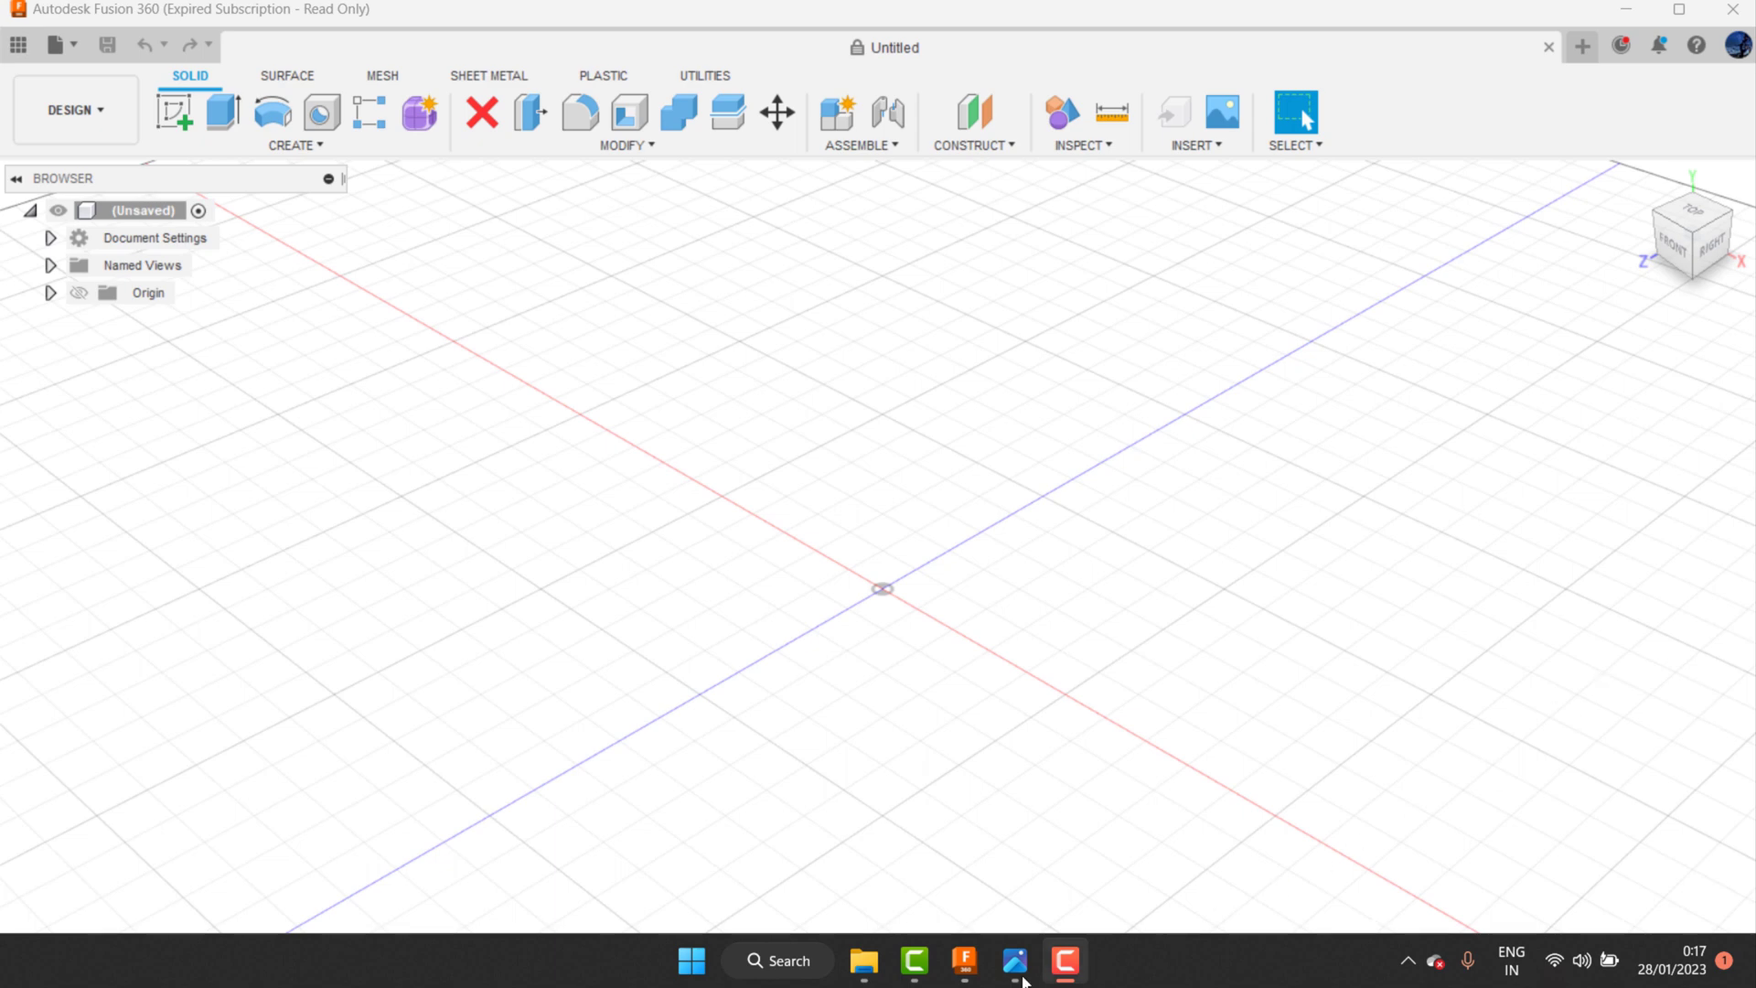
# Step: Review the exercise 19 reference drawing
pyautogui.moveTo(1015, 961); pyautogui.dragTo(1066, 962)
pyautogui.click(1066, 962)
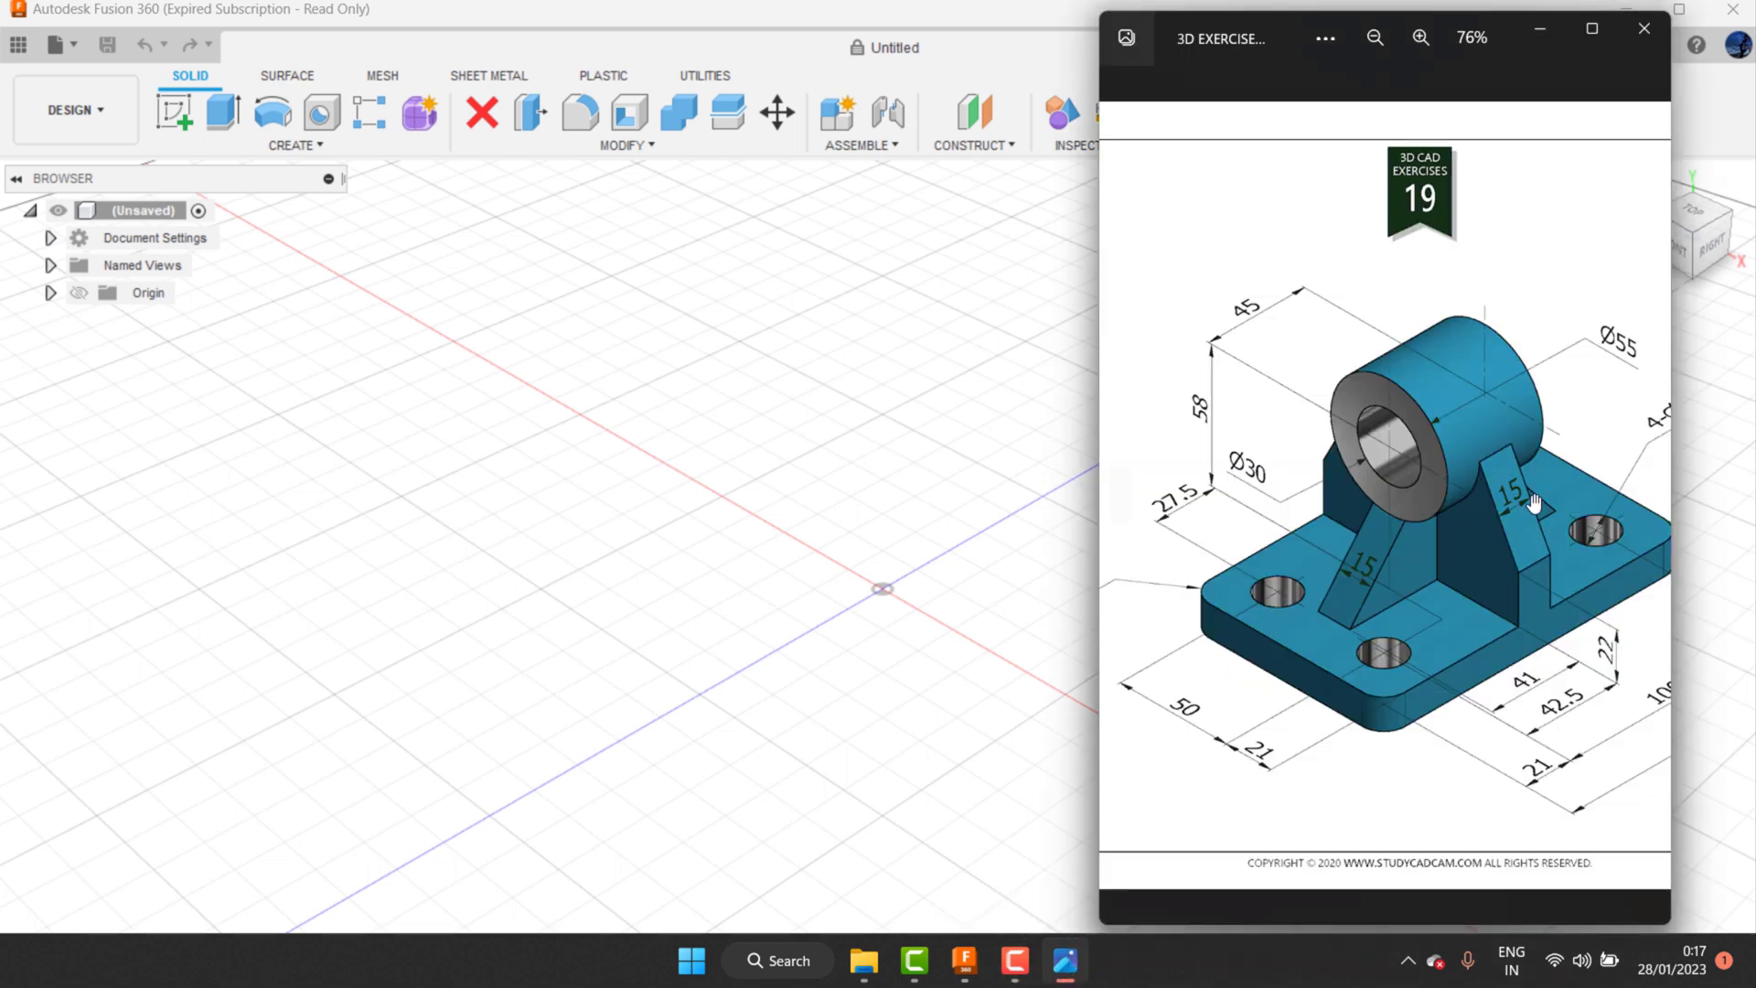
pyautogui.scroll(1, 1533, 503)
pyautogui.scroll(2, 1500, 503)
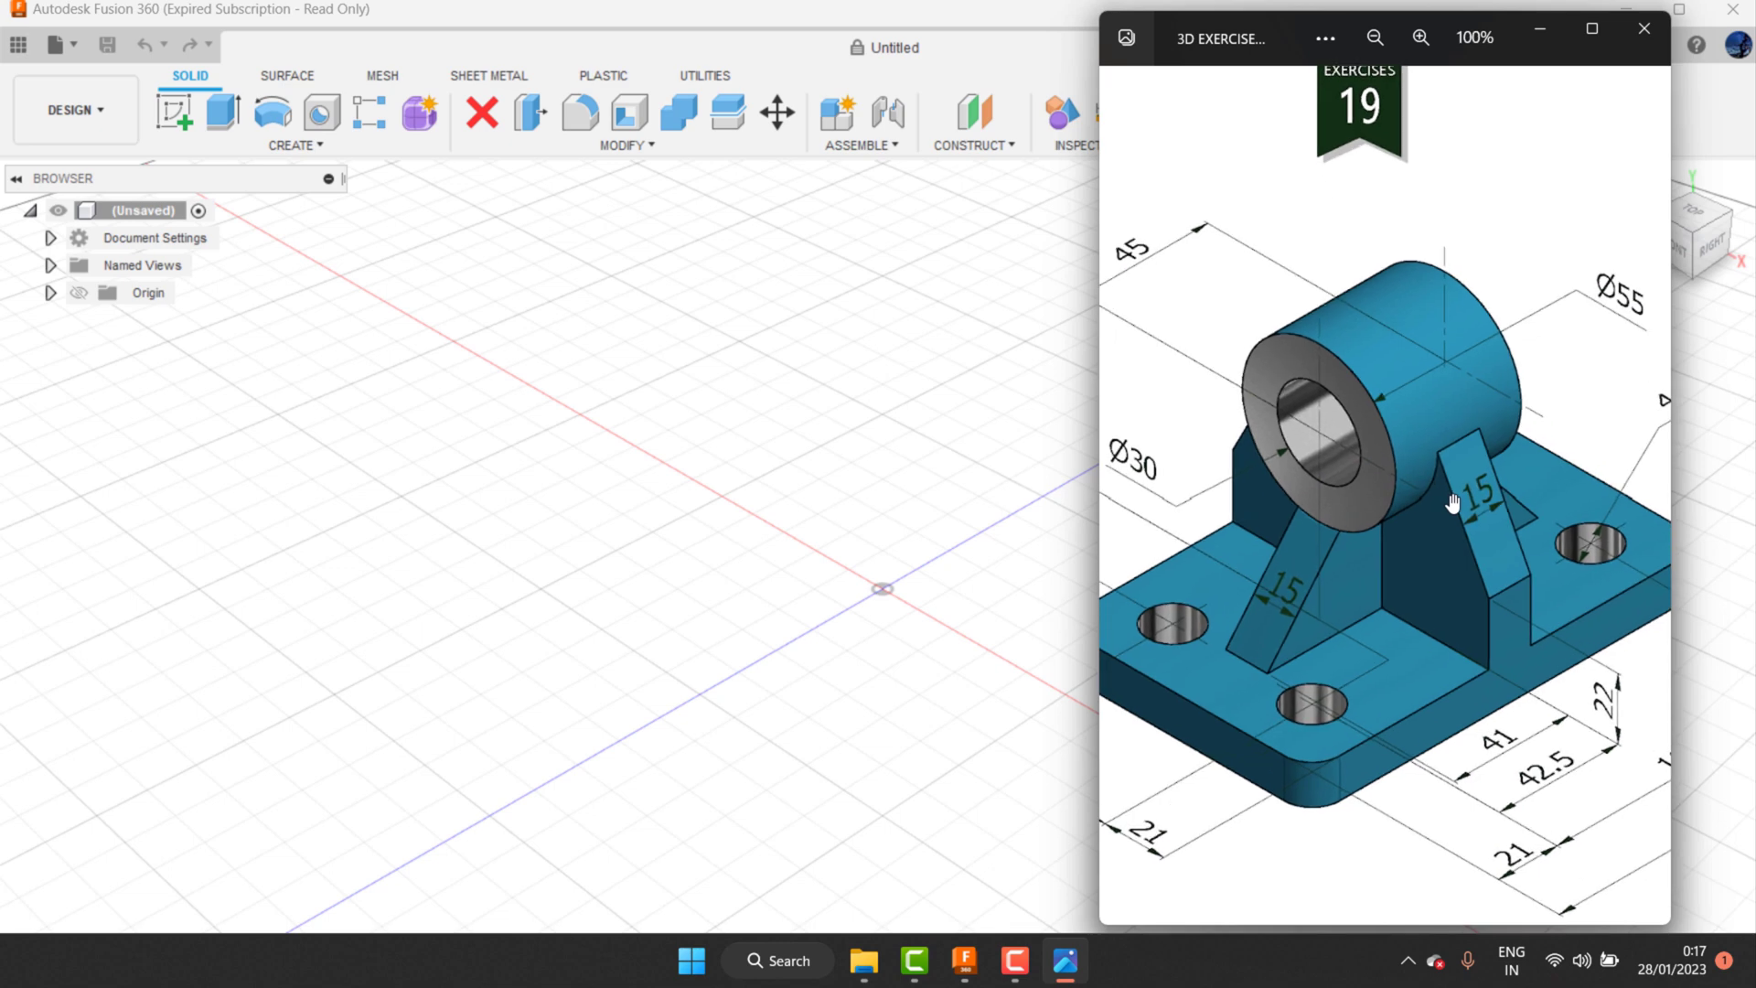
pyautogui.scroll(-2, 1452, 504)
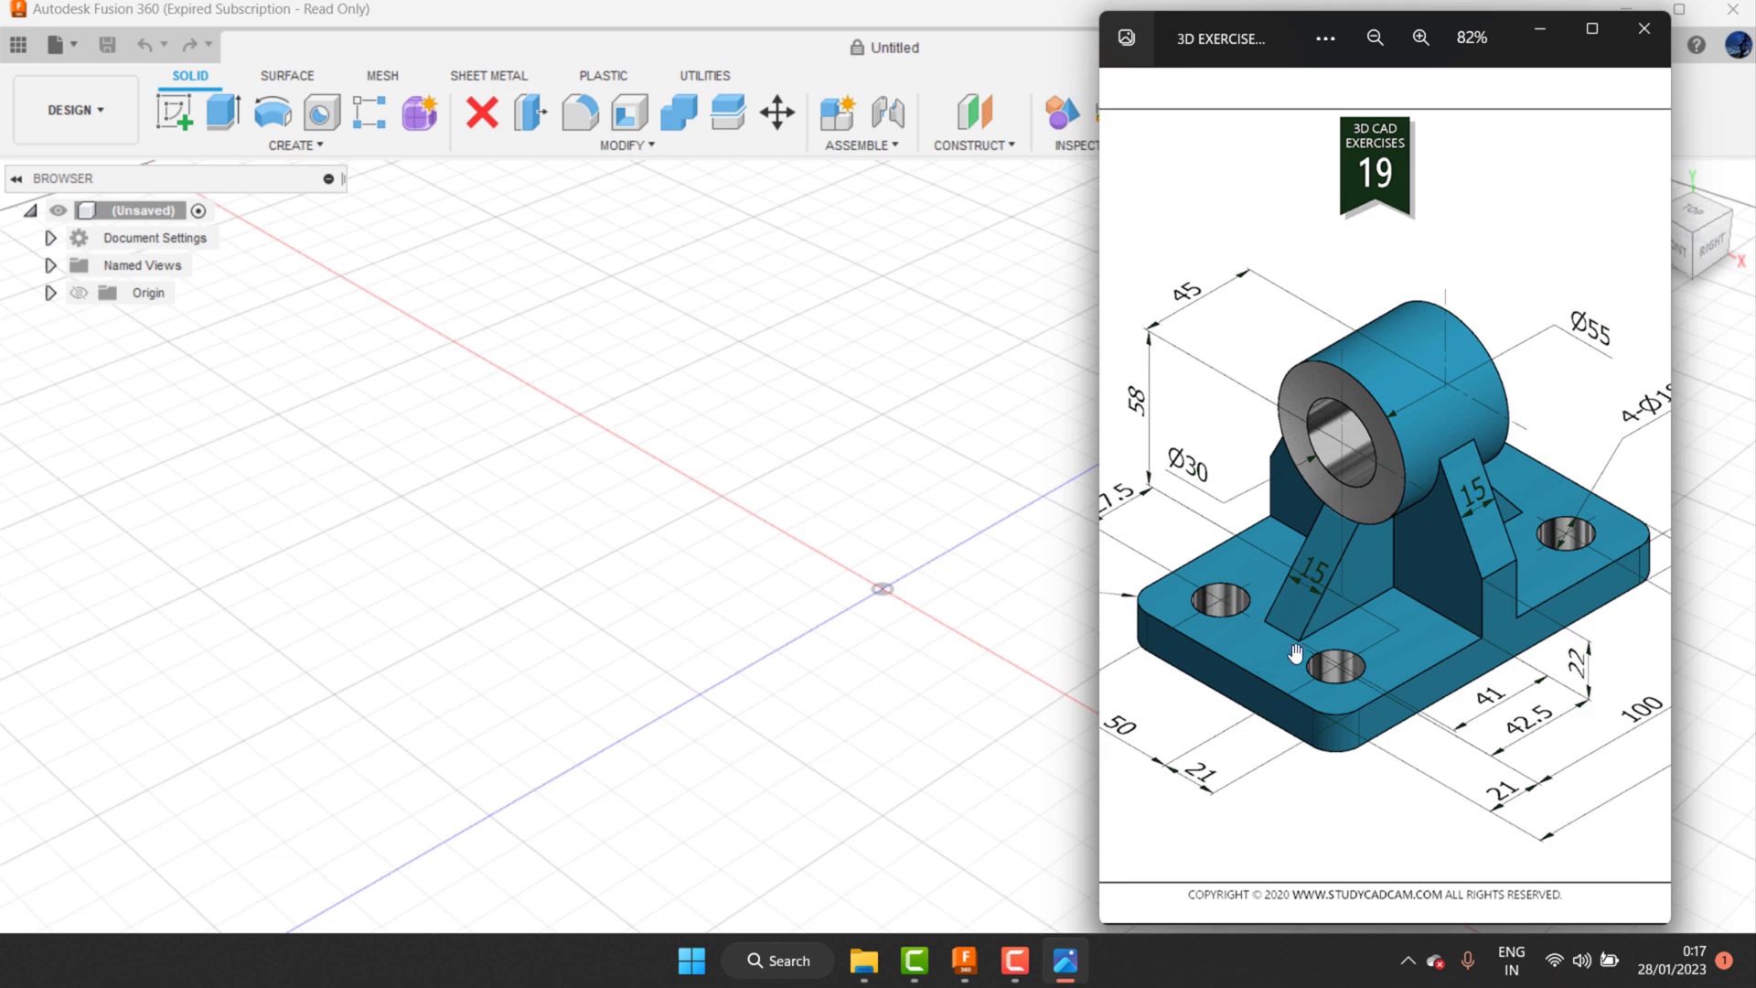
# Step: Start a sketch on the horizontal XZ plane and draw a centre rectangle at the origin
pyautogui.click(817, 404)
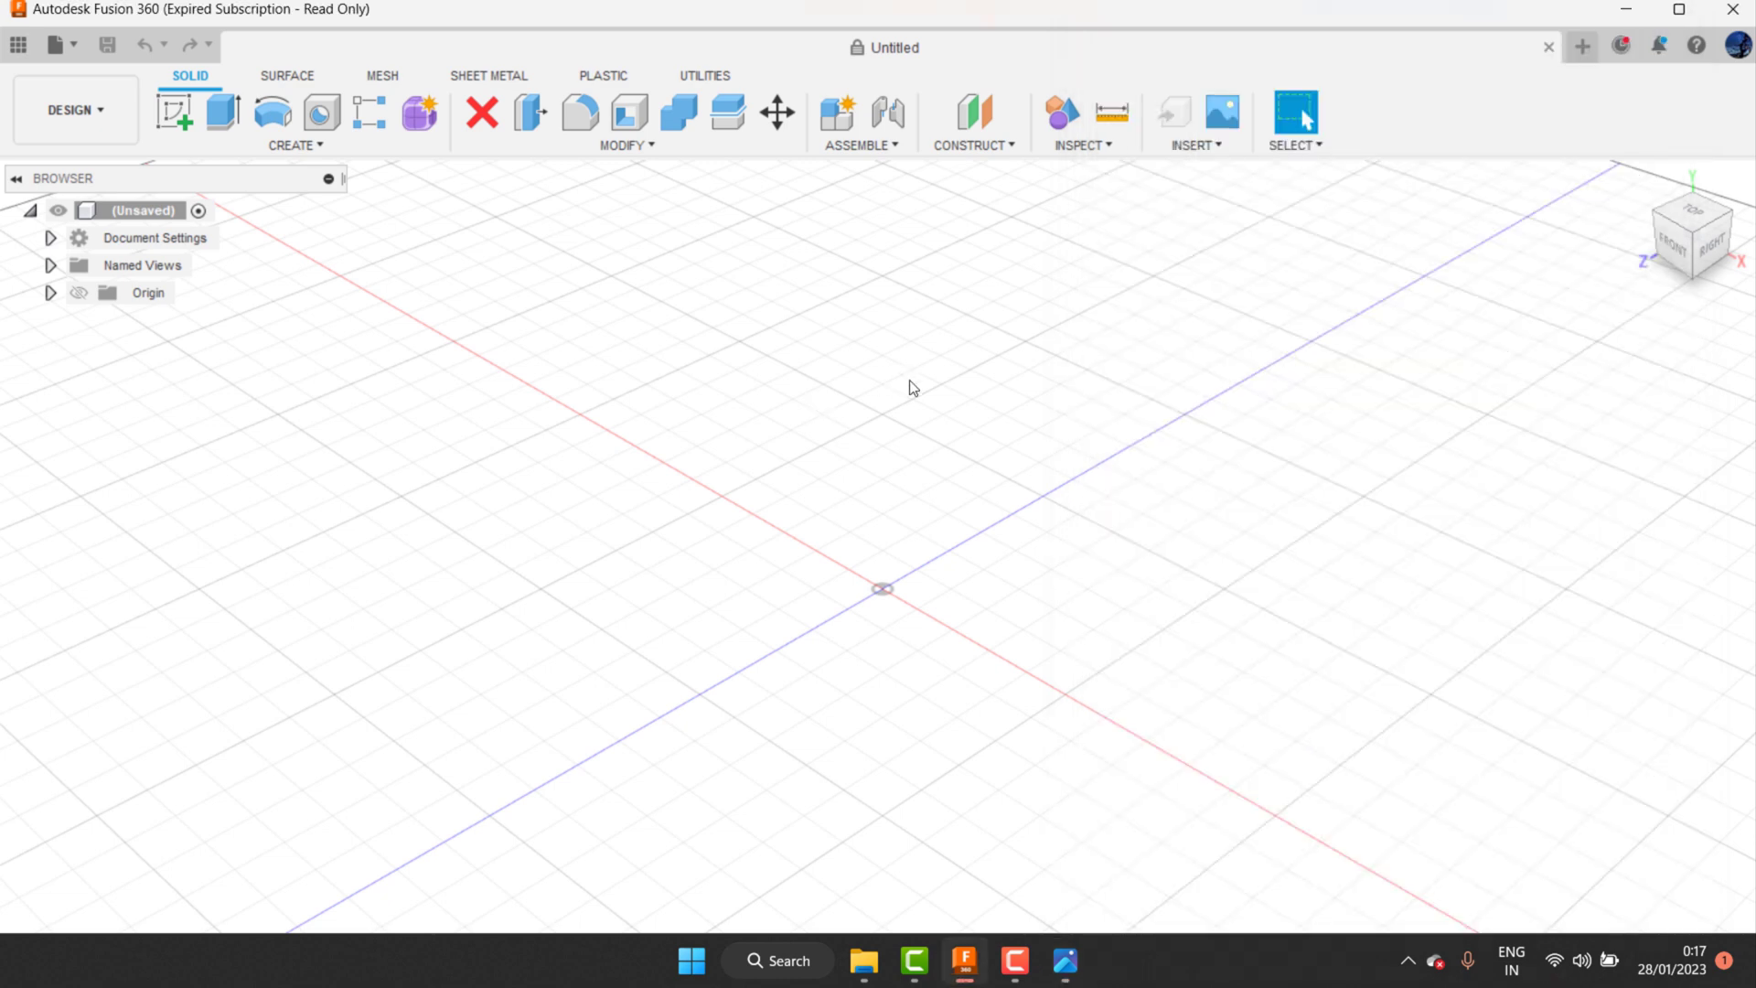
pyautogui.click(165, 123)
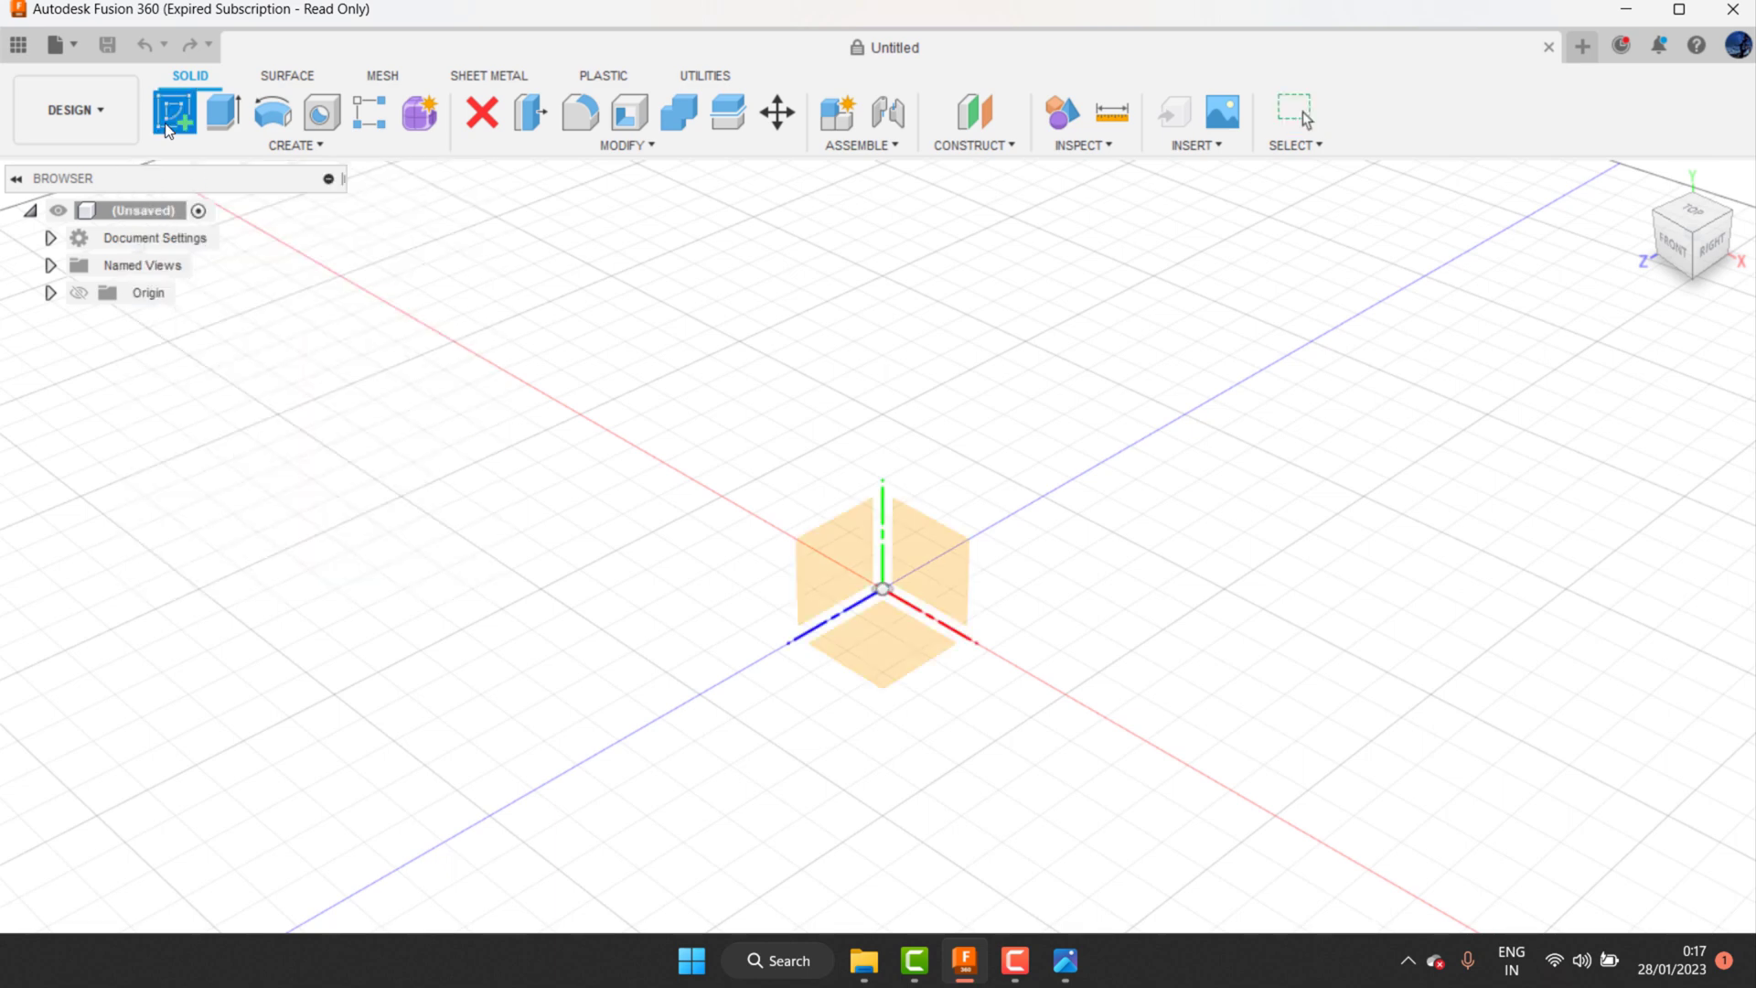
pyautogui.click(870, 653)
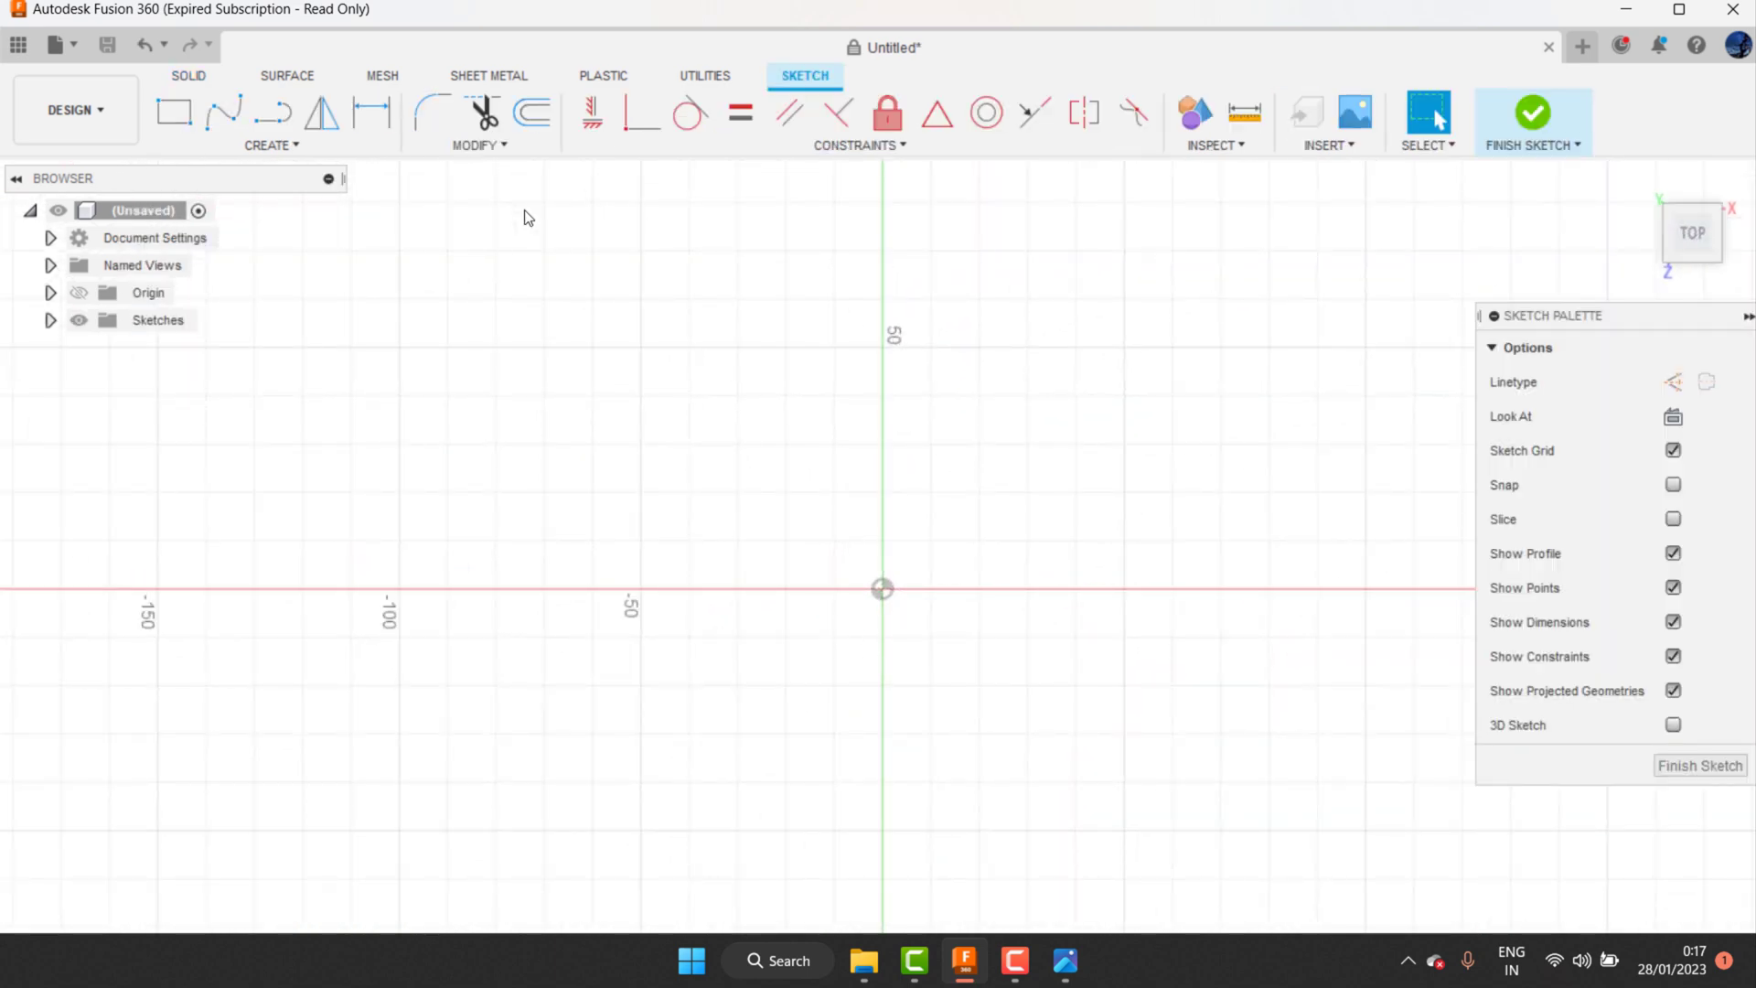
pyautogui.click(315, 151)
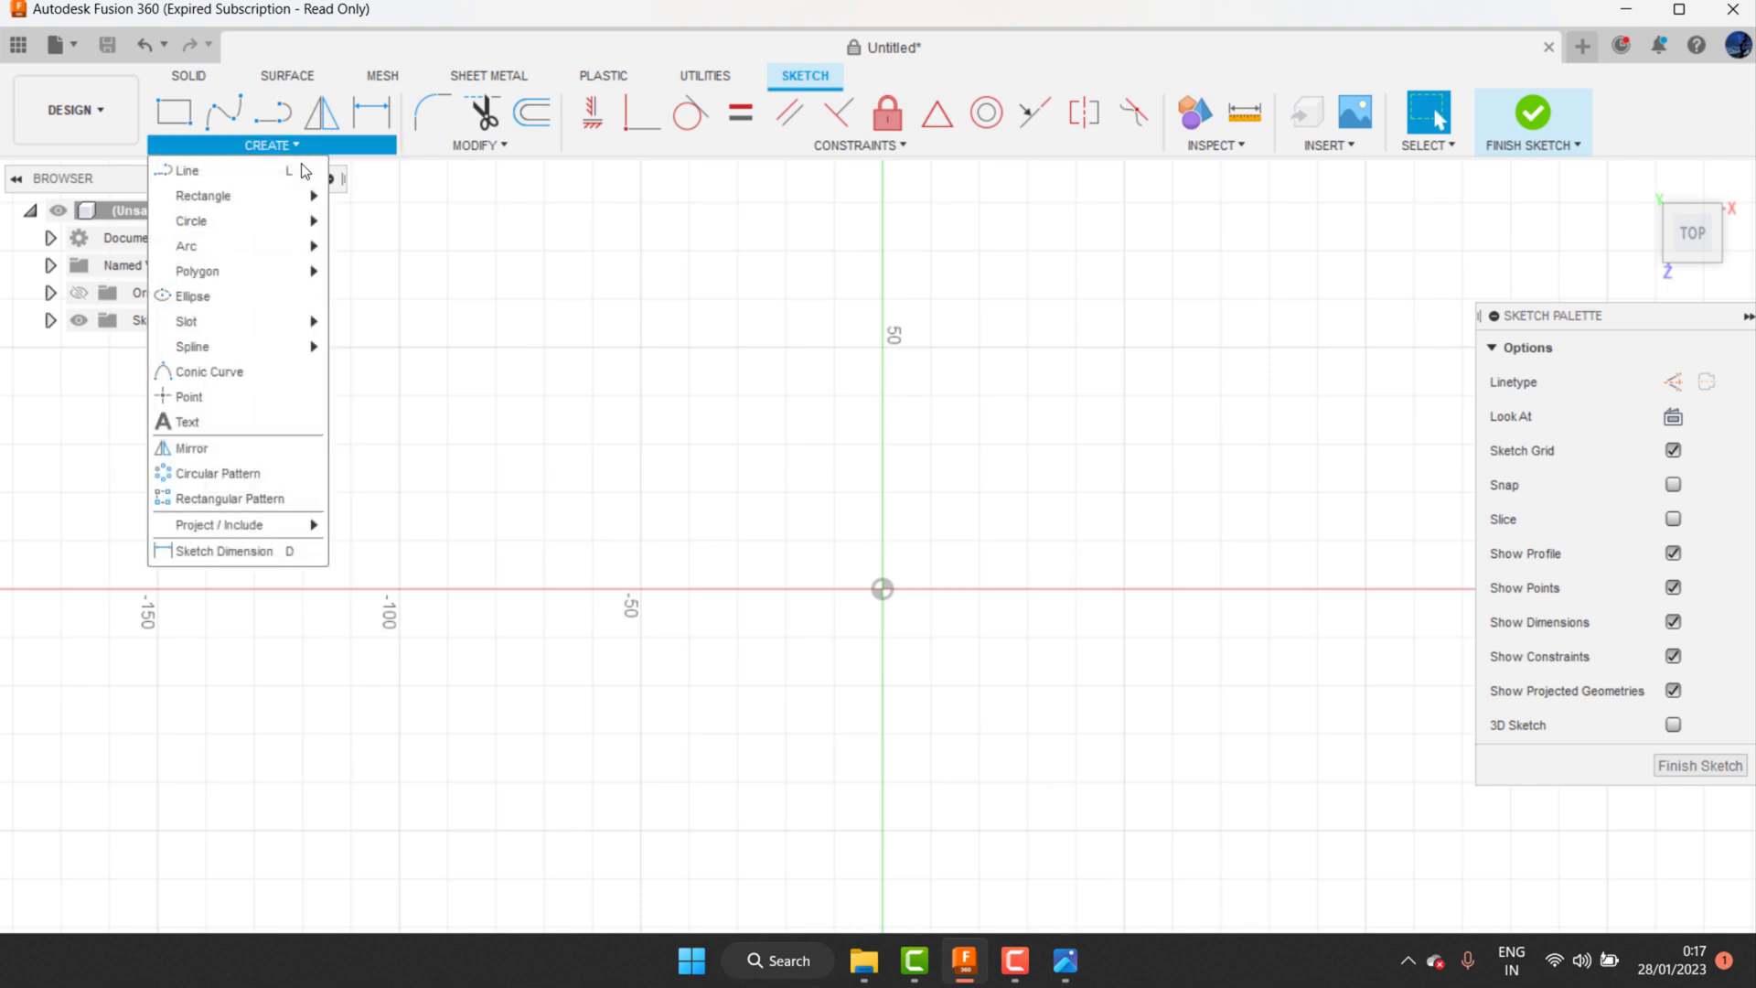
pyautogui.moveTo(203, 195)
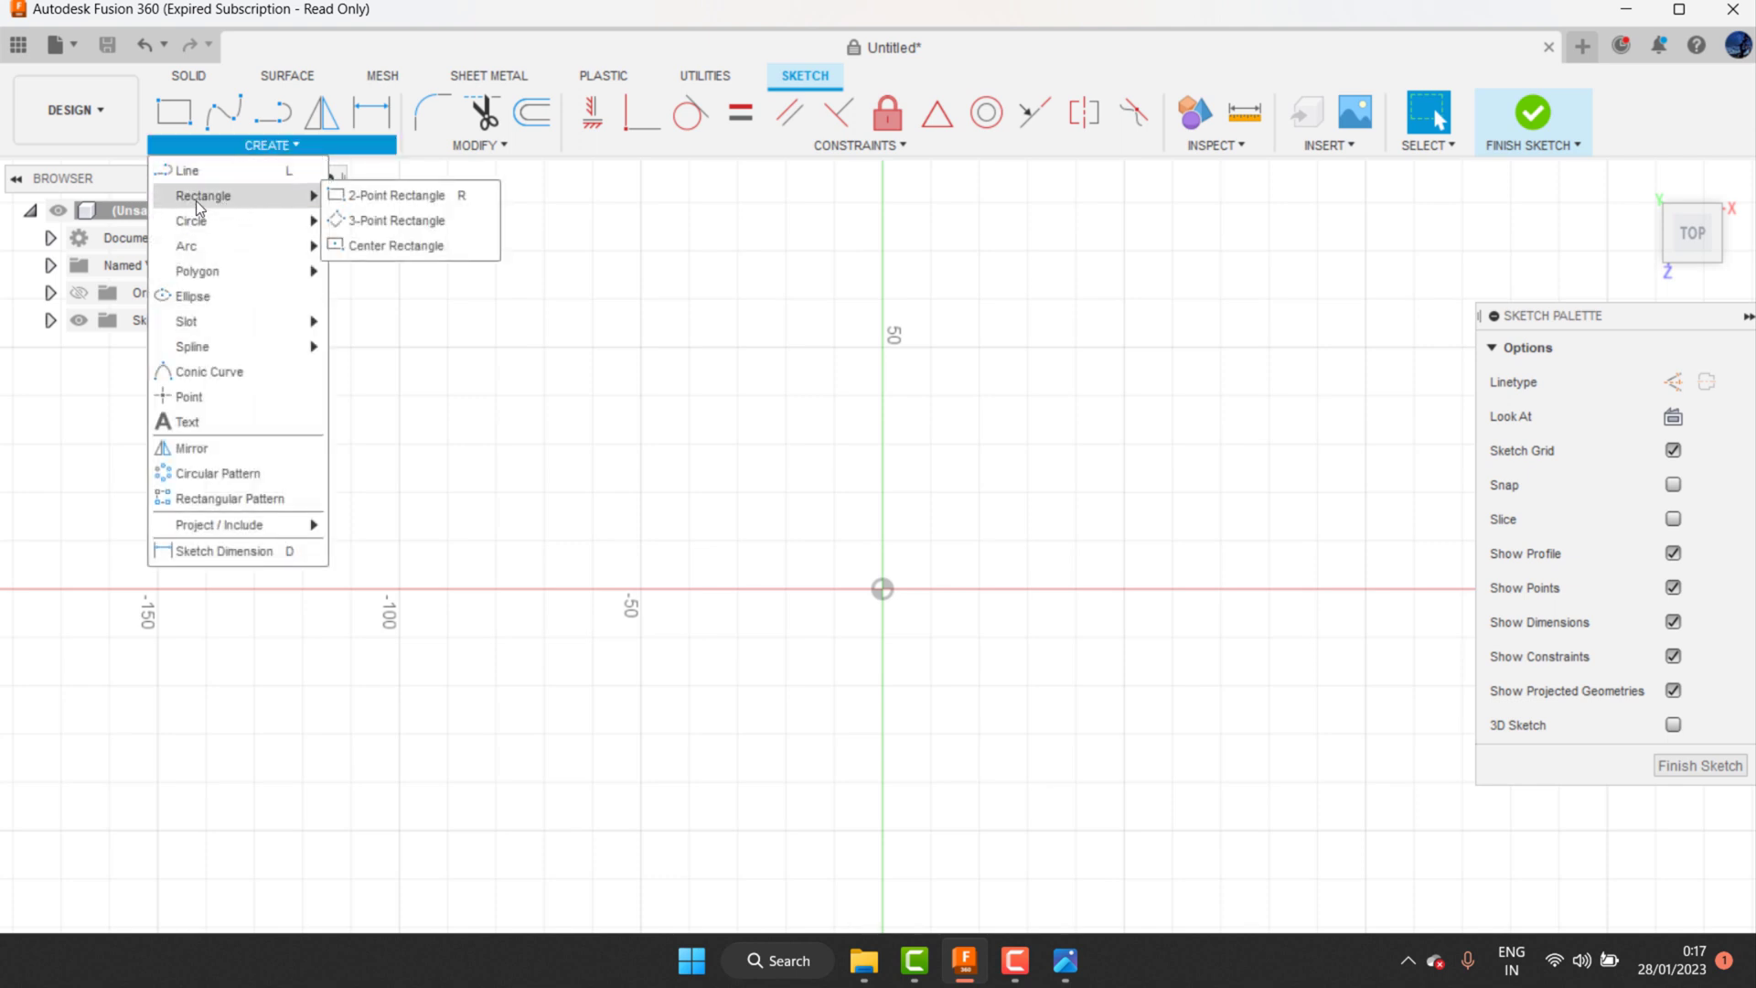
pyautogui.click(365, 247)
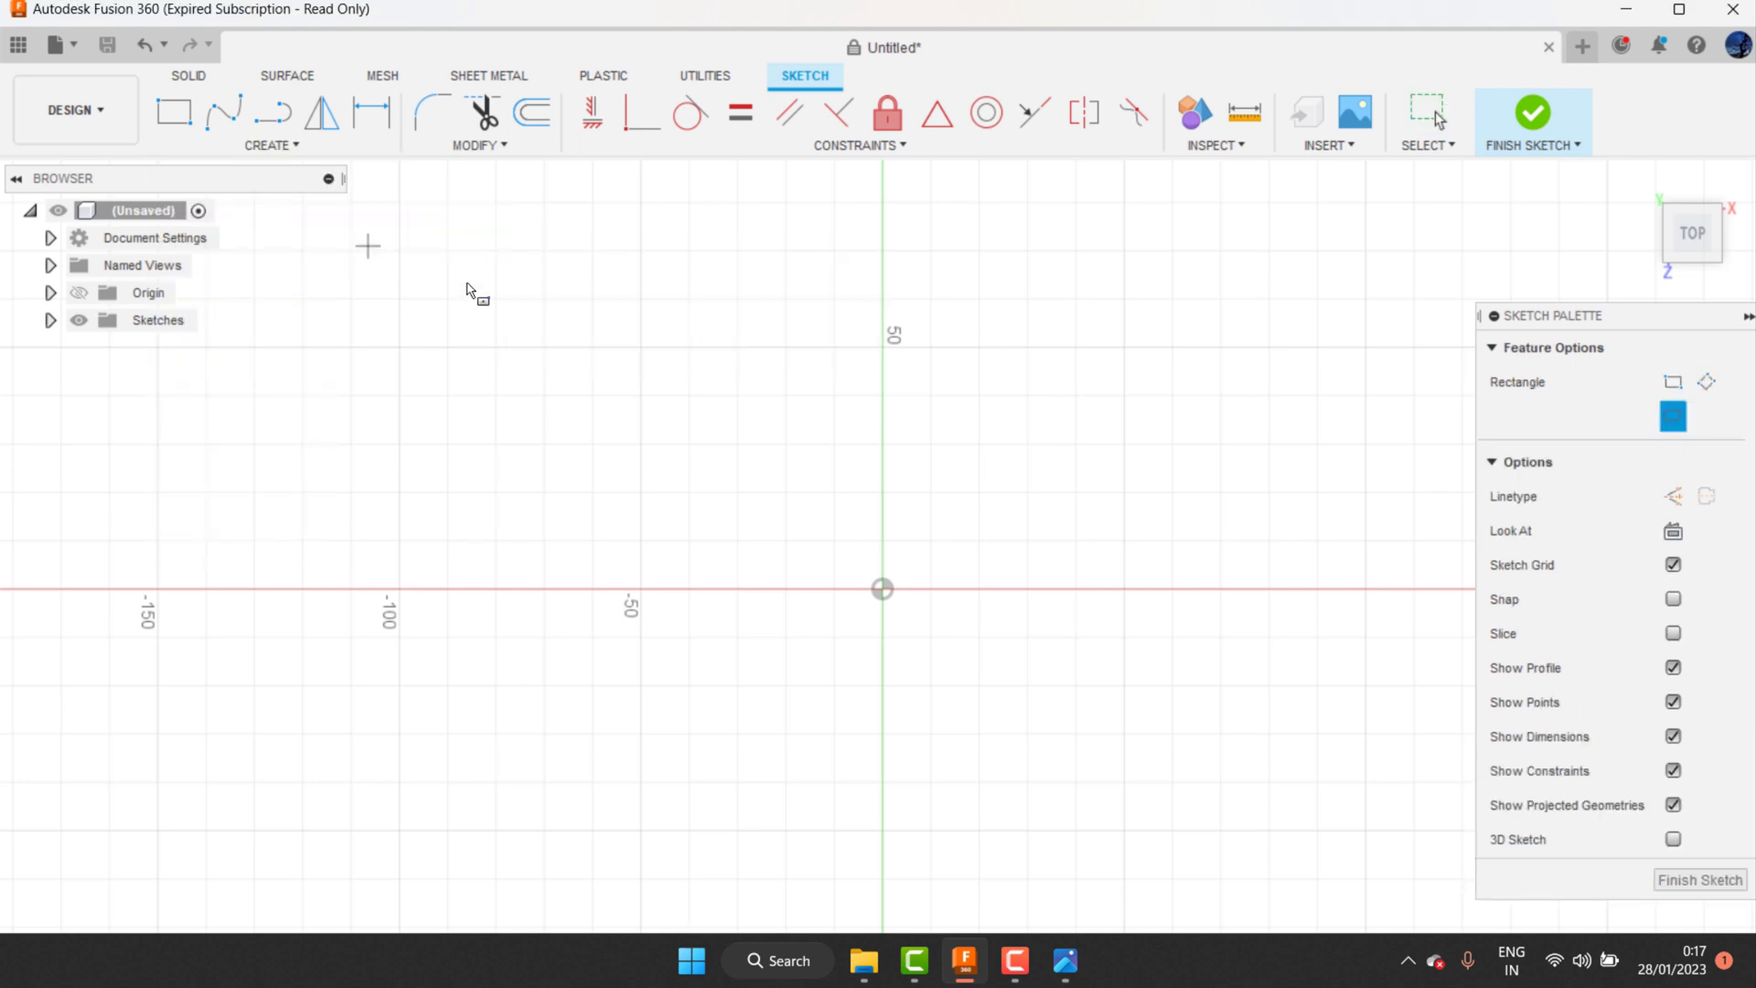
pyautogui.click(881, 589)
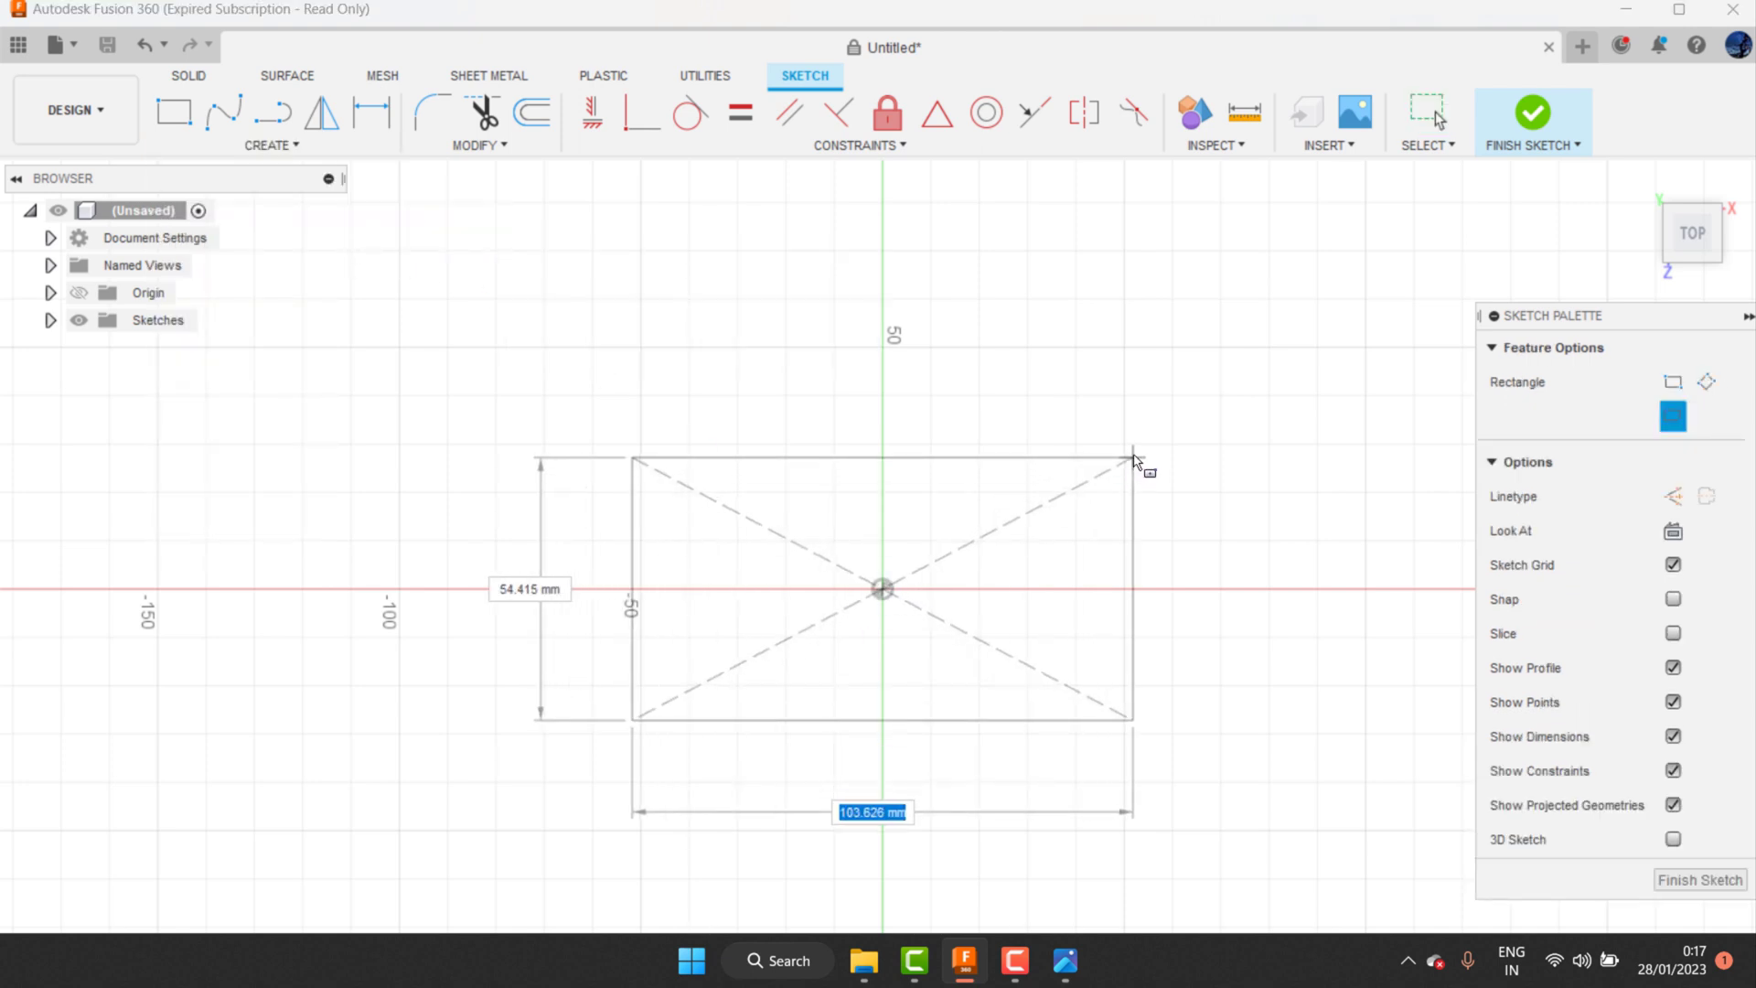
pyautogui.click(1107, 473)
pyautogui.scroll(1, 929, 568)
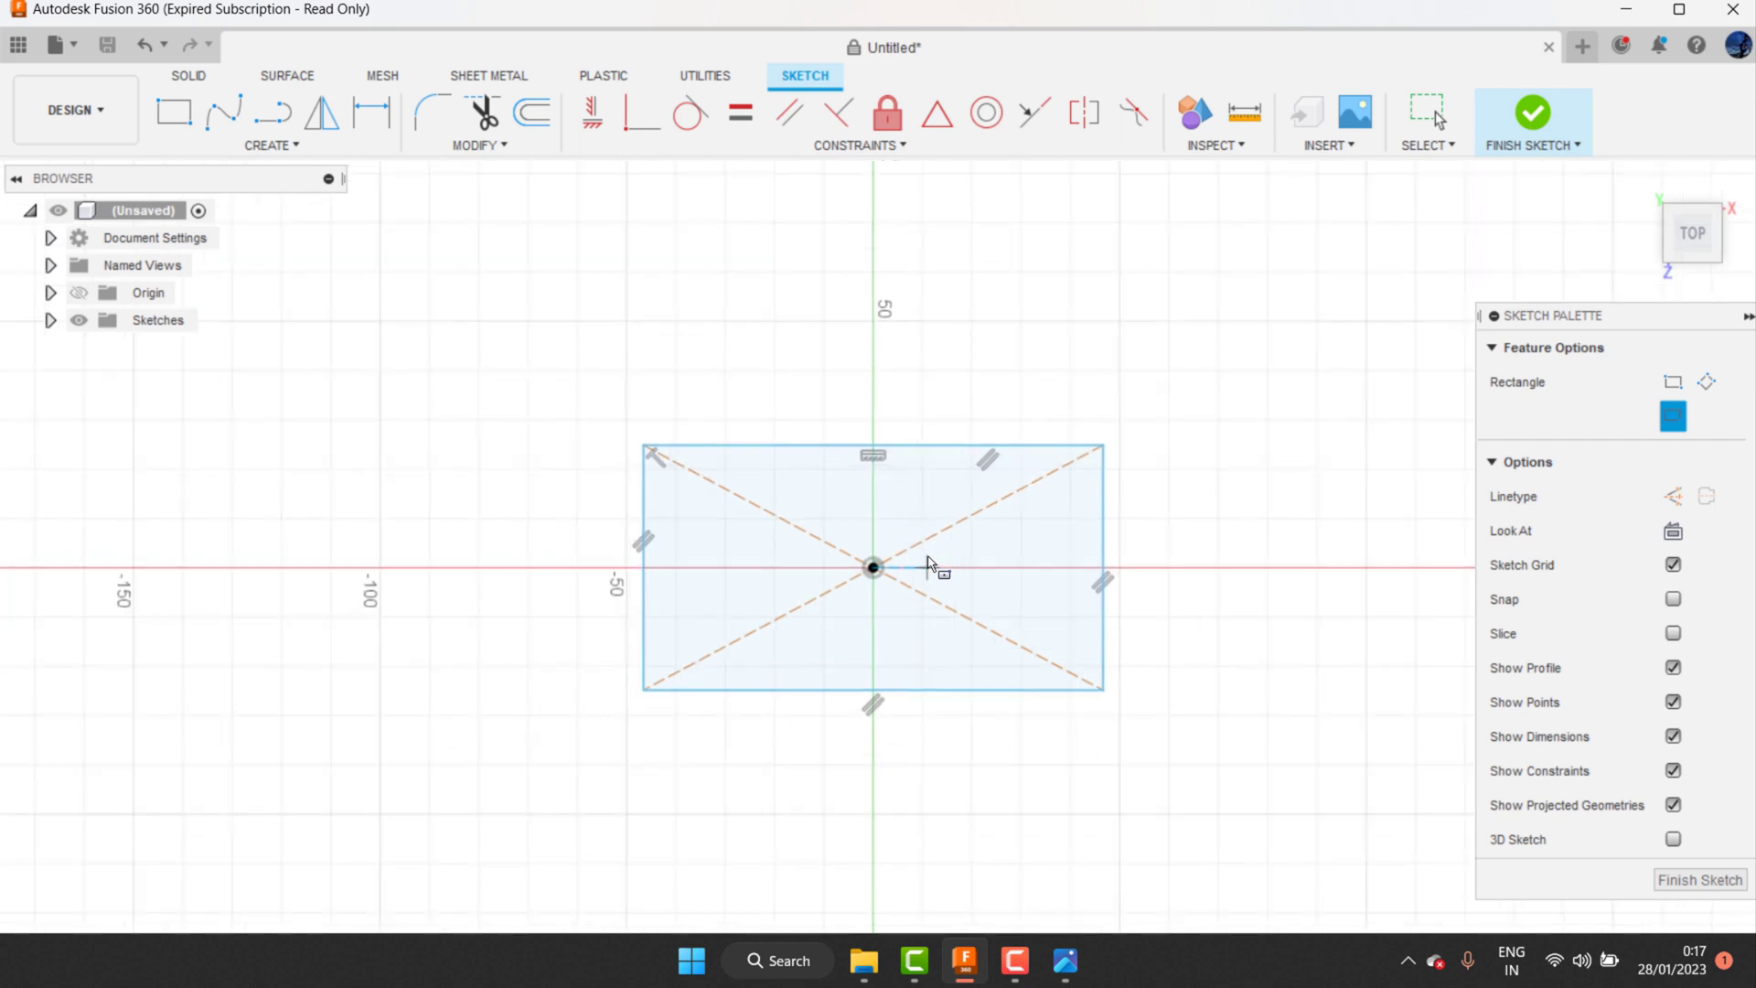
# Step: Find the 142 mm overall length on the reference drawing
pyautogui.hotkey('alt', 'Tab')
pyautogui.moveTo(1416, 588); pyautogui.dragTo(1358, 559)
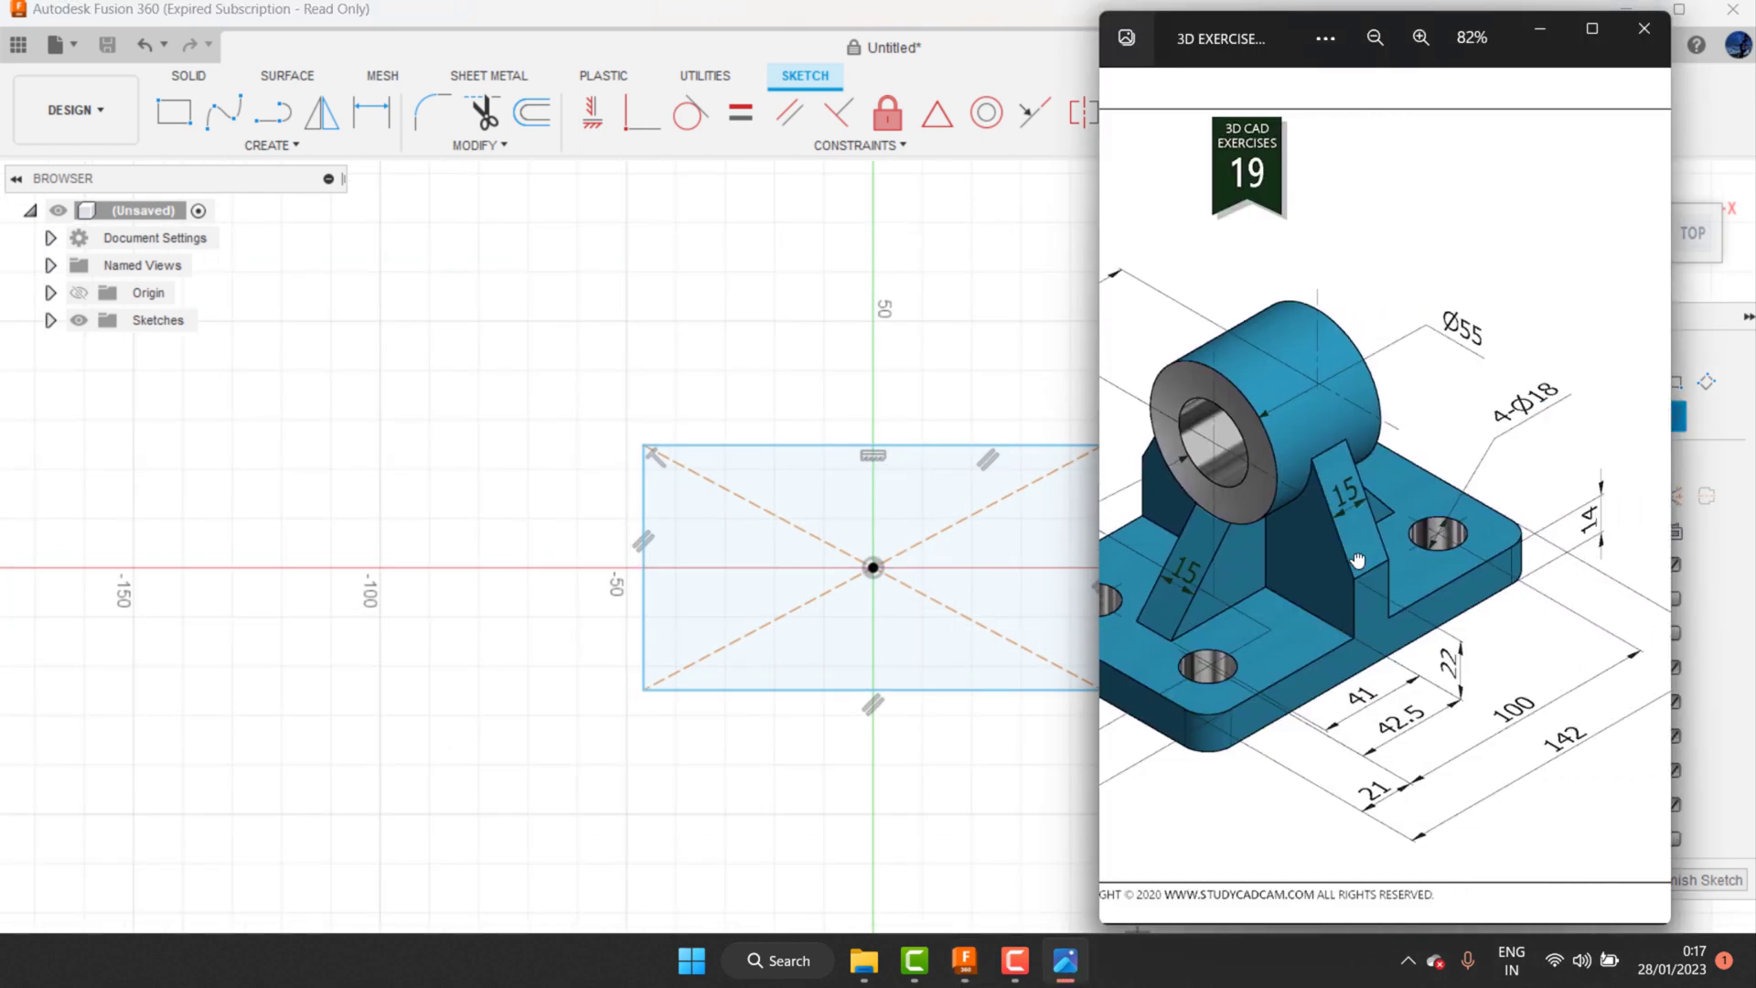
pyautogui.moveTo(1402, 615); pyautogui.dragTo(1326, 636)
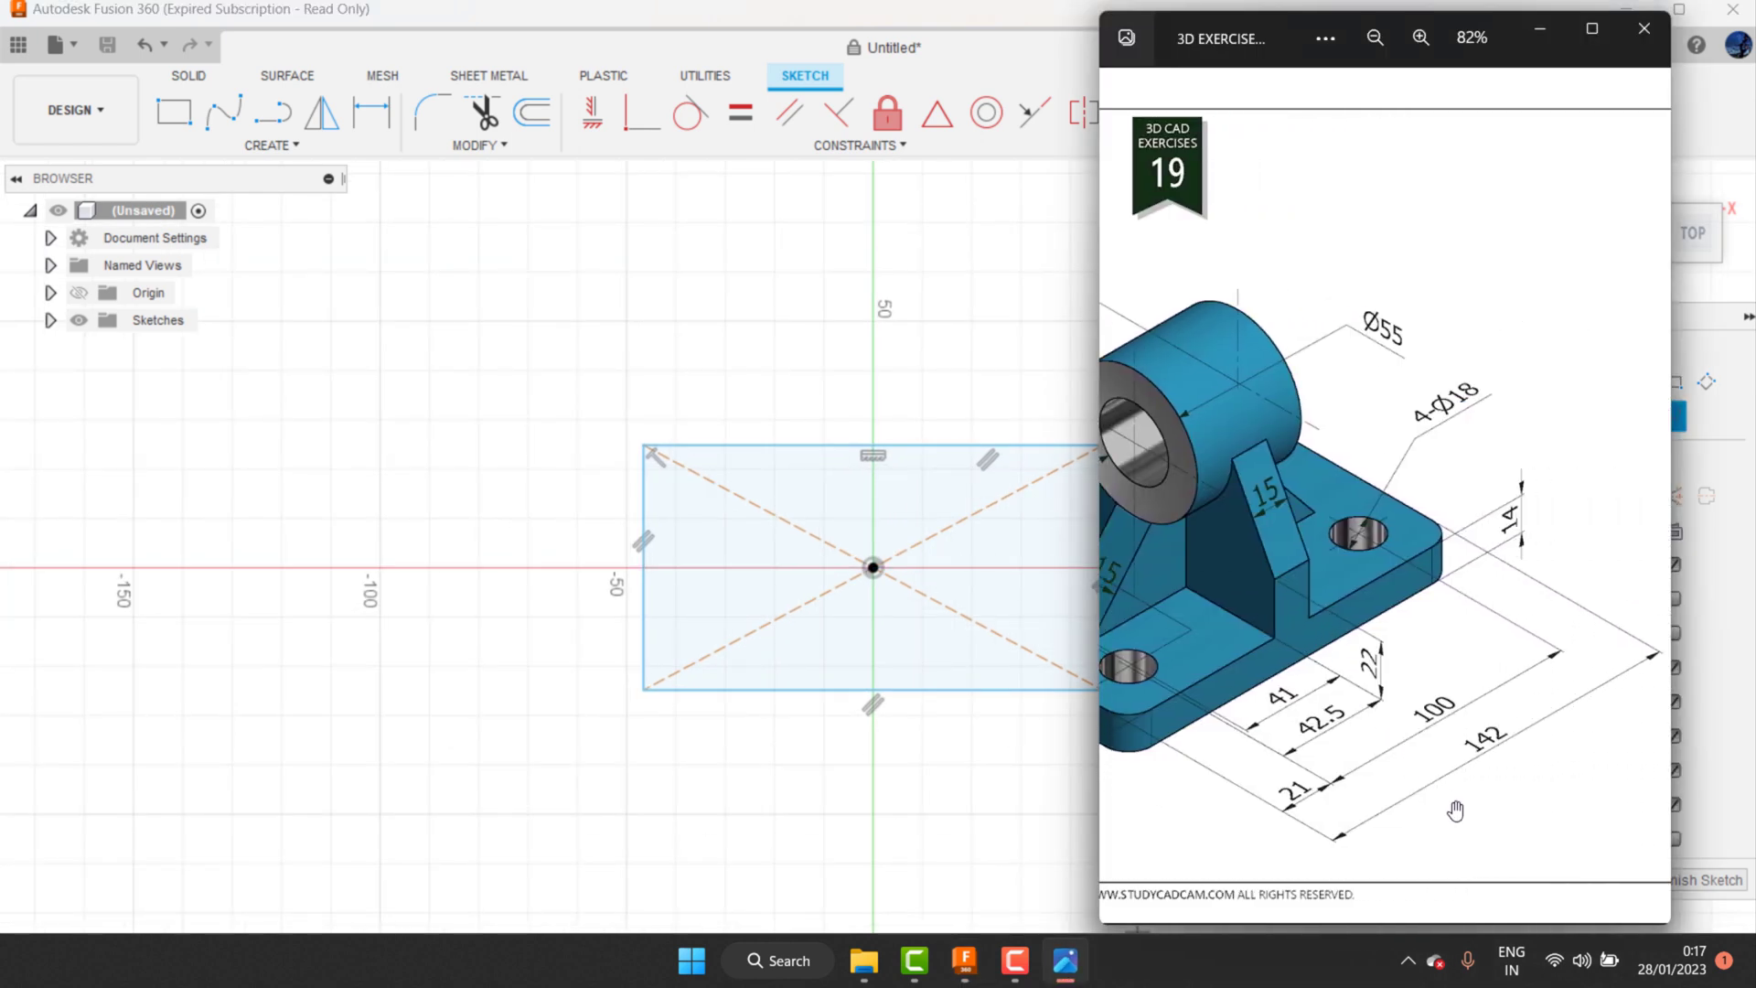
pyautogui.moveTo(1356, 684); pyautogui.dragTo(1469, 623)
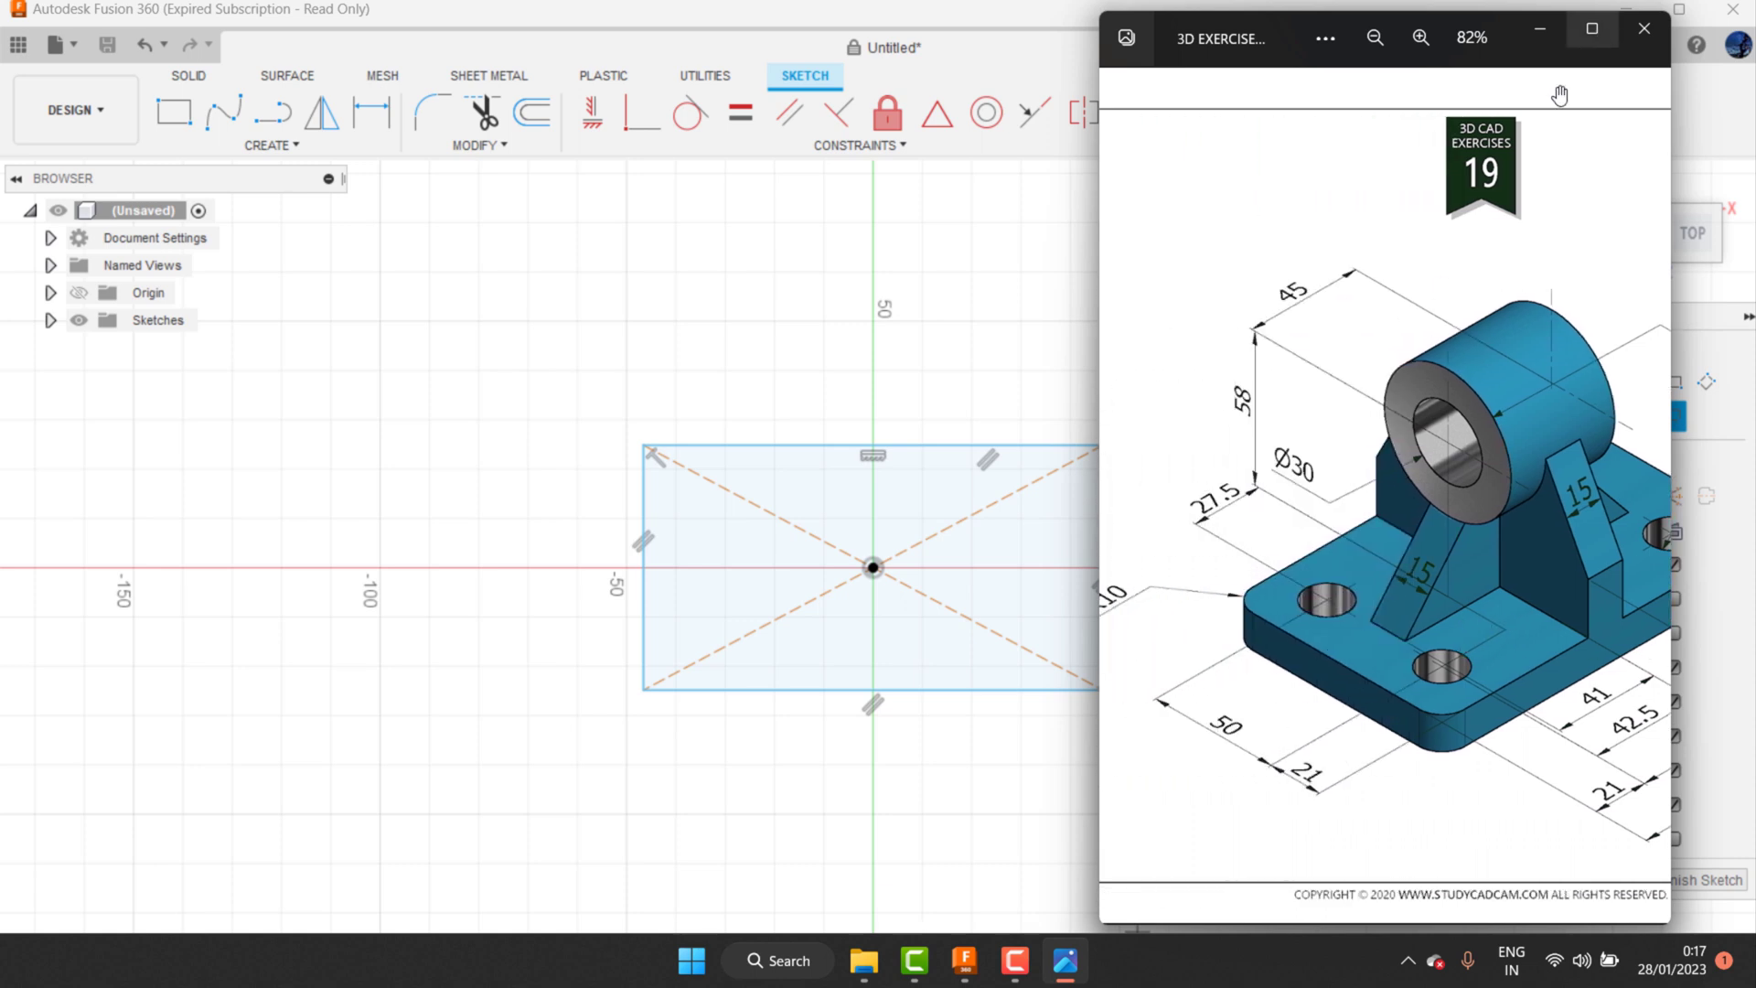
pyautogui.moveTo(1560, 95); pyautogui.dragTo(1500, 806)
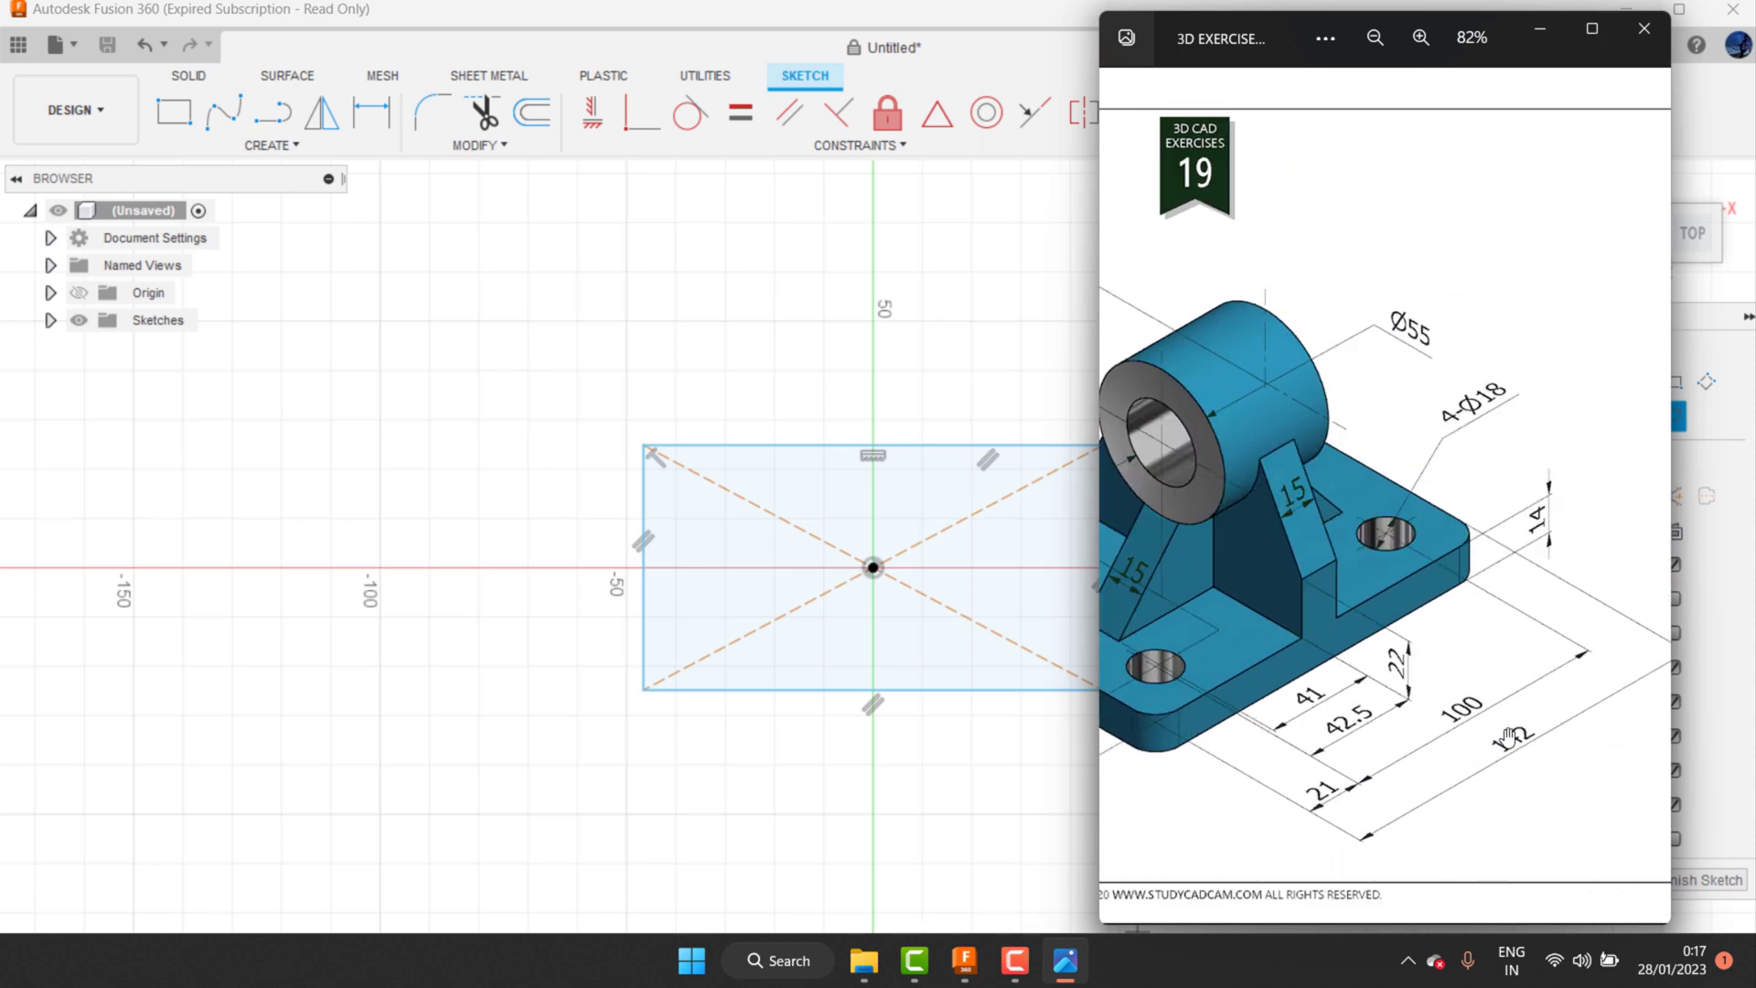
pyautogui.click(1540, 29)
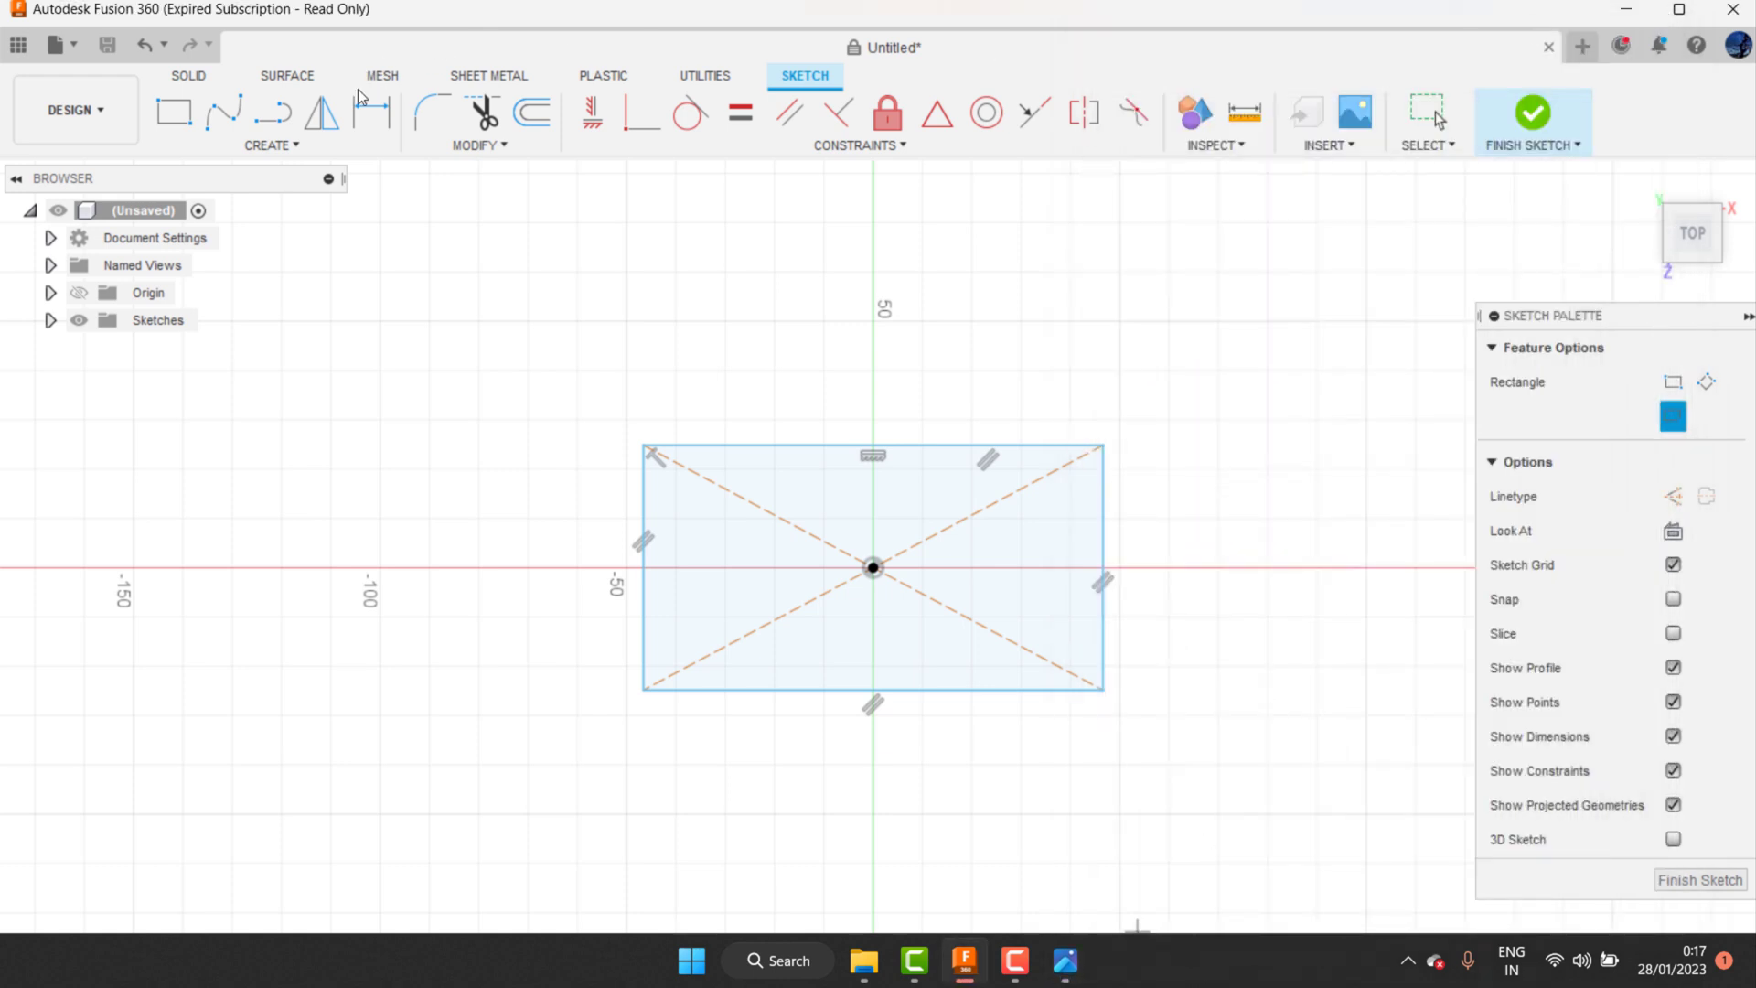
# Step: Dimension the rectangle's bottom edge to 142 mm
pyautogui.click(370, 122)
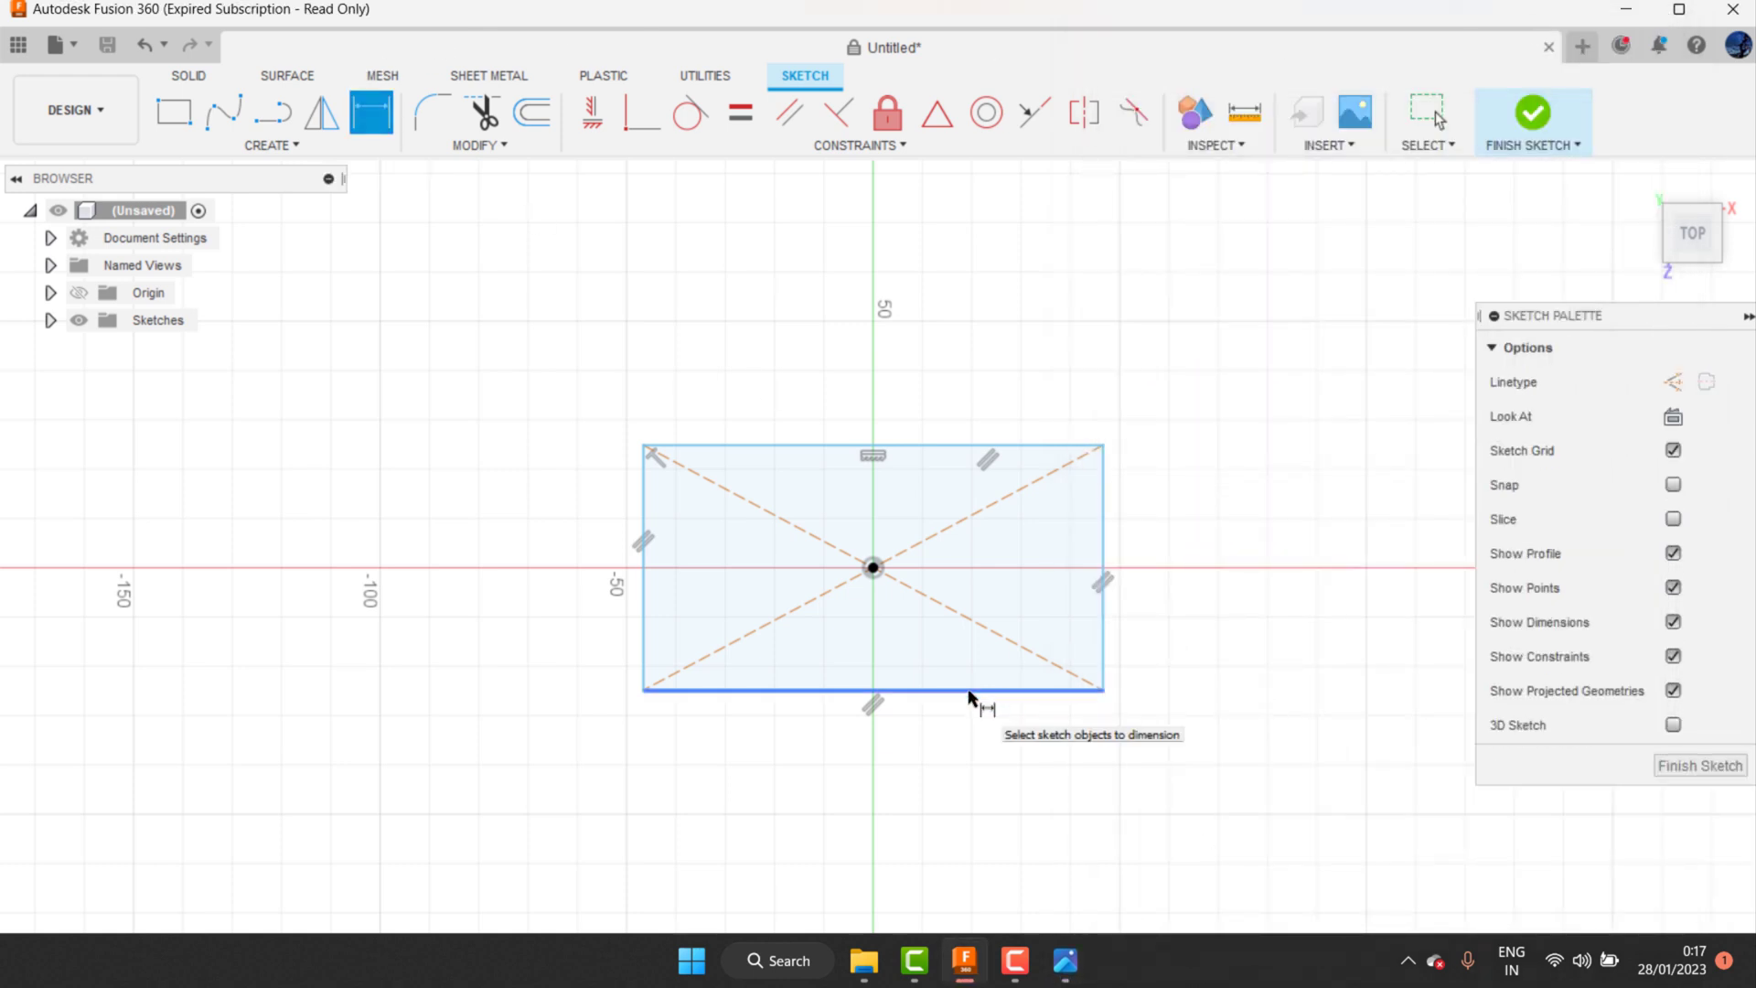
pyautogui.click(967, 690)
pyautogui.click(932, 759)
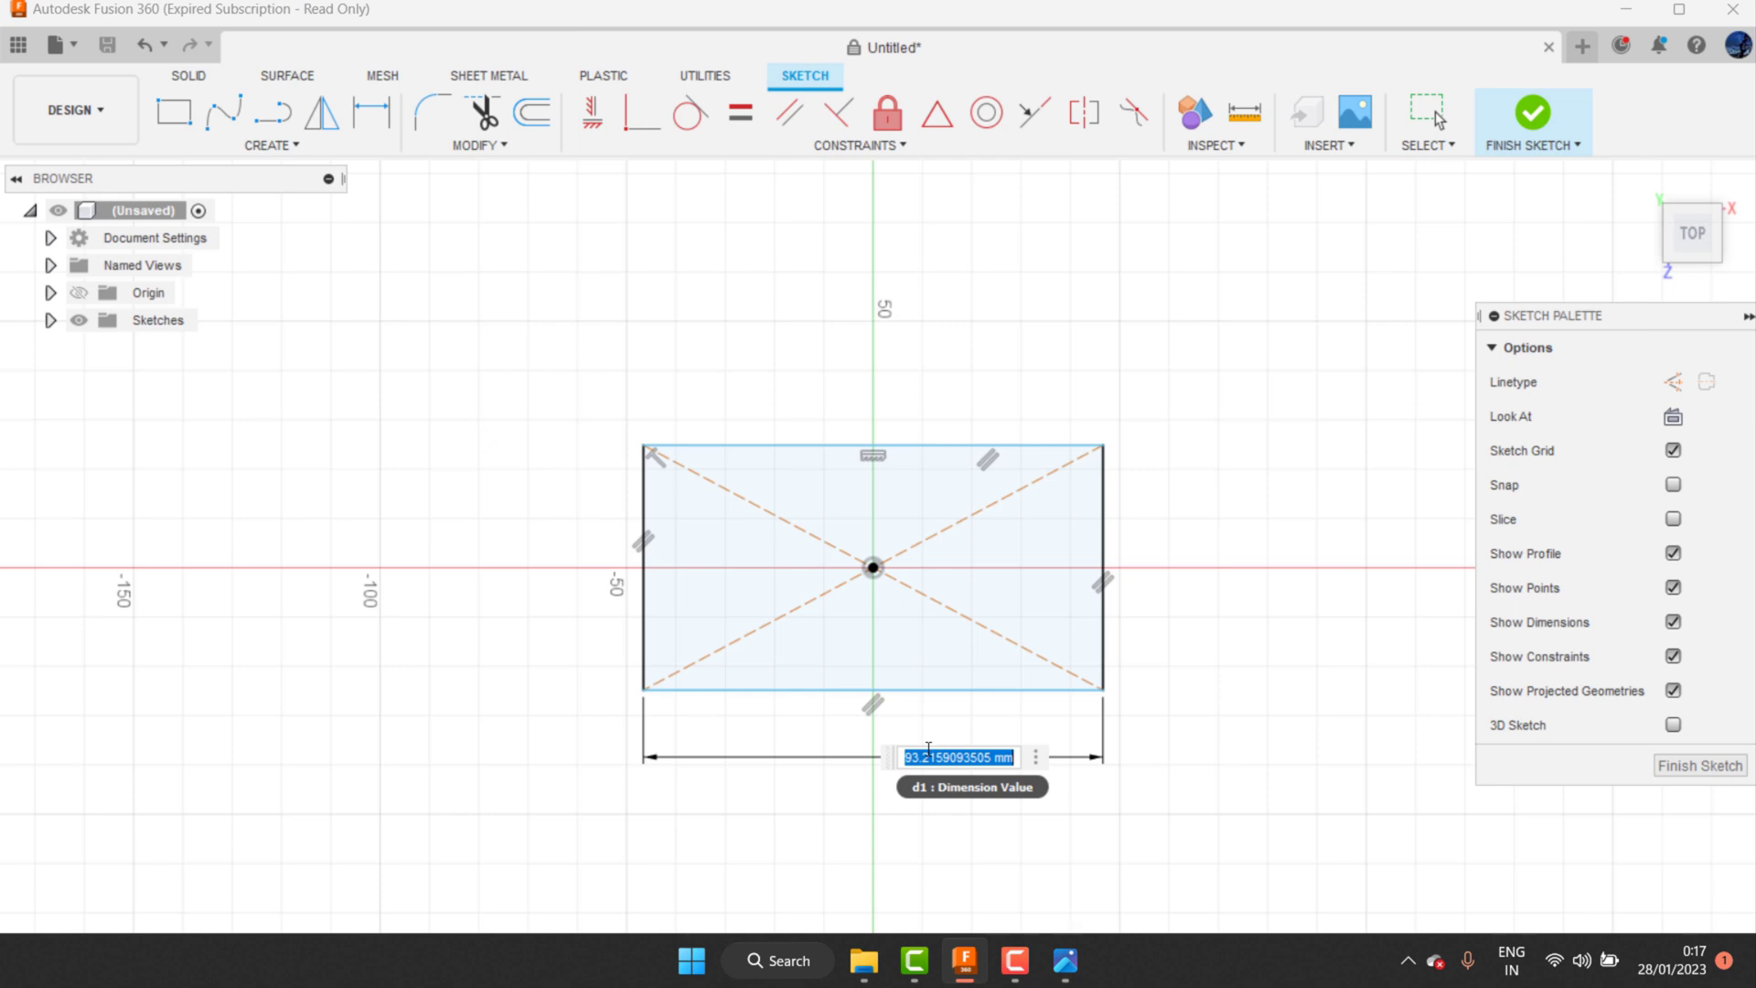
pyautogui.write('142')
pyautogui.press('Return')
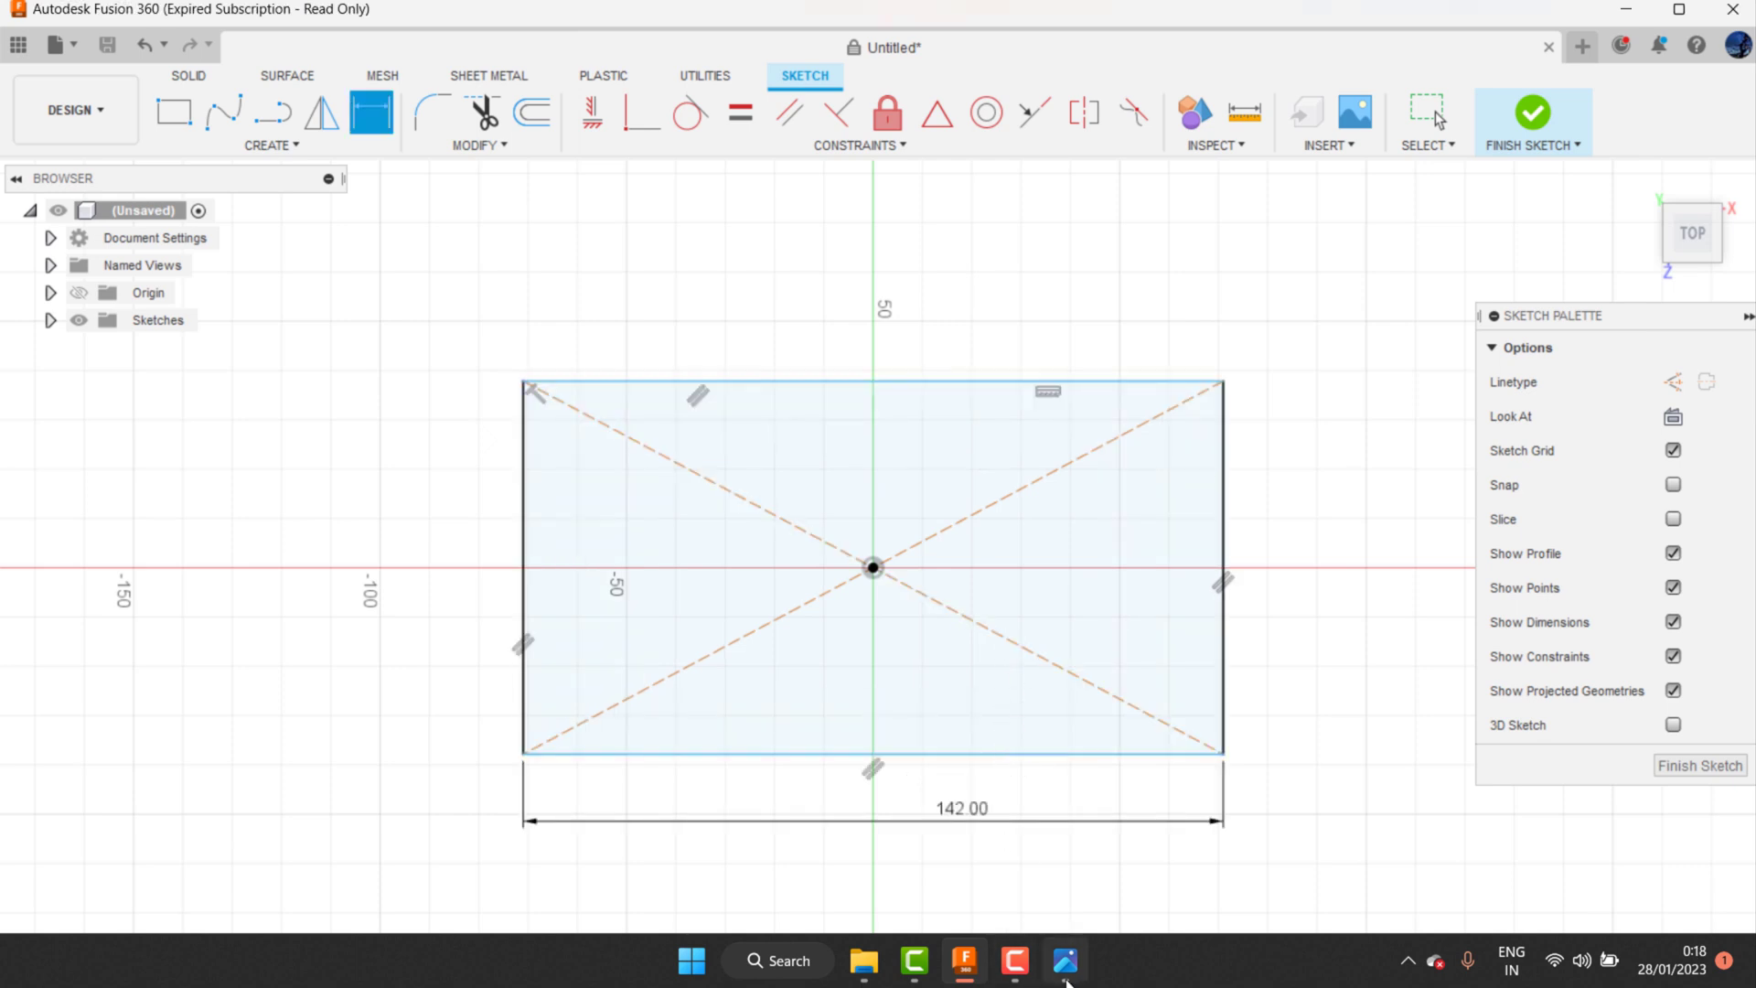
pyautogui.click(1066, 971)
# Step: Zoom the reference drawing and compute 50 + 21 = 71 in Calculator
pyautogui.scroll(2, 1349, 746)
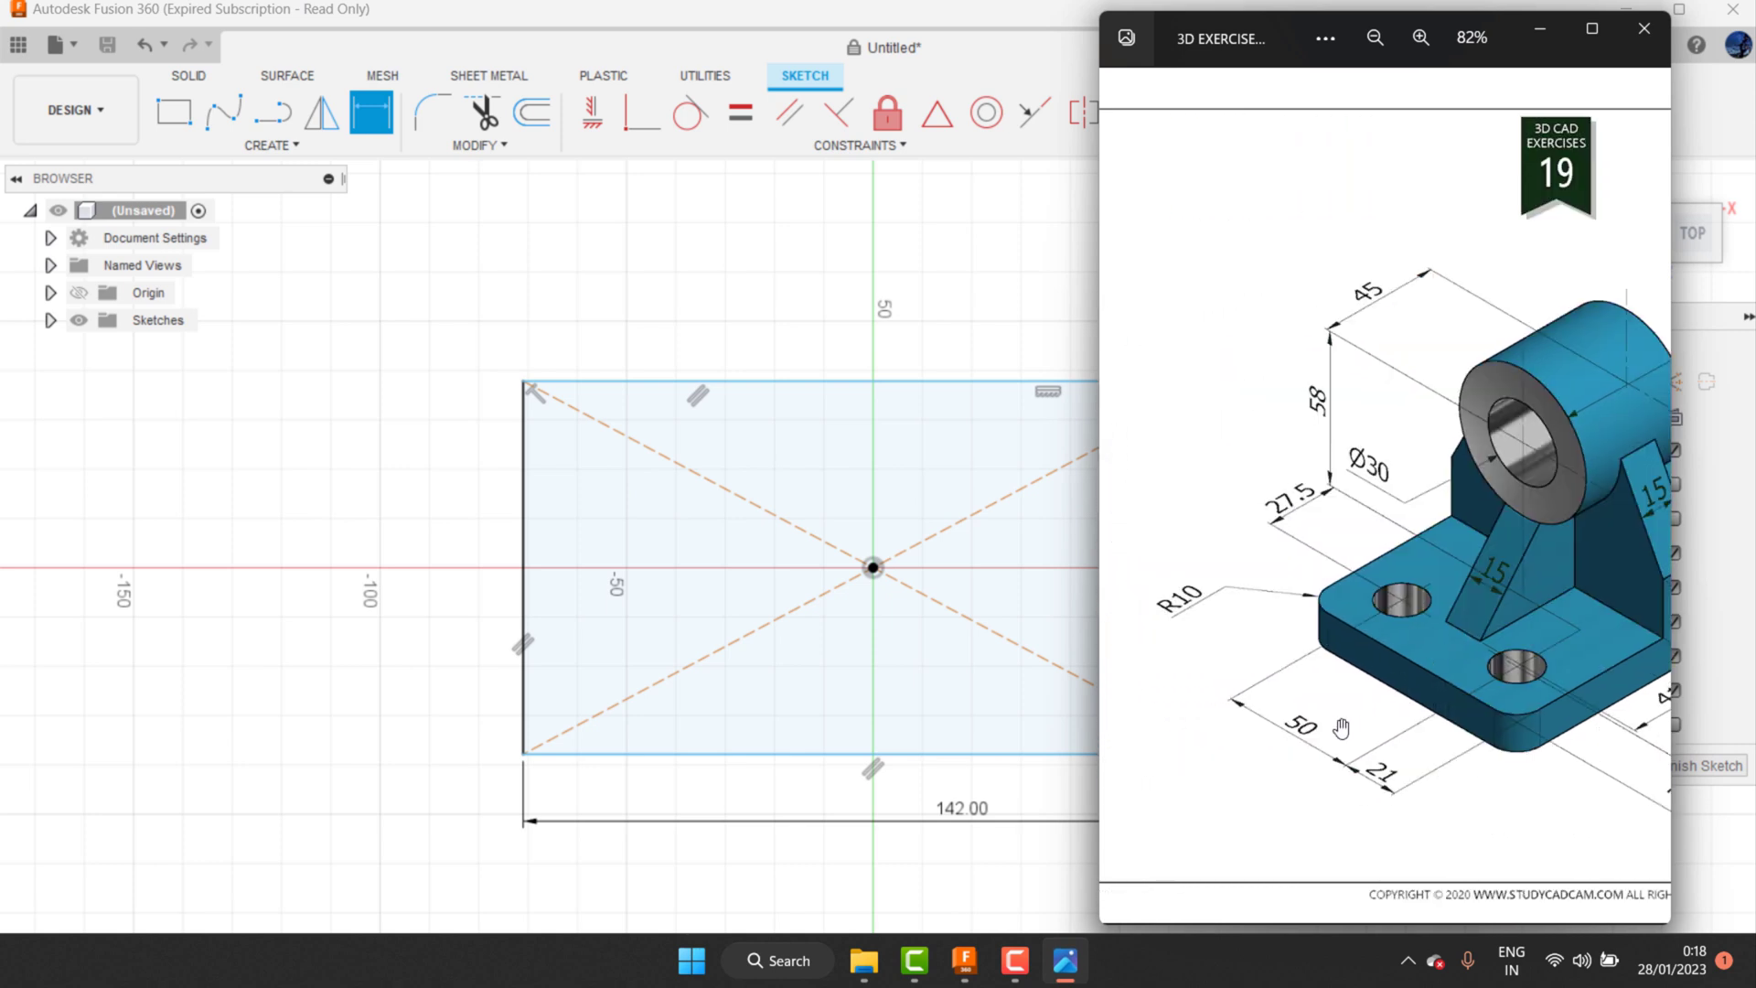
pyautogui.scroll(2, 1349, 746)
pyautogui.scroll(1, 1349, 745)
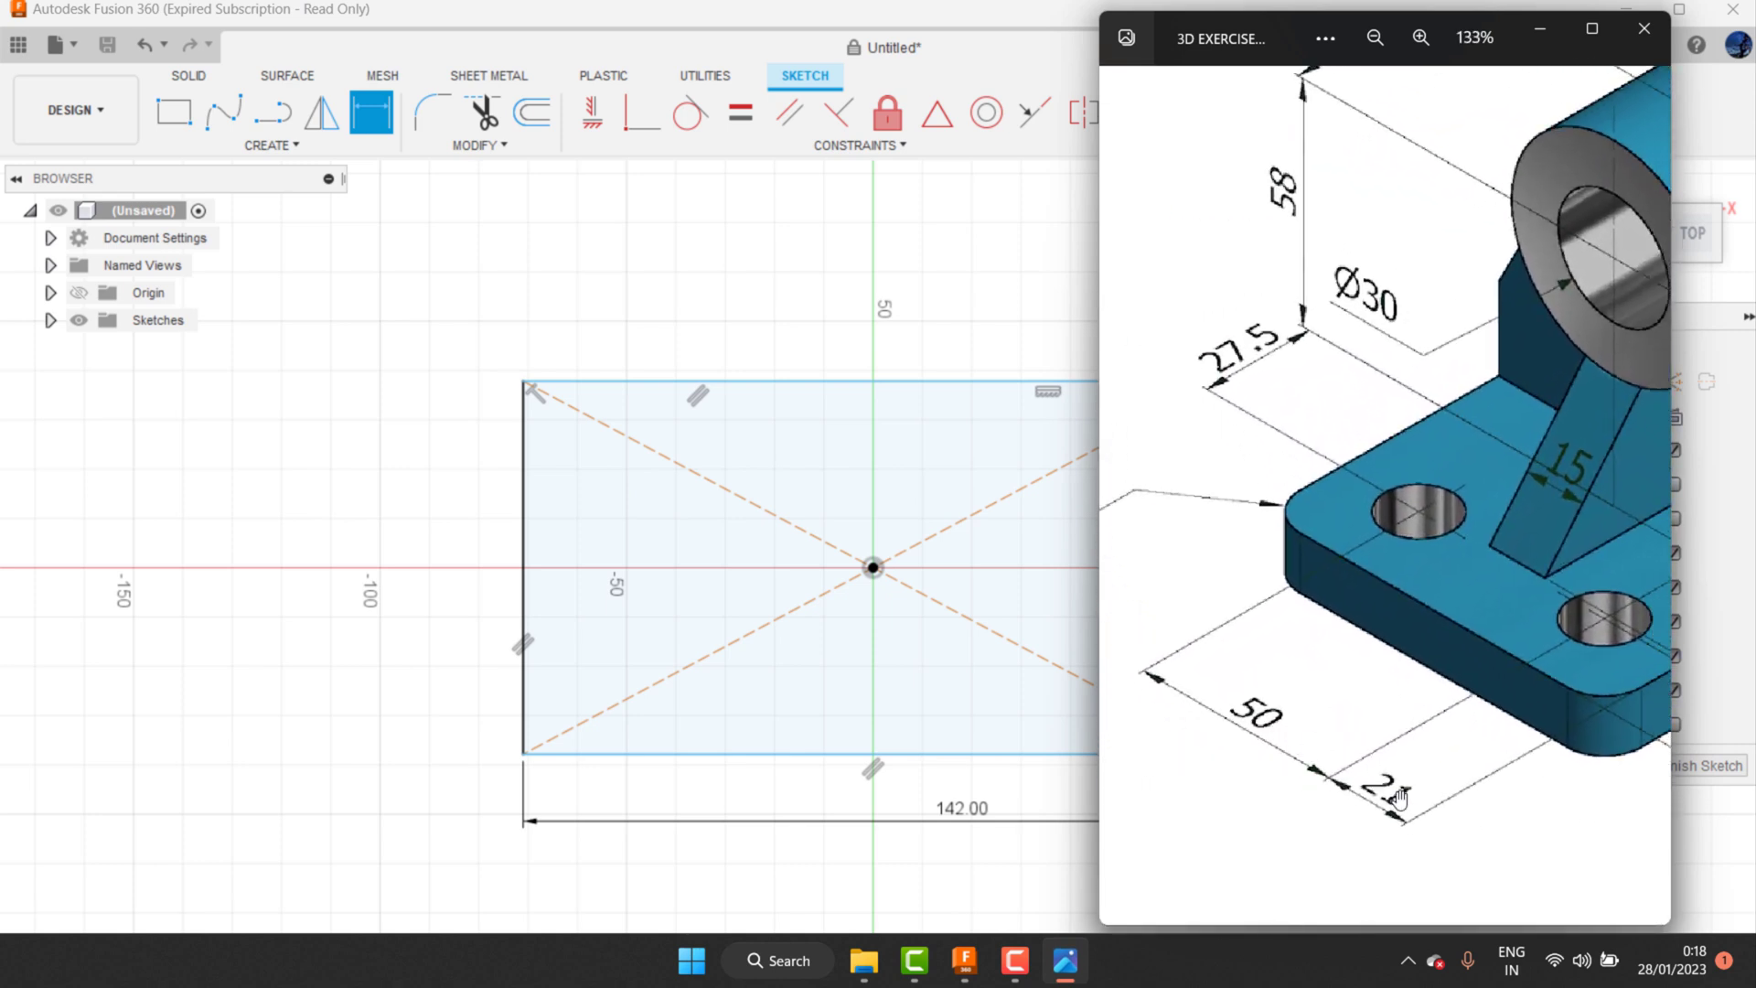
pyautogui.scroll(1, 1344, 773)
pyautogui.moveTo(863, 960)
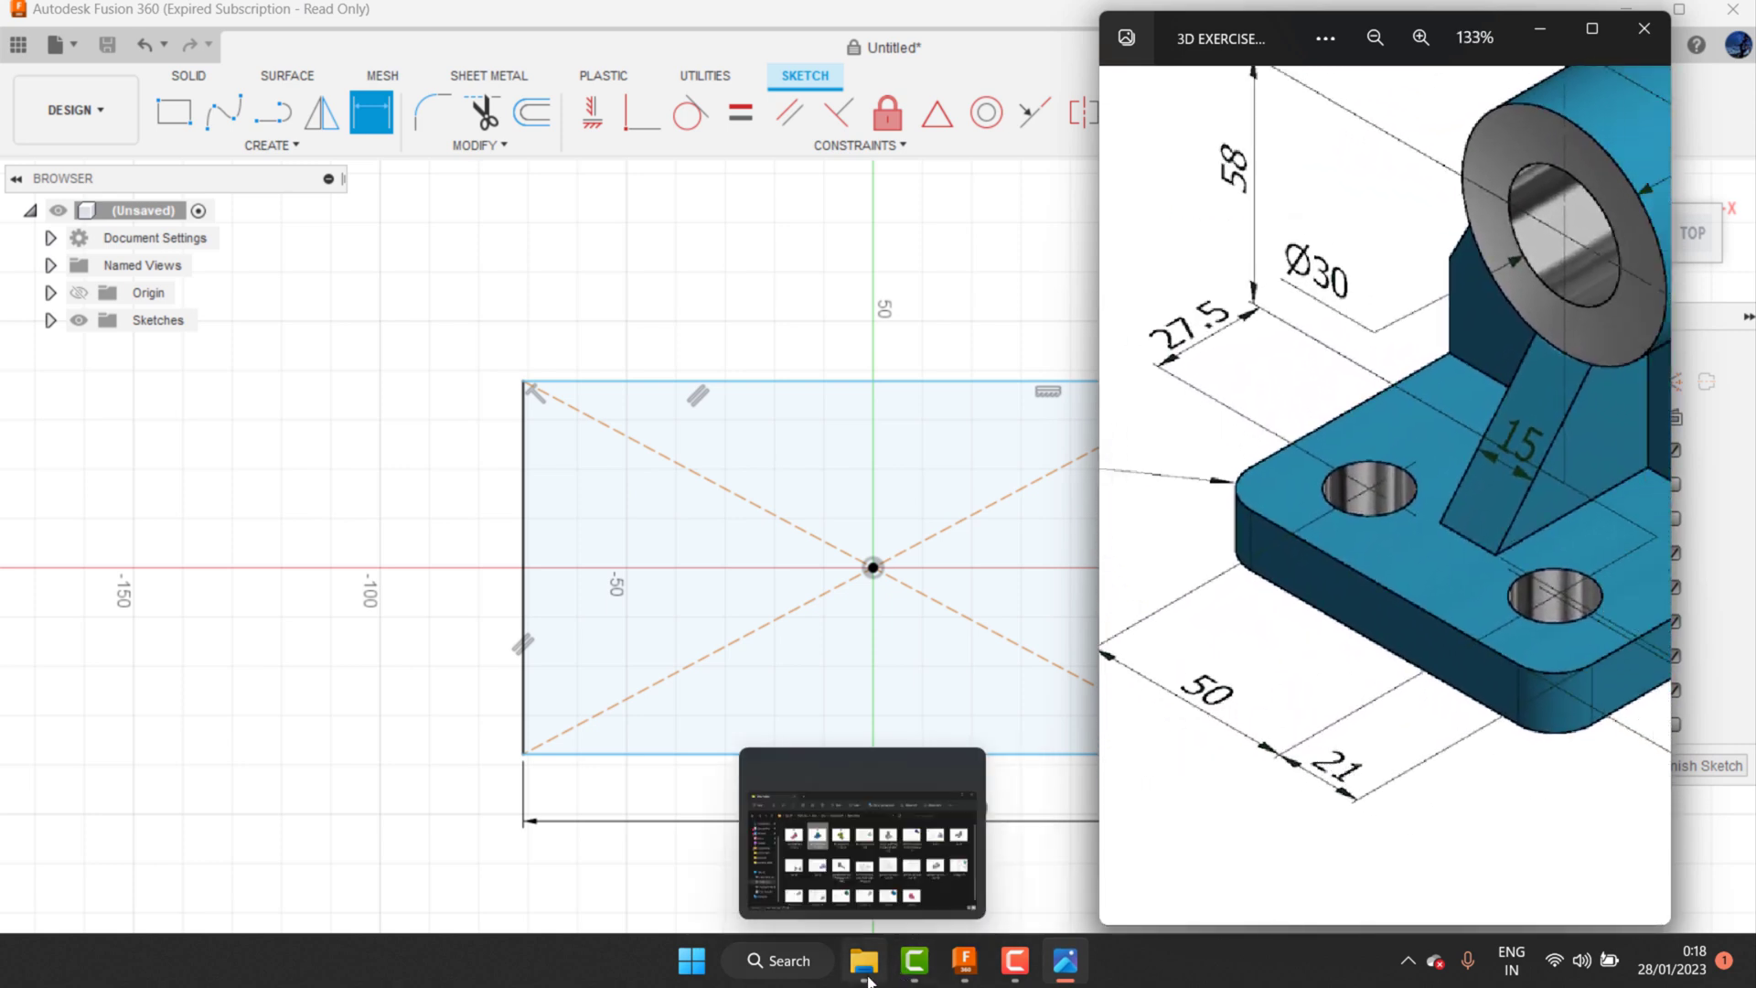
pyautogui.click(790, 960)
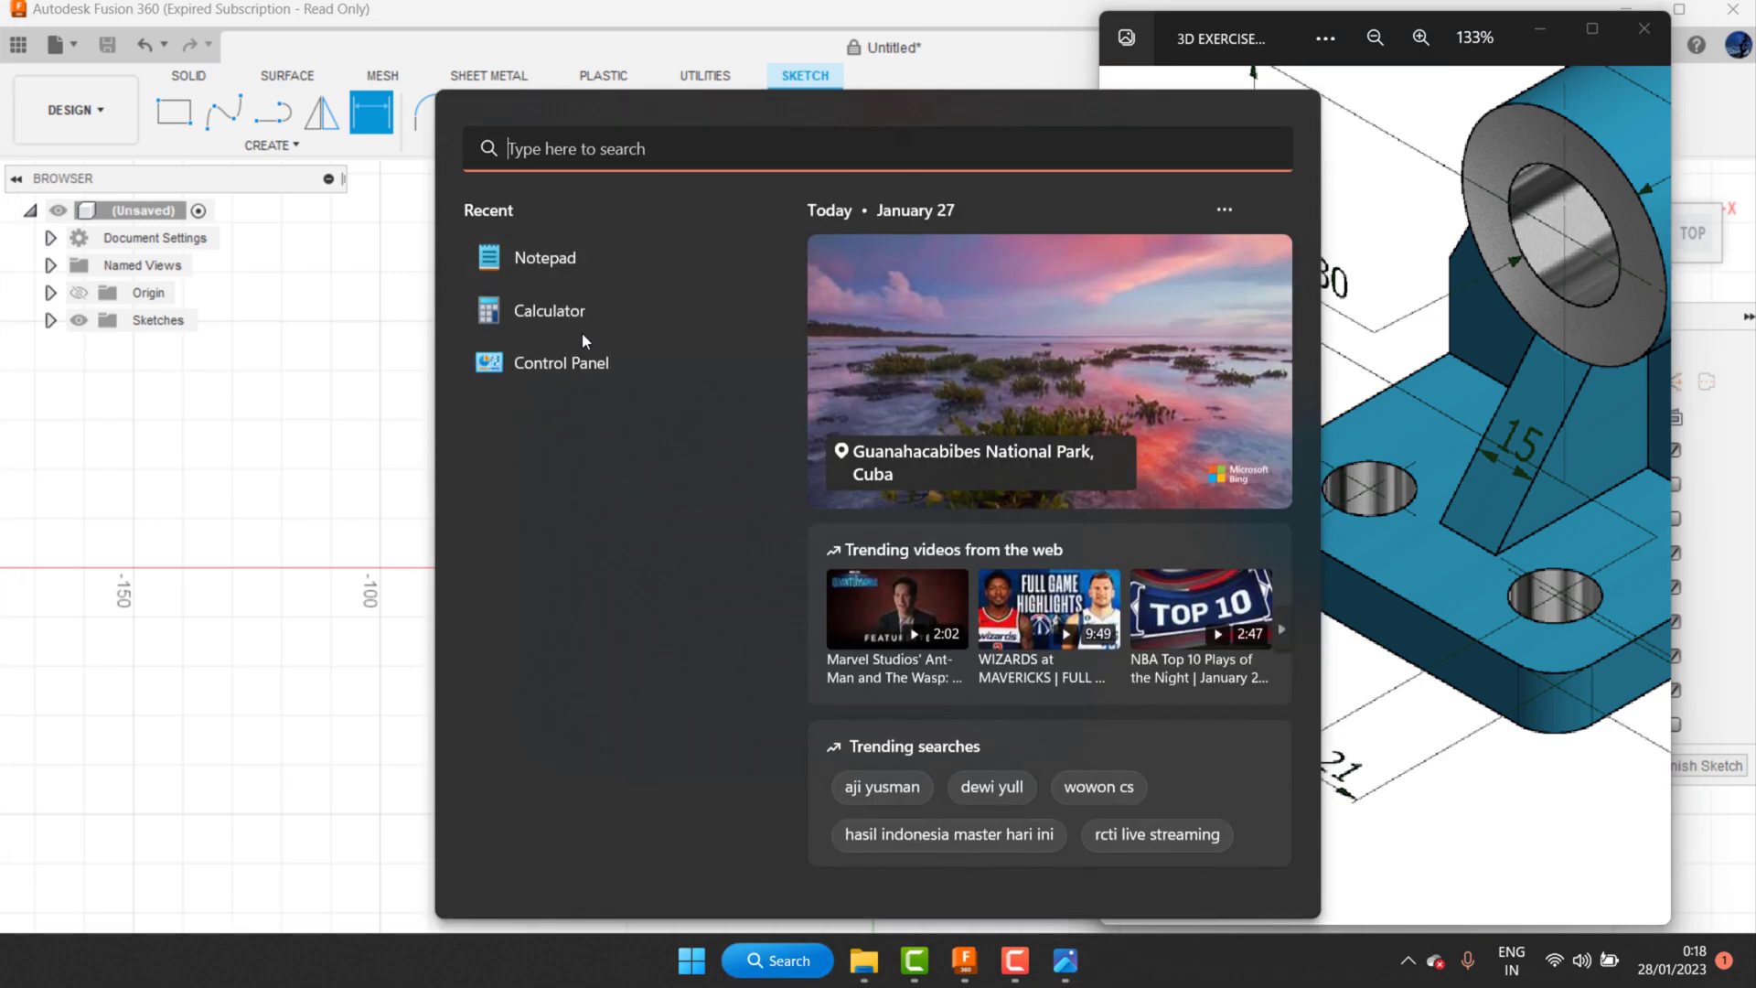
pyautogui.click(580, 370)
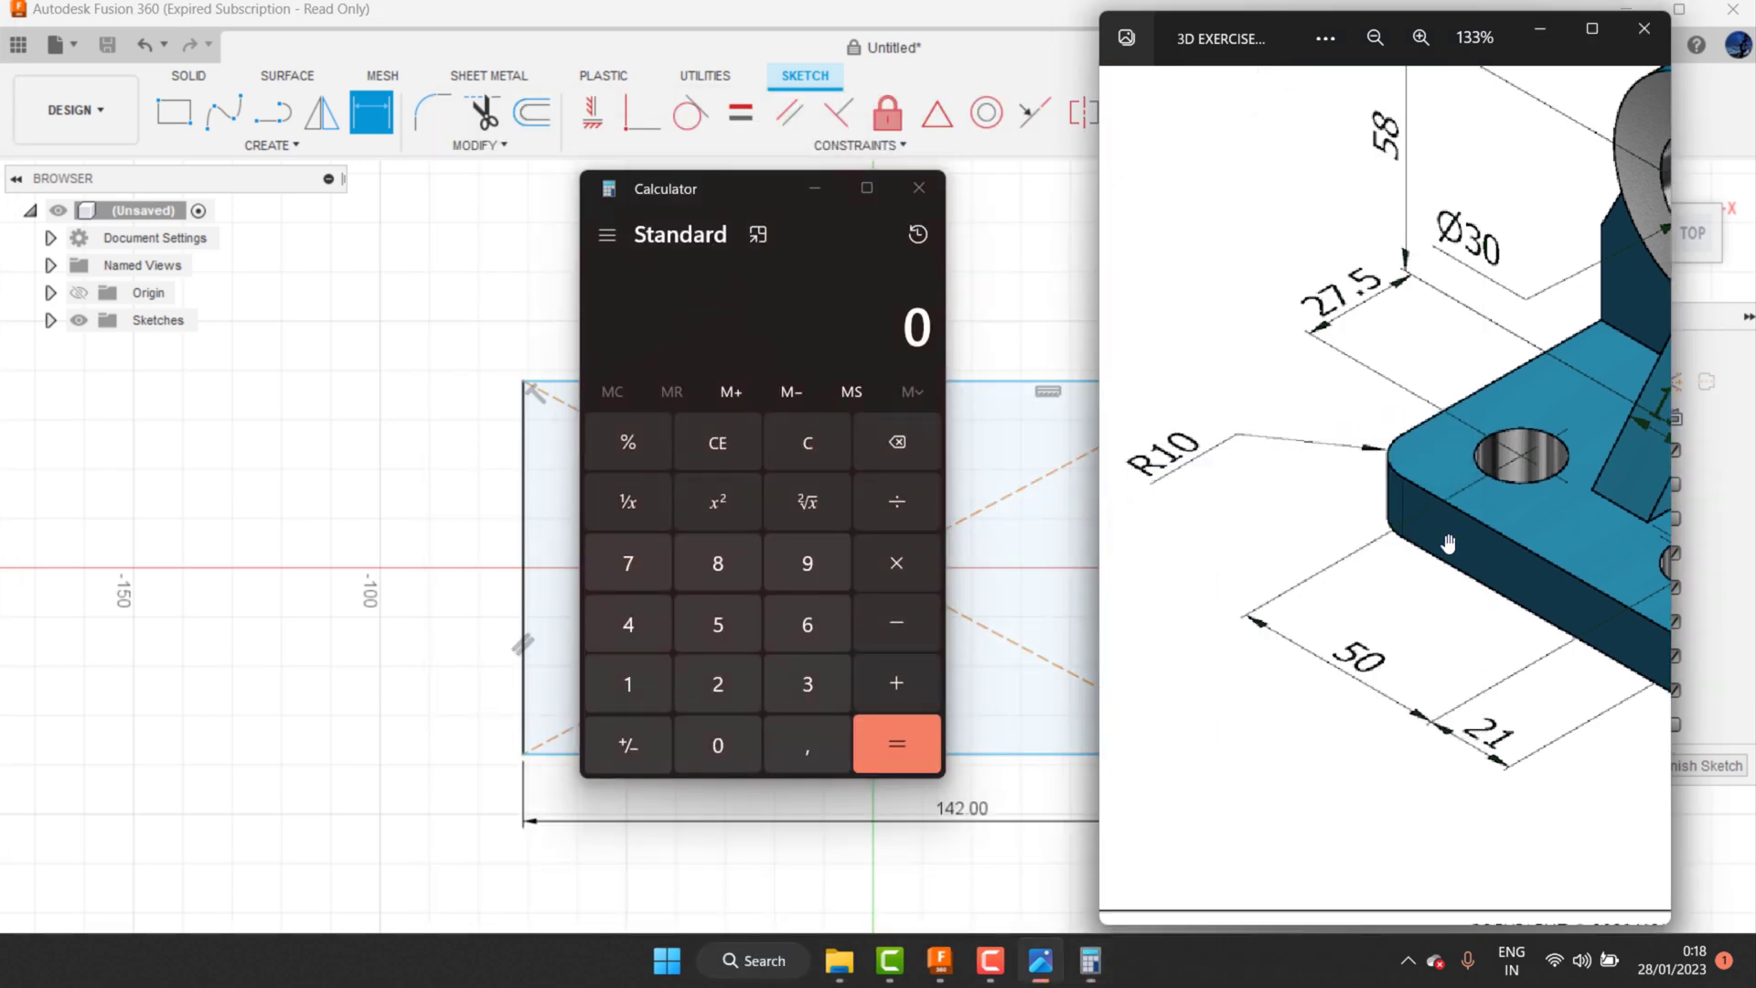
pyautogui.click(718, 623)
pyautogui.click(718, 743)
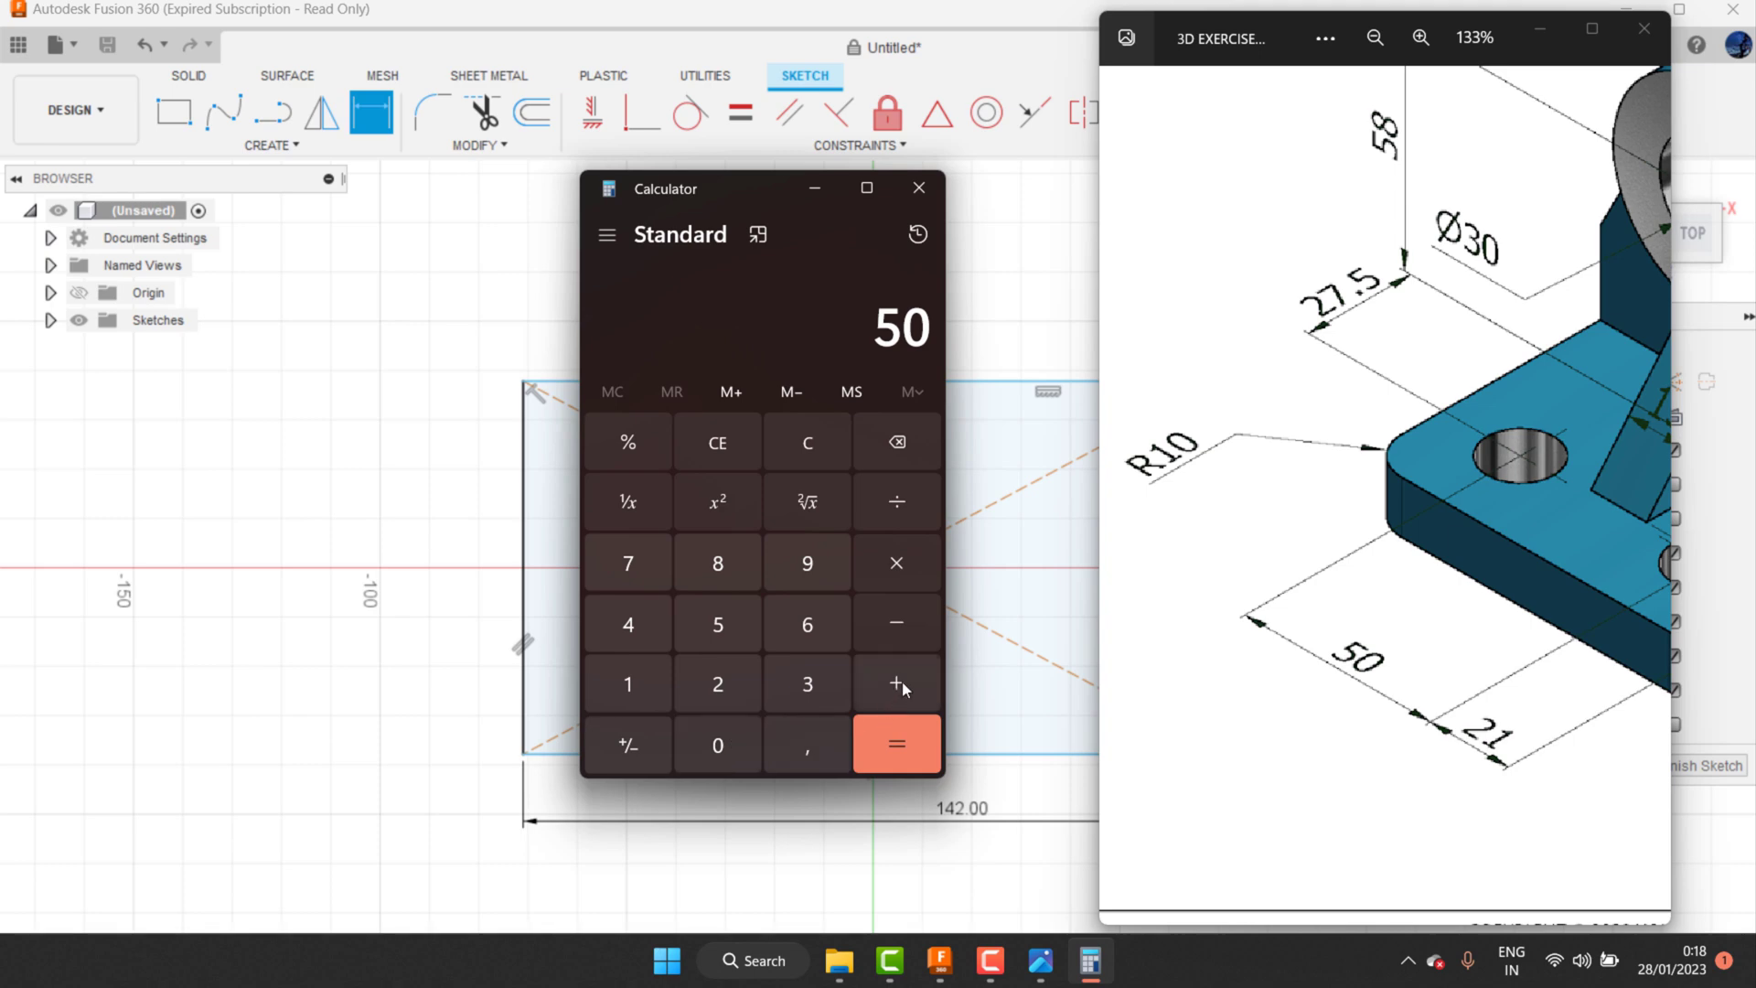
pyautogui.click(706, 694)
pyautogui.press('1')
pyautogui.click(918, 755)
pyautogui.moveTo(1193, 497)
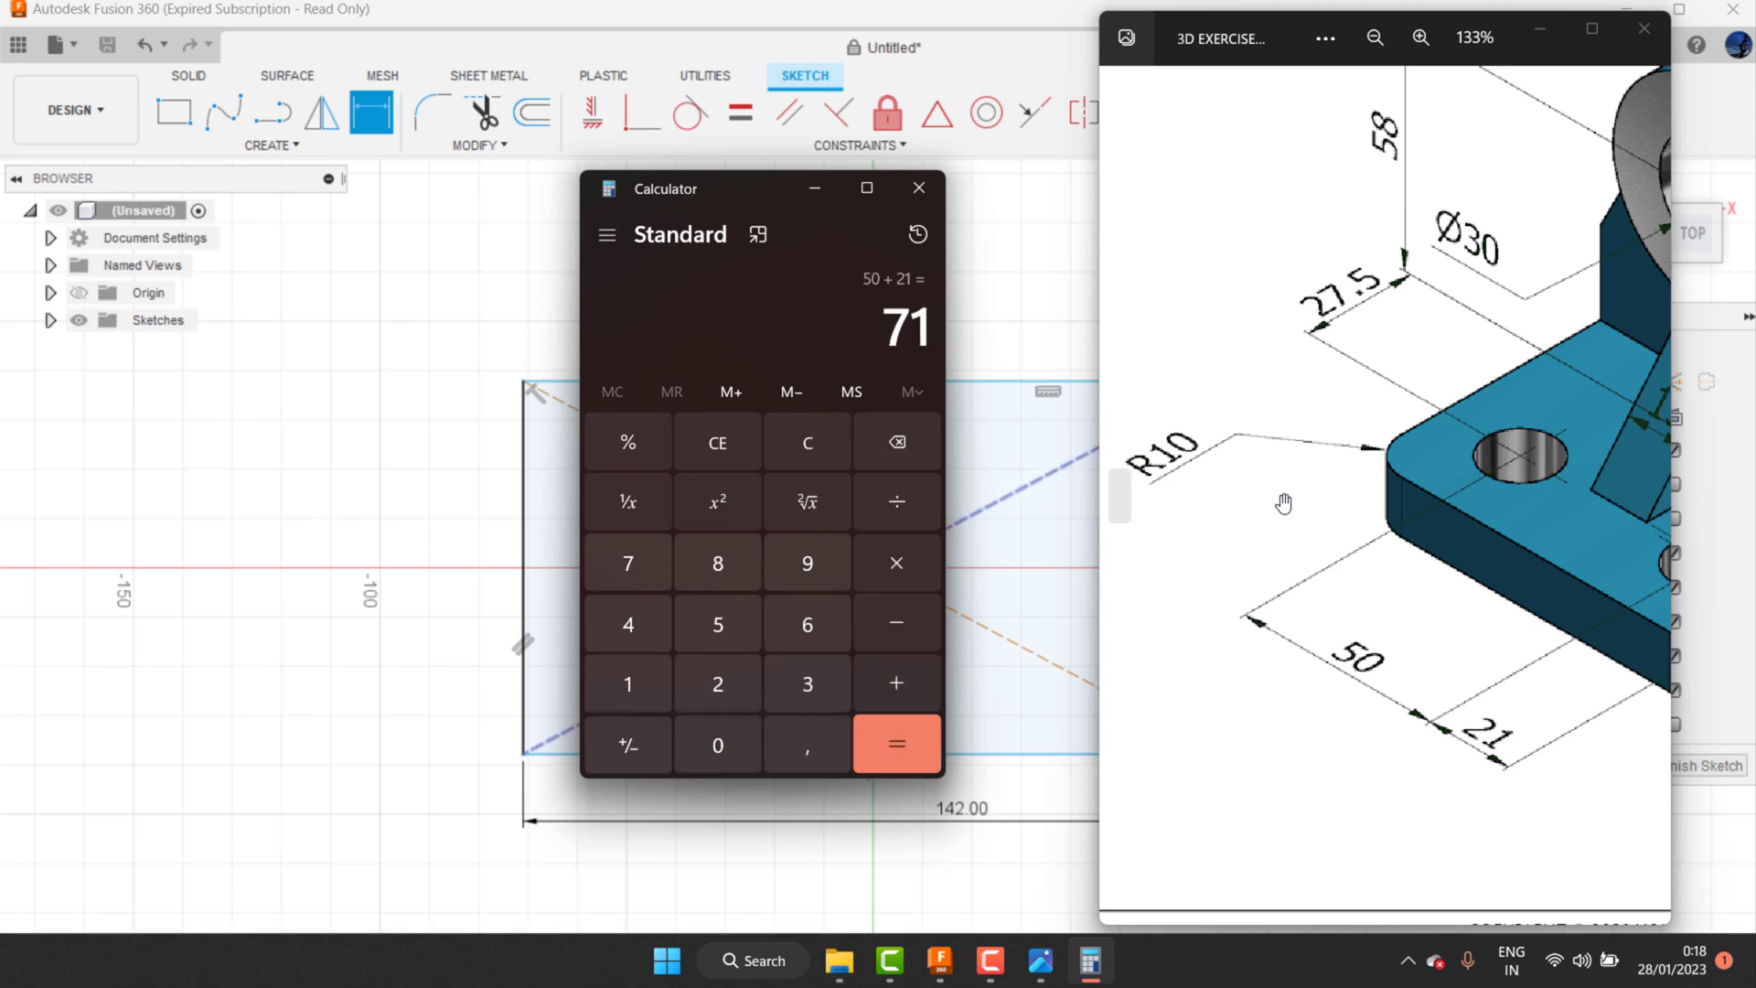
pyautogui.moveTo(1354, 520); pyautogui.dragTo(1302, 510)
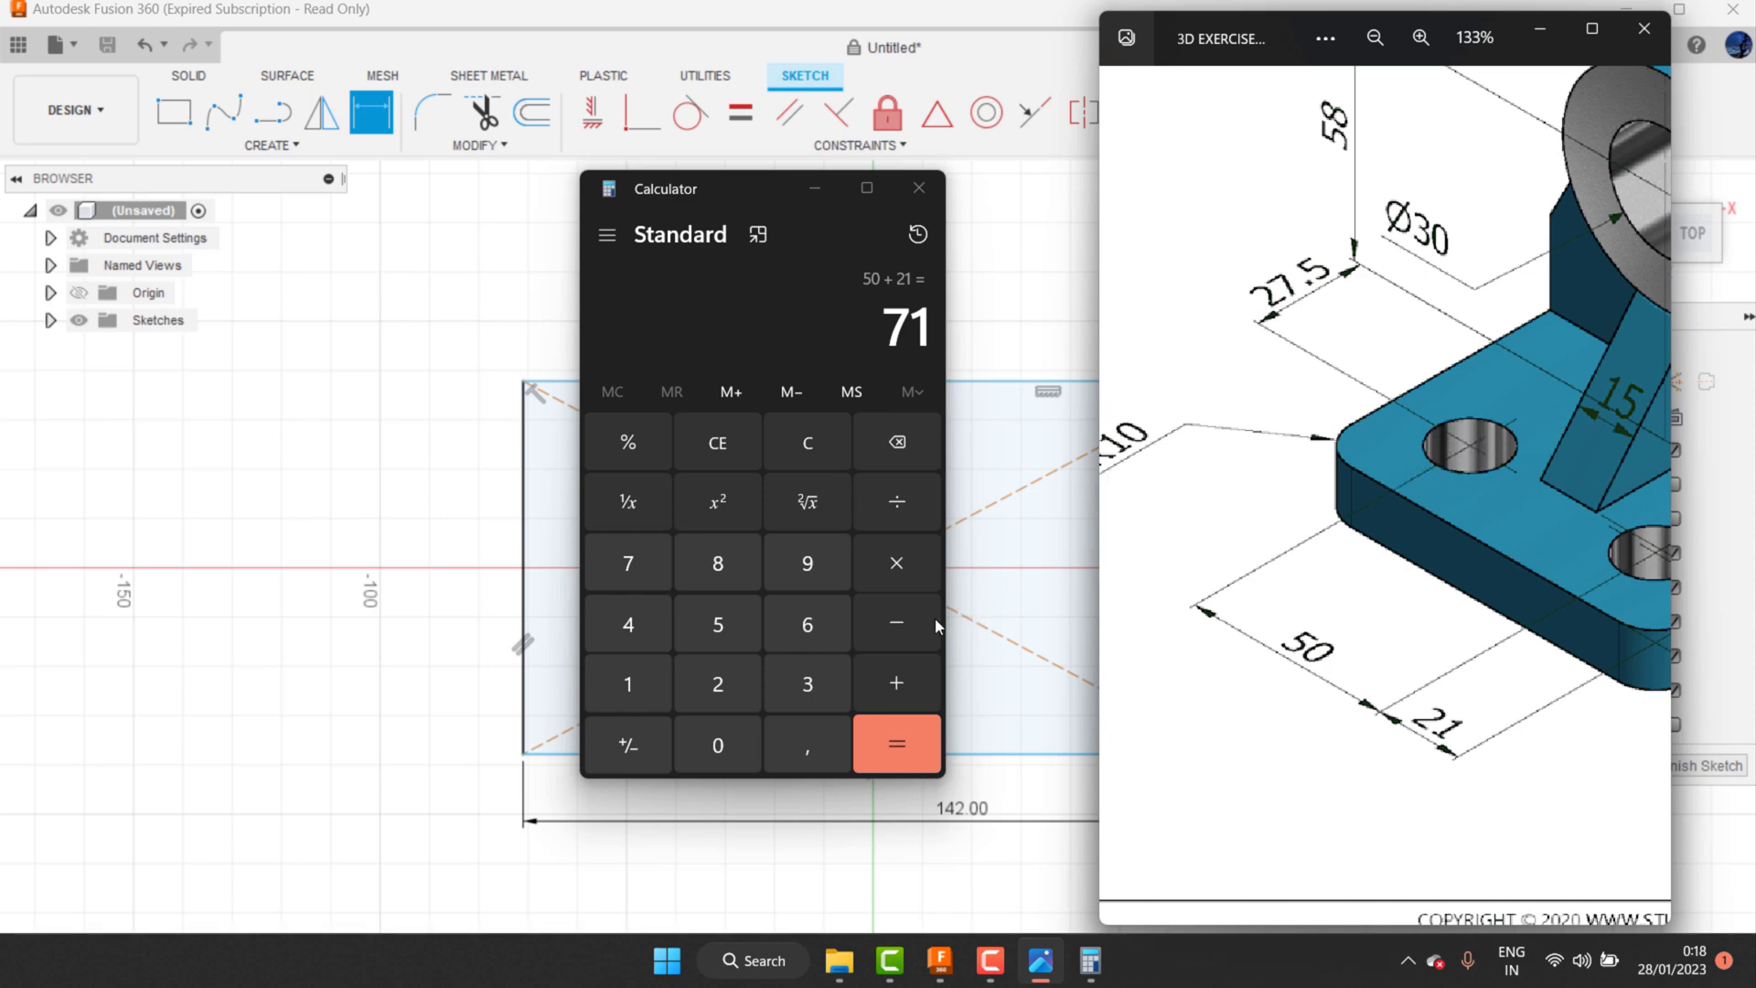
# Step: Add the second 21 to the 71 for a total of 92
pyautogui.click(899, 686)
pyautogui.click(718, 684)
pyautogui.click(628, 684)
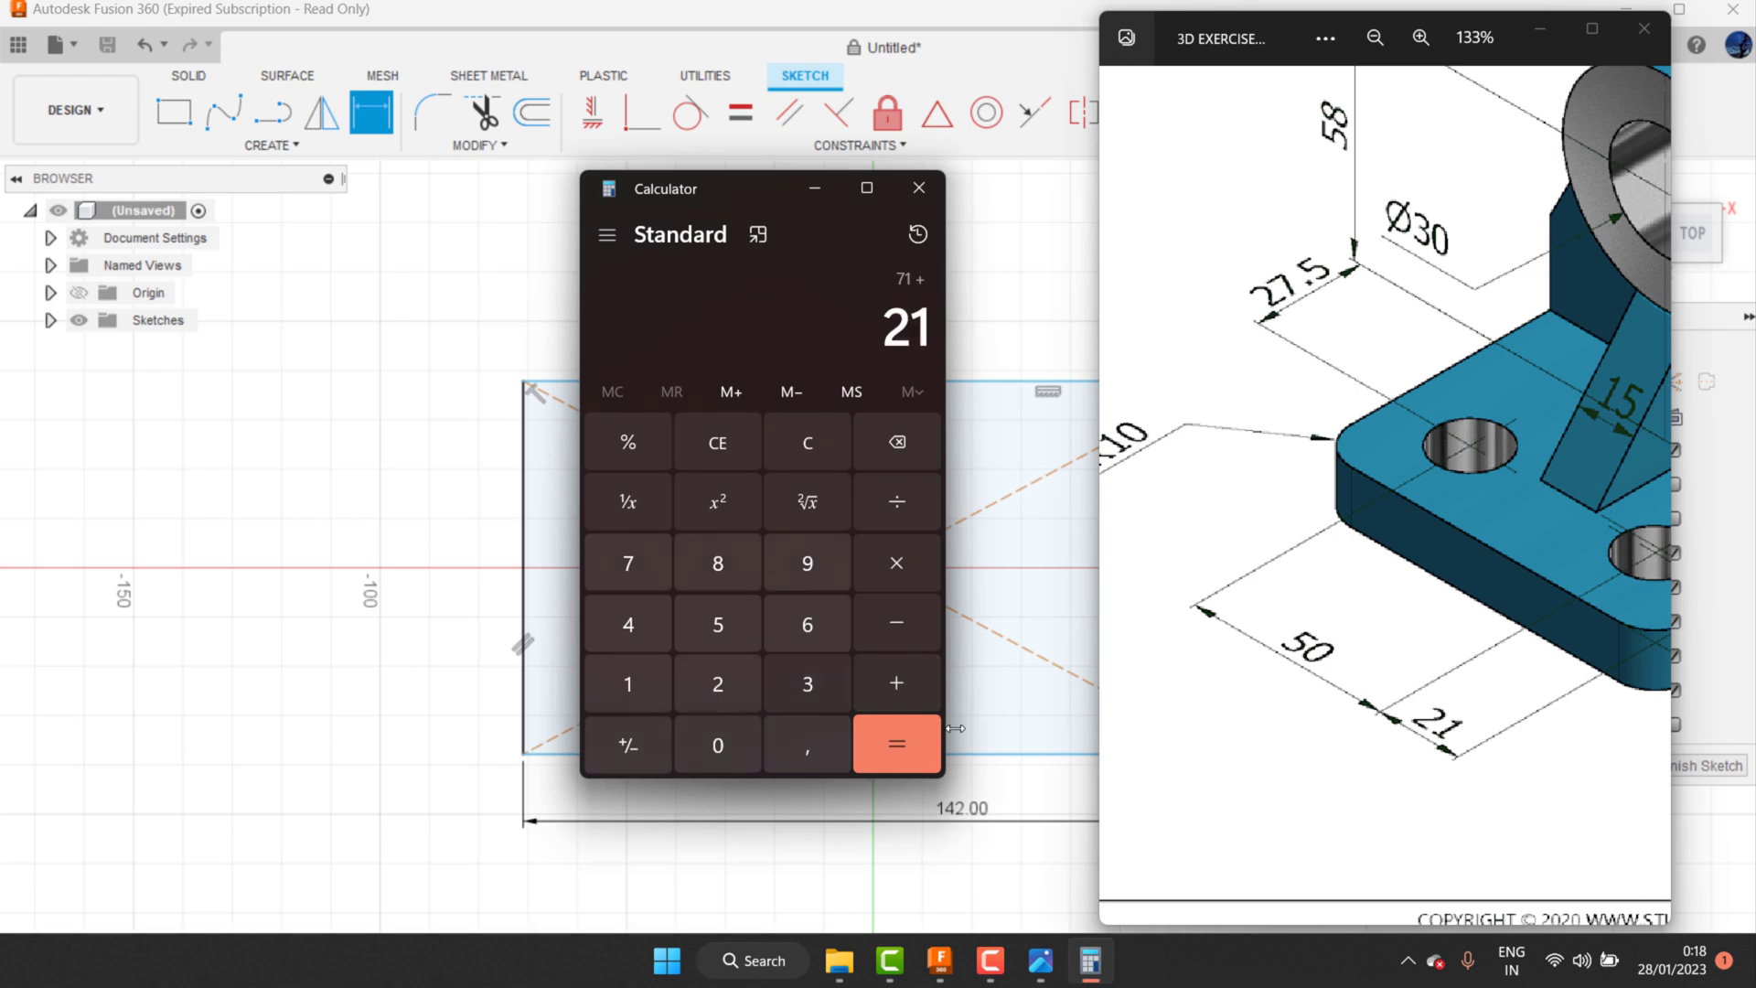
pyautogui.click(894, 745)
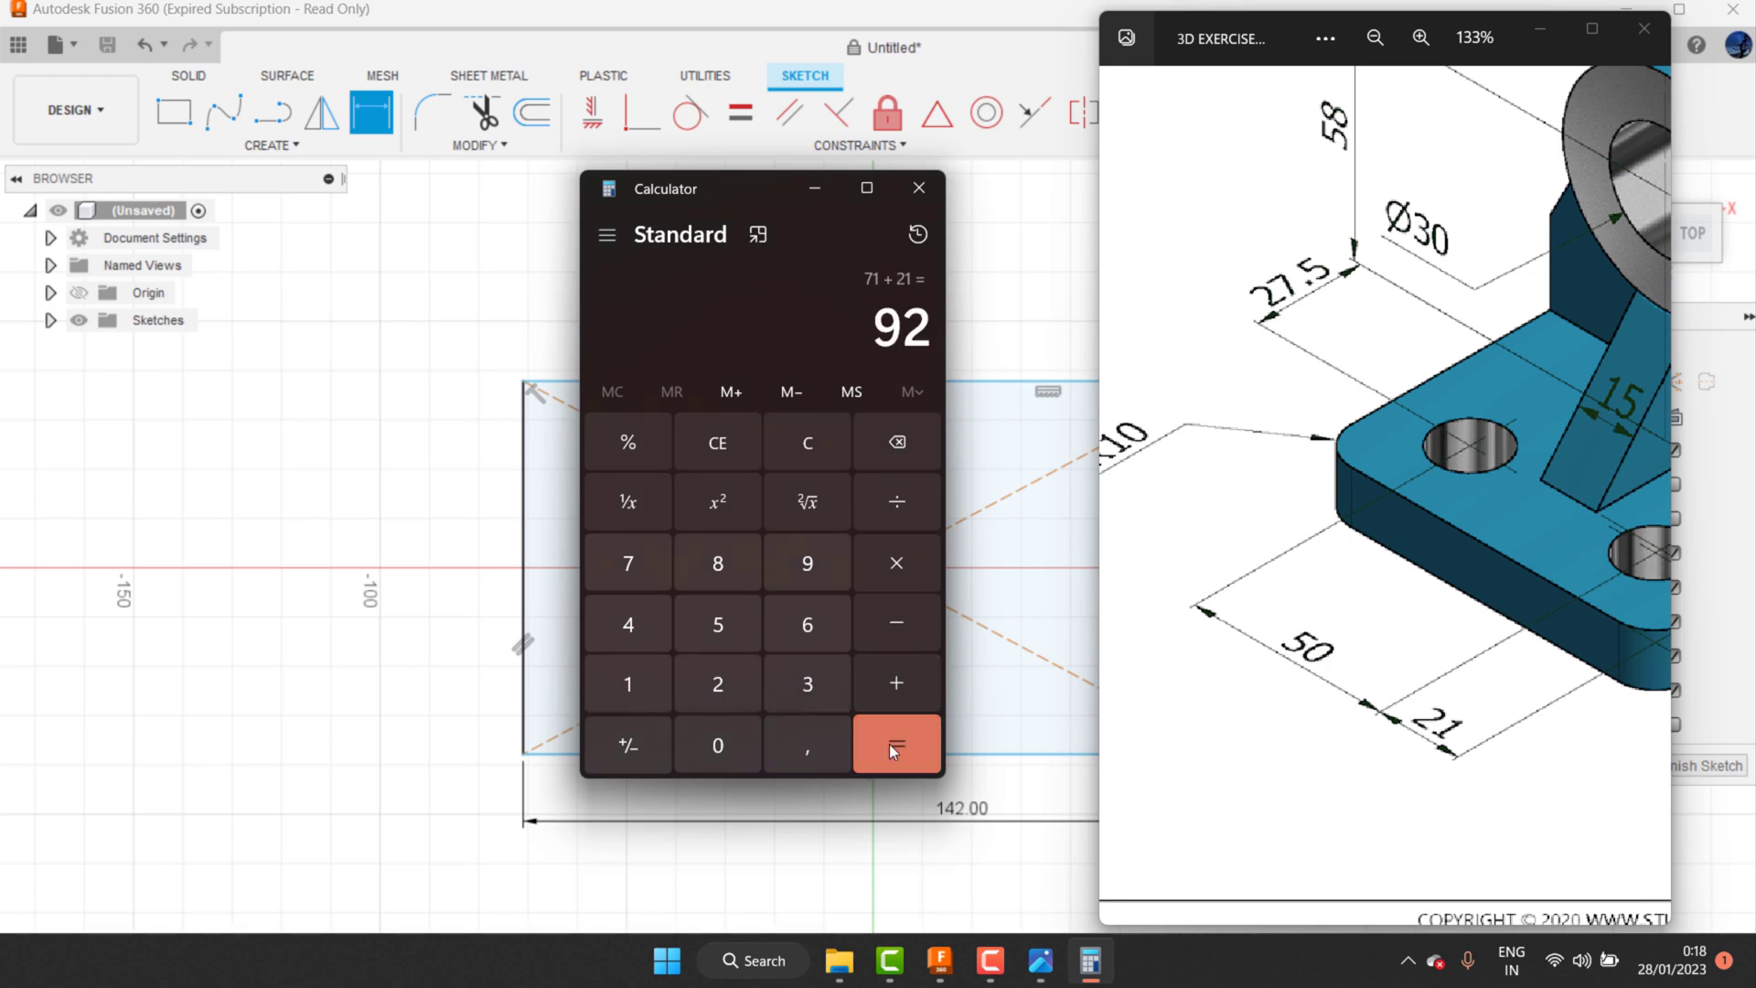
pyautogui.click(804, 188)
# Step: Dimension the rectangle's left edge to 92 mm
pyautogui.click(525, 499)
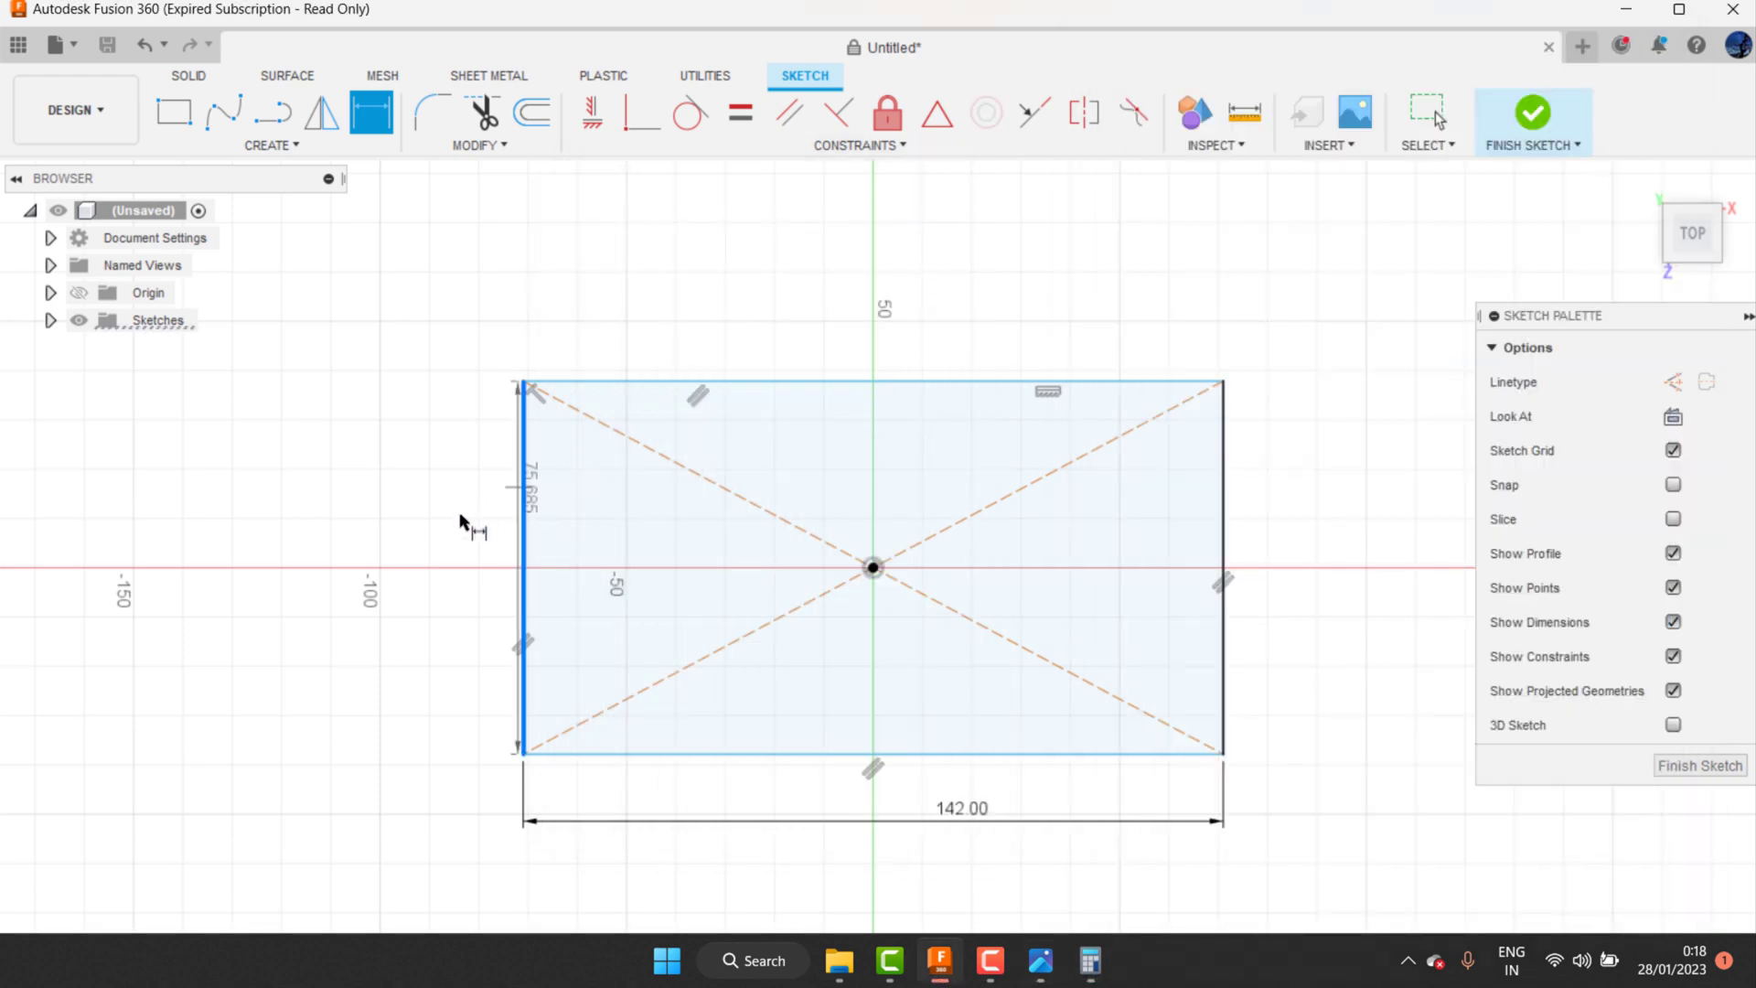
pyautogui.click(461, 523)
pyautogui.write('9')
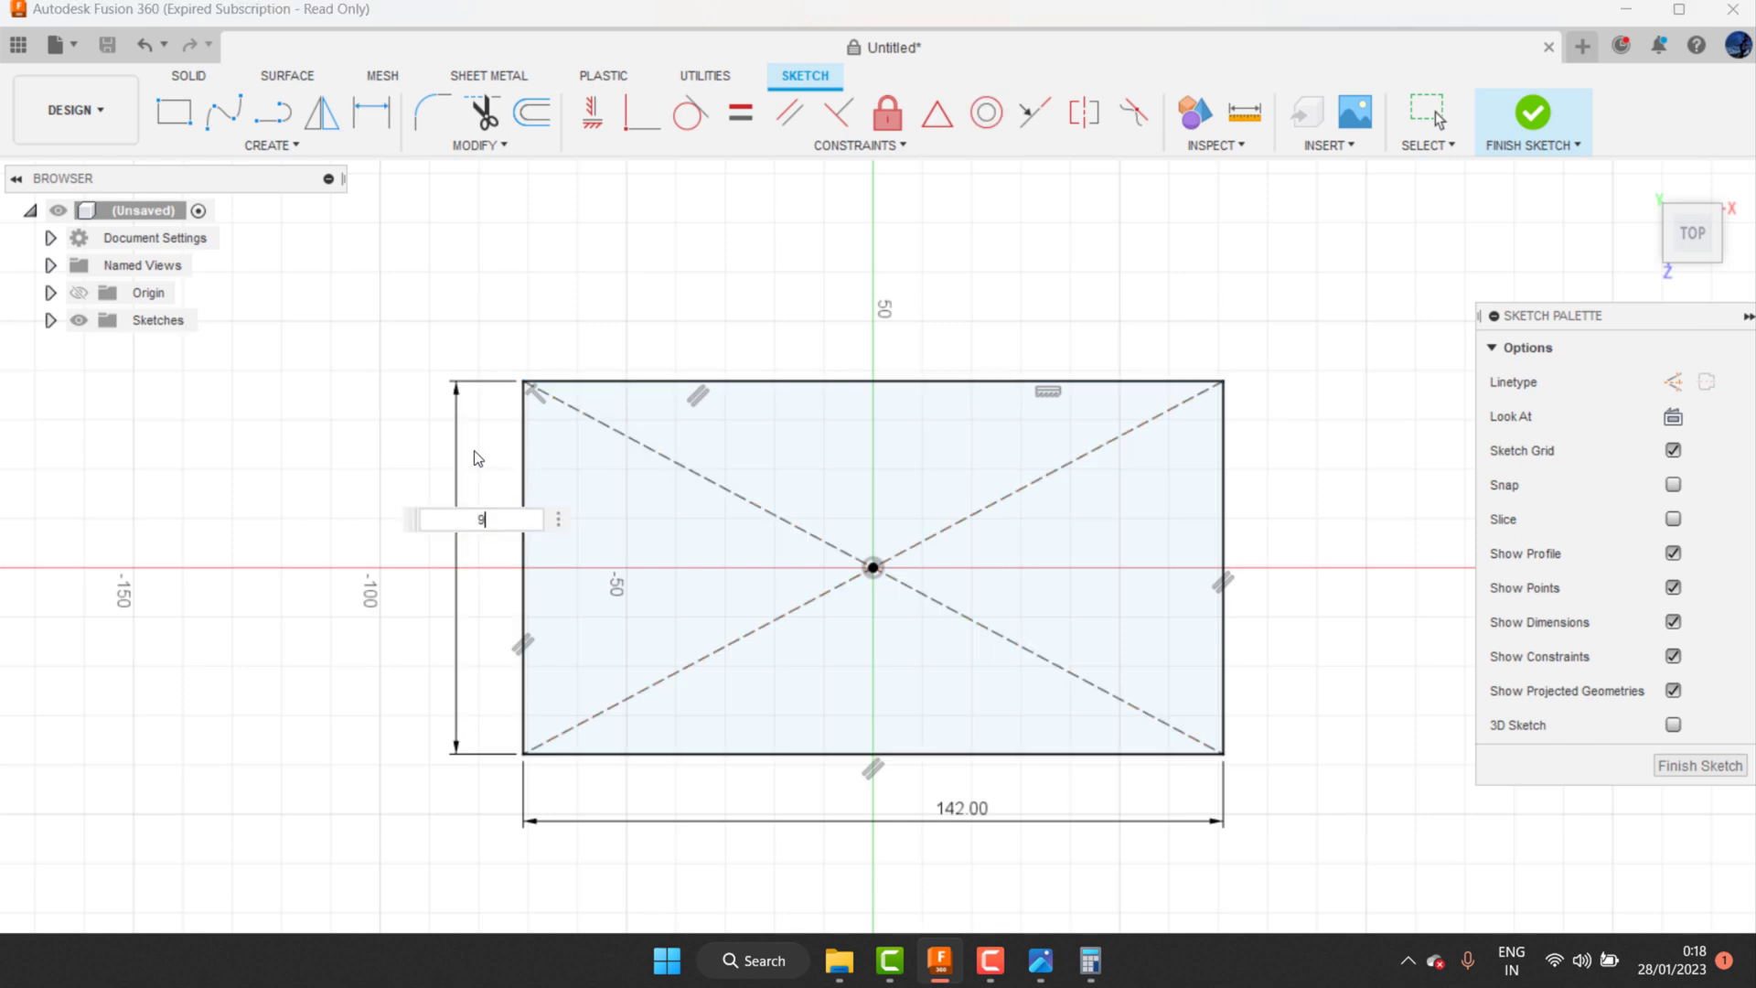
pyautogui.write('2')
pyautogui.press('Return')
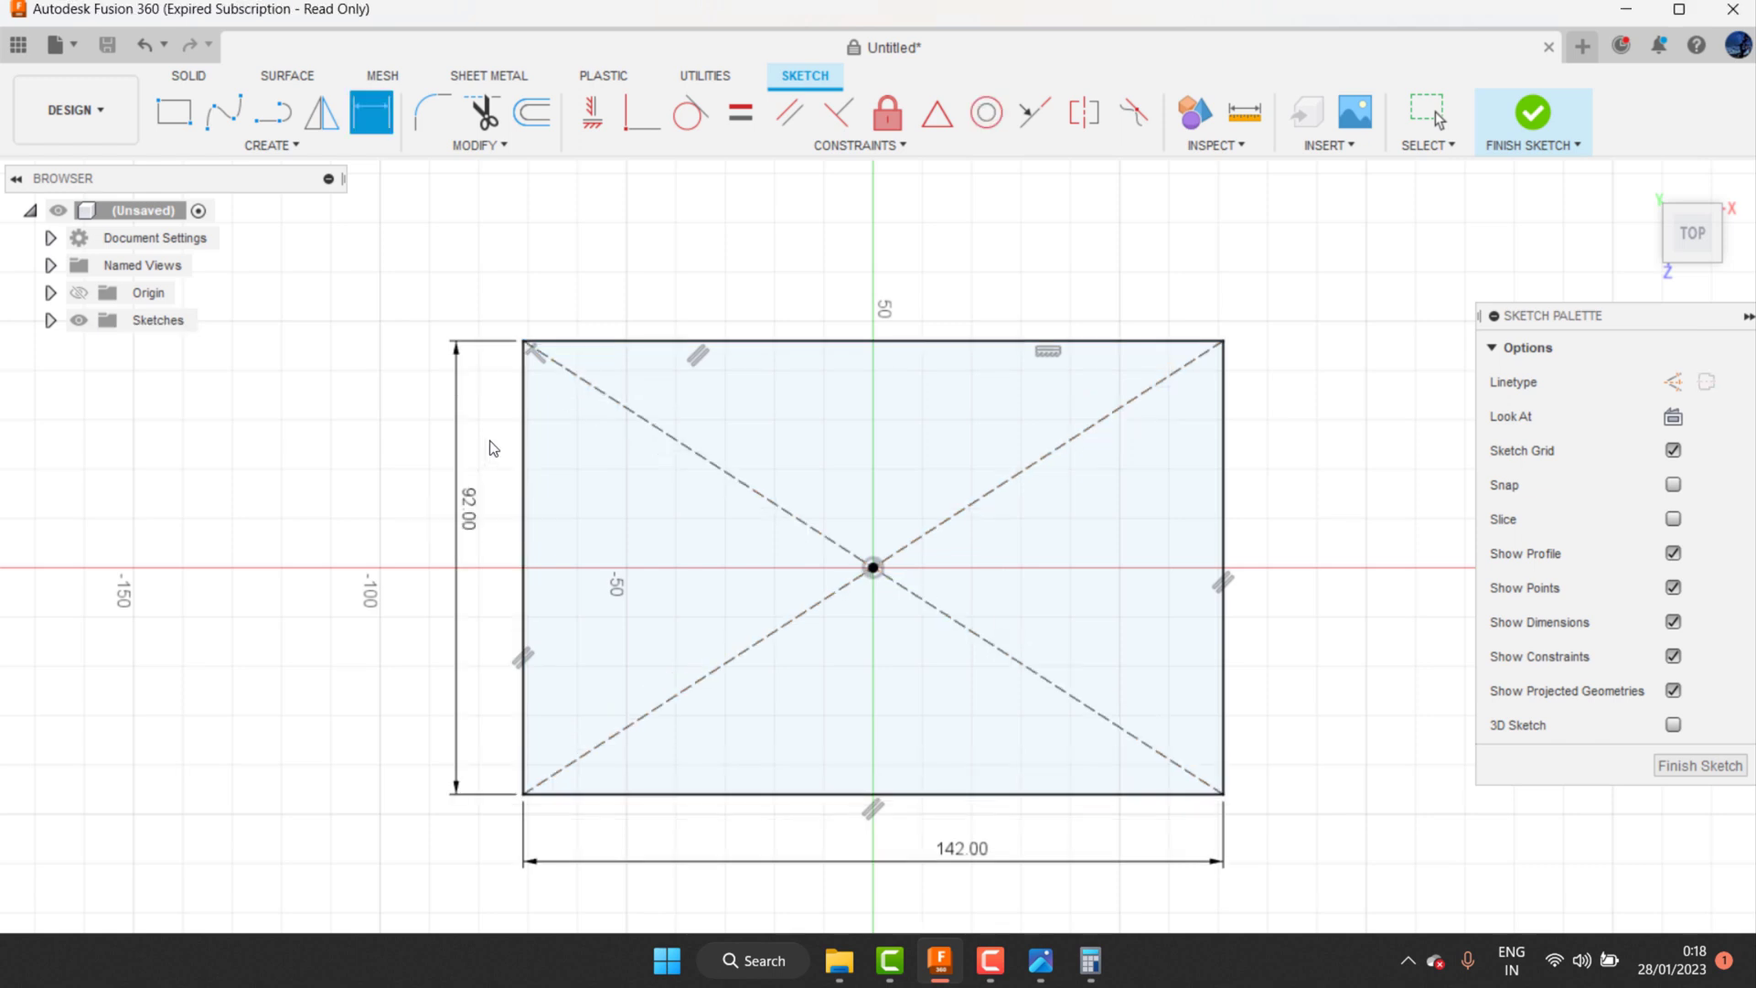
pyautogui.scroll(-1, 922, 522)
pyautogui.scroll(-1, 922, 521)
# Step: Check the reference drawing's remaining dimensions, then close it
pyautogui.hotkey('alt', 'Tab')
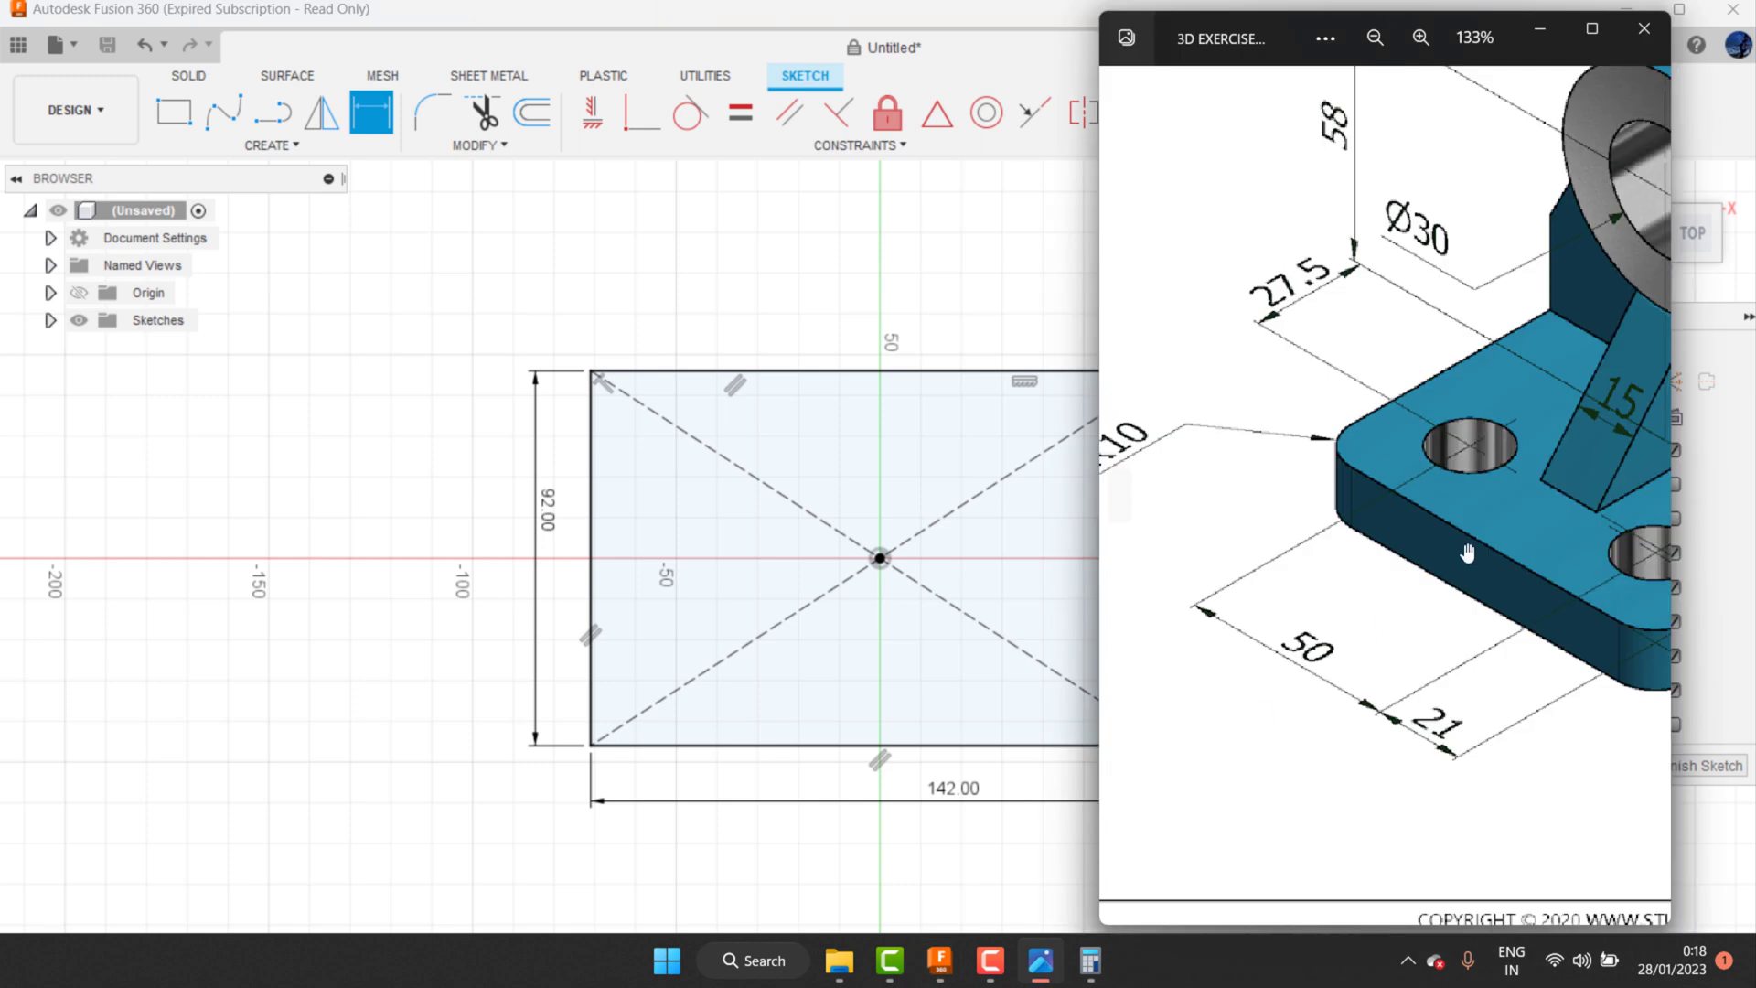
pyautogui.moveTo(1468, 554)
pyautogui.mouseDown()
pyautogui.moveTo(1490, 518)
pyautogui.moveTo(1452, 530)
pyautogui.mouseUp()
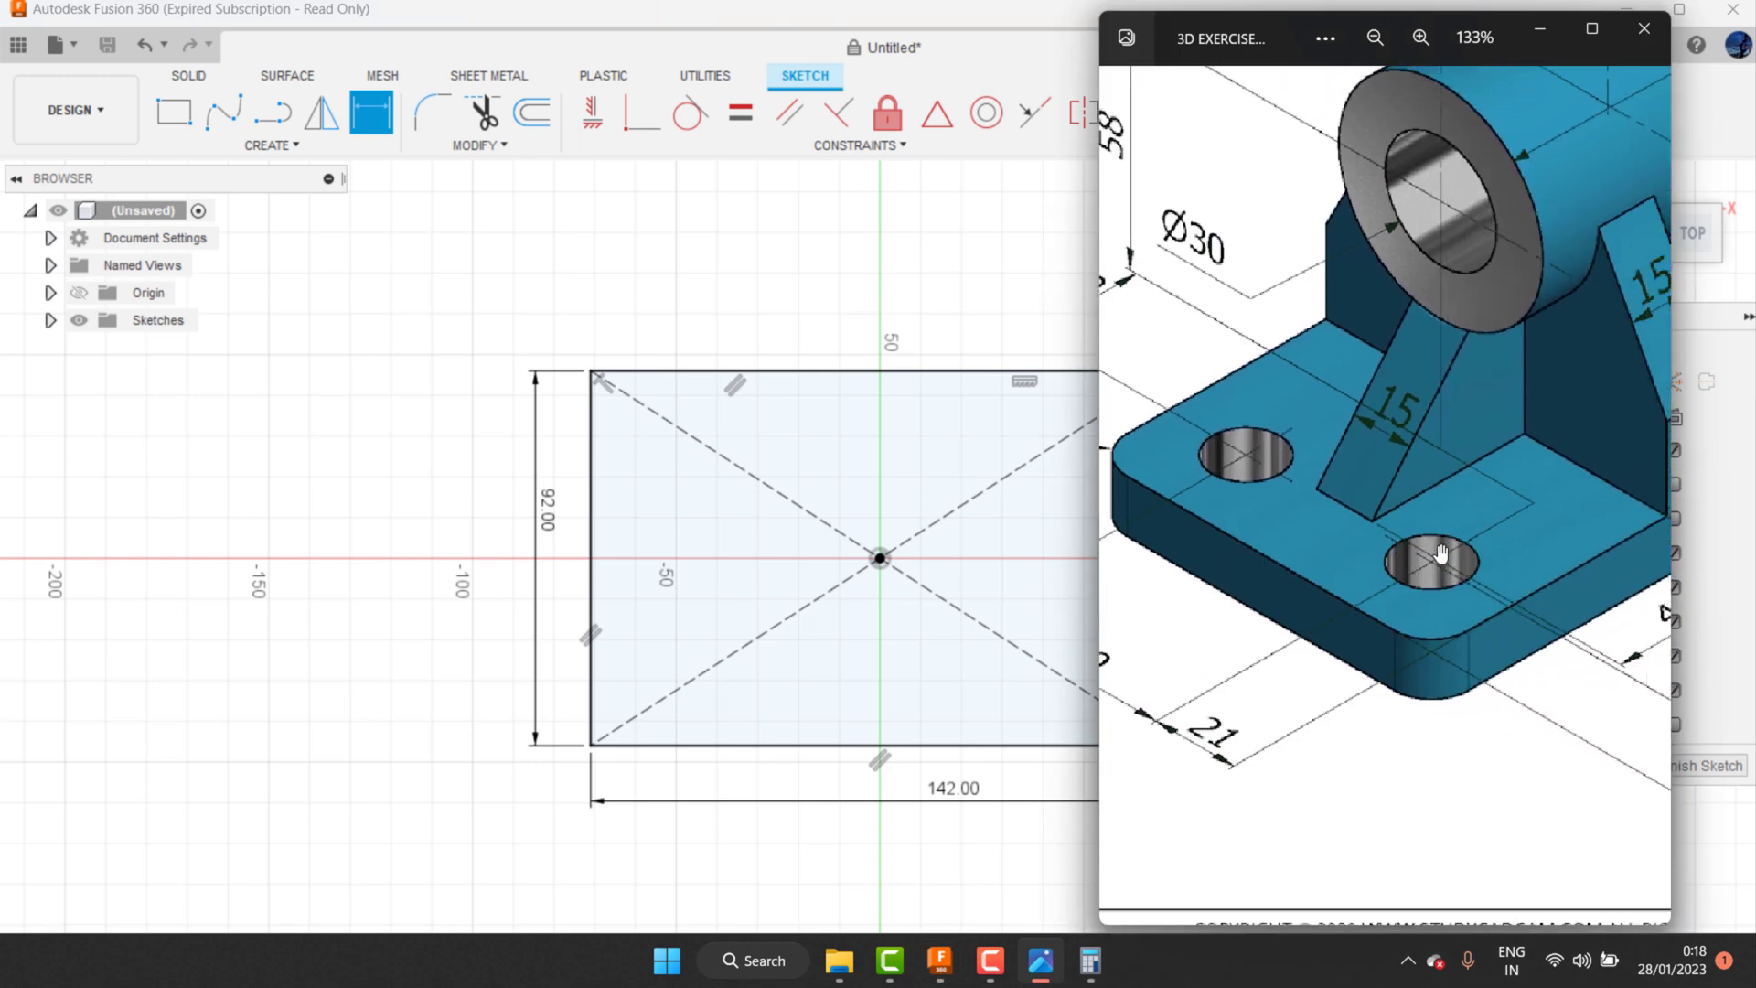
pyautogui.scroll(-1, 1469, 535)
pyautogui.scroll(-1, 1469, 540)
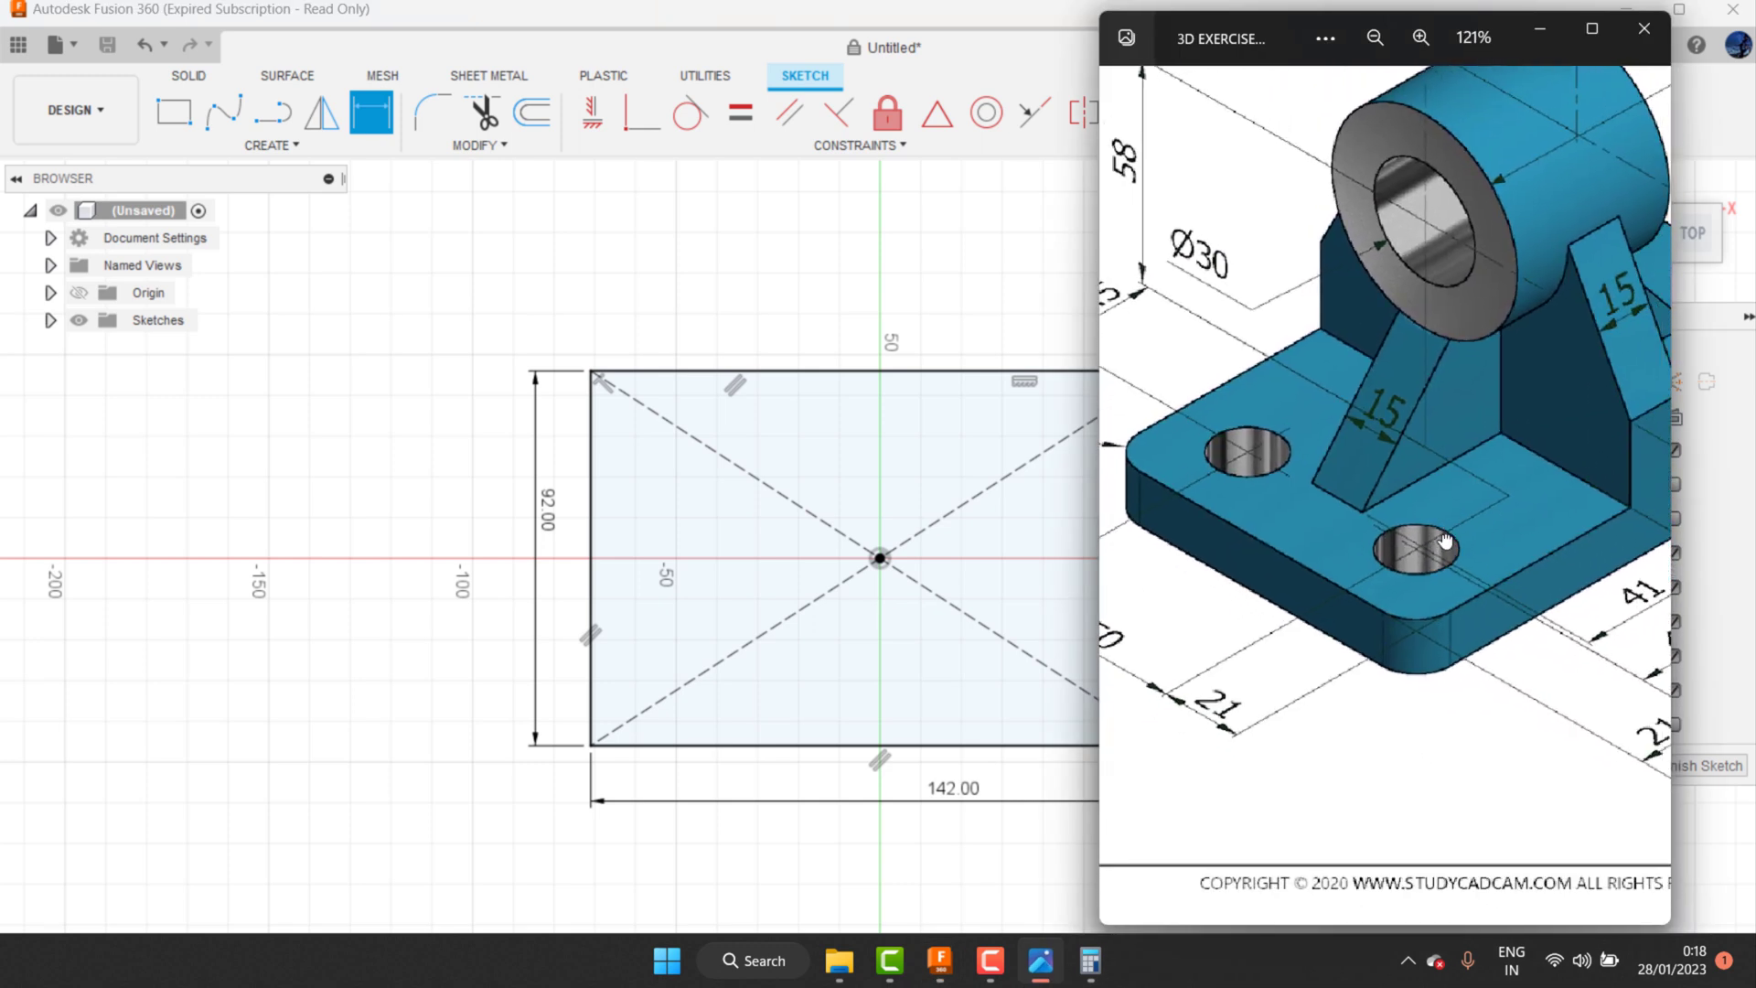
pyautogui.moveTo(1391, 704); pyautogui.dragTo(1323, 692)
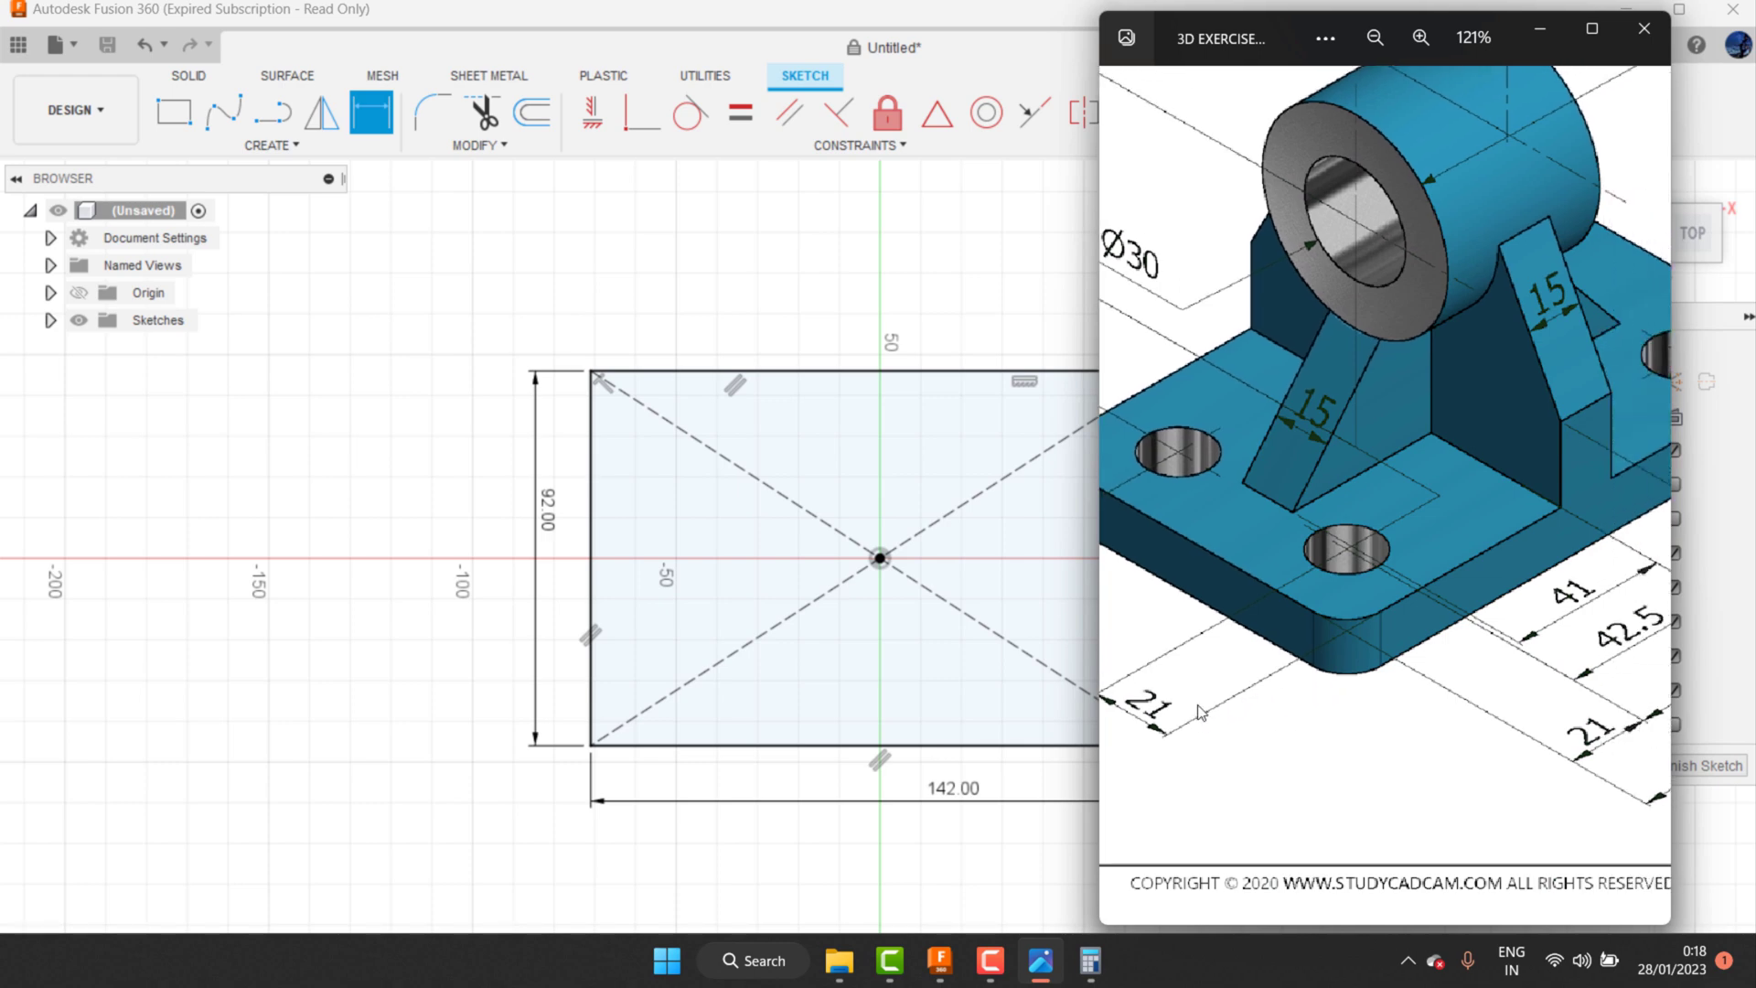
pyautogui.moveTo(1523, 679); pyautogui.dragTo(1500, 672)
pyautogui.scroll(-3, 1433, 631)
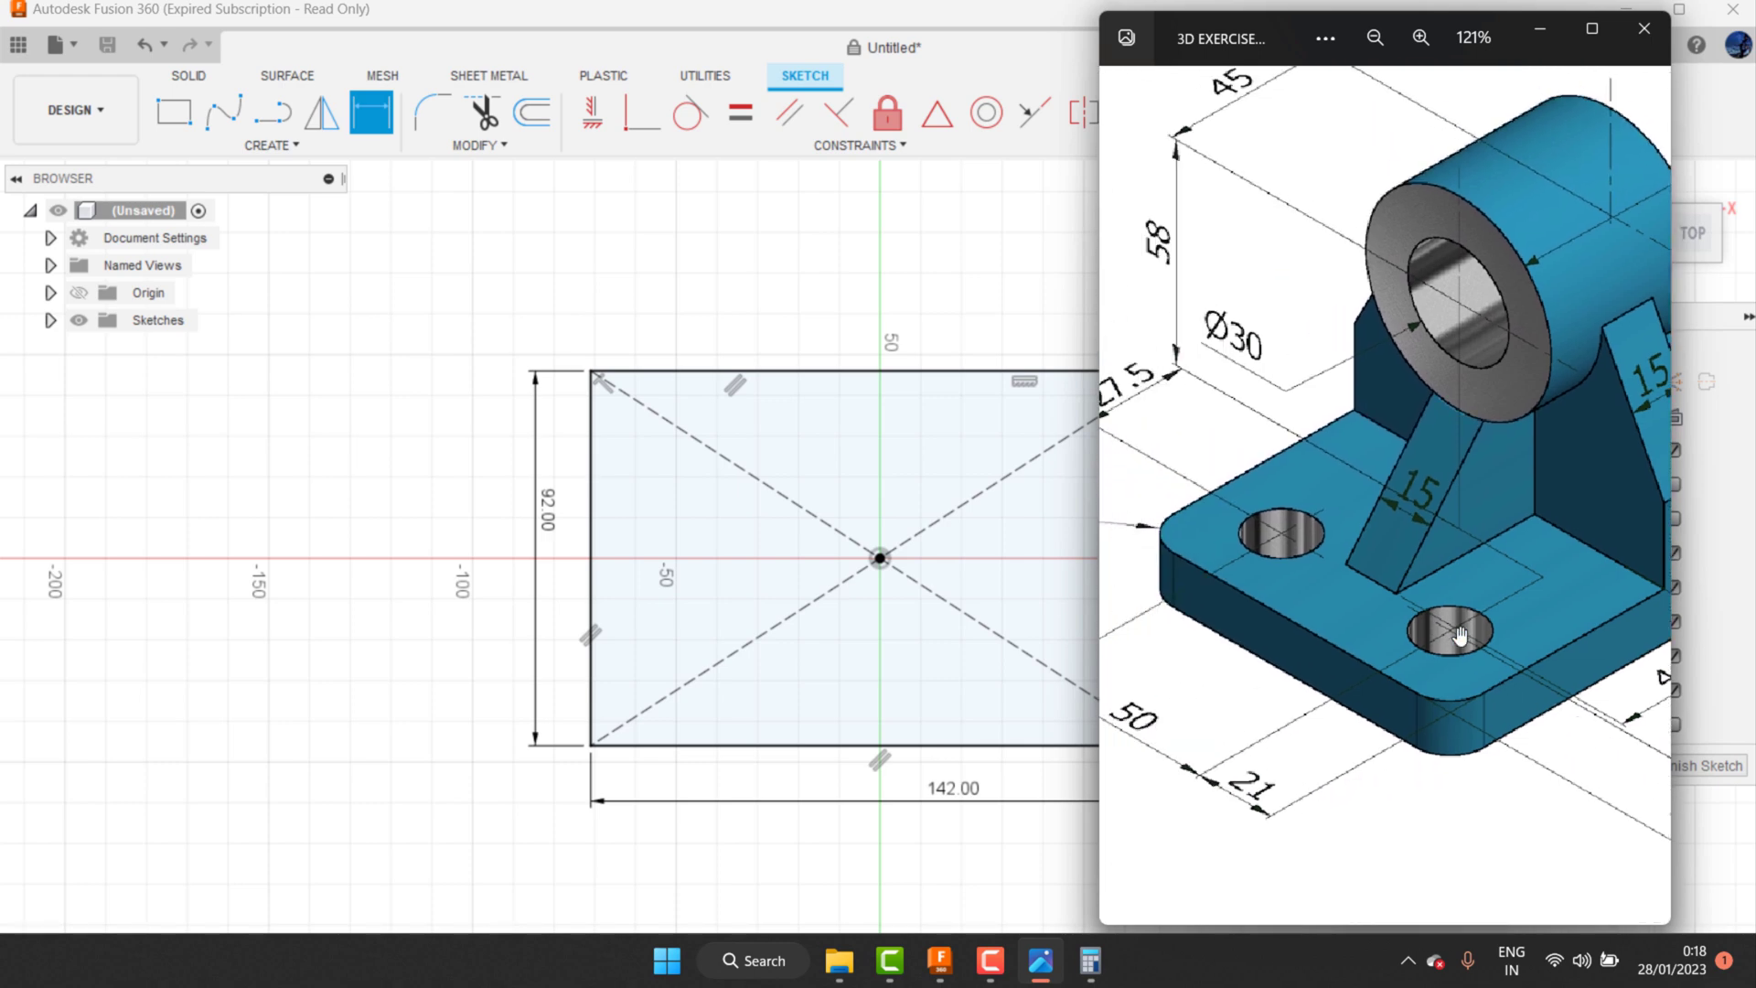
pyautogui.scroll(-2, 1454, 626)
pyautogui.scroll(-1, 1452, 622)
pyautogui.moveTo(1361, 640); pyautogui.dragTo(1278, 607)
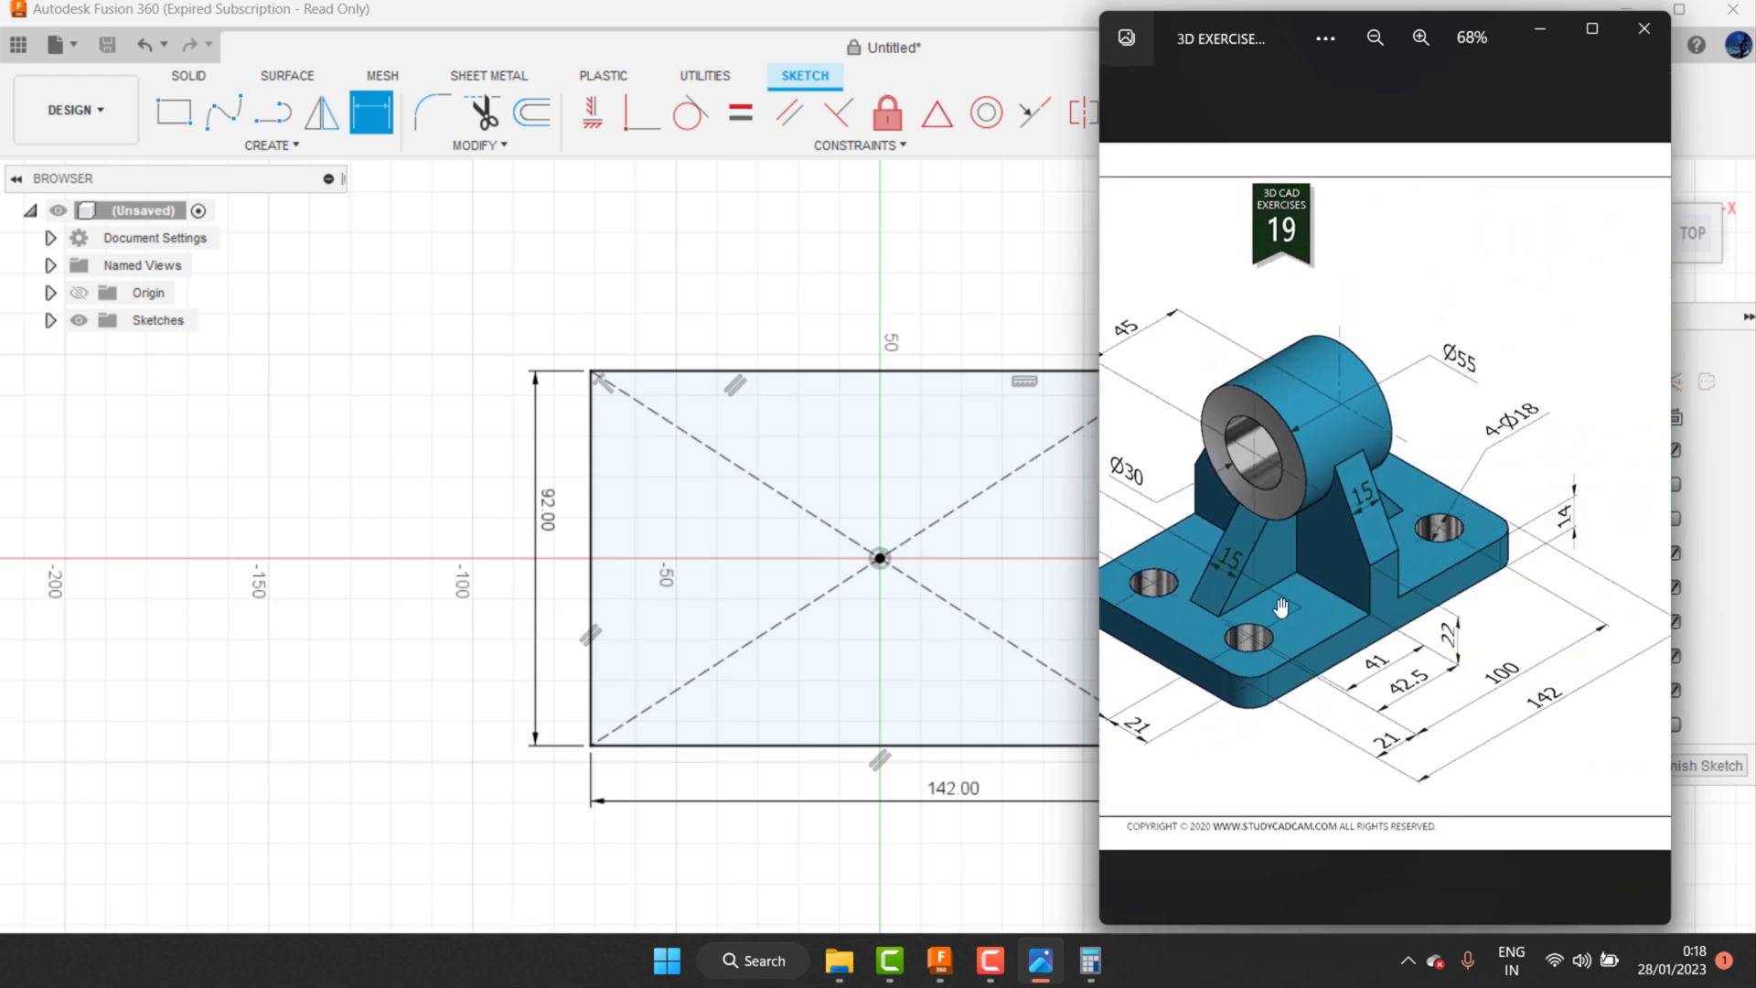
pyautogui.scroll(1, 1529, 409)
pyautogui.scroll(2, 1529, 408)
pyautogui.scroll(1, 1528, 381)
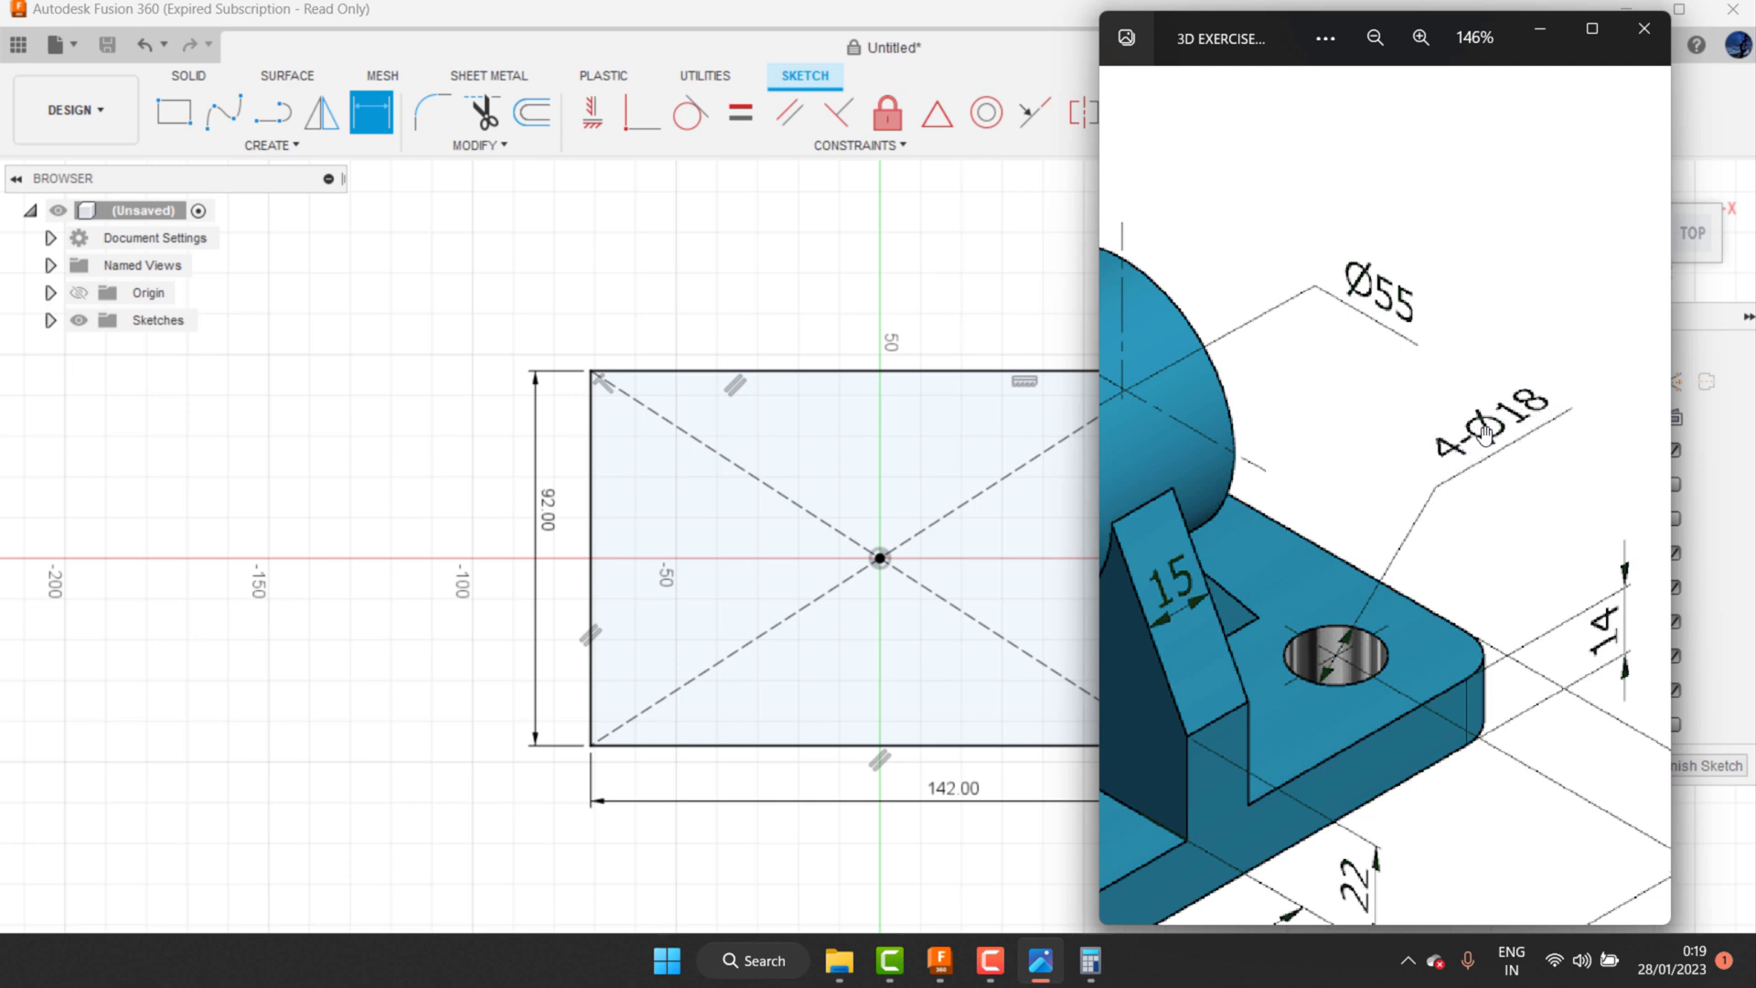
pyautogui.scroll(-2, 1493, 440)
pyautogui.scroll(-2, 1427, 548)
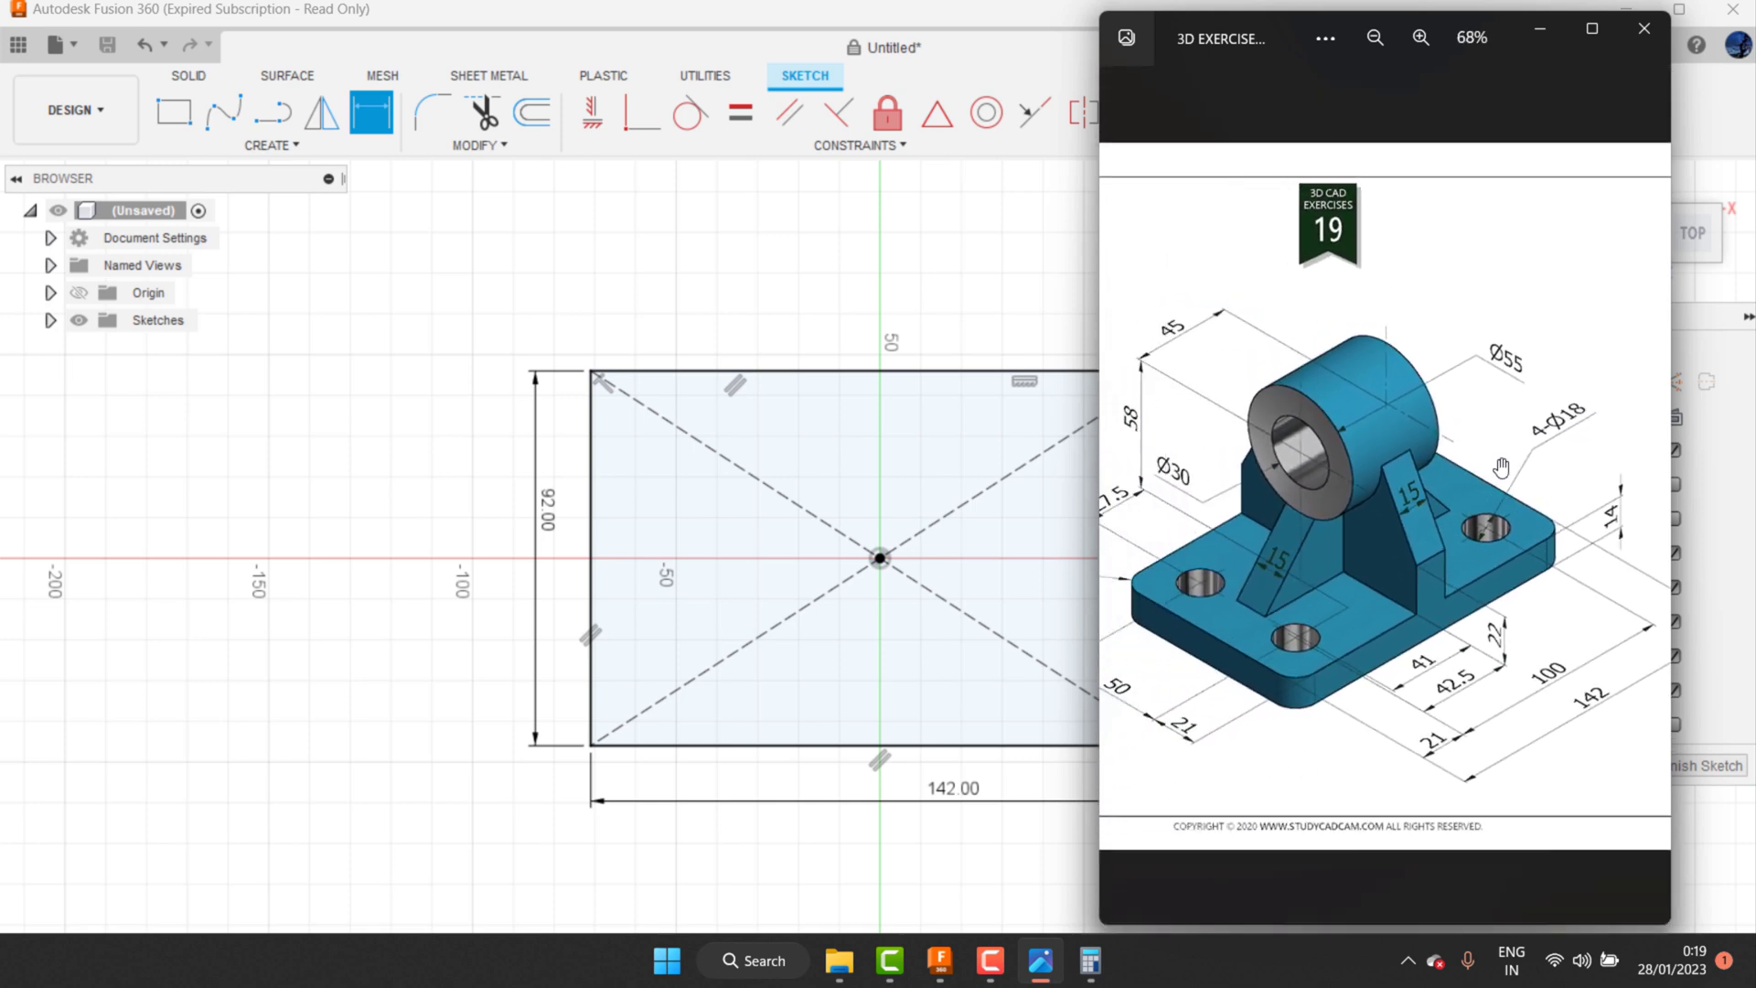
pyautogui.scroll(1, 1375, 650)
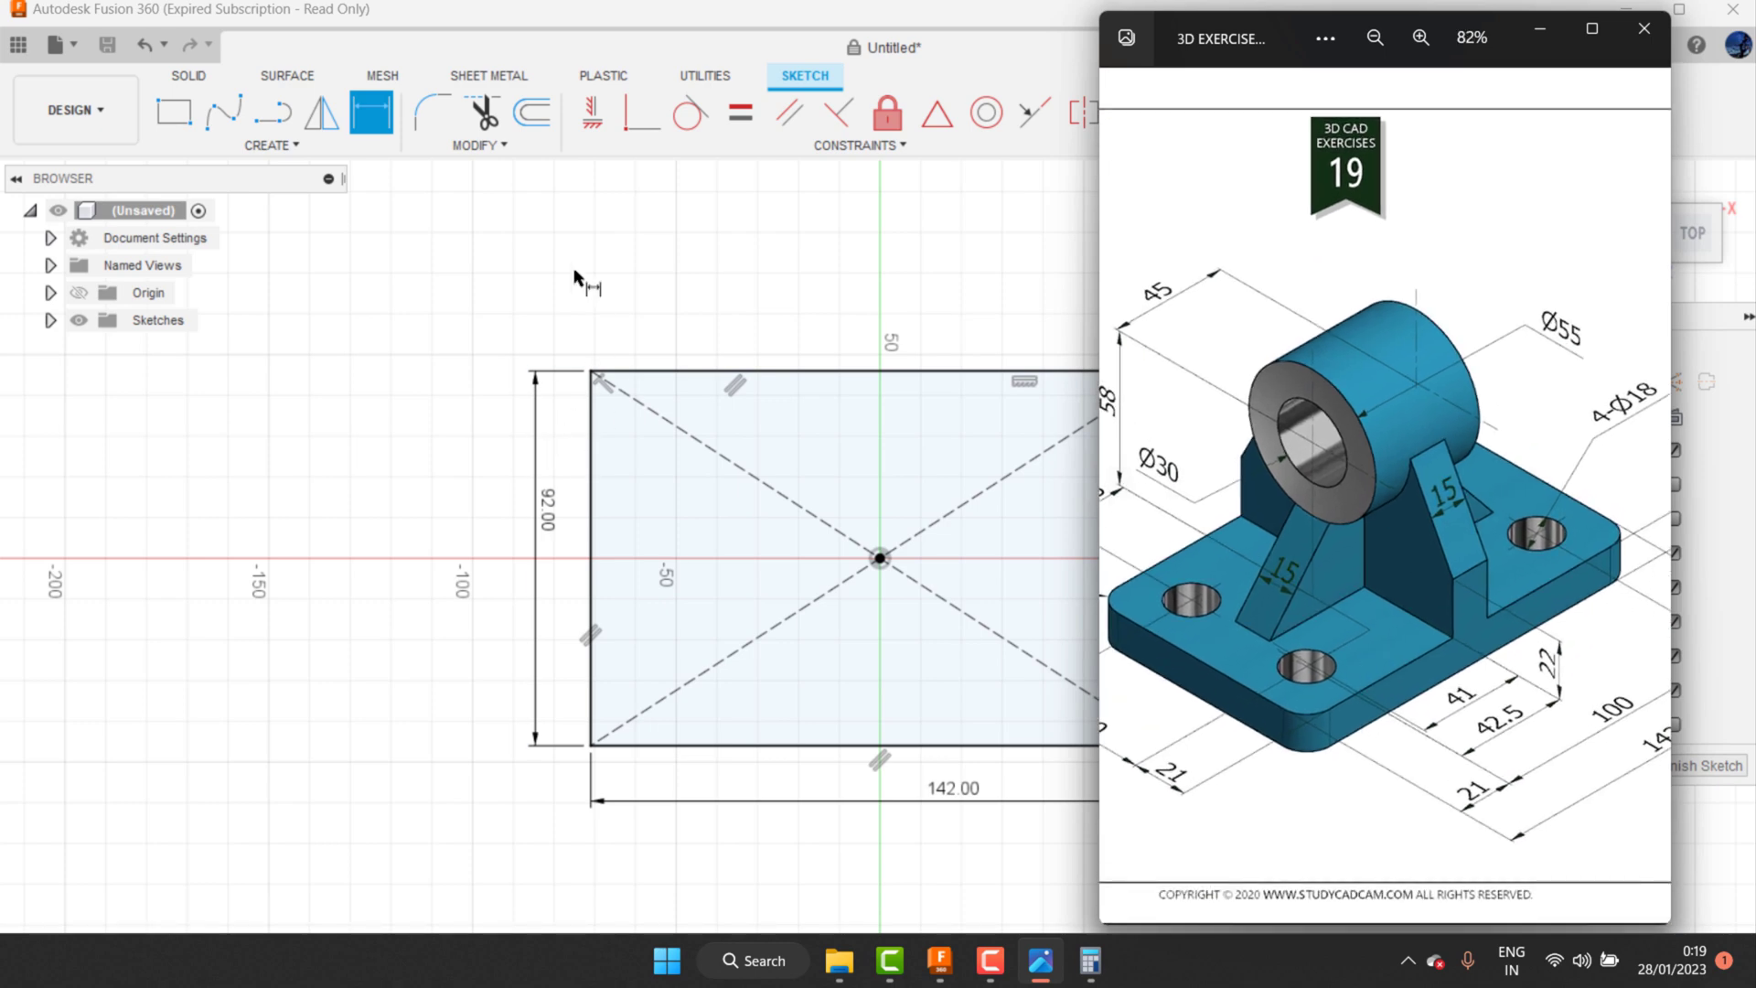
pyautogui.click(300, 145)
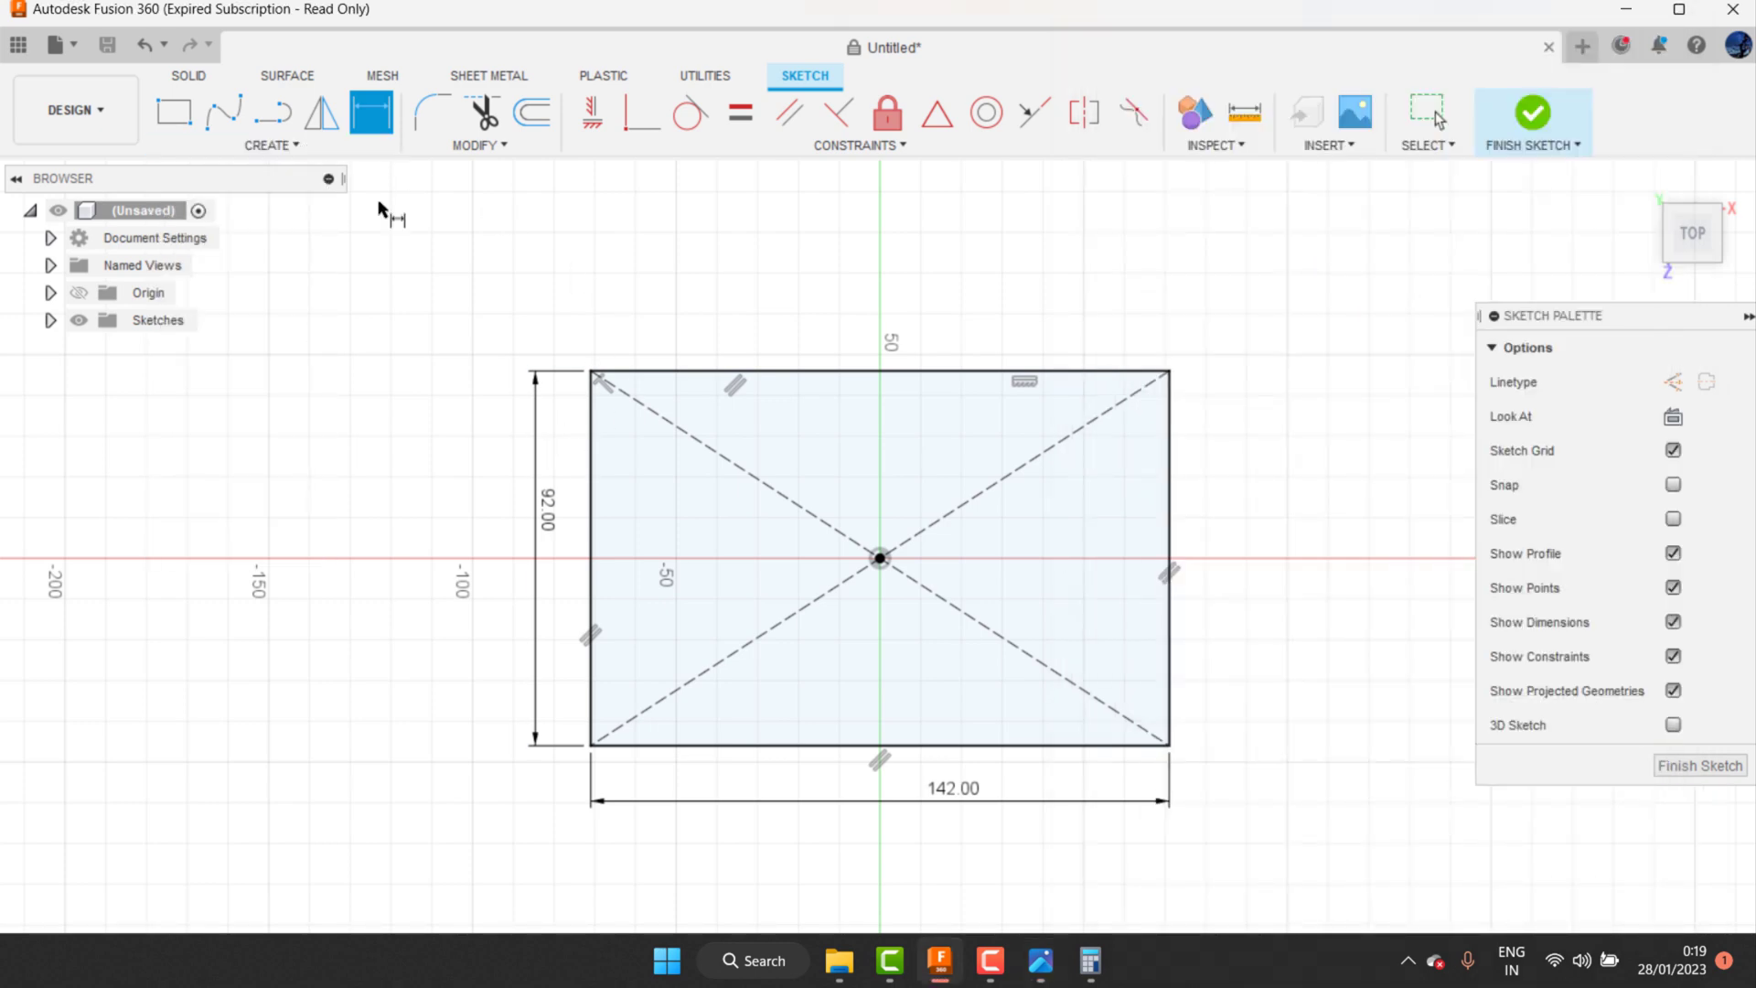
# Step: Draw a circle near the lower-left corner and dimension it Ø18
pyautogui.press('c')
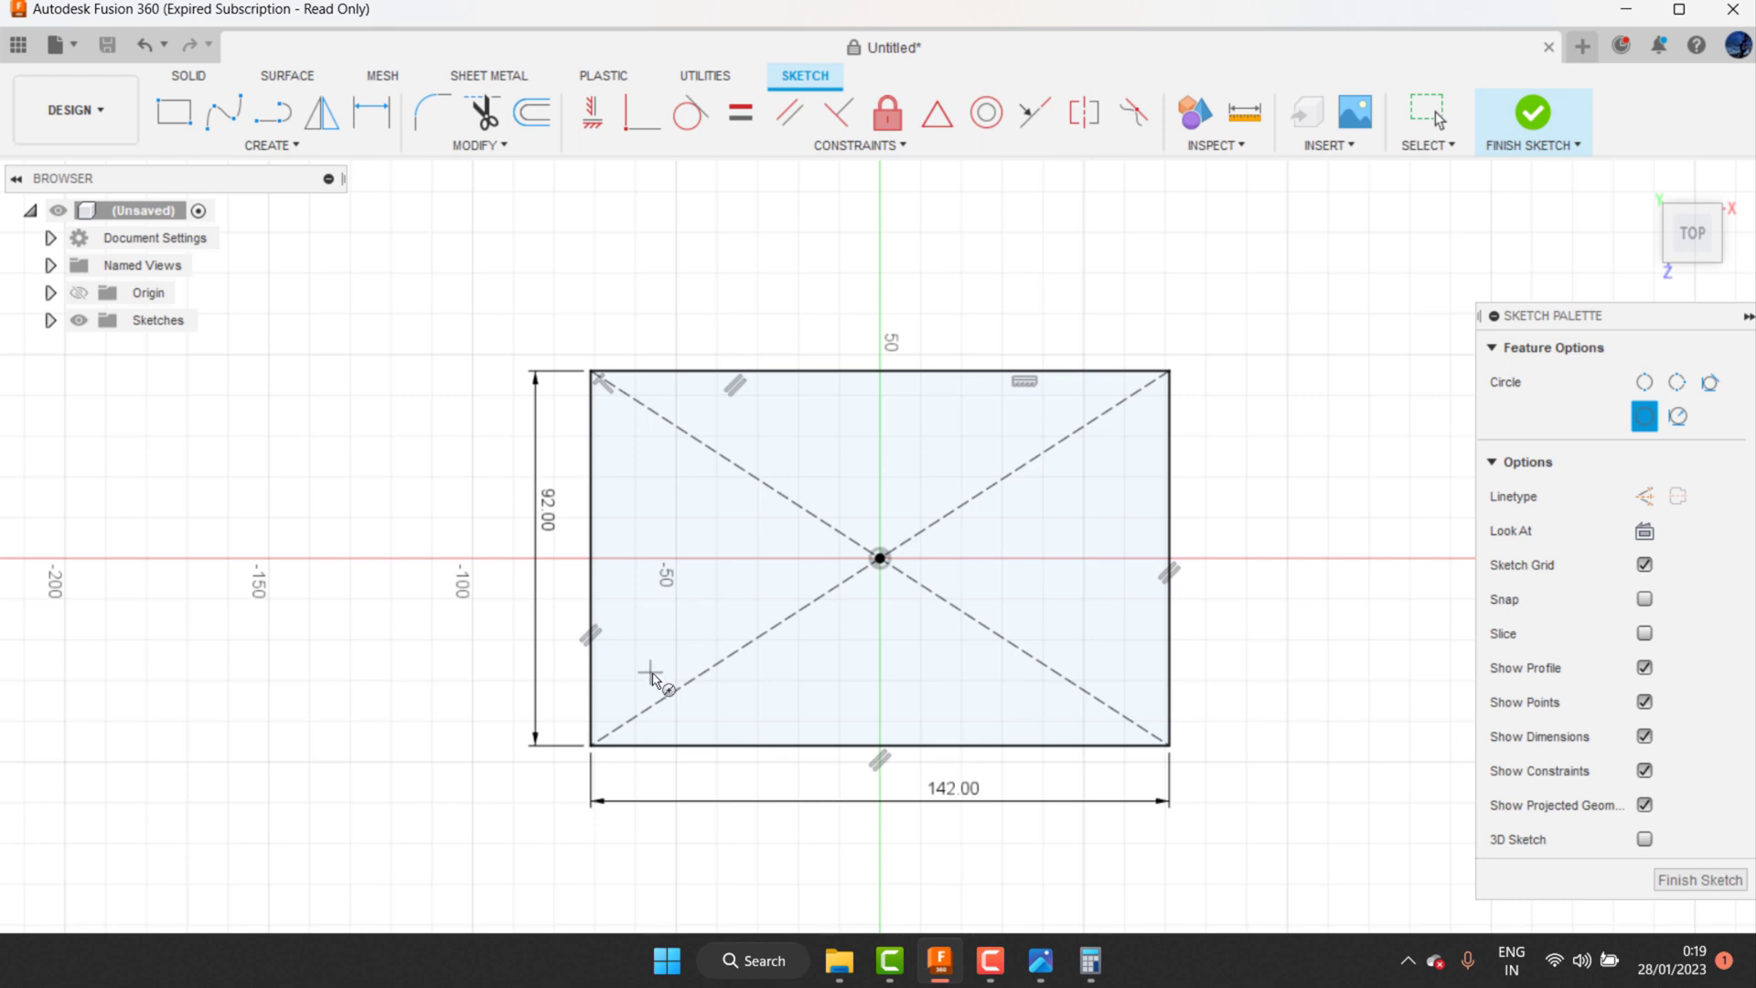
pyautogui.click(663, 668)
pyautogui.click(665, 627)
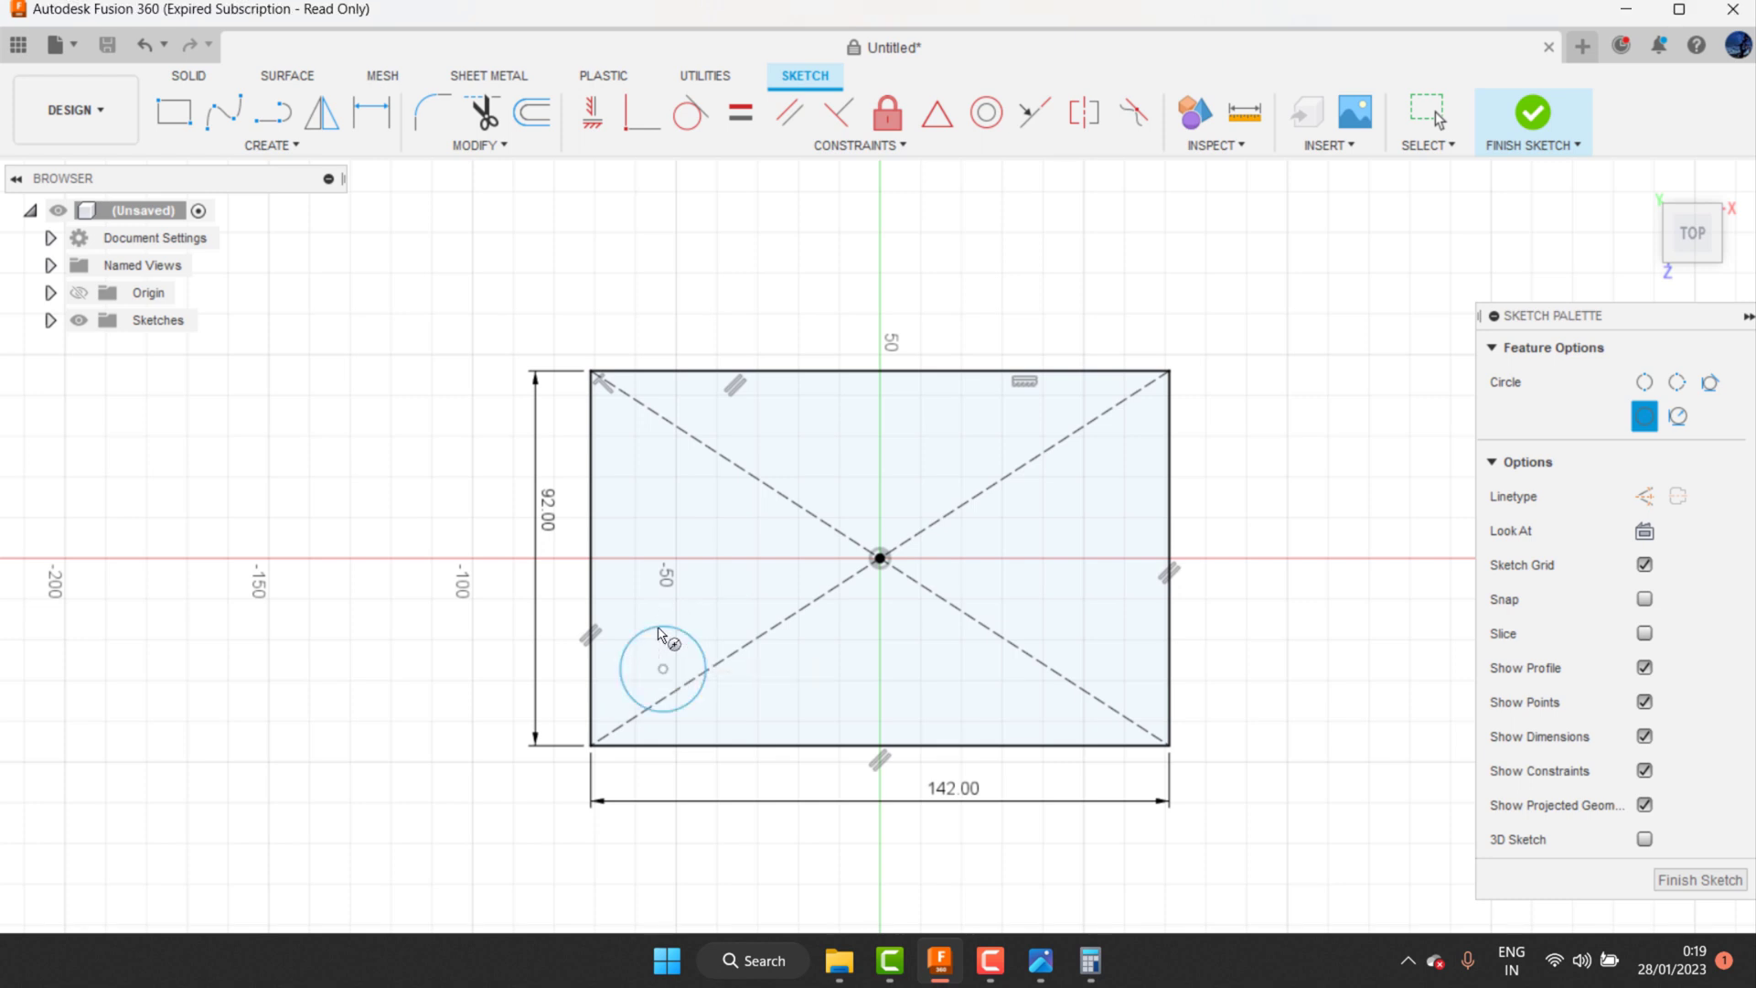
pyautogui.click(376, 117)
pyautogui.click(686, 640)
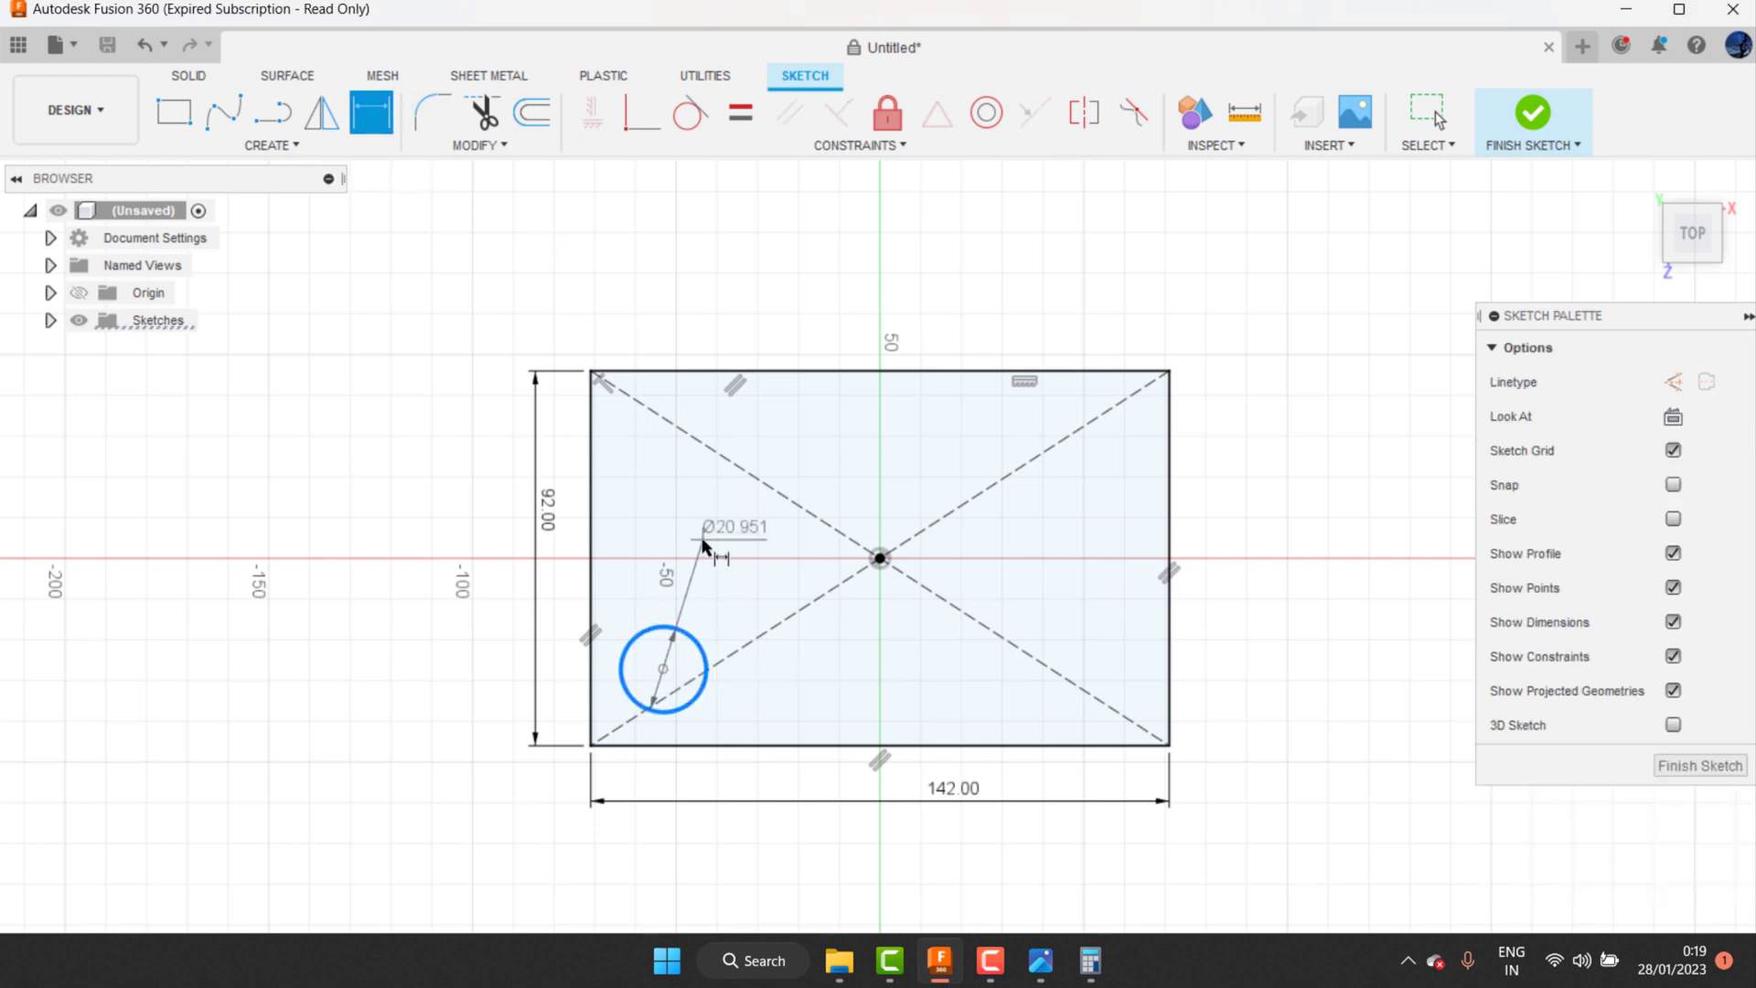
pyautogui.click(704, 547)
pyautogui.write('18')
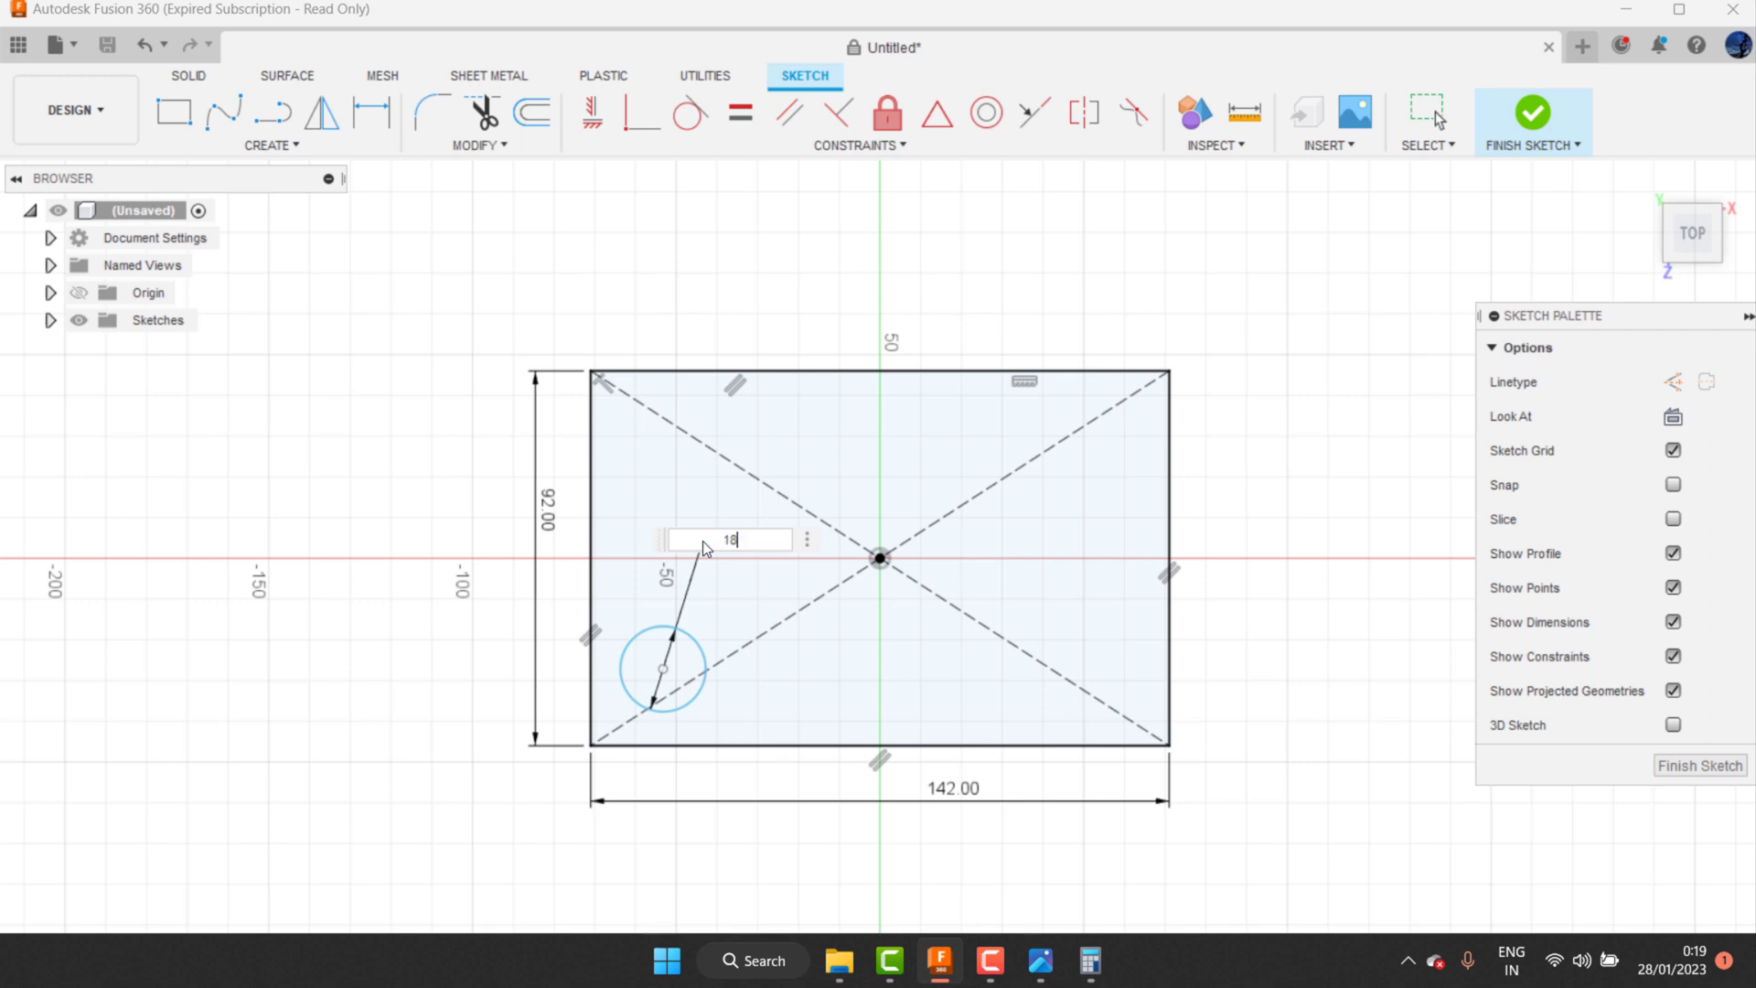
pyautogui.press('Return')
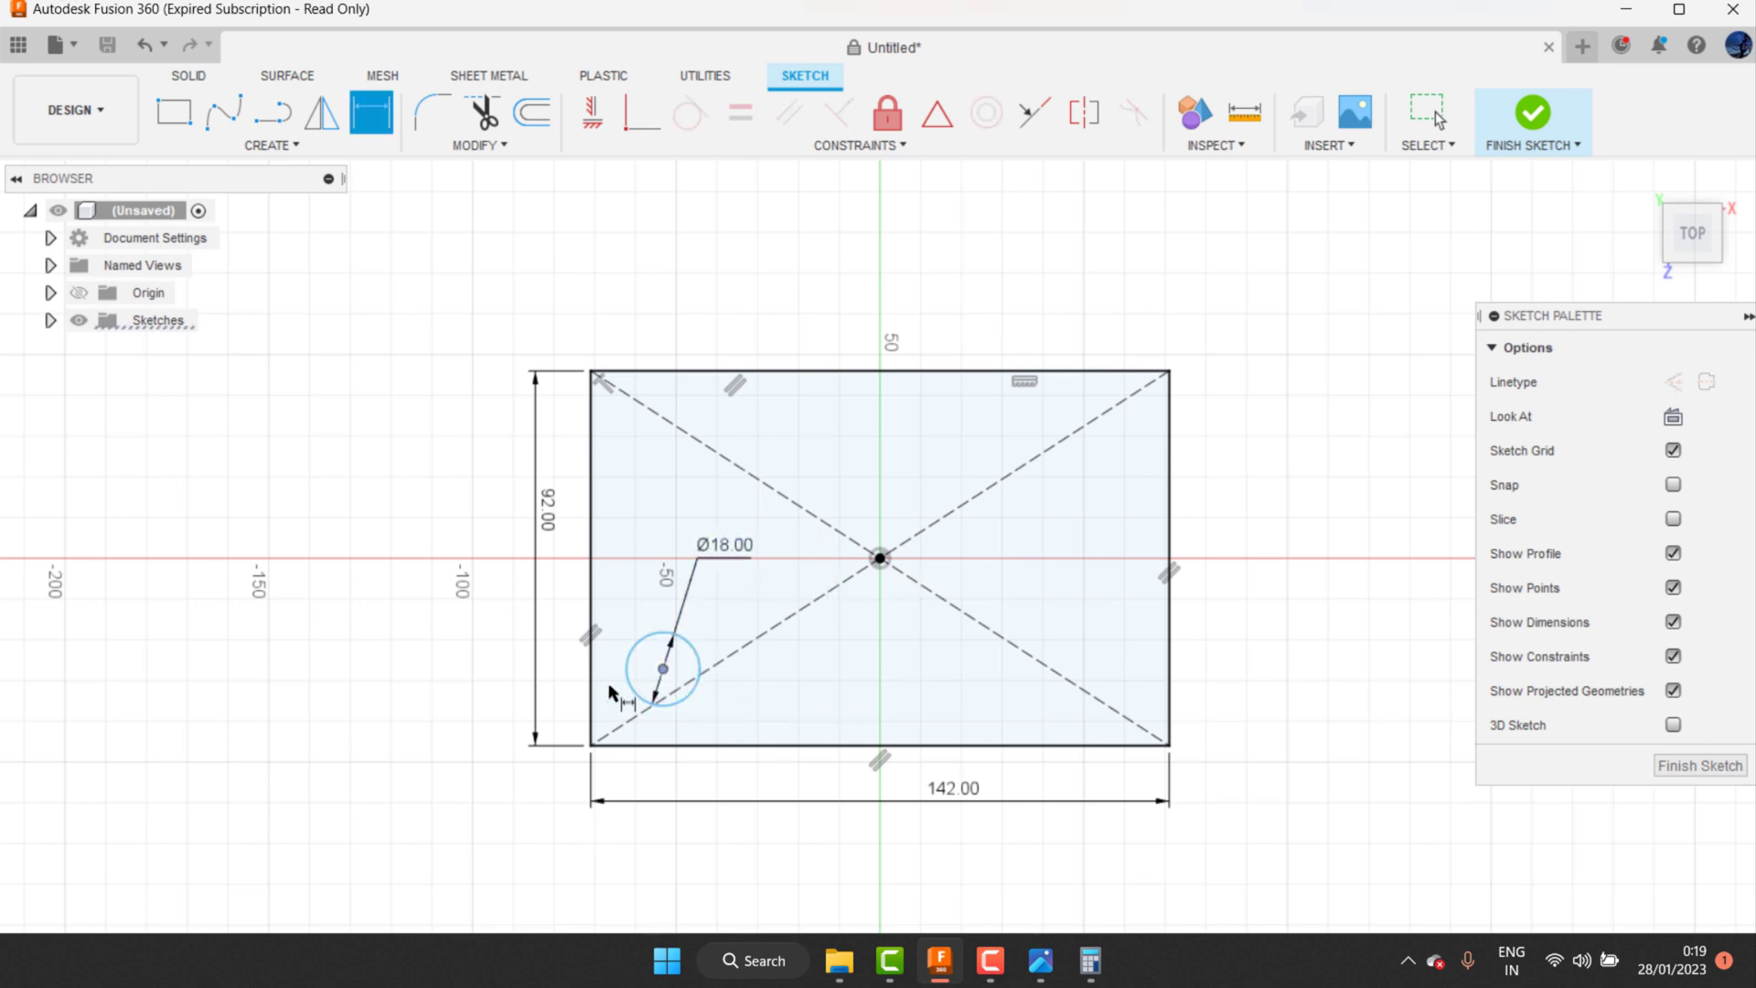
# Step: Place the circle's centre 21 mm from the plate's left edge
pyautogui.click(590, 686)
pyautogui.click(663, 668)
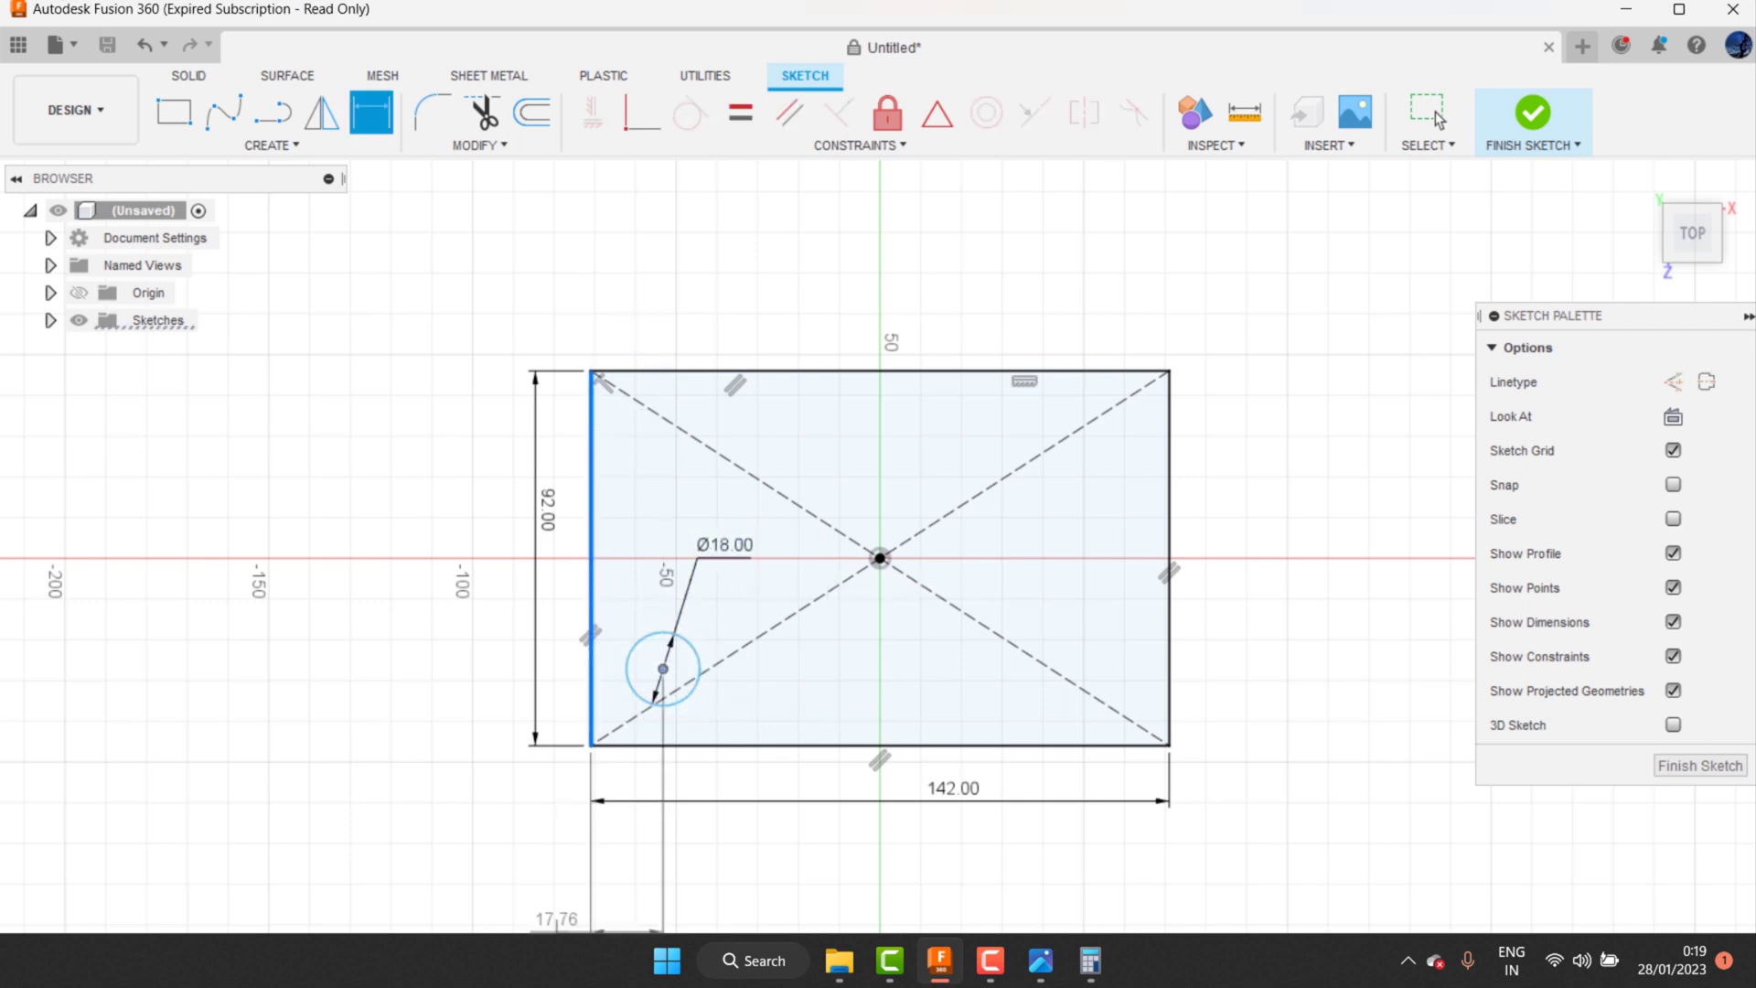
pyautogui.click(619, 841)
pyautogui.scroll(-2, 646, 835)
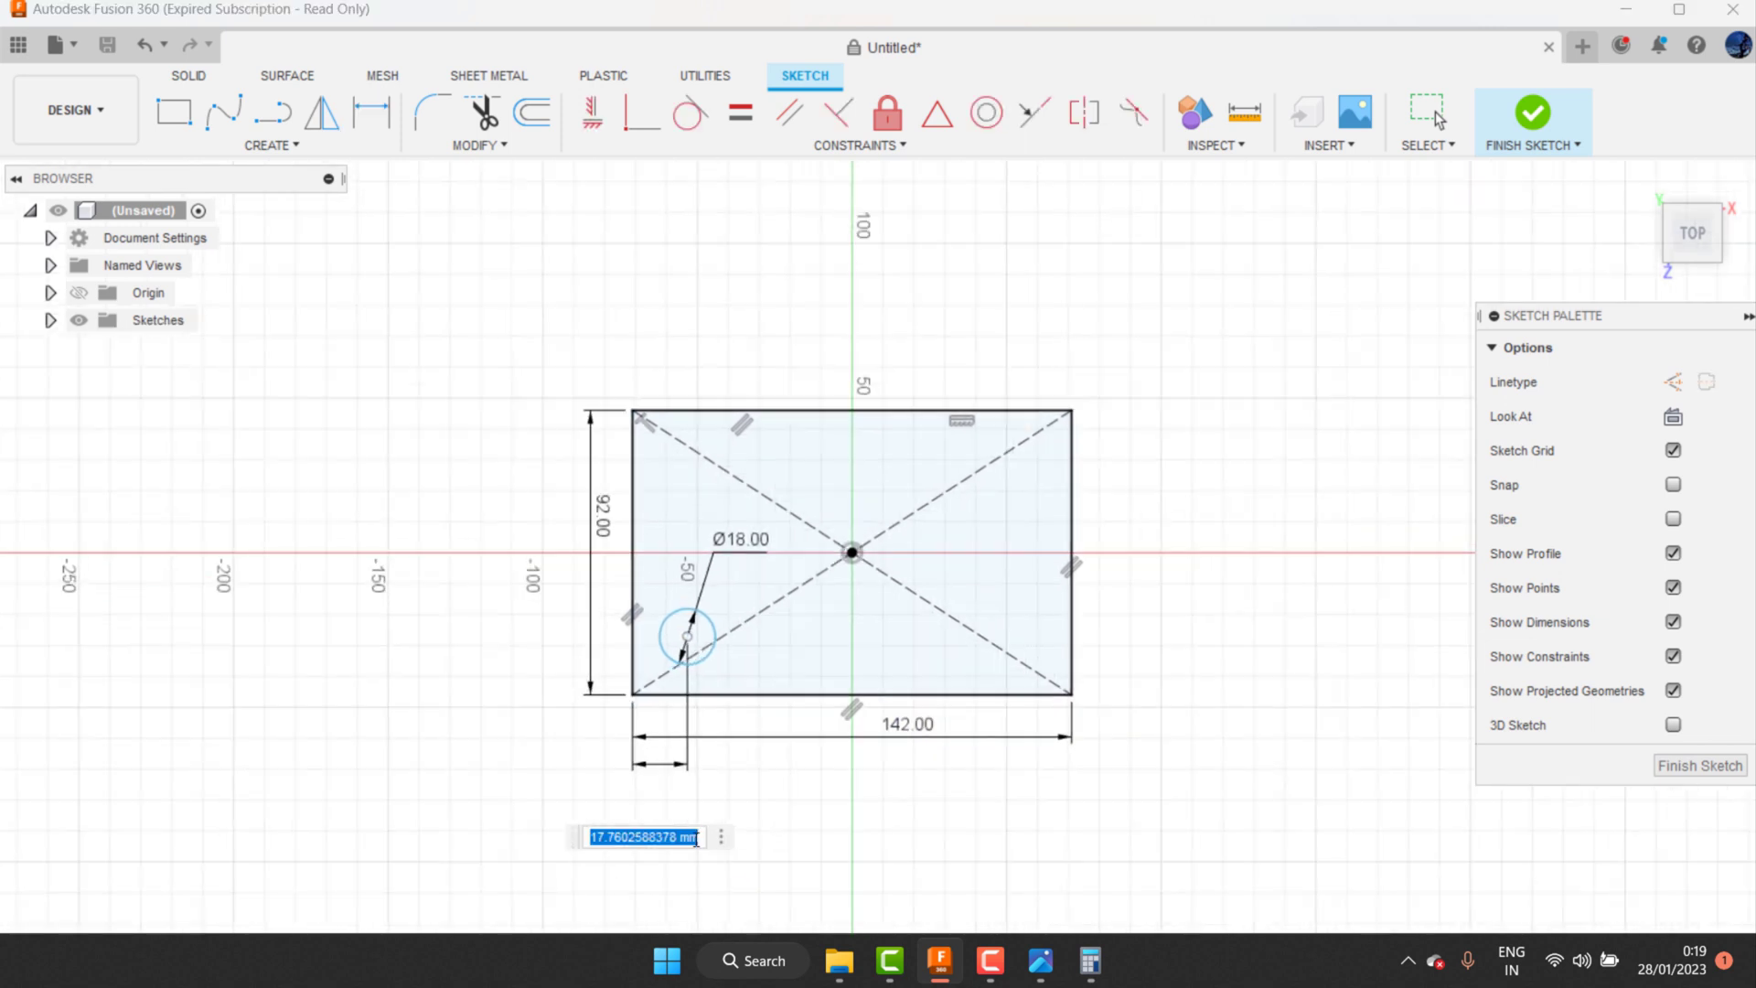
pyautogui.scroll(1, 721, 831)
pyautogui.write('1')
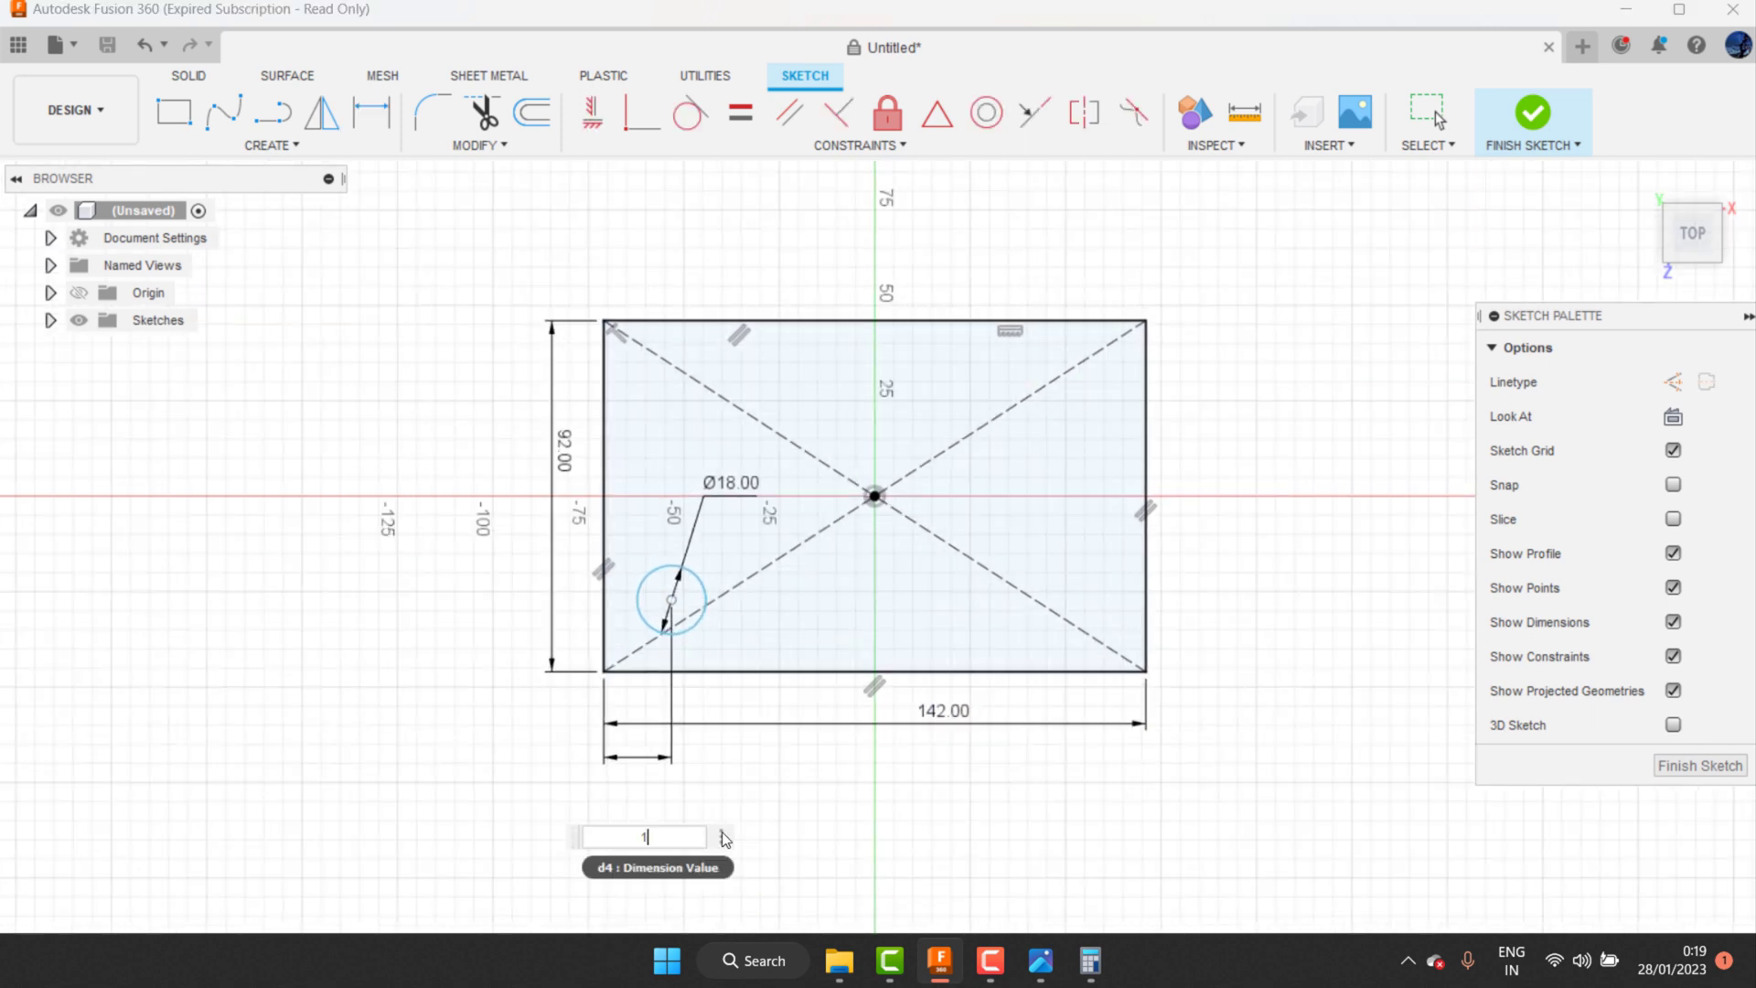
pyautogui.press('BackSpace')
pyautogui.write('21')
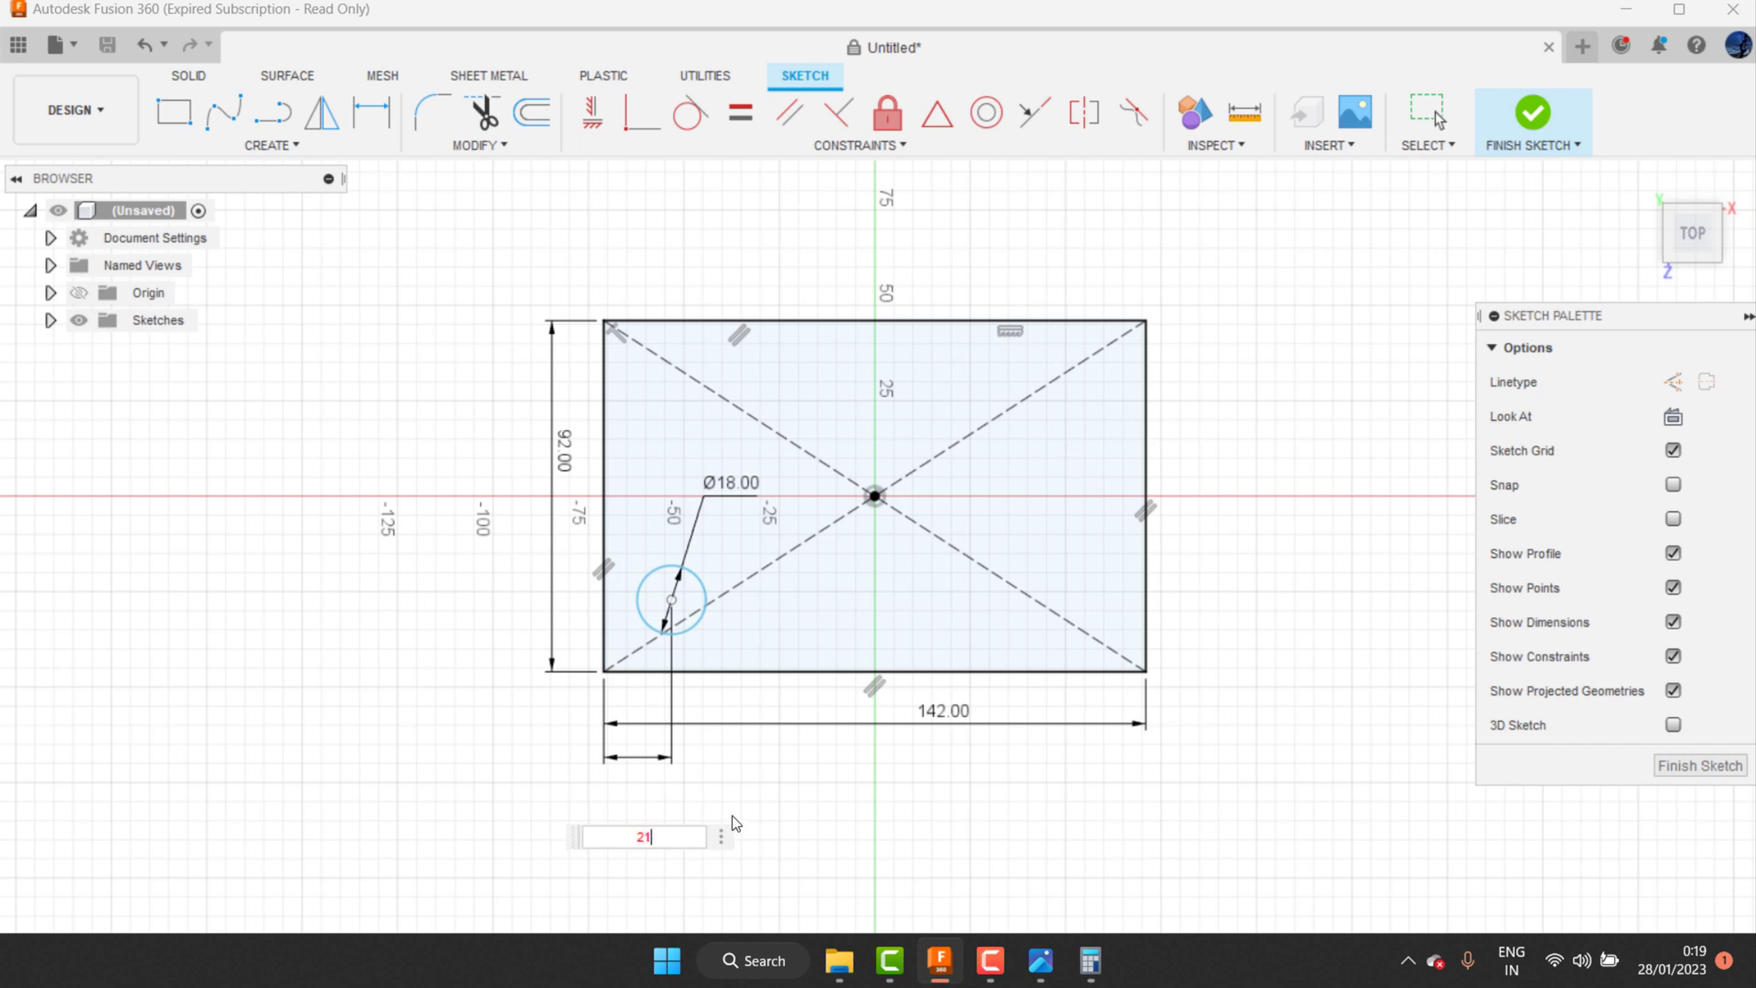
pyautogui.press('Return')
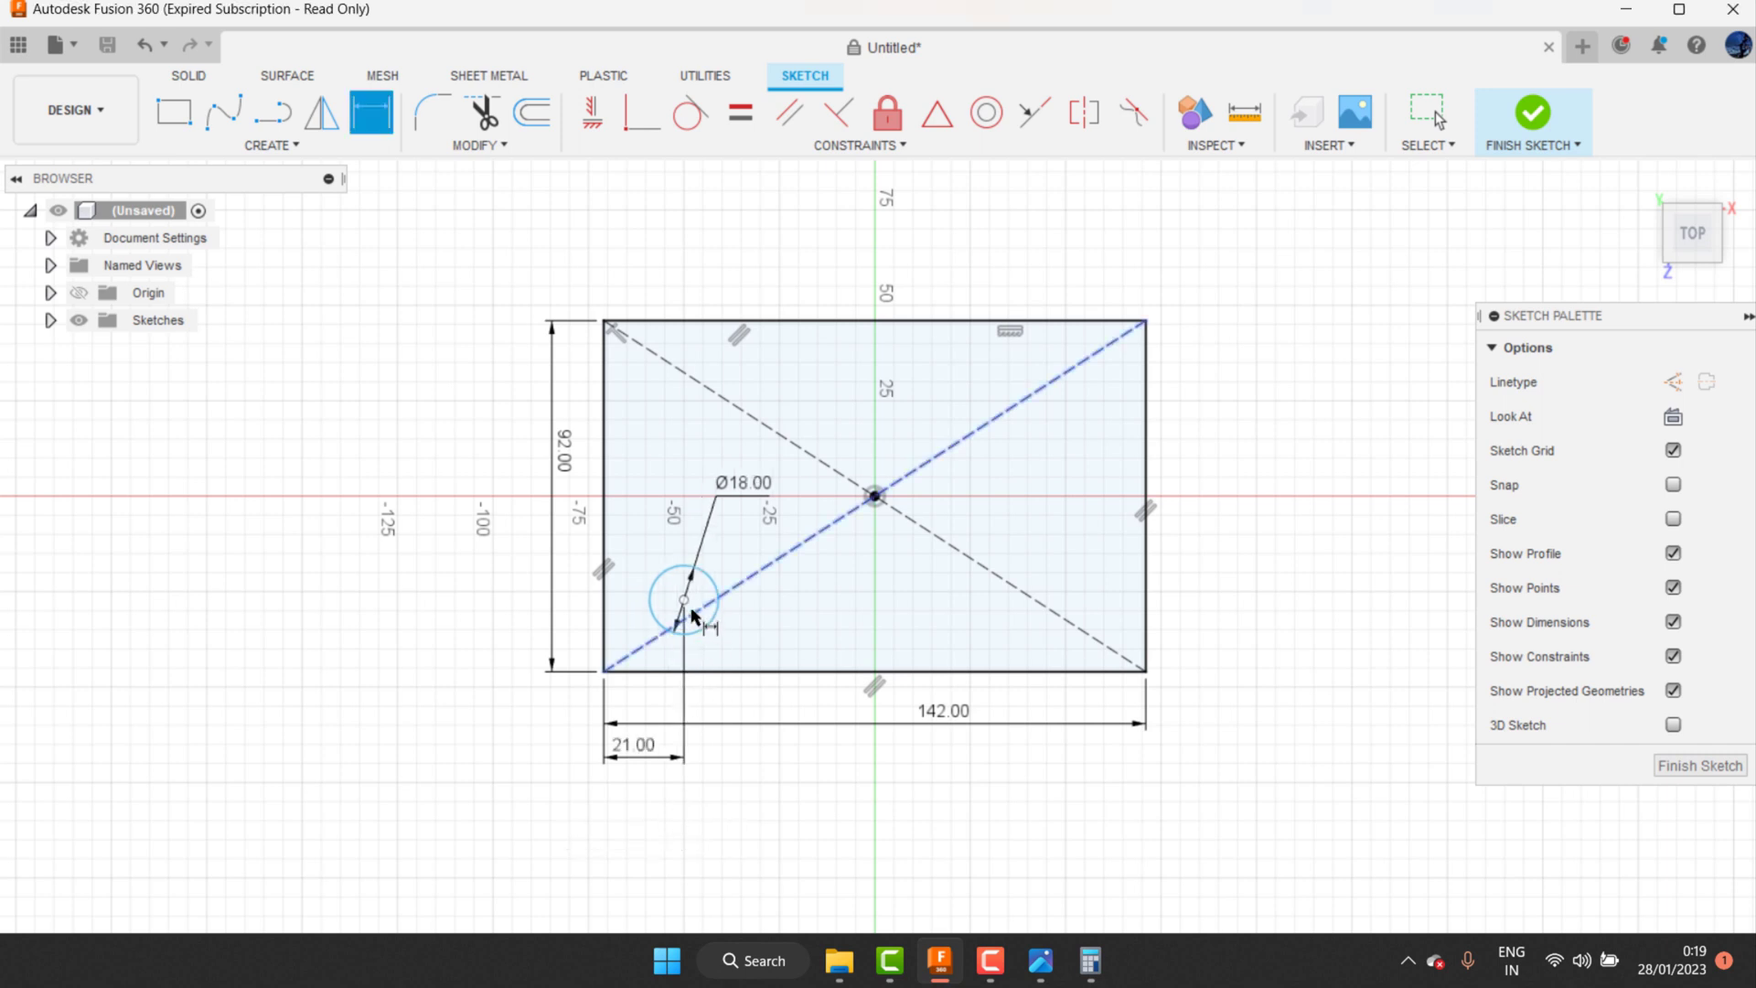
# Step: Place the circle's centre 21 mm above the plate's bottom edge
pyautogui.click(684, 600)
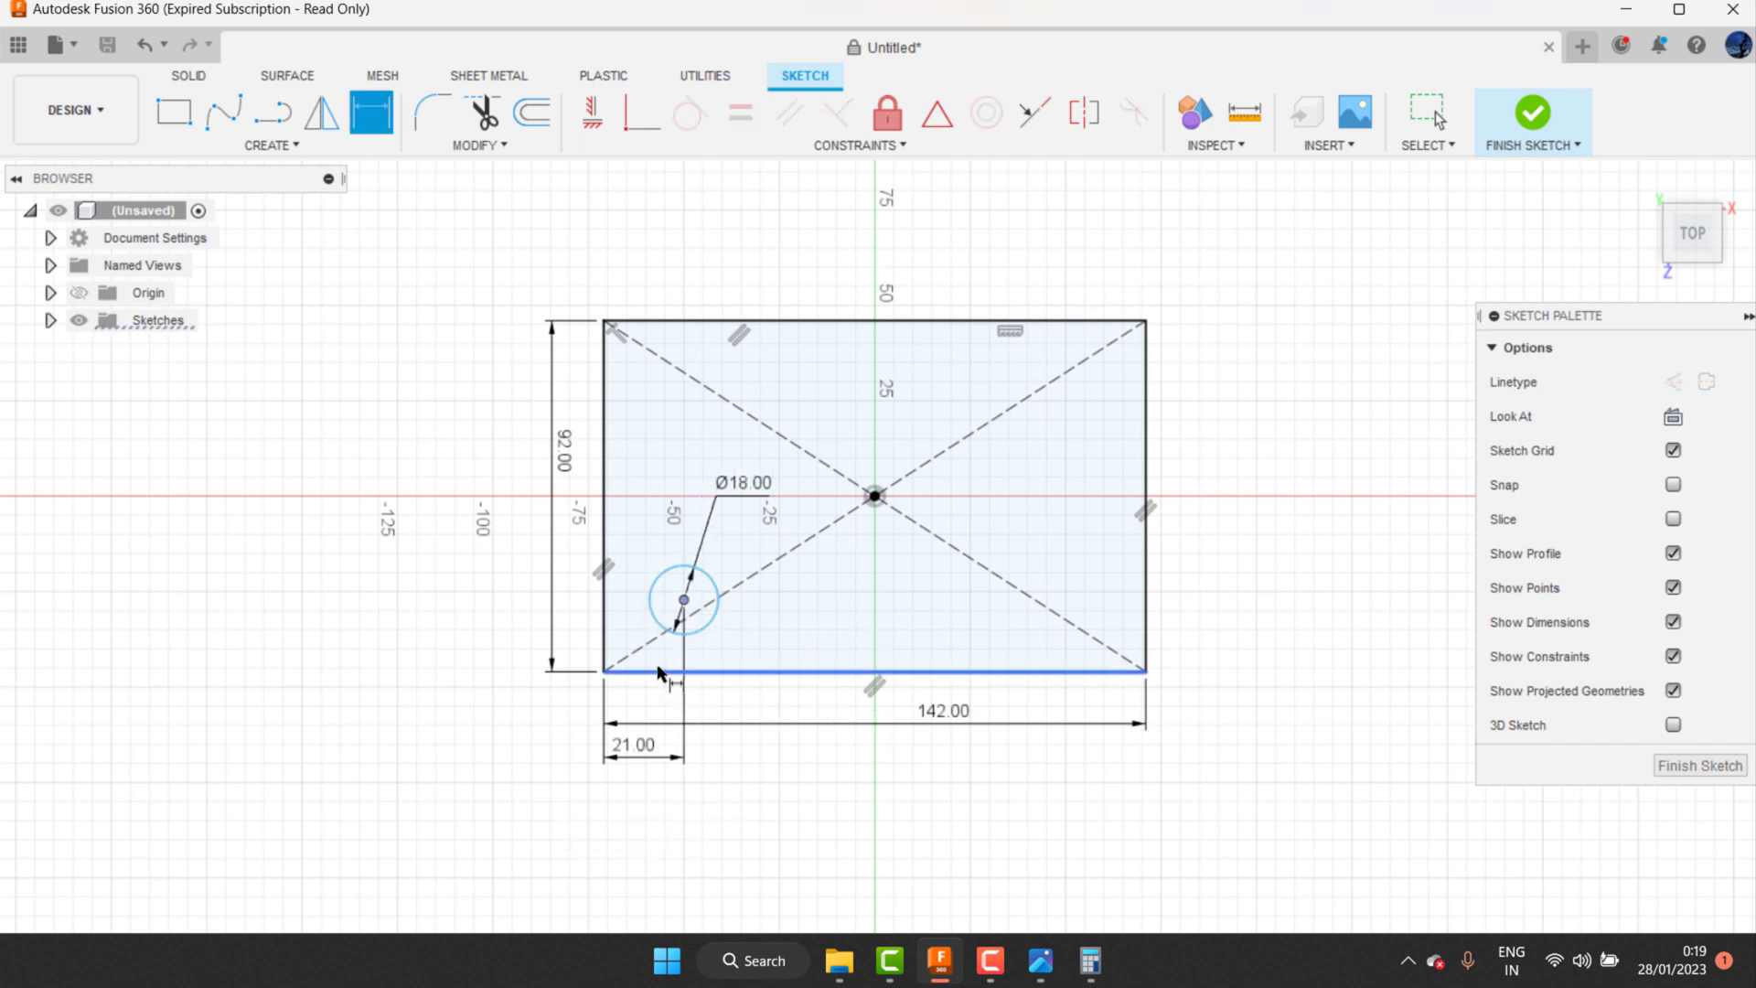
pyautogui.click(659, 672)
pyautogui.click(509, 634)
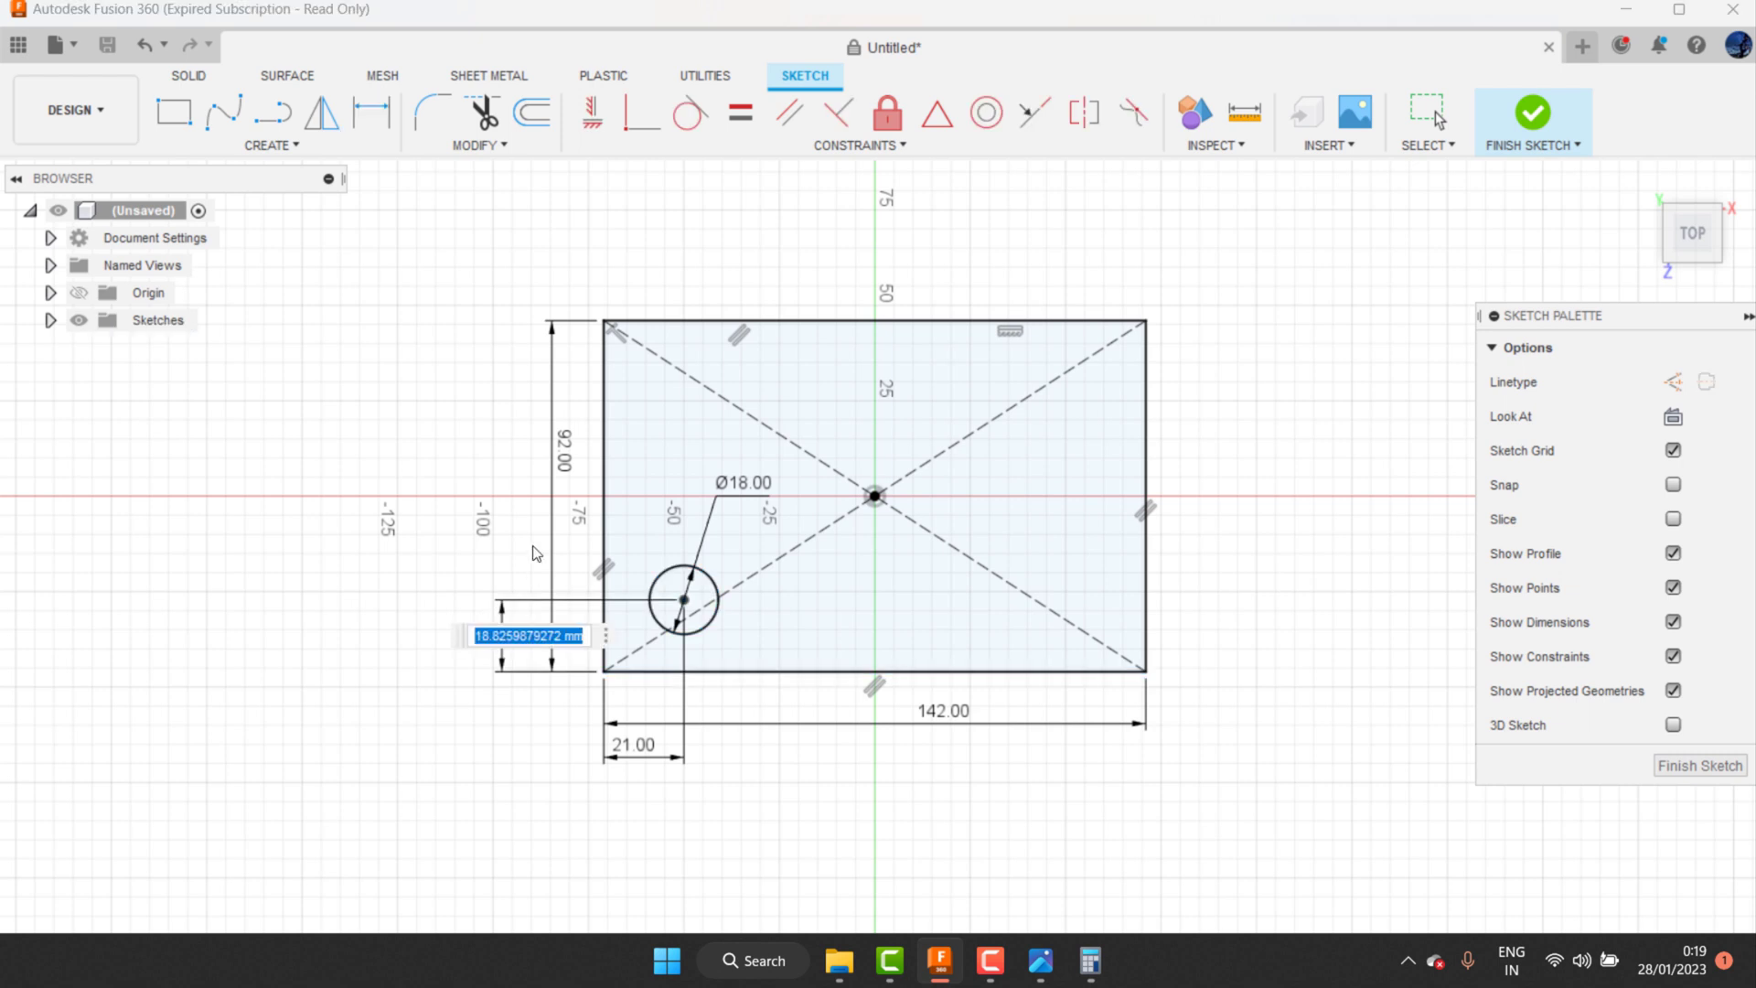
pyautogui.write('21')
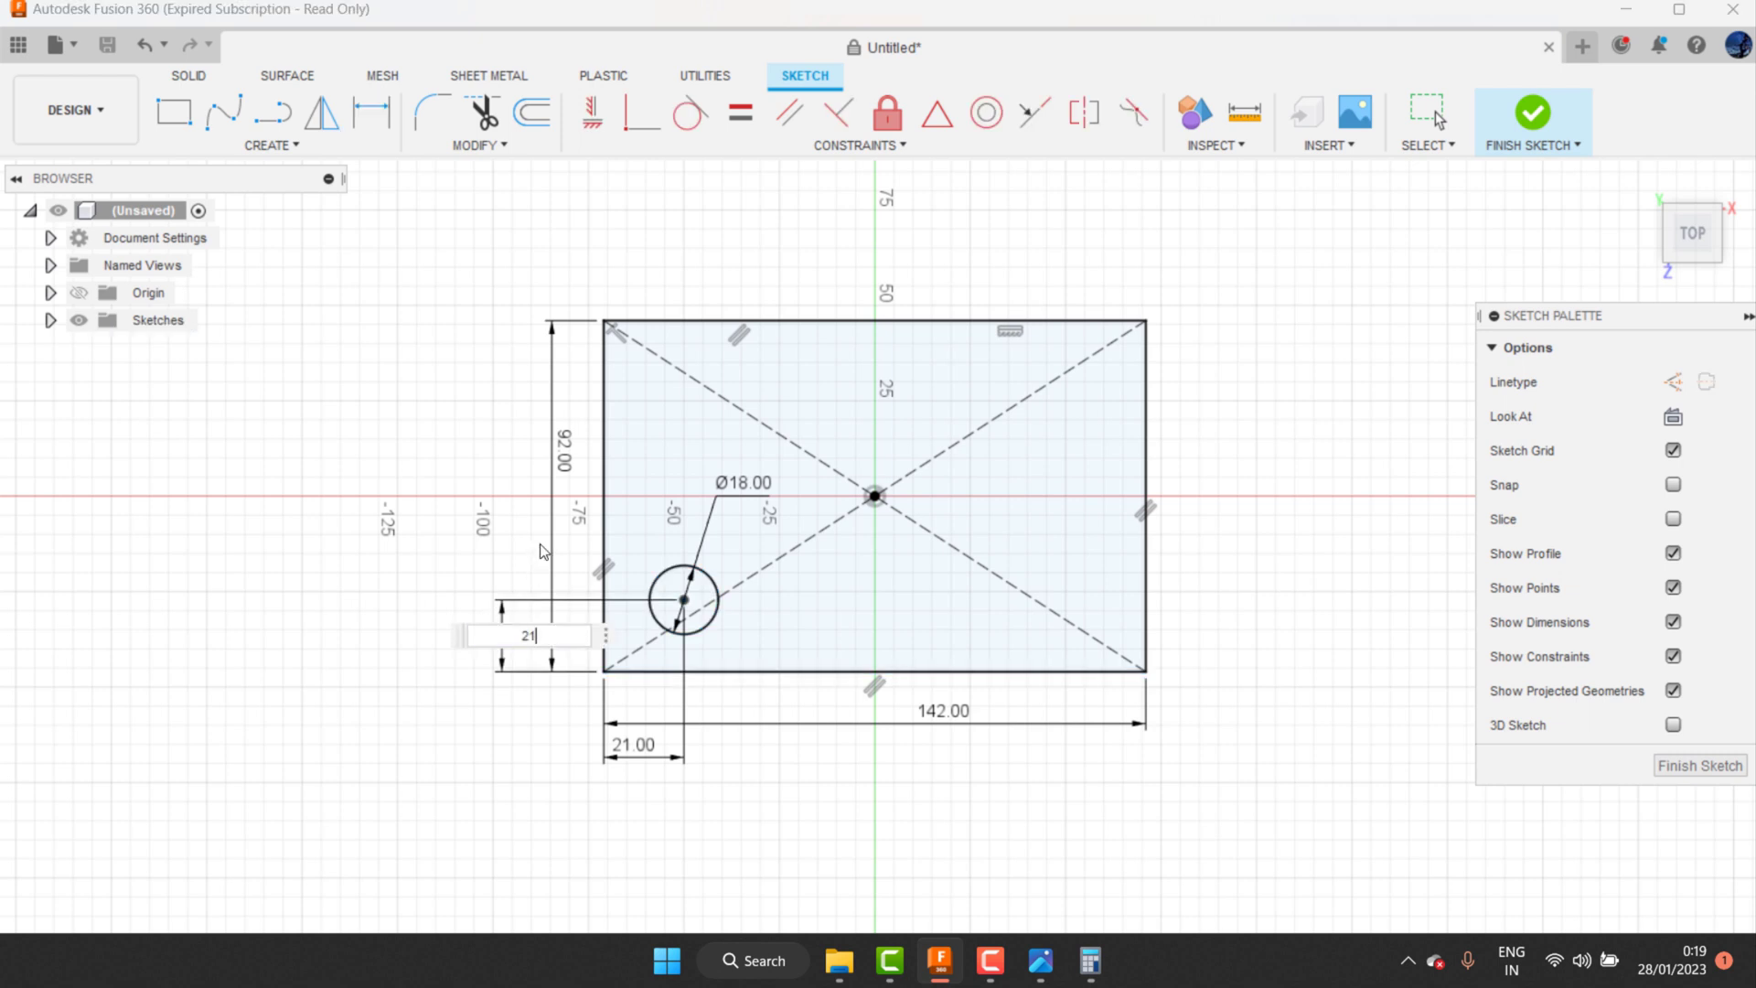
pyautogui.press('Return')
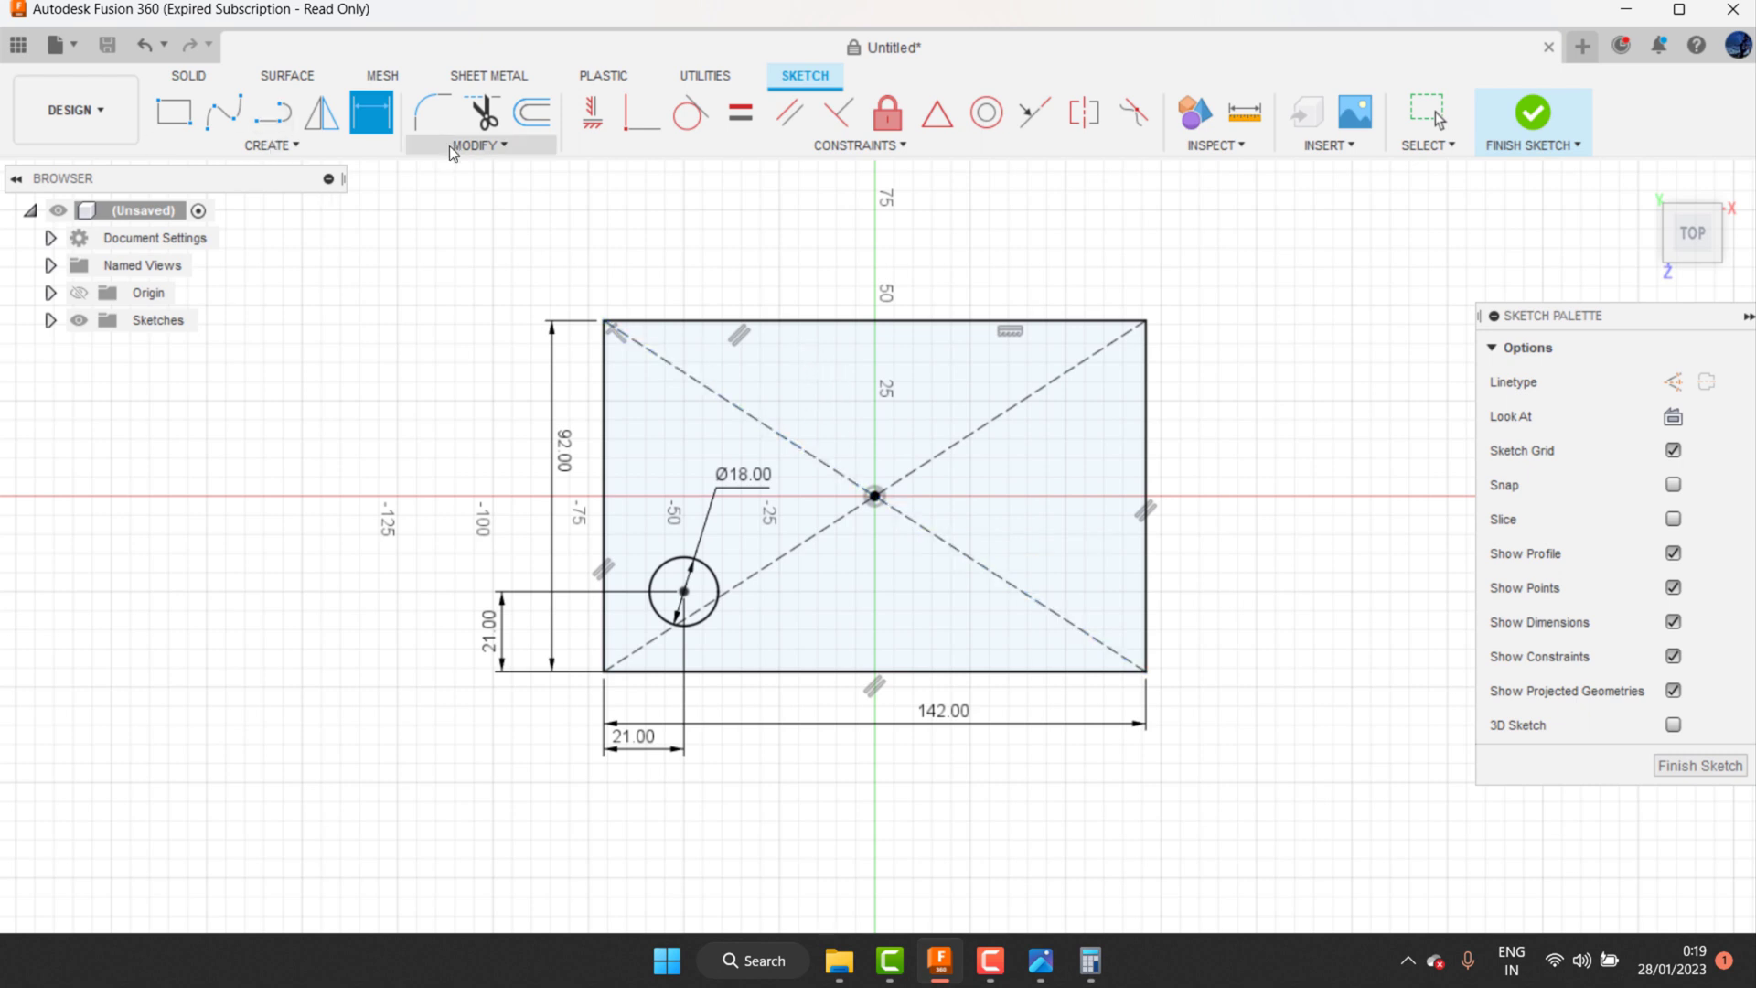
pyautogui.click(477, 146)
pyautogui.click(272, 145)
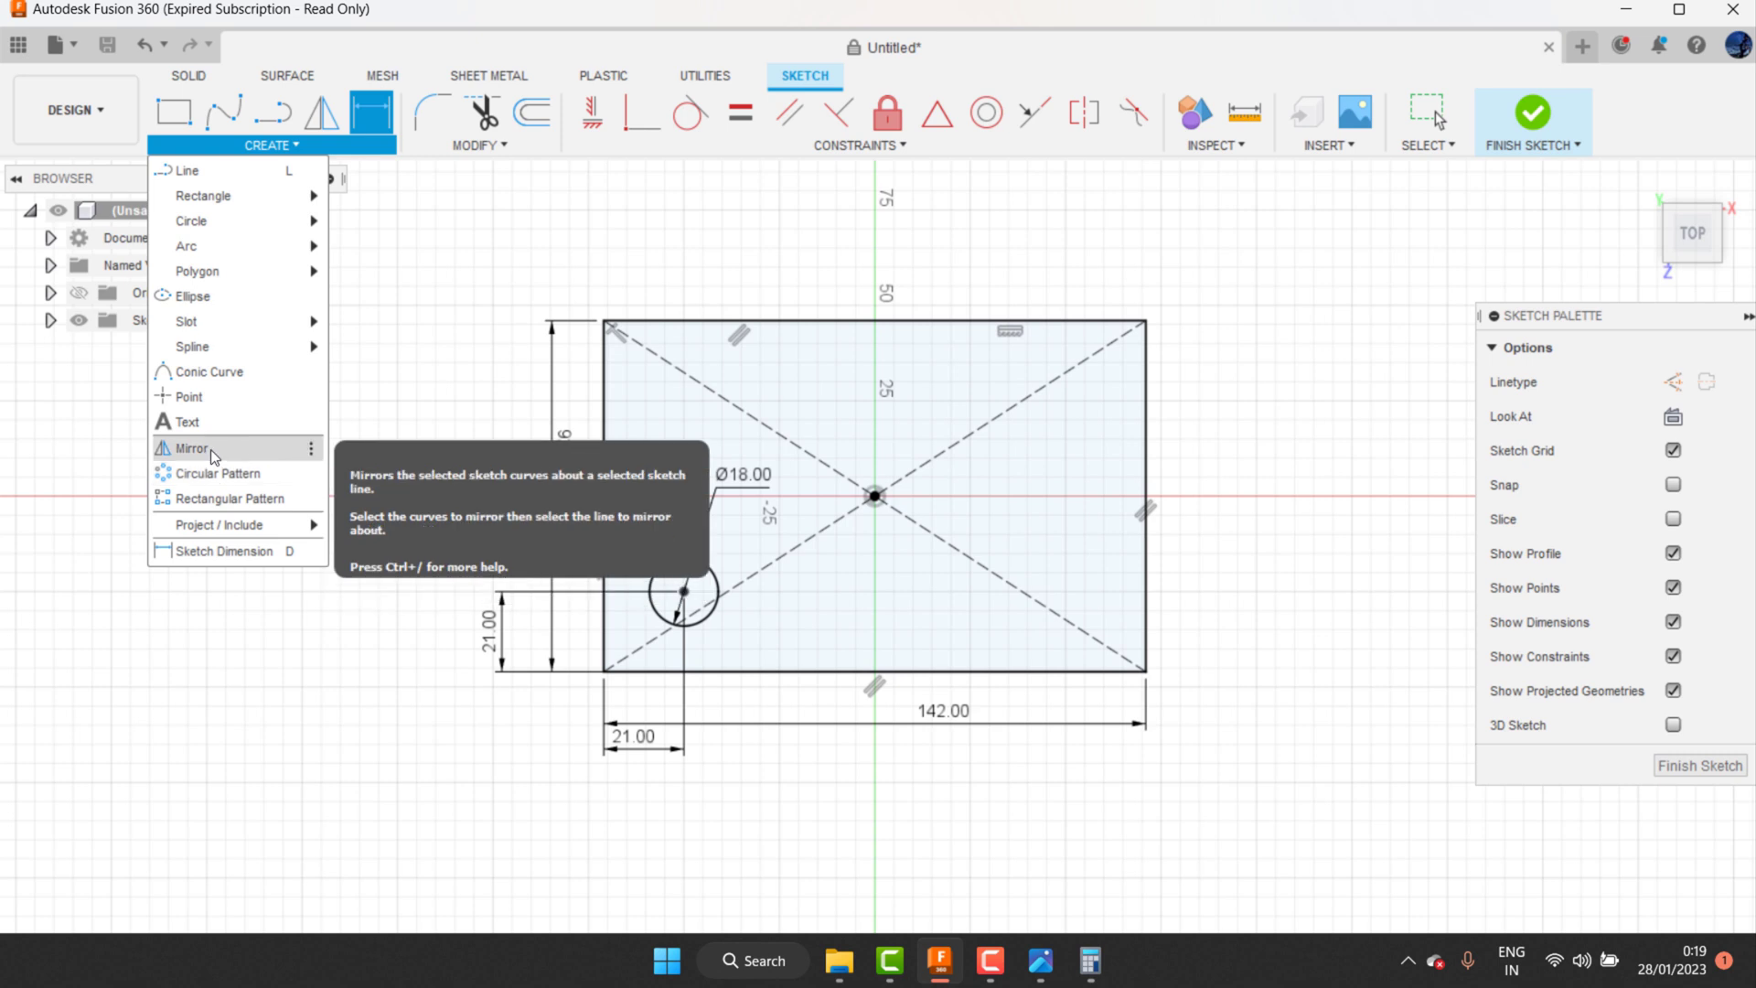
# Step: Draw one short line left from the centre point and another straight down from it
pyautogui.click(192, 448)
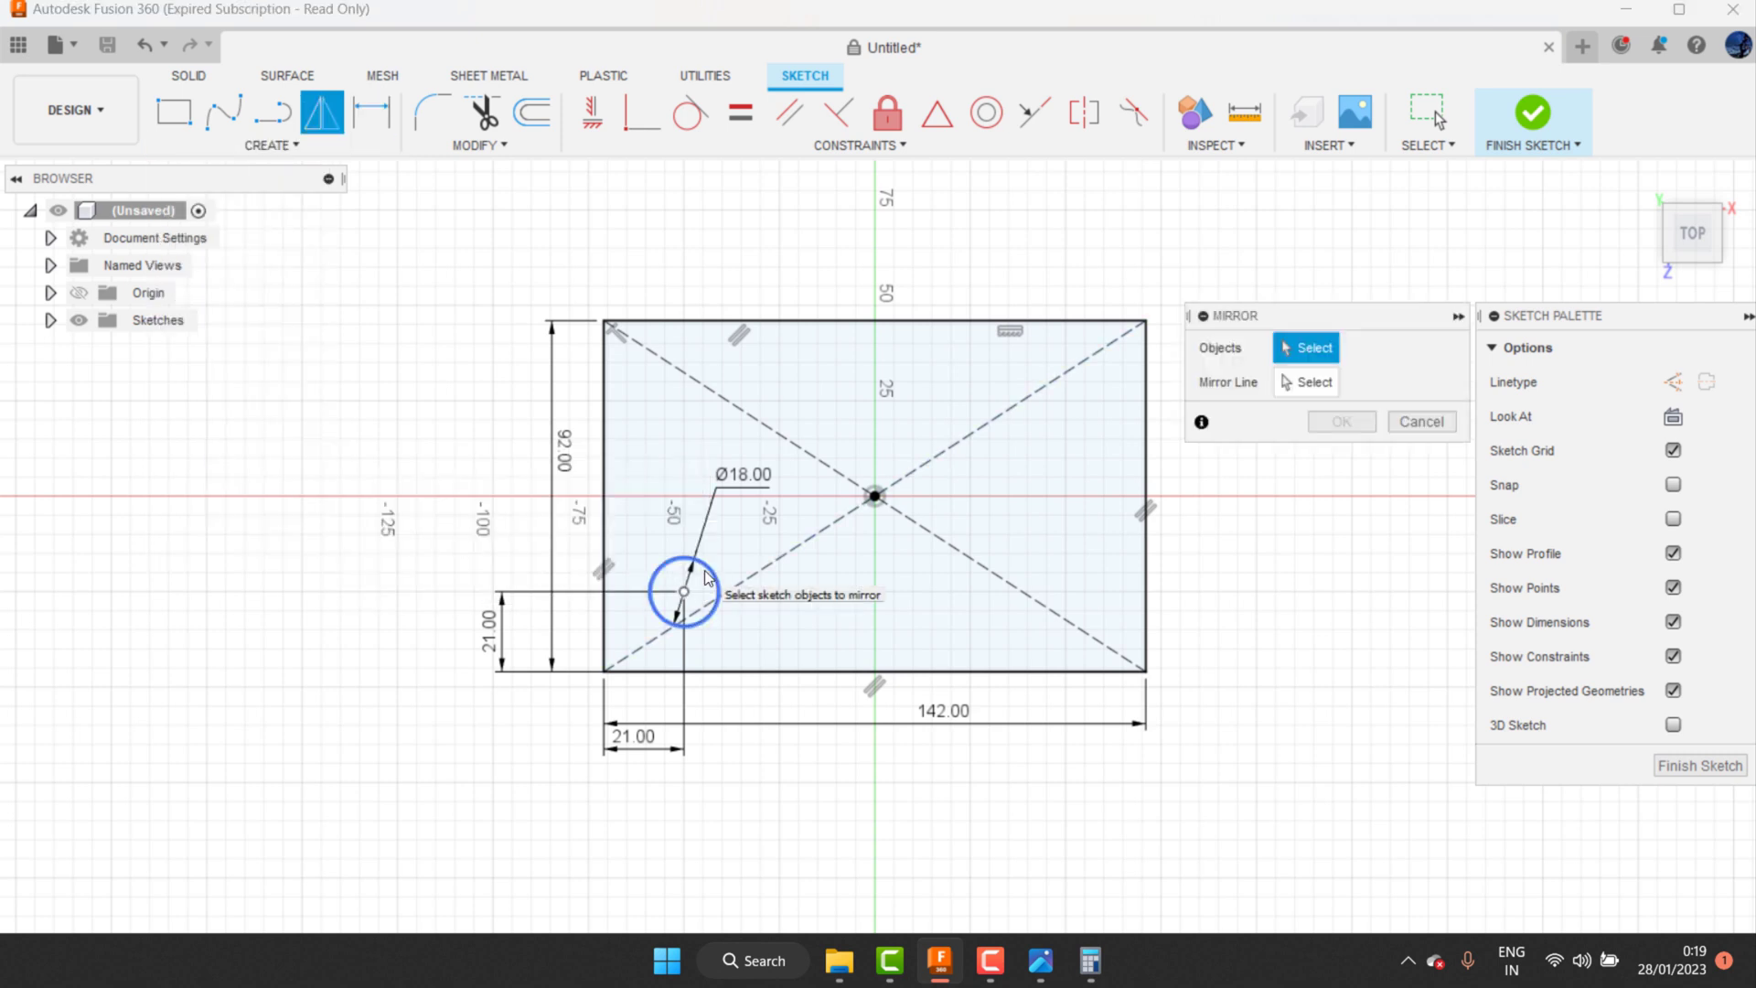
pyautogui.click(1421, 429)
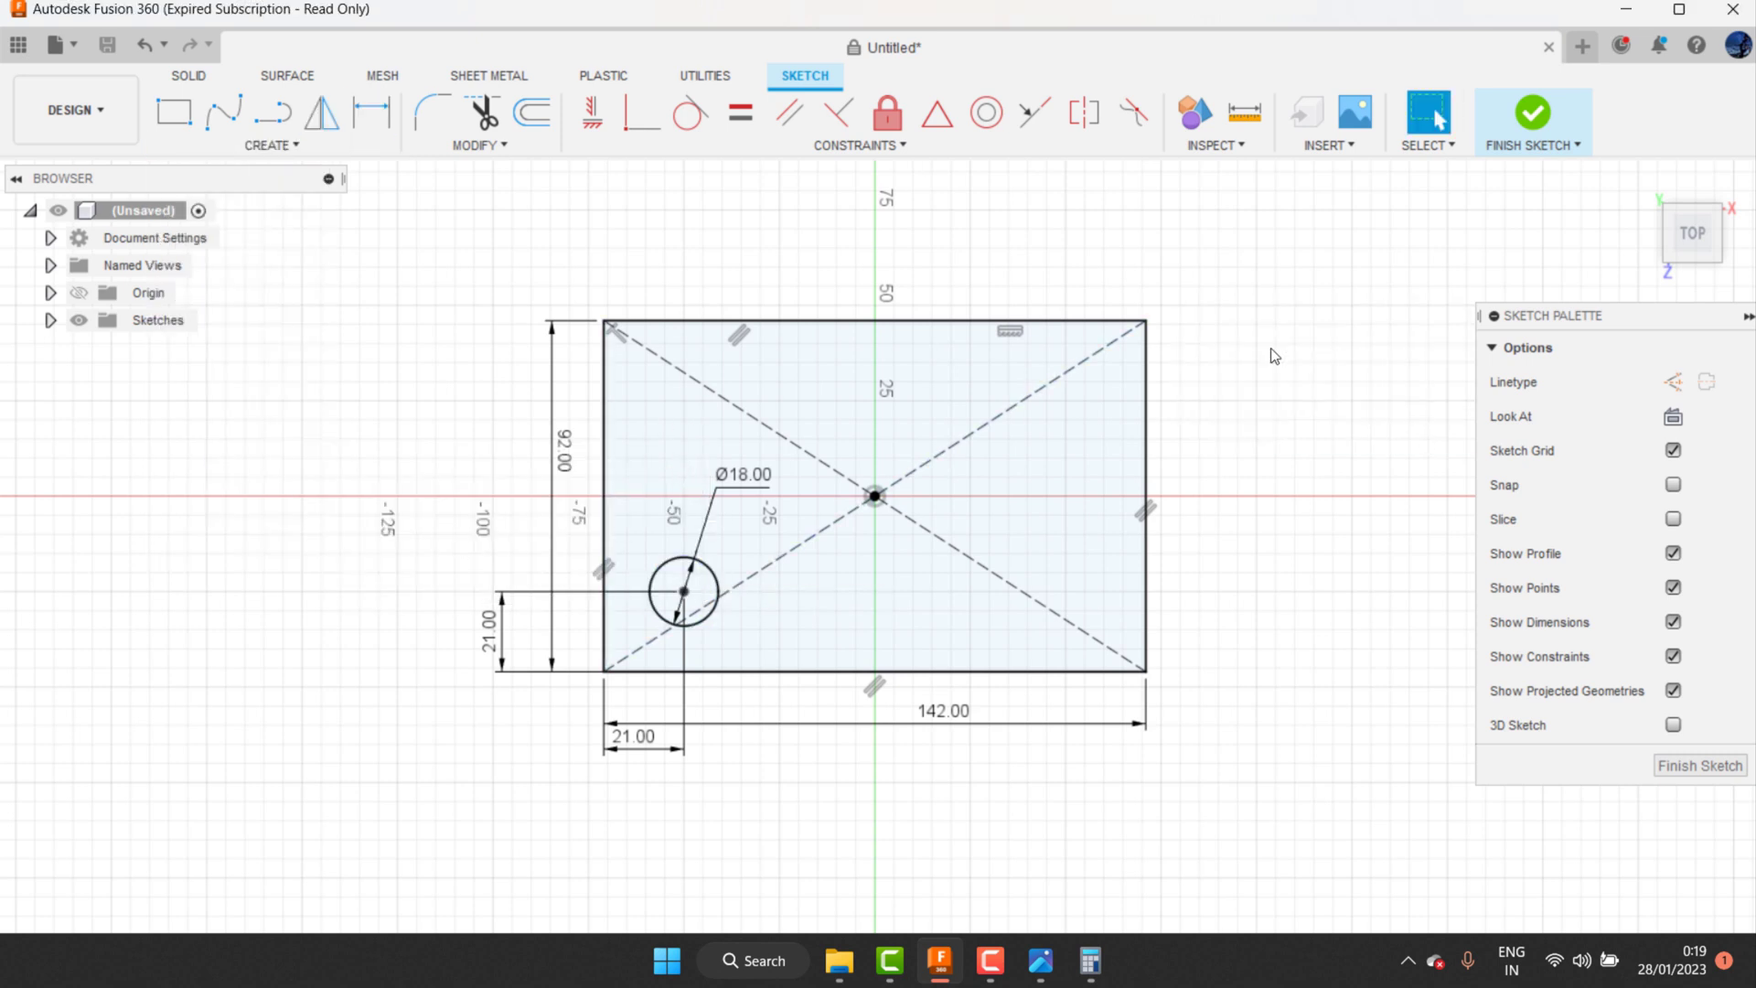
pyautogui.click(270, 115)
pyautogui.click(874, 496)
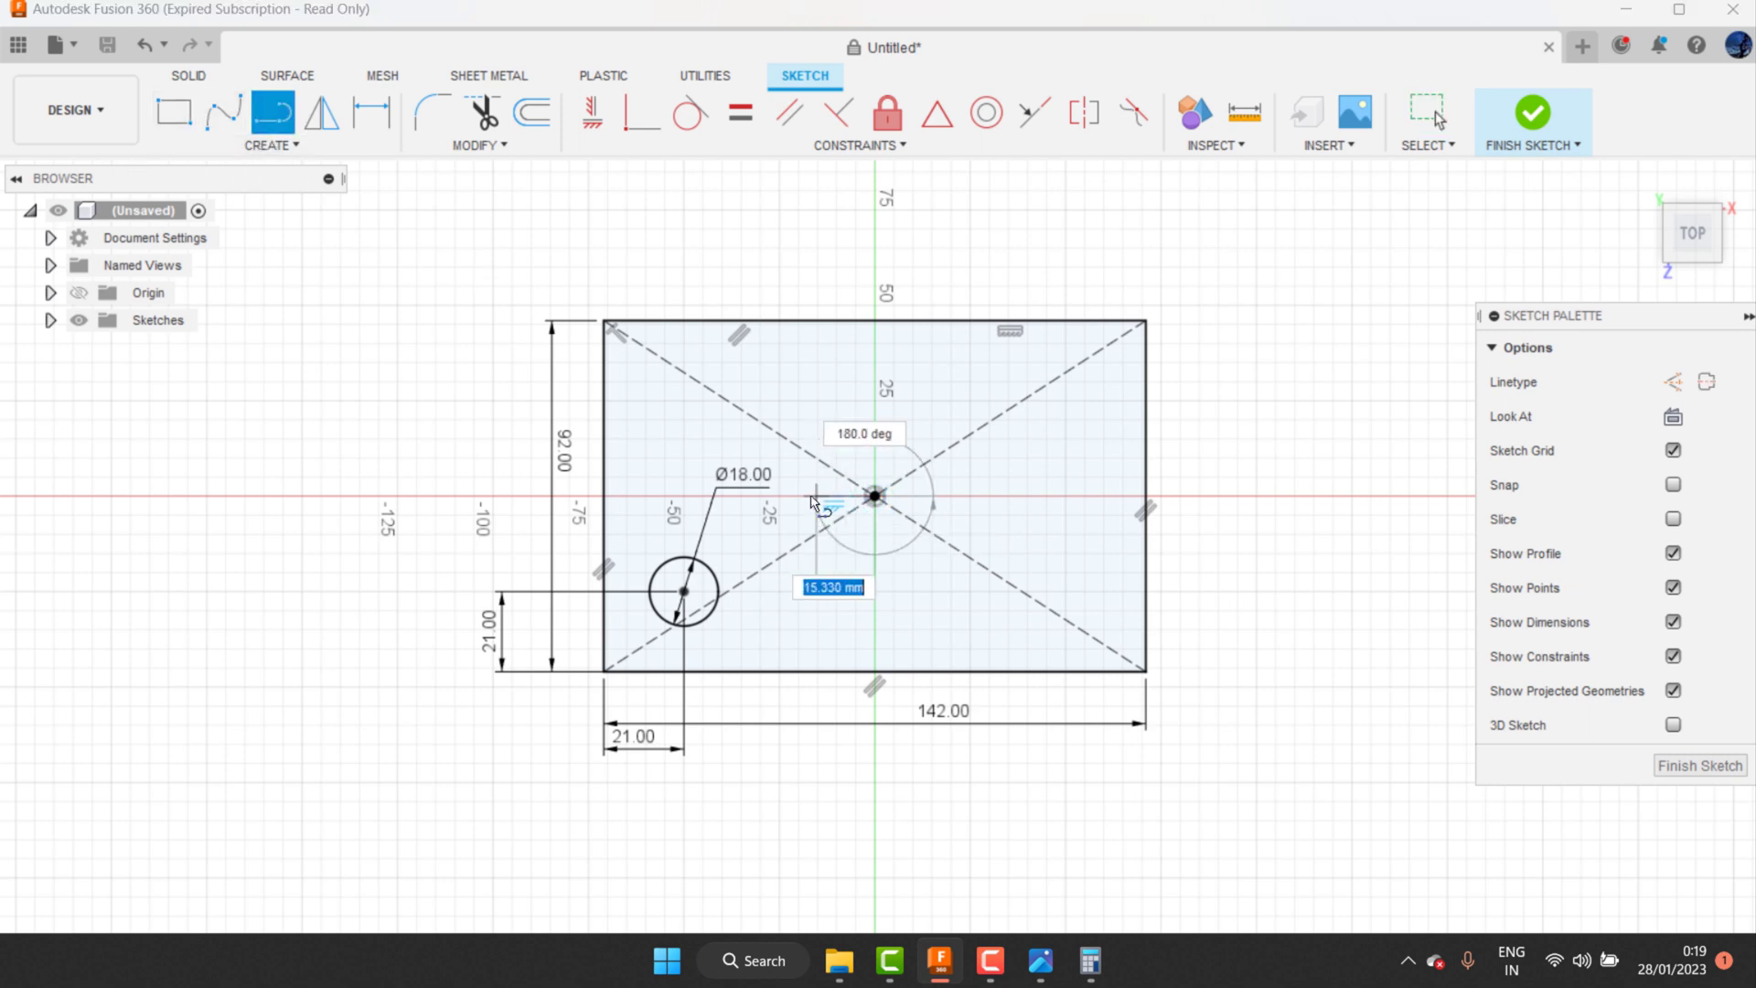
pyautogui.click(798, 496)
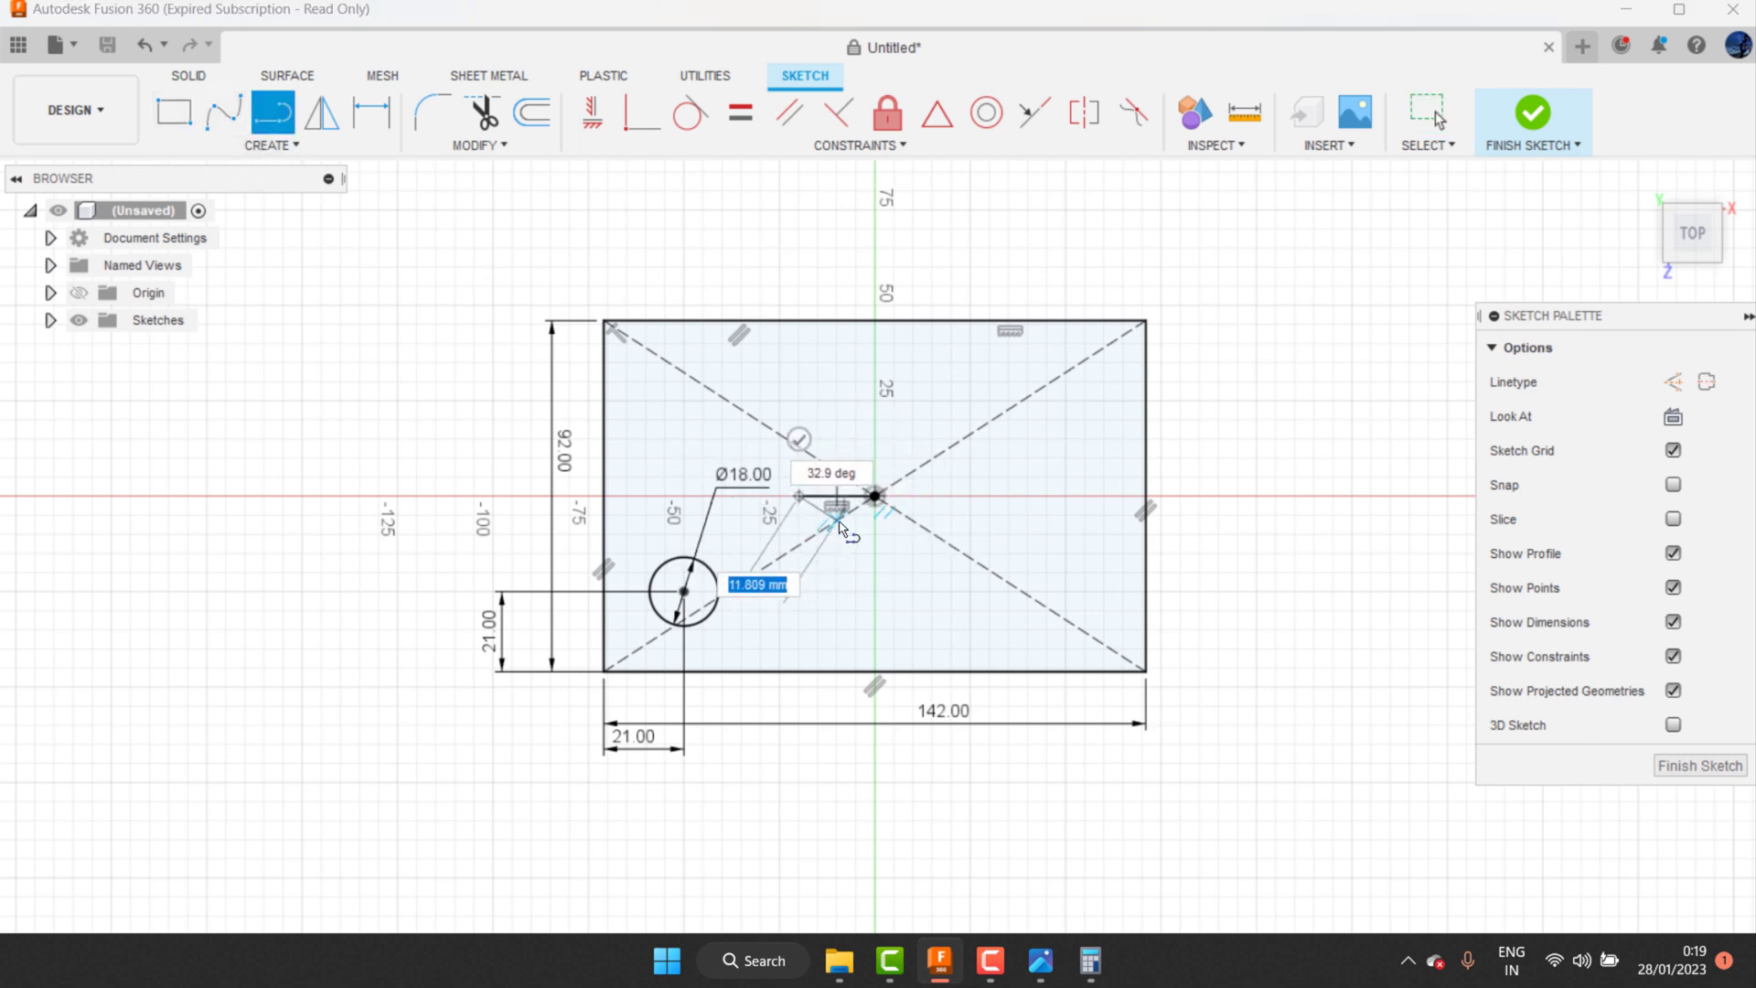
pyautogui.press('Escape')
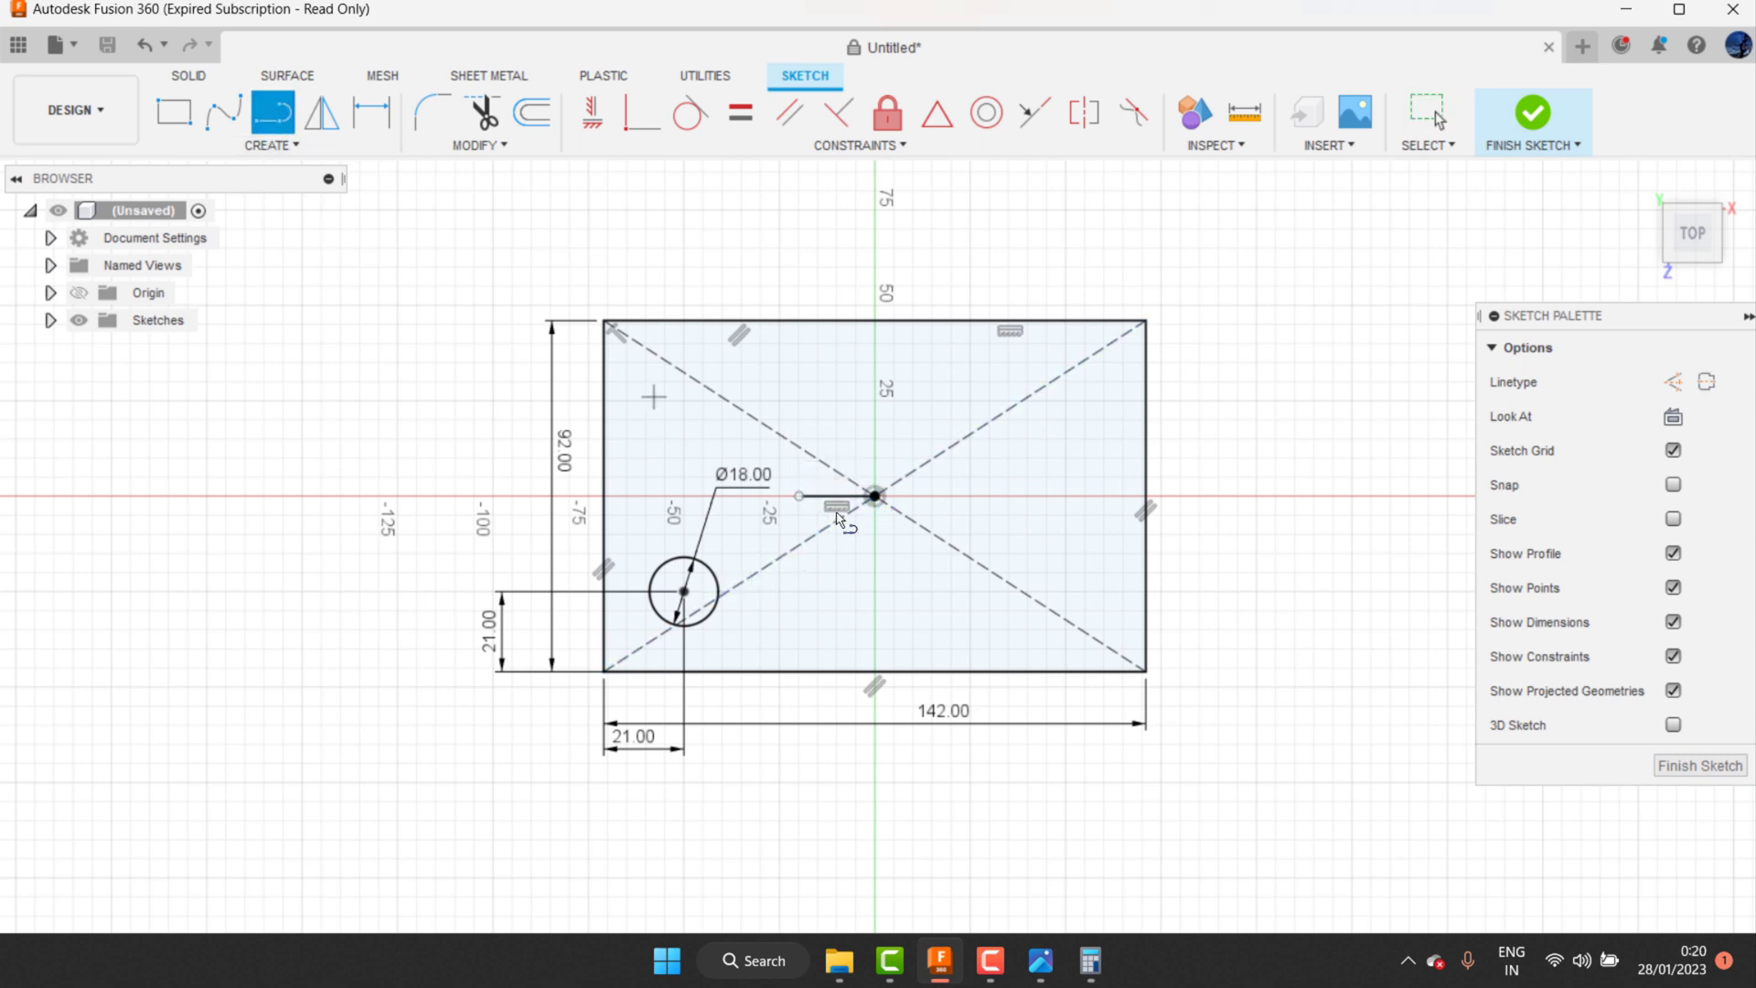
pyautogui.click(874, 496)
pyautogui.click(875, 596)
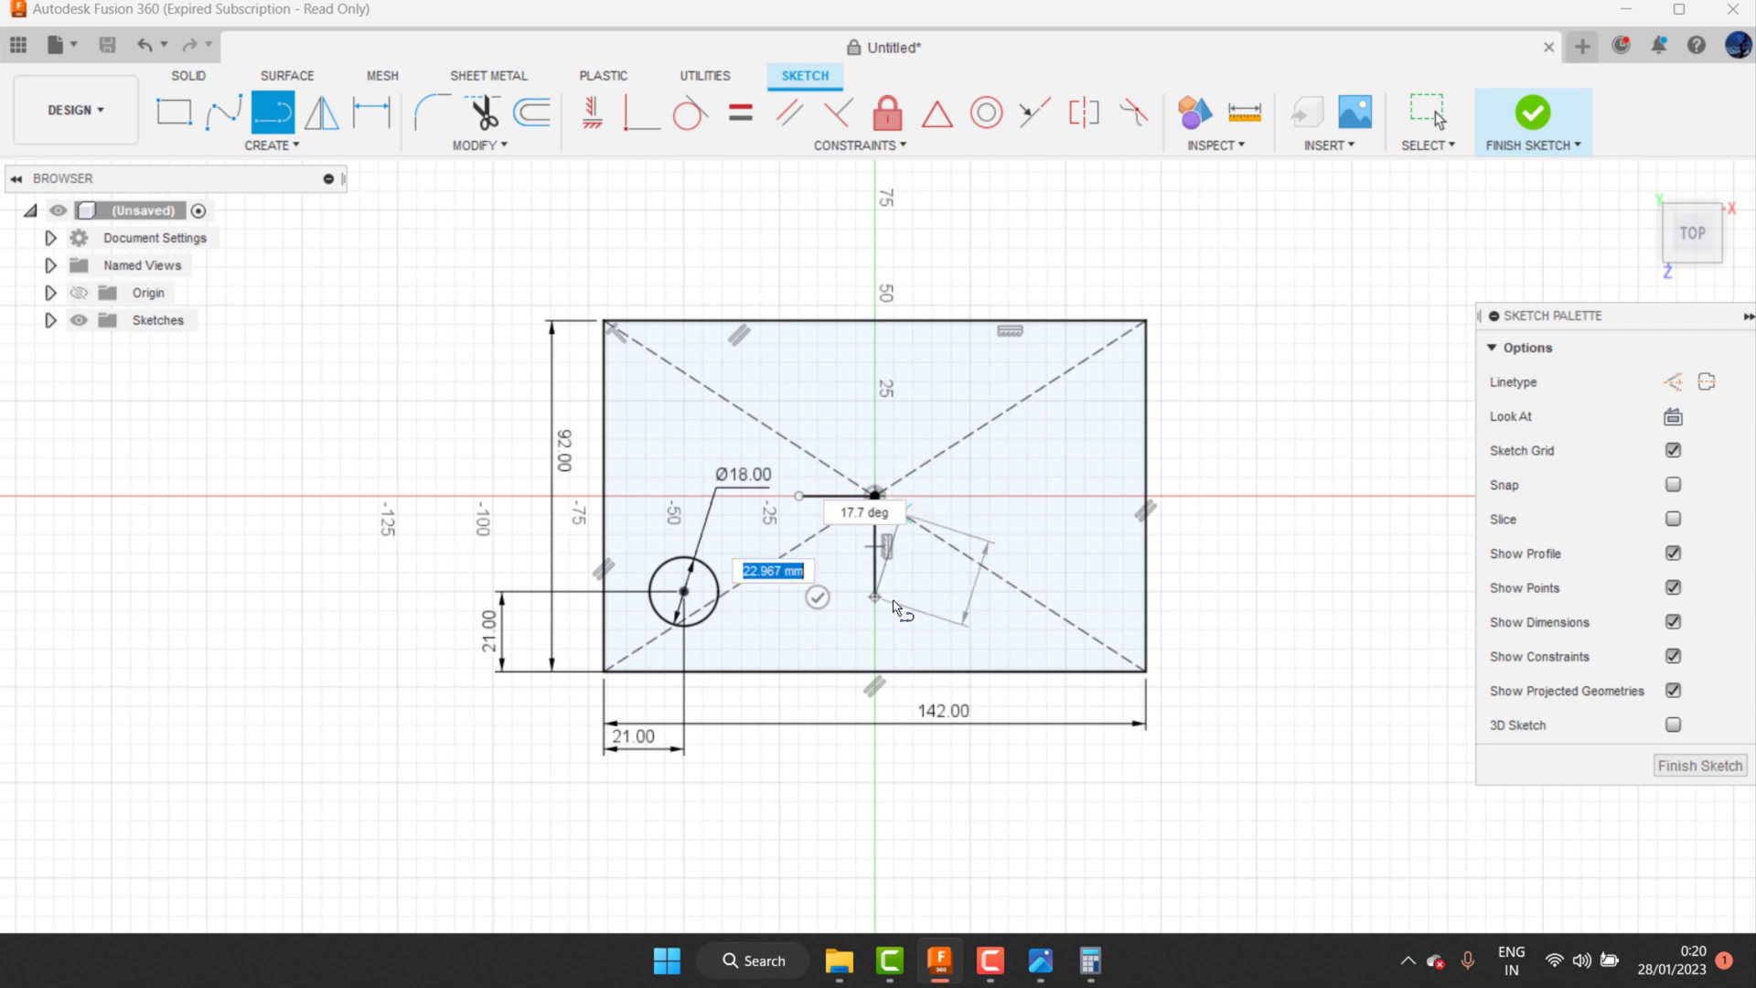
pyautogui.press('Escape')
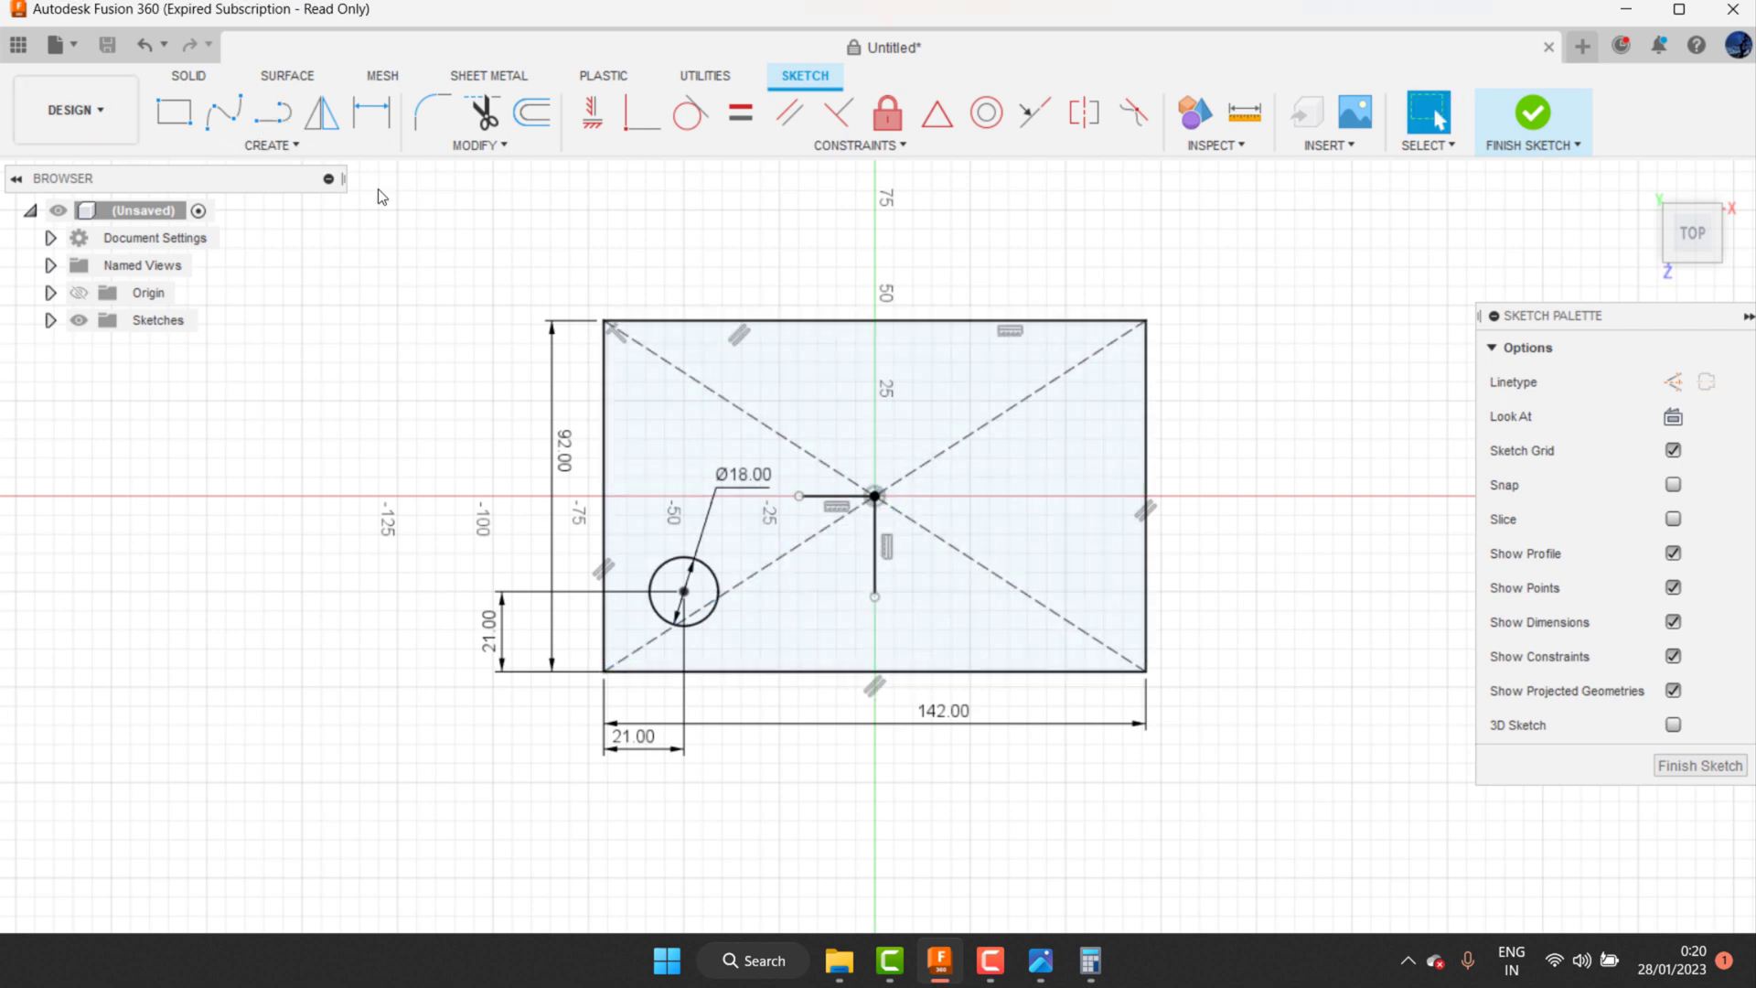
pyautogui.click(272, 145)
# Step: Mirror the Ø18 circle about the horizontal centre line to add the upper-left hole
pyautogui.click(192, 448)
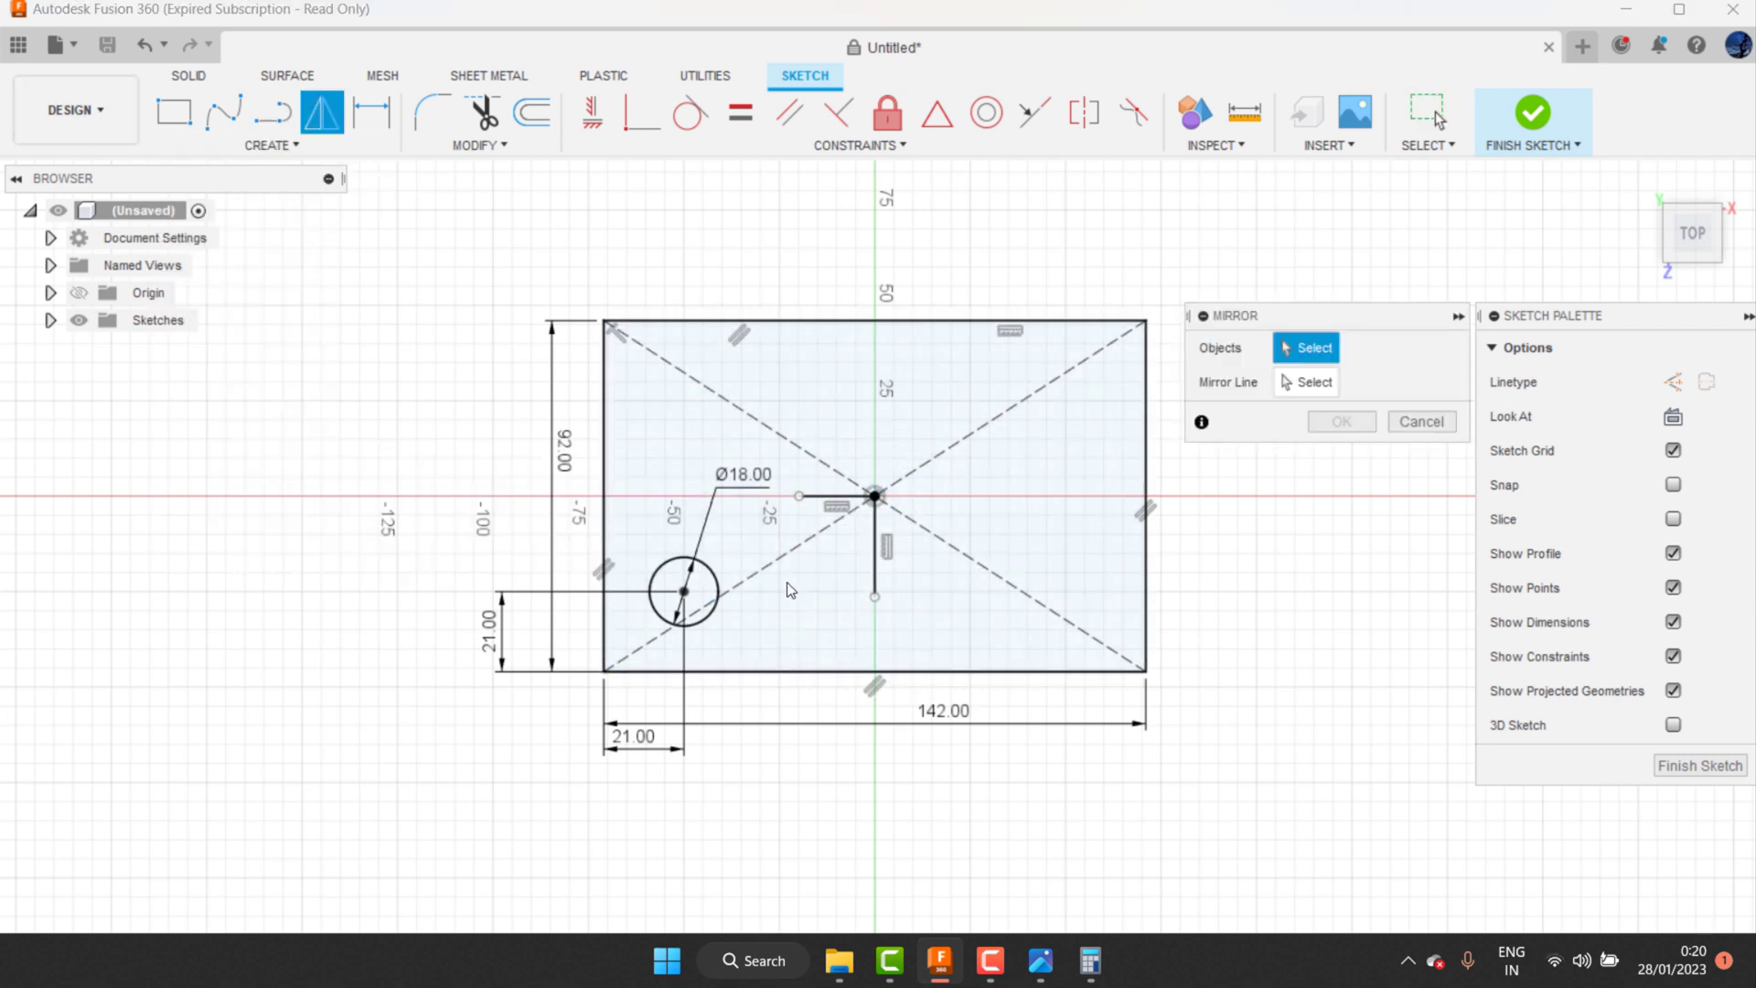
pyautogui.click(718, 580)
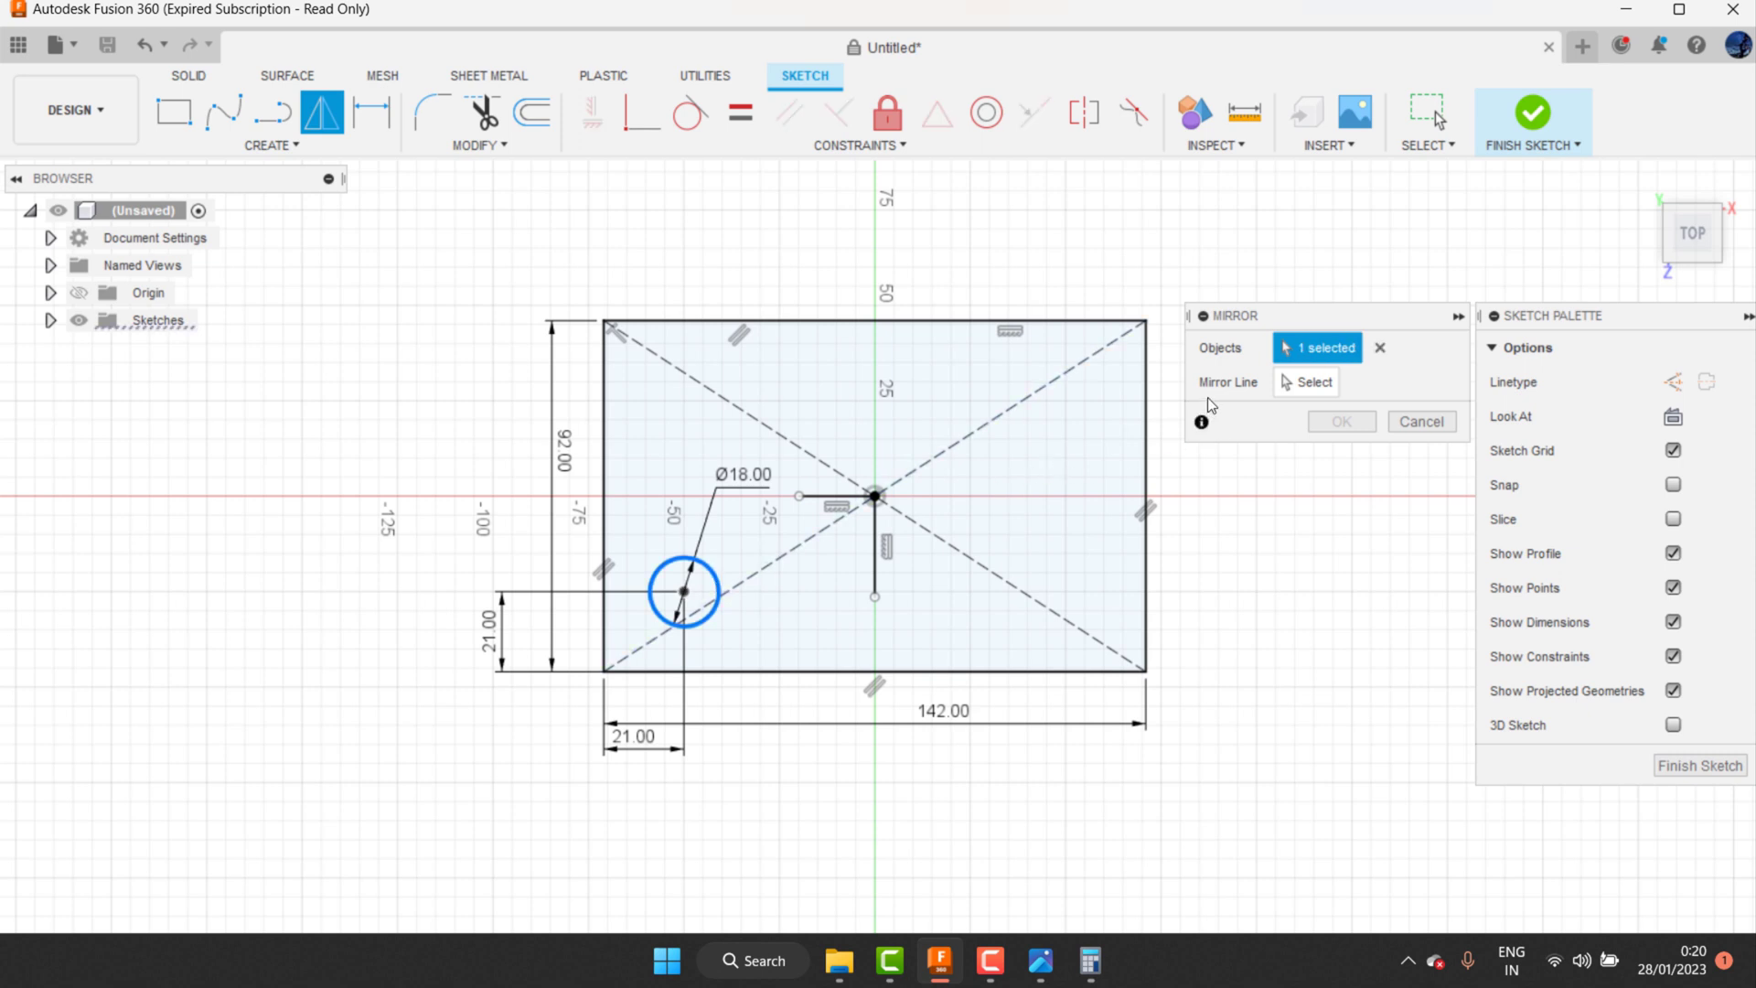
pyautogui.click(841, 498)
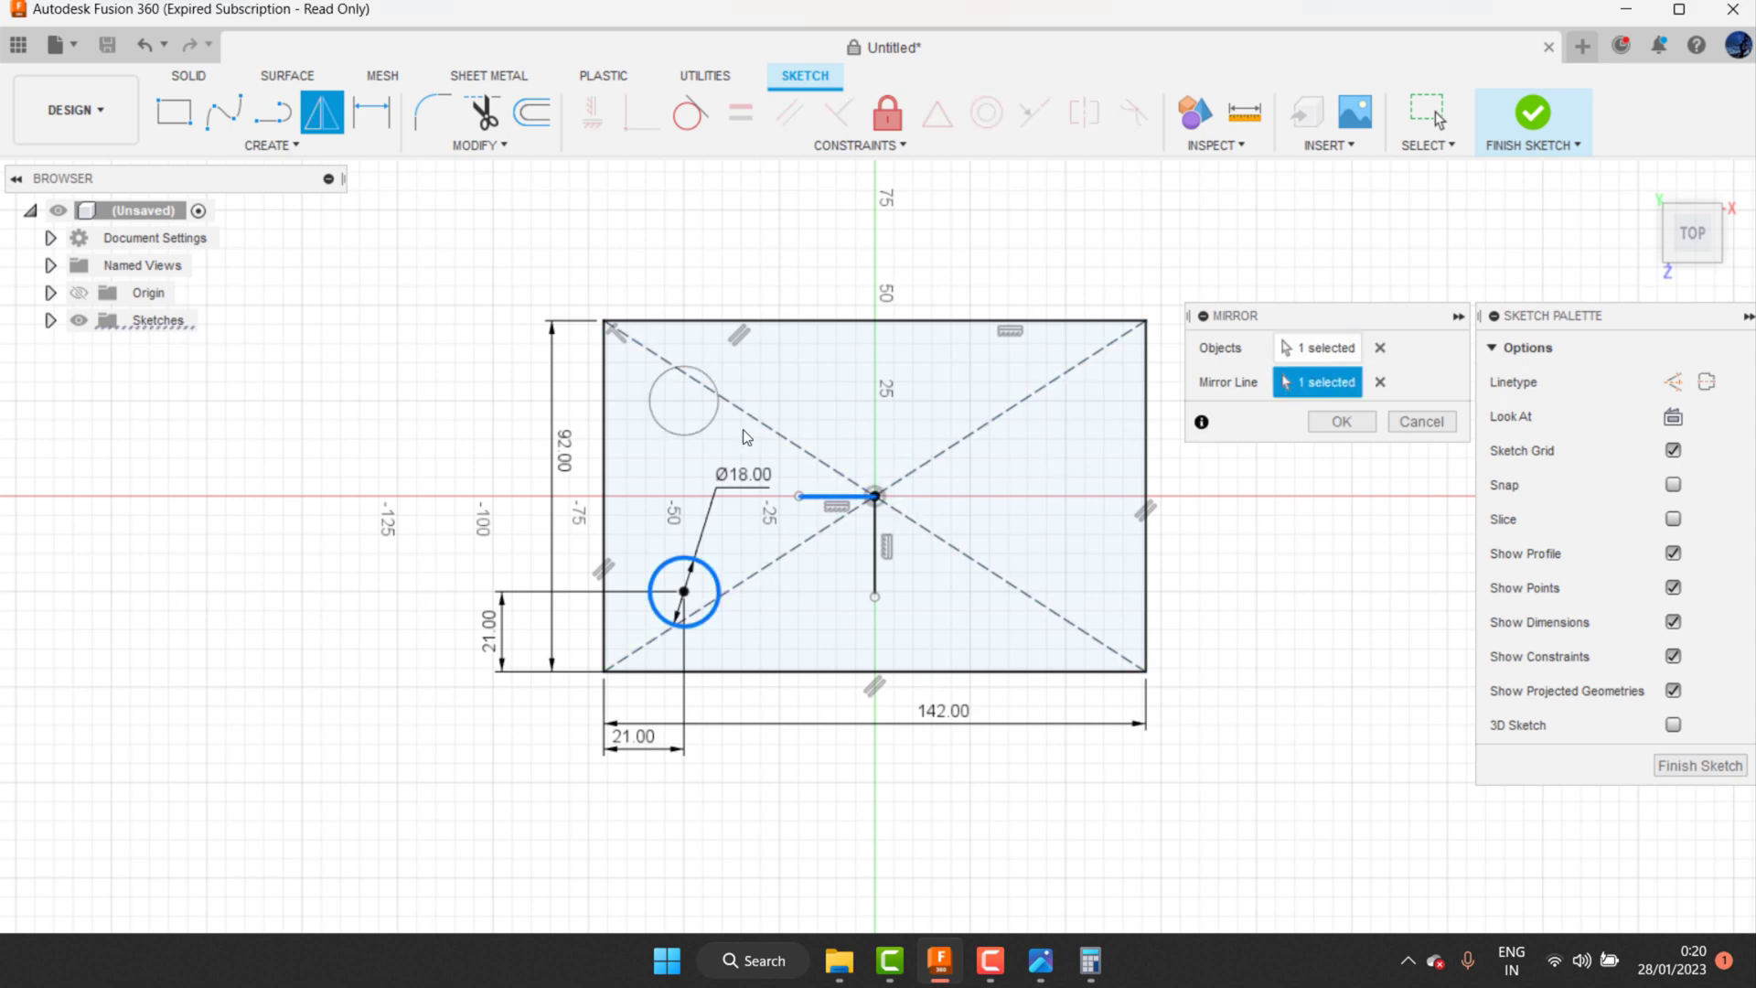
pyautogui.click(1323, 423)
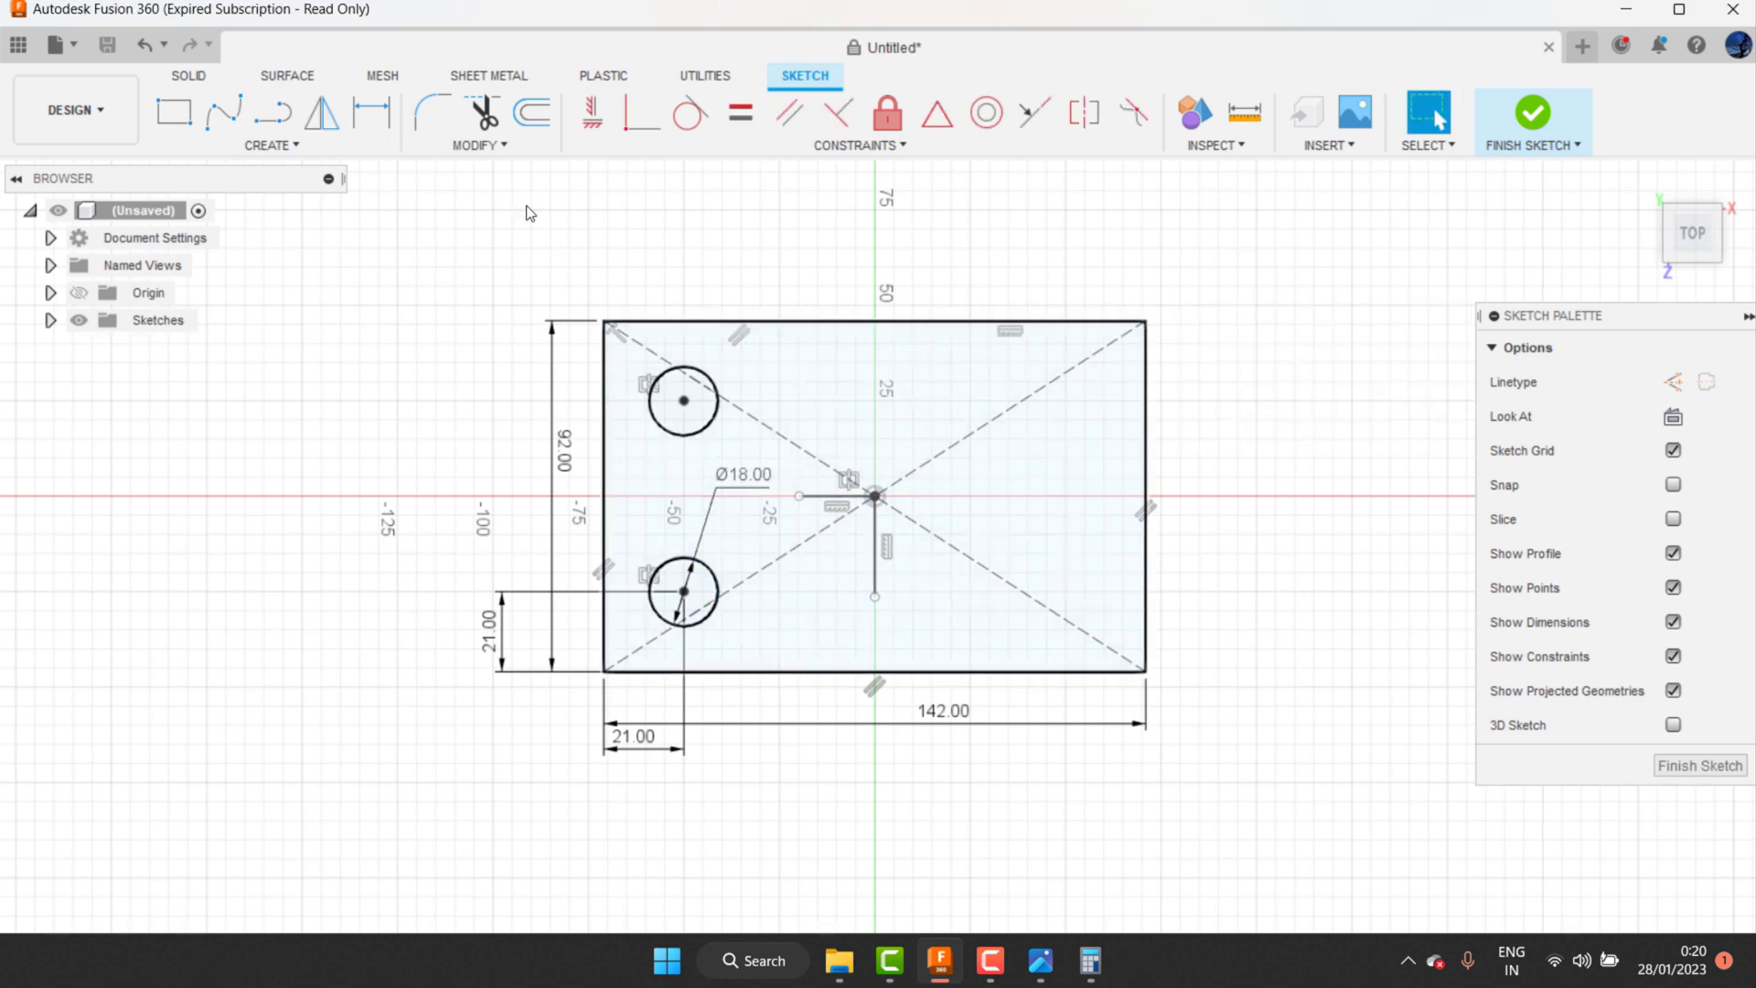
# Step: Mirror both left holes about the vertical centre line to create the right-side holes
pyautogui.click(305, 149)
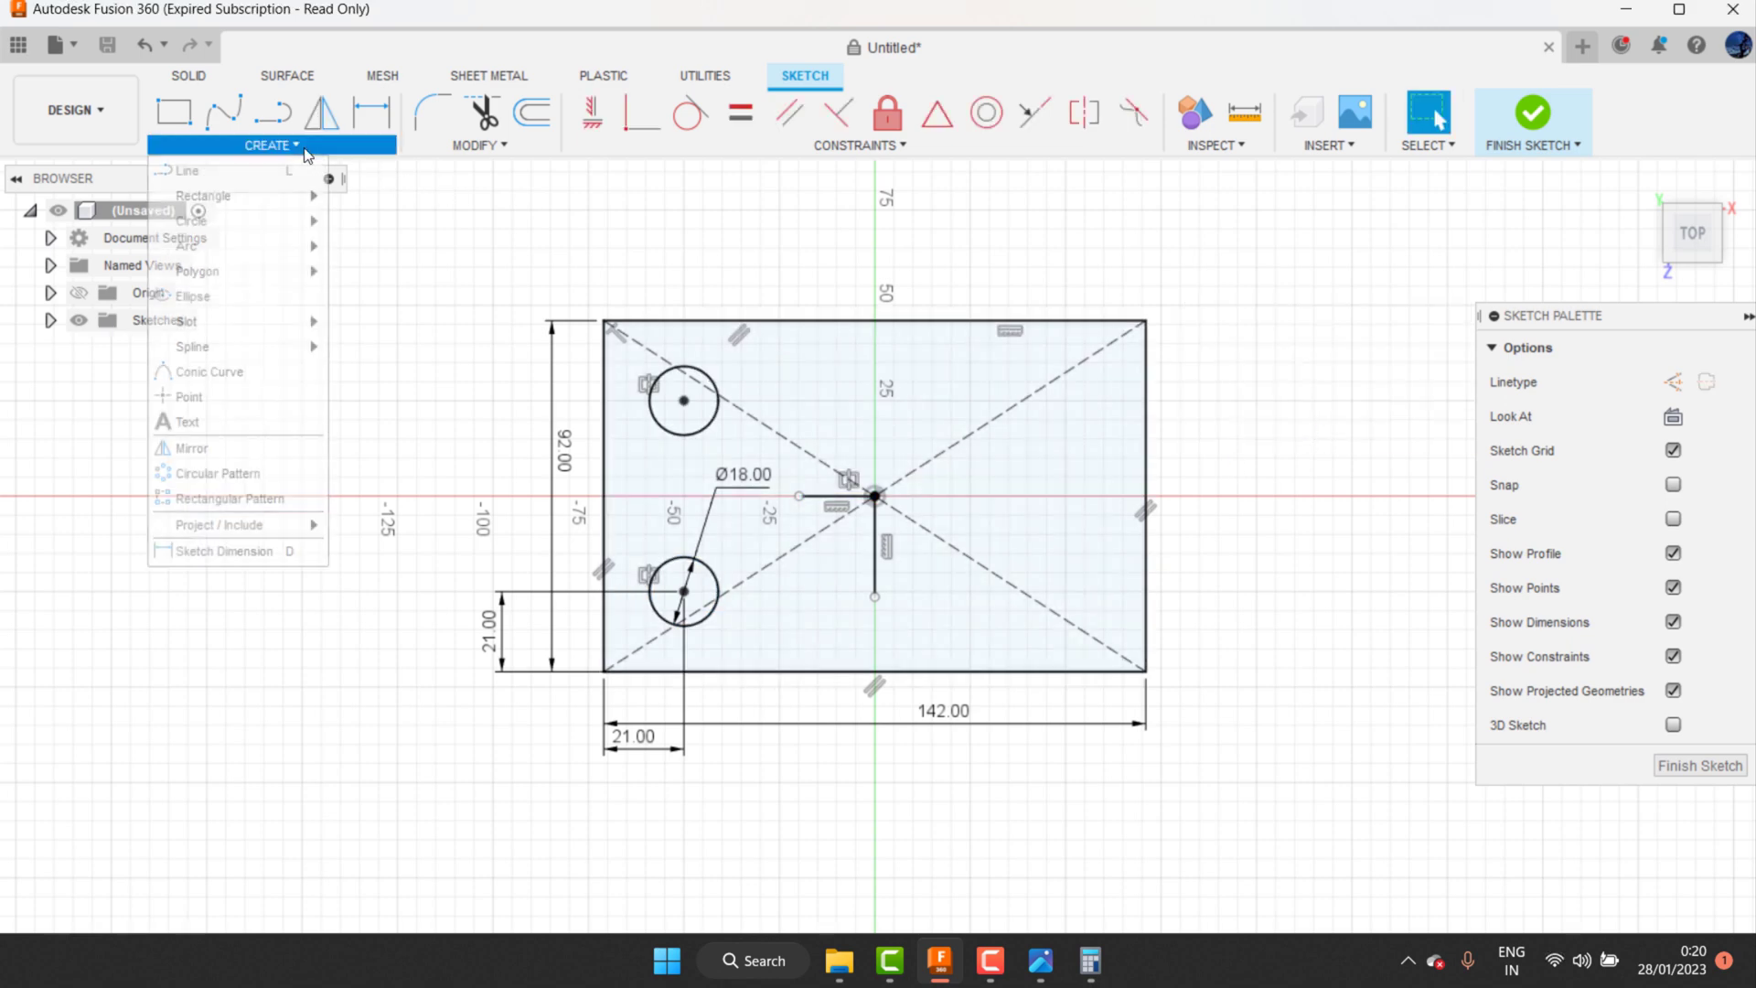
pyautogui.click(250, 450)
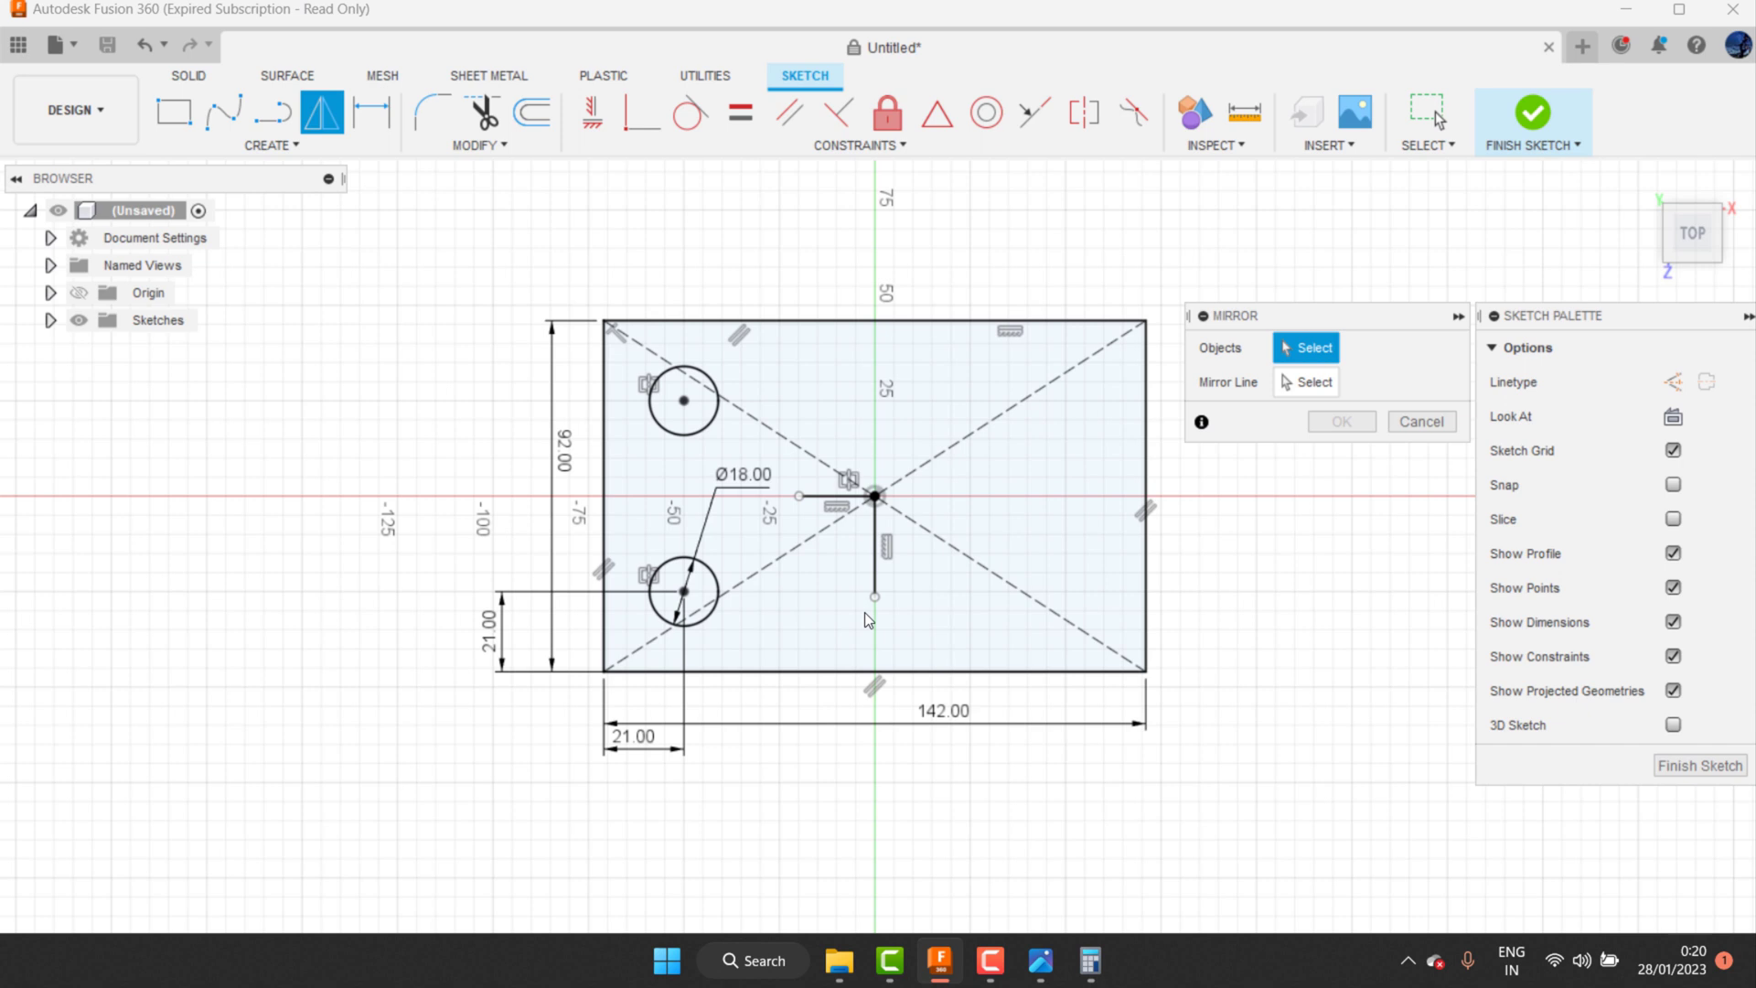
pyautogui.click(716, 578)
pyautogui.click(714, 414)
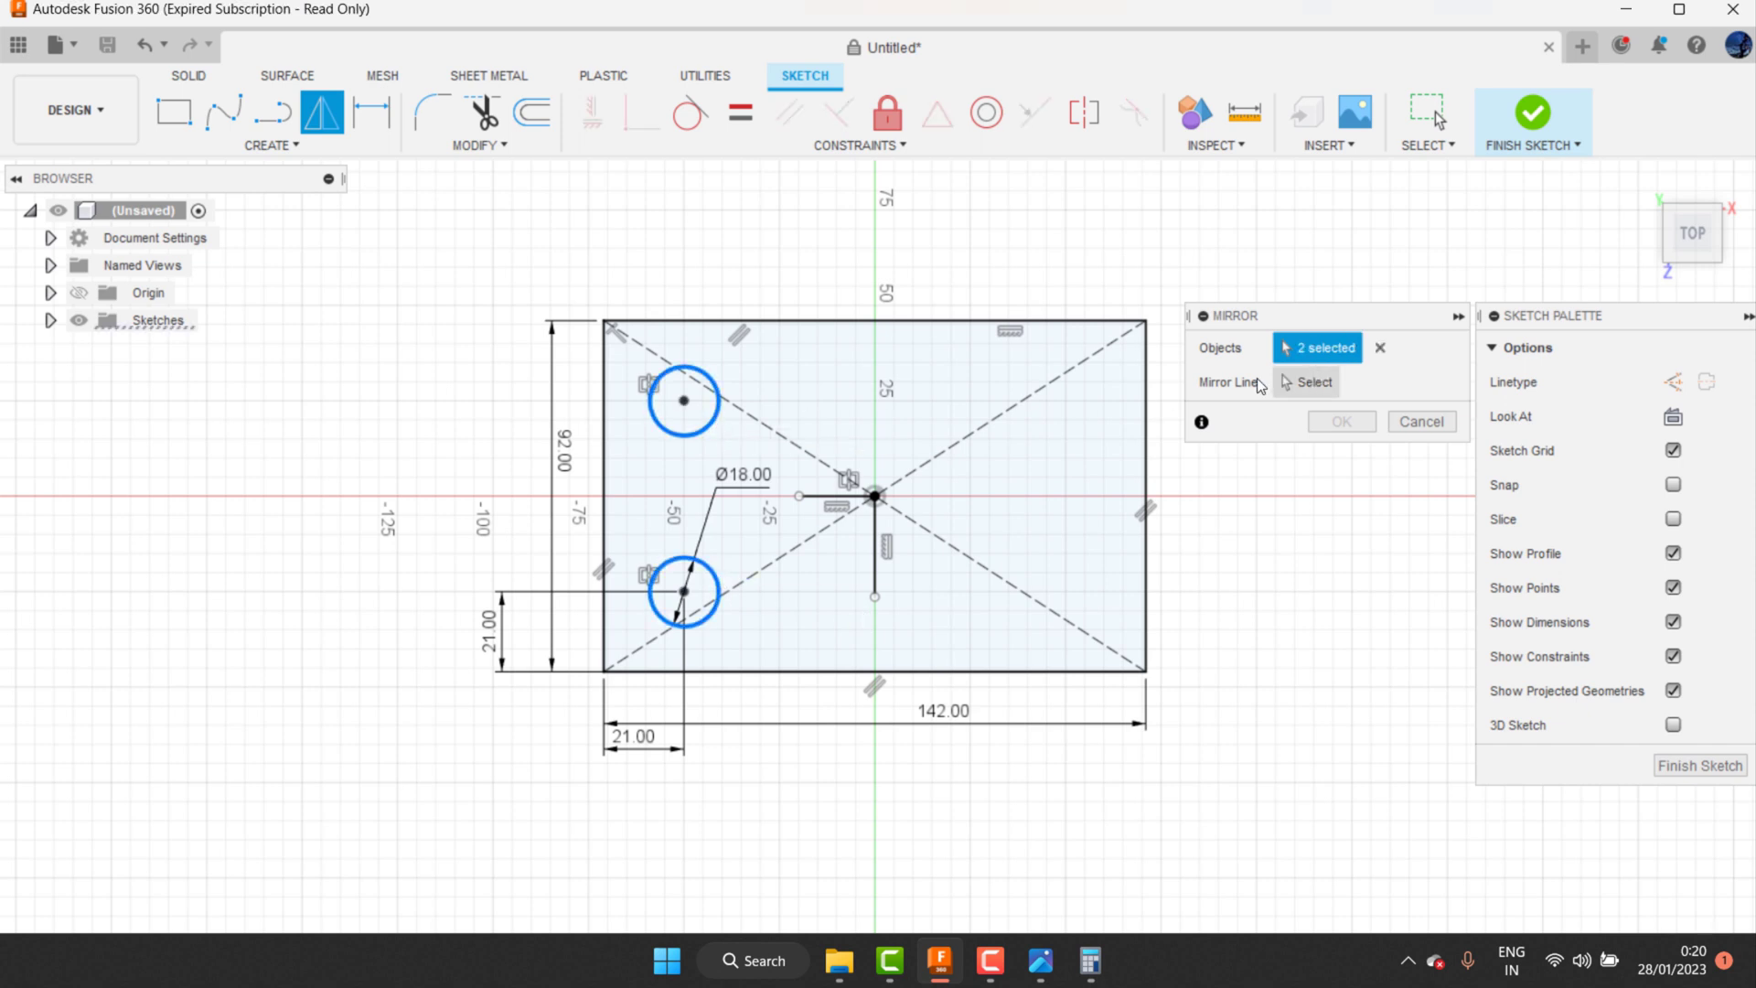
pyautogui.click(1300, 382)
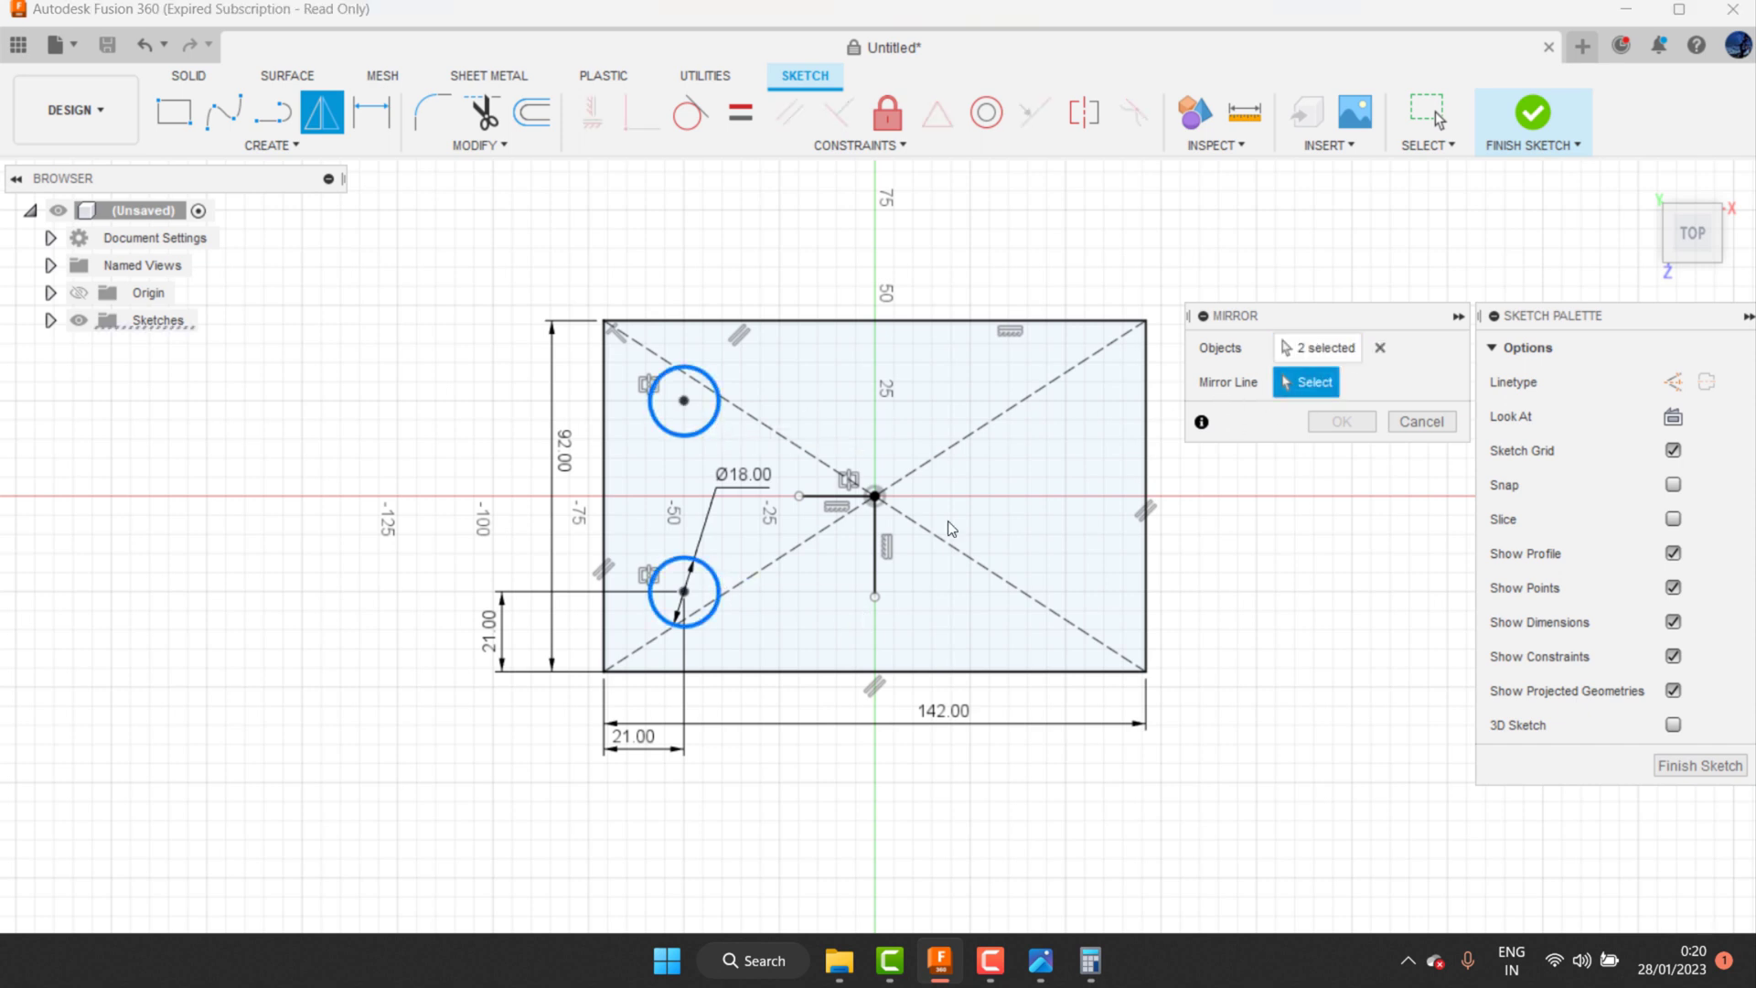
pyautogui.click(878, 541)
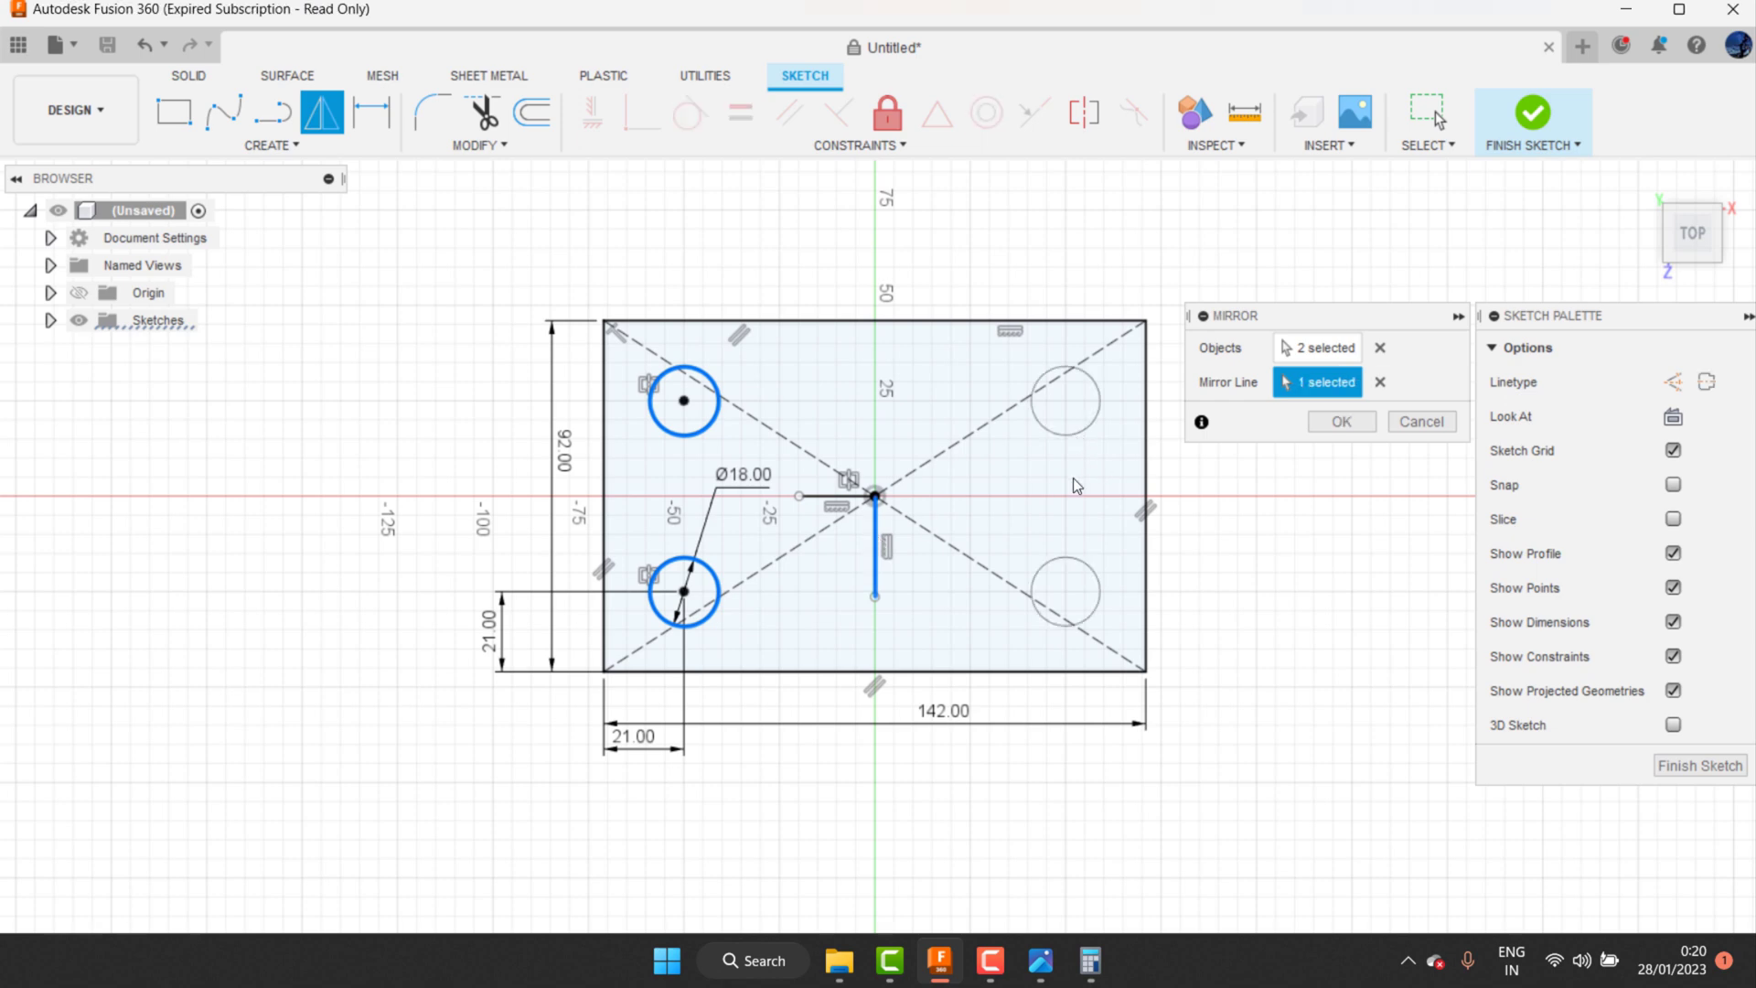
pyautogui.click(1317, 422)
pyautogui.click(1040, 959)
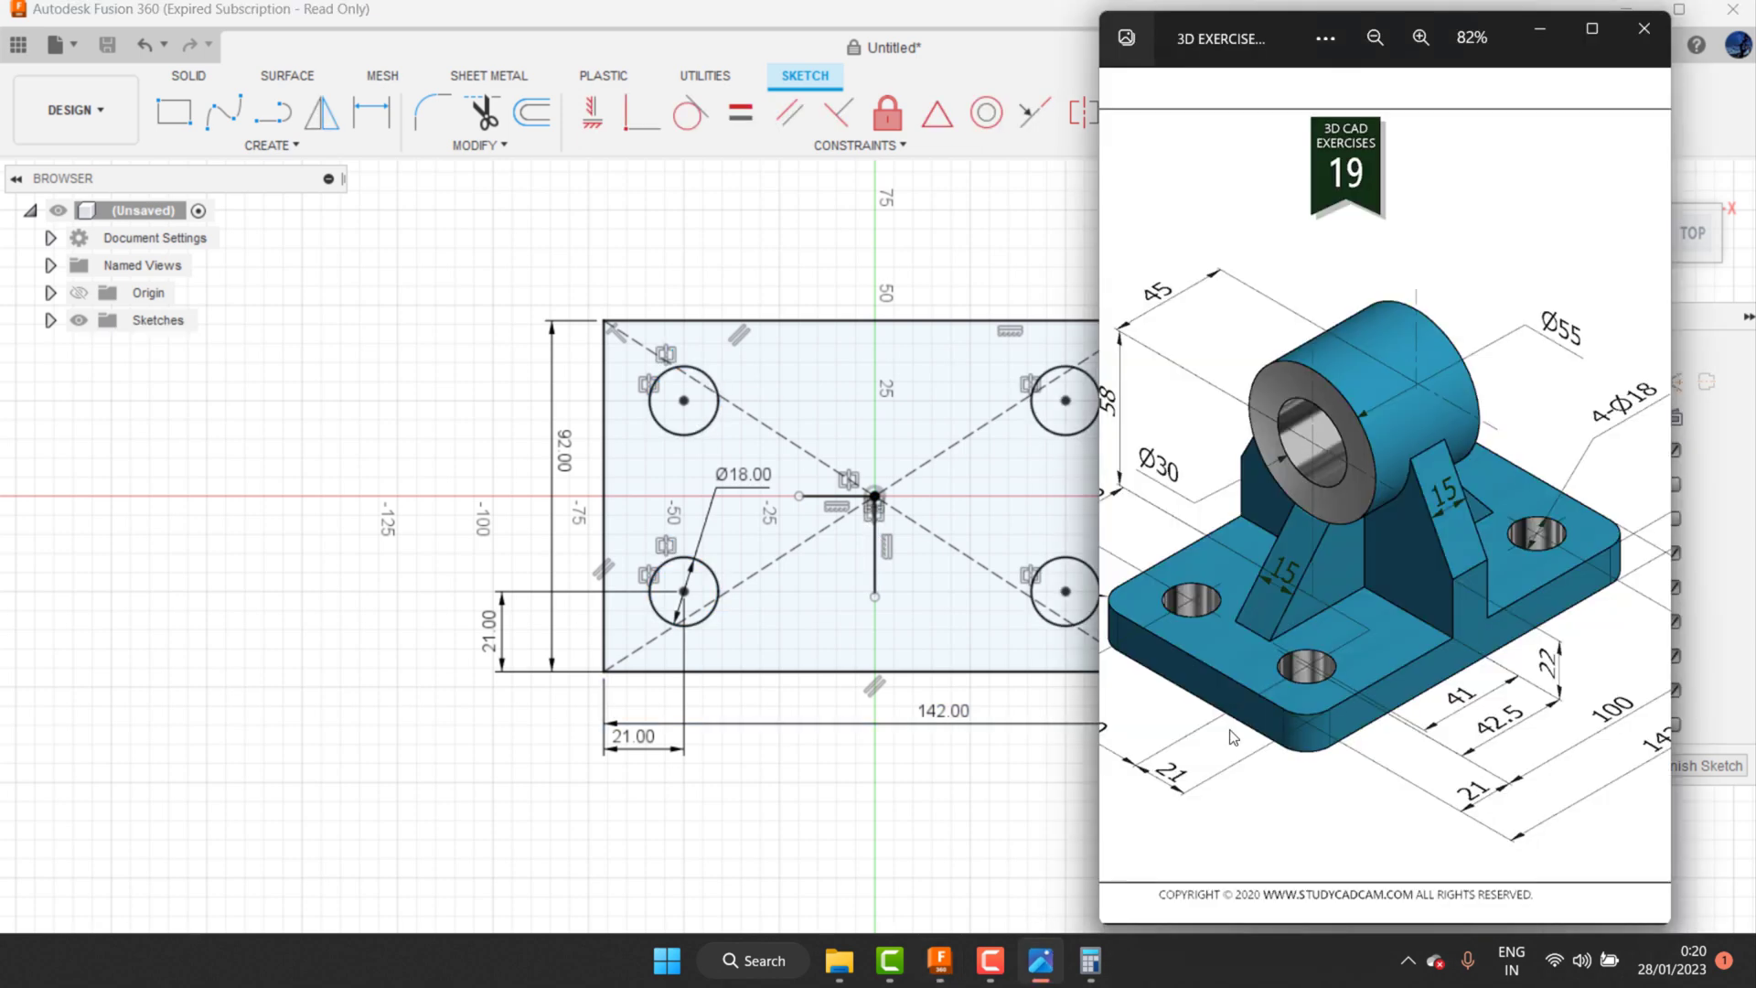
pyautogui.moveTo(1413, 550); pyautogui.dragTo(1554, 569)
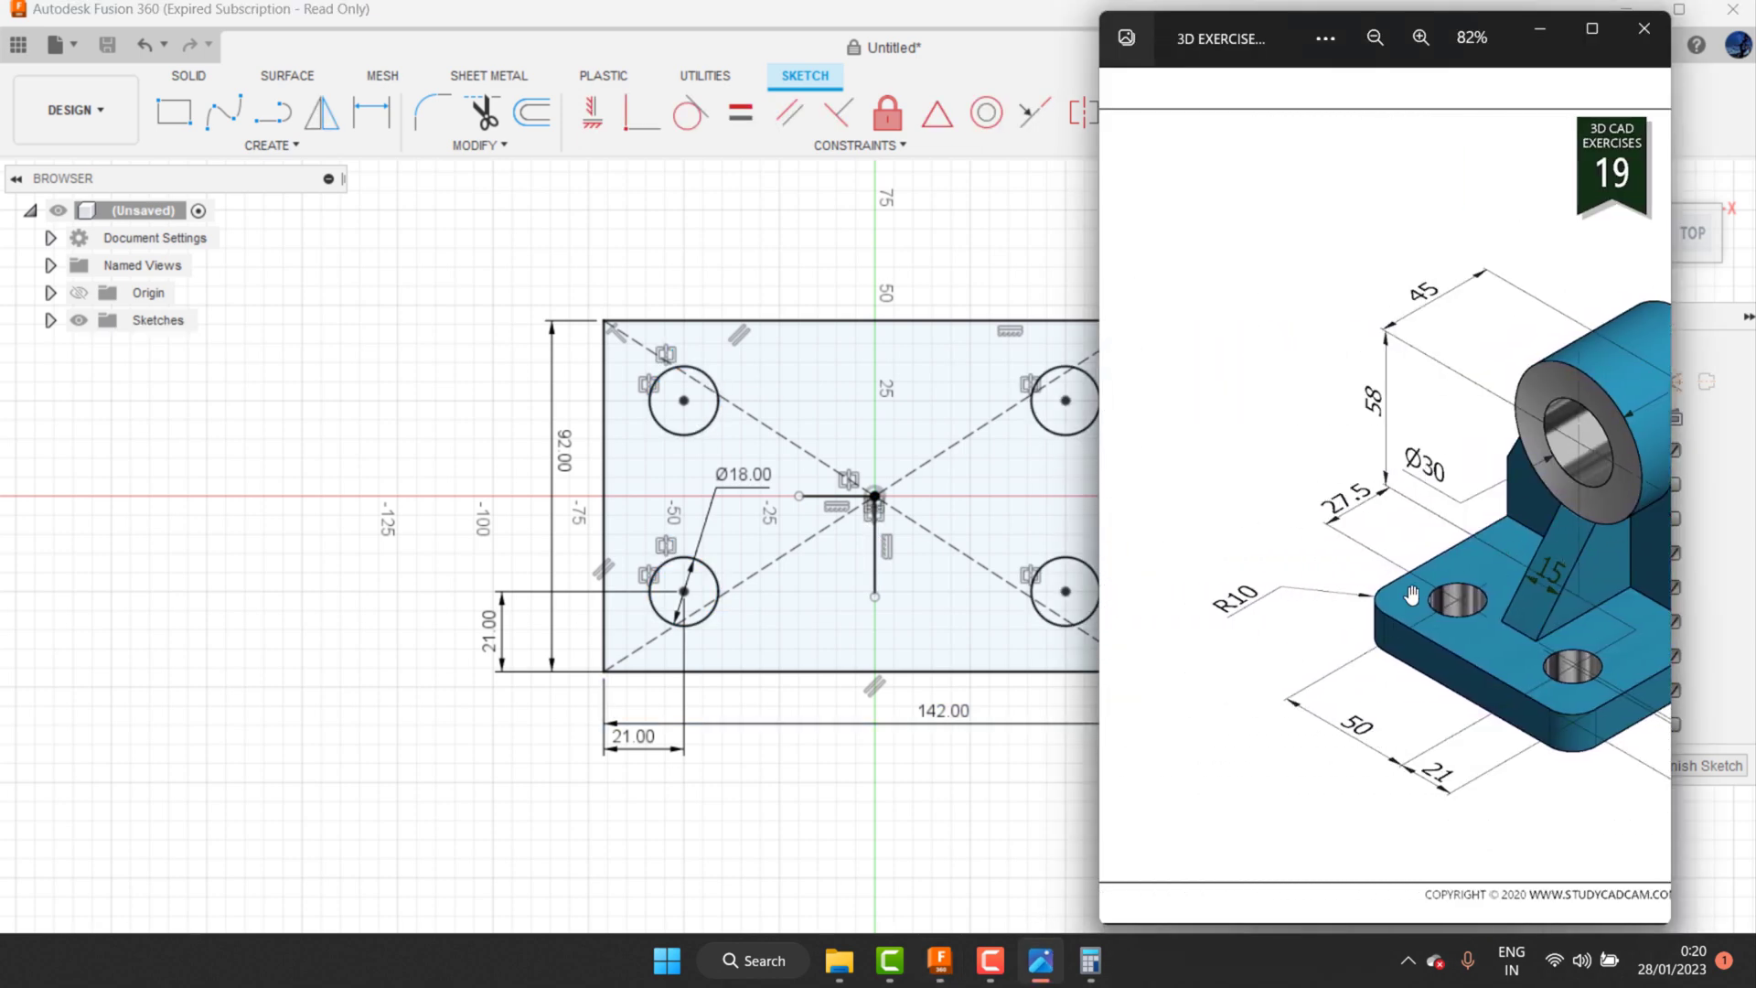
pyautogui.scroll(3, 1223, 611)
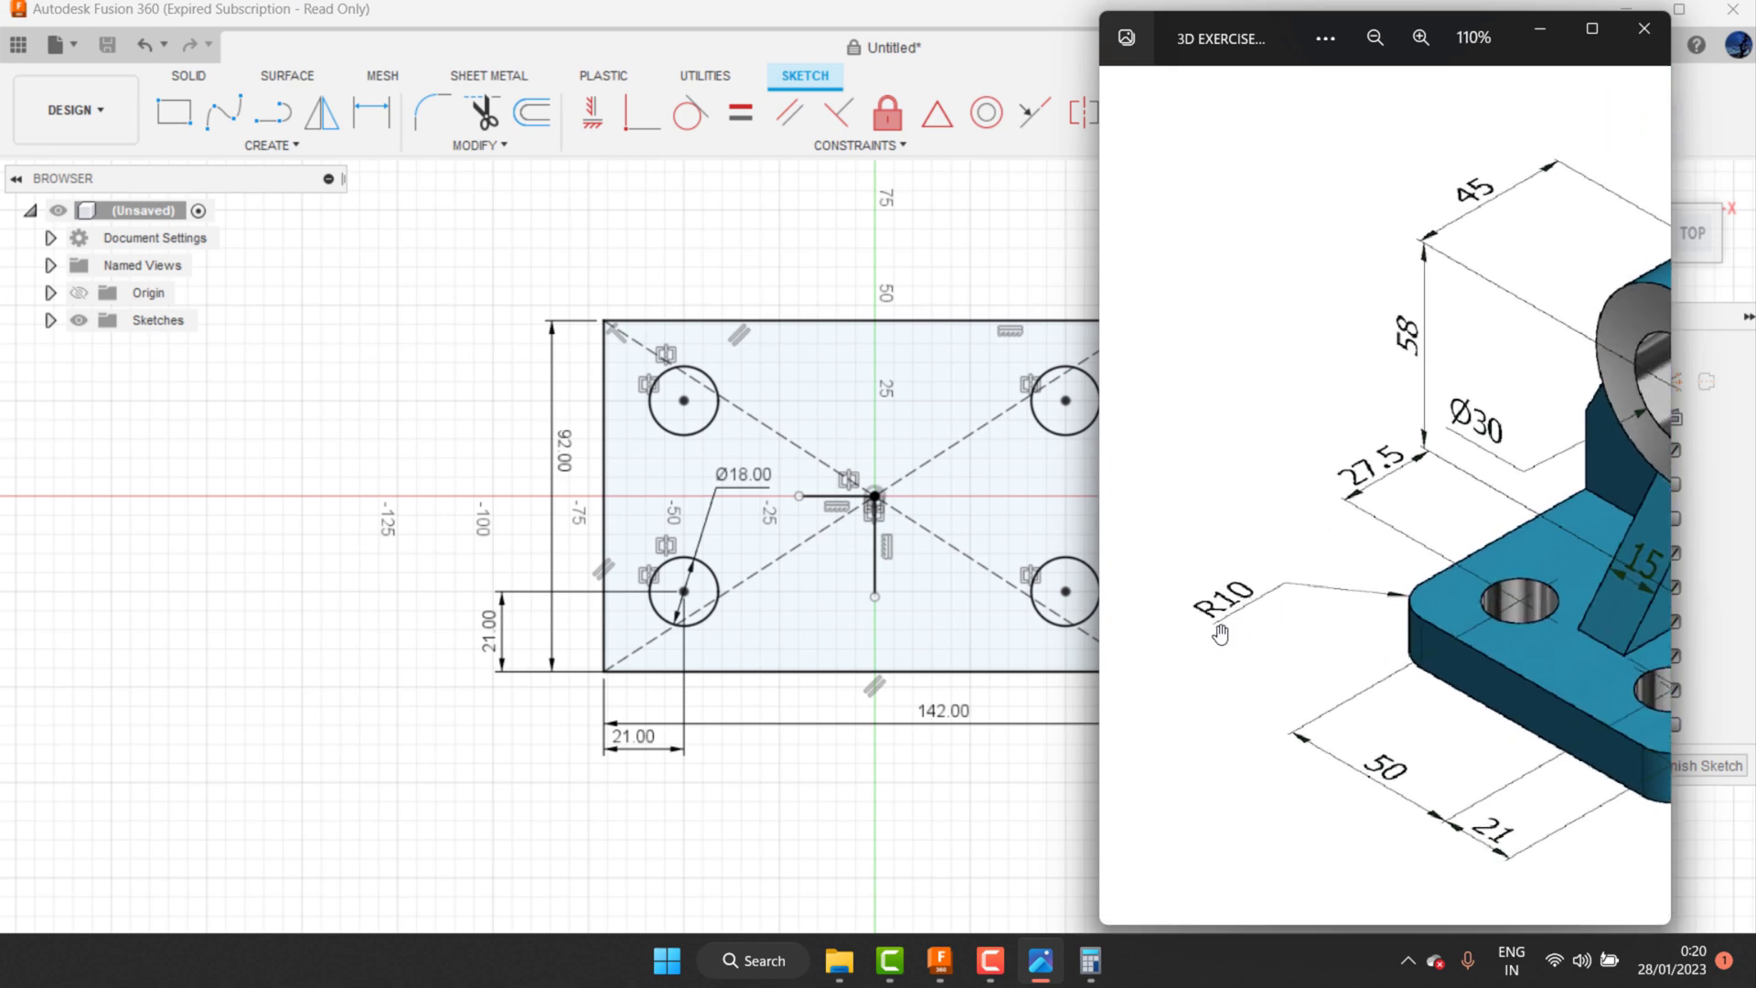
pyautogui.click(1539, 29)
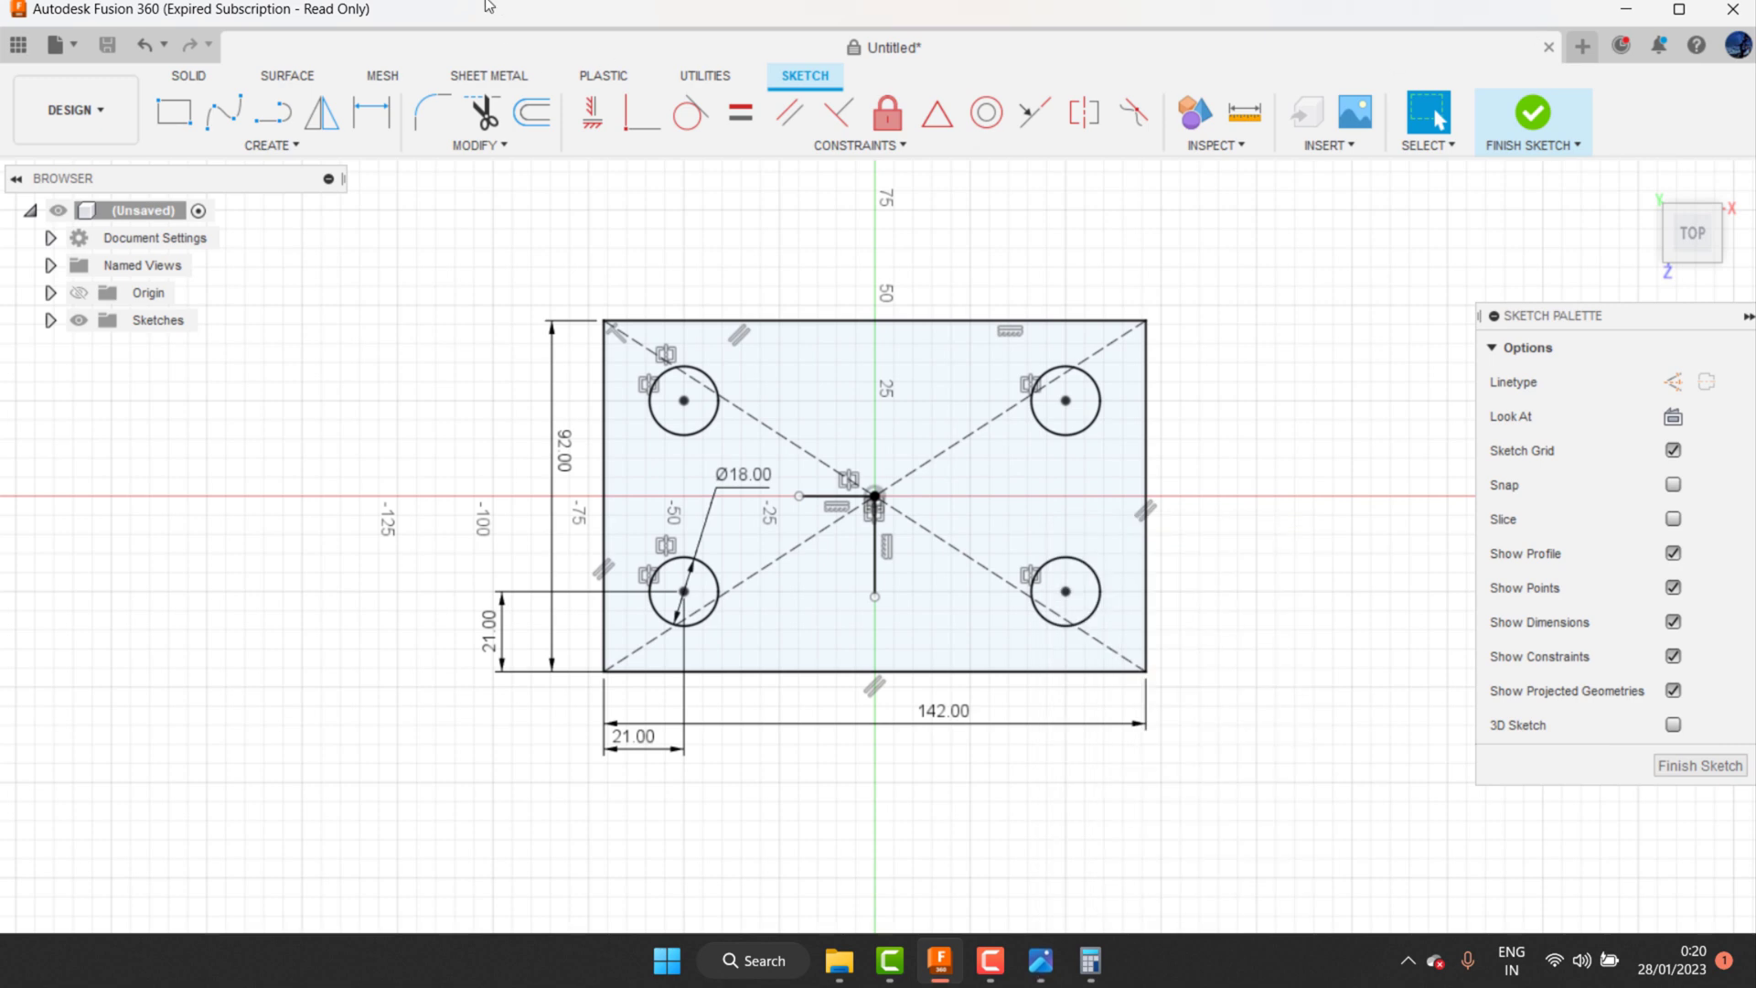
# Step: Fillet the top-left and top-right plate corners with a 10 mm radius
pyautogui.click(440, 111)
pyautogui.click(604, 370)
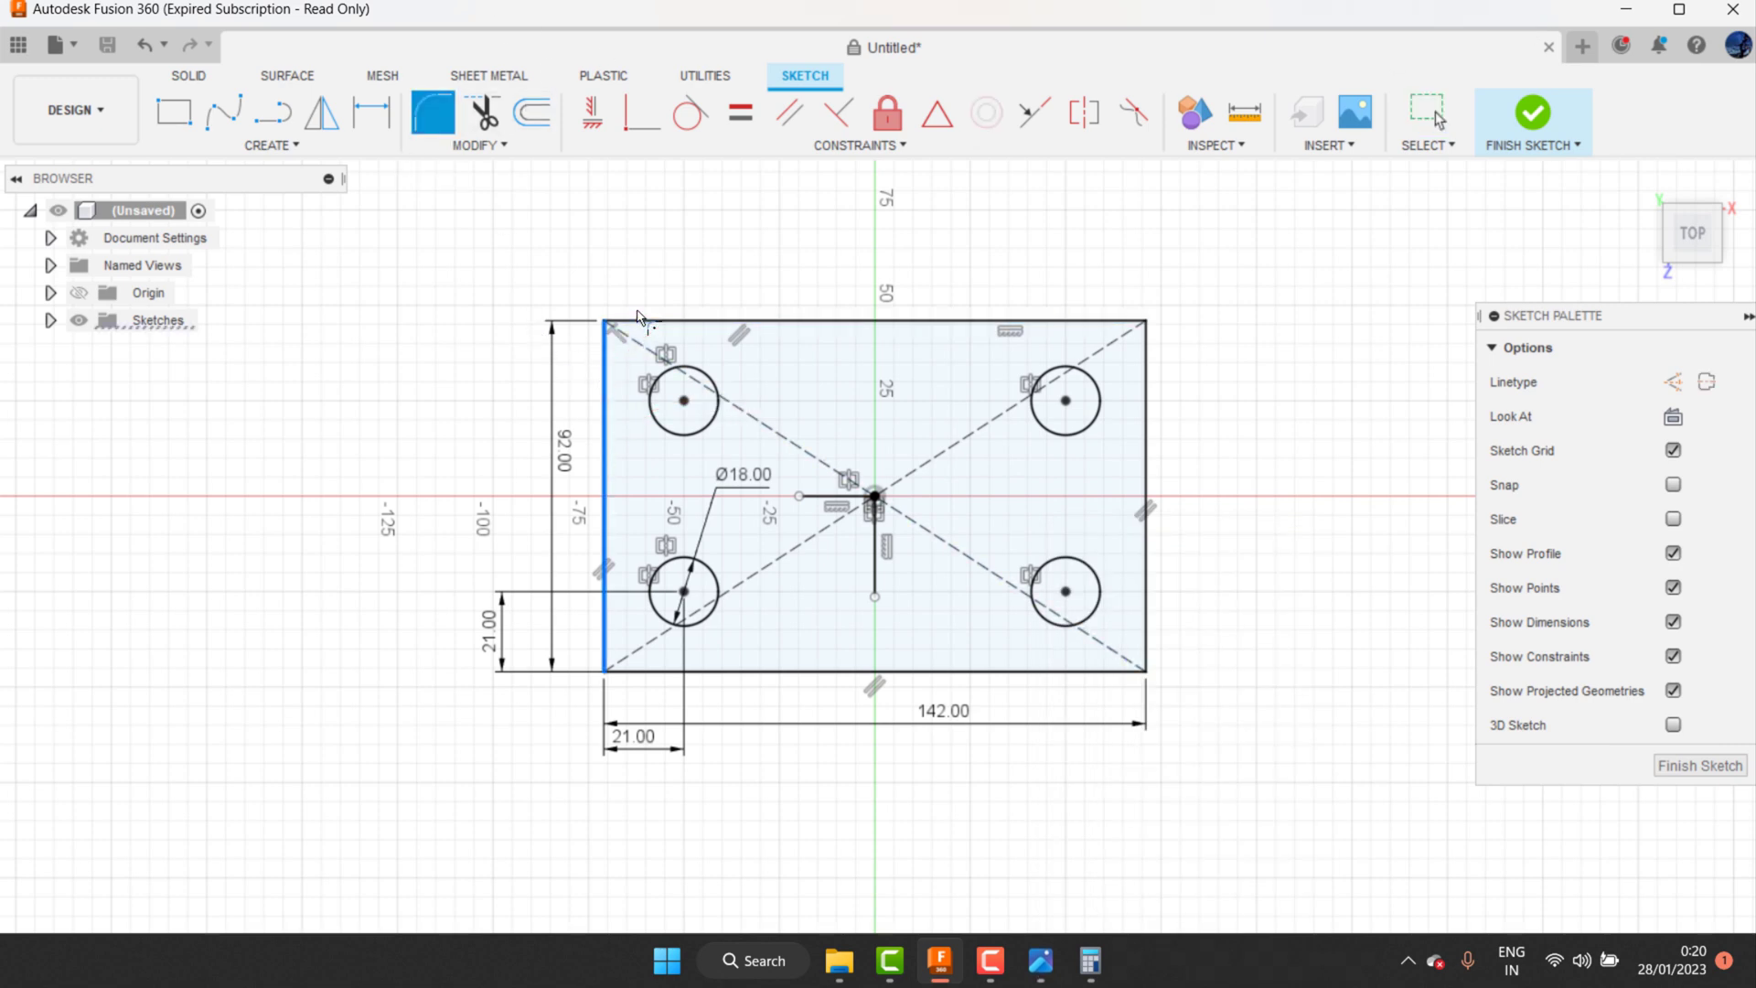
pyautogui.click(635, 321)
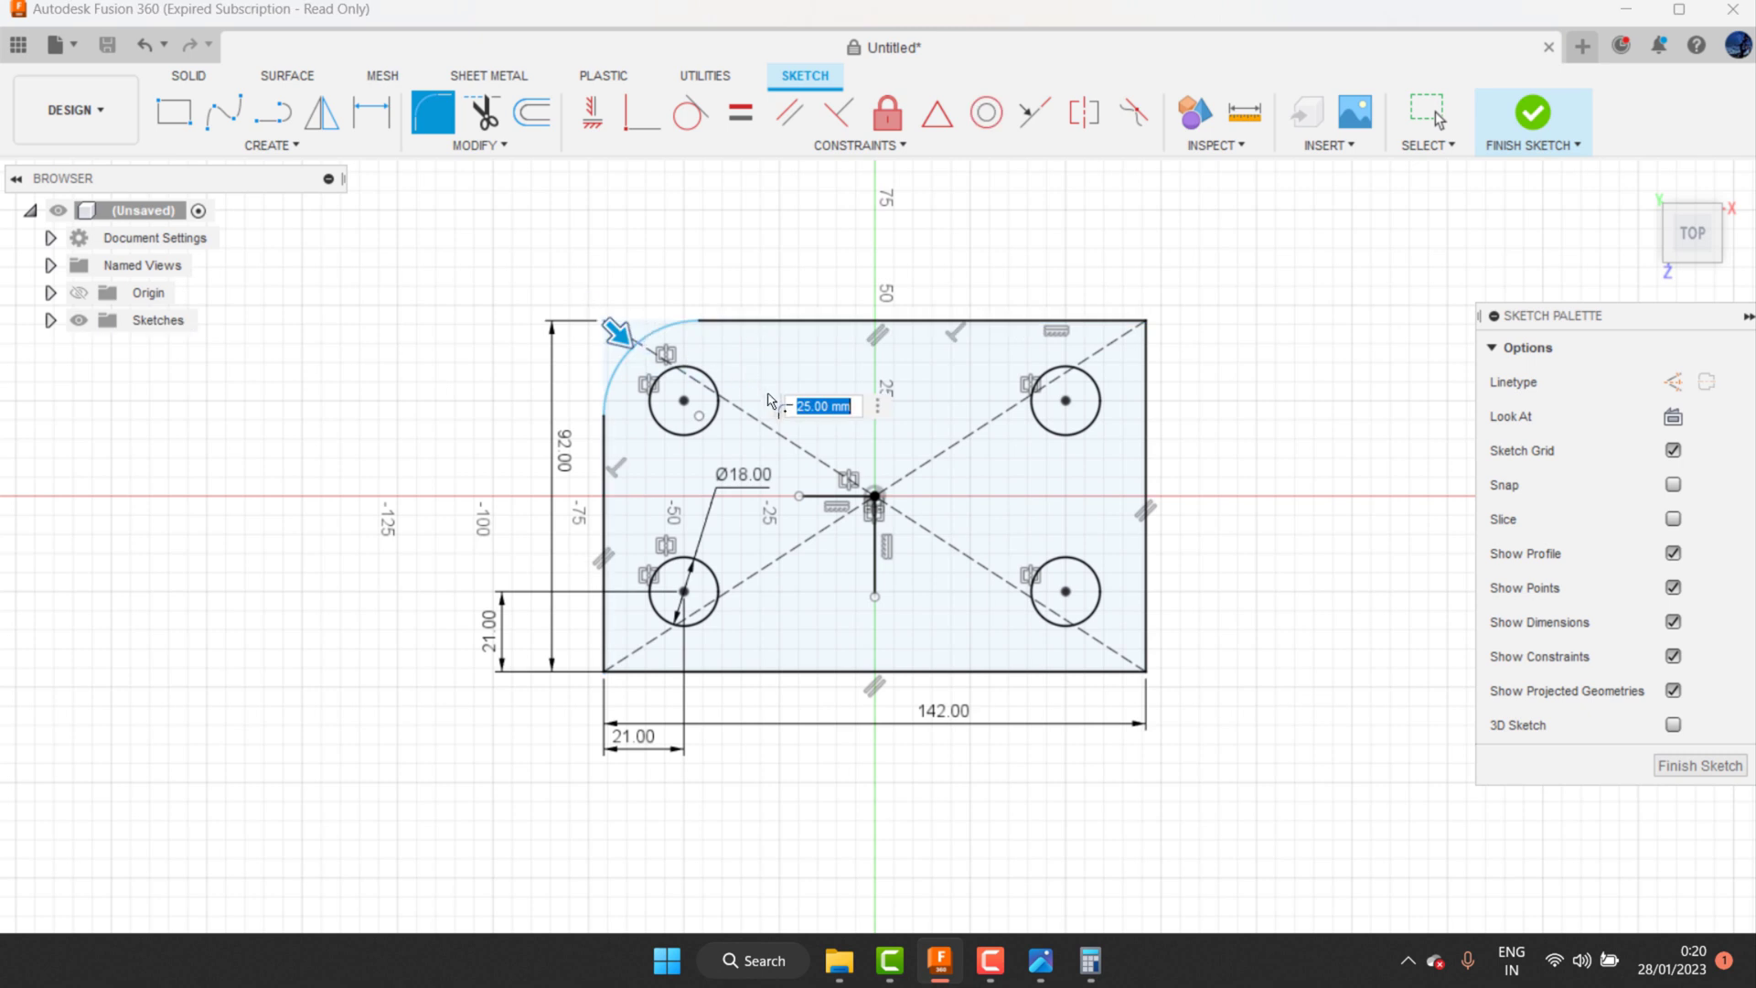
pyautogui.write('0')
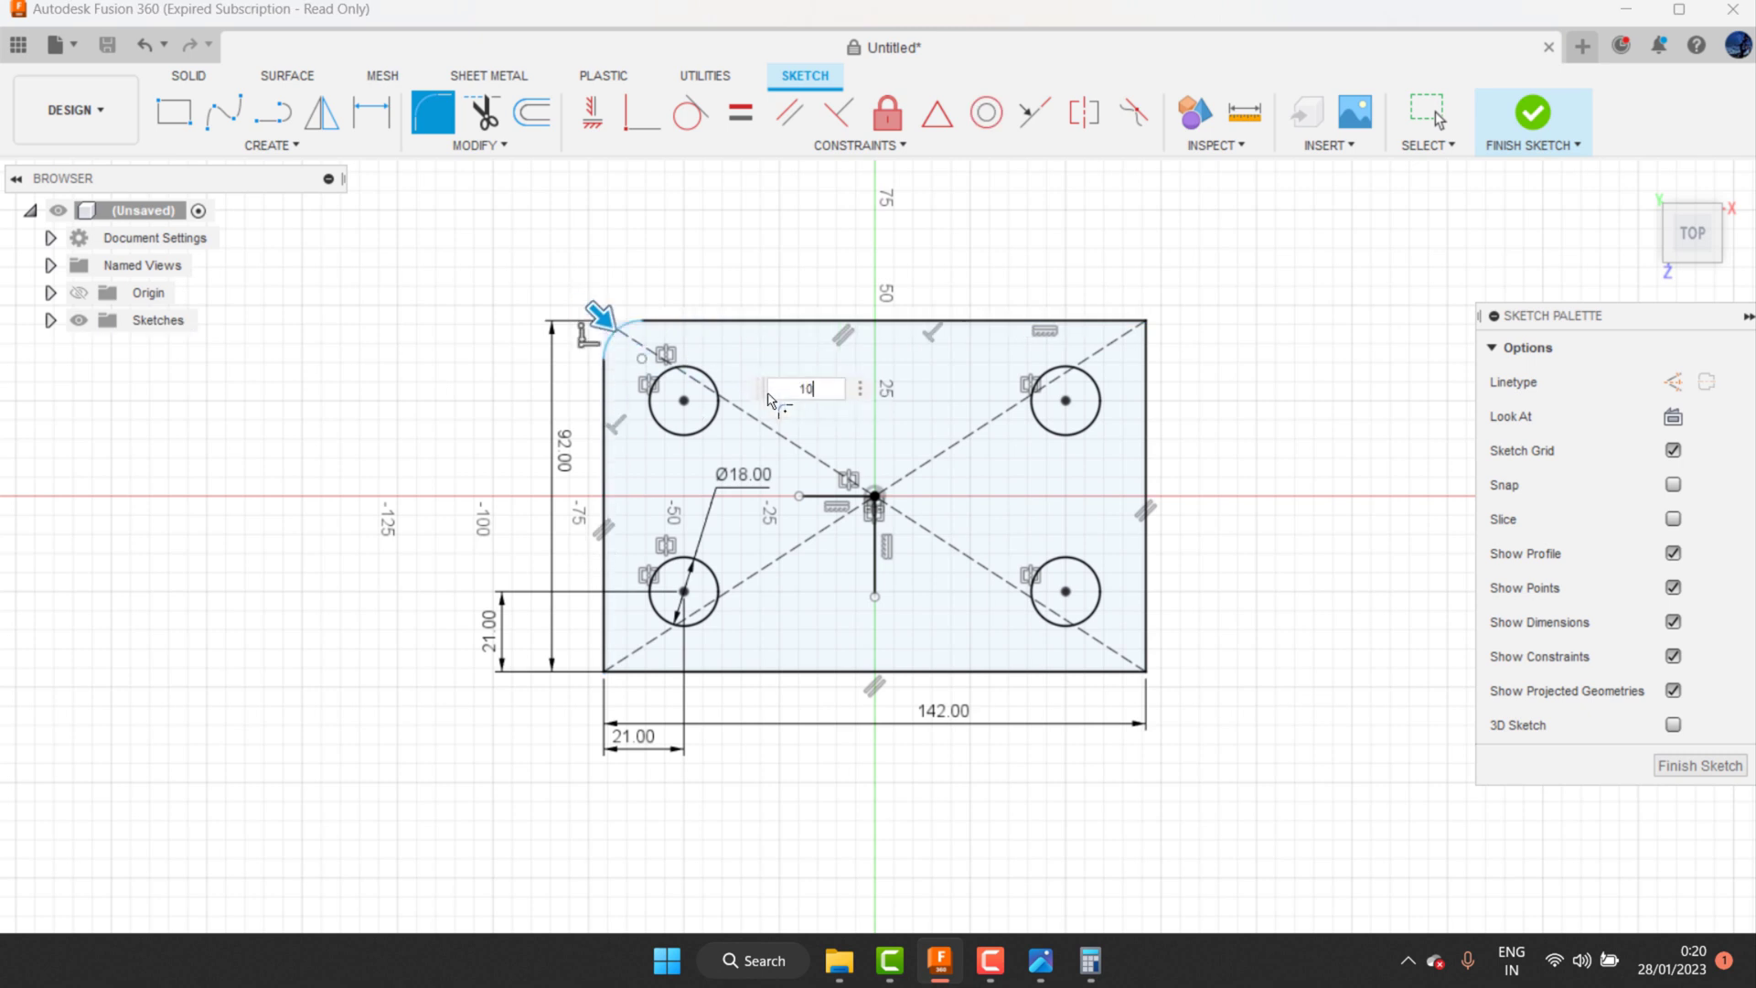
pyautogui.press('Return')
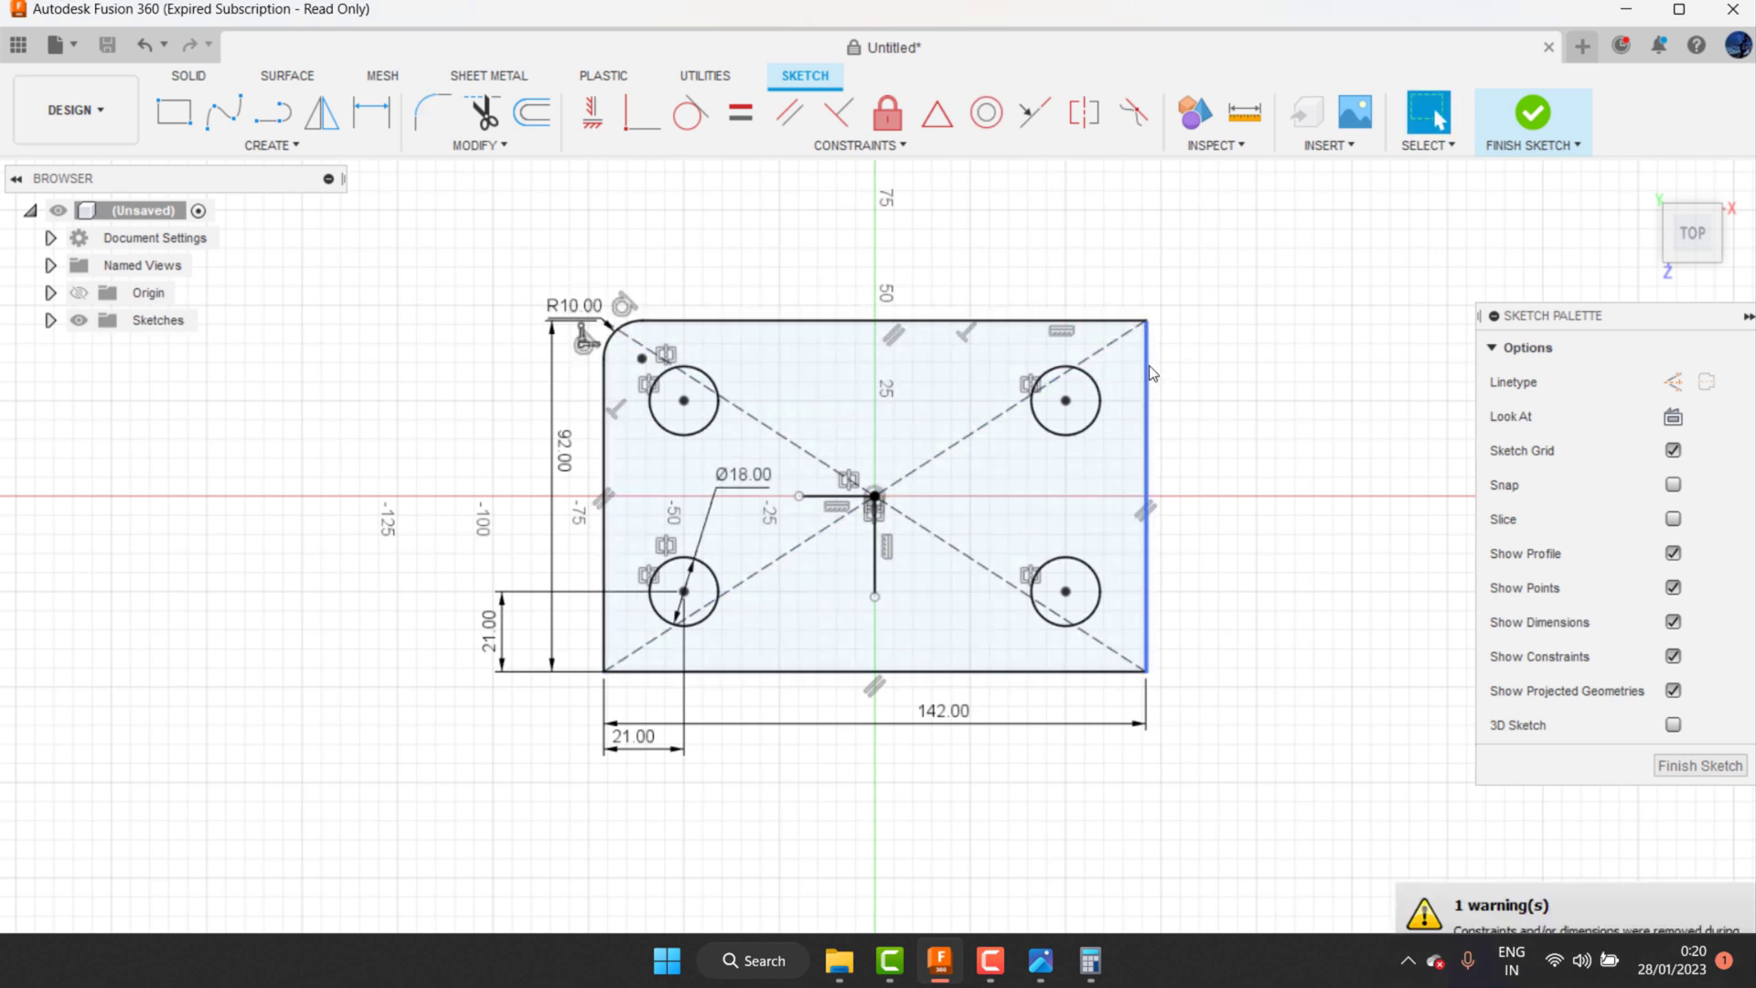
pyautogui.click(432, 112)
pyautogui.click(1146, 384)
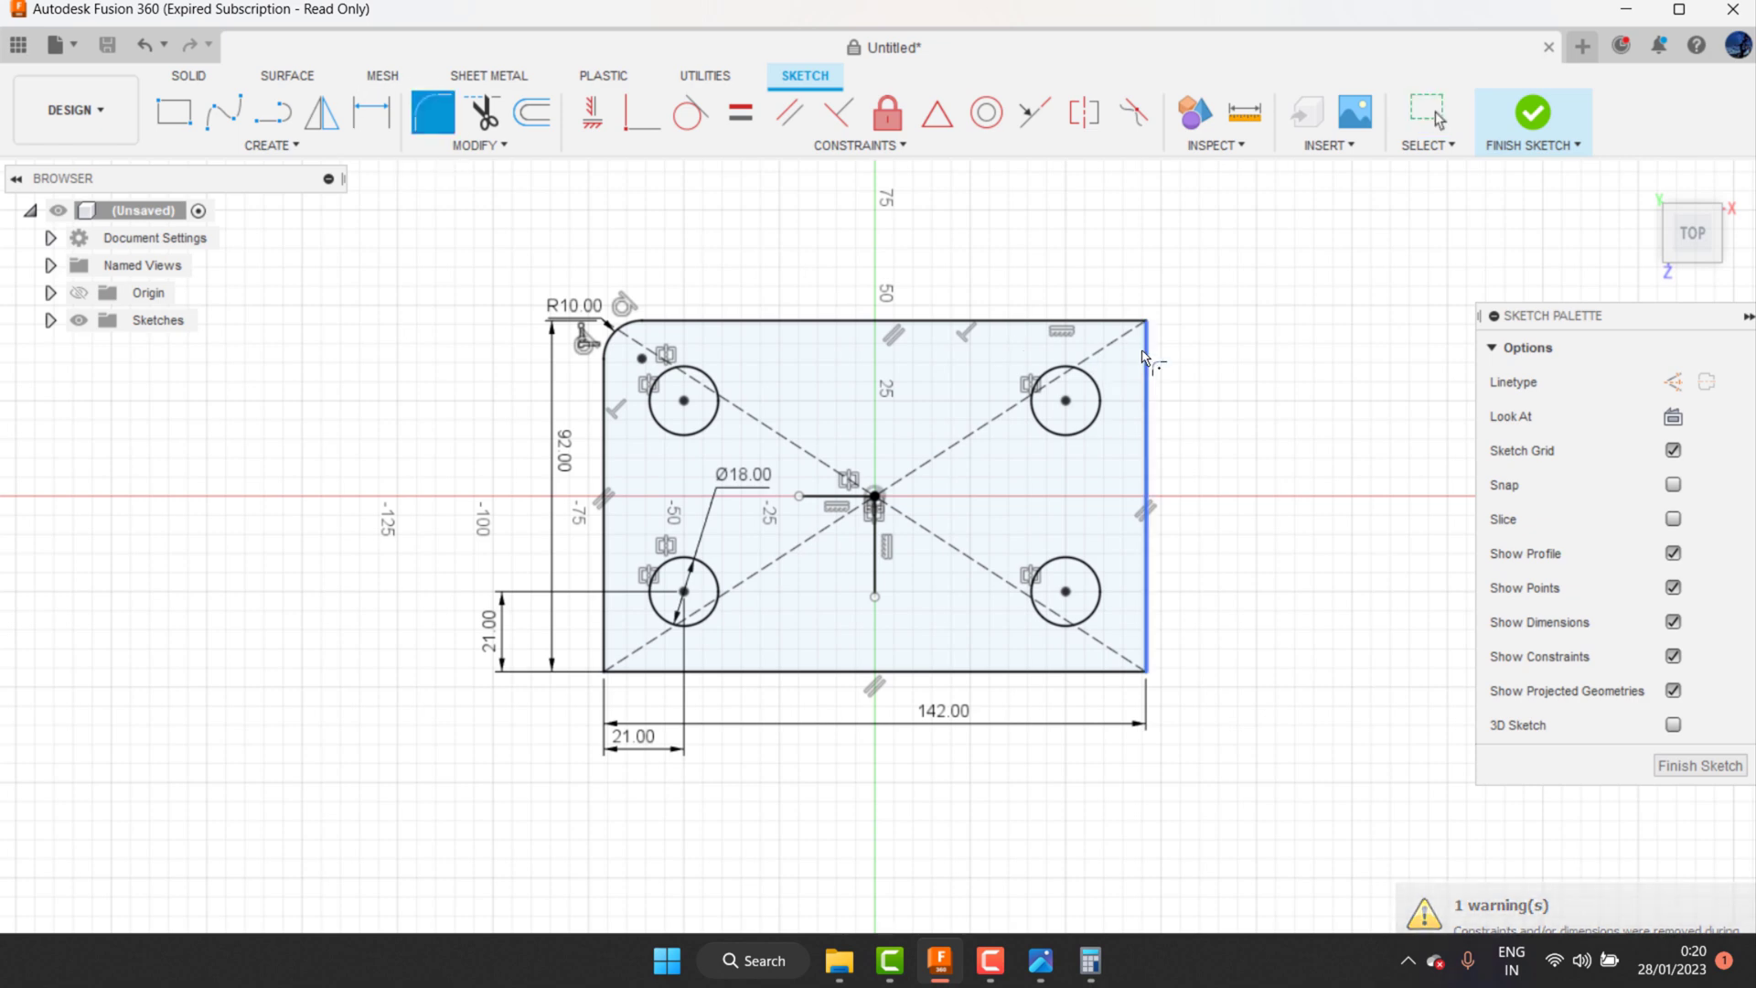
pyautogui.click(1096, 322)
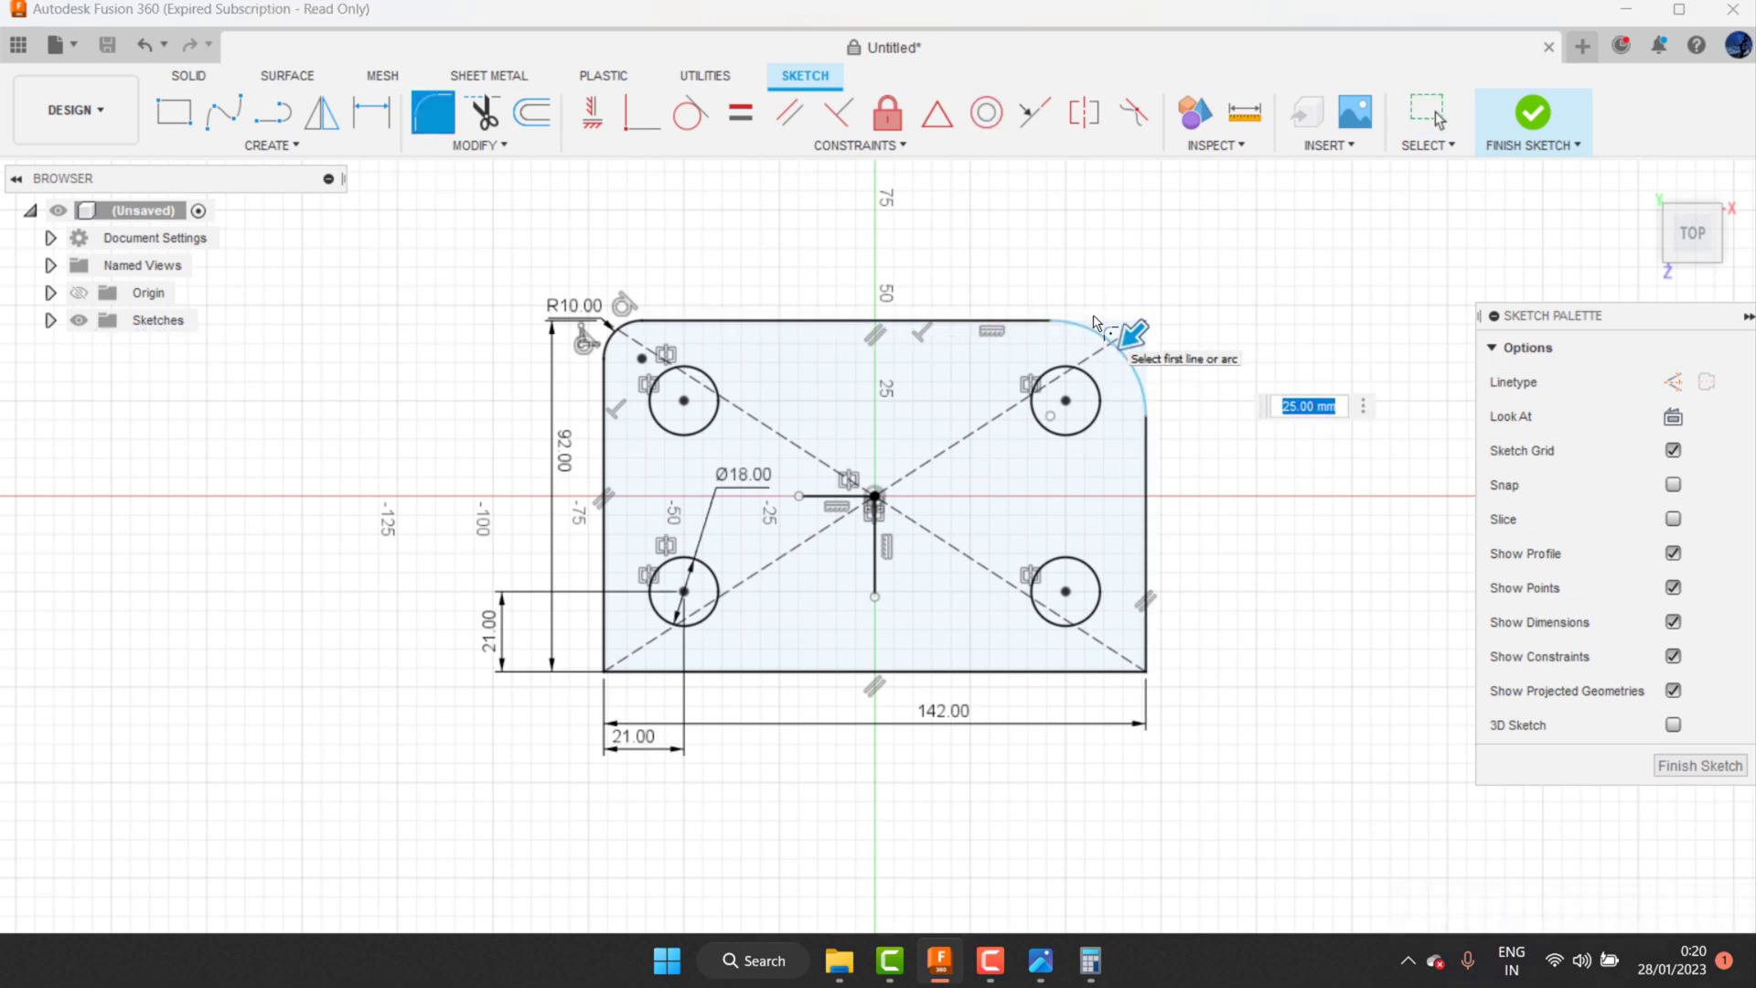
pyautogui.write('0')
pyautogui.press('Return')
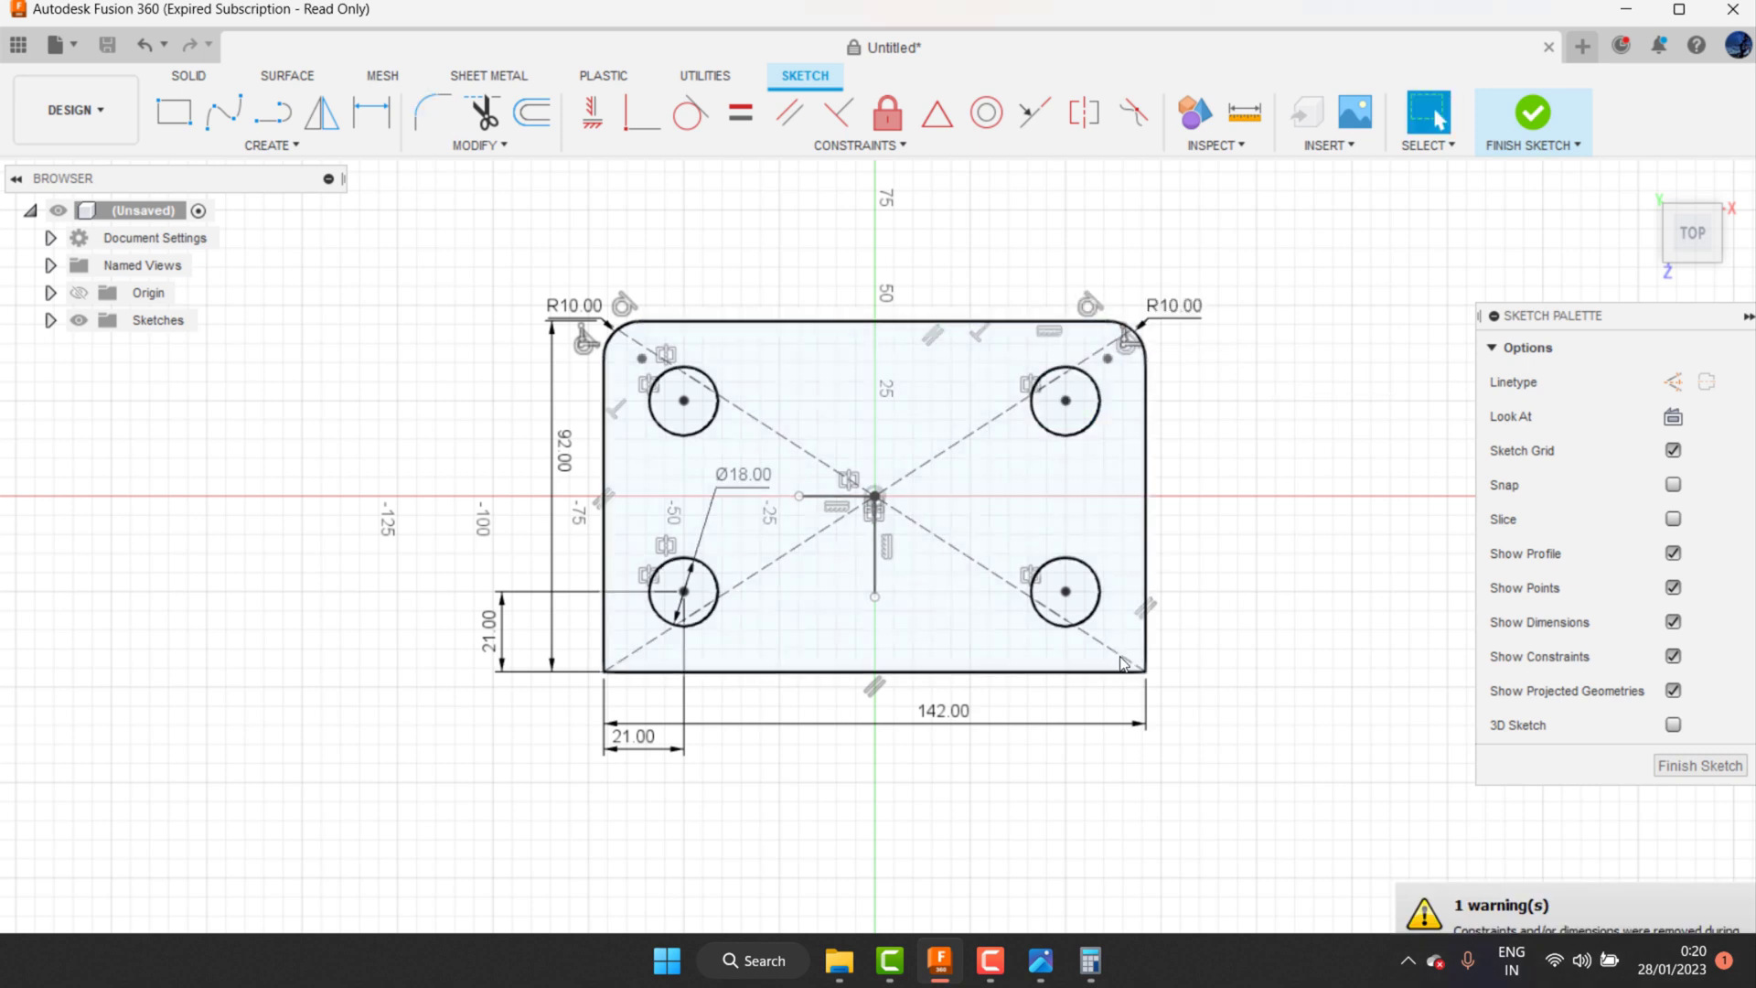
# Step: Fillet the bottom-right and bottom-left plate corners with a 10 mm radius
pyautogui.click(433, 112)
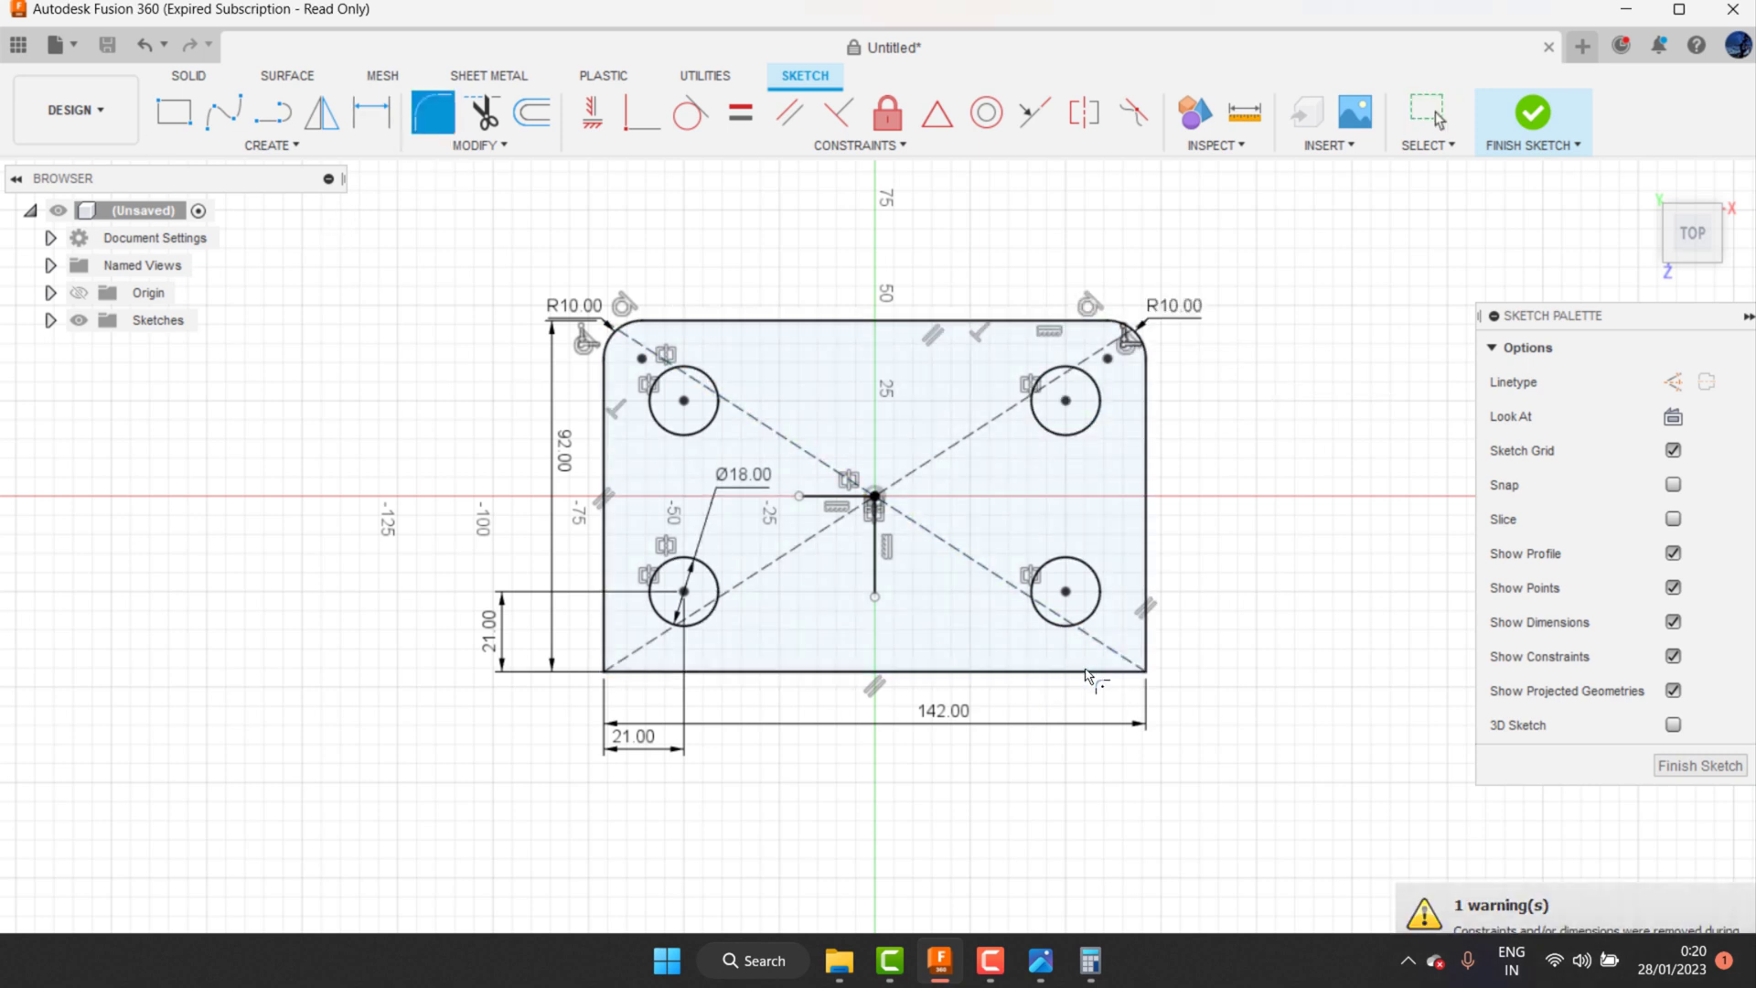
pyautogui.click(1116, 674)
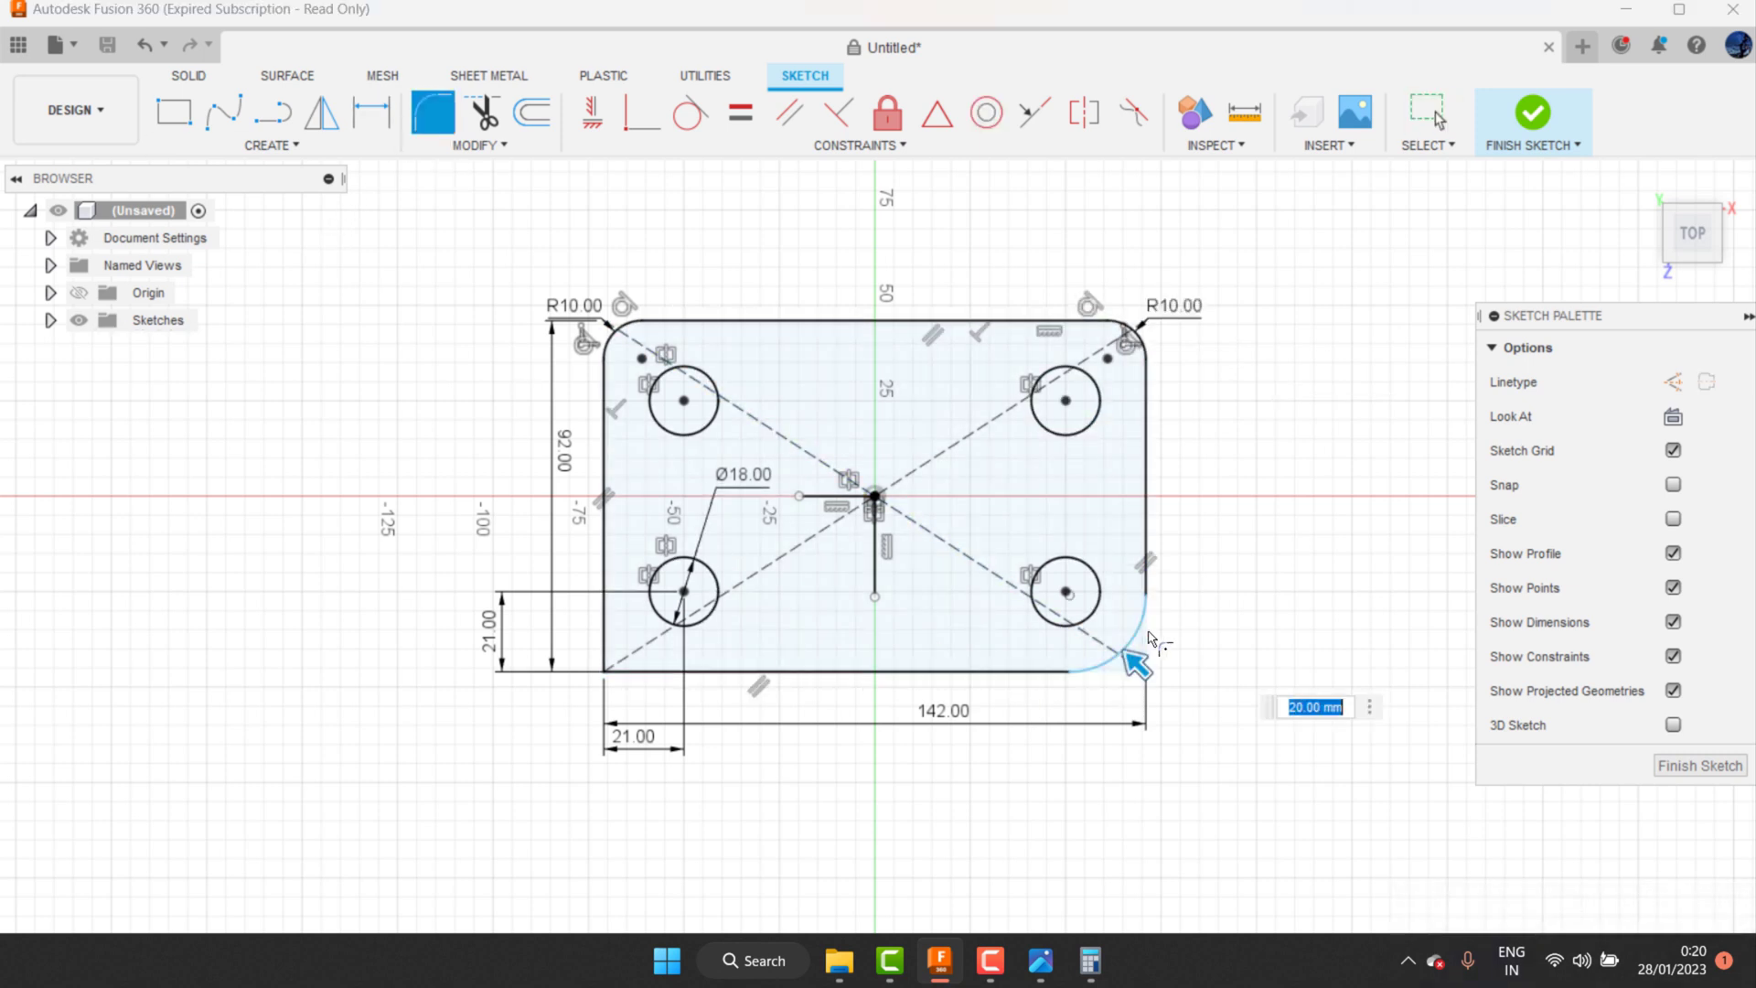
pyautogui.click(1146, 635)
pyautogui.write('0')
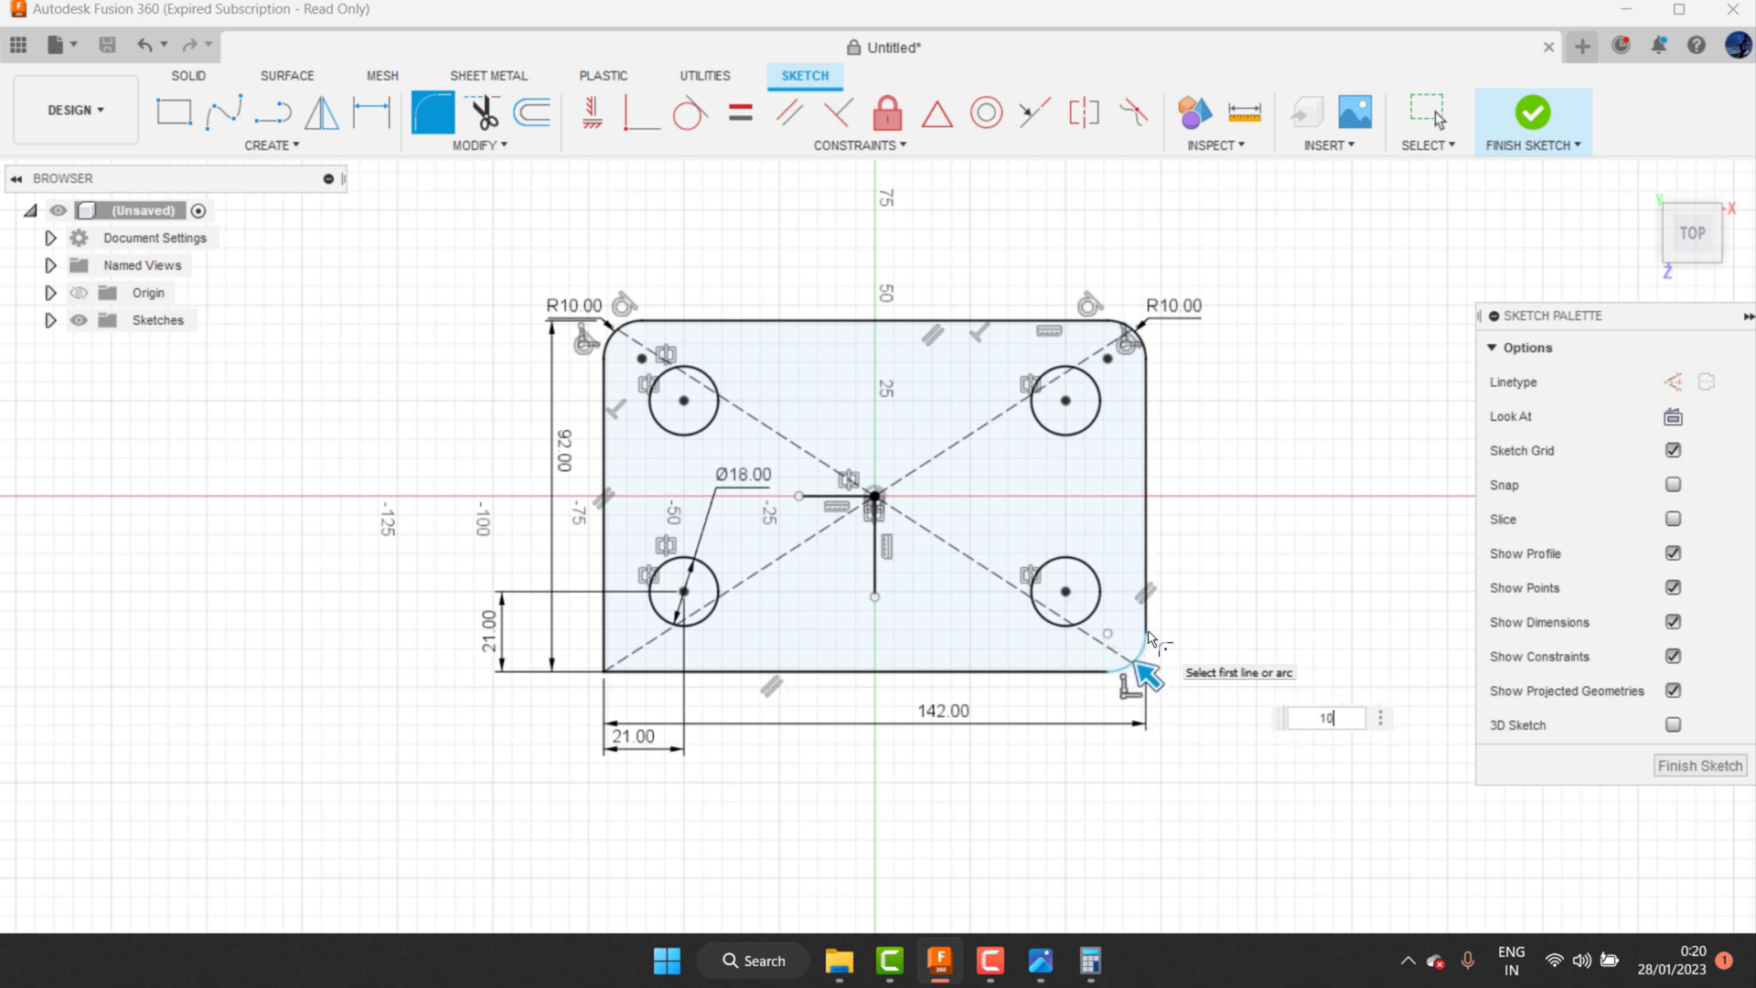
pyautogui.press('Return')
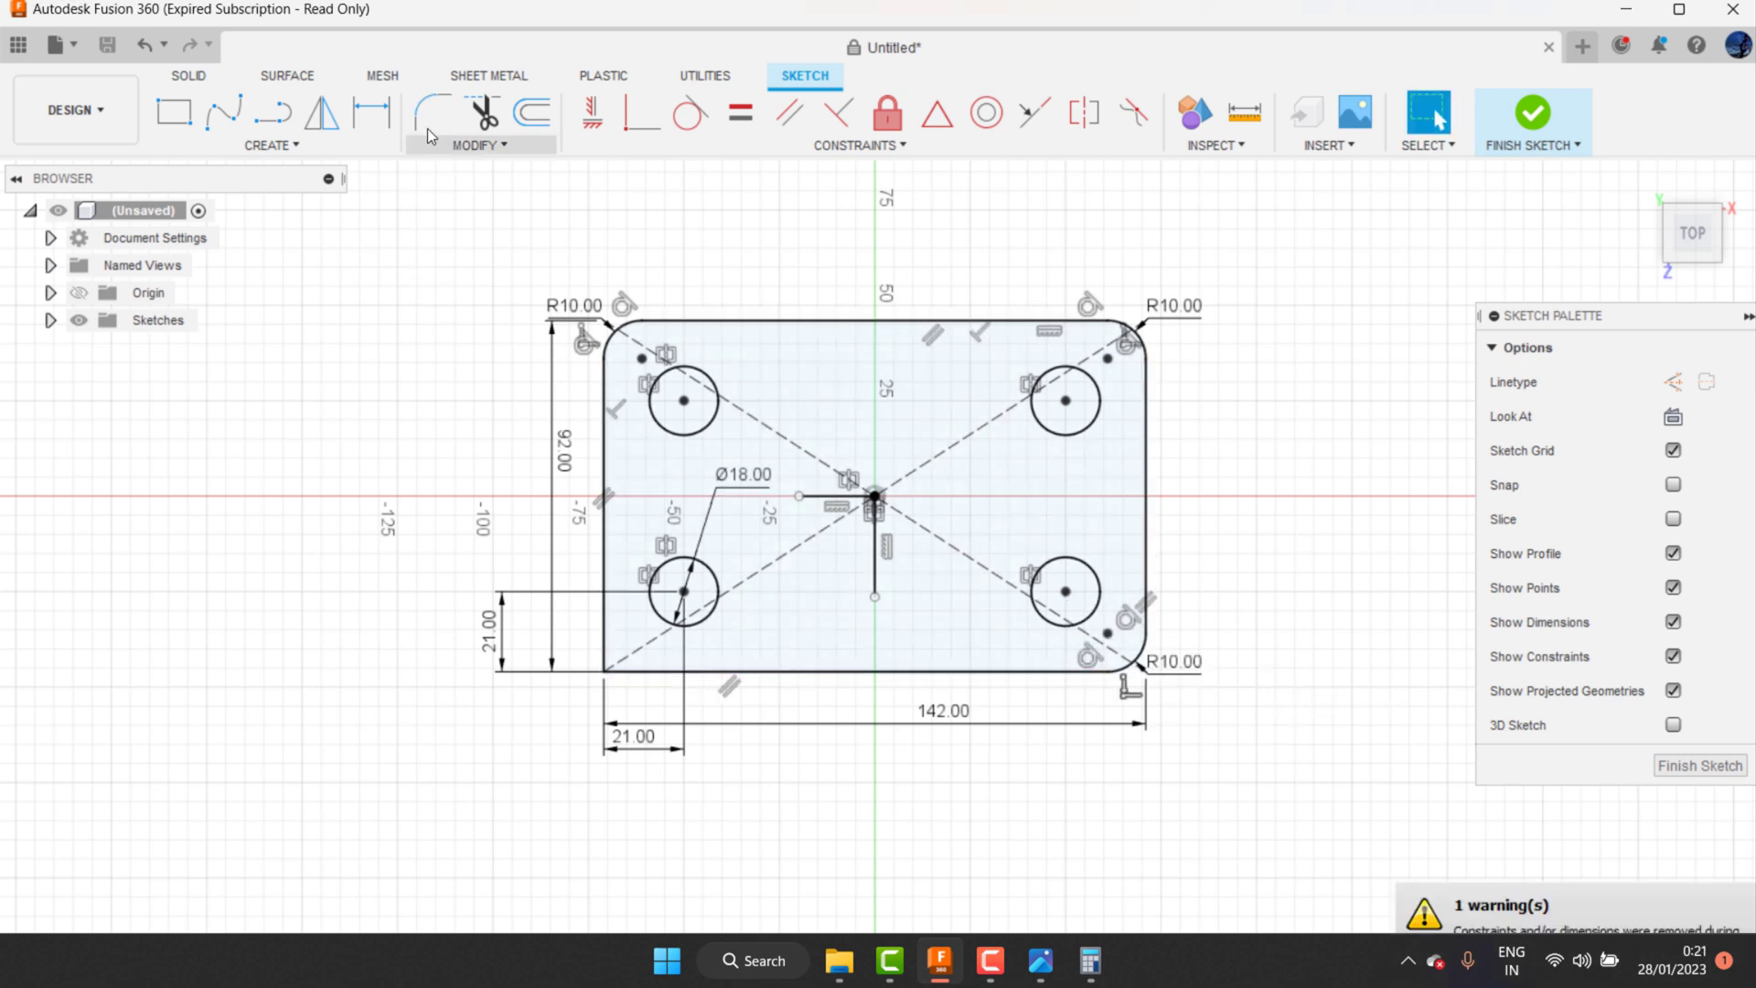
pyautogui.click(611, 671)
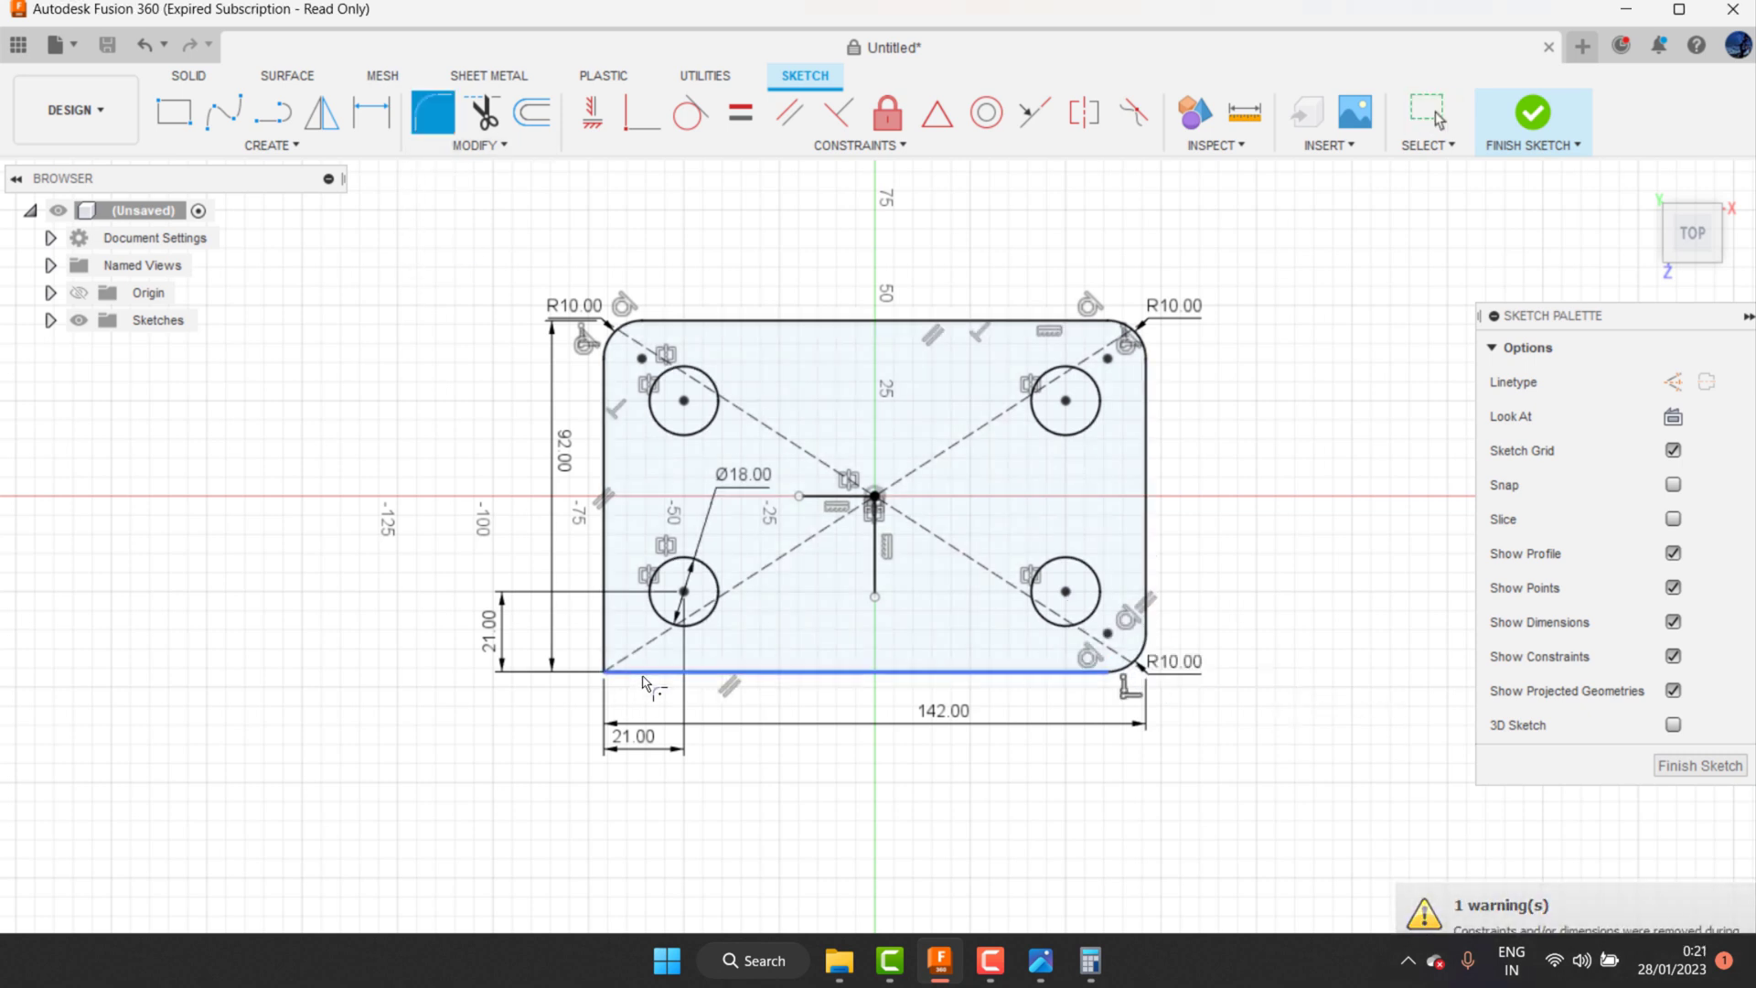
pyautogui.click(604, 627)
pyautogui.write('10')
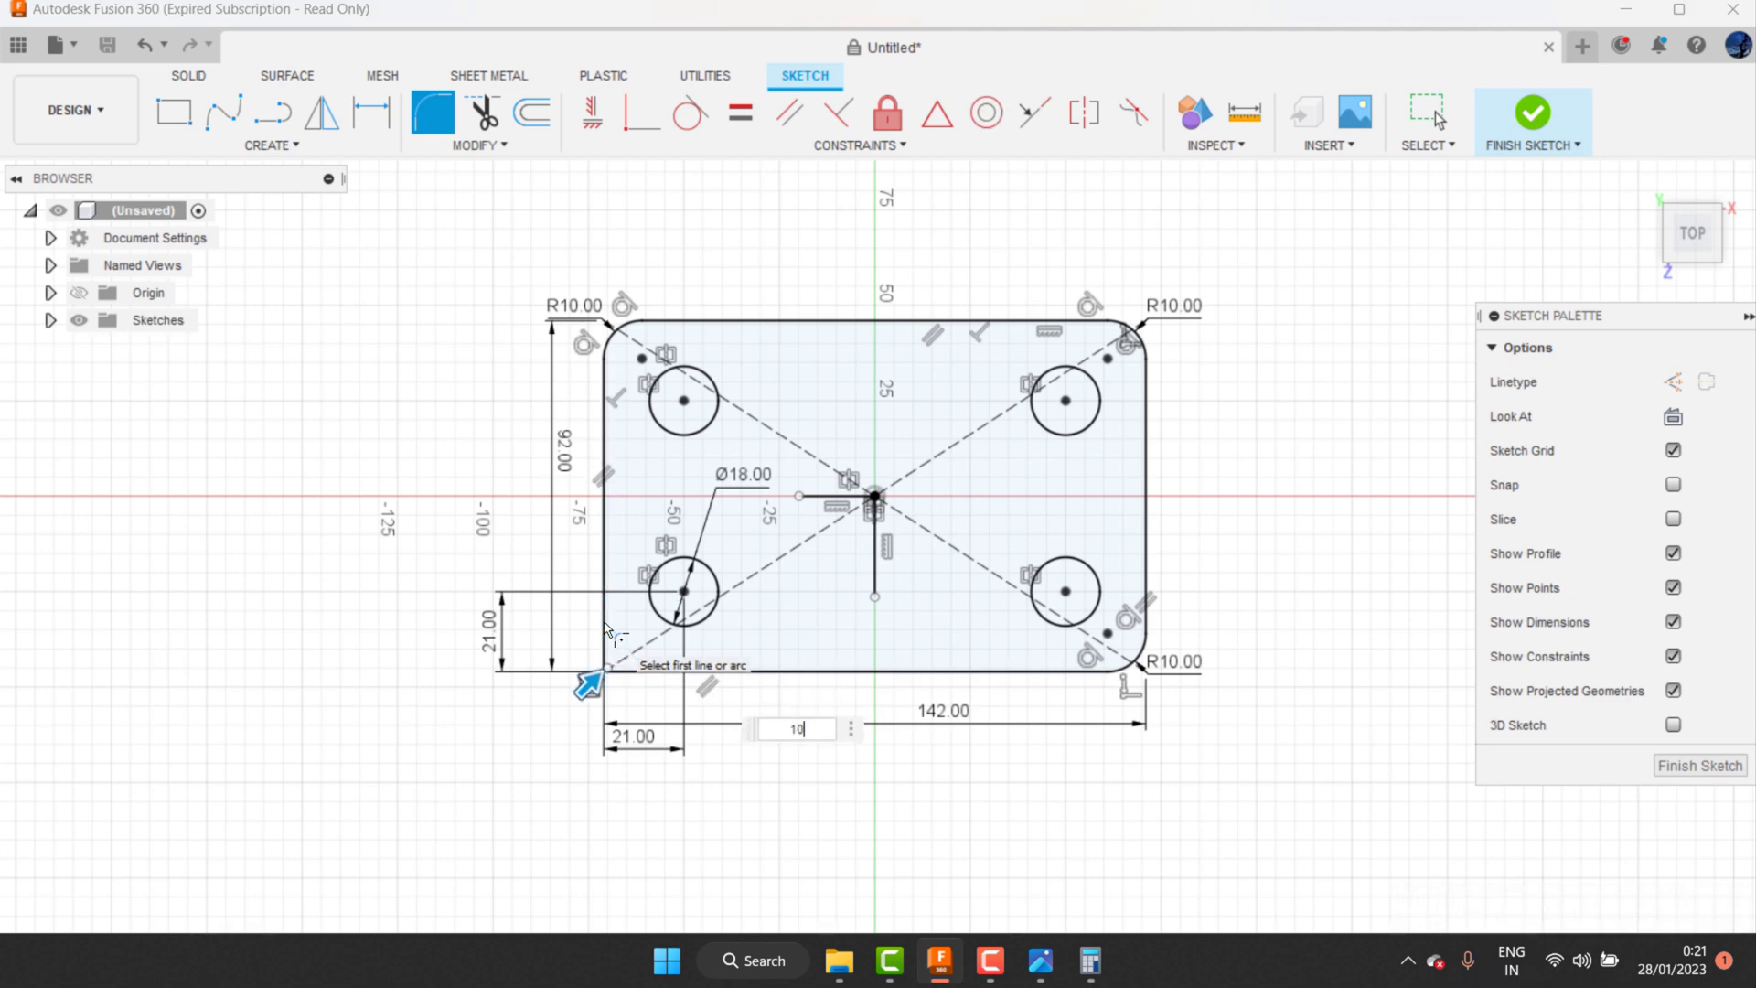
pyautogui.press('Return')
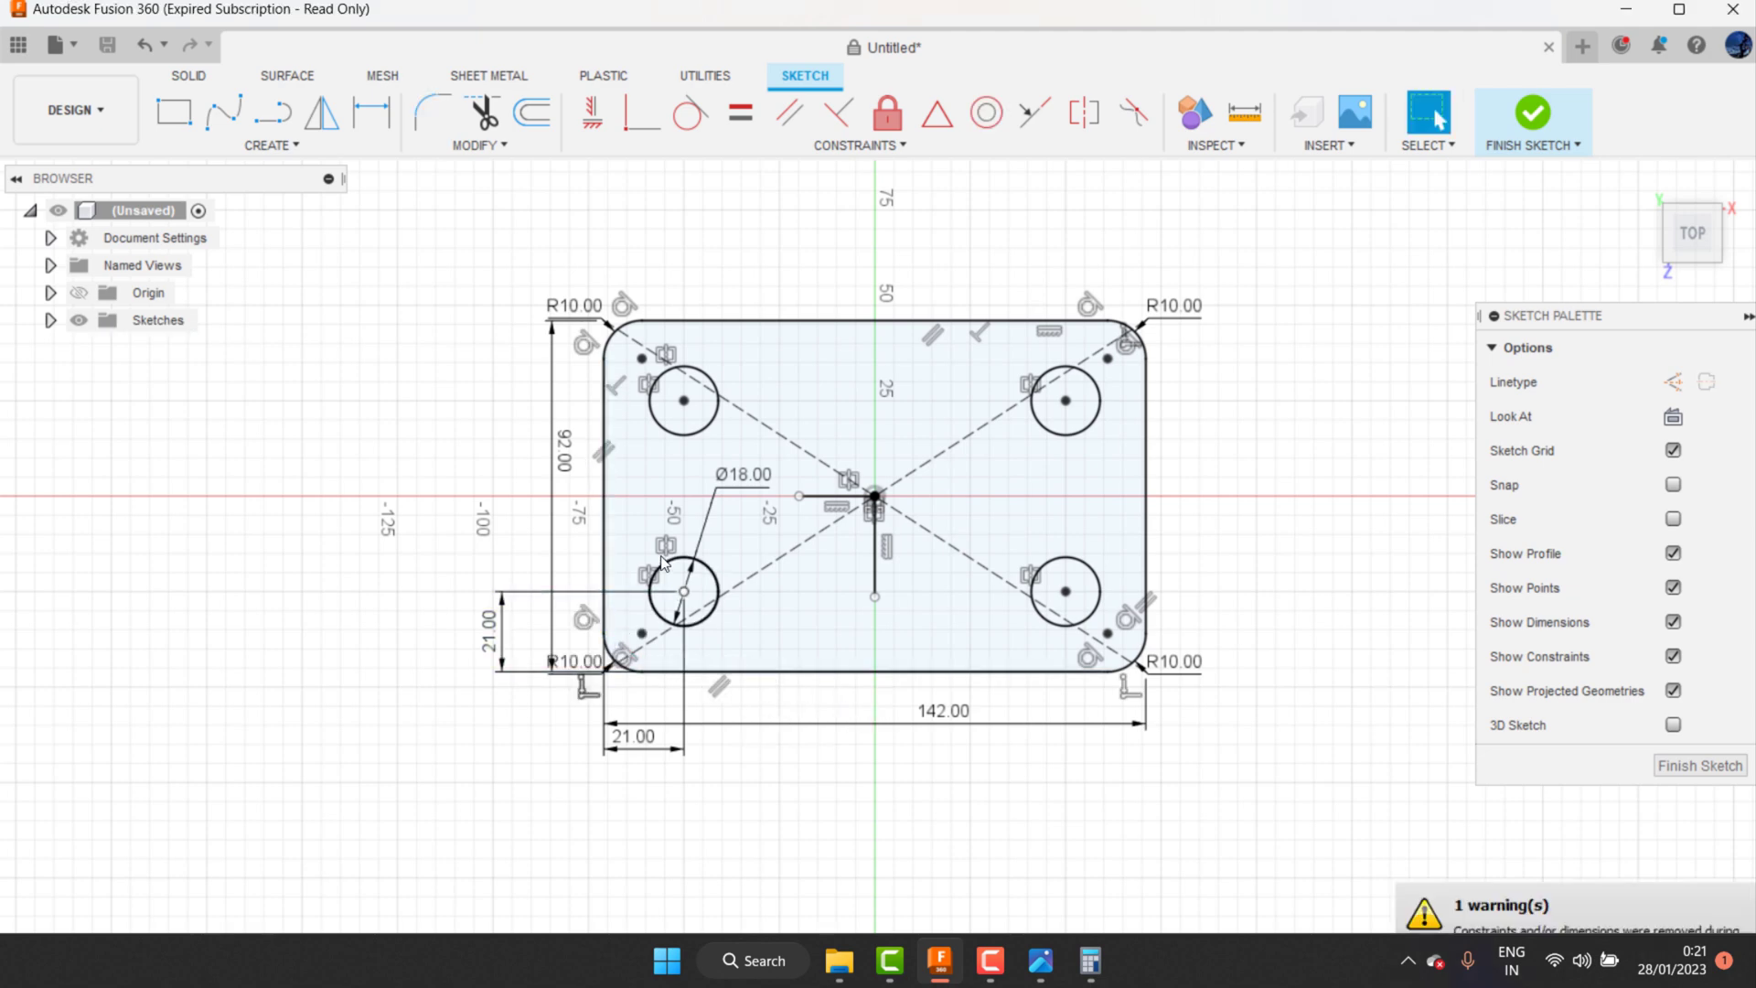
pyautogui.scroll(-1, 611, 599)
pyautogui.scroll(1, 935, 697)
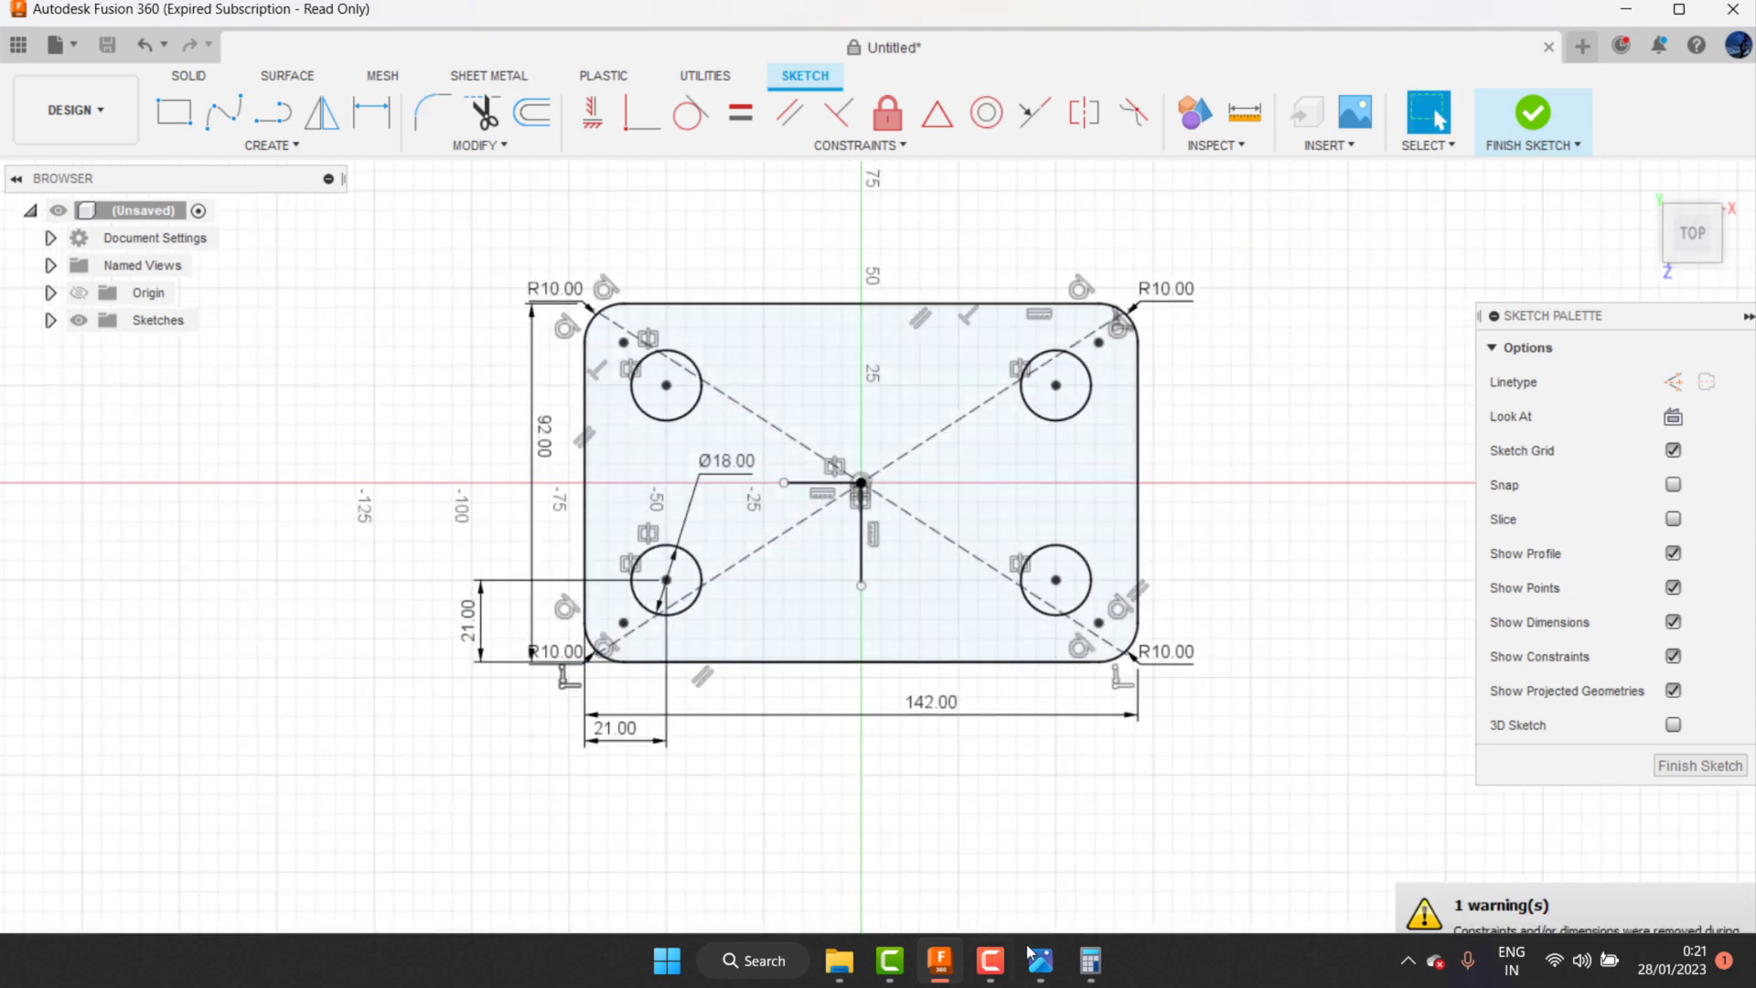
pyautogui.rightClick(861, 562)
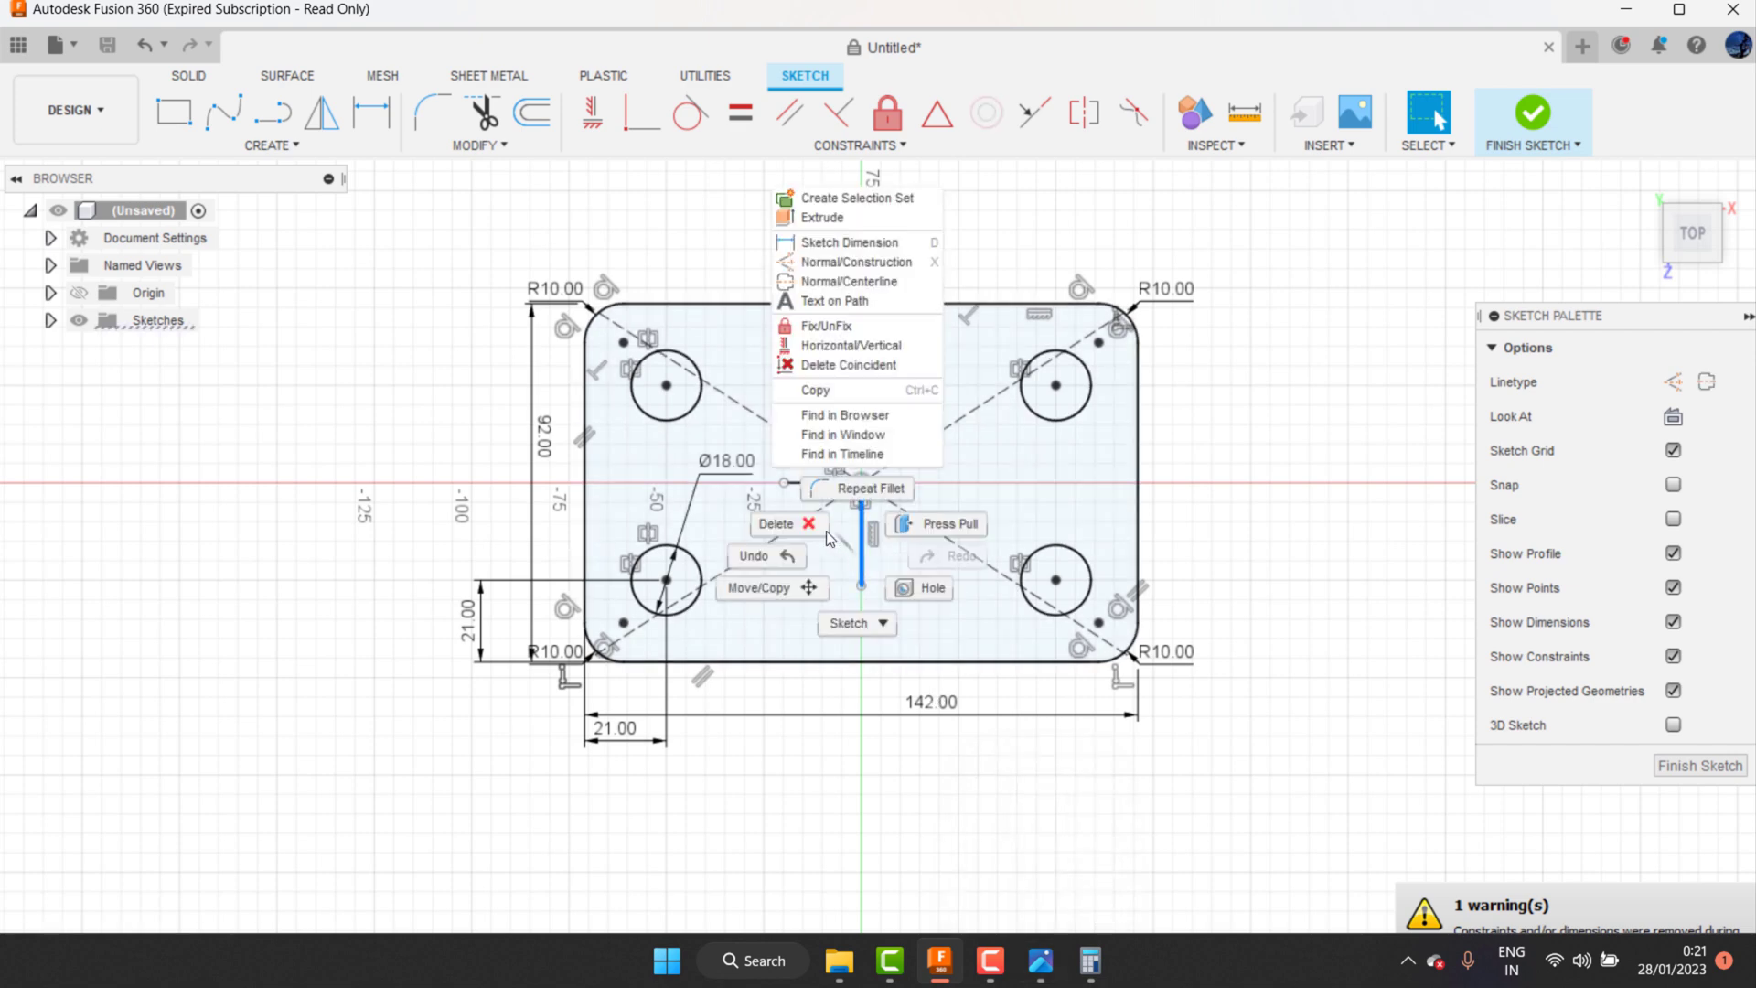
# Step: Delete the short vertical and horizontal mirror-axis lines, leaving the diagonal construction lines
pyautogui.click(830, 537)
pyautogui.rightClick(862, 547)
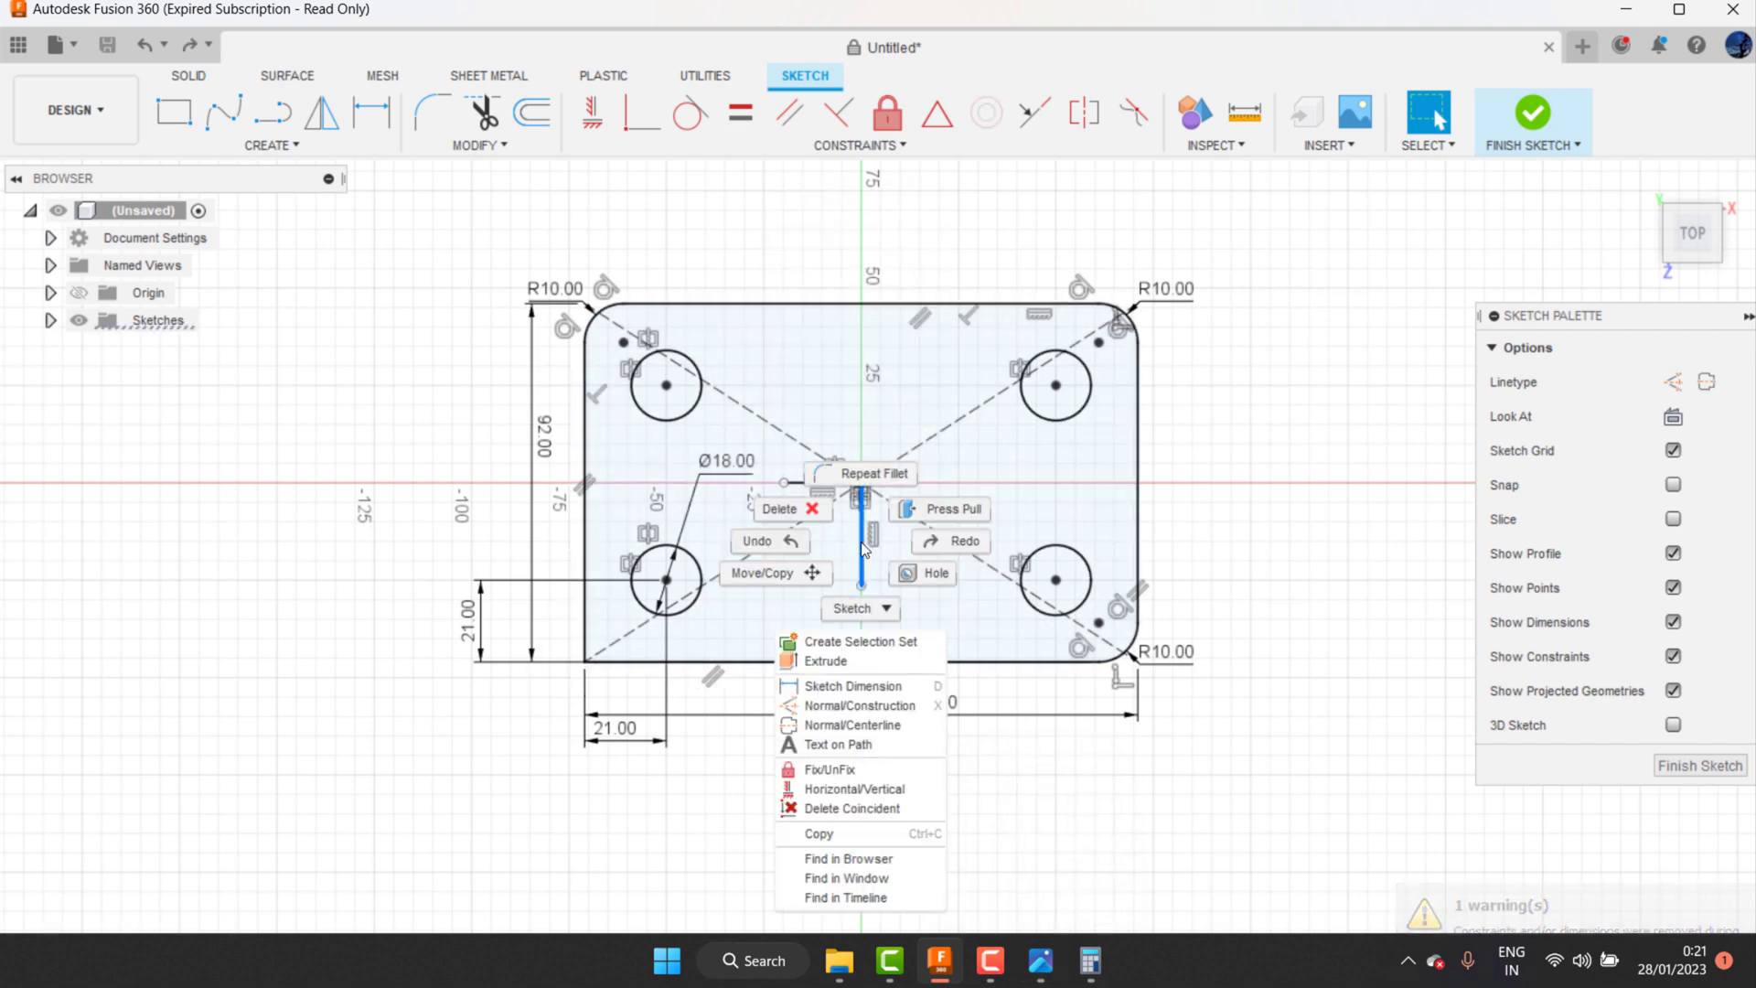
pyautogui.click(779, 509)
pyautogui.rightClick(804, 485)
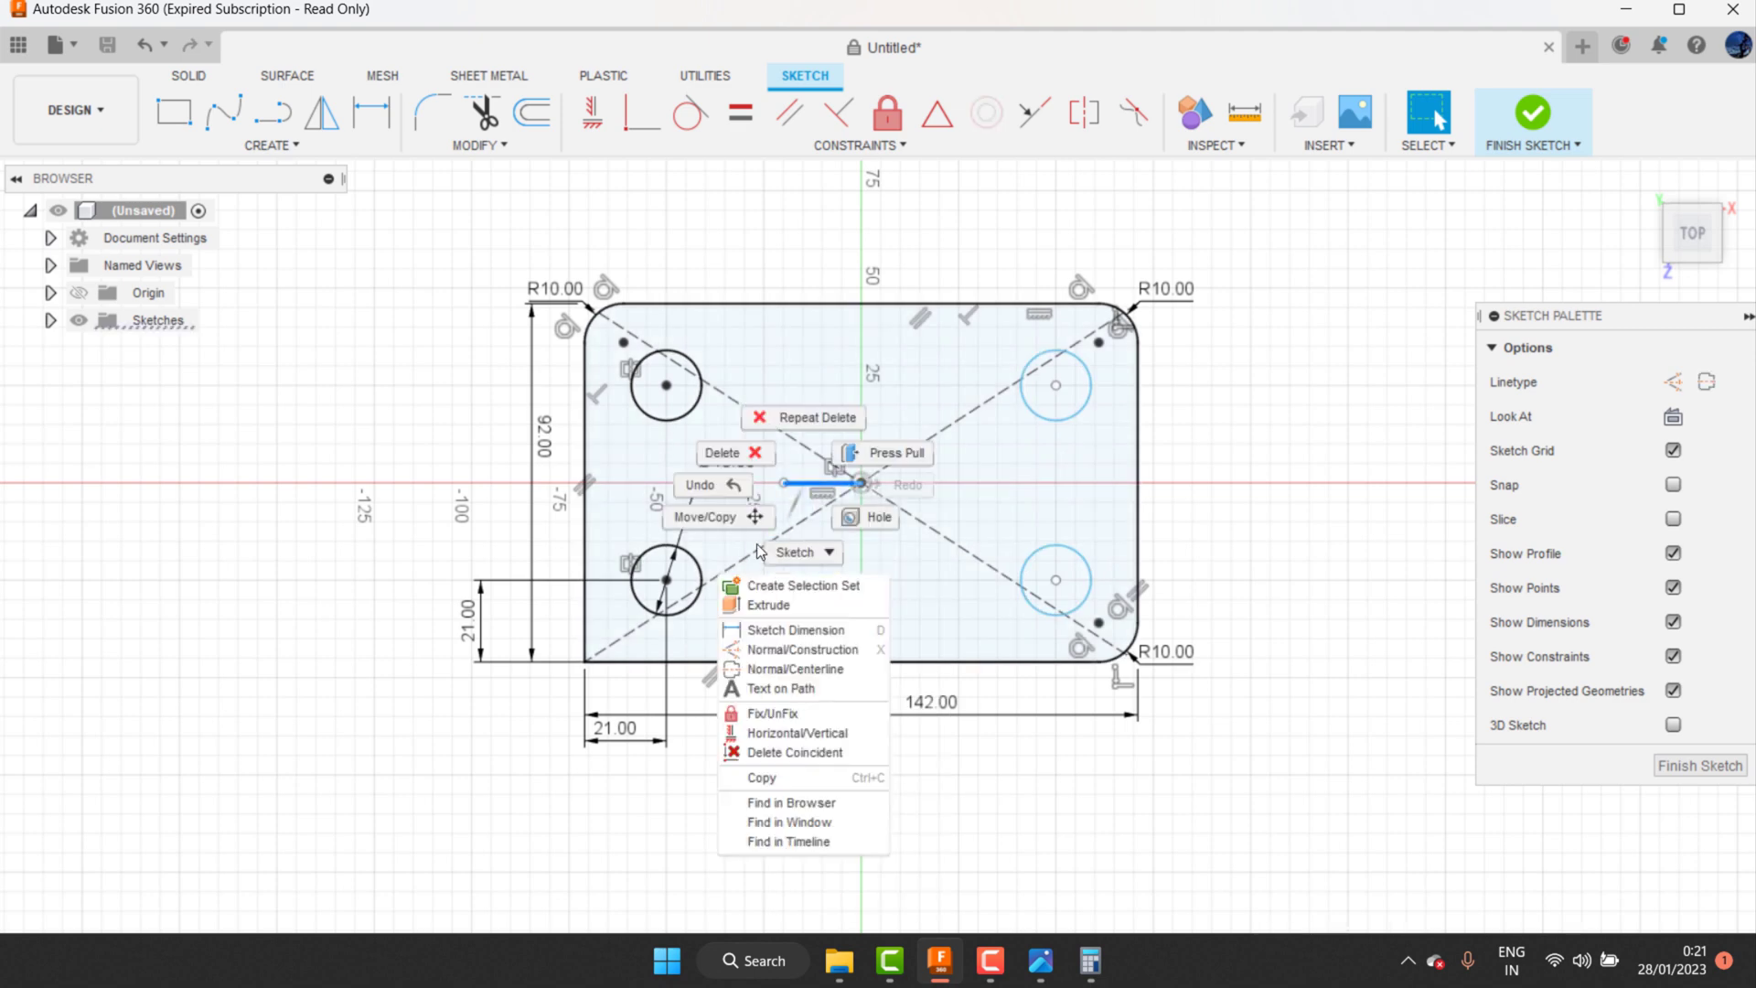
pyautogui.click(721, 452)
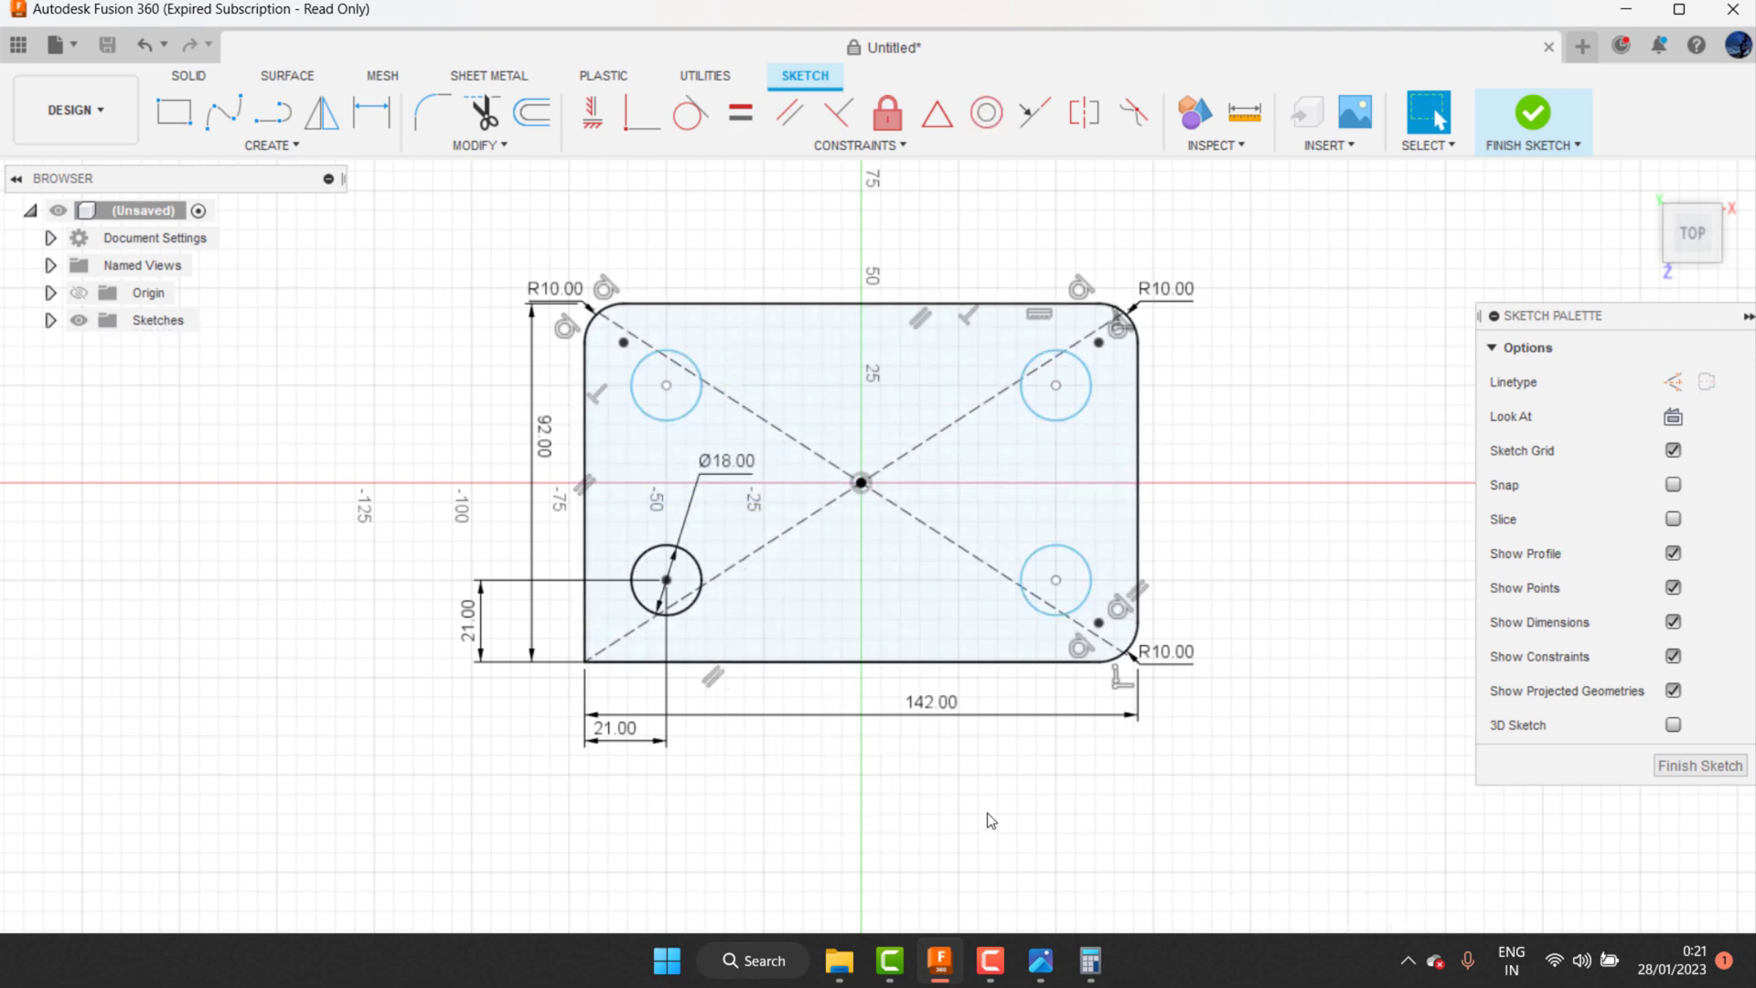
# Step: Review the bracket's reference drawing dimensions, then return to the sketch
pyautogui.click(1042, 962)
pyautogui.scroll(-3, 1231, 528)
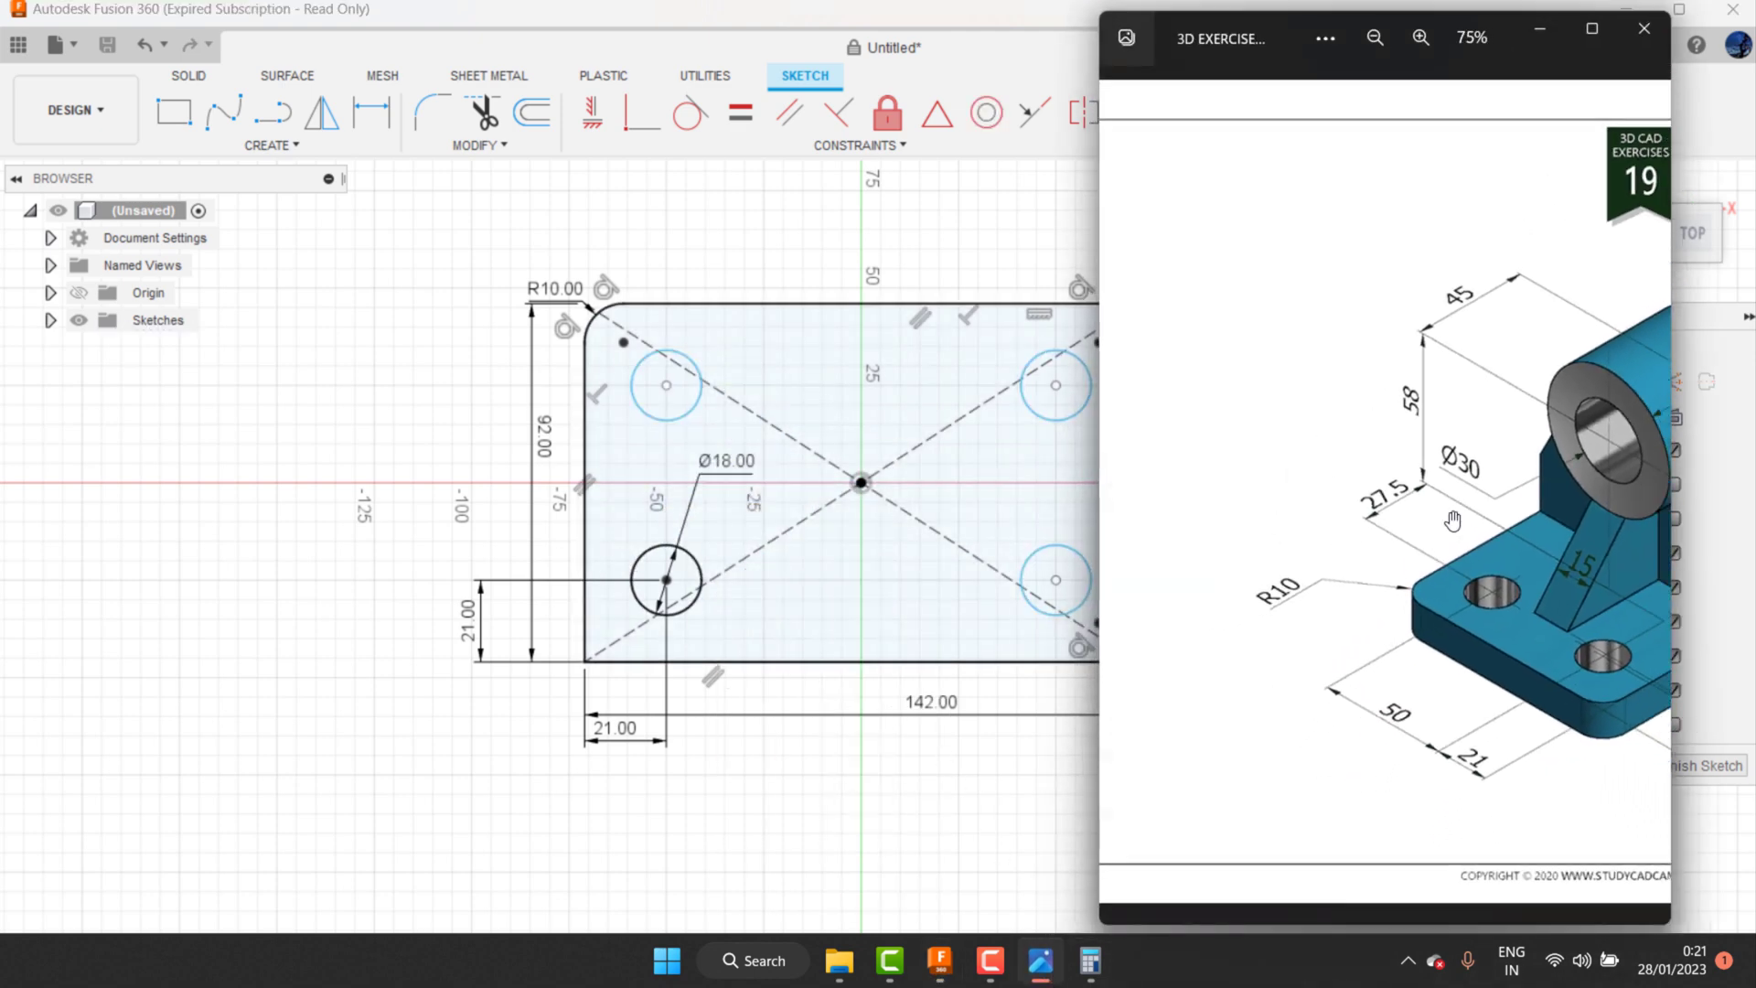
pyautogui.moveTo(1344, 574); pyautogui.dragTo(1241, 555)
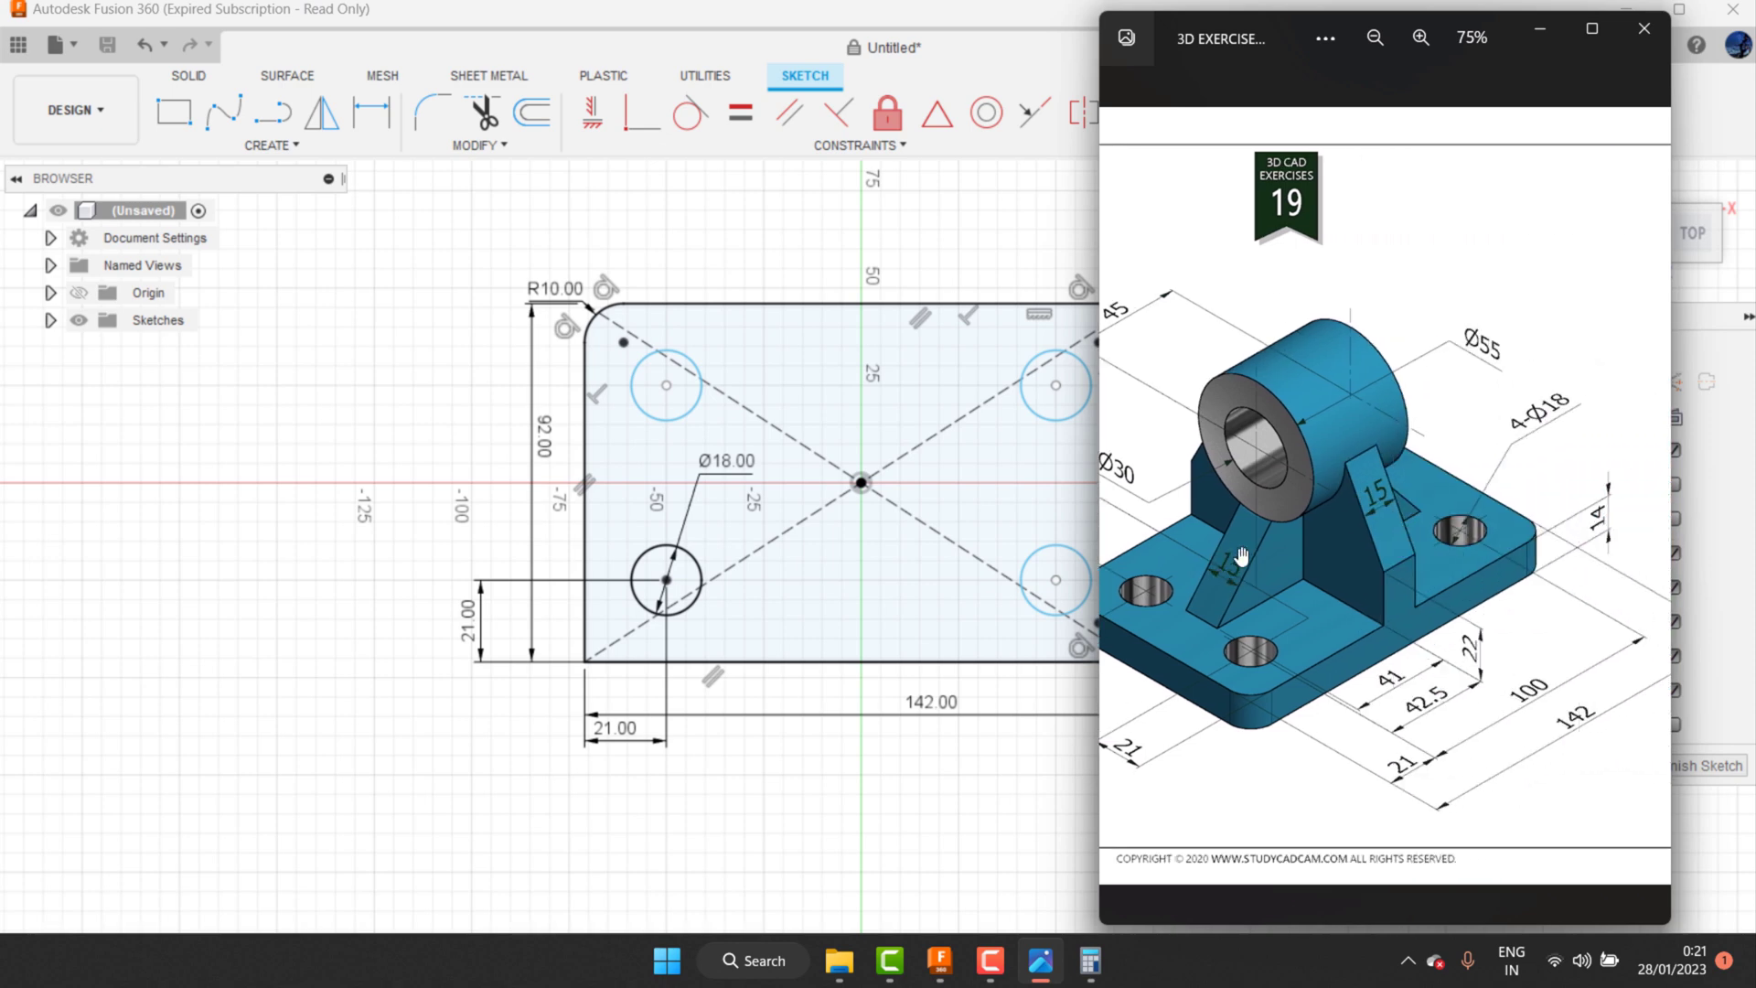
pyautogui.scroll(2, 1533, 513)
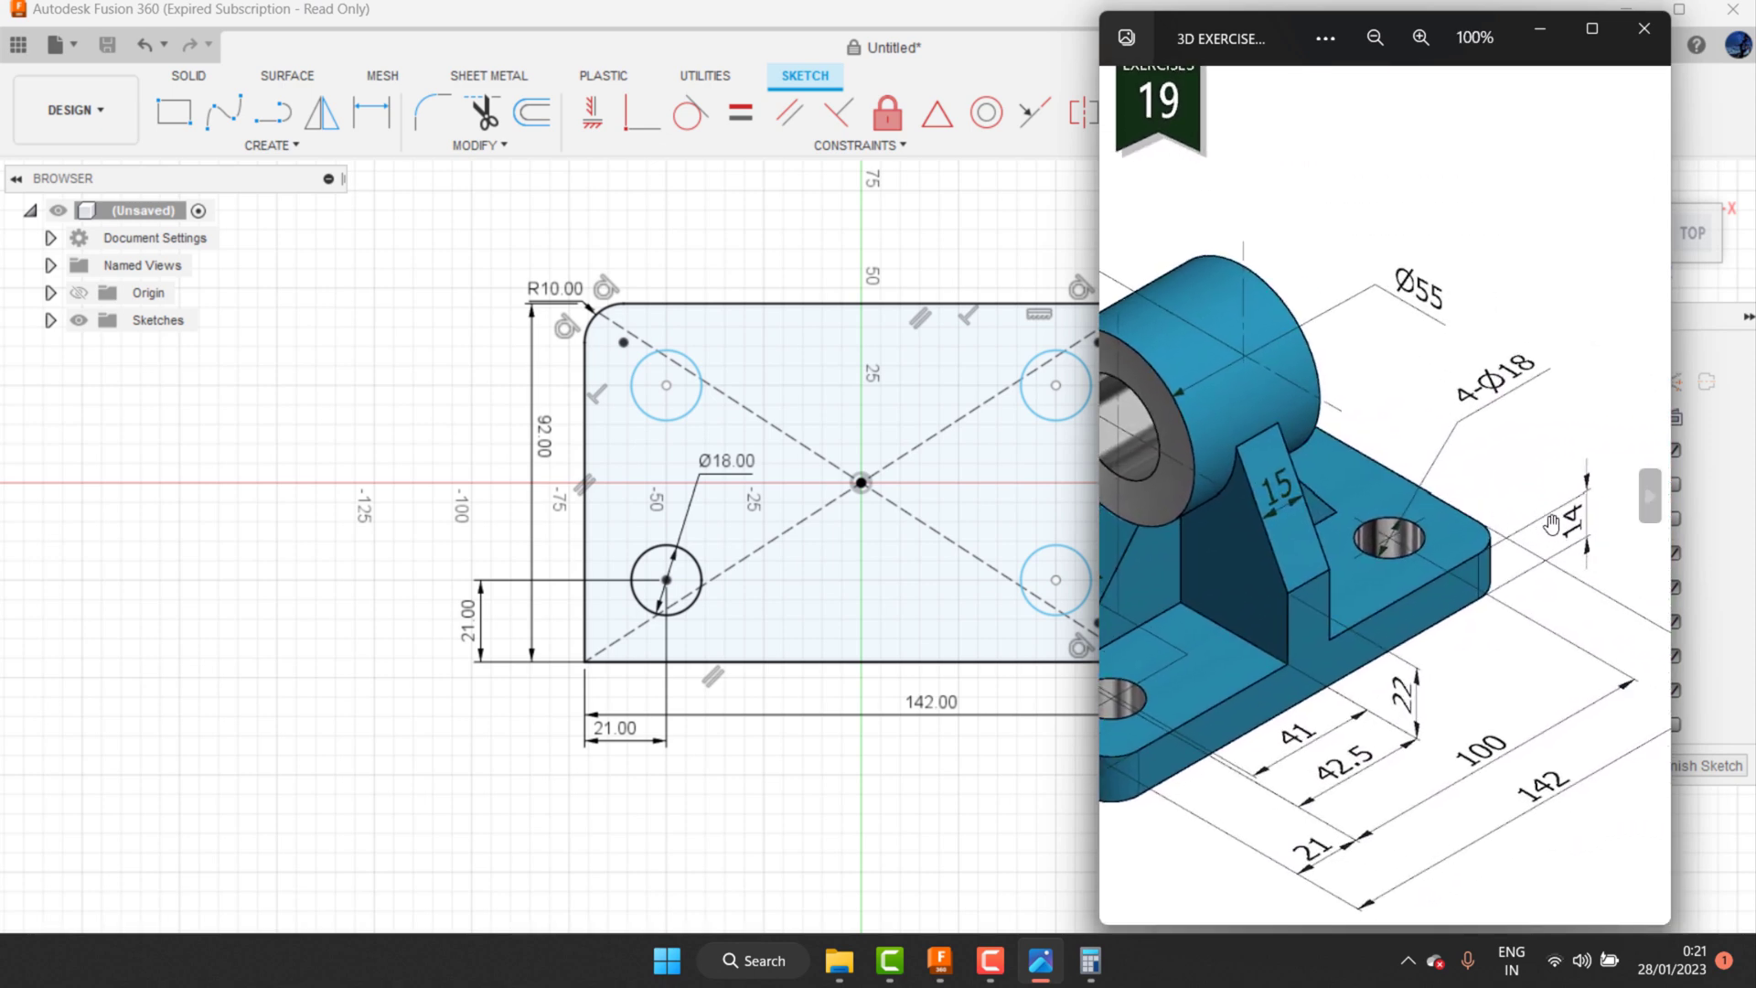
pyautogui.click(1539, 28)
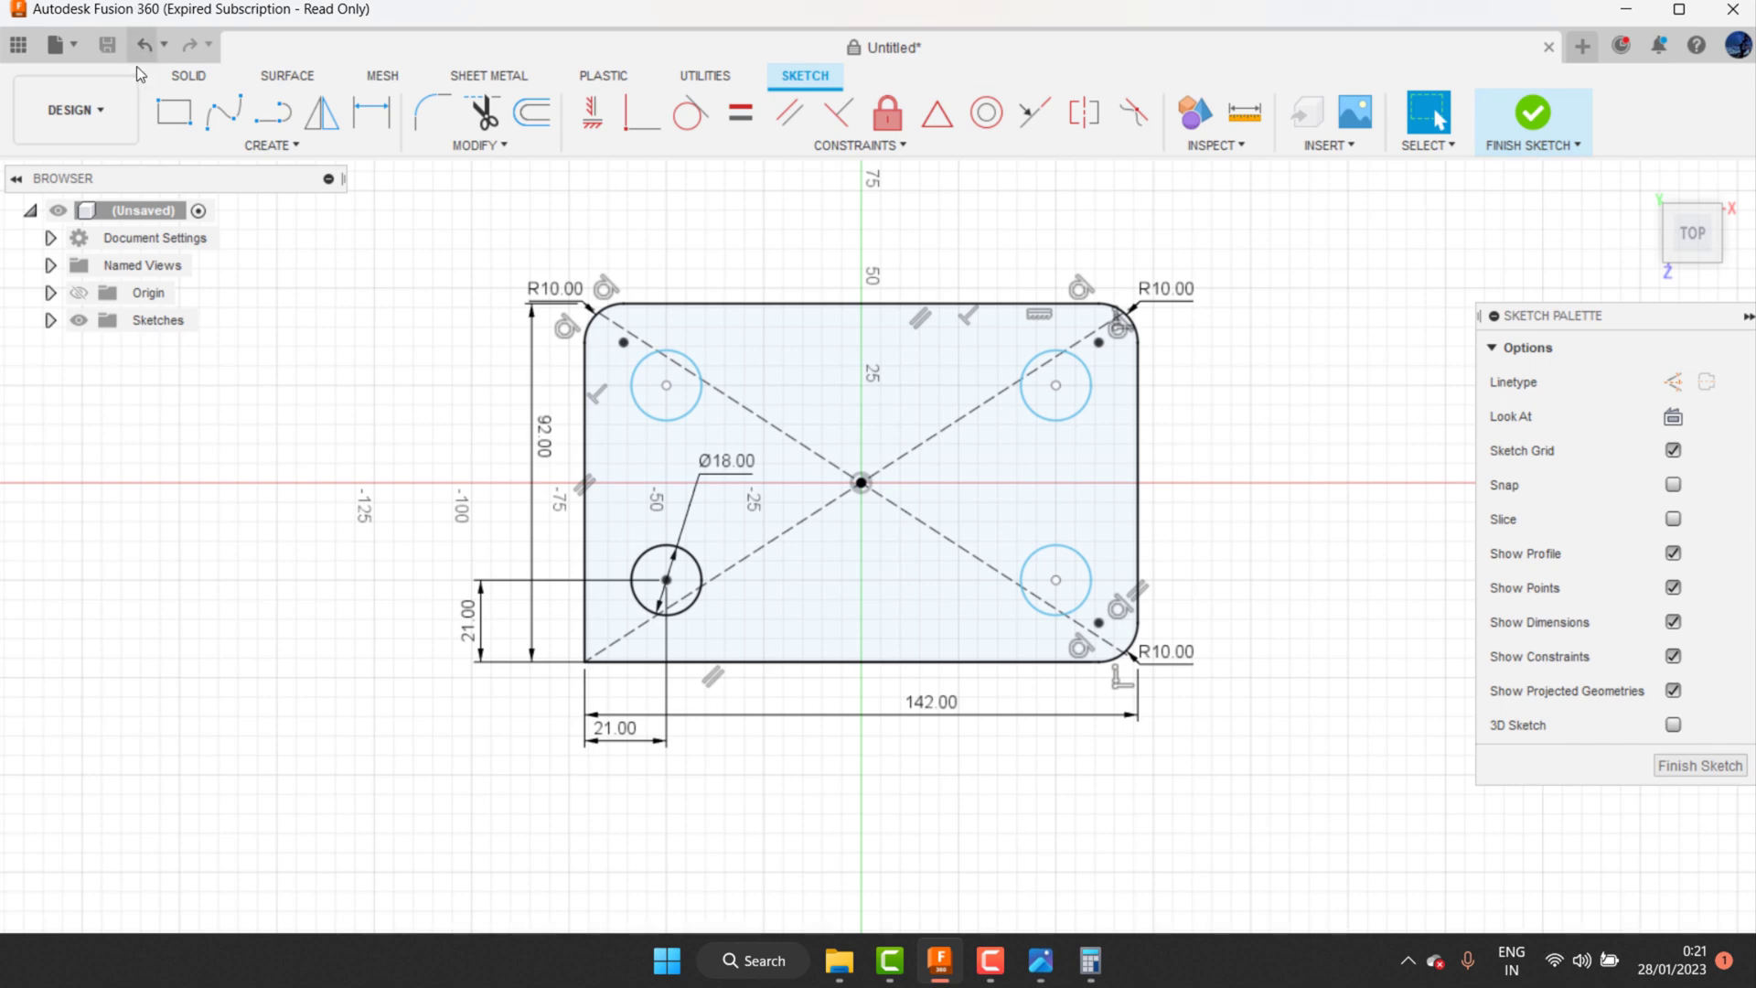
# Step: Finish the sketch and extrude the plate profile 14 mm into a solid with four through-holes
pyautogui.click(1544, 119)
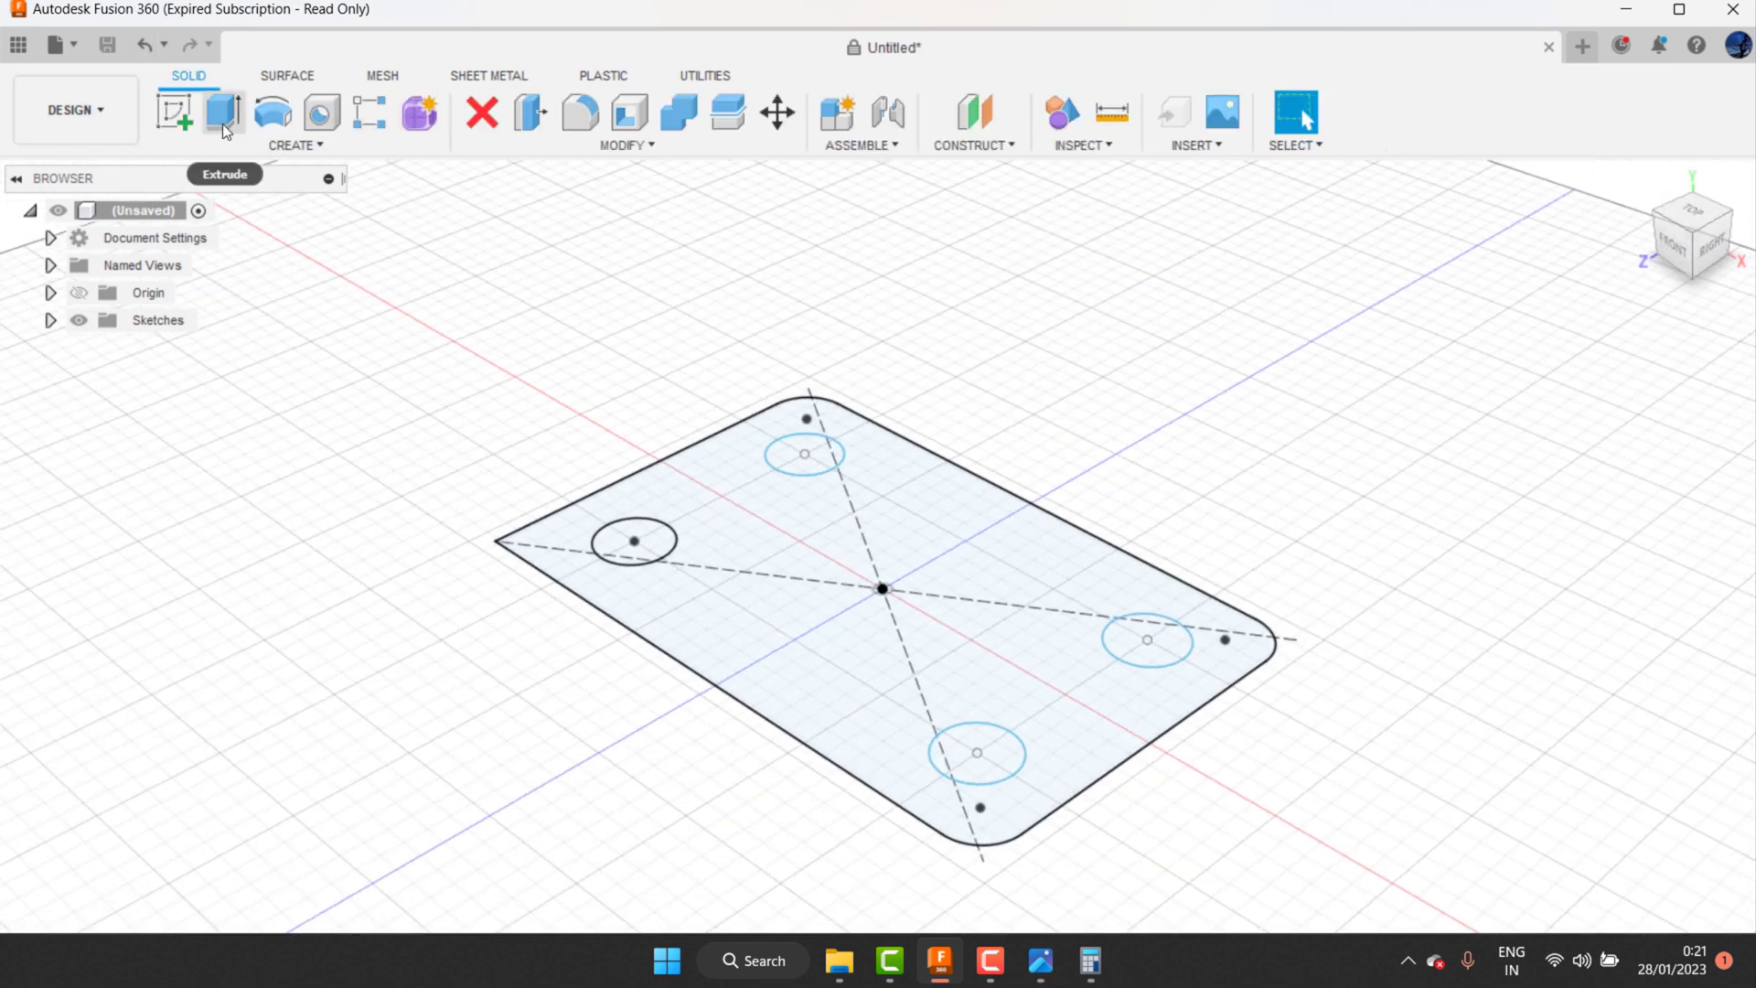
pyautogui.click(225, 115)
pyautogui.click(814, 607)
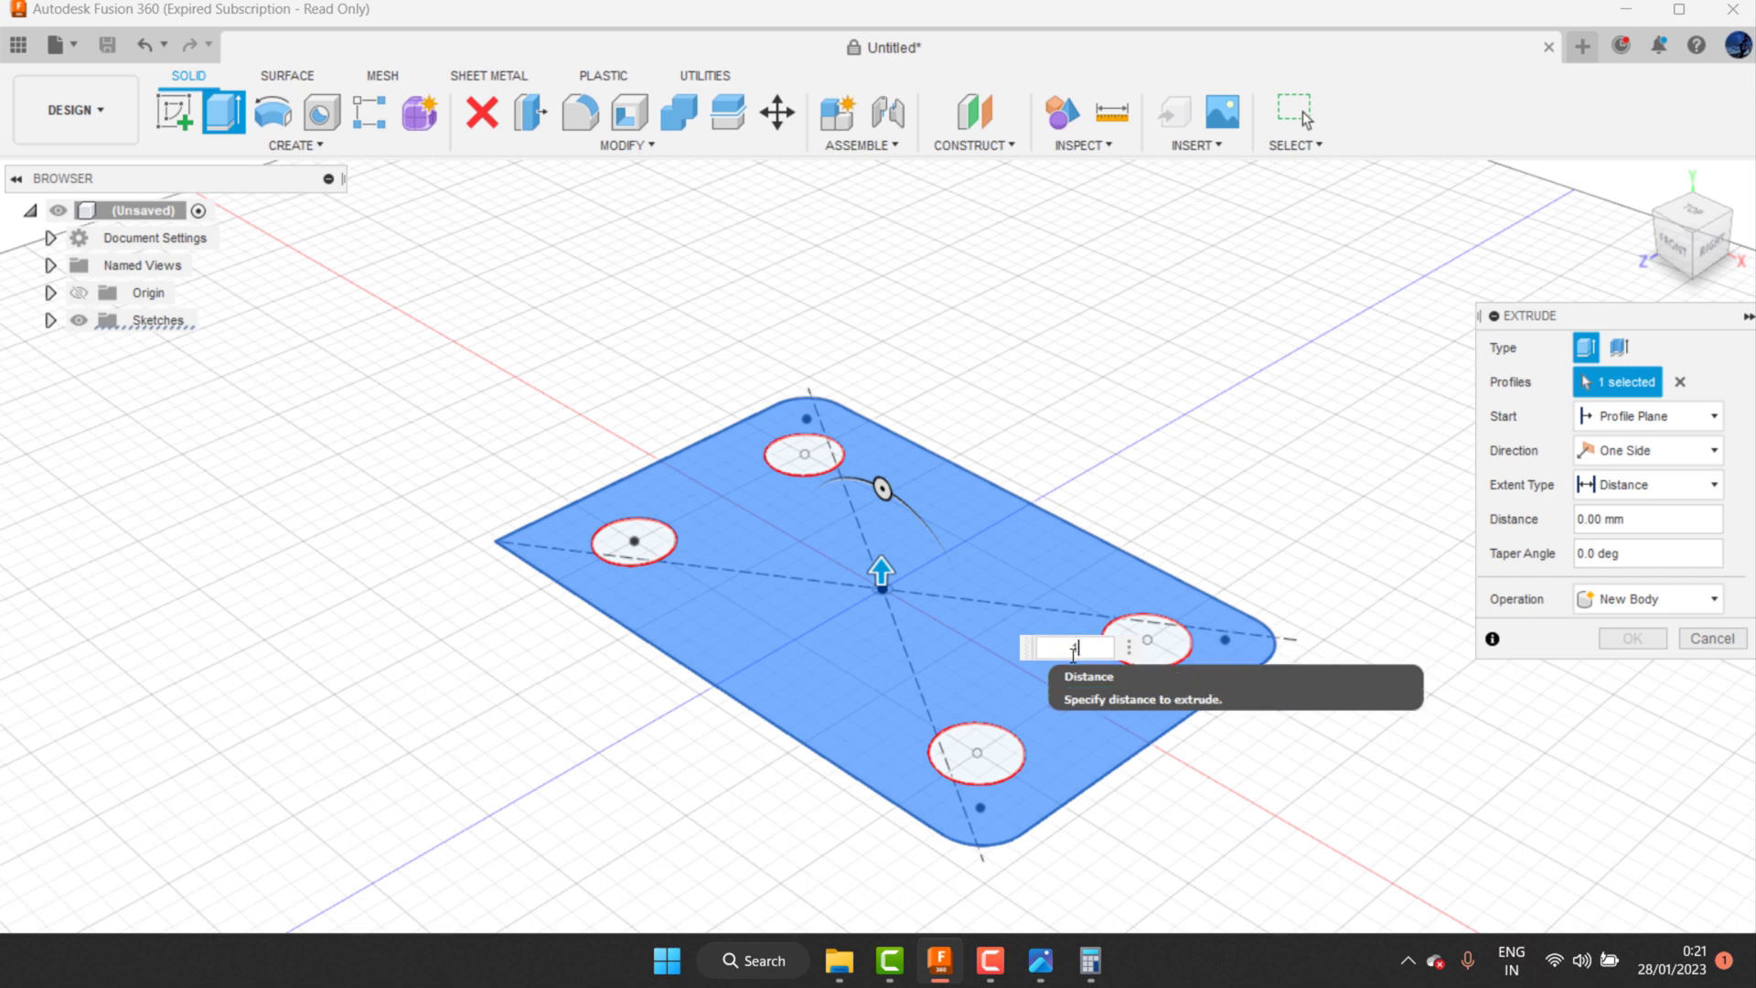
pyautogui.write('14')
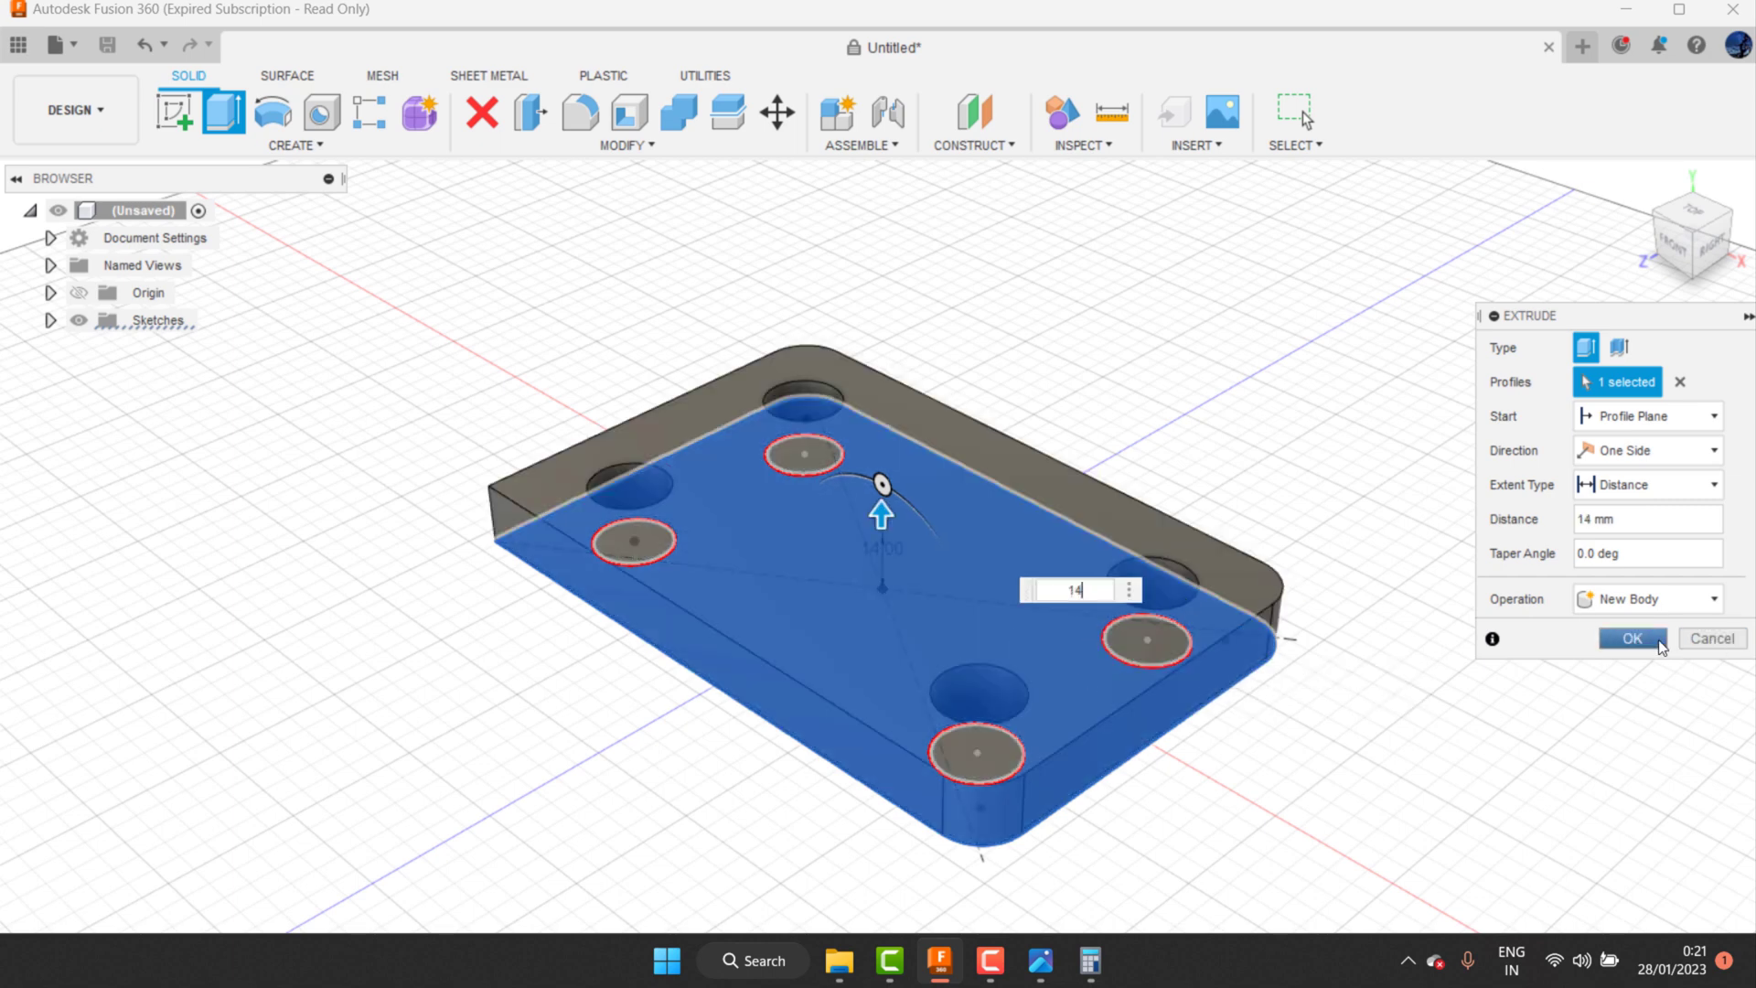
pyautogui.click(1632, 638)
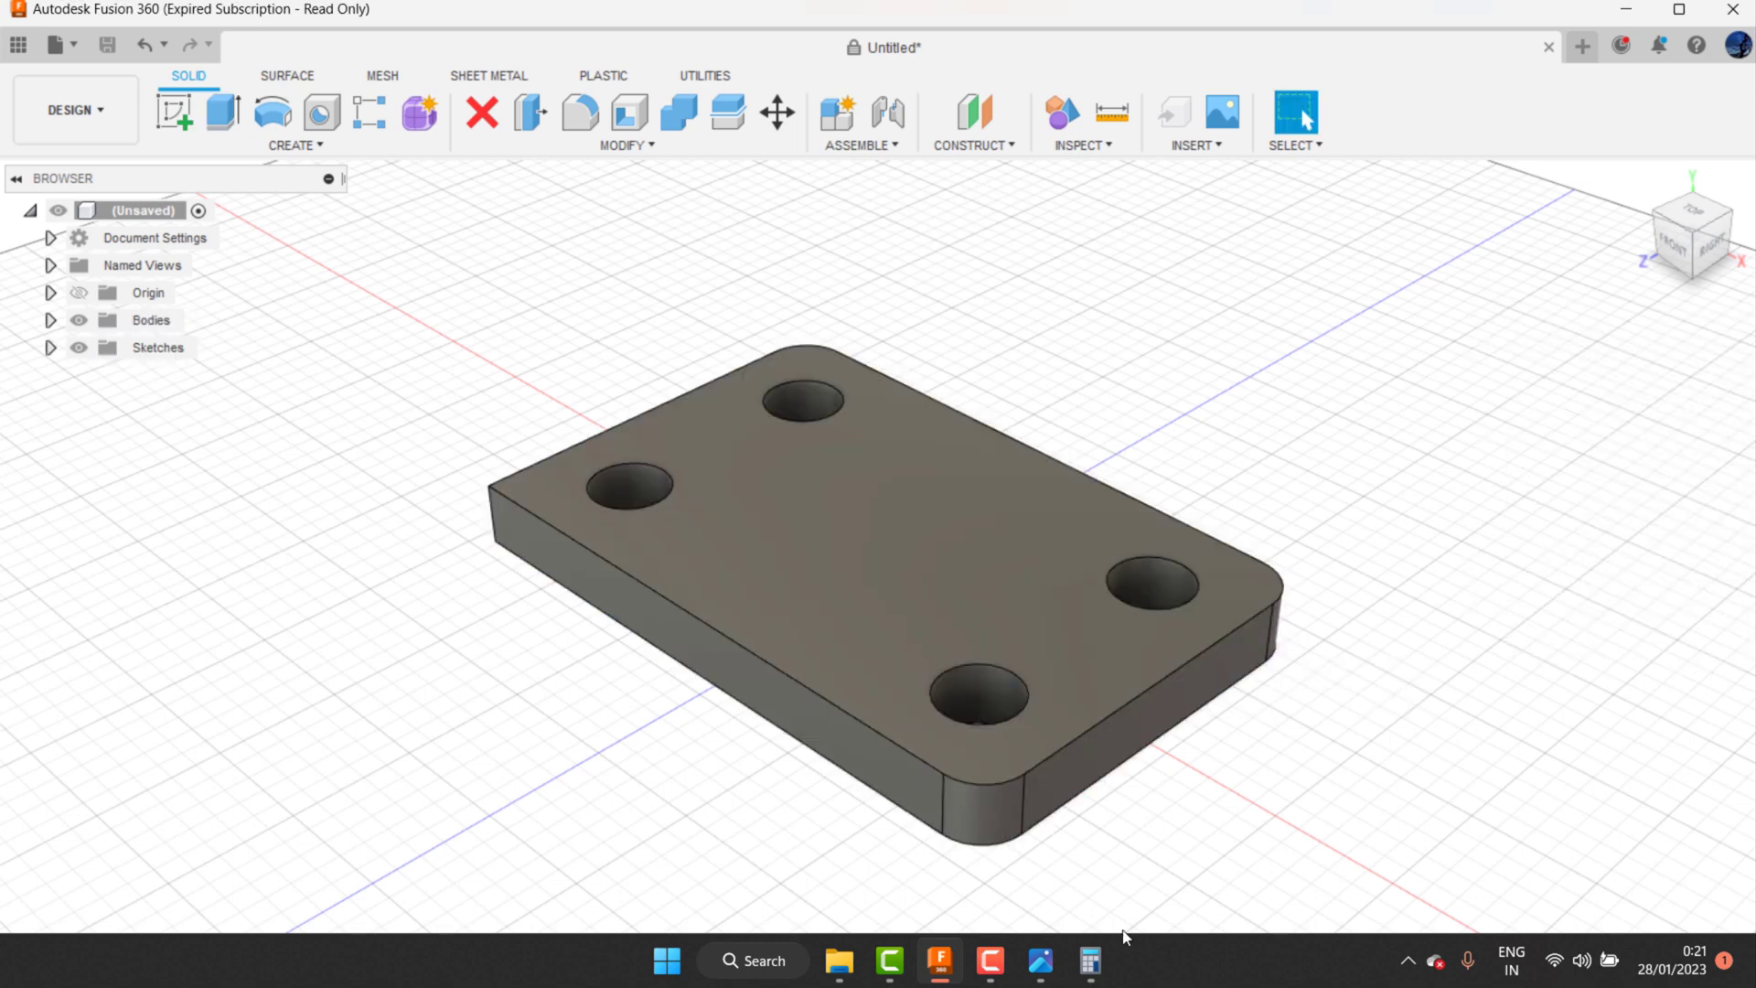
# Step: Maximize the window and fillet the plate's remaining sharp vertical corner edge
pyautogui.click(1681, 9)
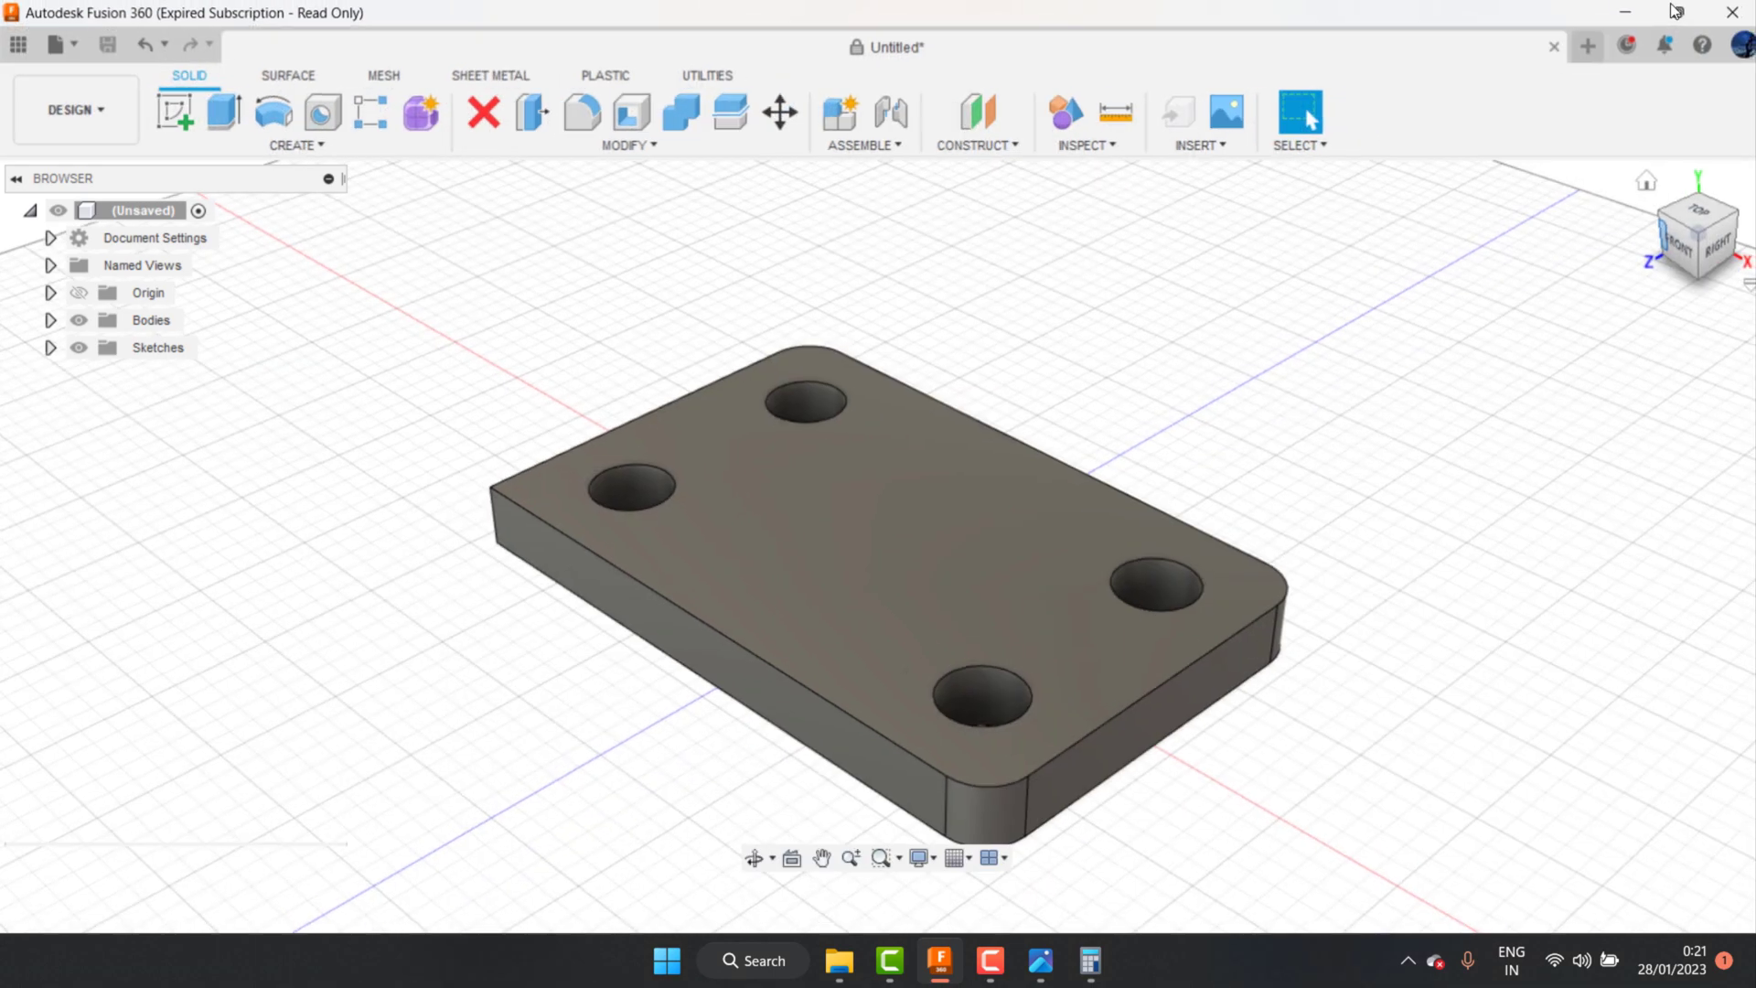
pyautogui.click(753, 859)
pyautogui.moveTo(951, 630); pyautogui.dragTo(764, 491)
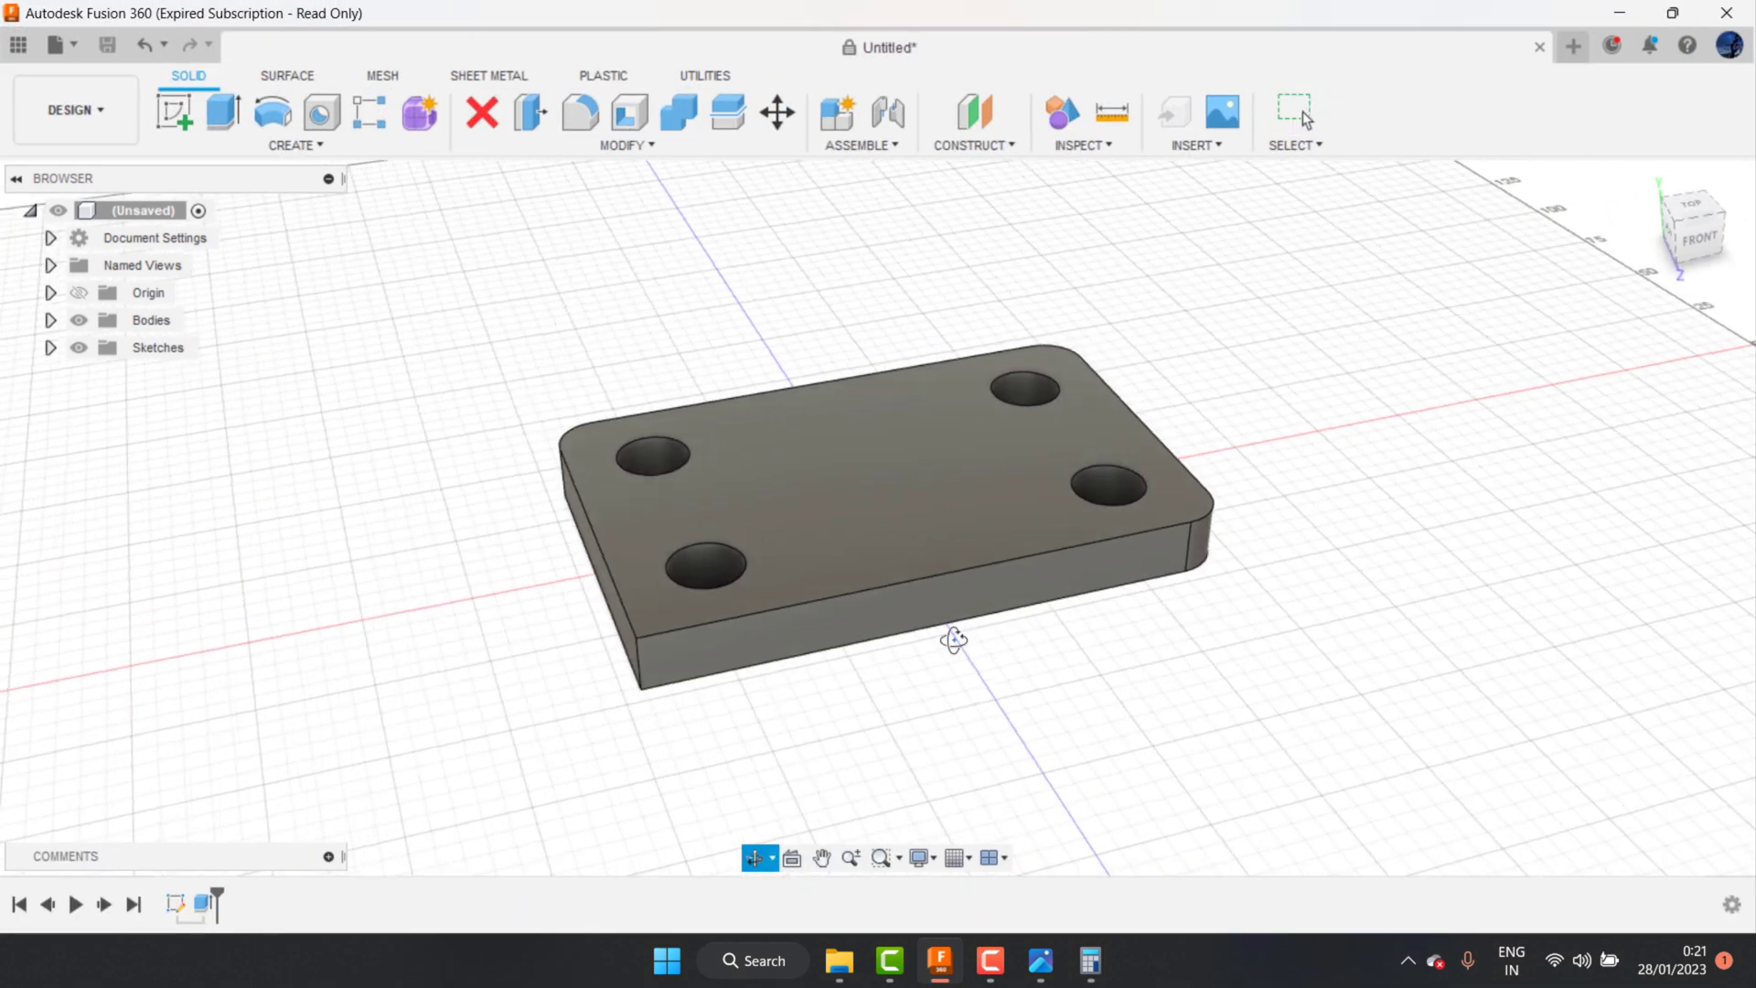
pyautogui.rightClick(765, 491)
pyautogui.click(856, 490)
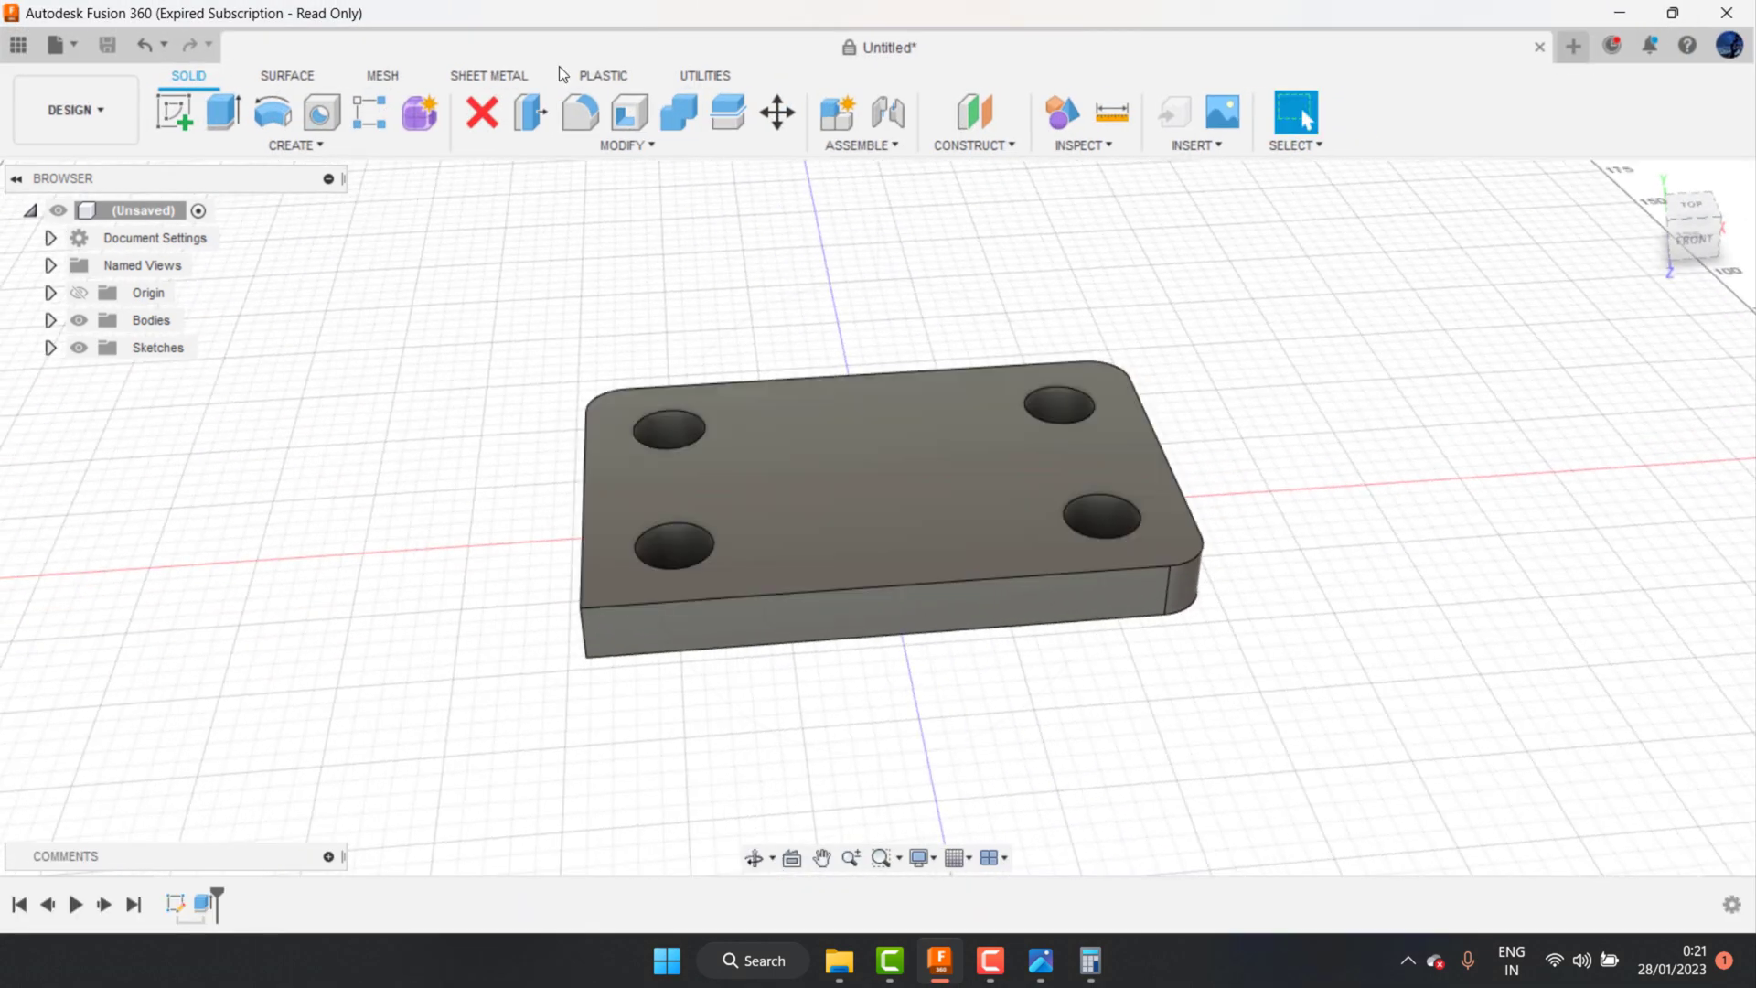
pyautogui.click(585, 115)
pyautogui.click(584, 631)
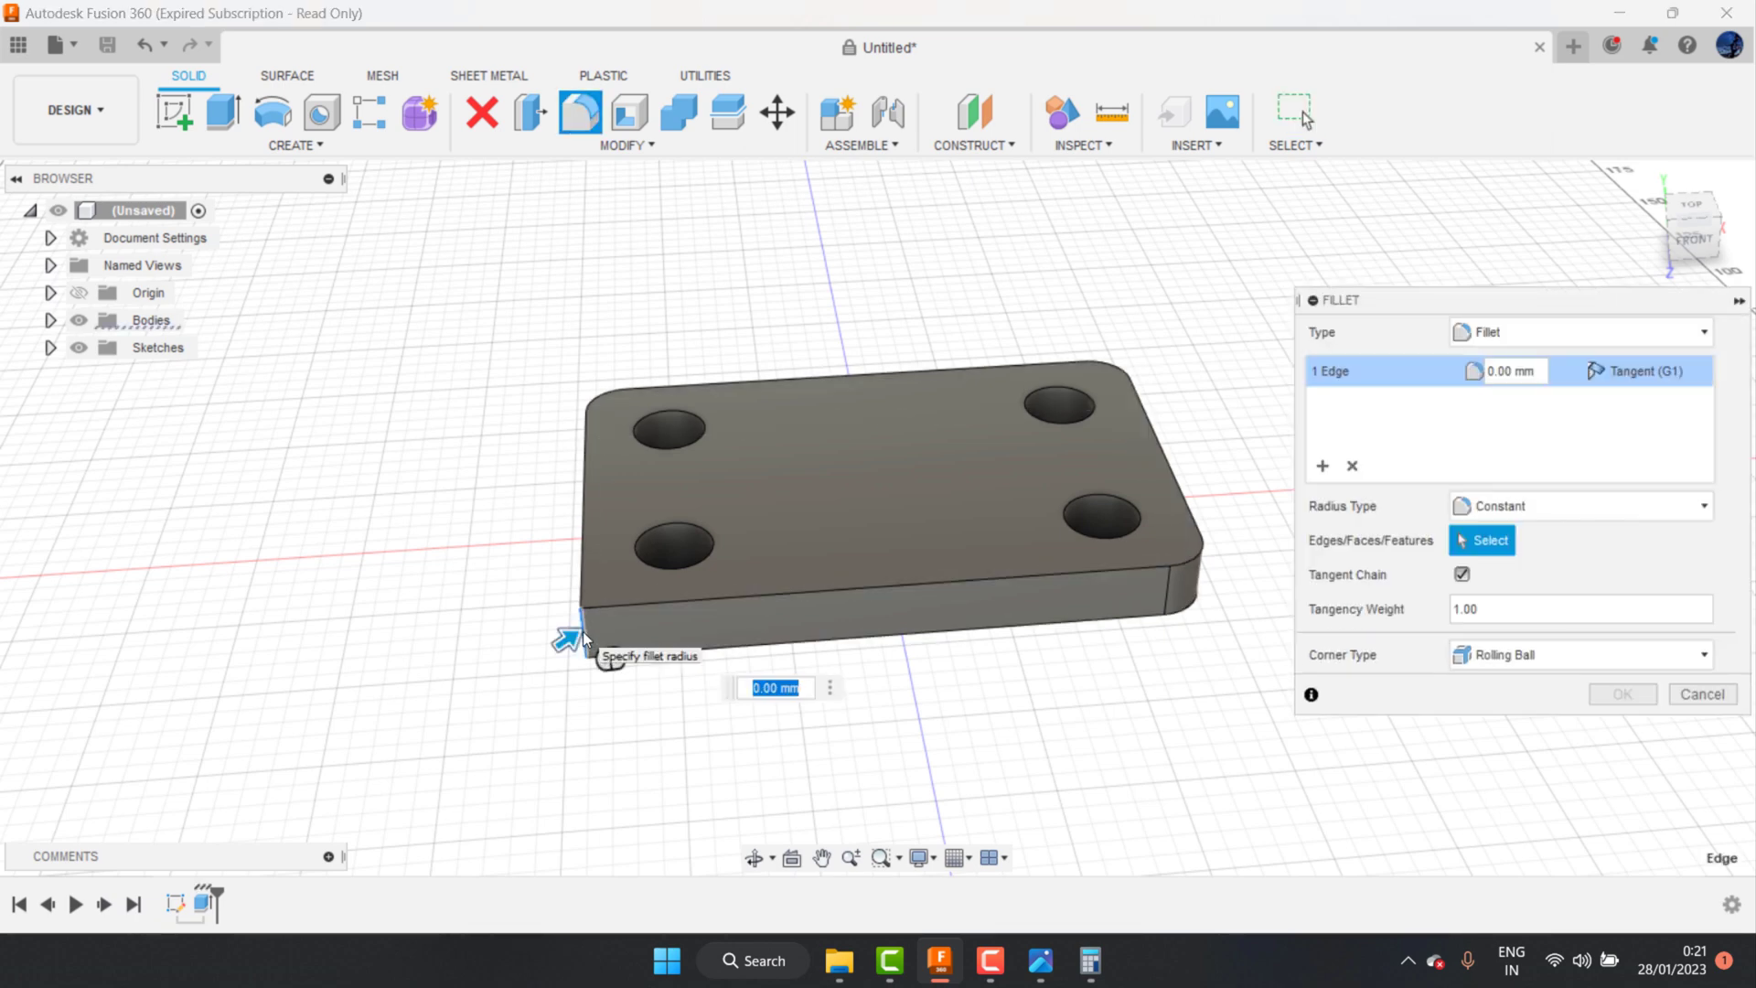
pyautogui.write('10')
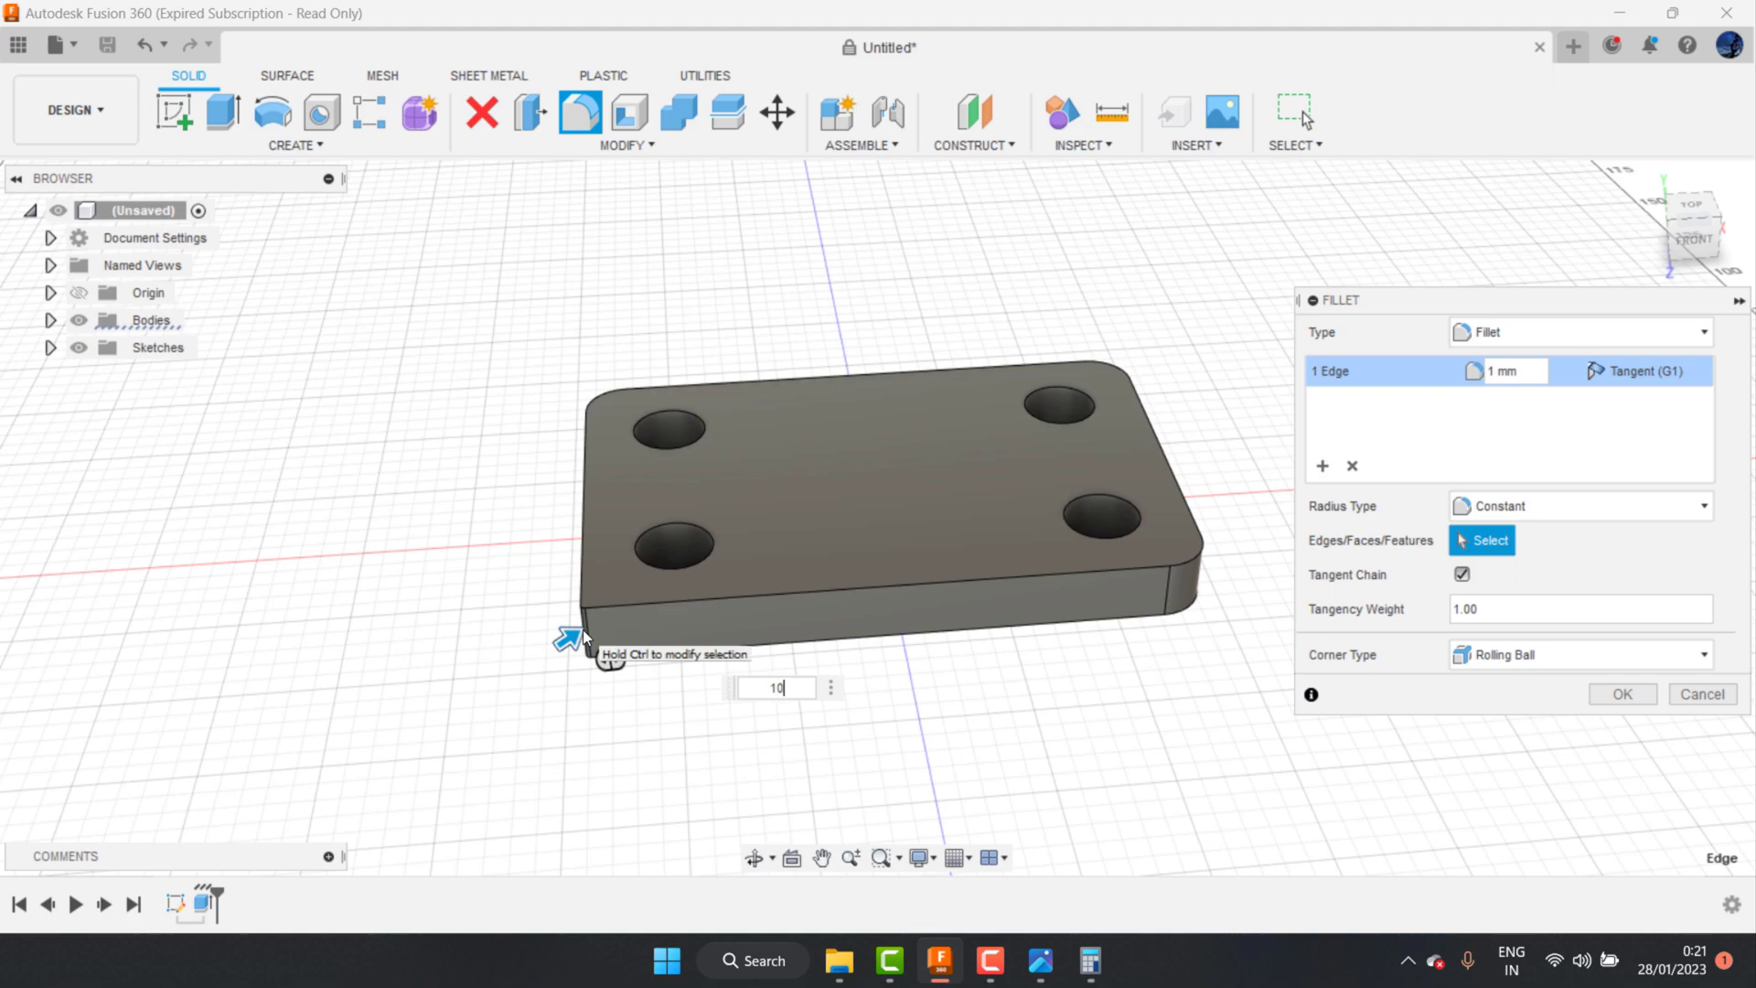
pyautogui.press('Return')
# Step: Orbit to inspect the rounded corners, then recheck the reference drawing
pyautogui.click(752, 858)
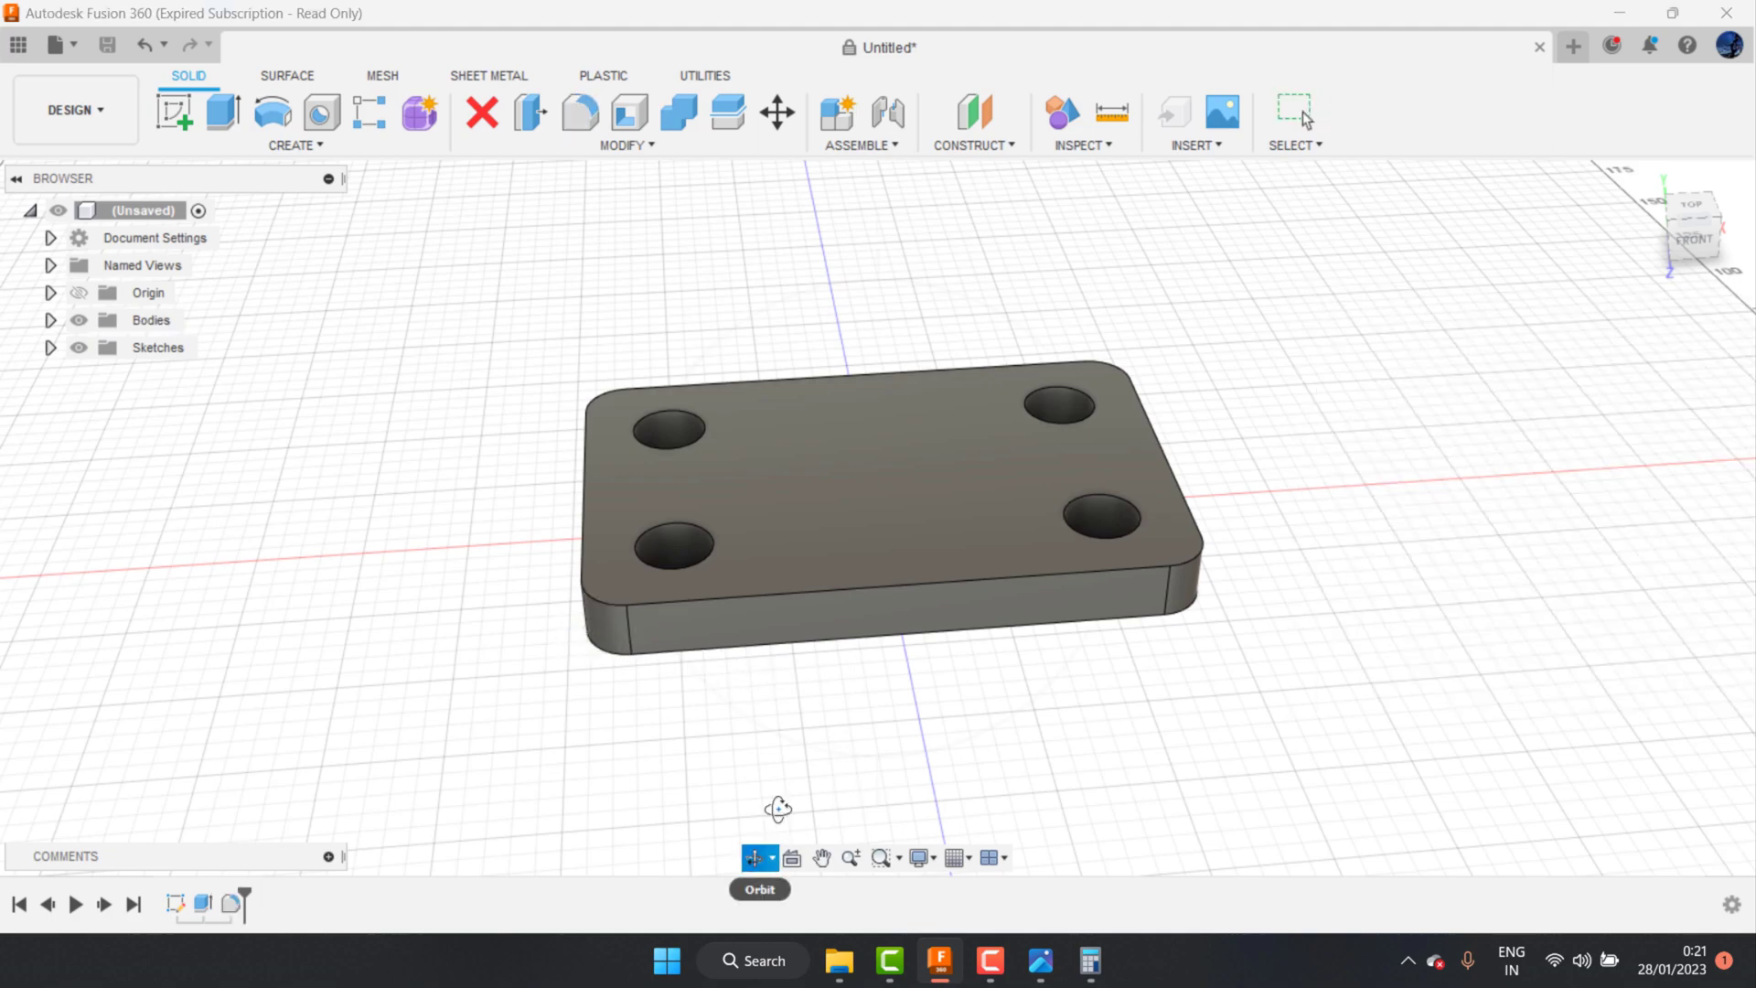
pyautogui.moveTo(780, 807)
pyautogui.mouseDown()
pyautogui.moveTo(749, 628)
pyautogui.moveTo(710, 619)
pyautogui.moveTo(765, 665)
pyautogui.moveTo(670, 588)
pyautogui.moveTo(752, 635)
pyautogui.moveTo(807, 625)
pyautogui.mouseUp()
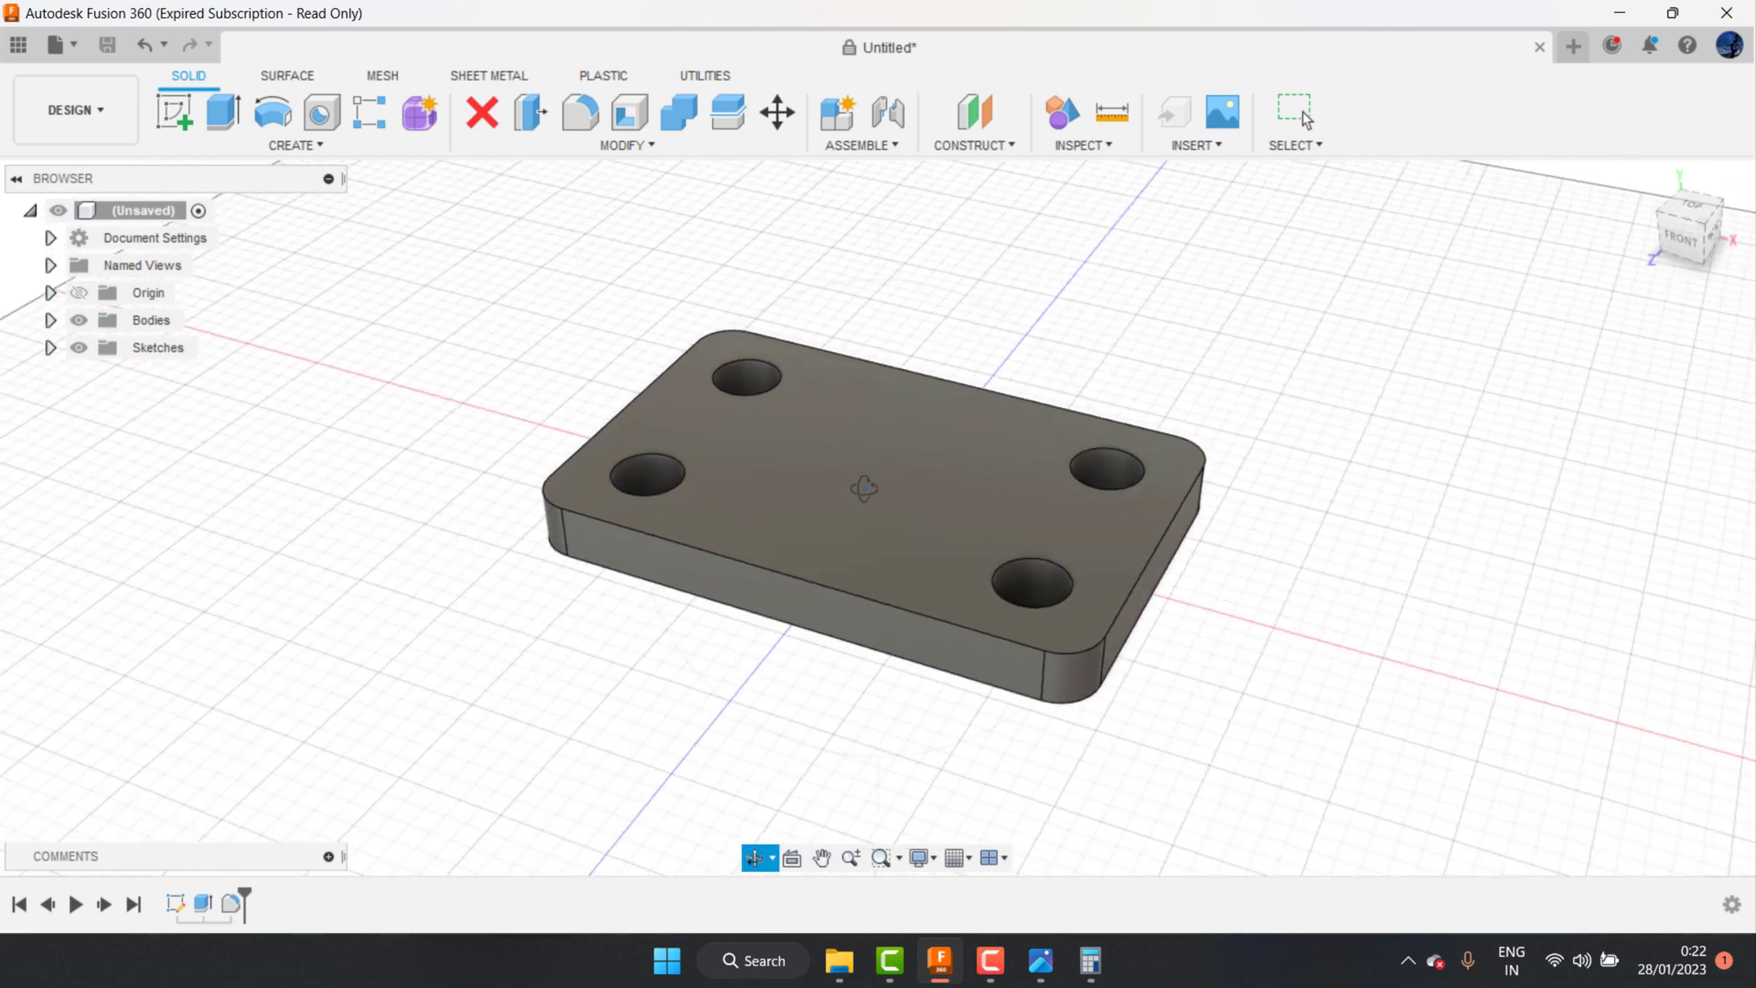
pyautogui.rightClick(921, 403)
pyautogui.press('Escape')
pyautogui.click(1042, 960)
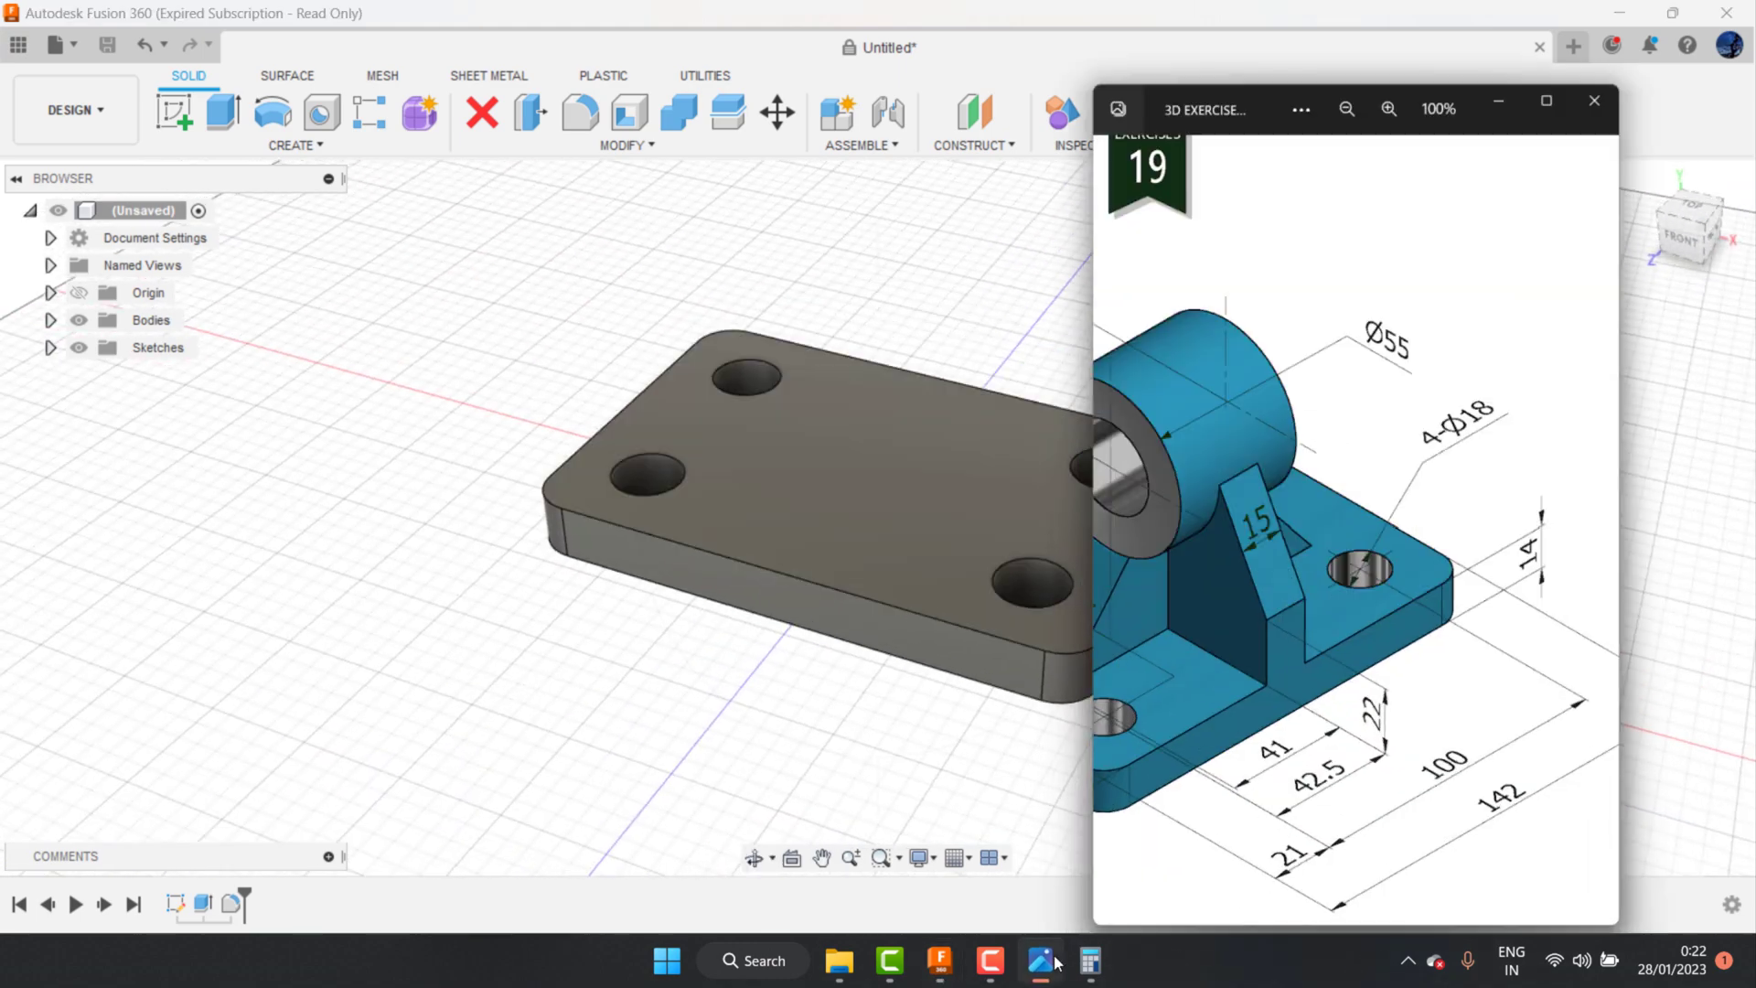
pyautogui.scroll(-2, 1326, 640)
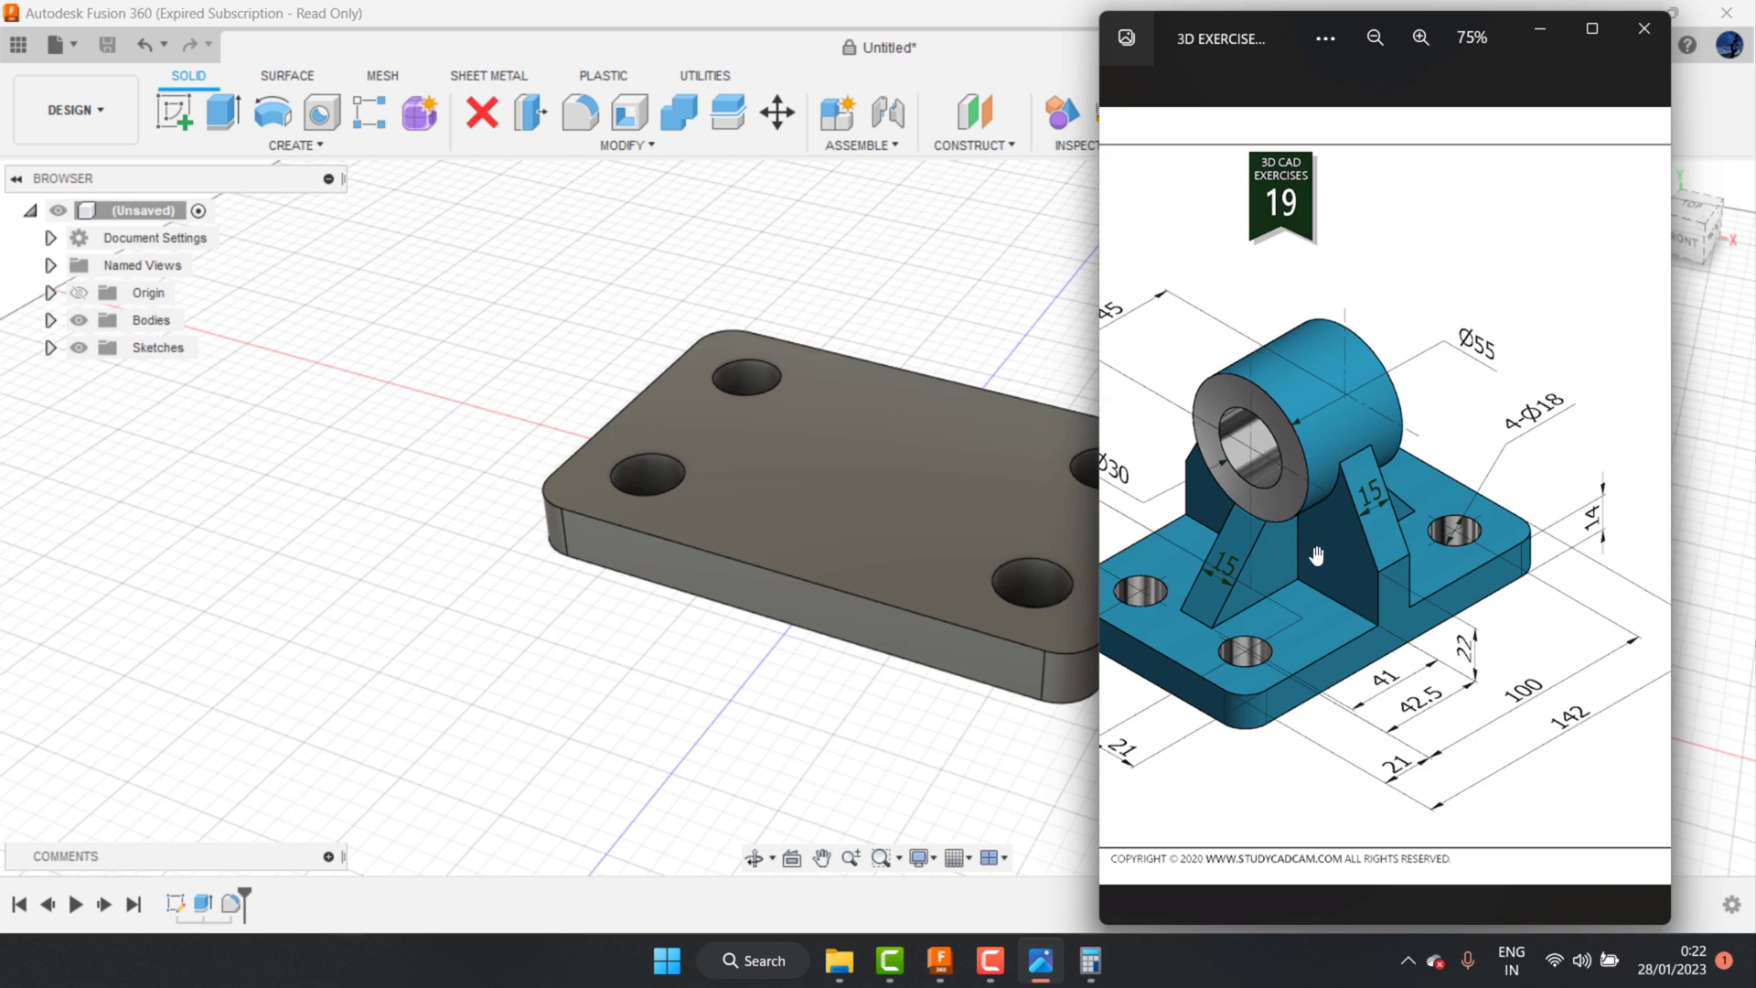
pyautogui.click(924, 759)
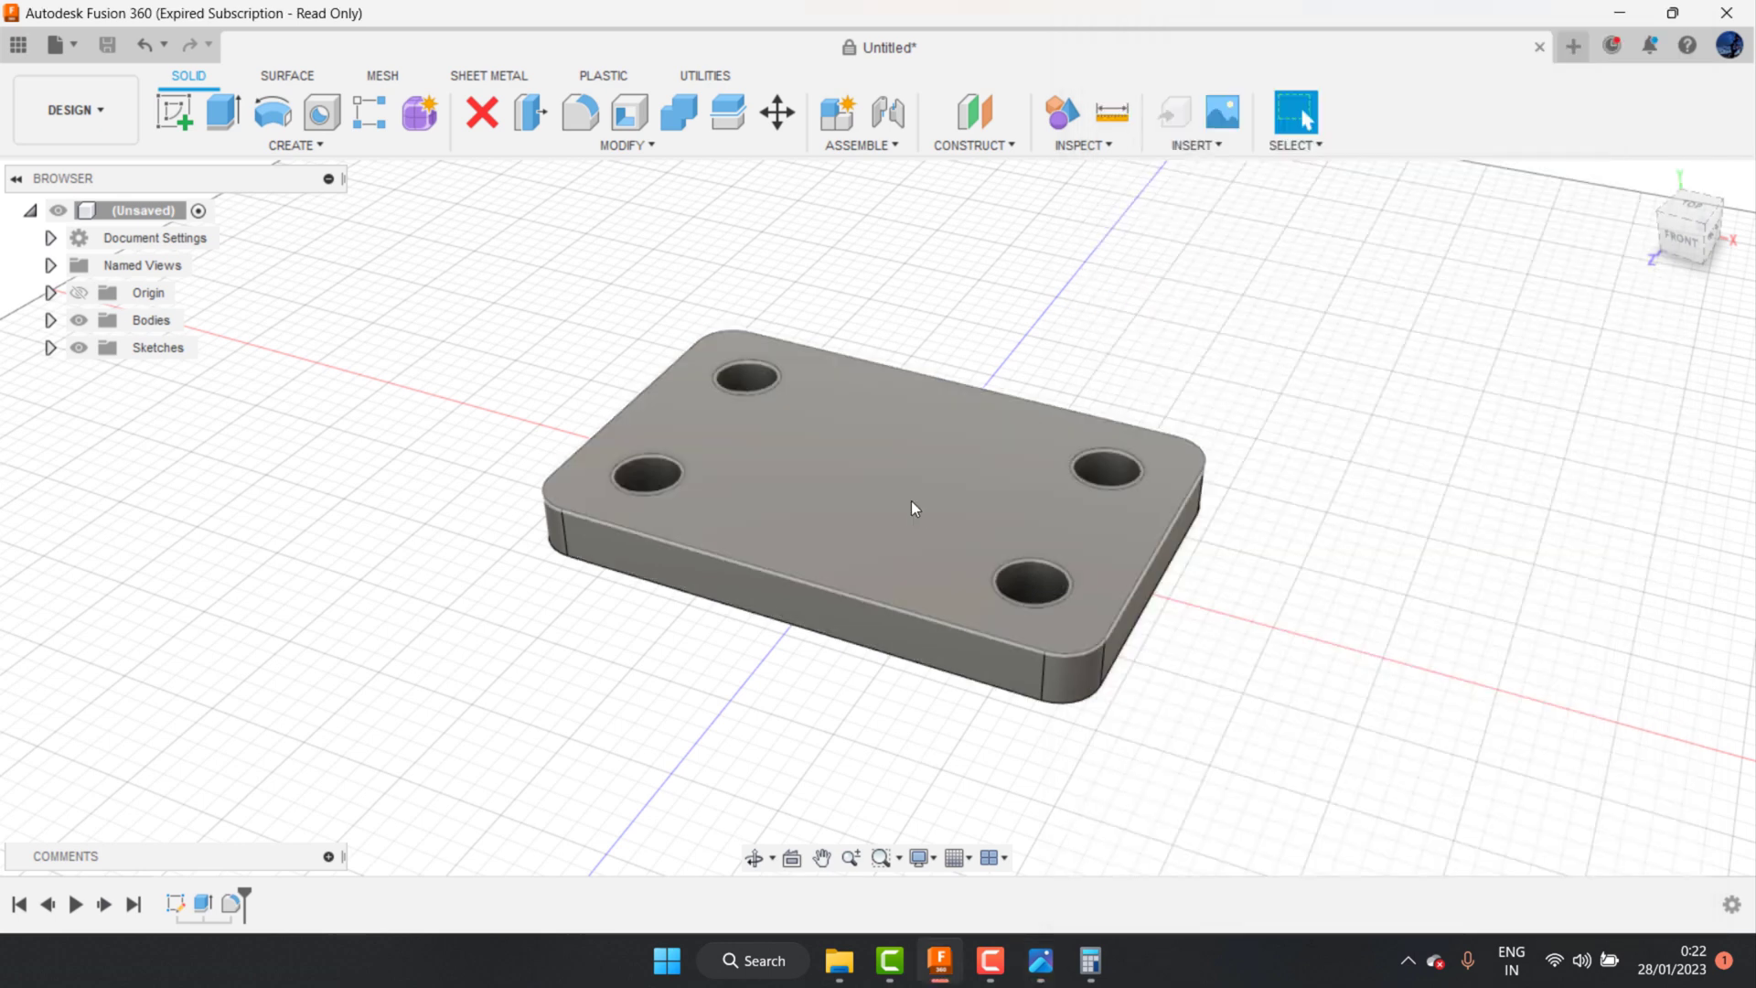
# Step: Start a sketch on the plate's top face and draw a center rectangle from the origin to the top edge
pyautogui.click(910, 501)
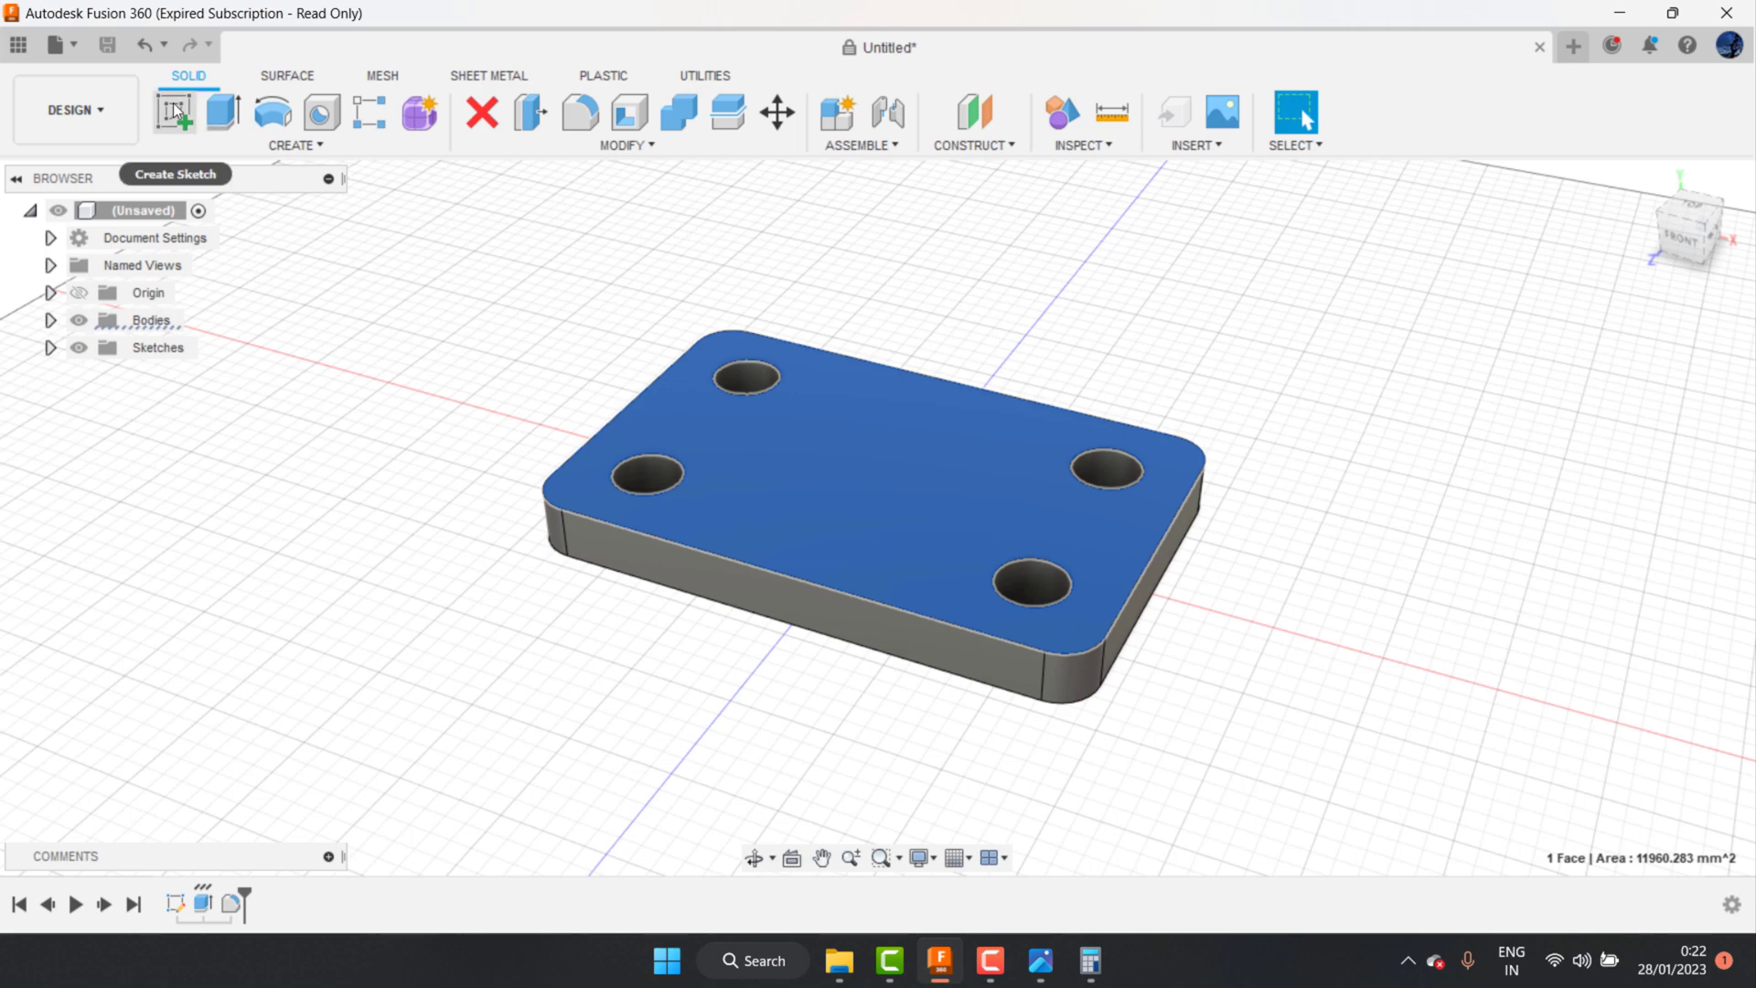
pyautogui.click(173, 102)
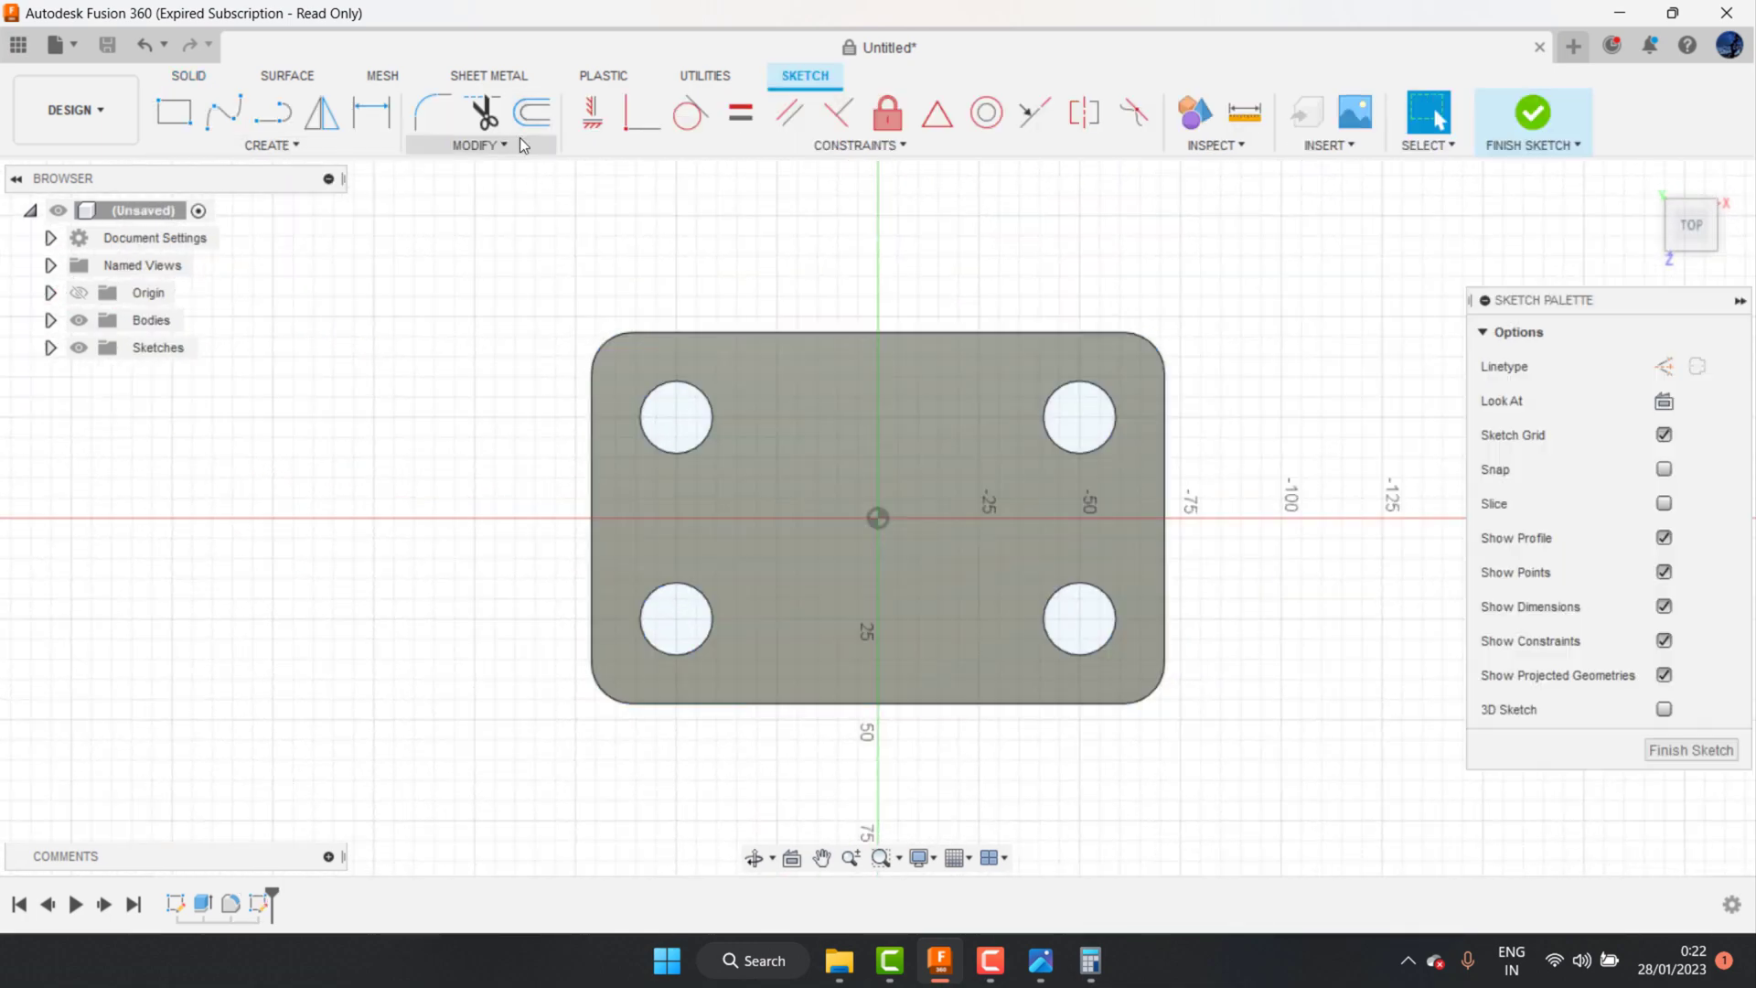
pyautogui.click(523, 139)
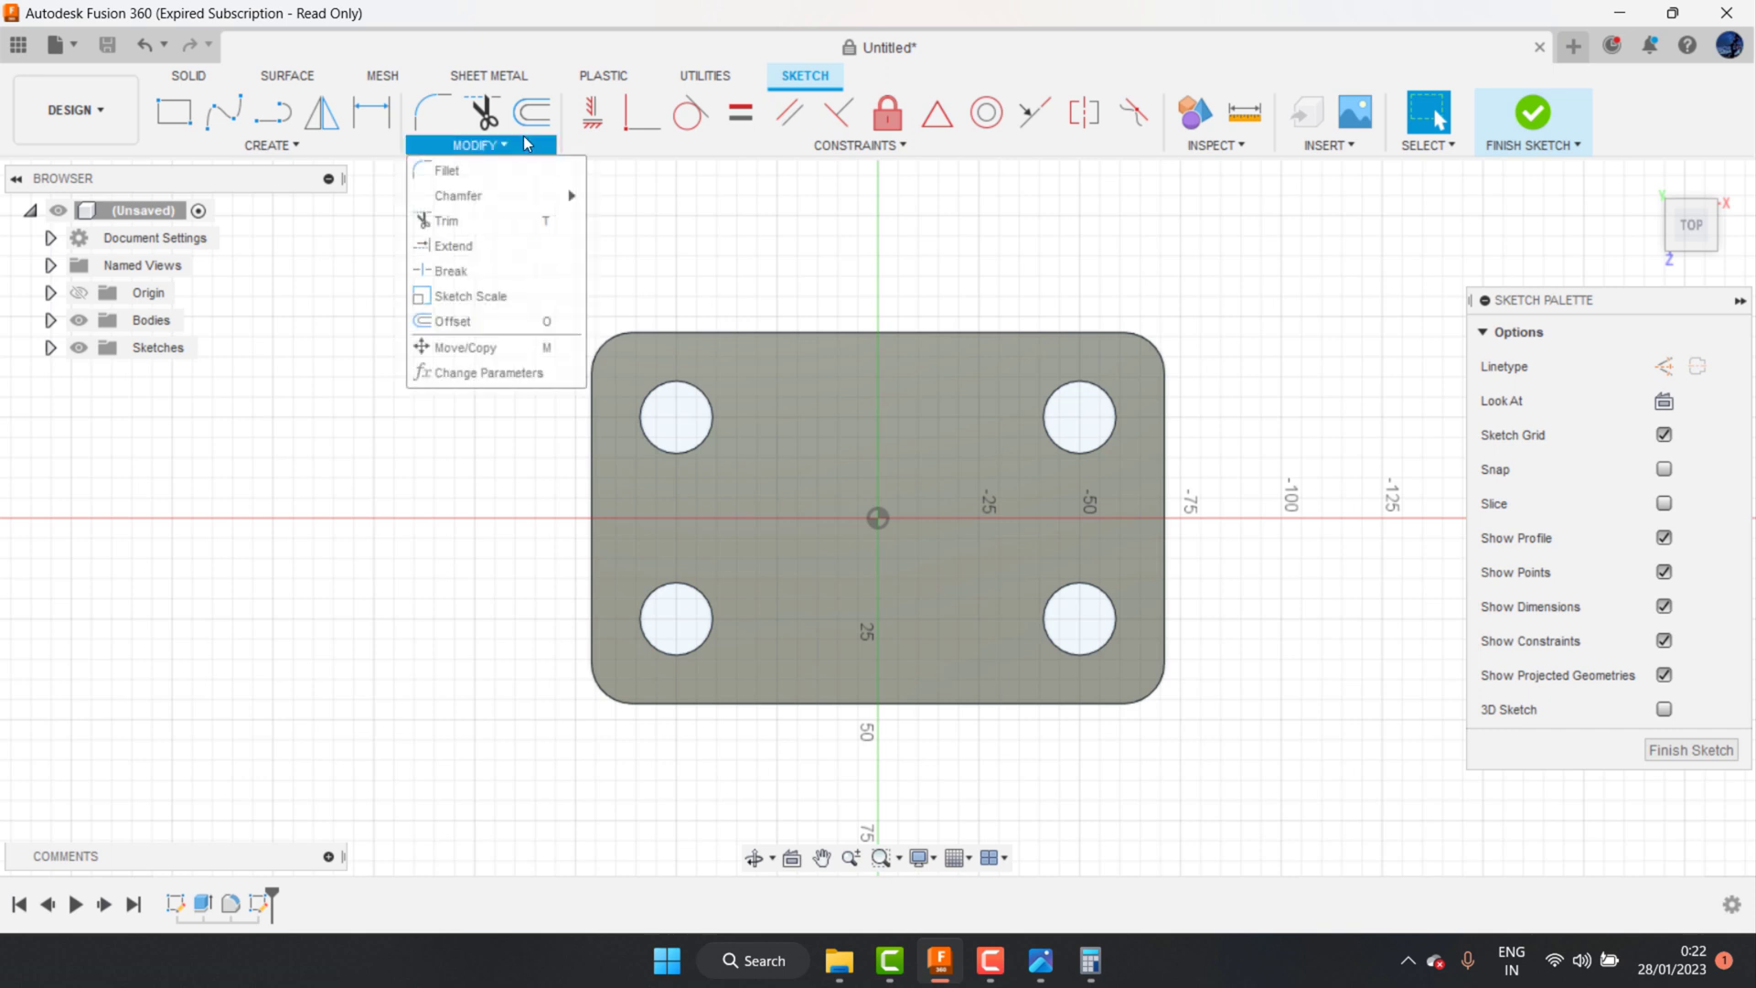
pyautogui.click(289, 139)
pyautogui.click(295, 146)
pyautogui.moveTo(203, 195)
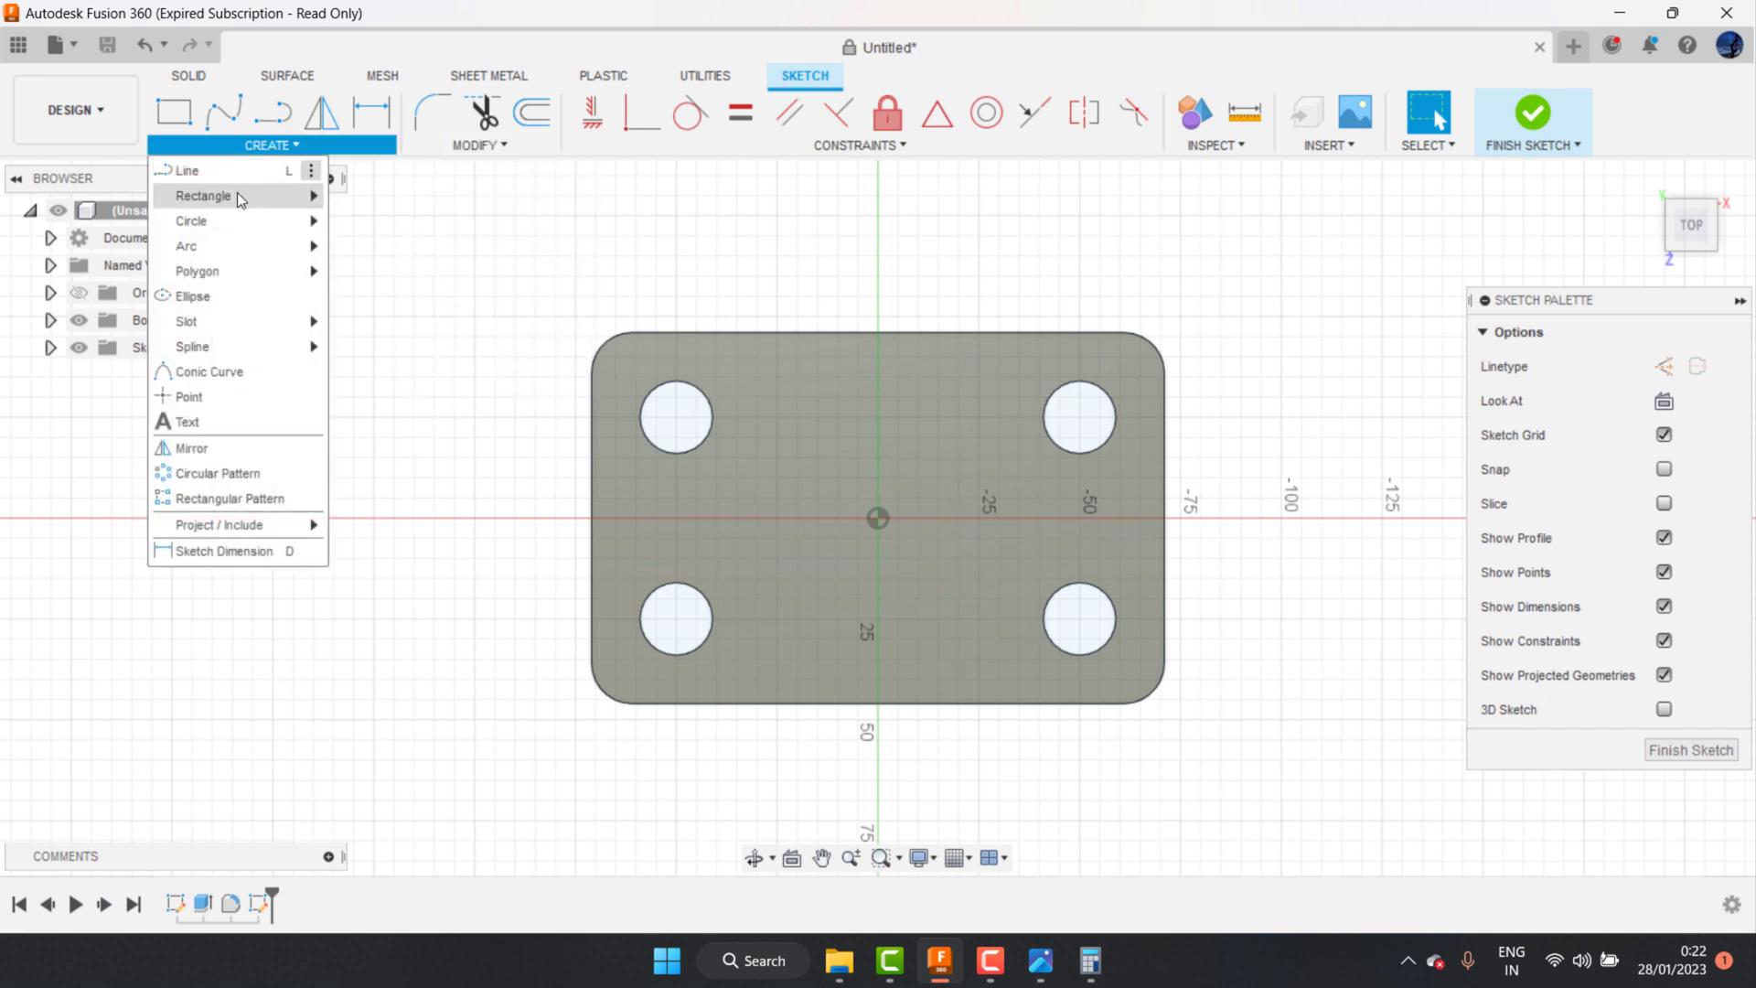
pyautogui.click(377, 247)
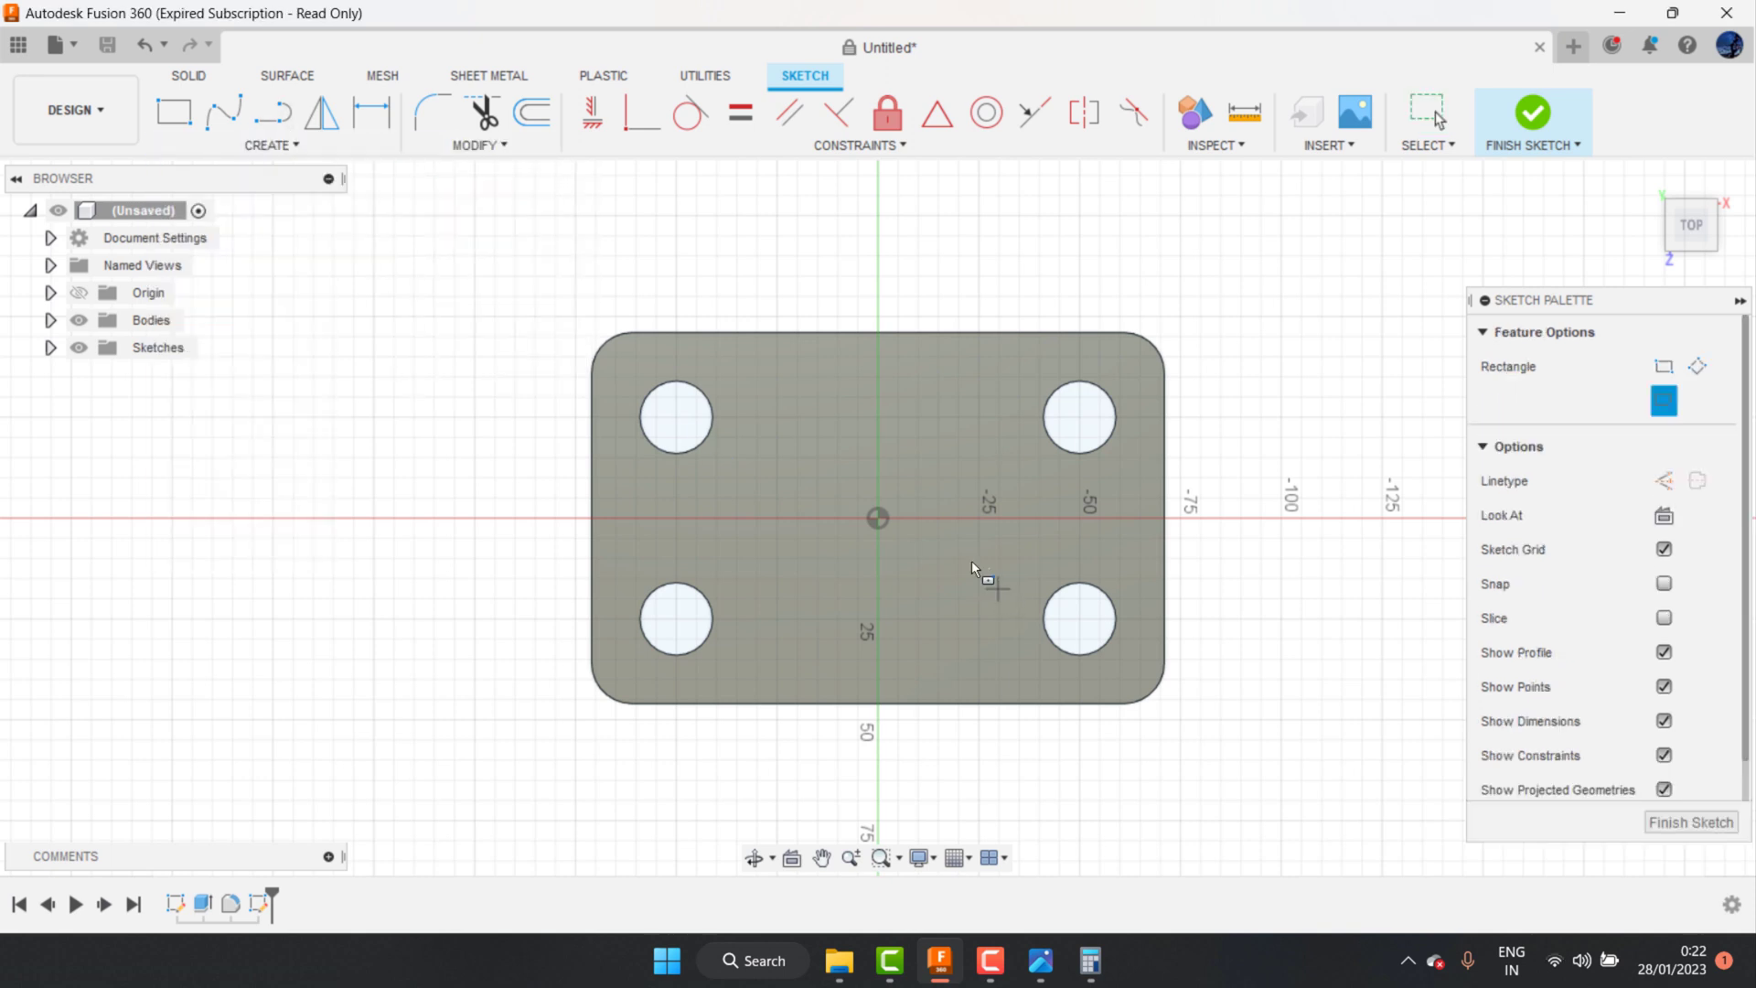
pyautogui.click(876, 518)
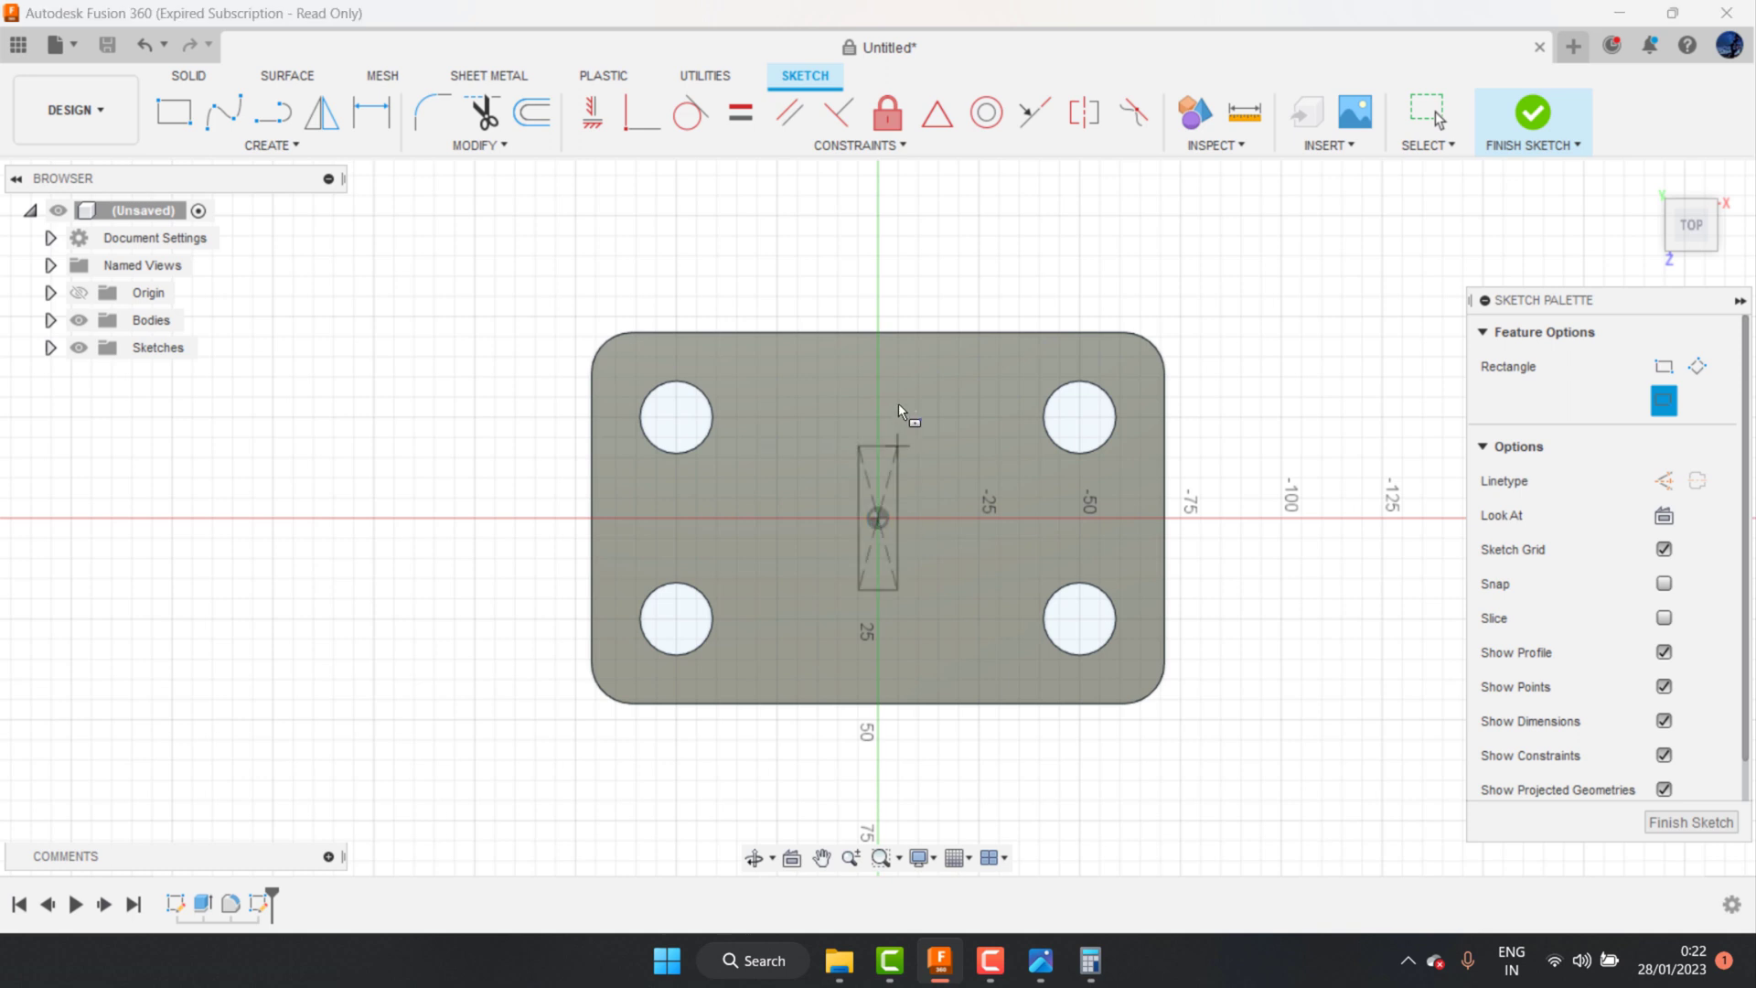
pyautogui.click(923, 332)
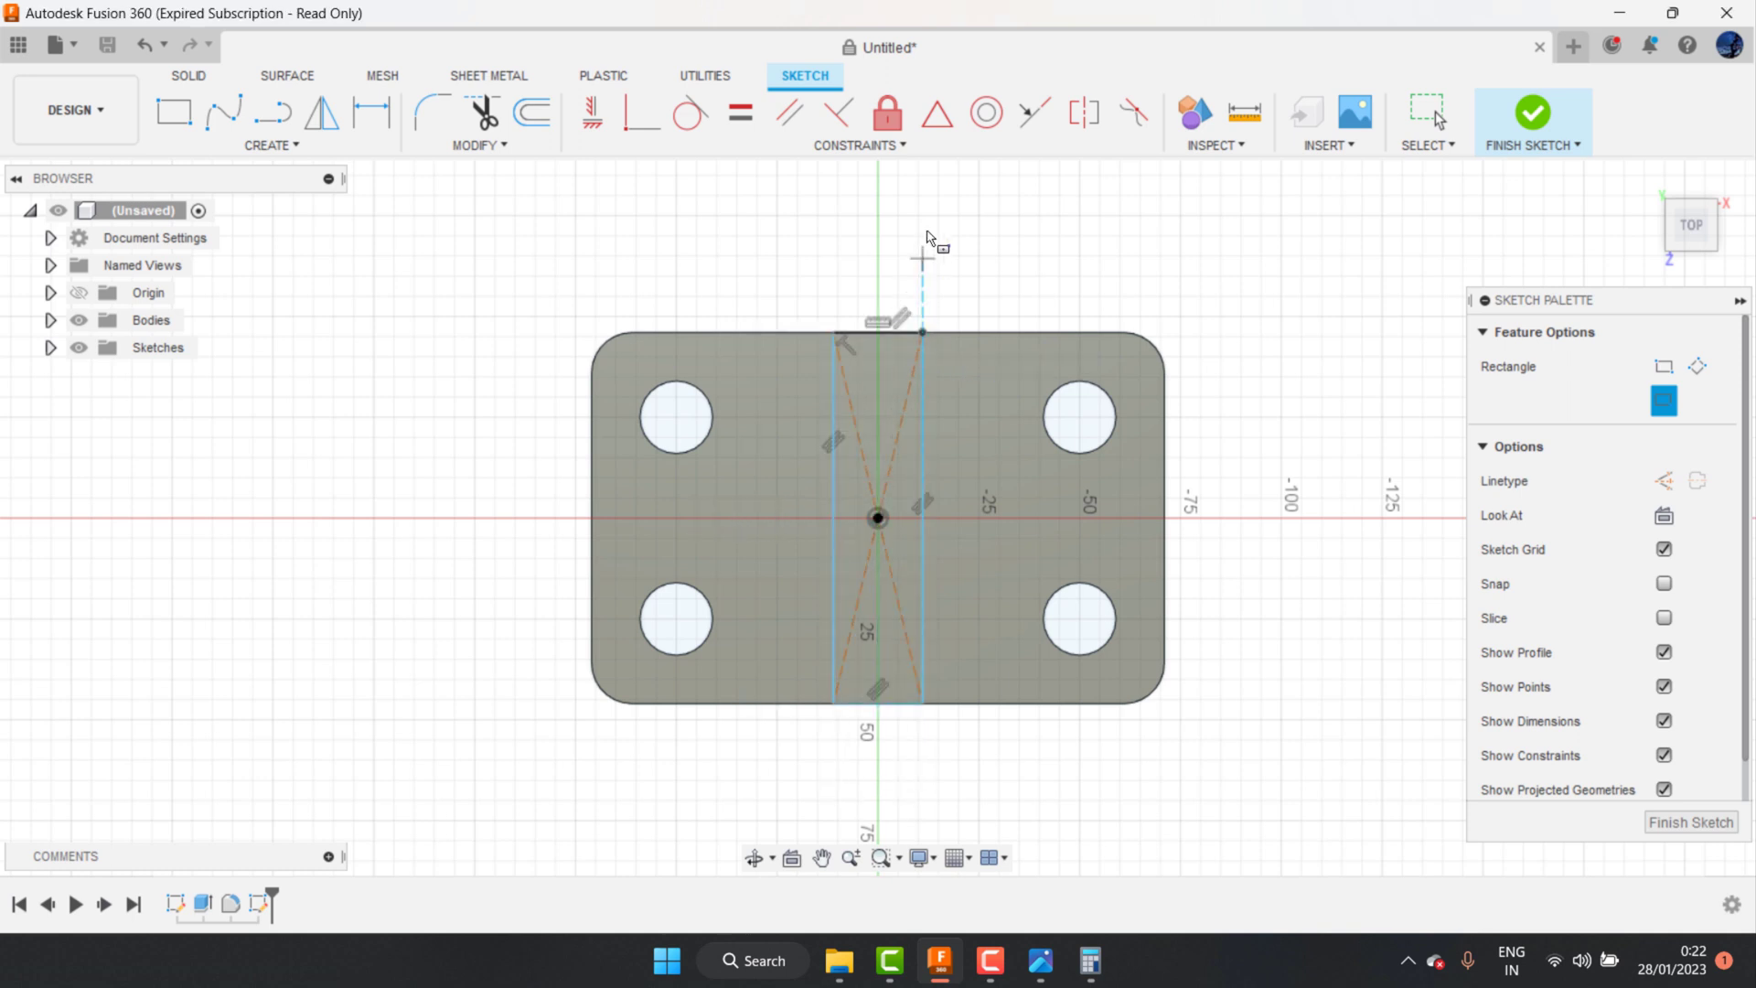
# Step: Consult the reference drawing for the vertical strip's width
pyautogui.click(1041, 960)
pyautogui.scroll(1, 1411, 524)
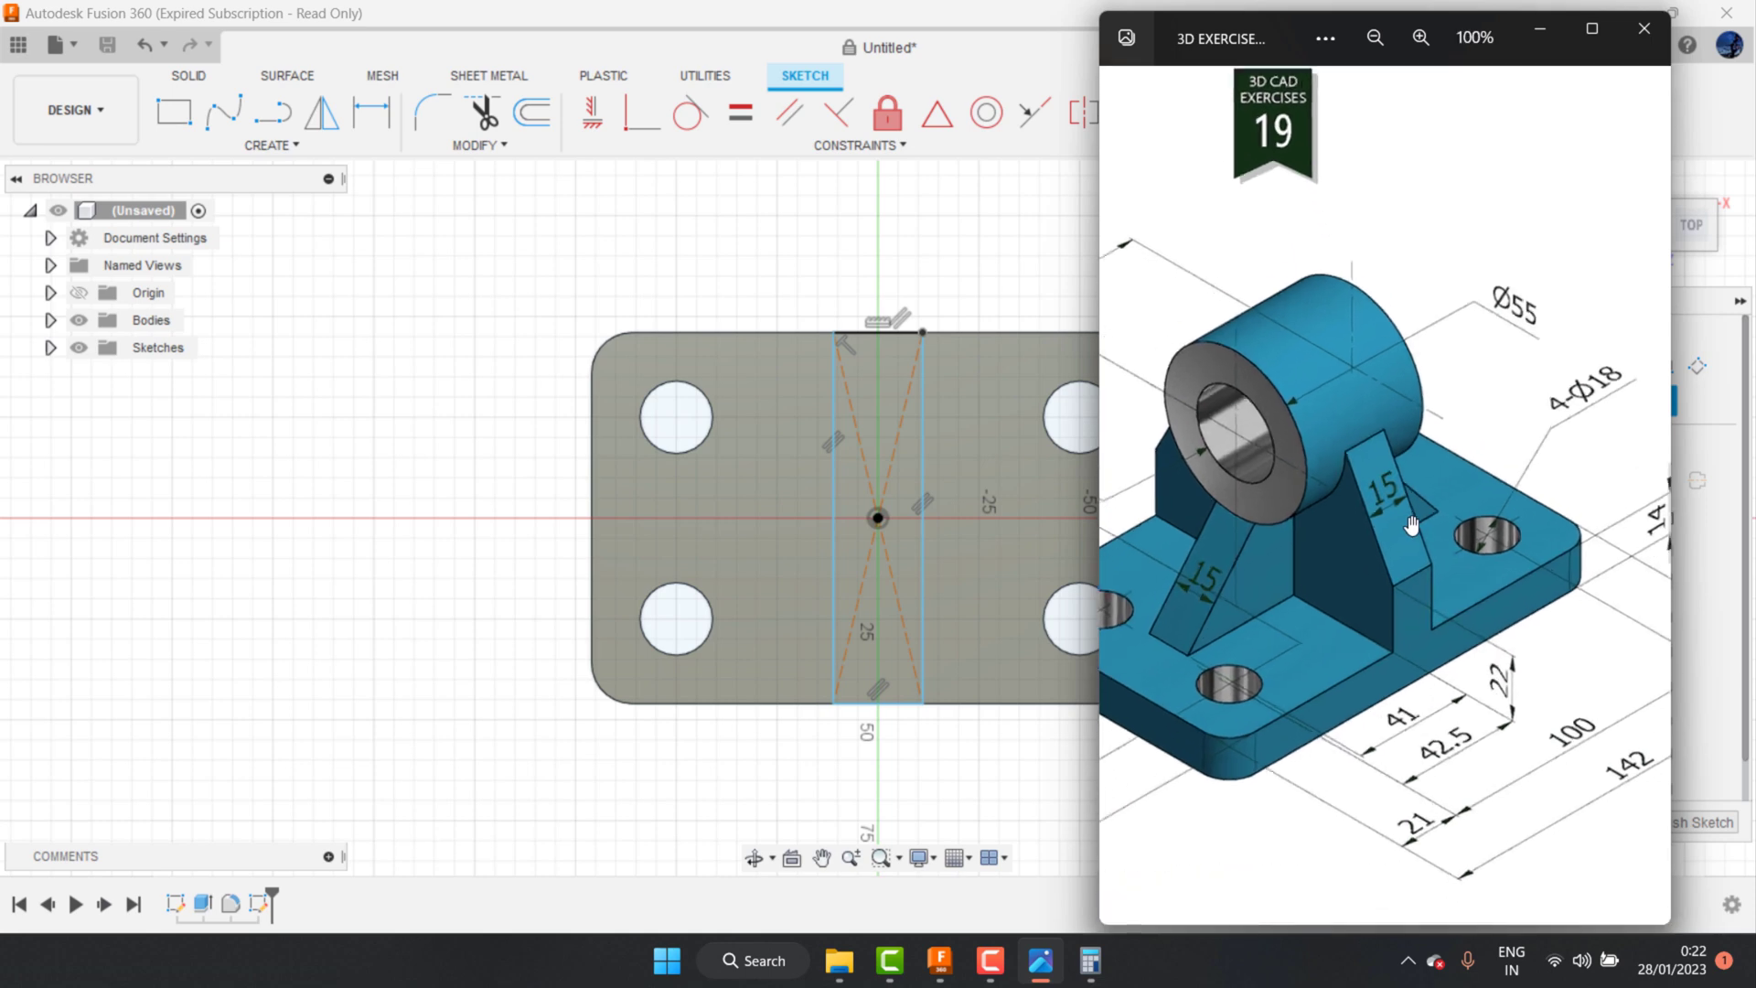
pyautogui.scroll(1, 1410, 524)
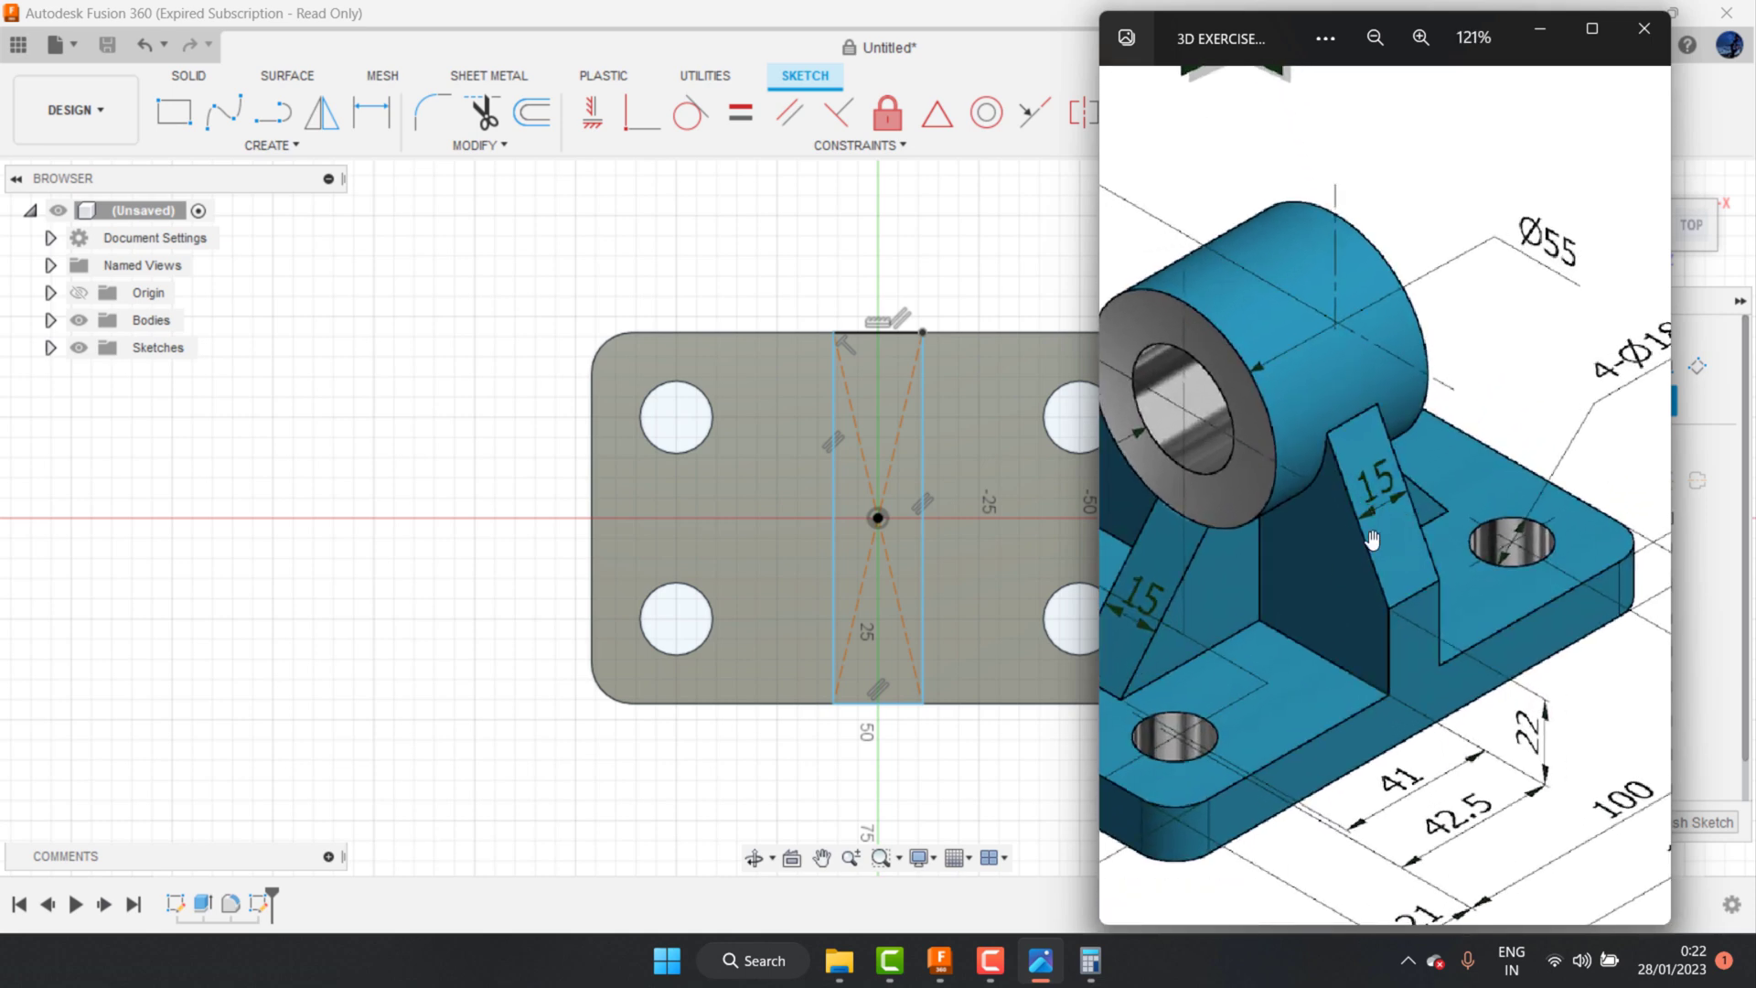
pyautogui.click(1540, 28)
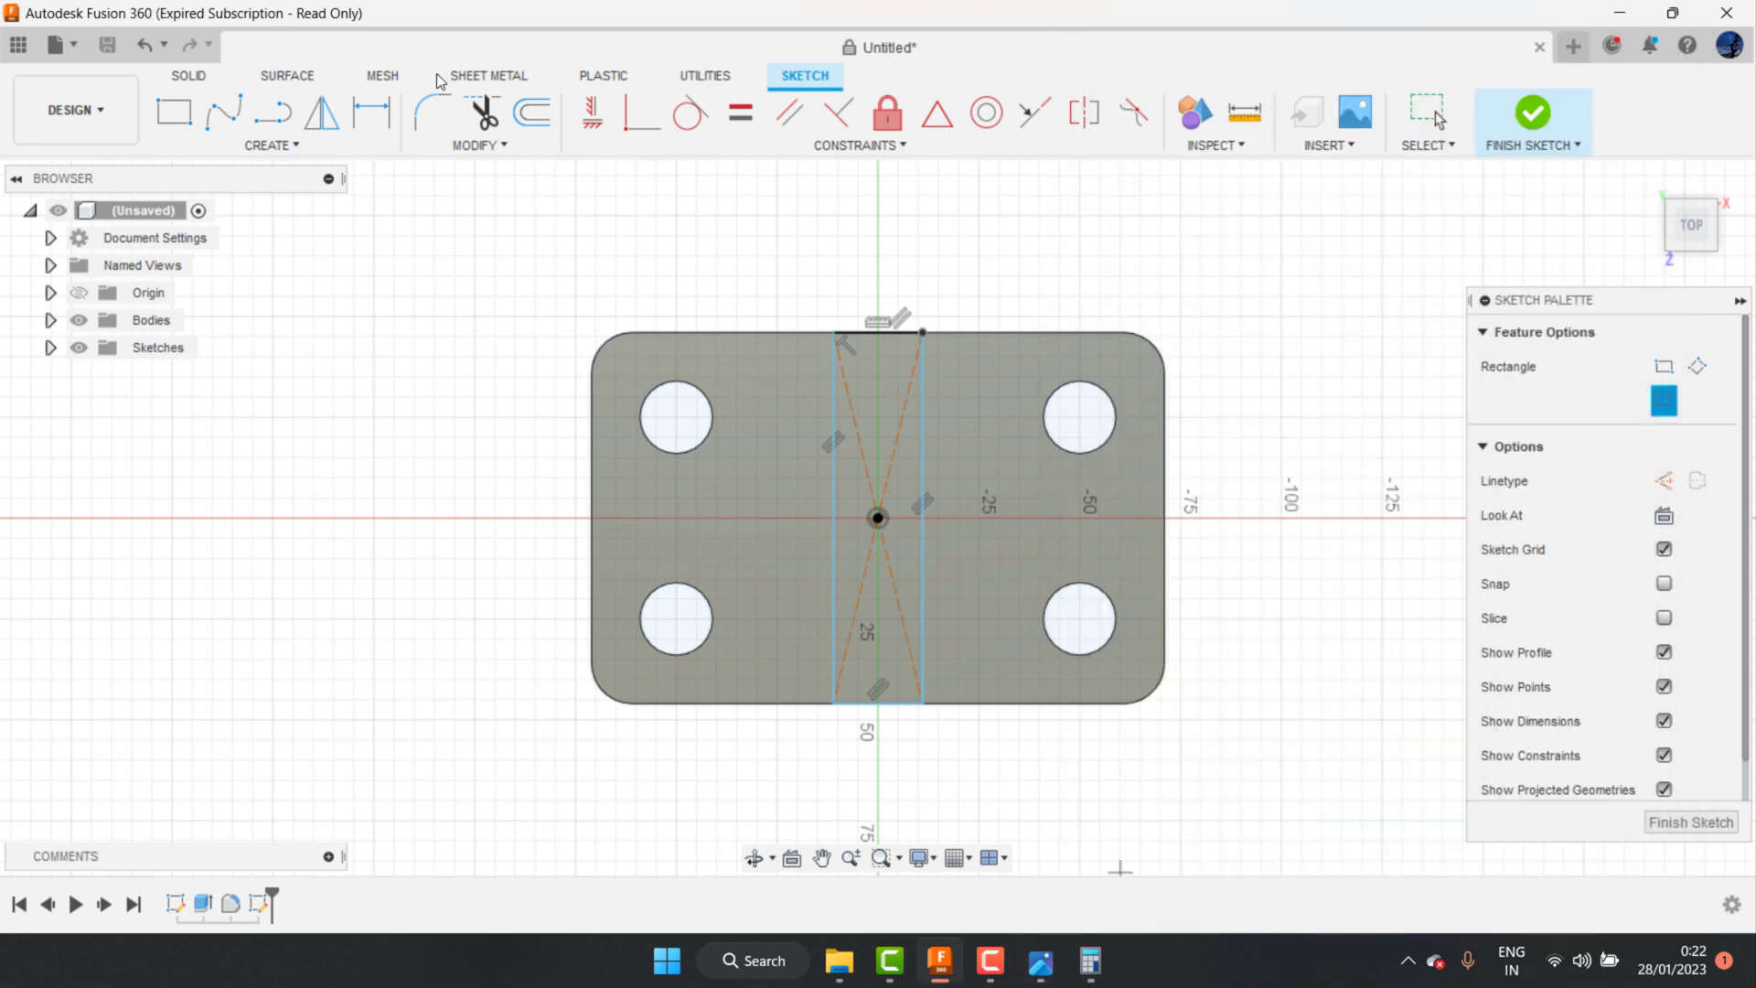
# Step: Dimension the rectangle's top edge to 15 mm wide, then recheck the reference drawing
pyautogui.click(368, 117)
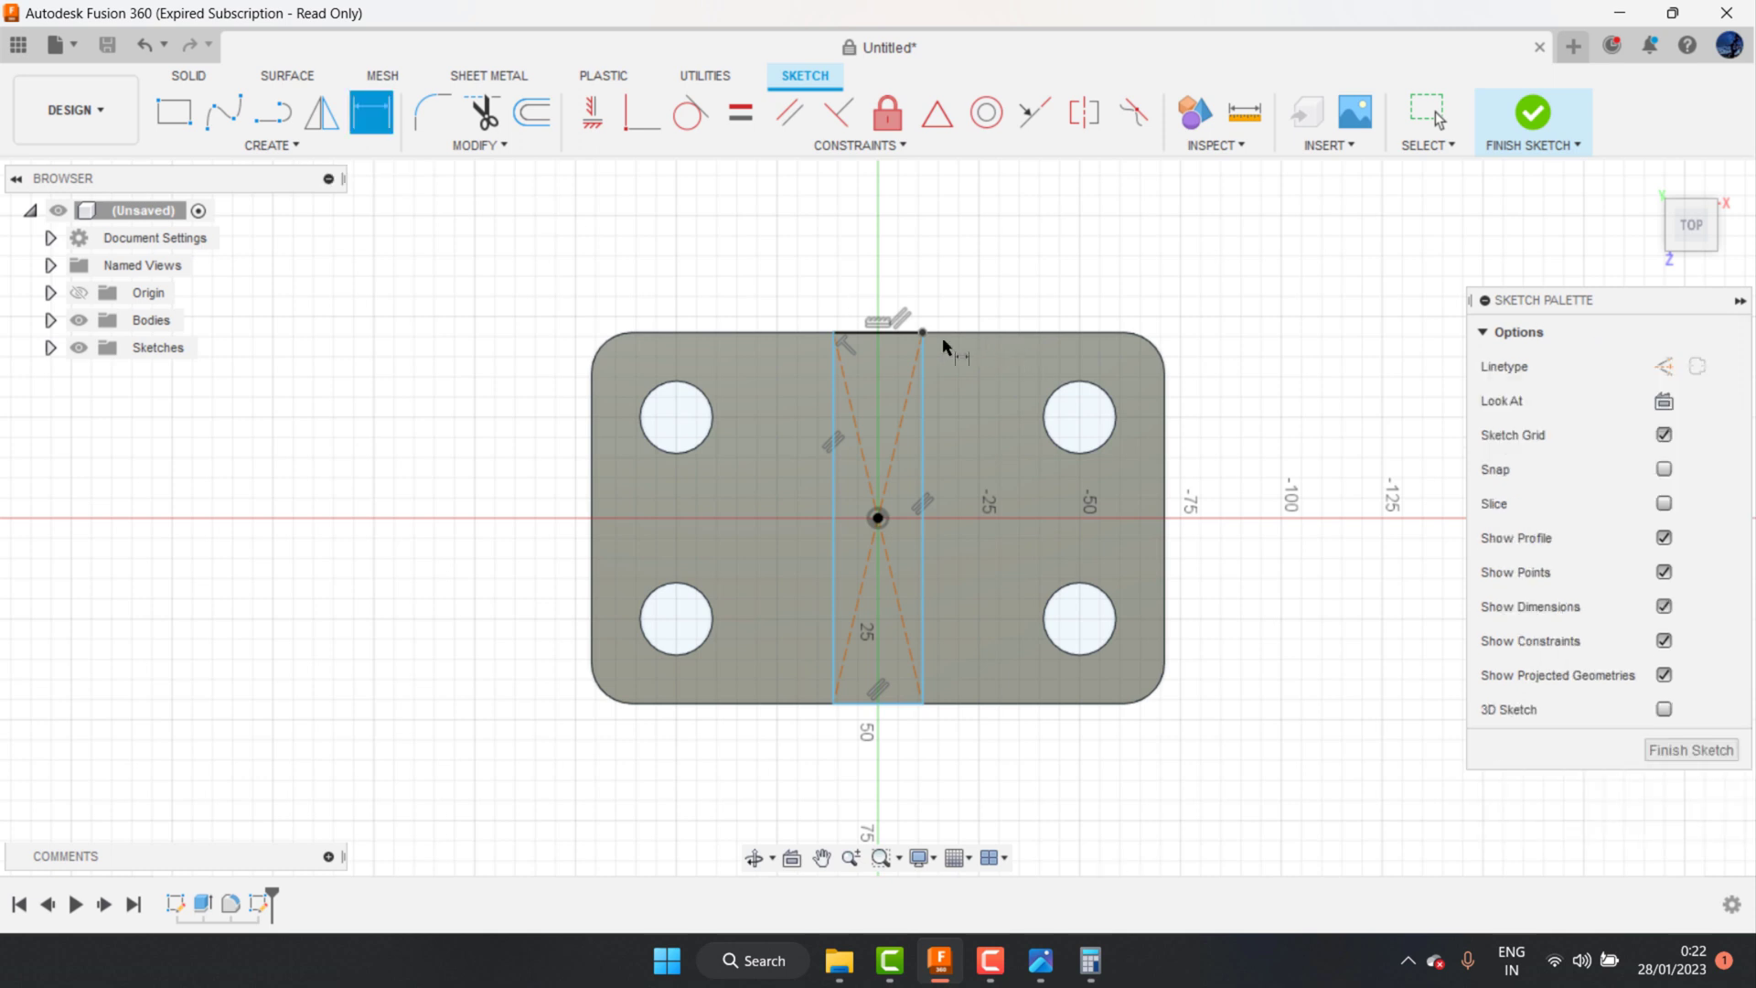
pyautogui.click(891, 344)
pyautogui.click(942, 252)
pyautogui.write('15')
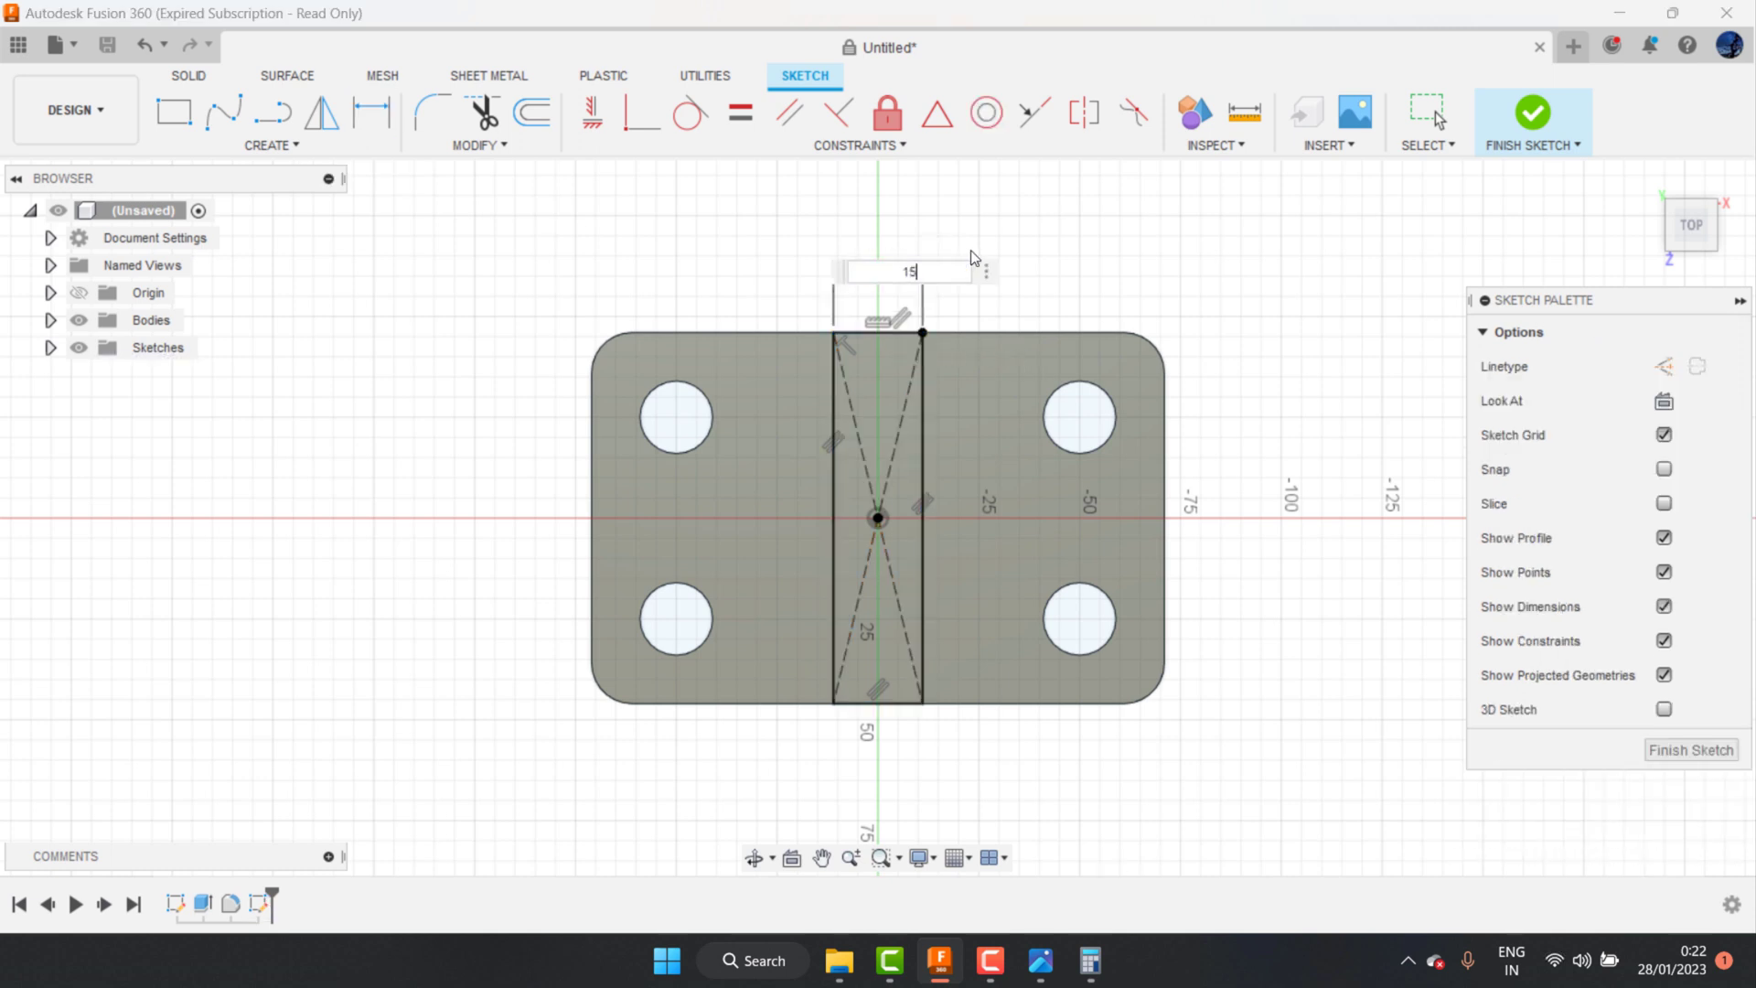
pyautogui.press('Return')
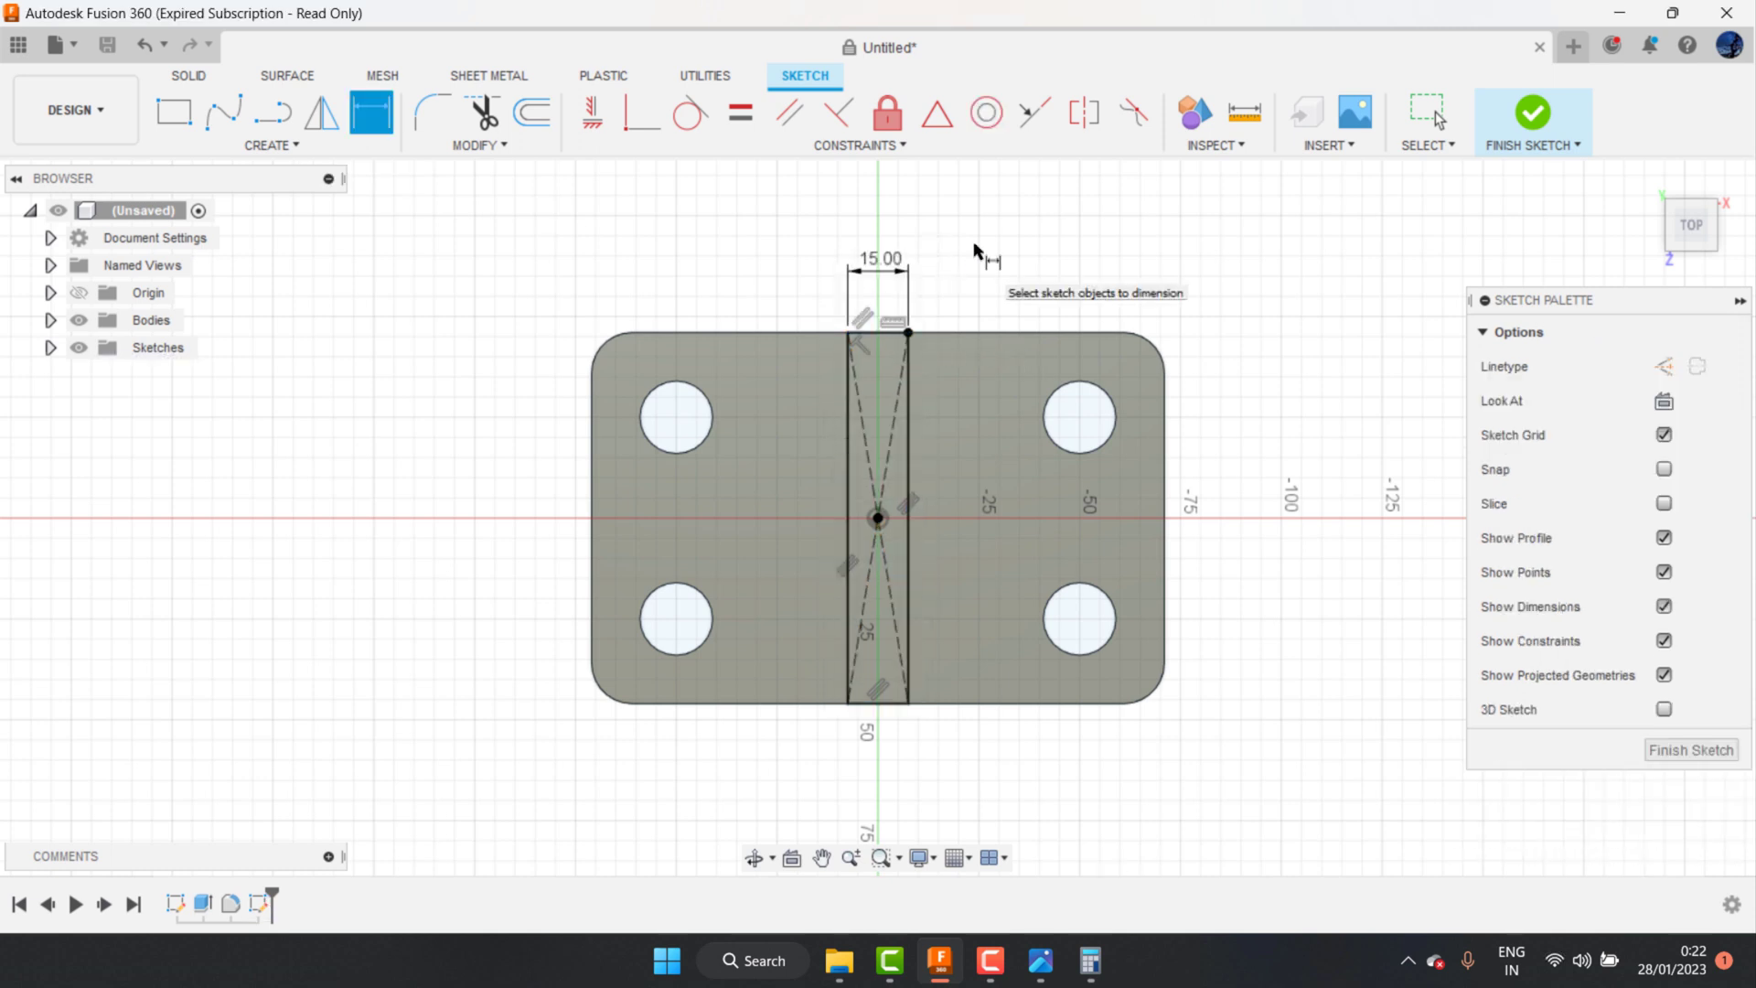
pyautogui.click(1040, 960)
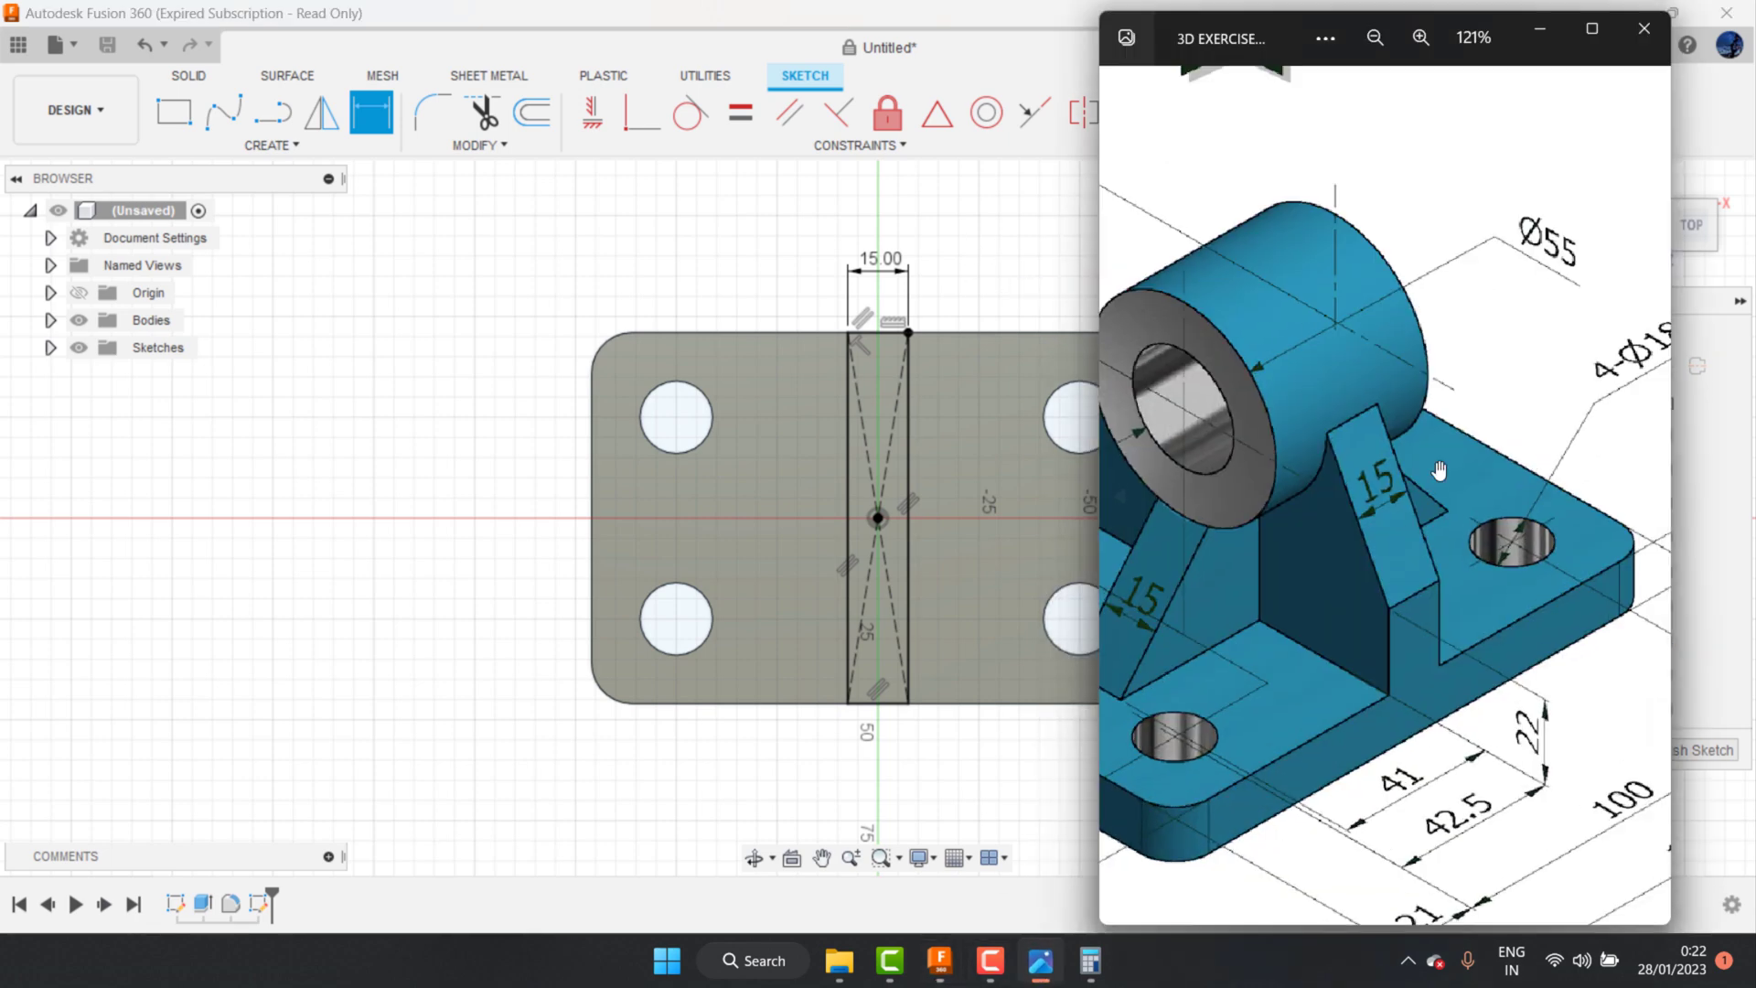
pyautogui.hscroll(-3, 1402, 489)
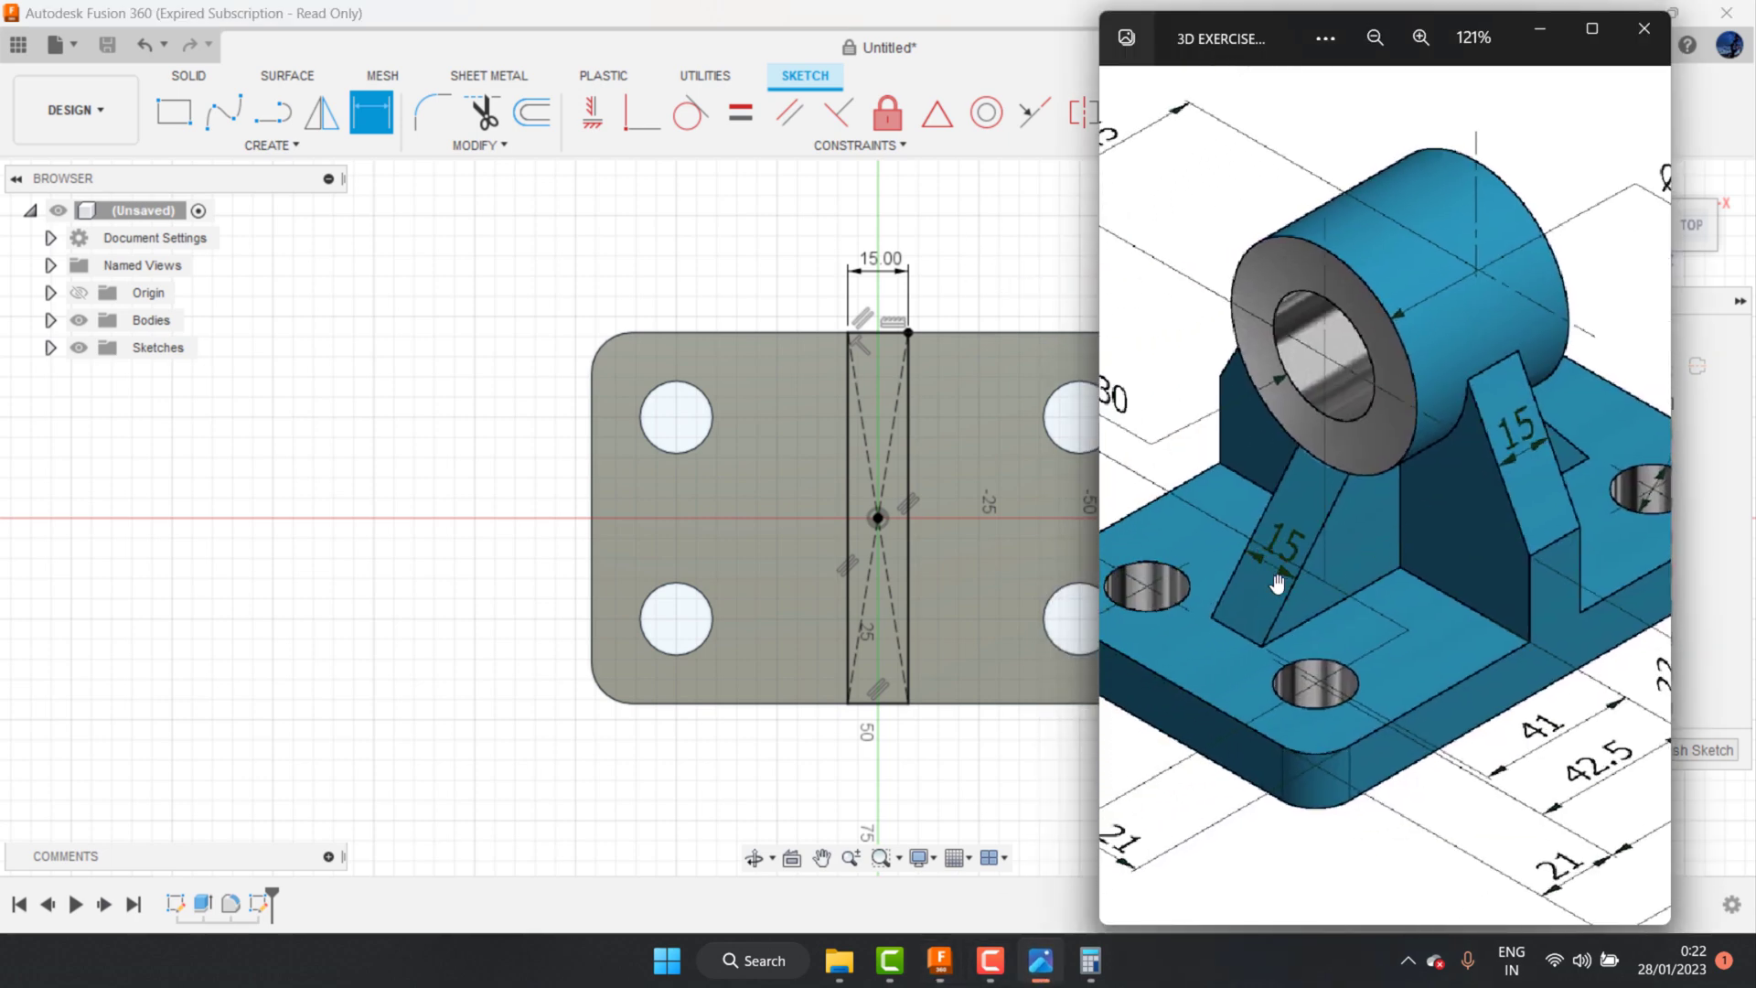
pyautogui.click(1525, 30)
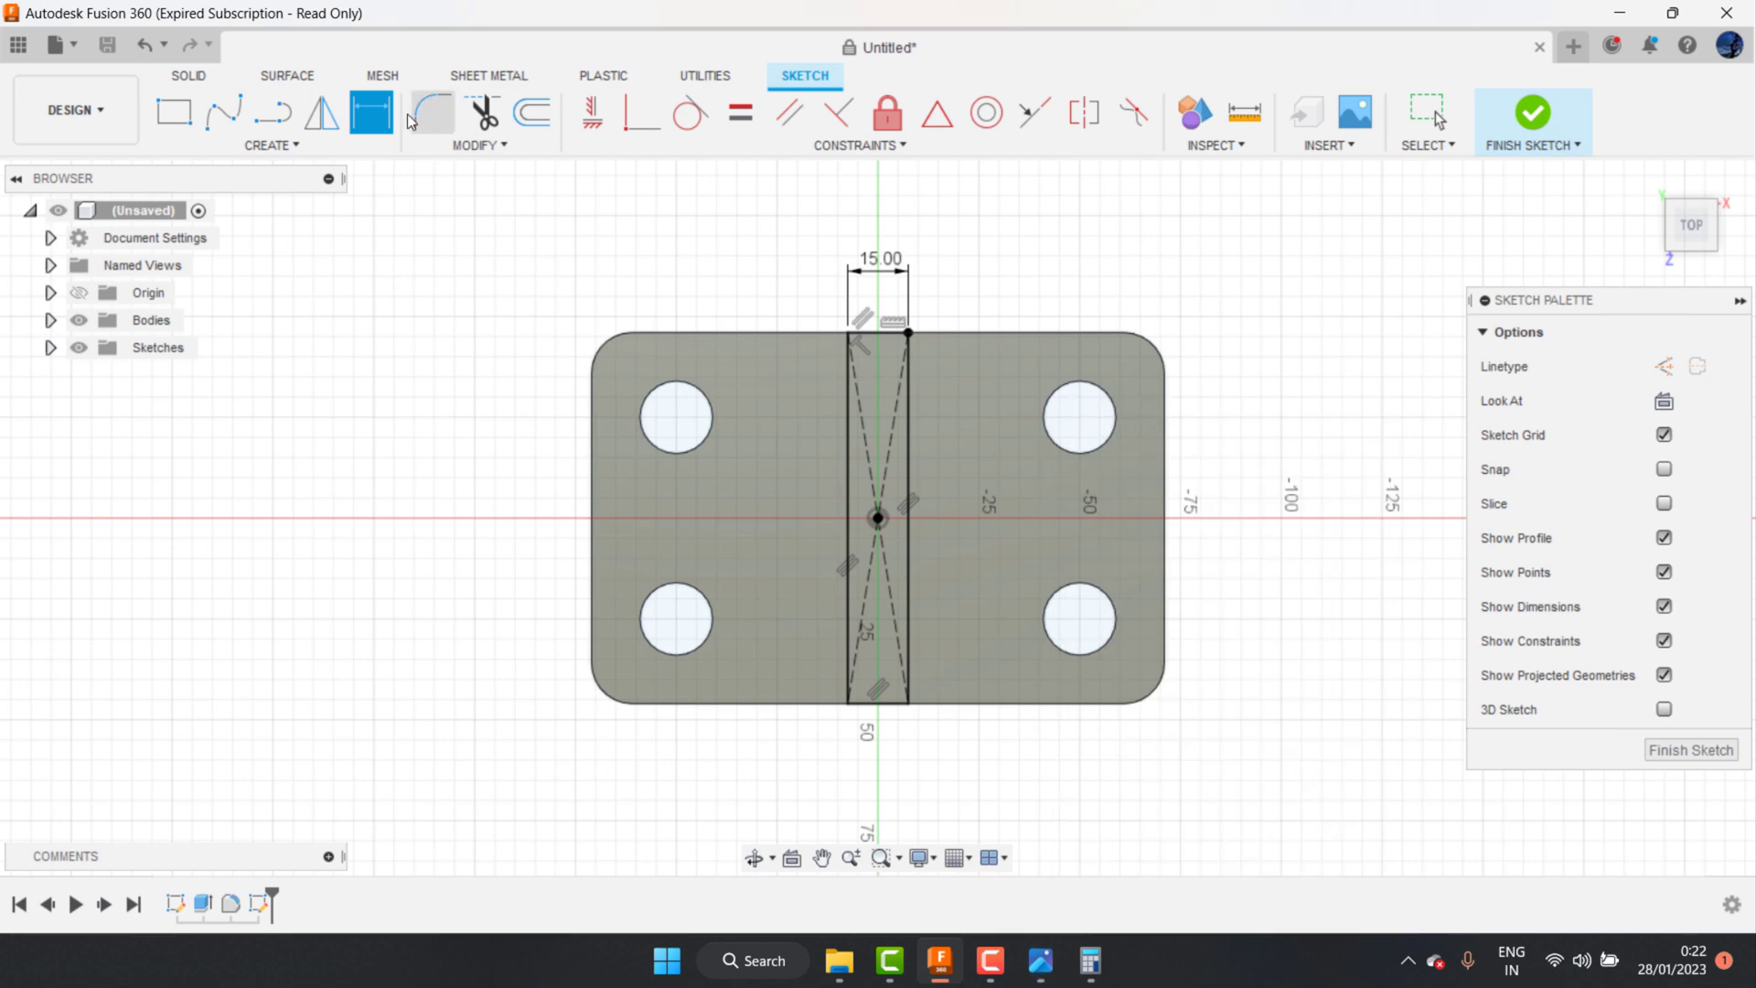
# Step: Draw a second center rectangle from the origin and dimension its left edge 15 mm tall
pyautogui.click(331, 146)
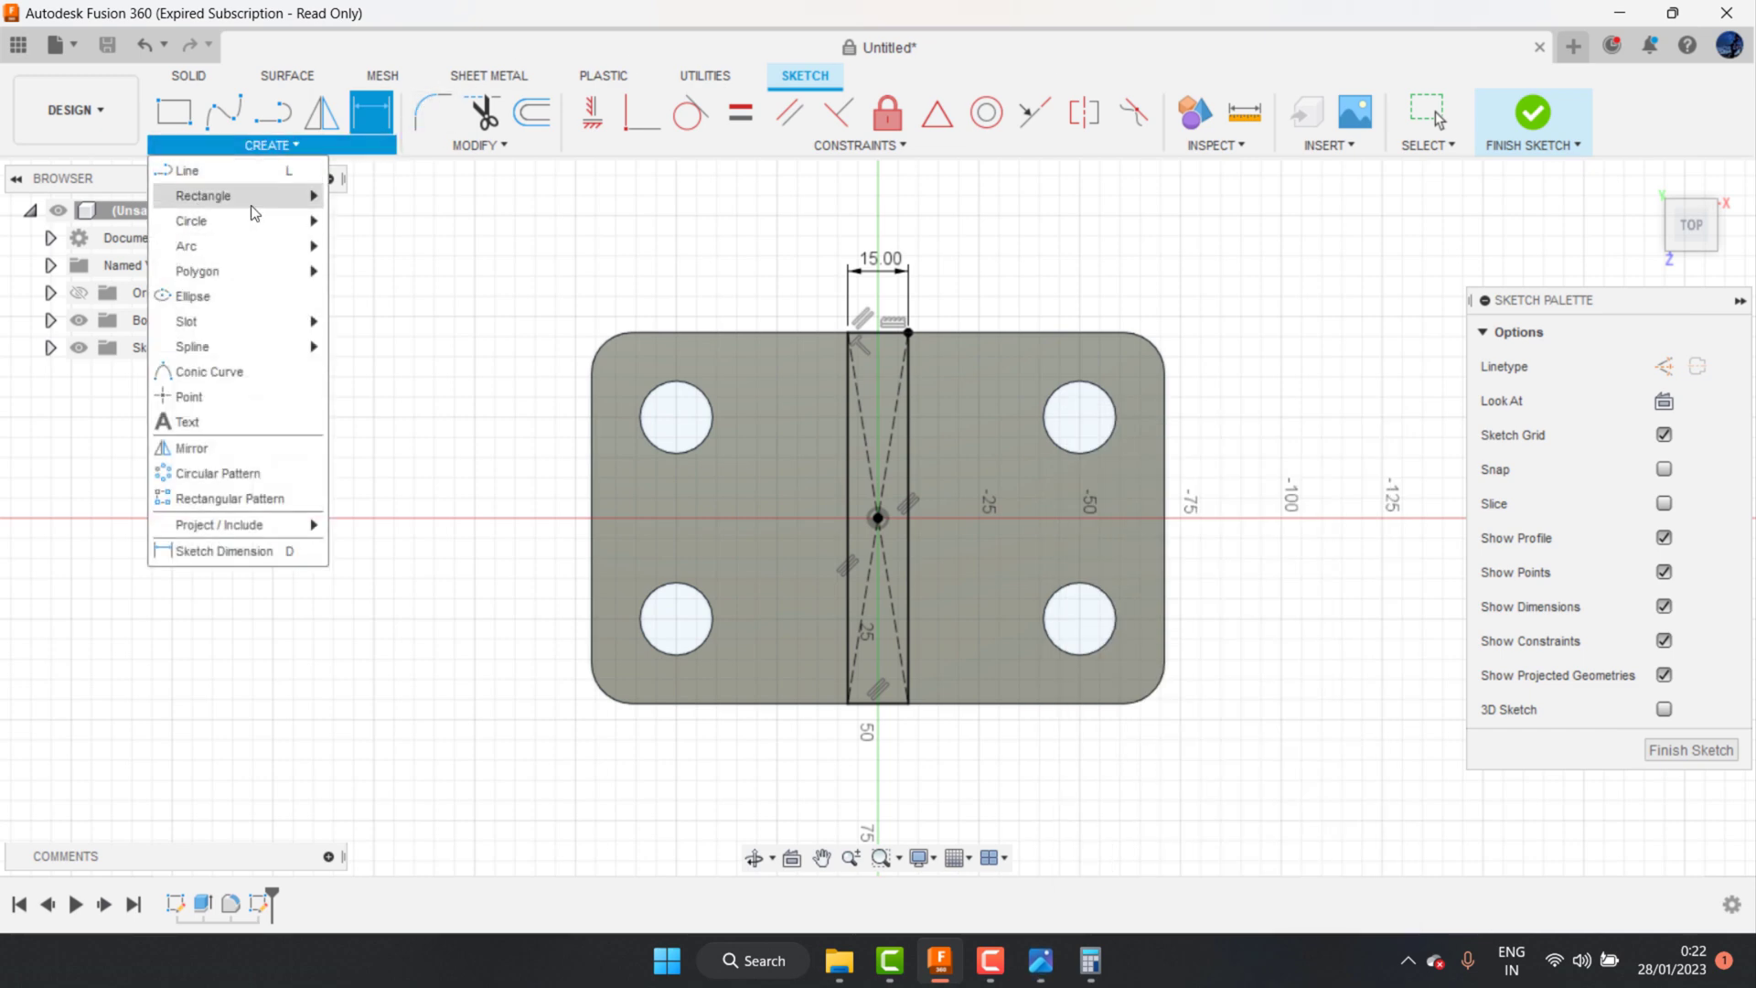
pyautogui.moveTo(203, 194)
pyautogui.click(396, 245)
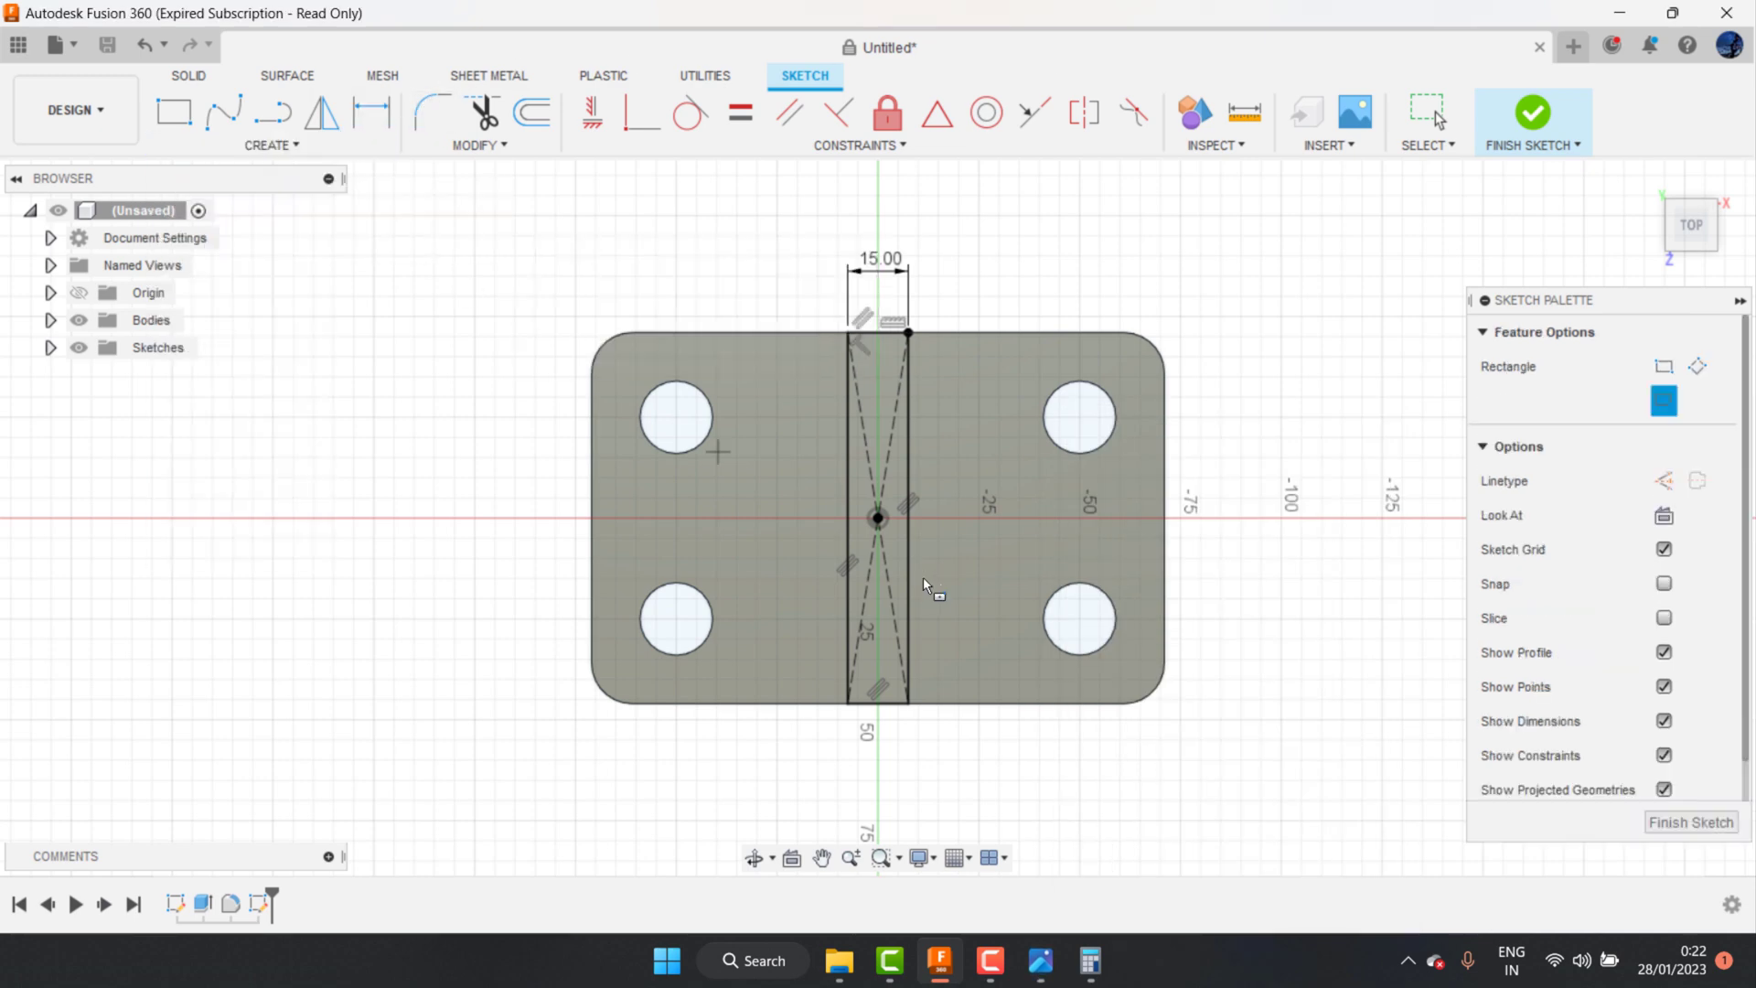
pyautogui.click(878, 518)
pyautogui.click(1035, 485)
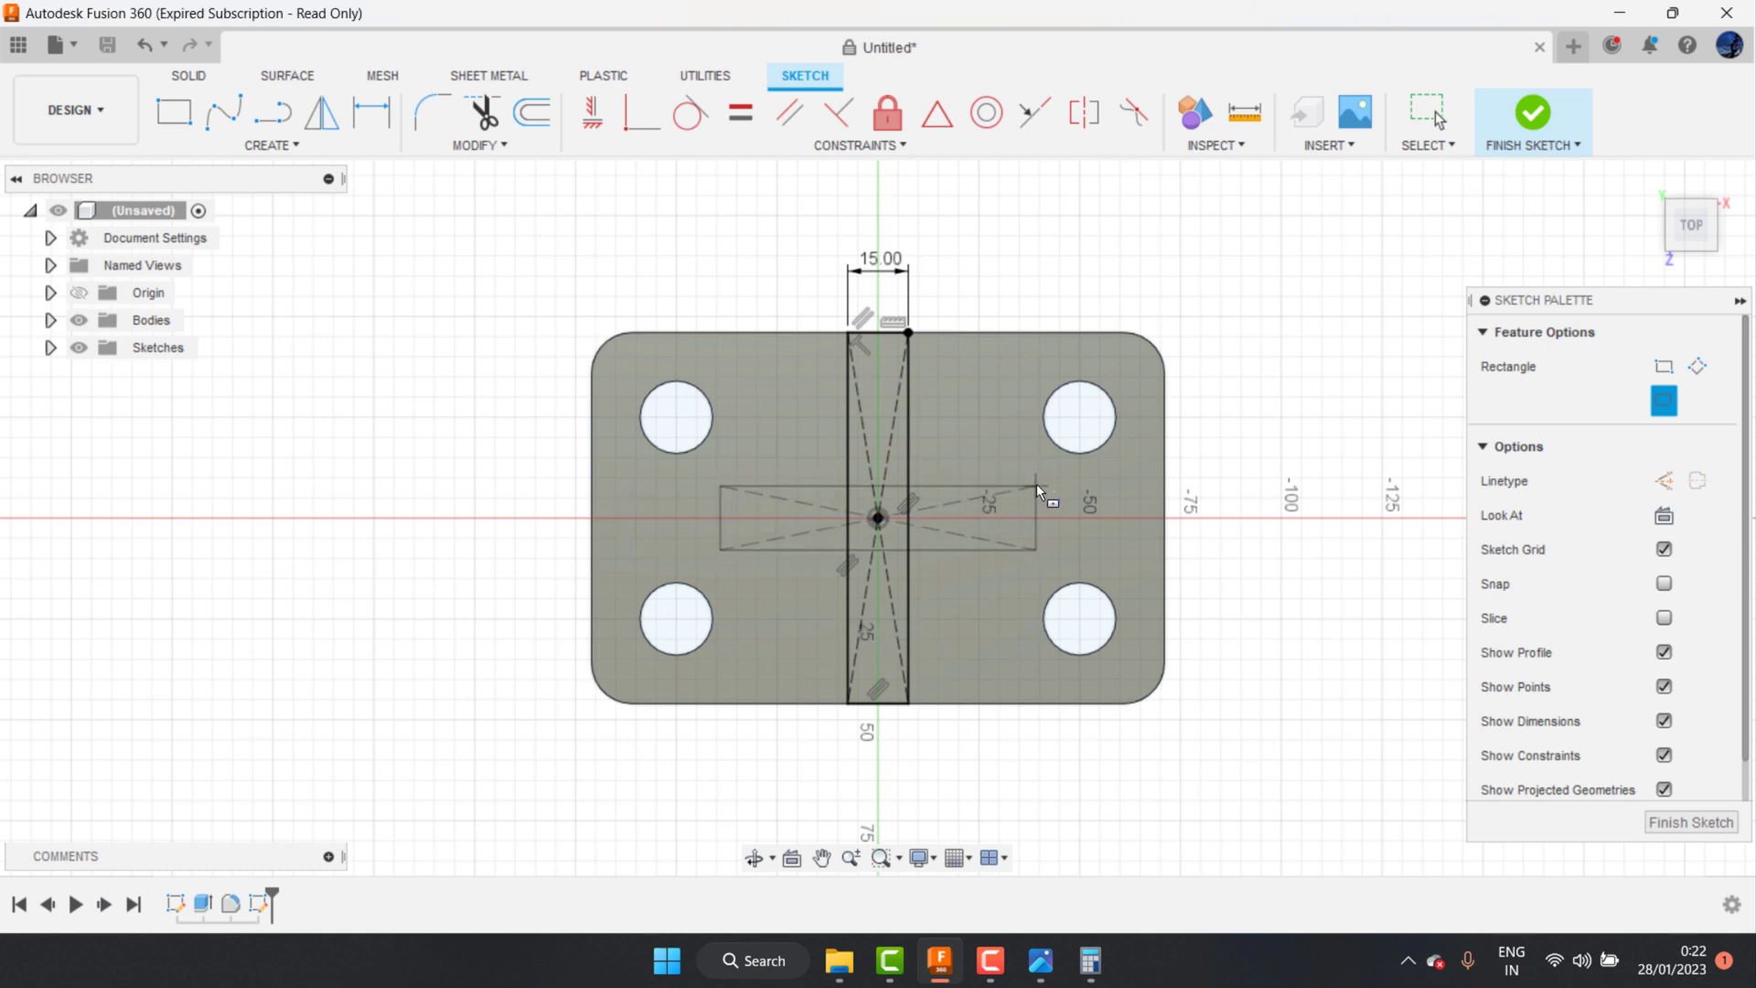
pyautogui.click(372, 113)
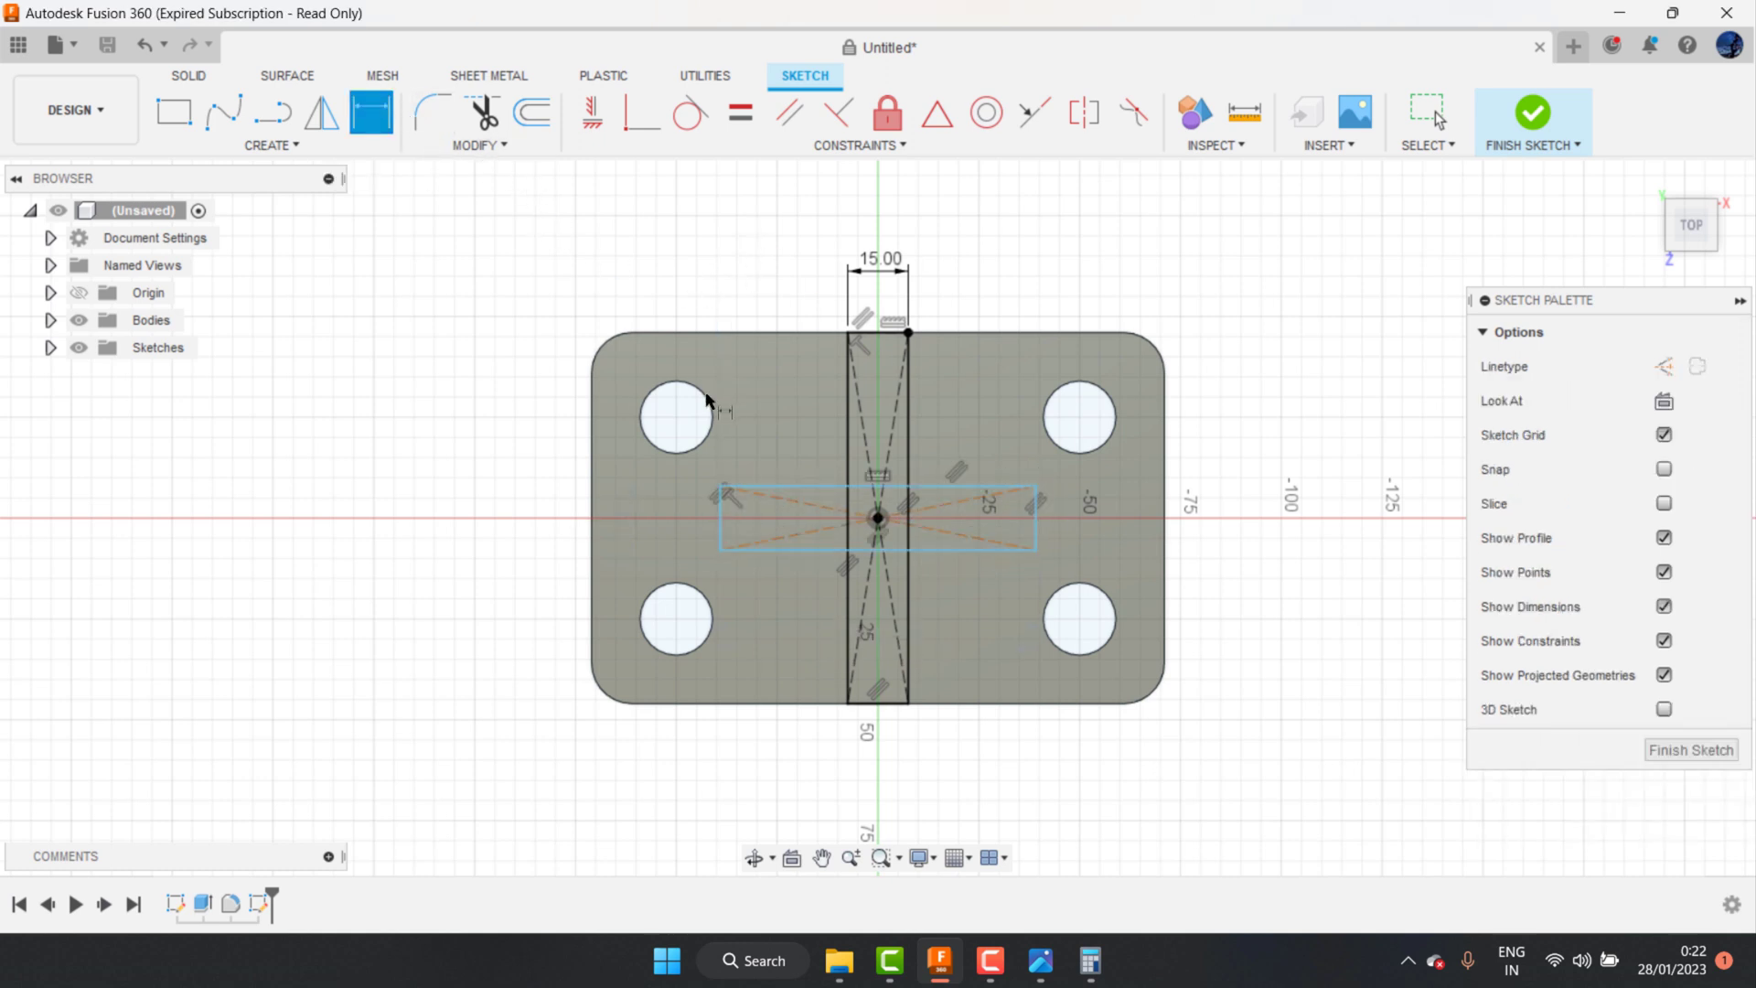
pyautogui.click(723, 531)
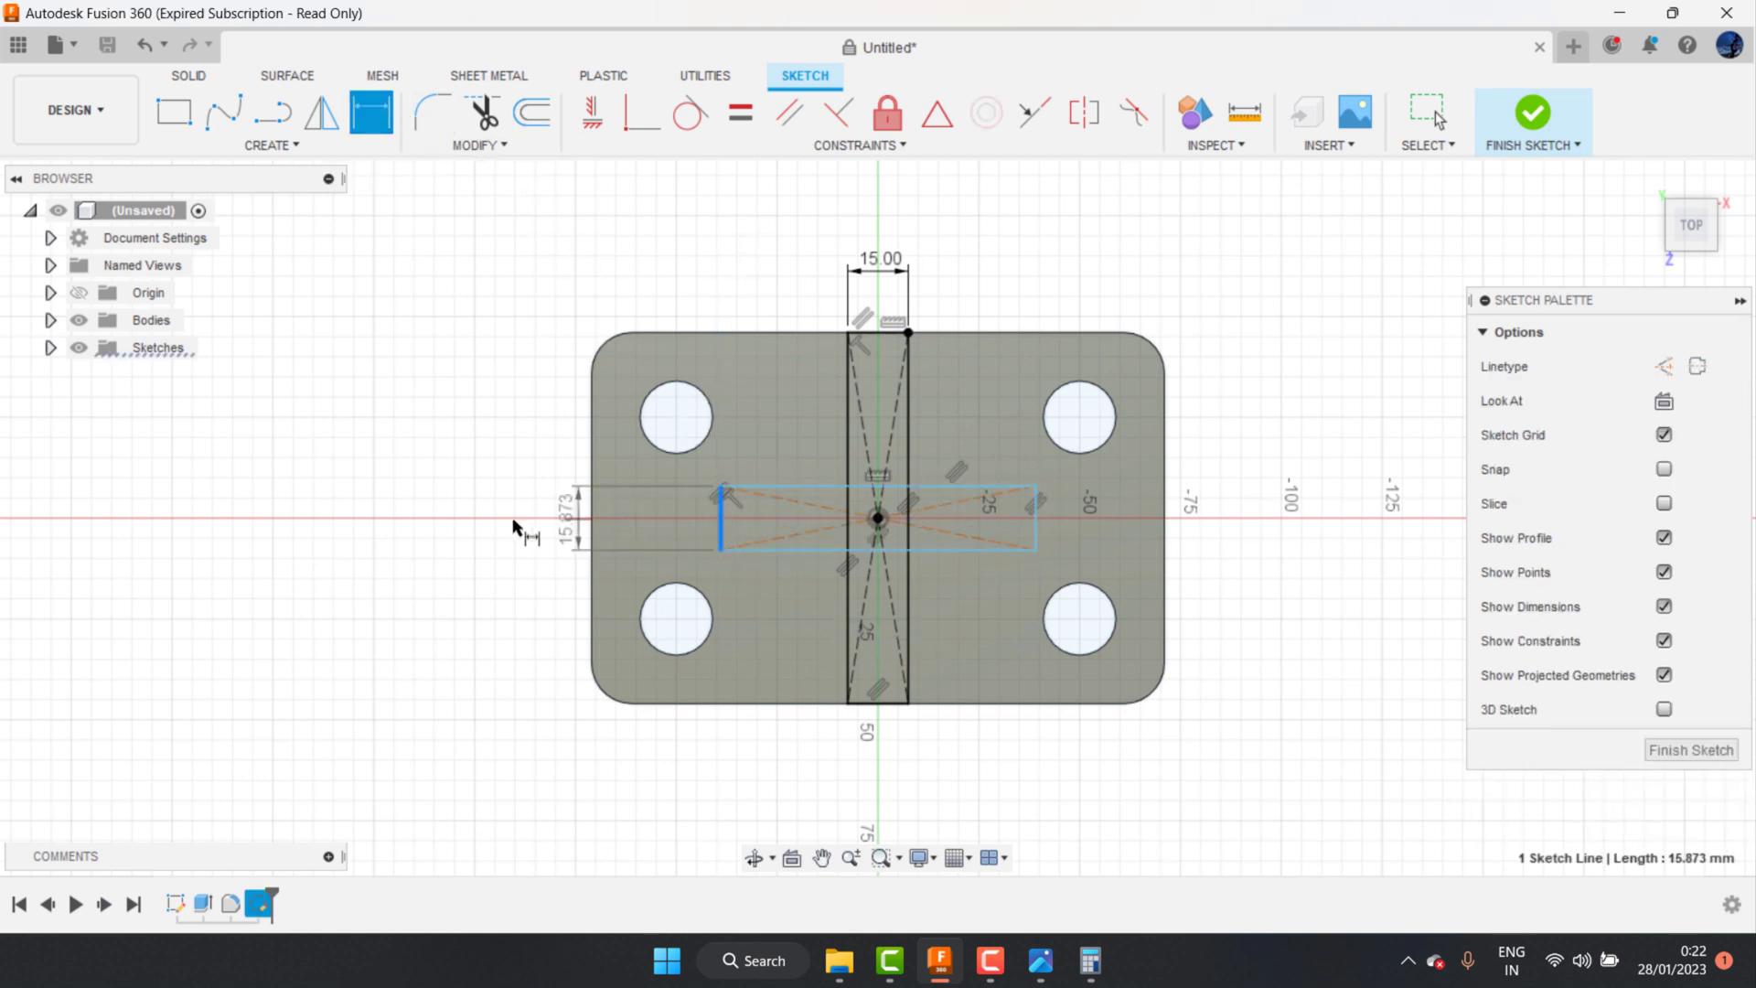
pyautogui.click(509, 468)
pyautogui.write('15')
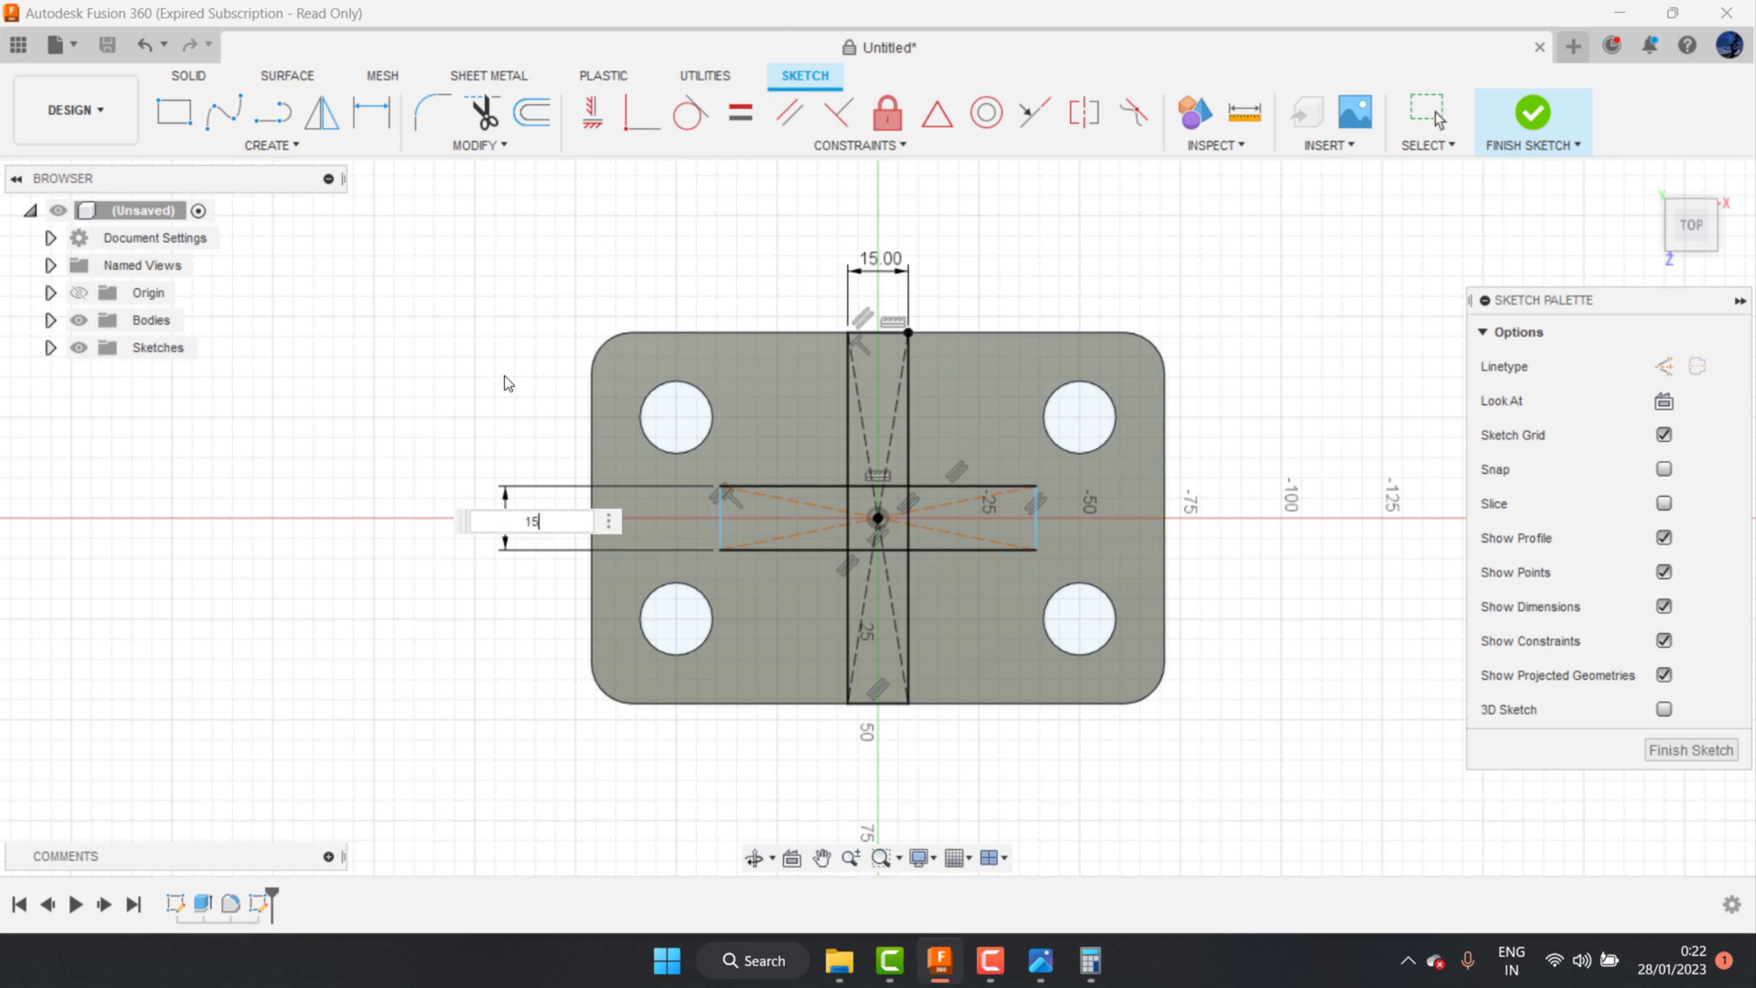
pyautogui.press('Return')
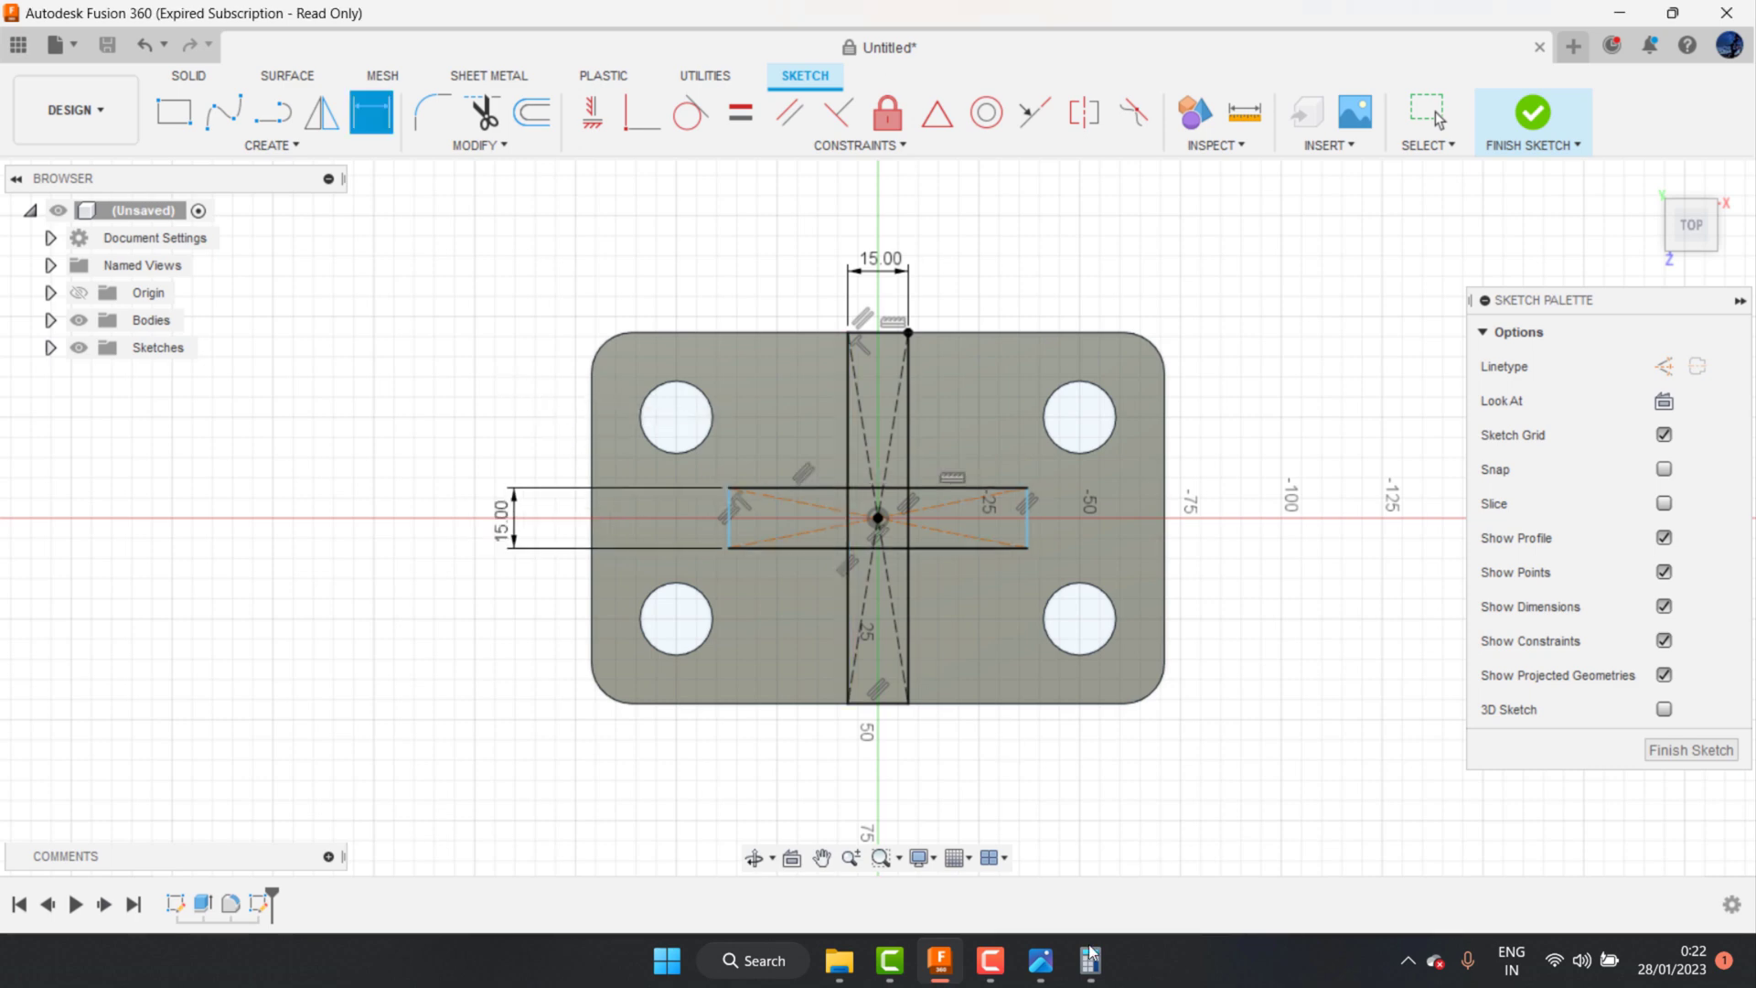
# Step: Check the rib dimensions, then set the horizontal strip's left end 41 mm from the vertical strip
pyautogui.click(1040, 960)
pyautogui.moveTo(1398, 601); pyautogui.dragTo(1328, 568)
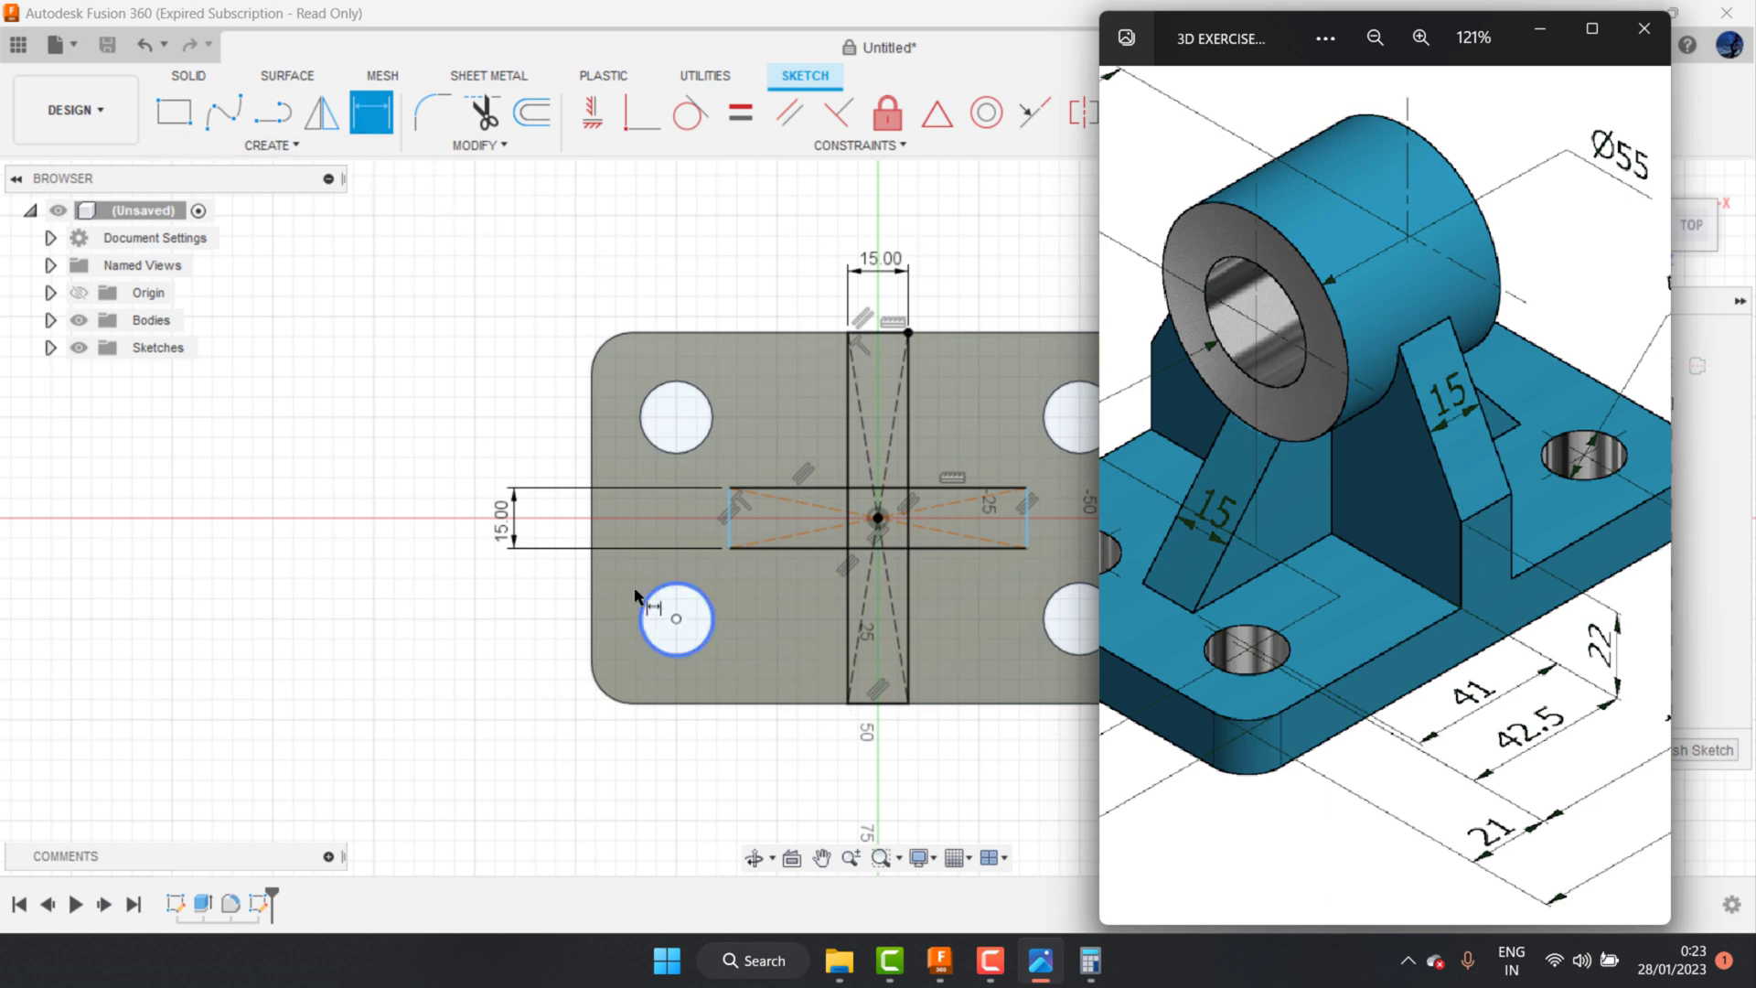
pyautogui.click(731, 535)
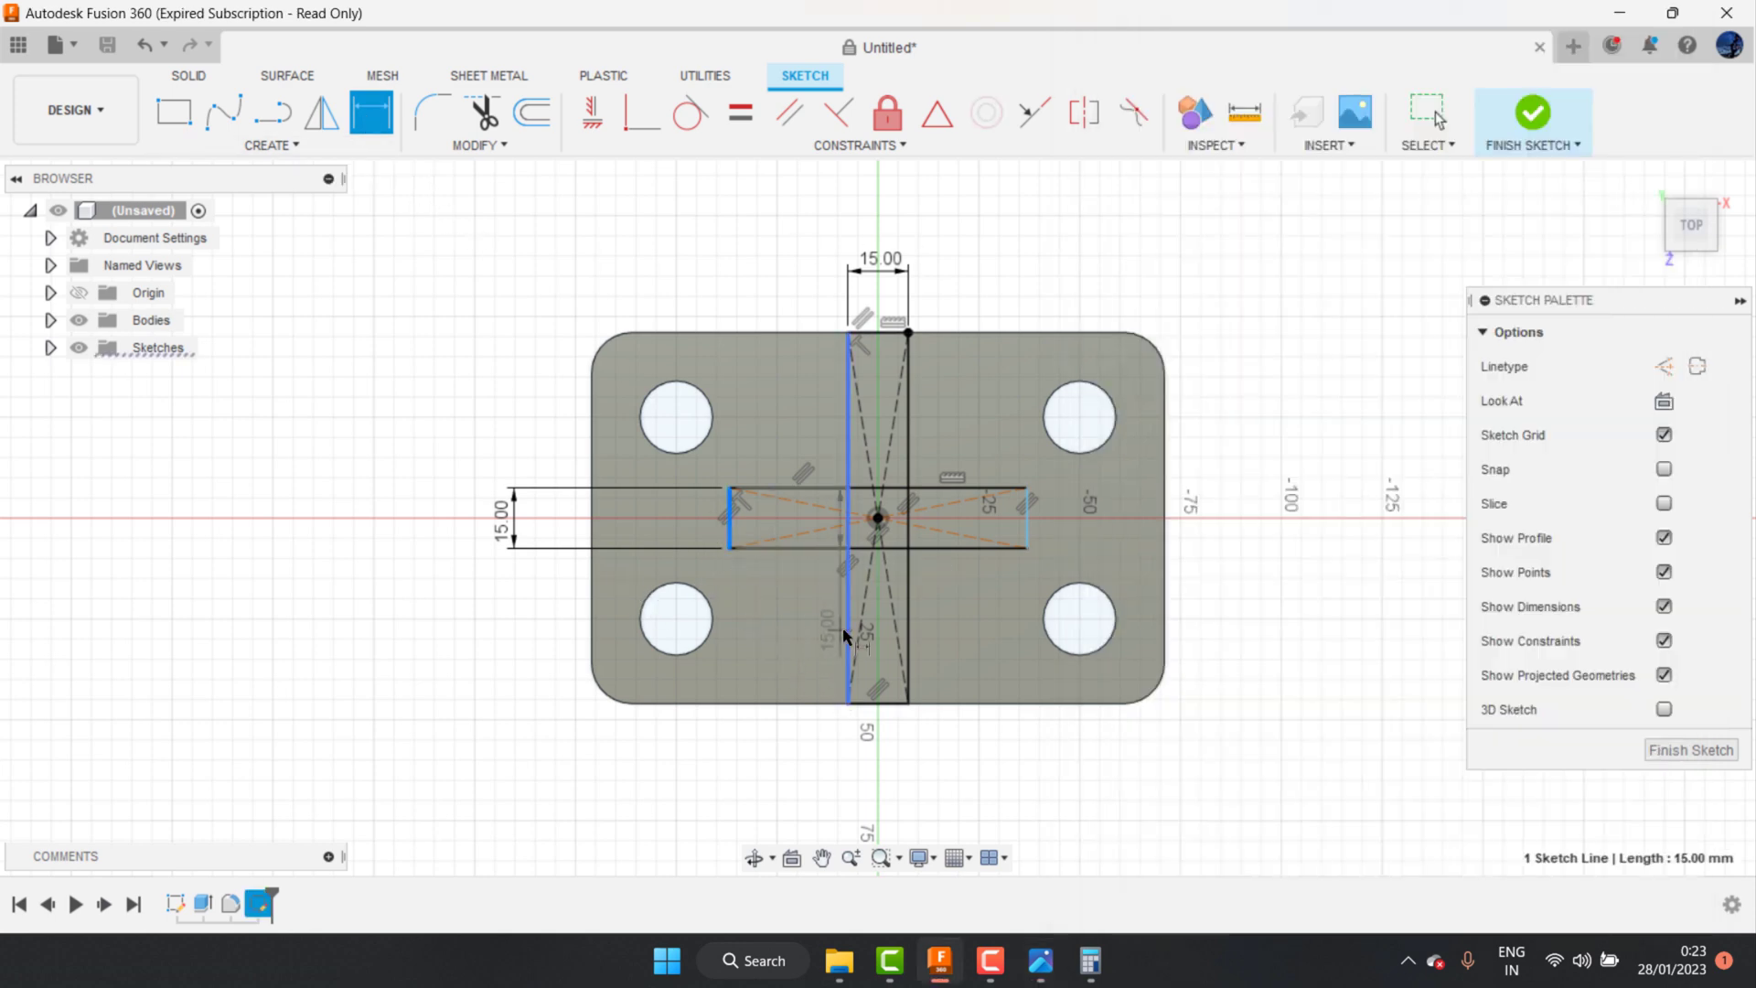
pyautogui.click(848, 654)
pyautogui.click(785, 768)
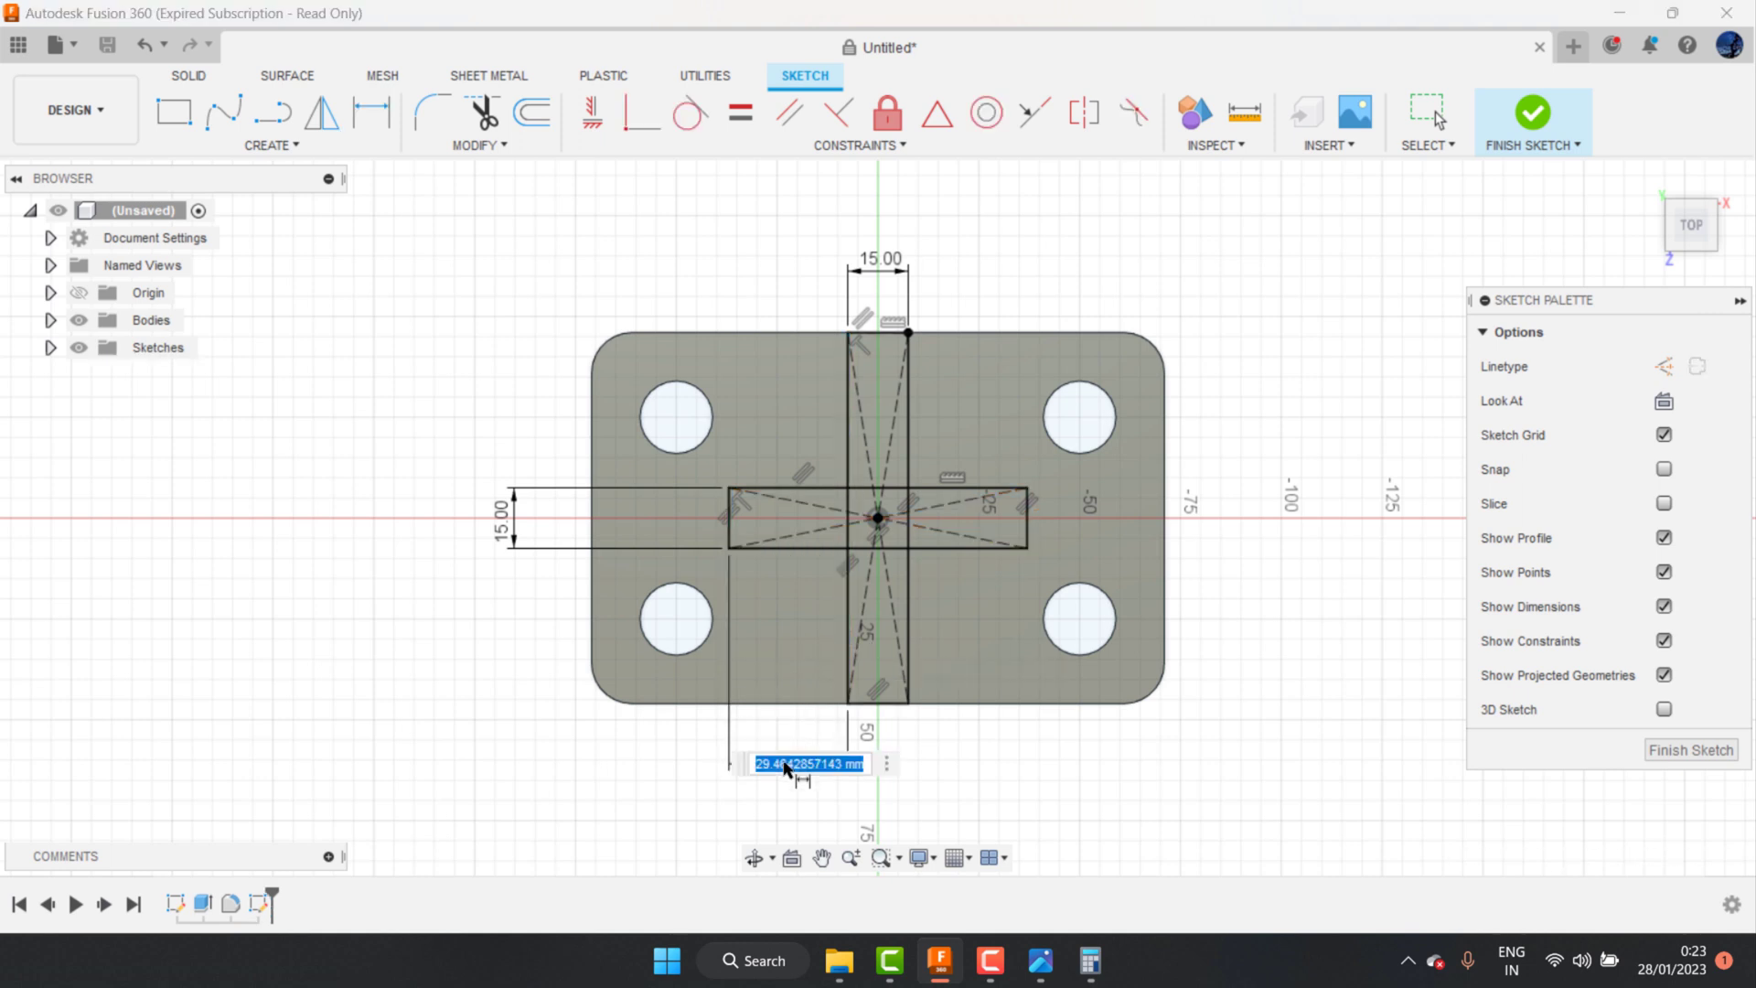
pyautogui.click(792, 758)
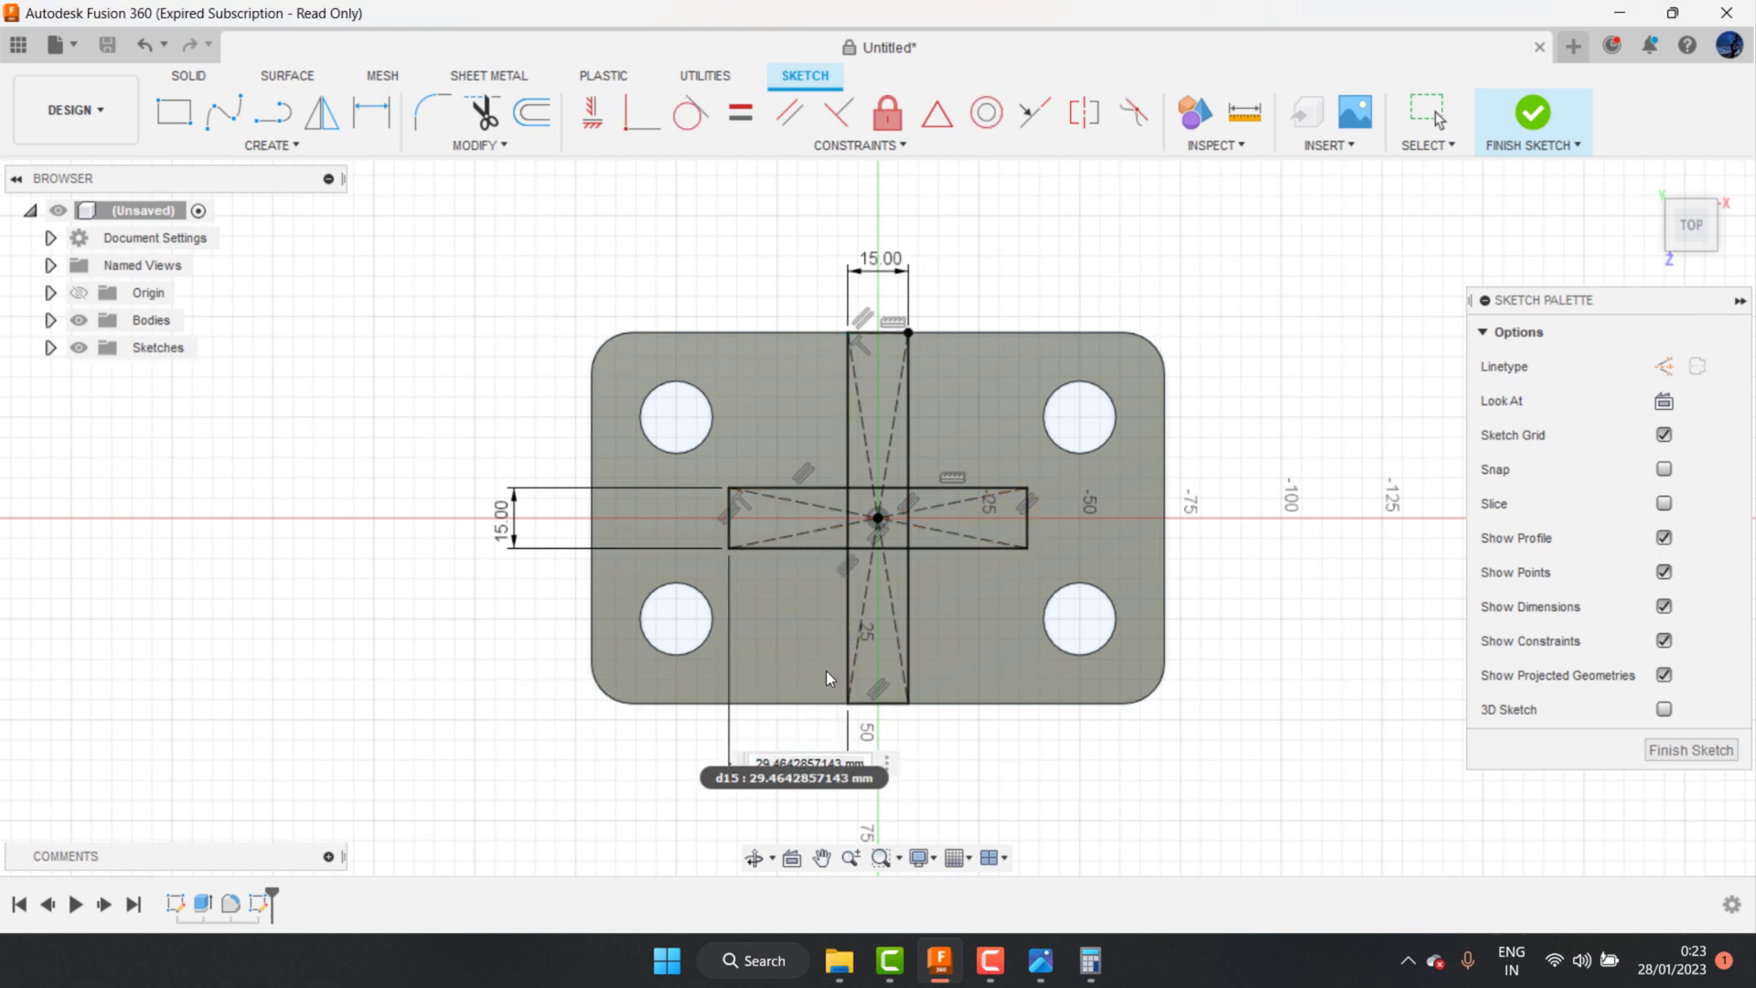
pyautogui.moveTo(871, 766); pyautogui.dragTo(705, 761)
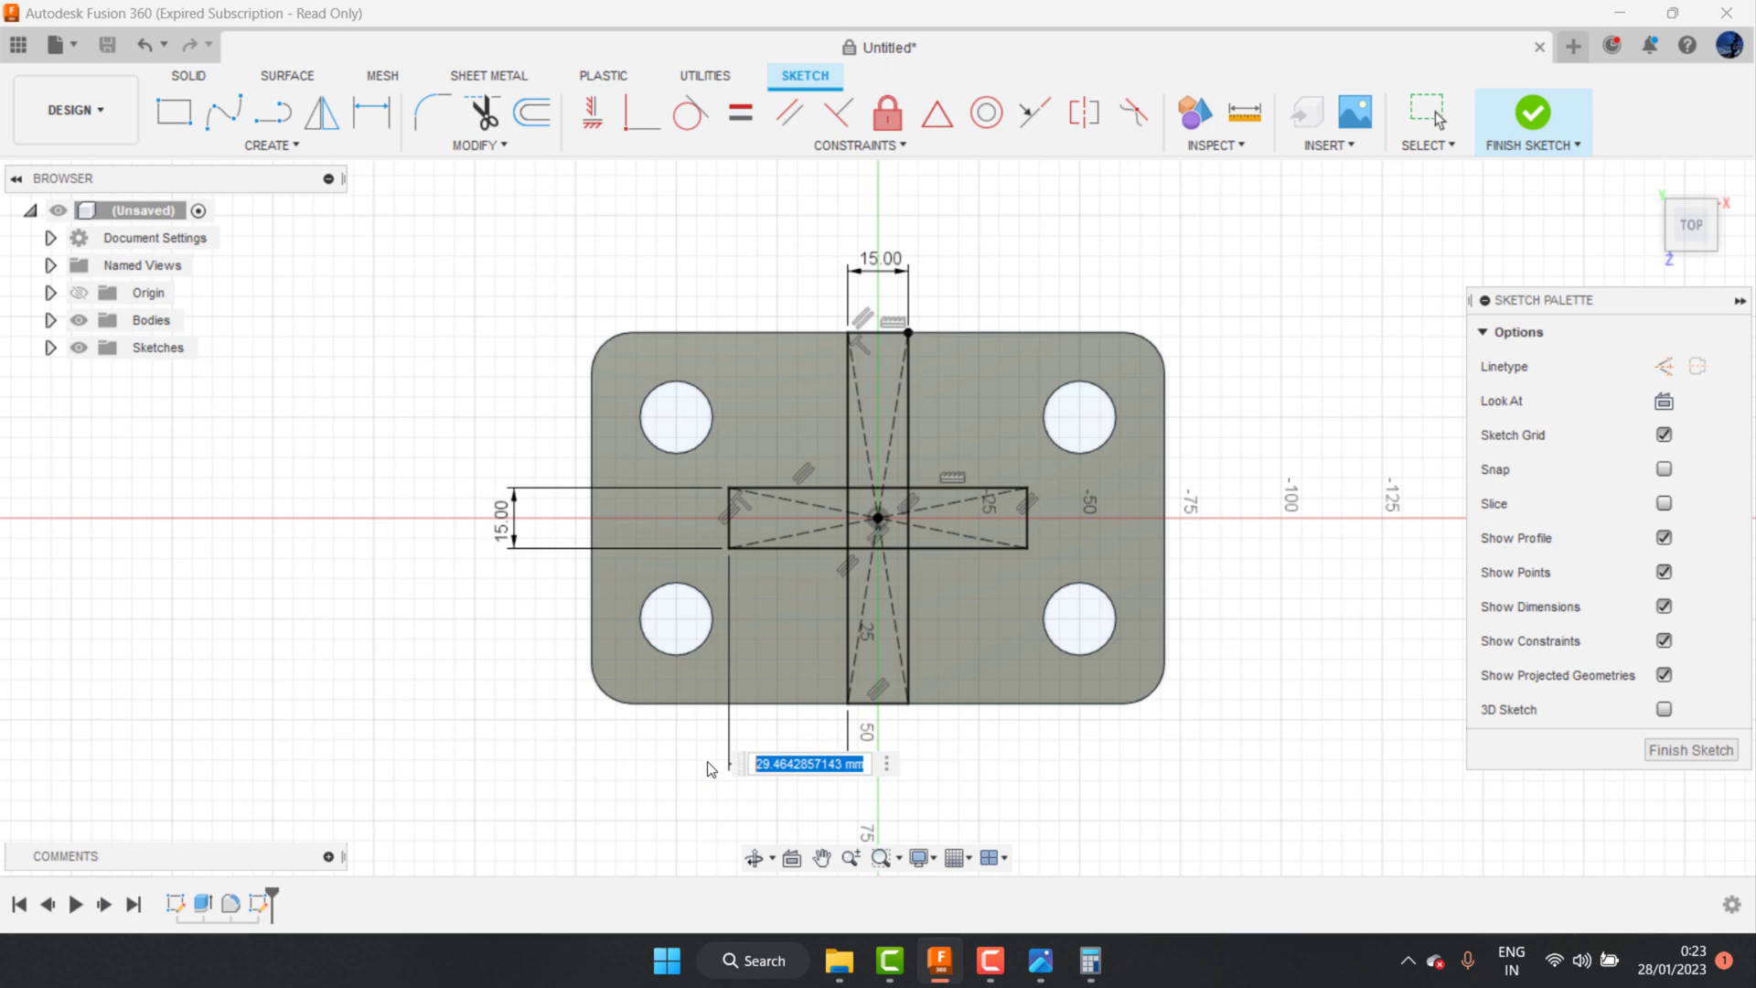
pyautogui.write('41')
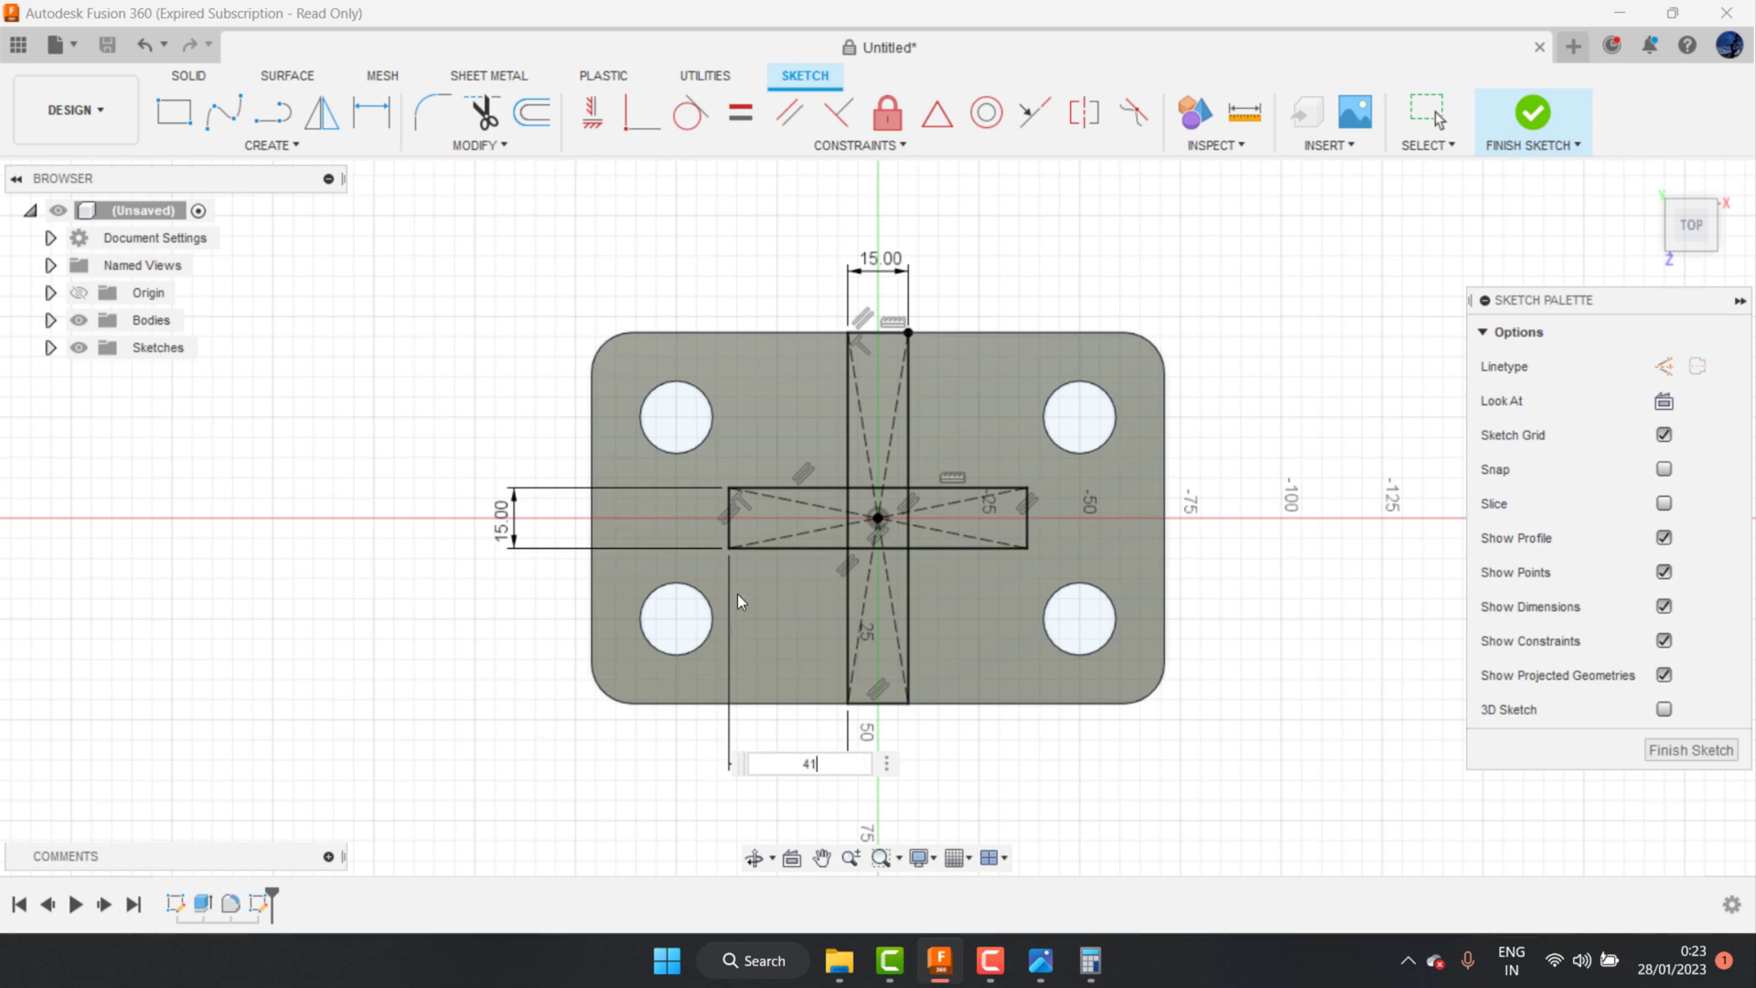
pyautogui.press('Return')
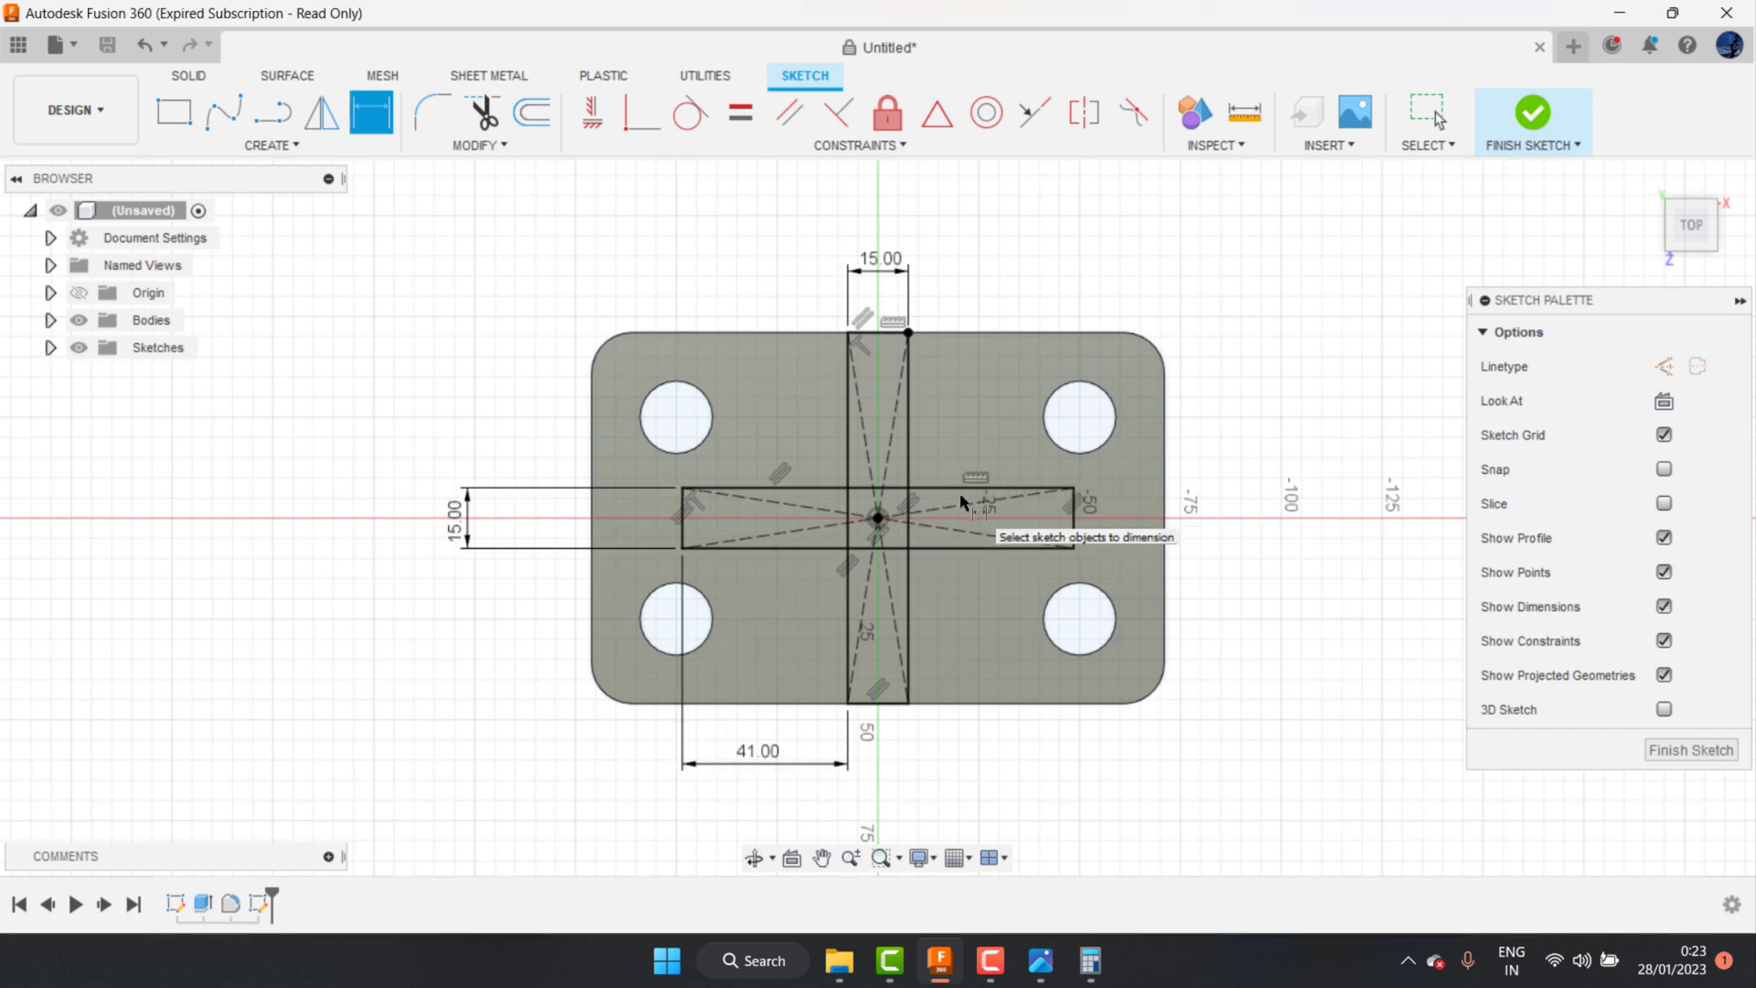
# Step: Trim the overlapping lines at the cross centre and a diagonal construction line
pyautogui.click(481, 112)
pyautogui.click(880, 482)
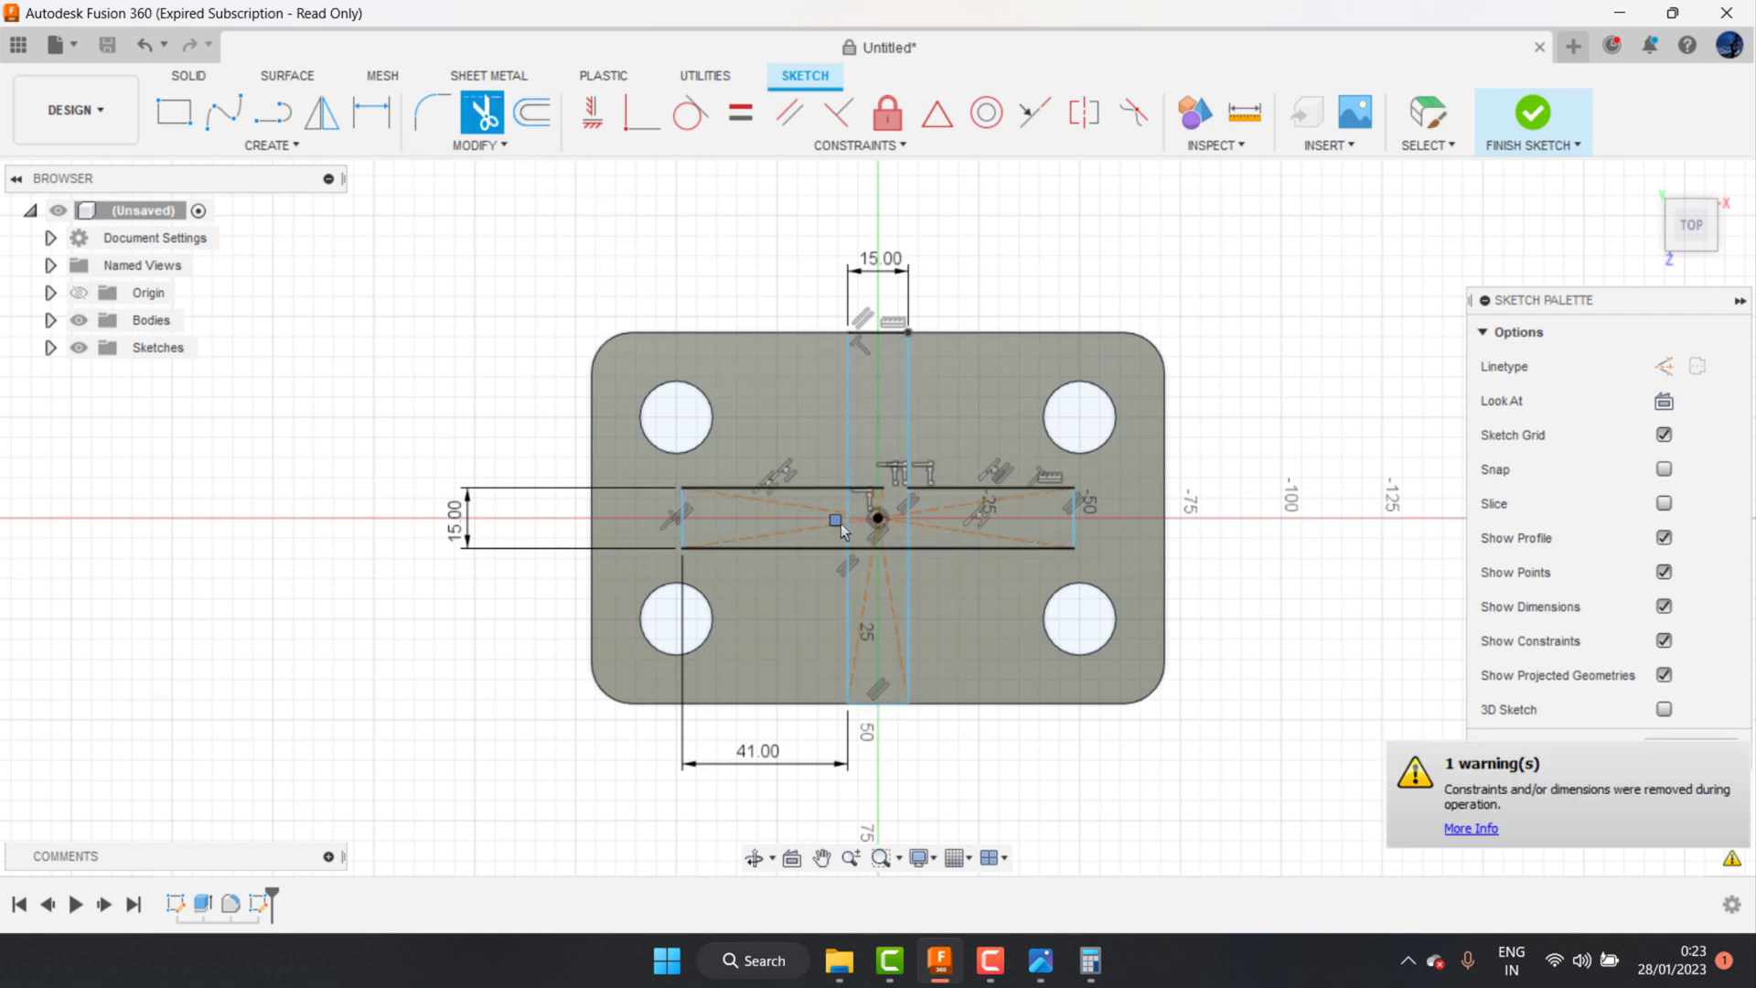
pyautogui.click(880, 559)
pyautogui.press('Escape')
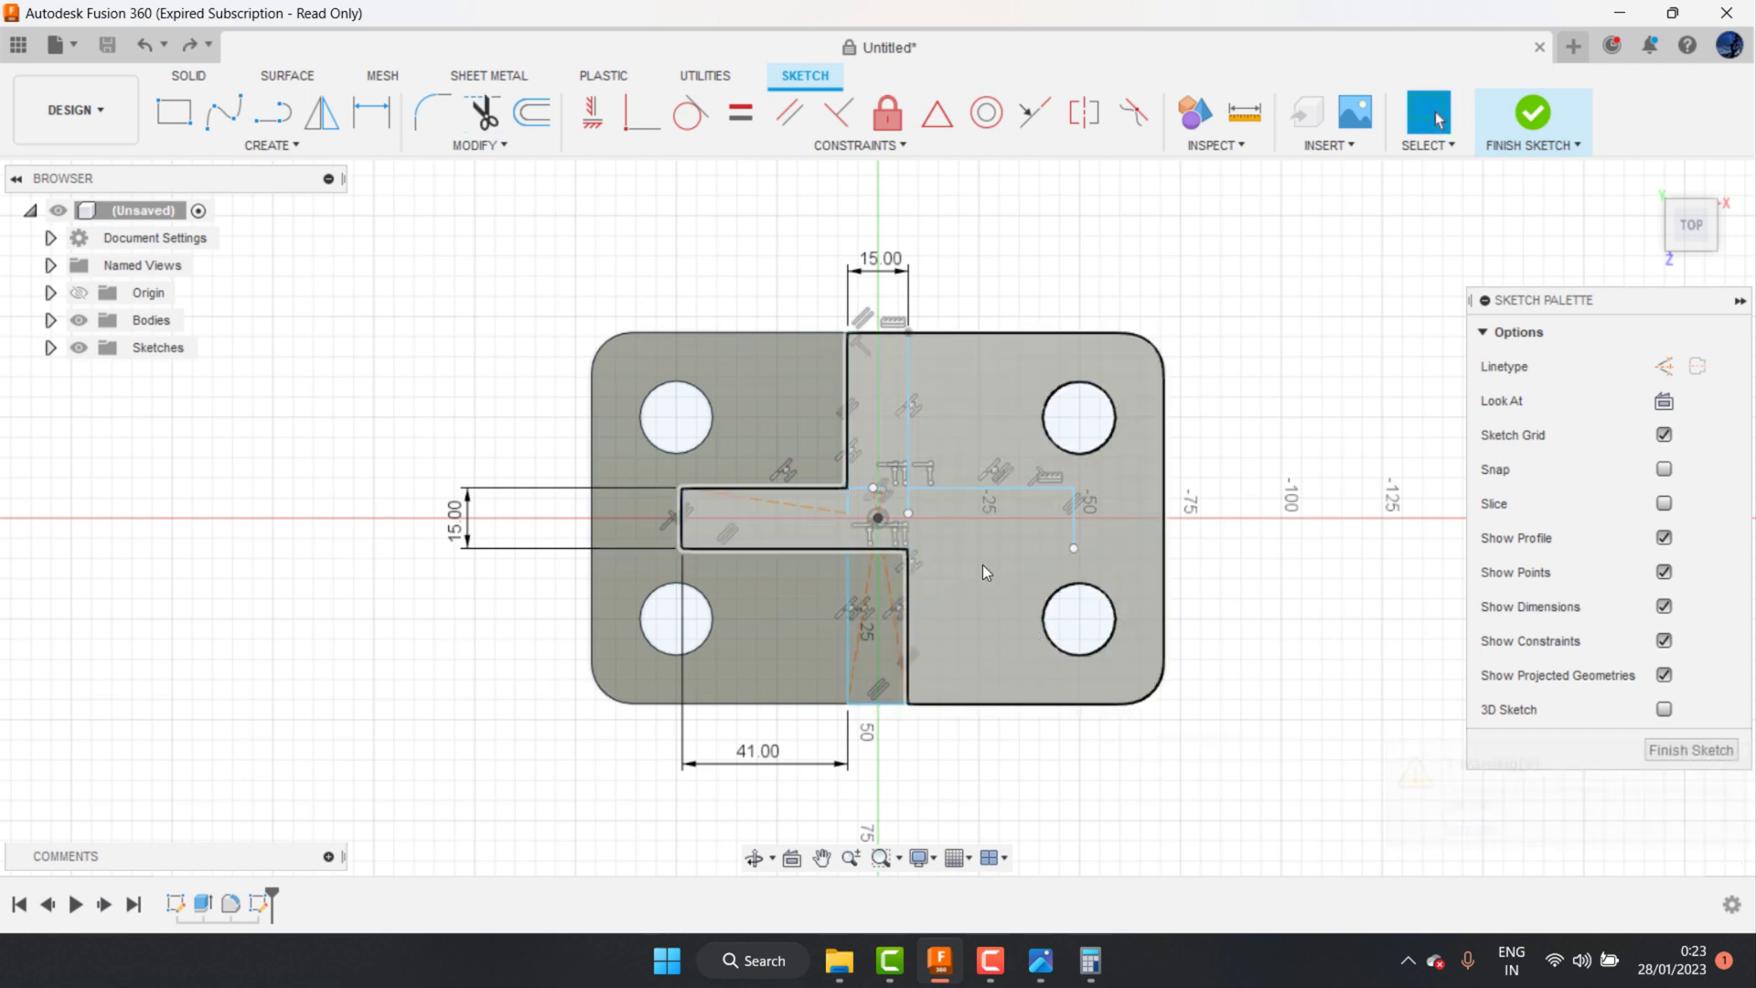
# Step: Undo the last trim and remove the inner segments below, above, left and right of the centre
pyautogui.hotkey('ctrl', 'z')
pyautogui.press('t')
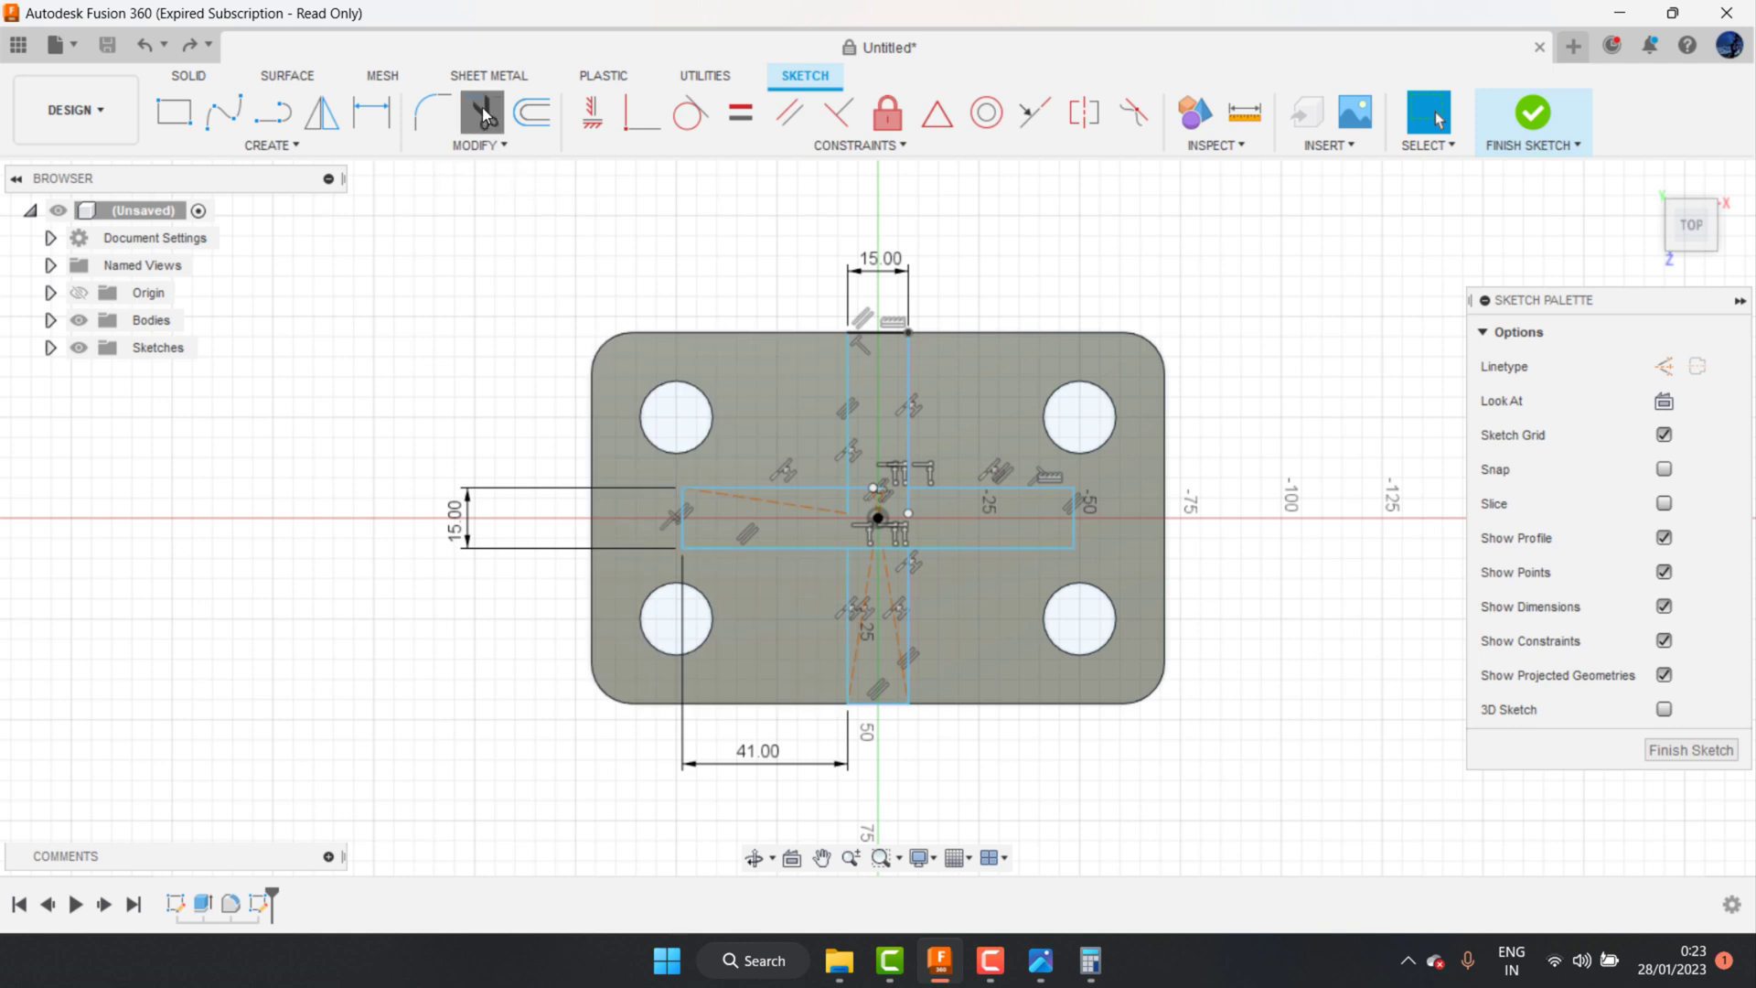
pyautogui.click(876, 549)
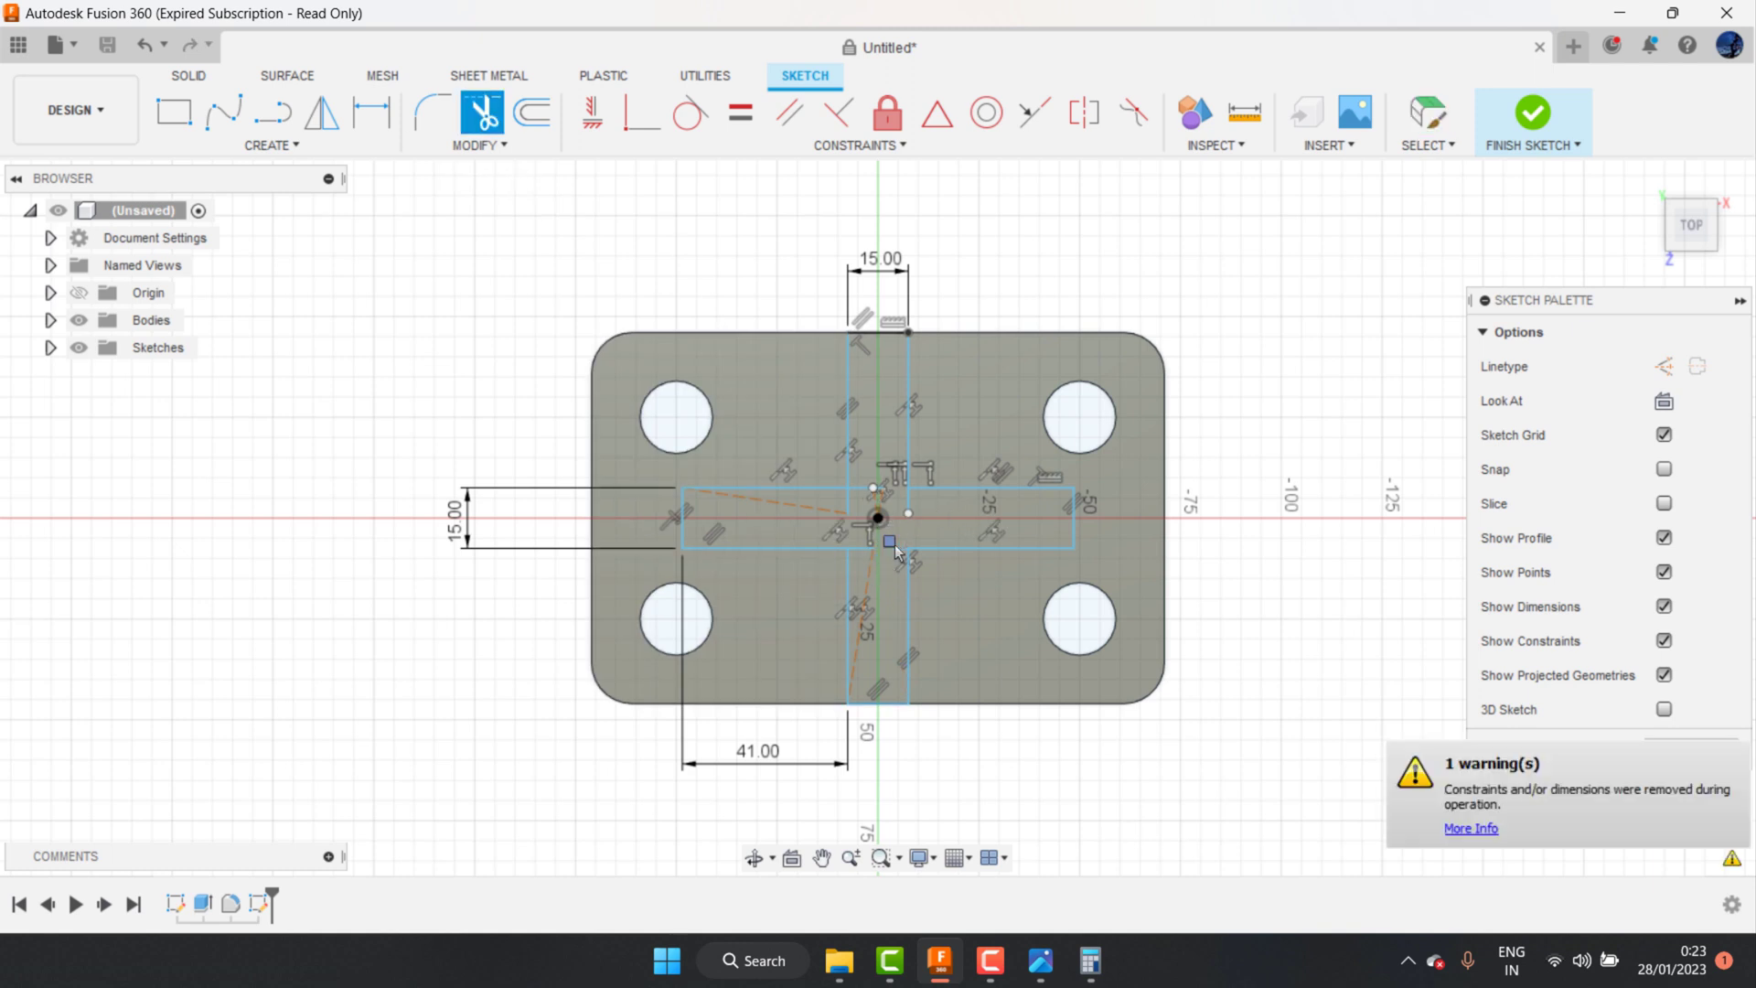
pyautogui.click(873, 503)
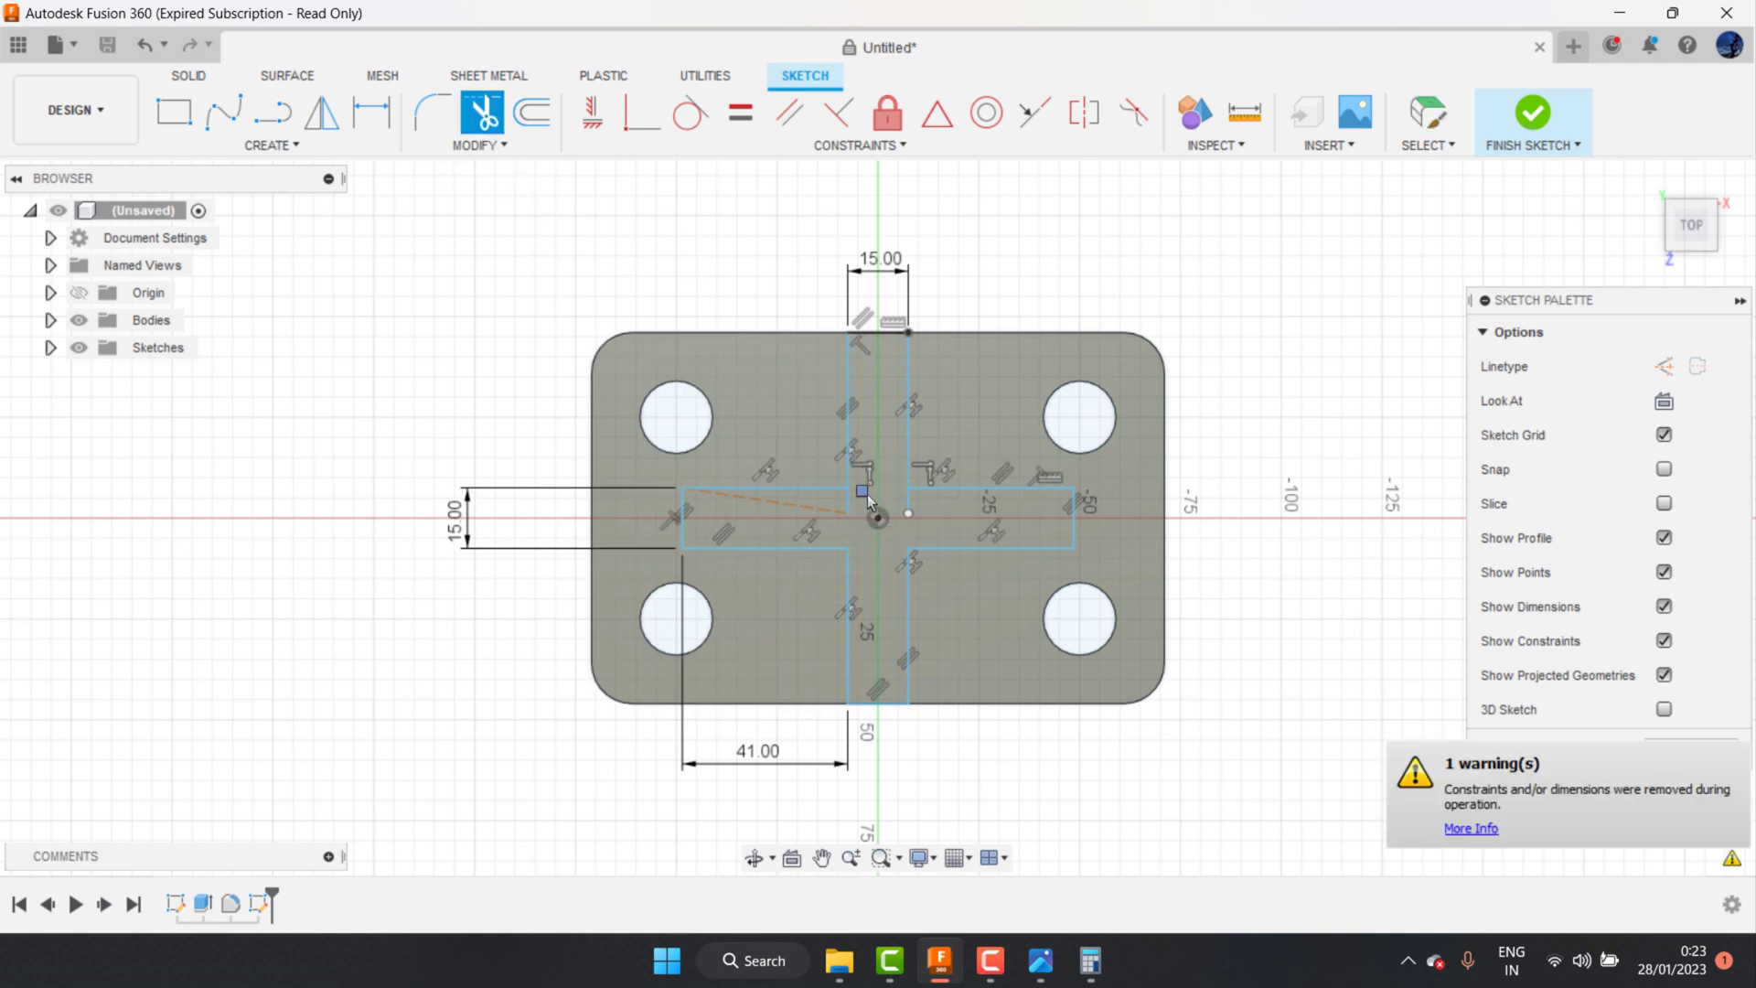
pyautogui.click(843, 509)
pyautogui.click(904, 509)
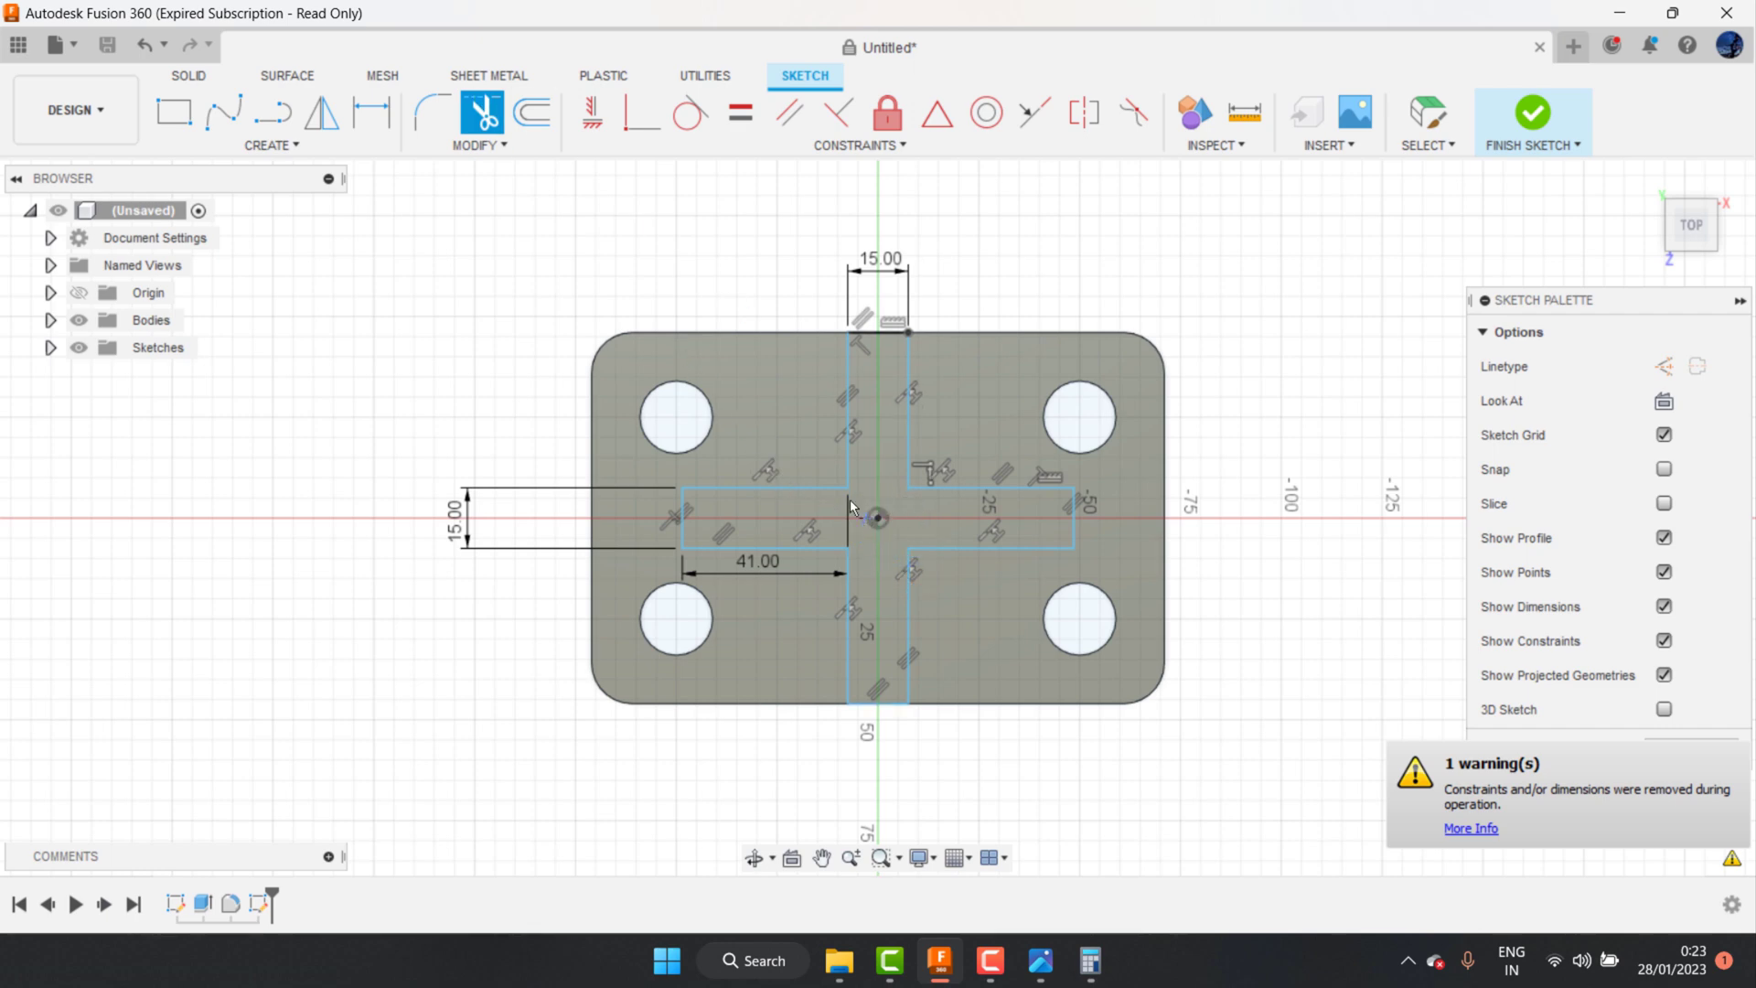
# Step: Finish the sketch and extrude the cross profile 58 mm, joined to the plate, after checking the drawing's heights
pyautogui.click(1525, 119)
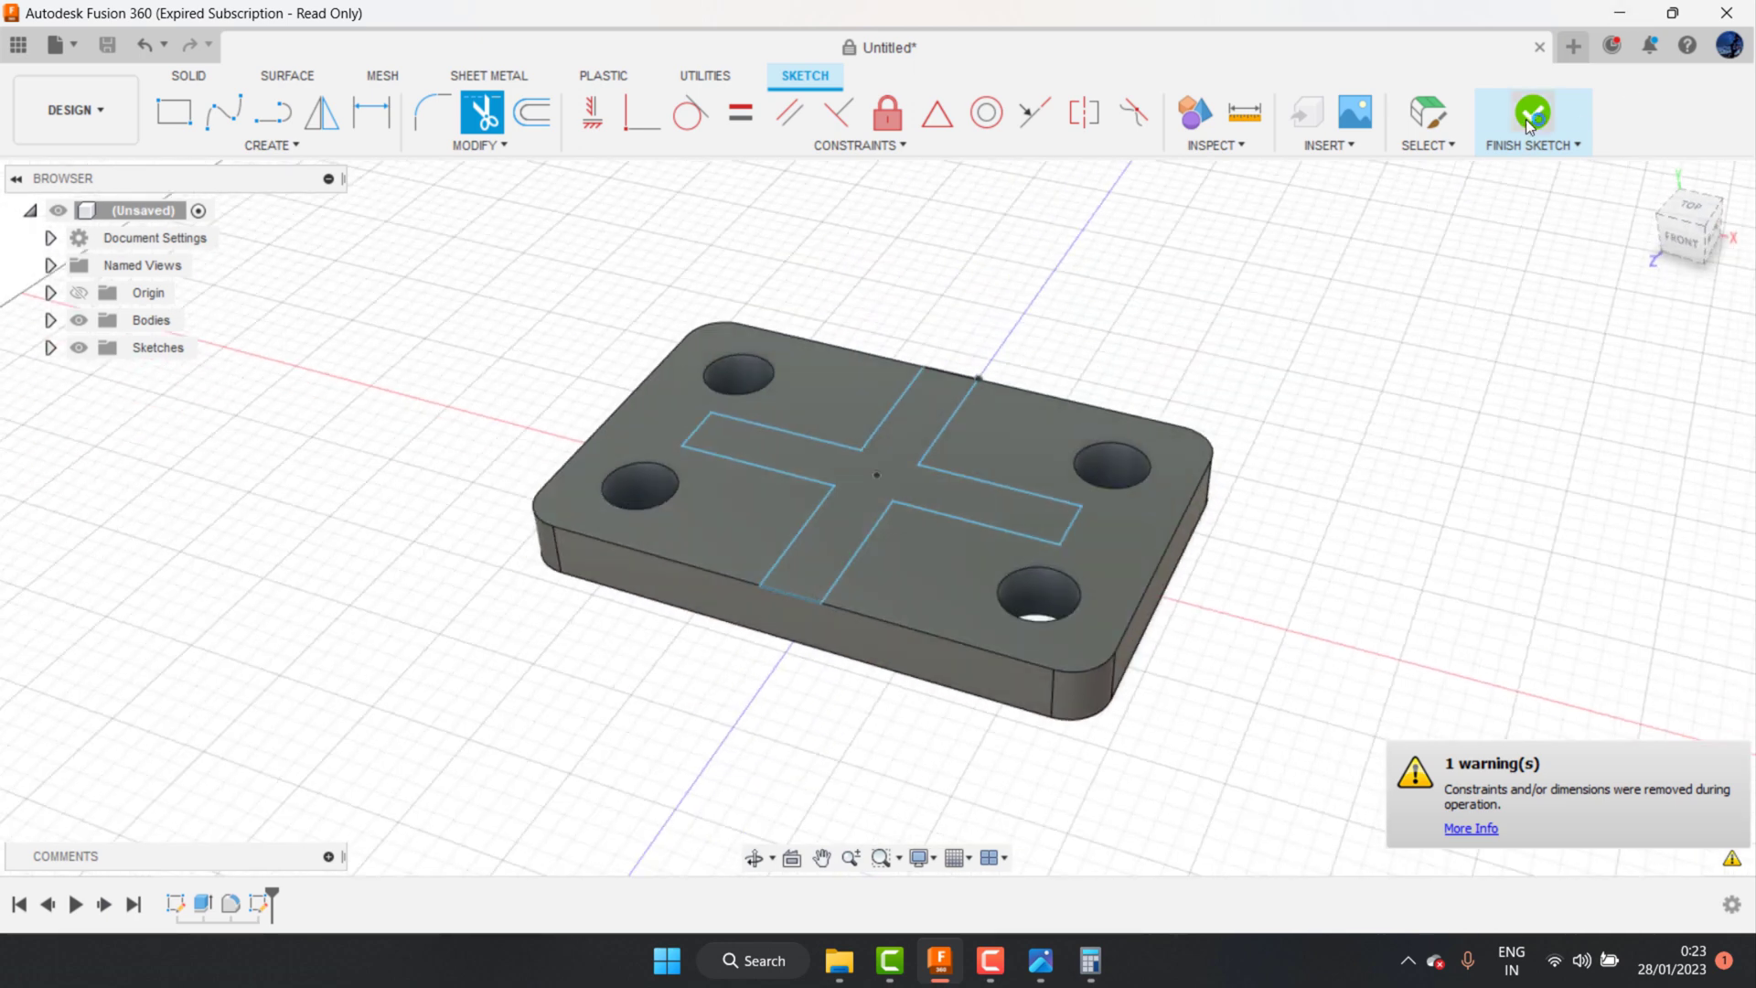
pyautogui.press('e')
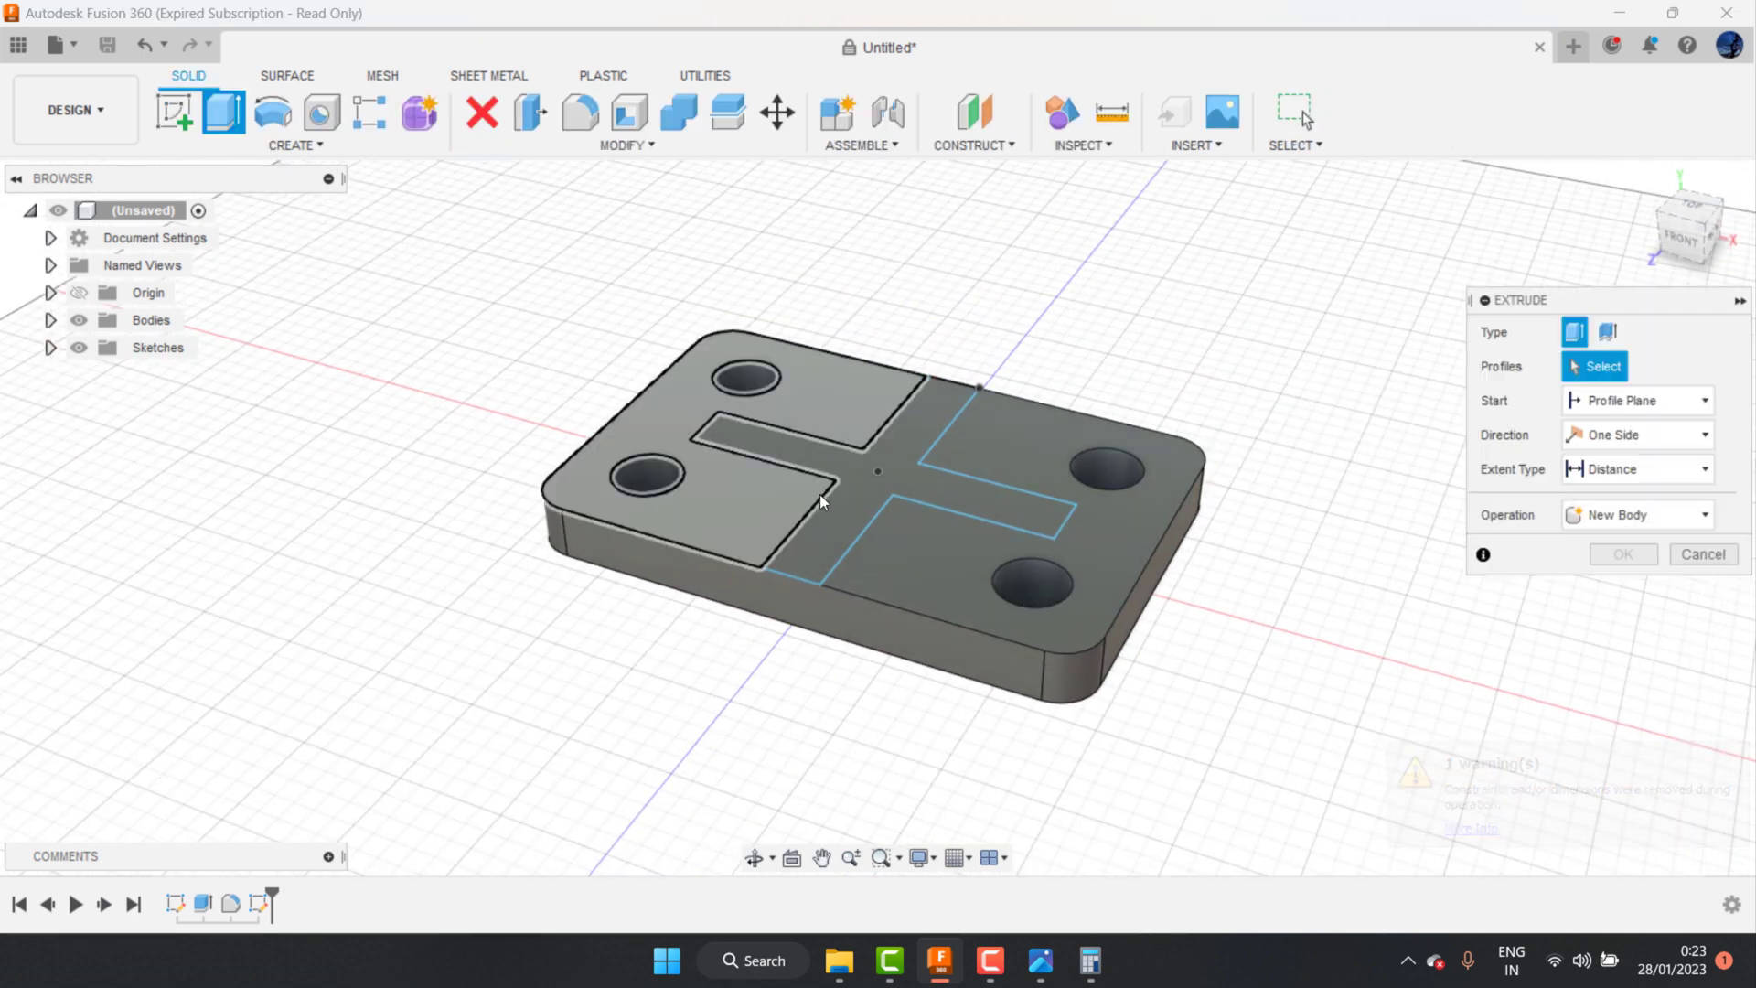
pyautogui.click(847, 509)
pyautogui.click(1040, 961)
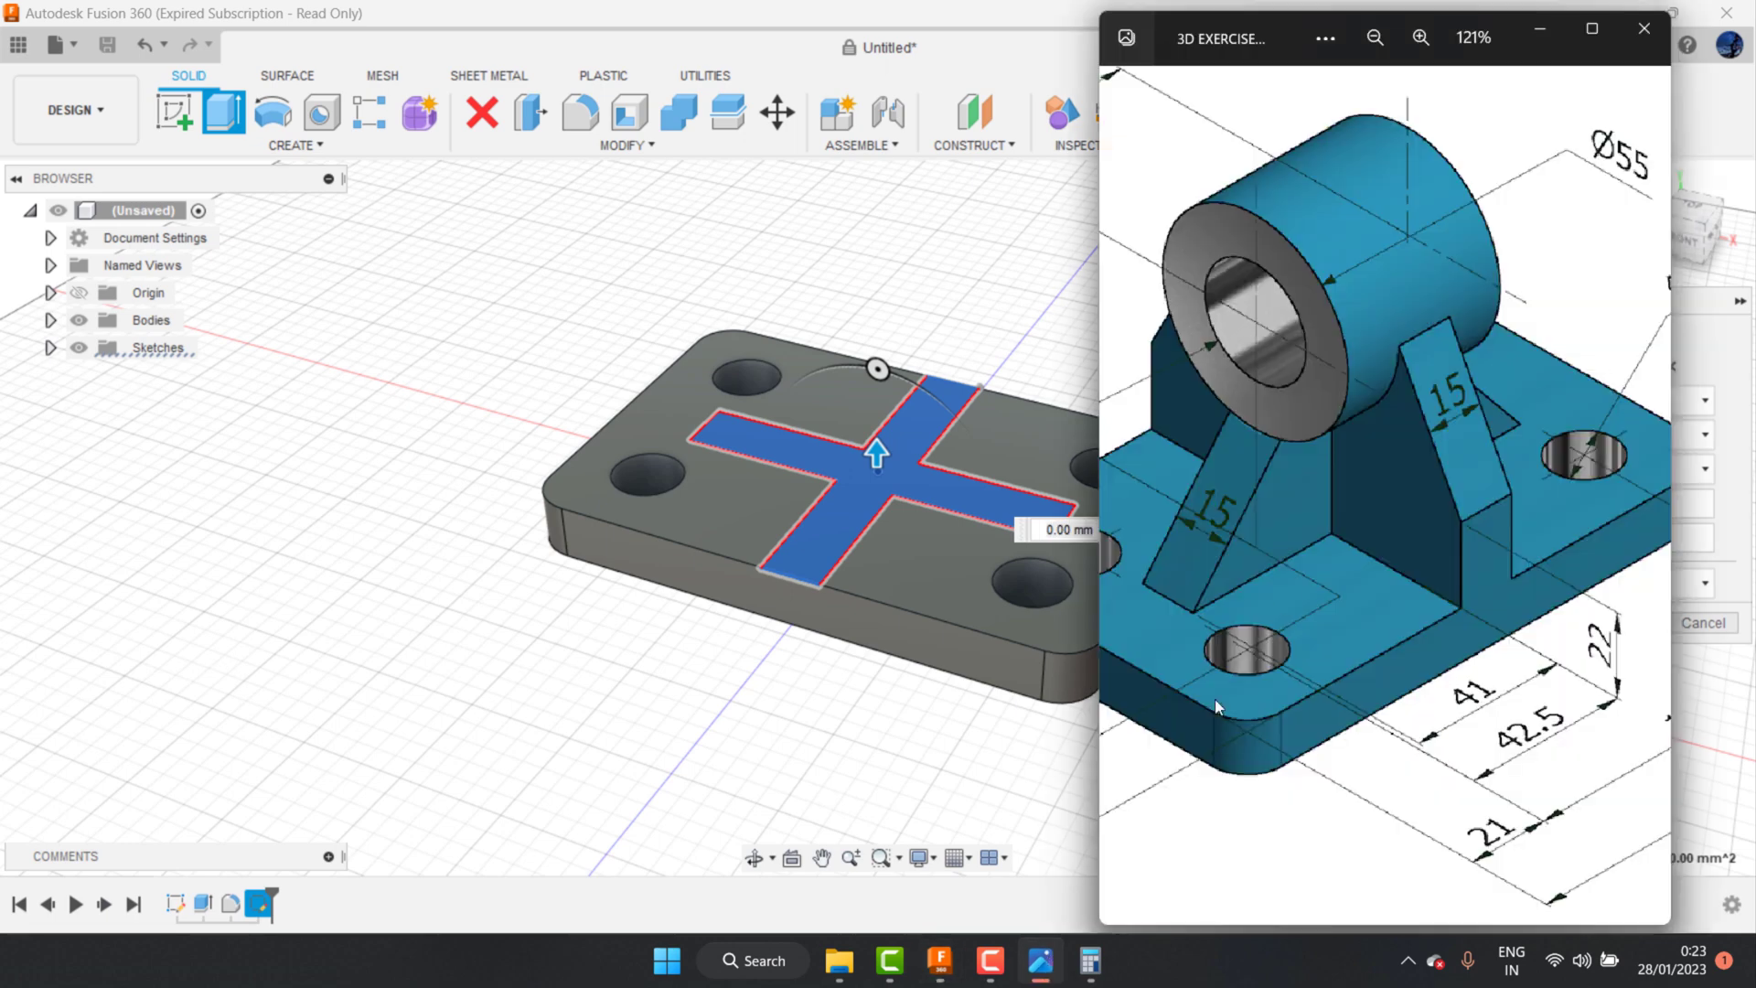
pyautogui.scroll(-2, 1399, 619)
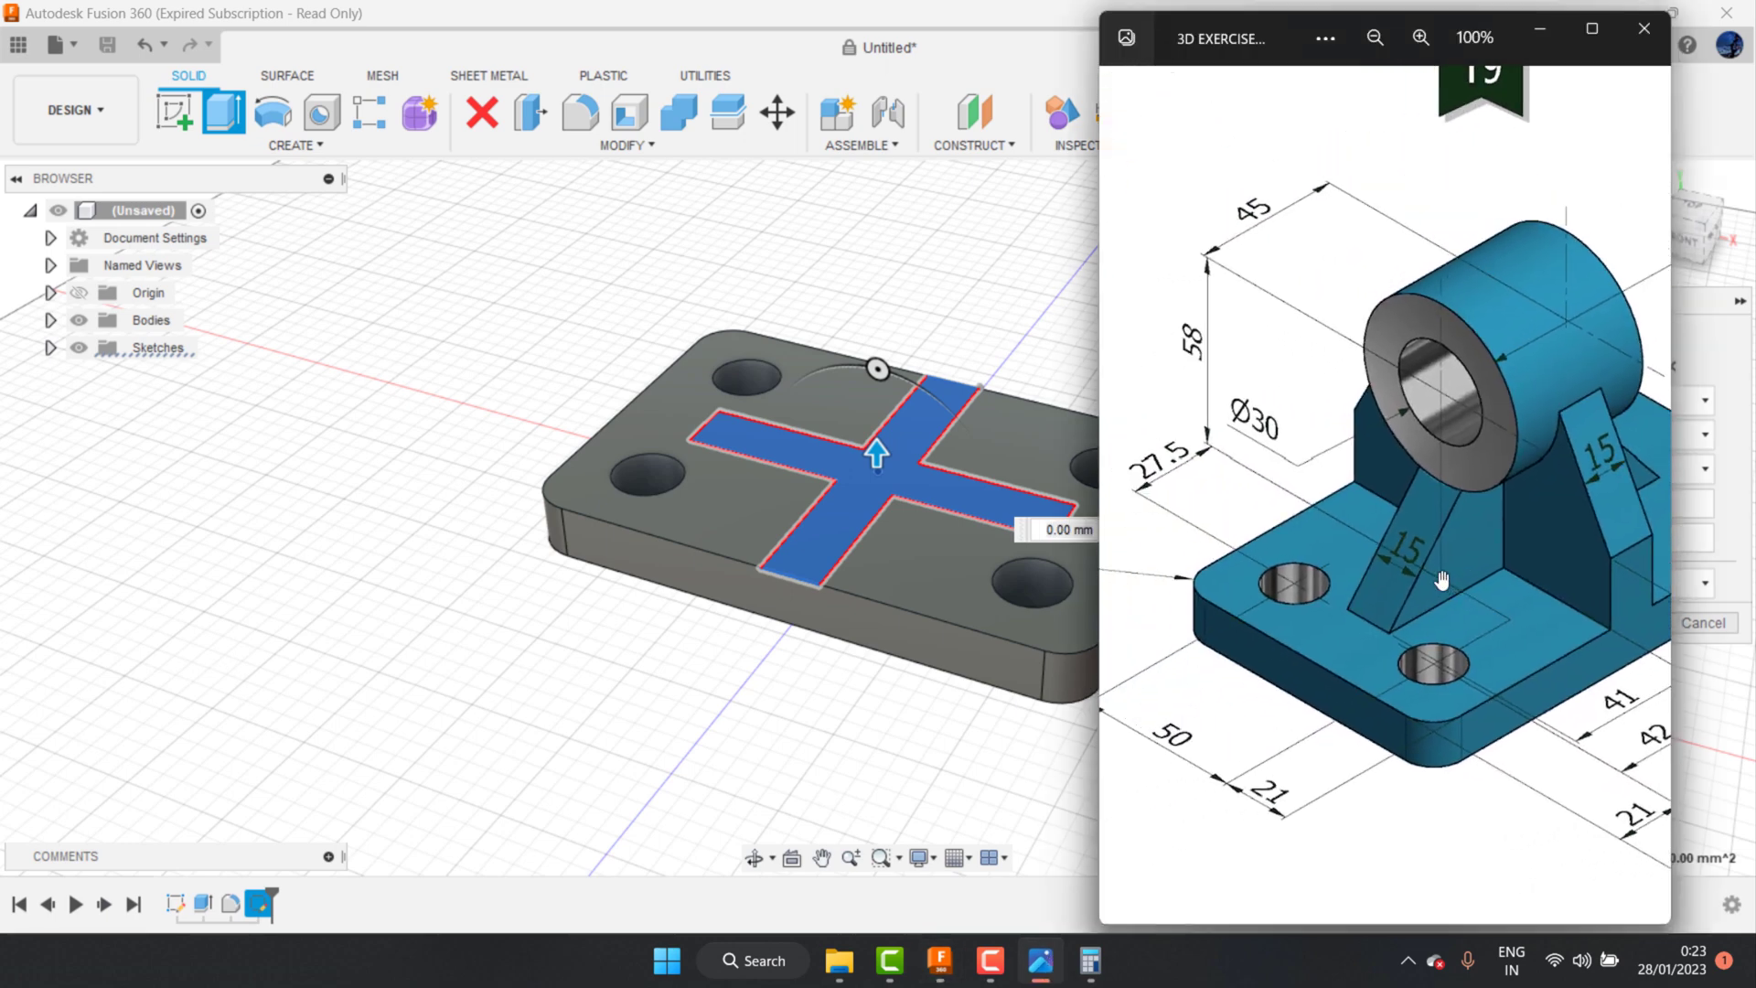
pyautogui.moveTo(1441, 580)
pyautogui.mouseDown()
pyautogui.moveTo(1365, 571)
pyautogui.moveTo(1270, 502)
pyautogui.moveTo(1420, 571)
pyautogui.mouseUp()
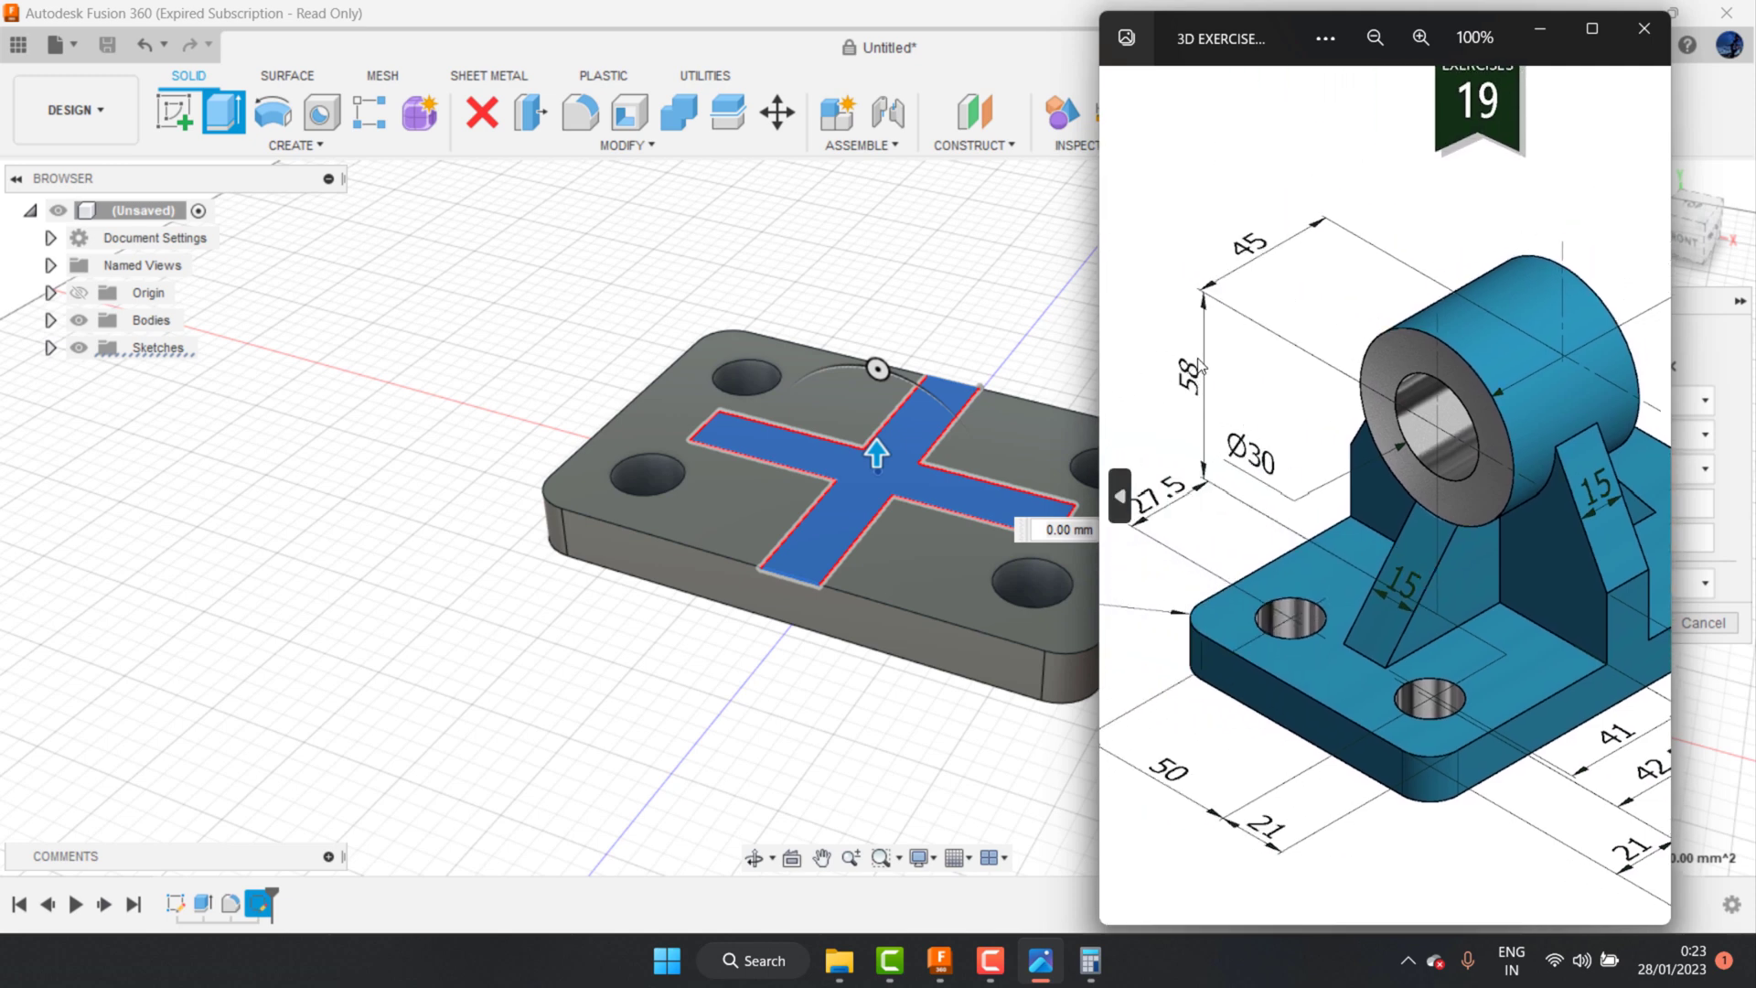
pyautogui.click(1539, 30)
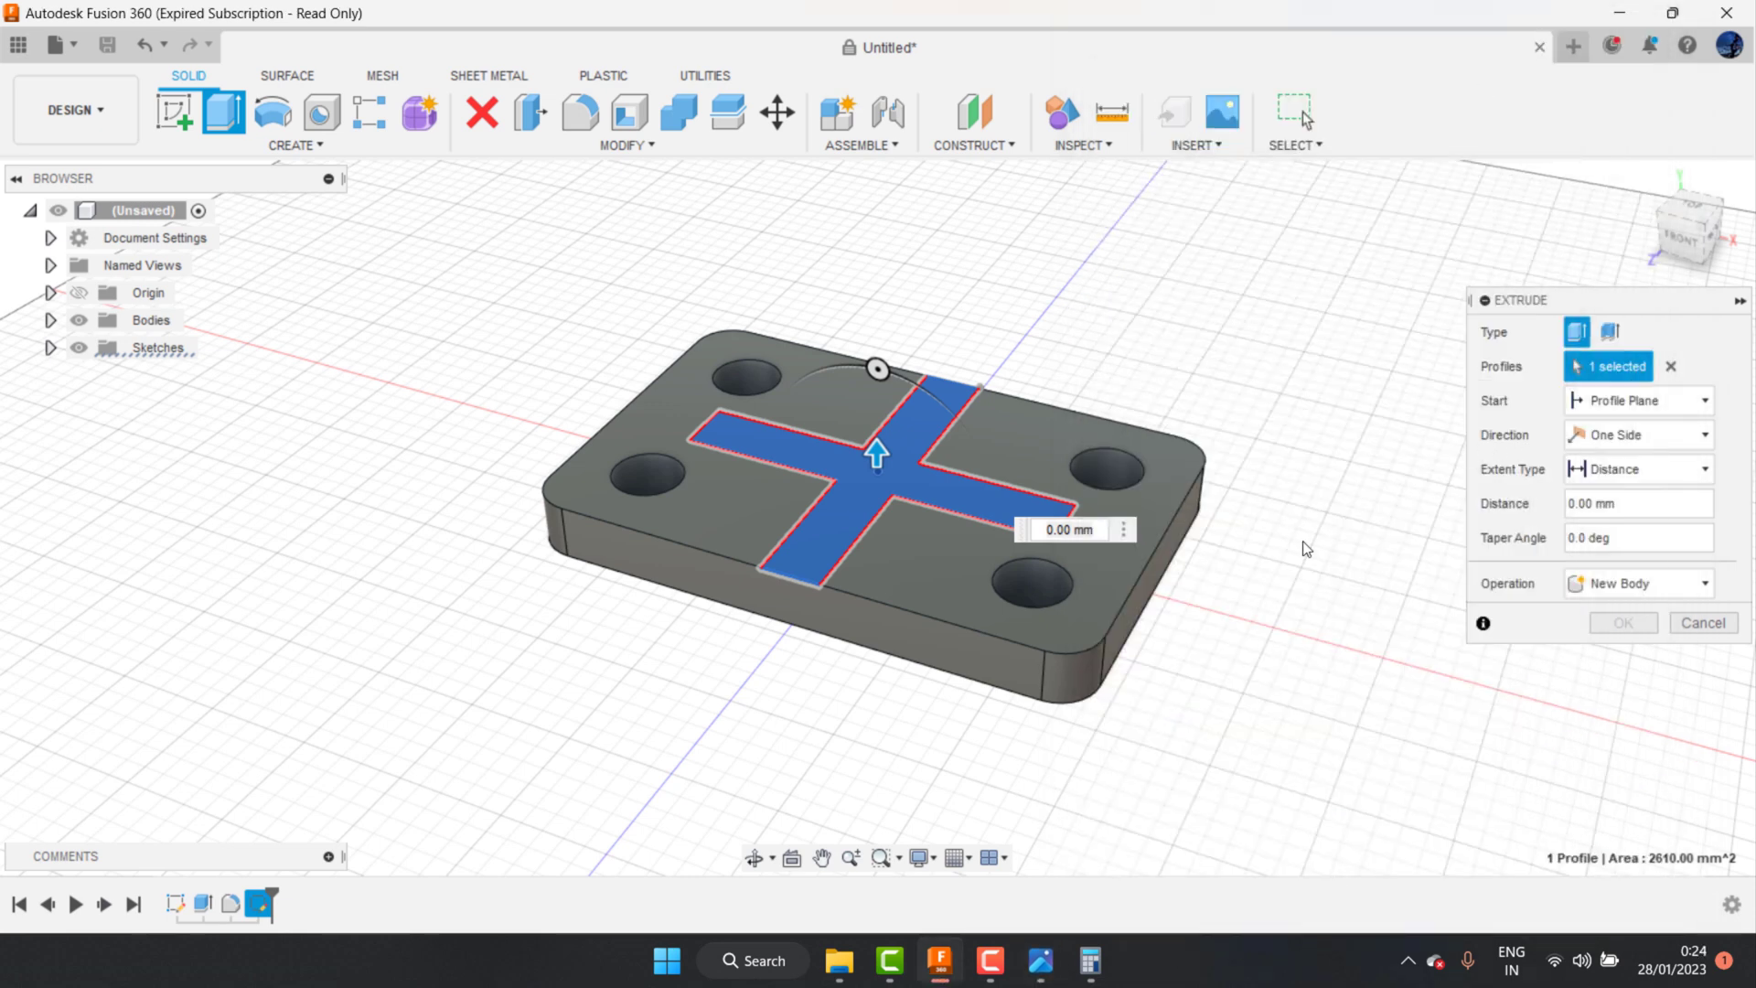
pyautogui.click(1068, 529)
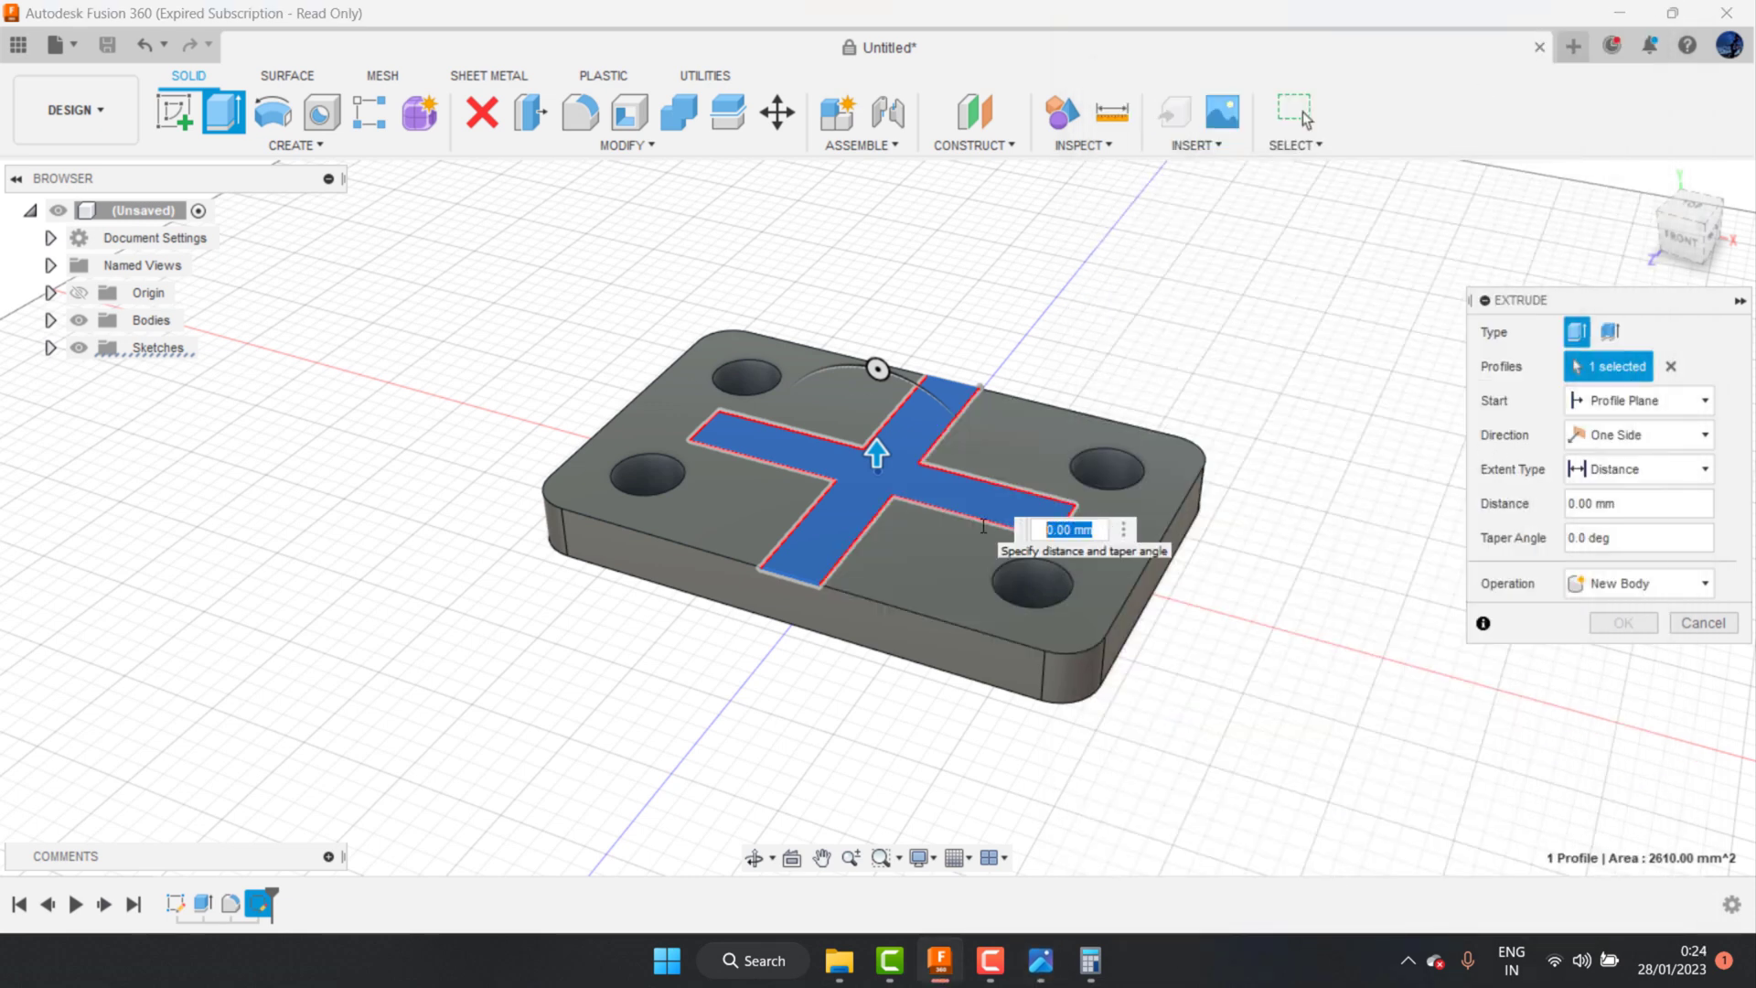
pyautogui.write('50')
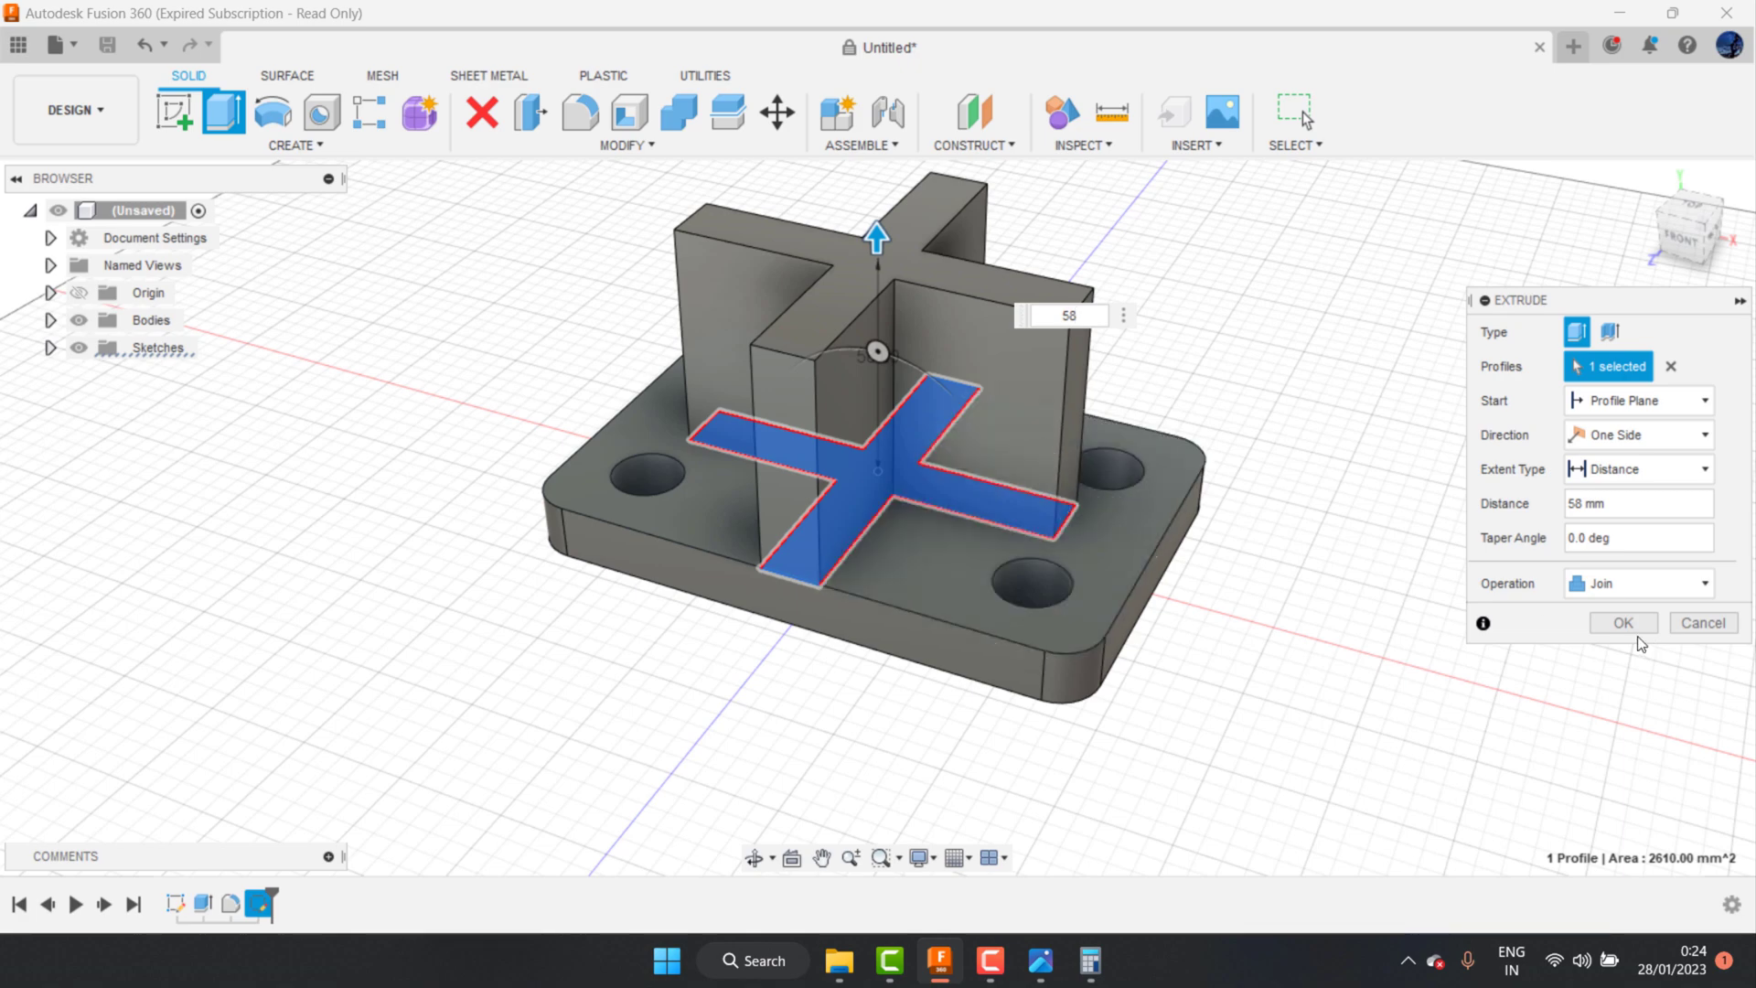
pyautogui.click(1595, 624)
pyautogui.click(753, 857)
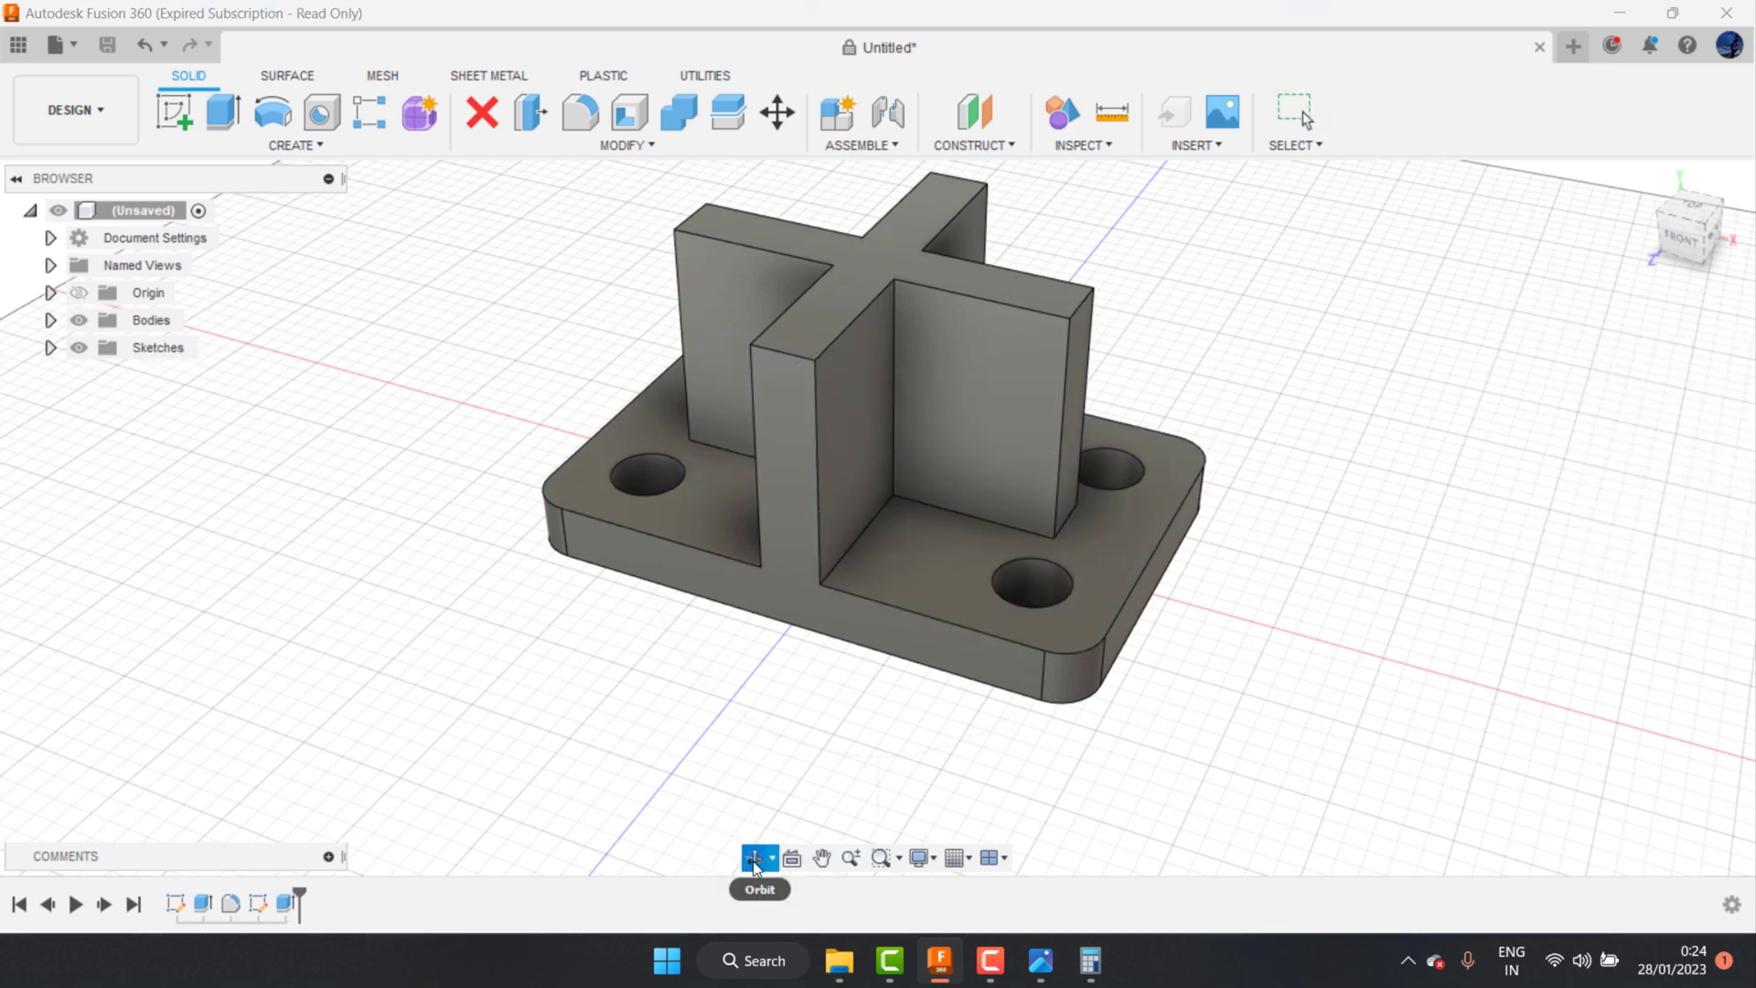
pyautogui.moveTo(845, 711)
pyautogui.mouseDown()
pyautogui.moveTo(717, 616)
pyautogui.moveTo(587, 619)
pyautogui.moveTo(612, 655)
pyautogui.moveTo(595, 627)
pyautogui.mouseUp()
pyautogui.scroll(1, 595, 628)
pyautogui.scroll(1, 595, 627)
pyautogui.scroll(1, 595, 627)
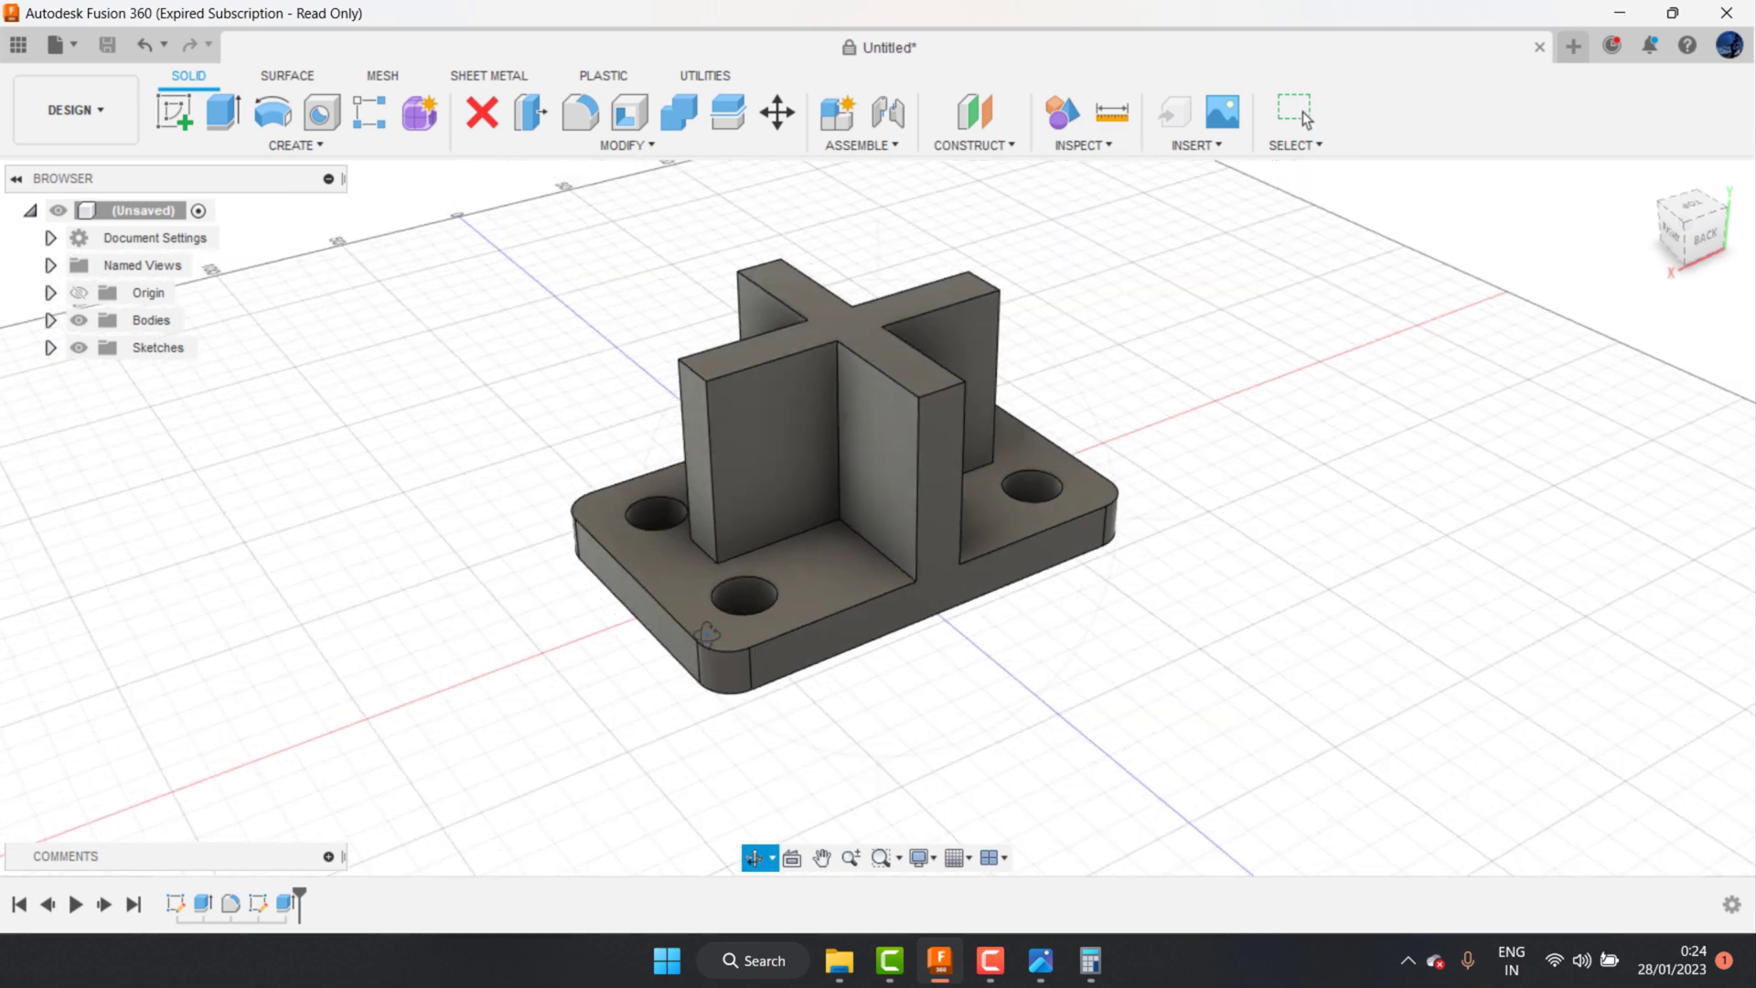
pyautogui.scroll(1, 800, 467)
pyautogui.rightClick(1326, 379)
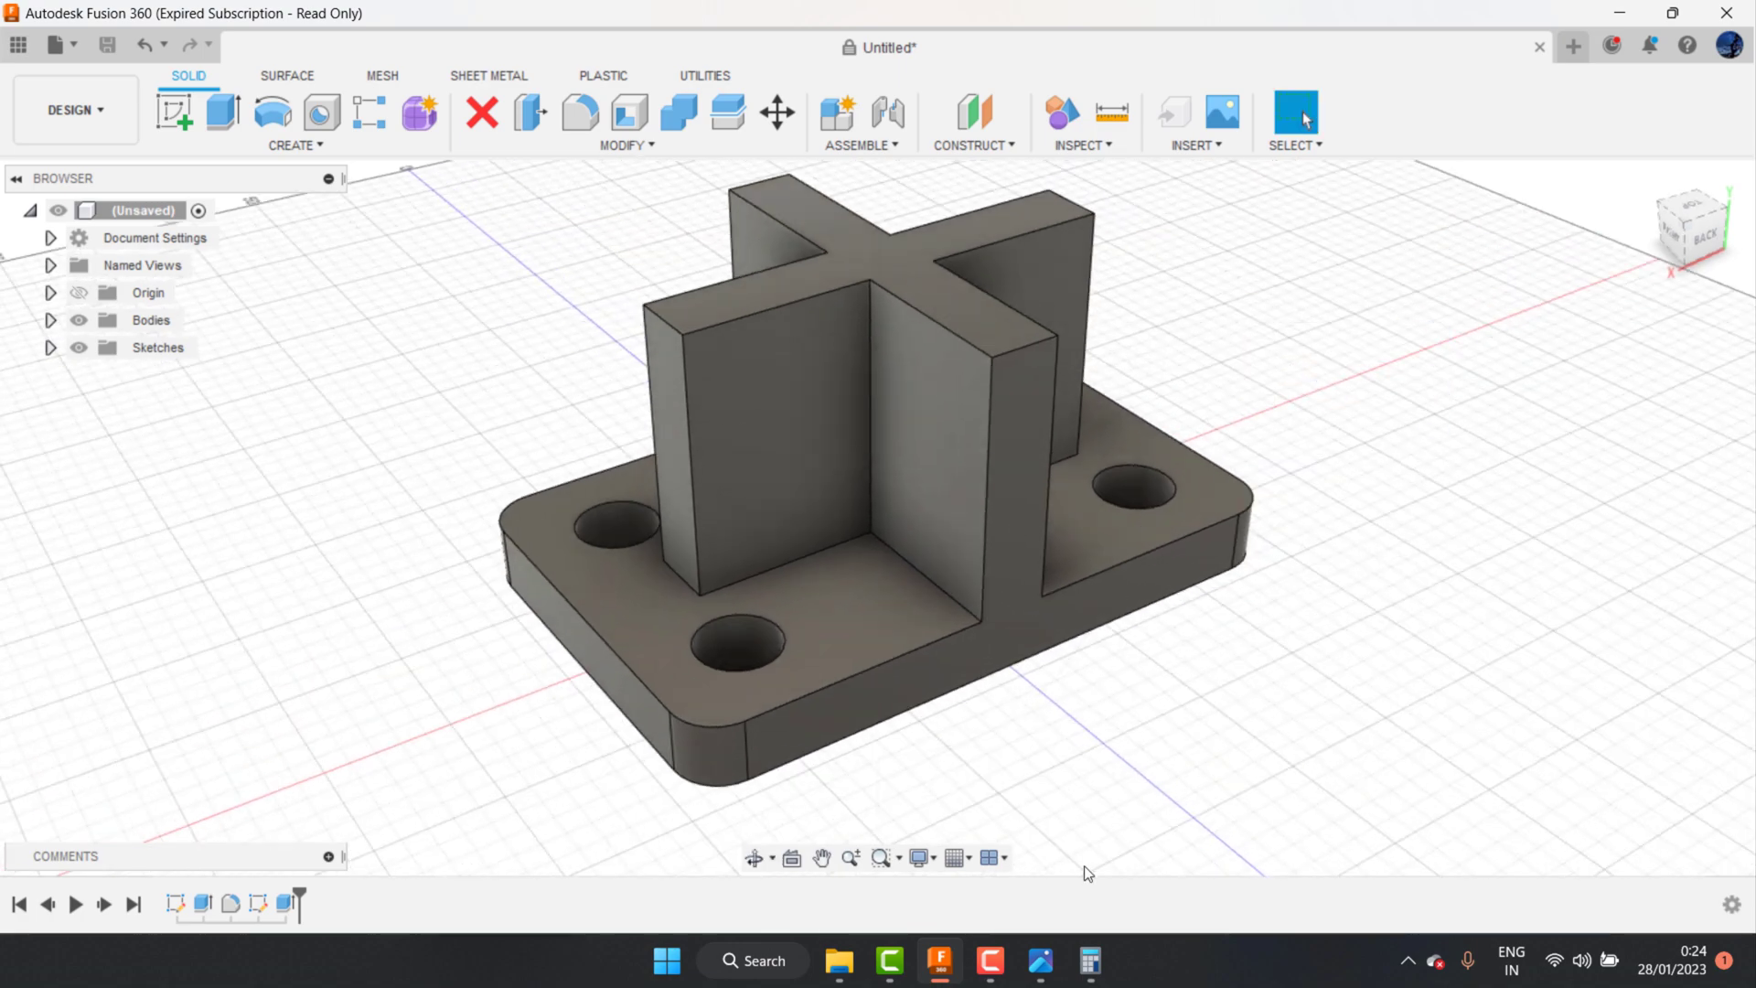
pyautogui.click(1041, 960)
pyautogui.scroll(-1, 1507, 425)
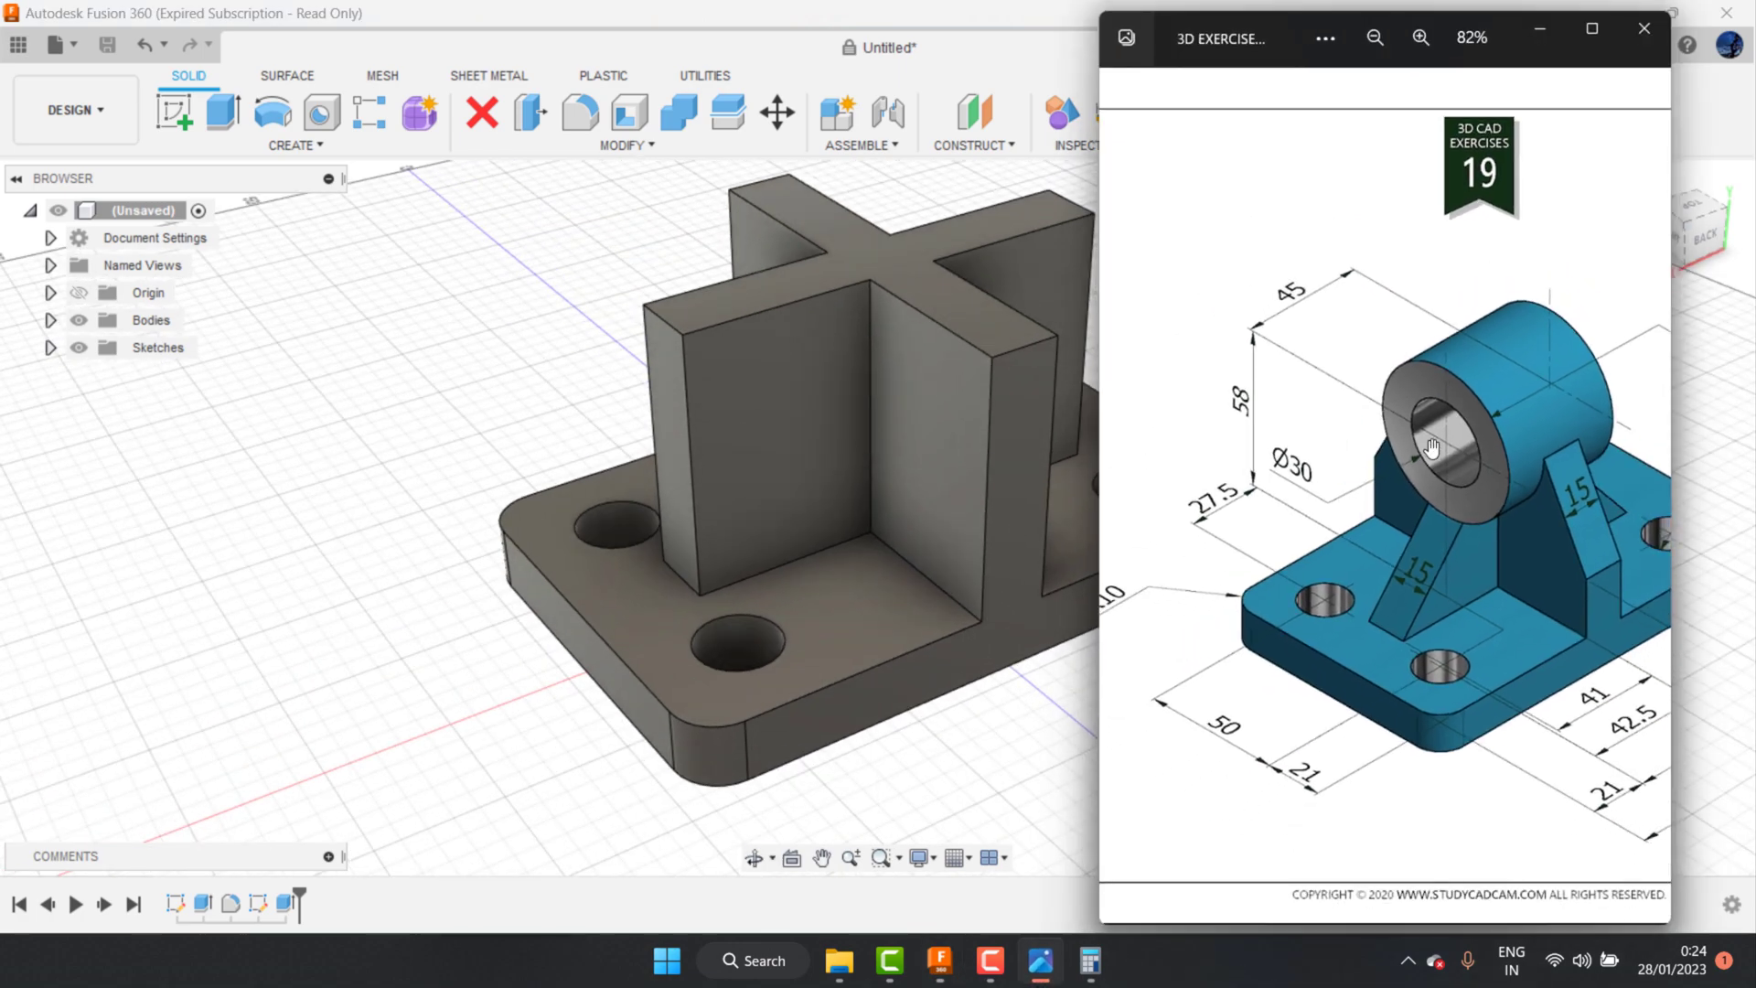
pyautogui.scroll(1, 1526, 399)
pyautogui.scroll(1, 1491, 379)
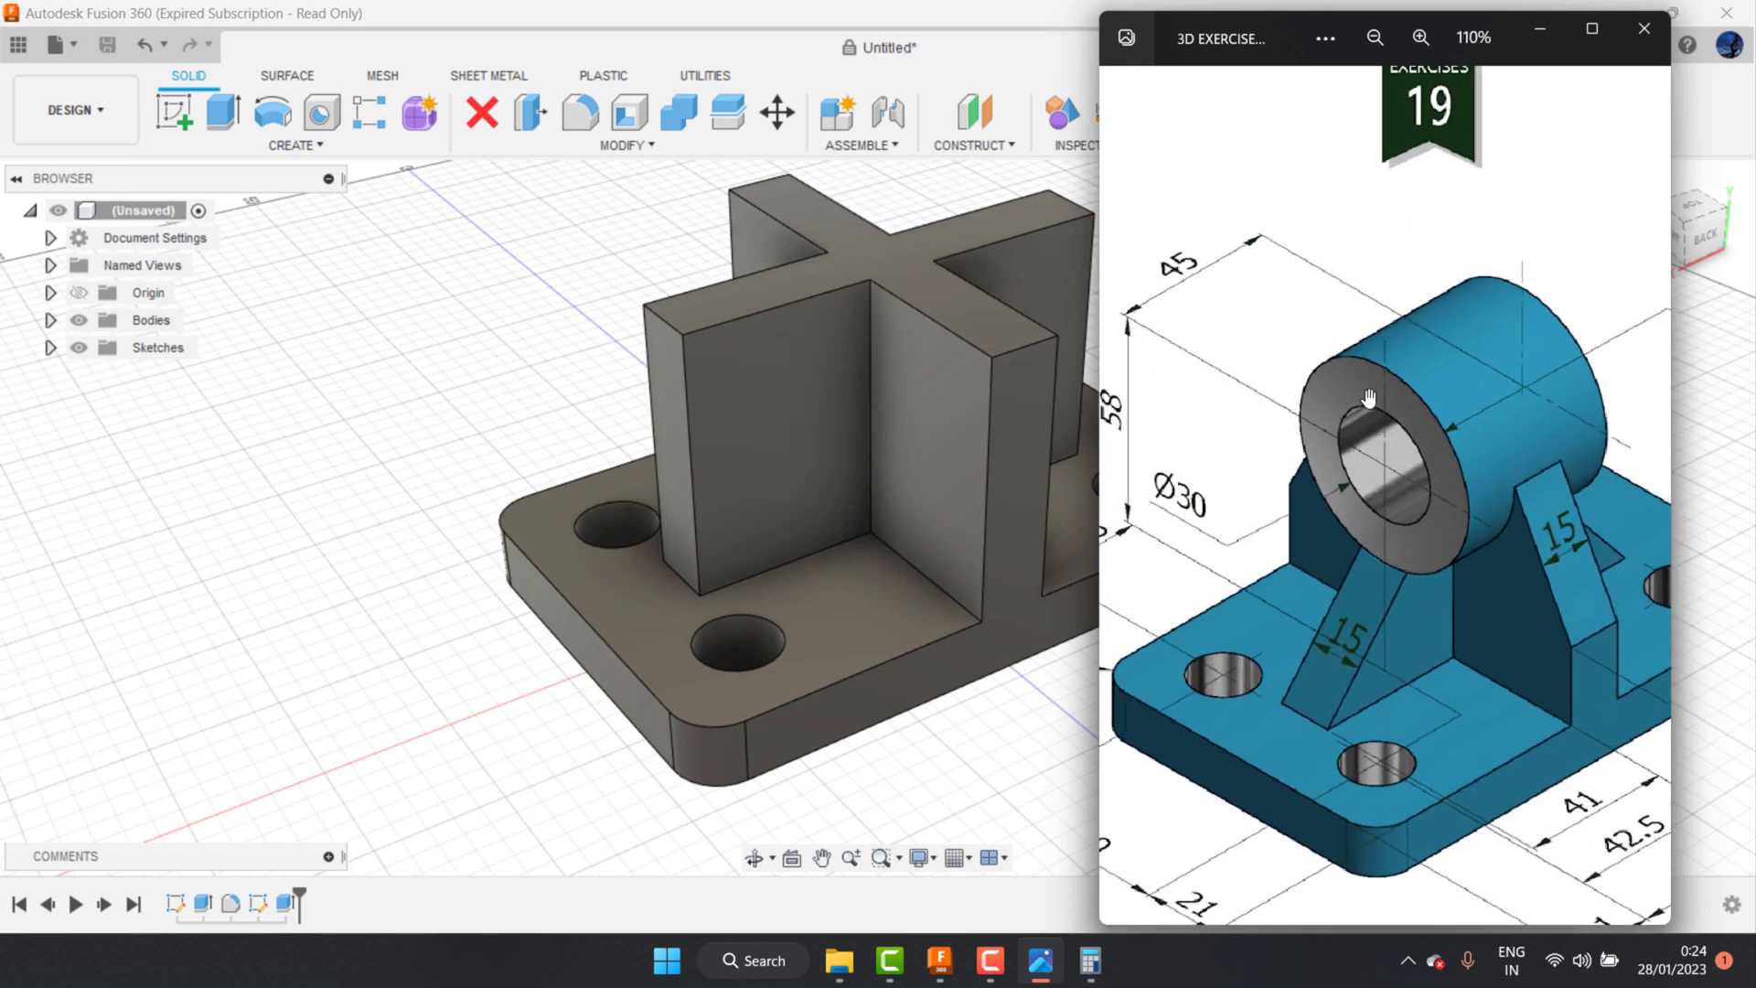
pyautogui.click(1042, 757)
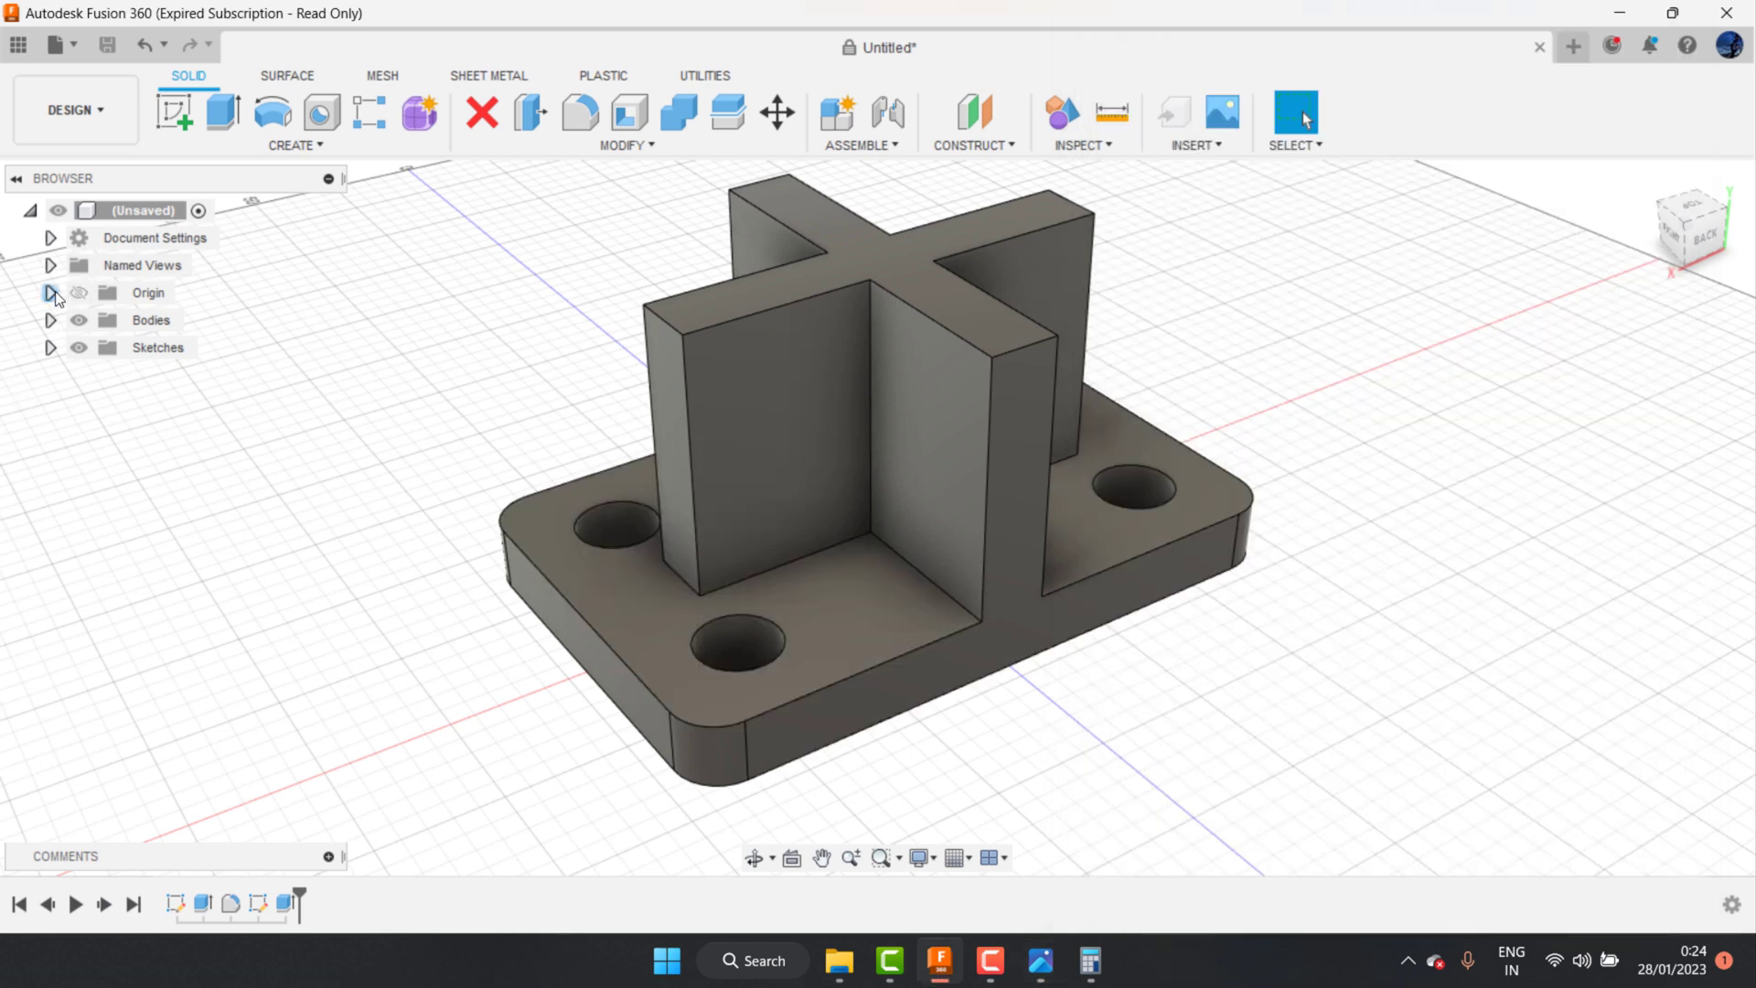
# Step: Start a new sketch on the YZ plane and draw a circle centred above the ribs
pyautogui.click(51, 294)
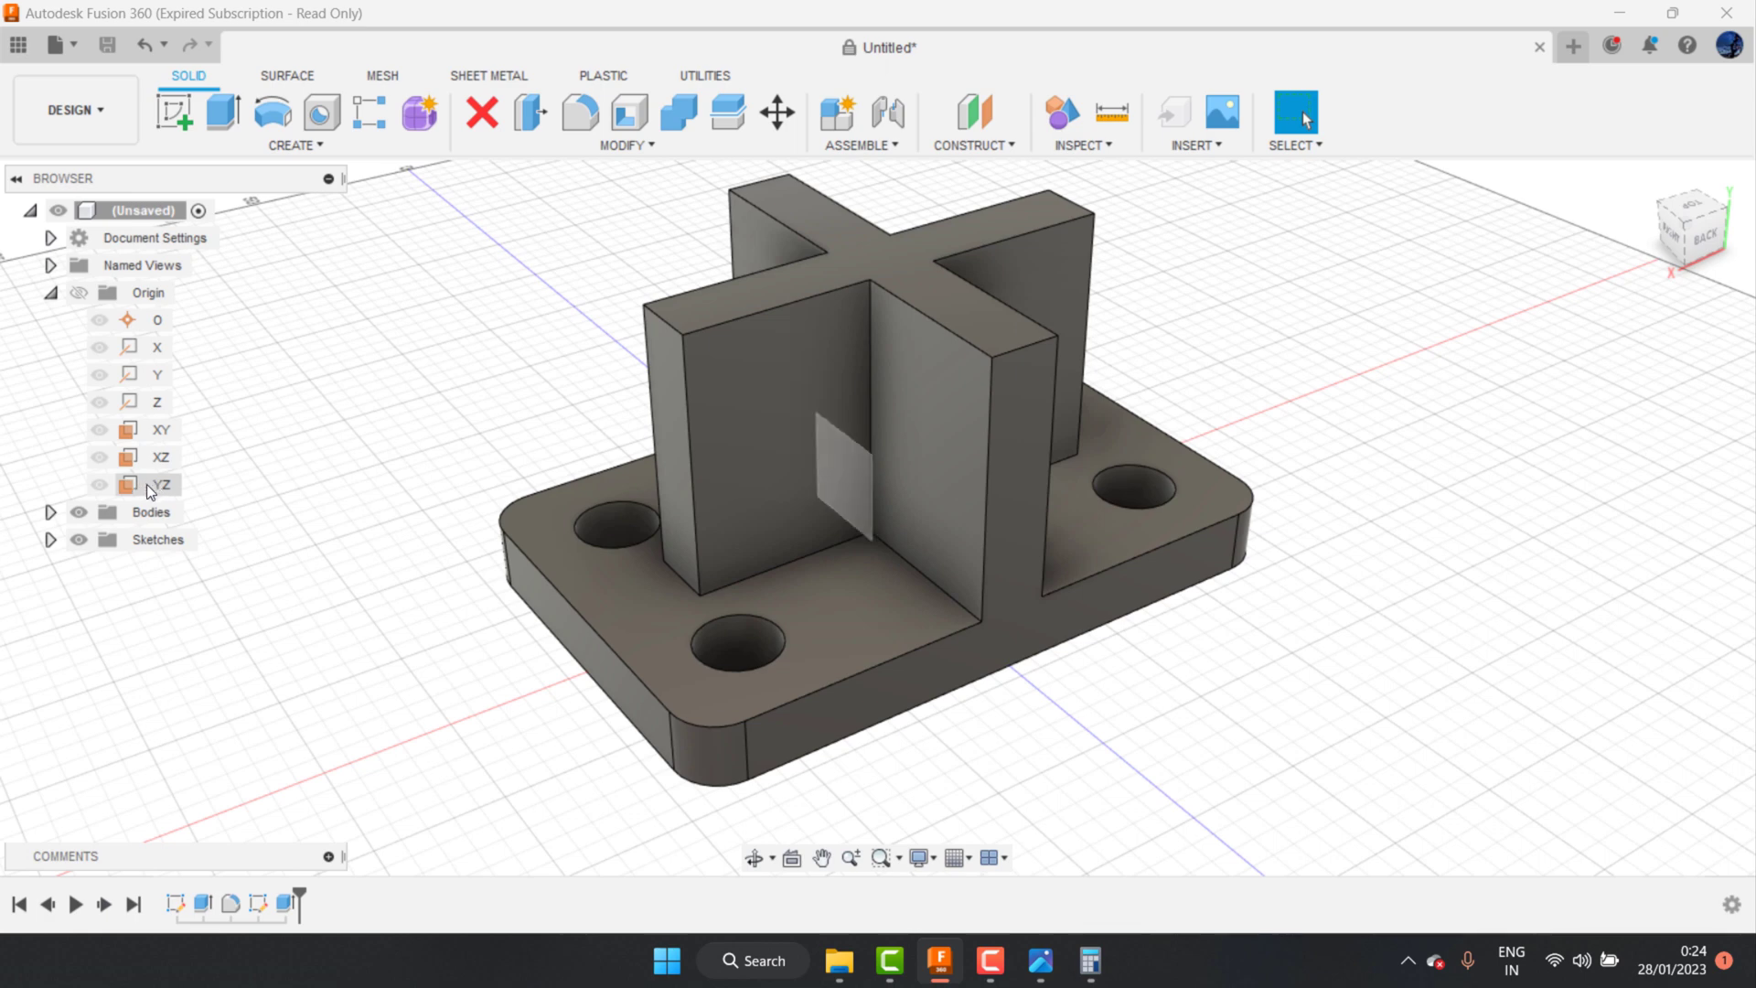
pyautogui.click(146, 485)
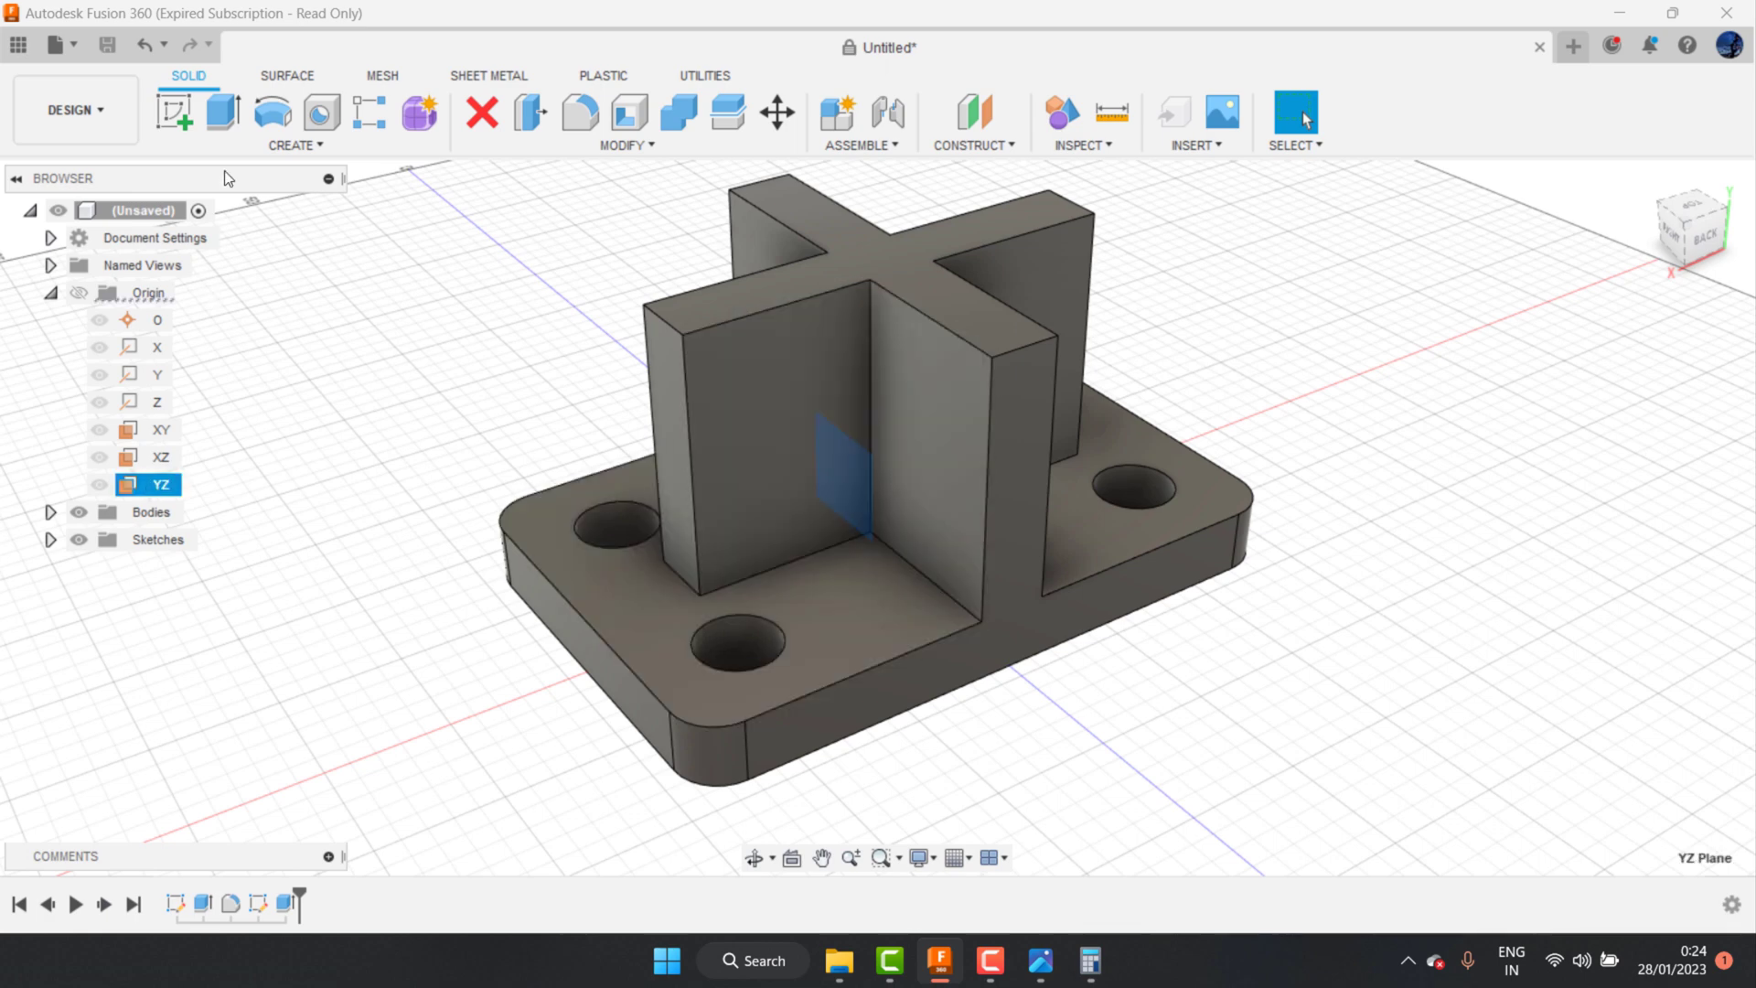
pyautogui.click(177, 116)
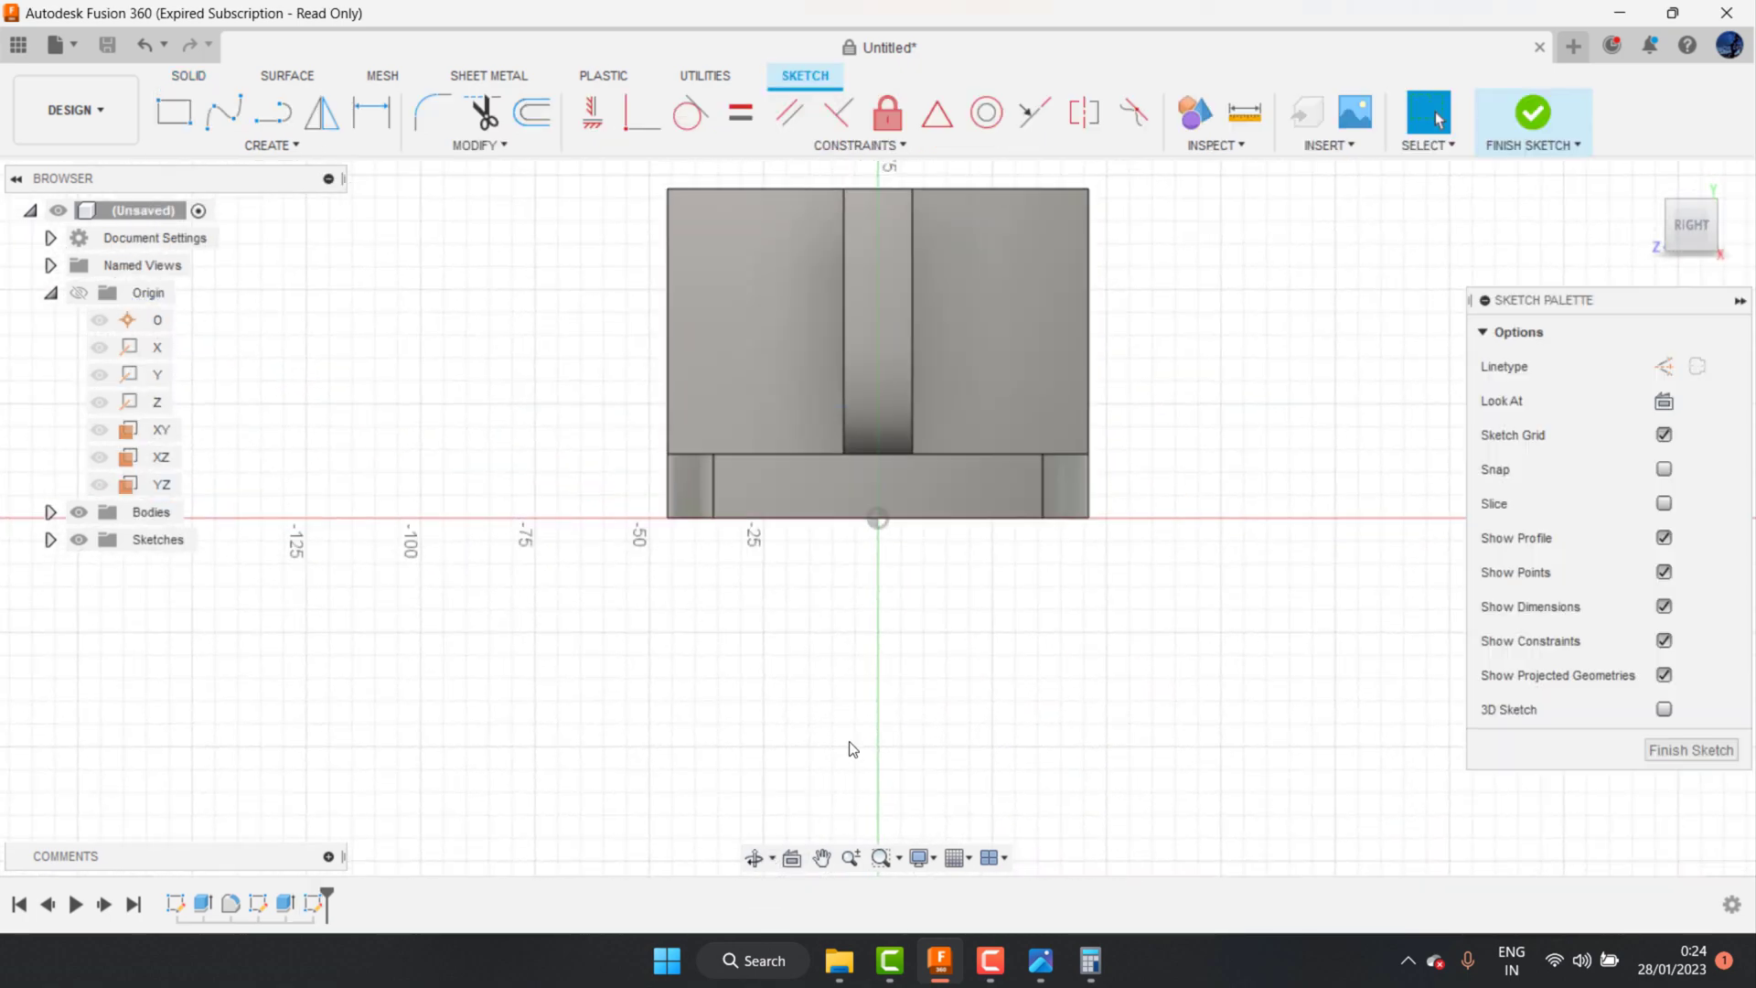
pyautogui.scroll(-2, 864, 737)
pyautogui.scroll(2, 854, 437)
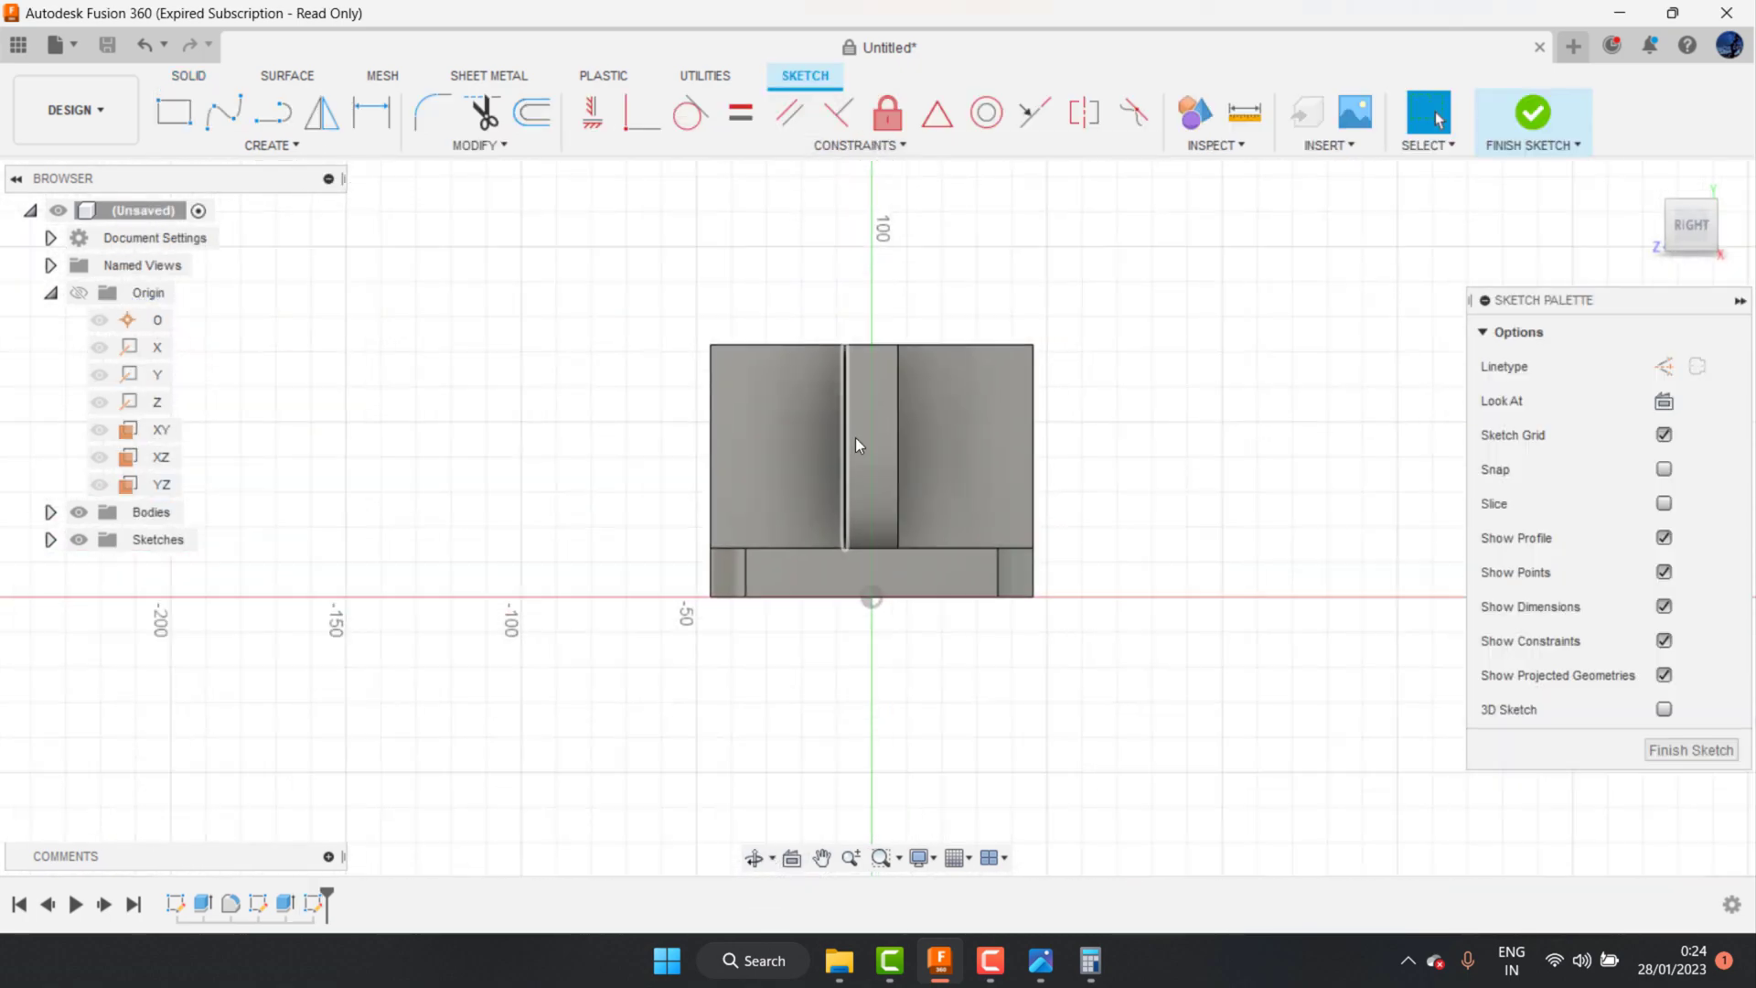
pyautogui.click(271, 145)
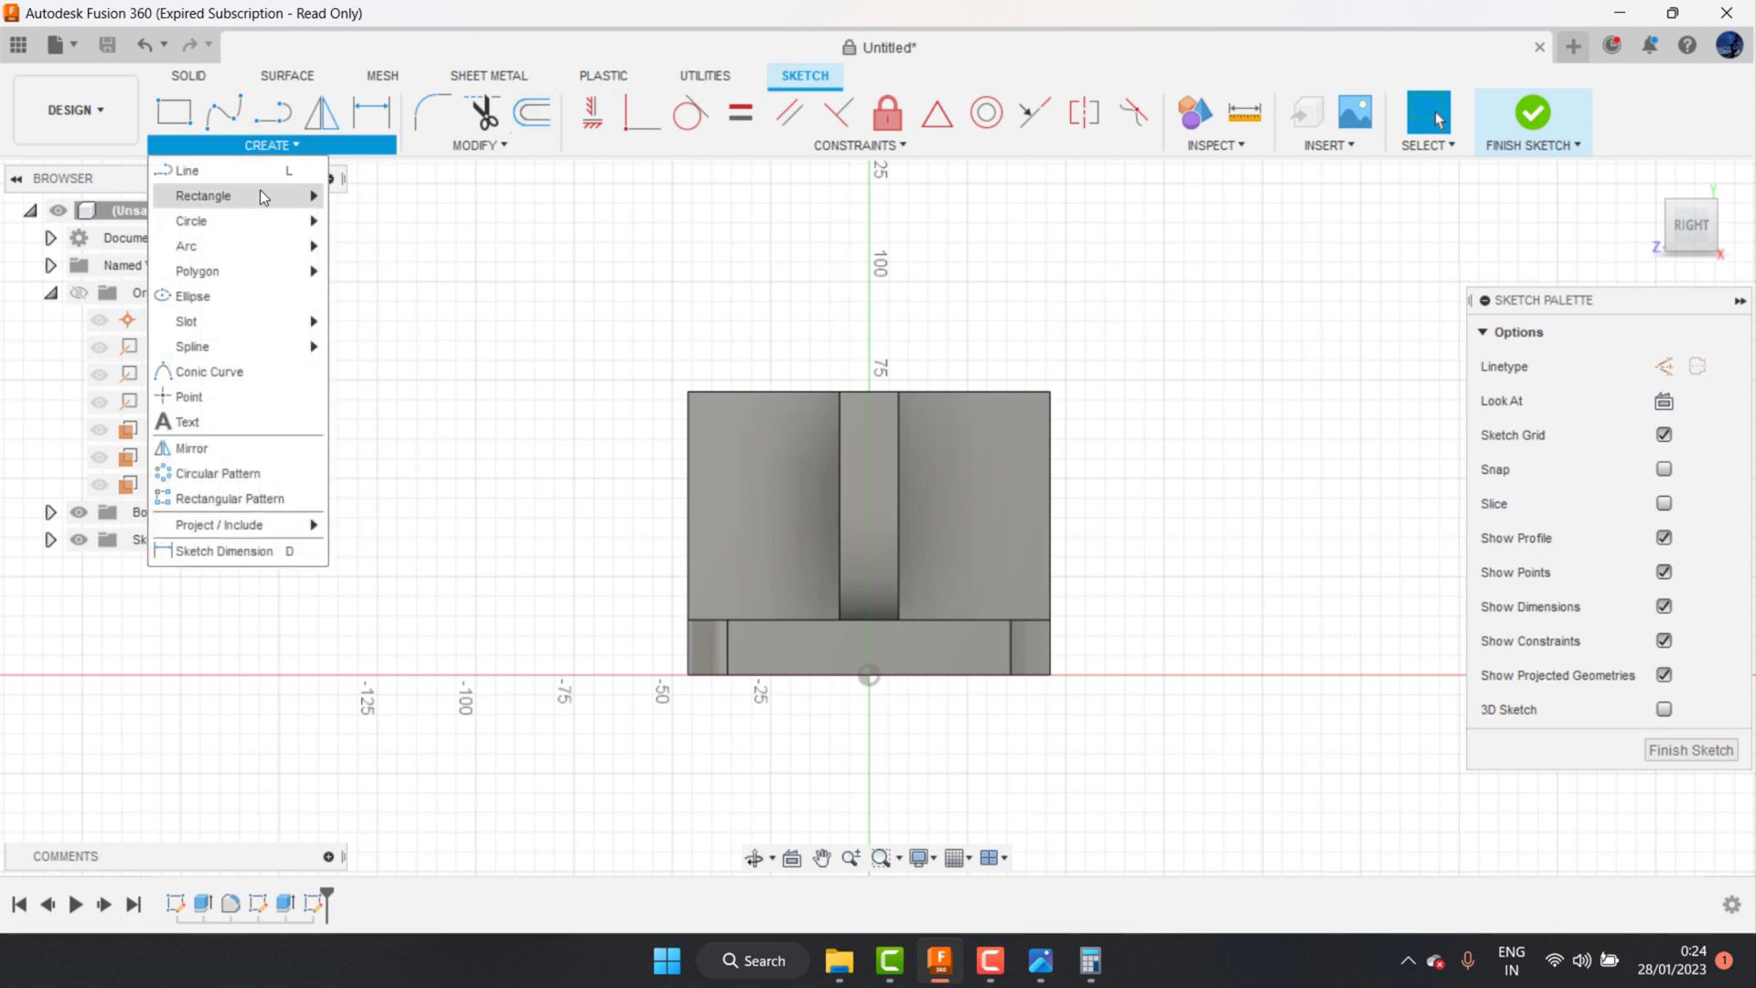
pyautogui.click(588, 246)
pyautogui.press('c')
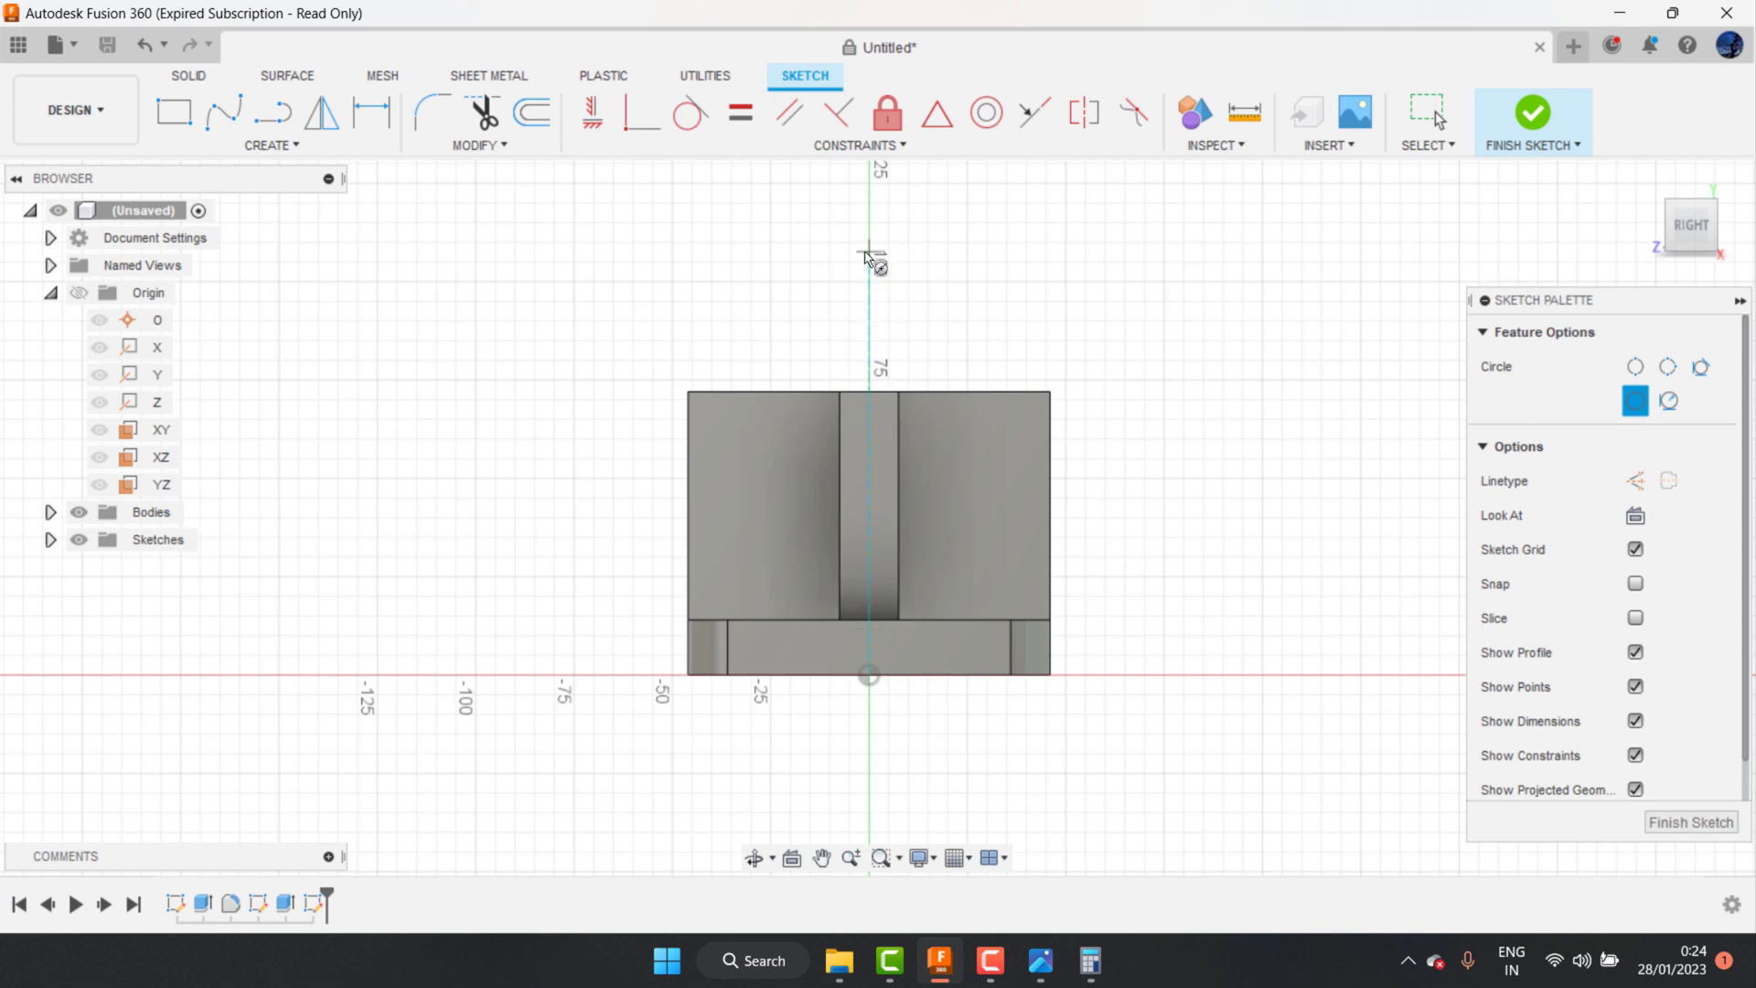
pyautogui.click(867, 252)
pyautogui.click(947, 282)
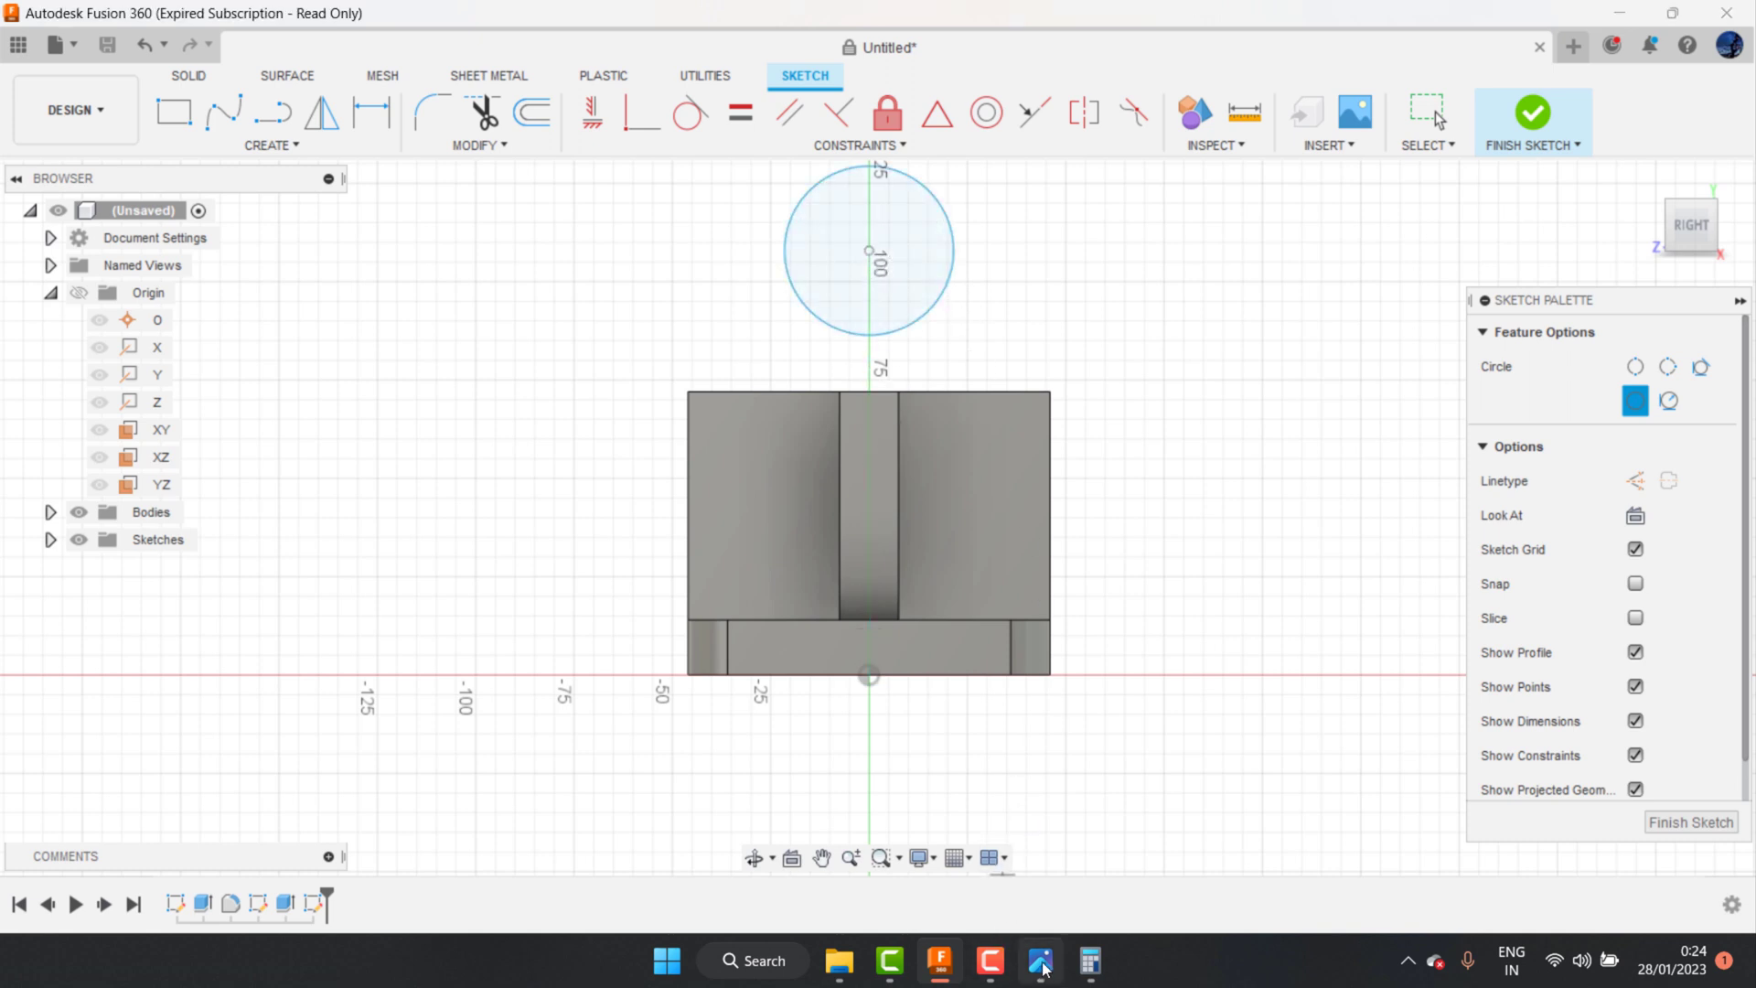
# Step: Check the boss size in the reference, give the circle a 55 mm diameter, then reopen the drawing
pyautogui.click(1041, 960)
pyautogui.scroll(2, 1456, 566)
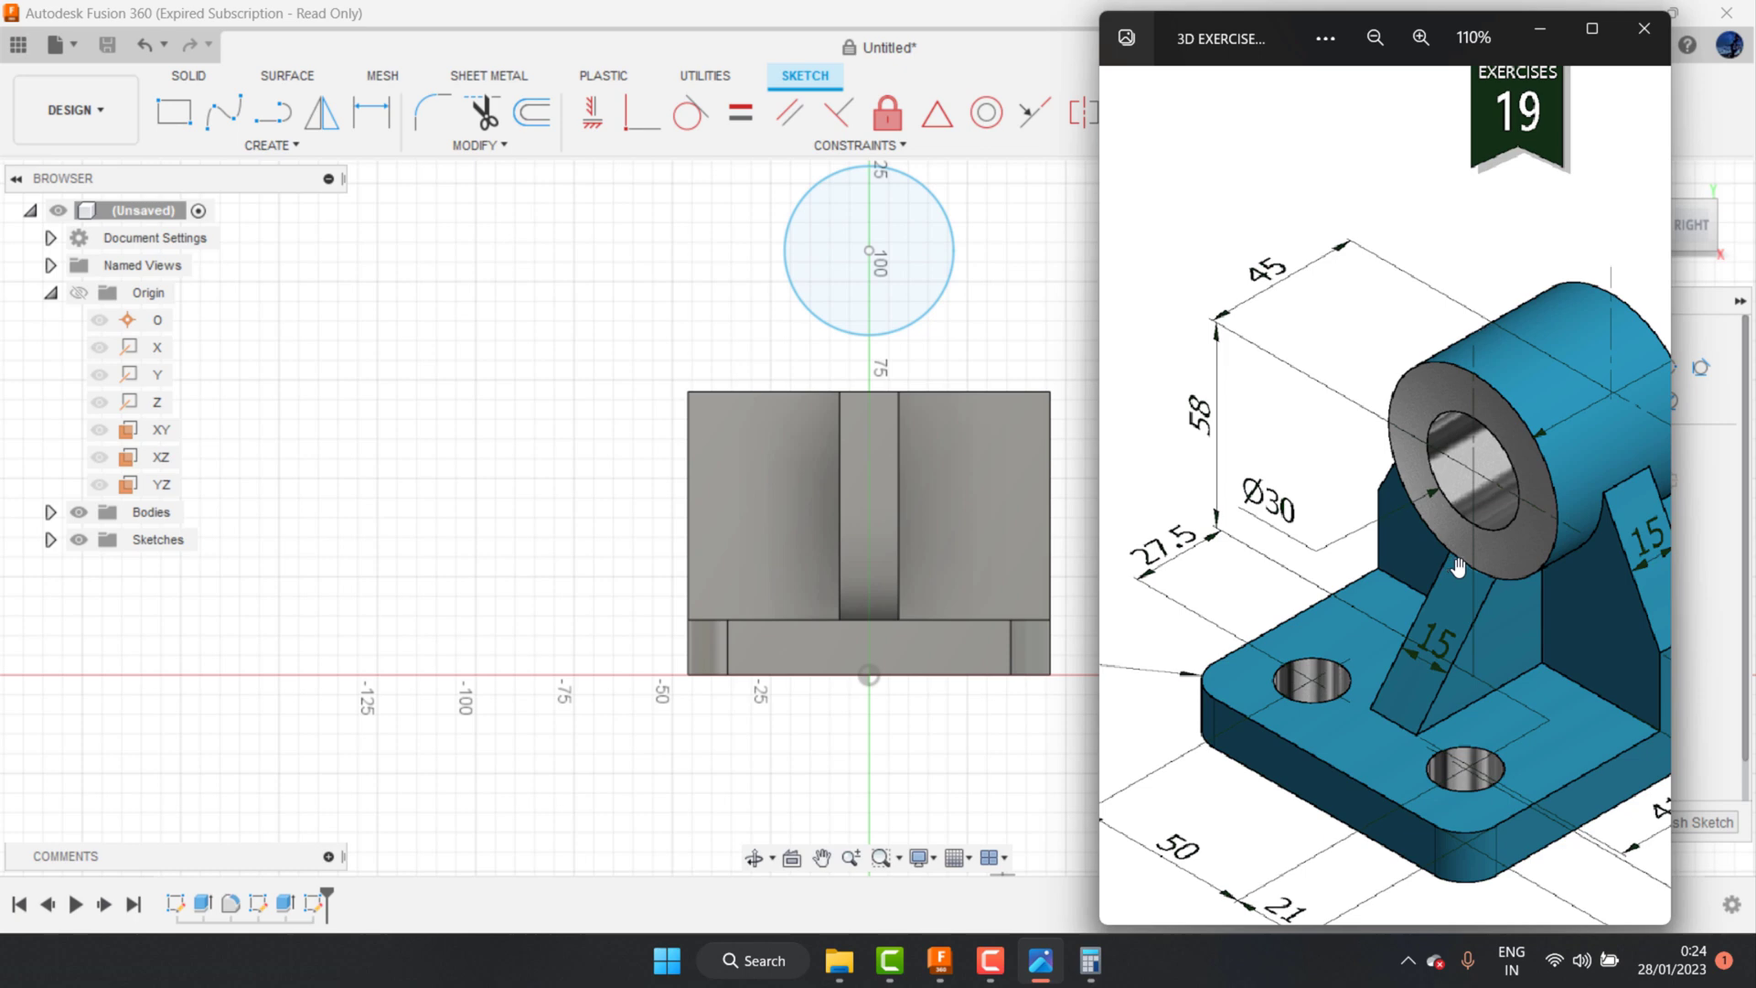
pyautogui.scroll(-2, 1457, 567)
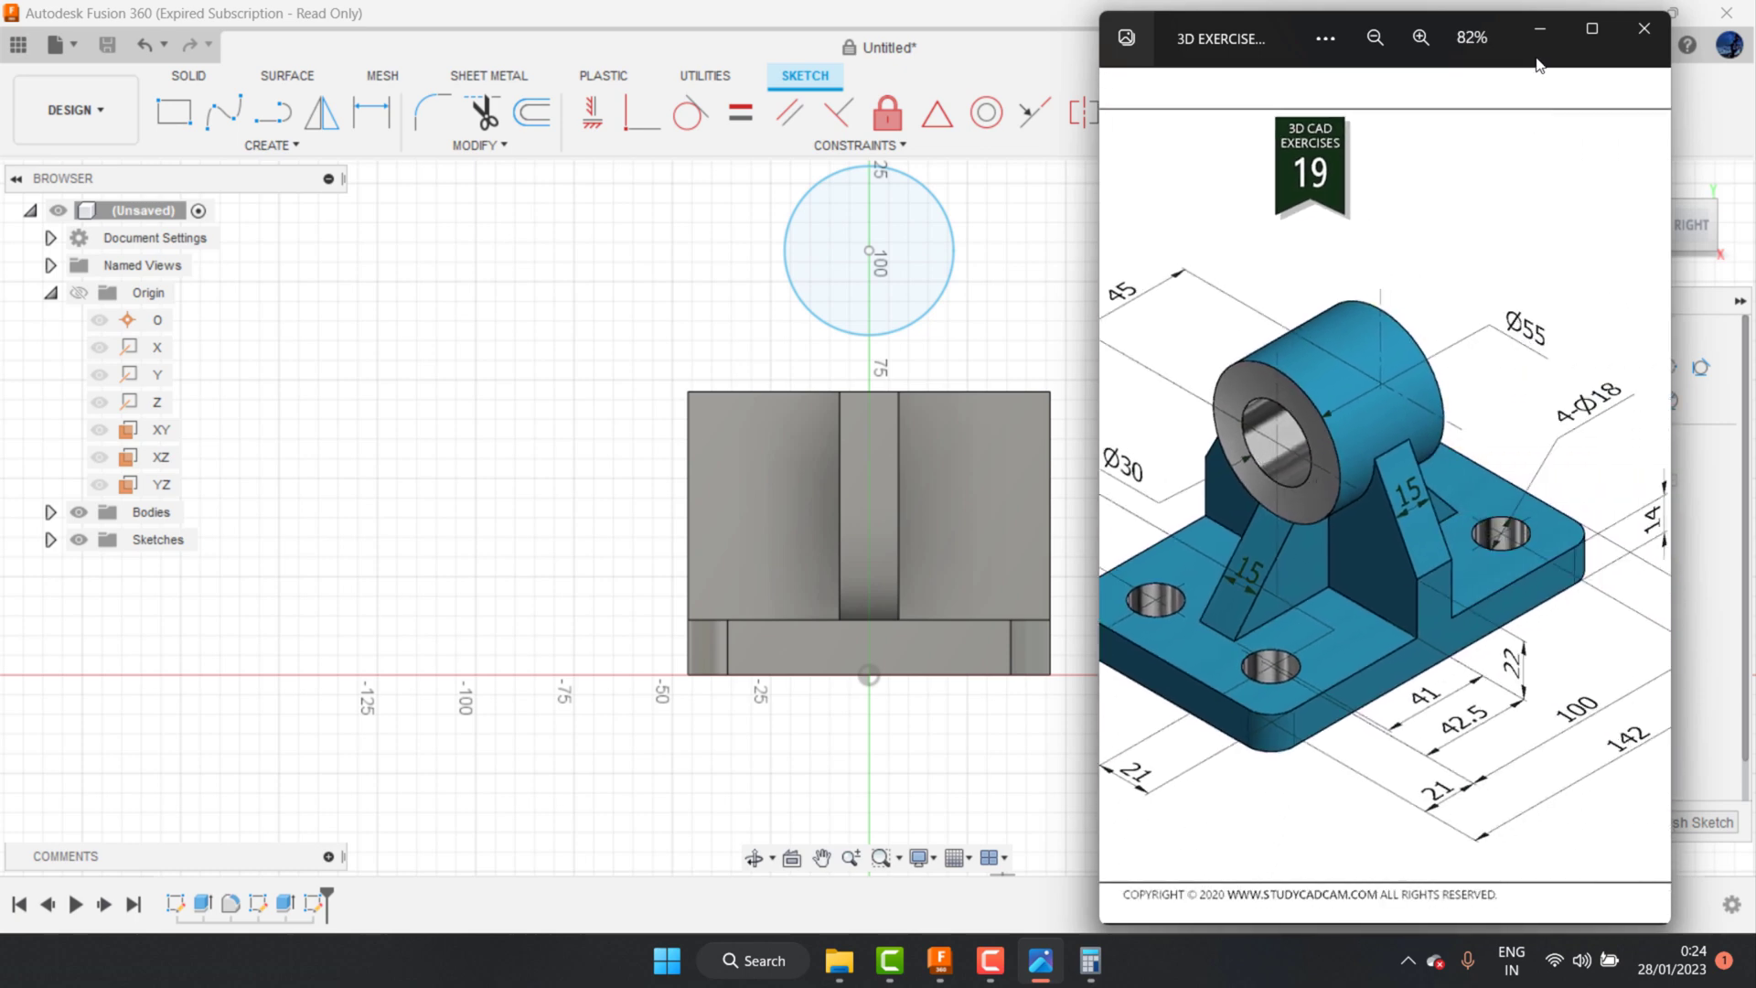
pyautogui.click(1540, 29)
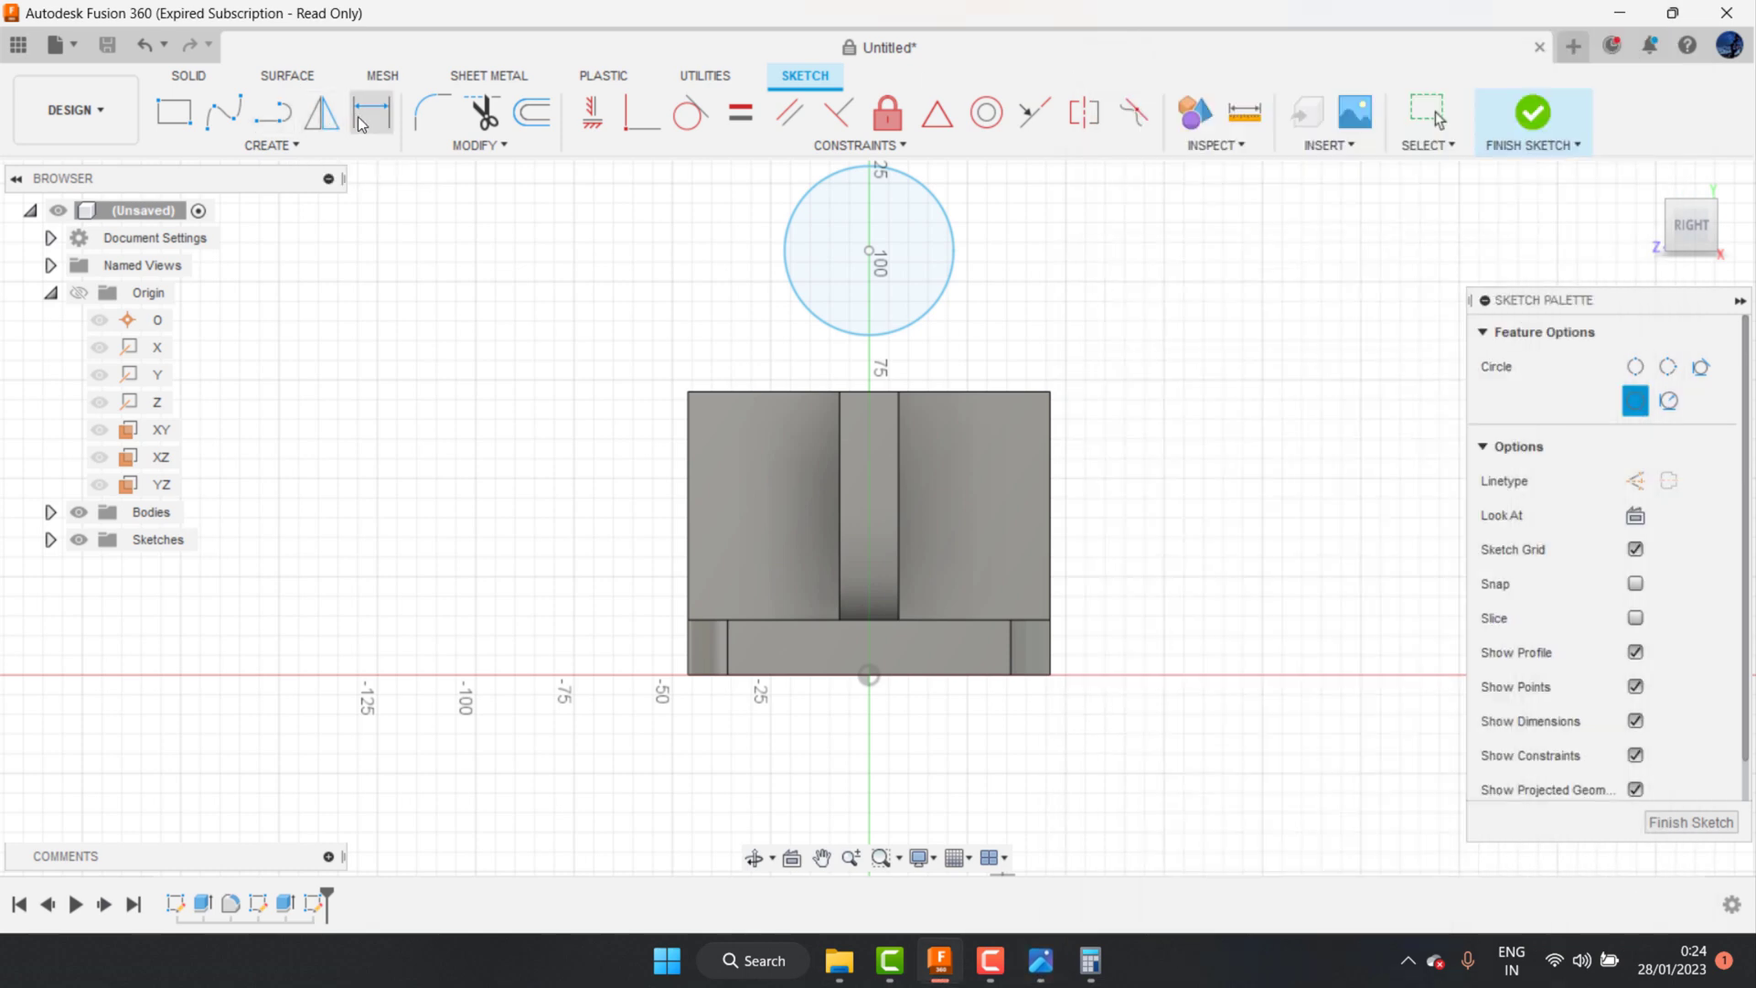
pyautogui.click(361, 123)
pyautogui.click(955, 260)
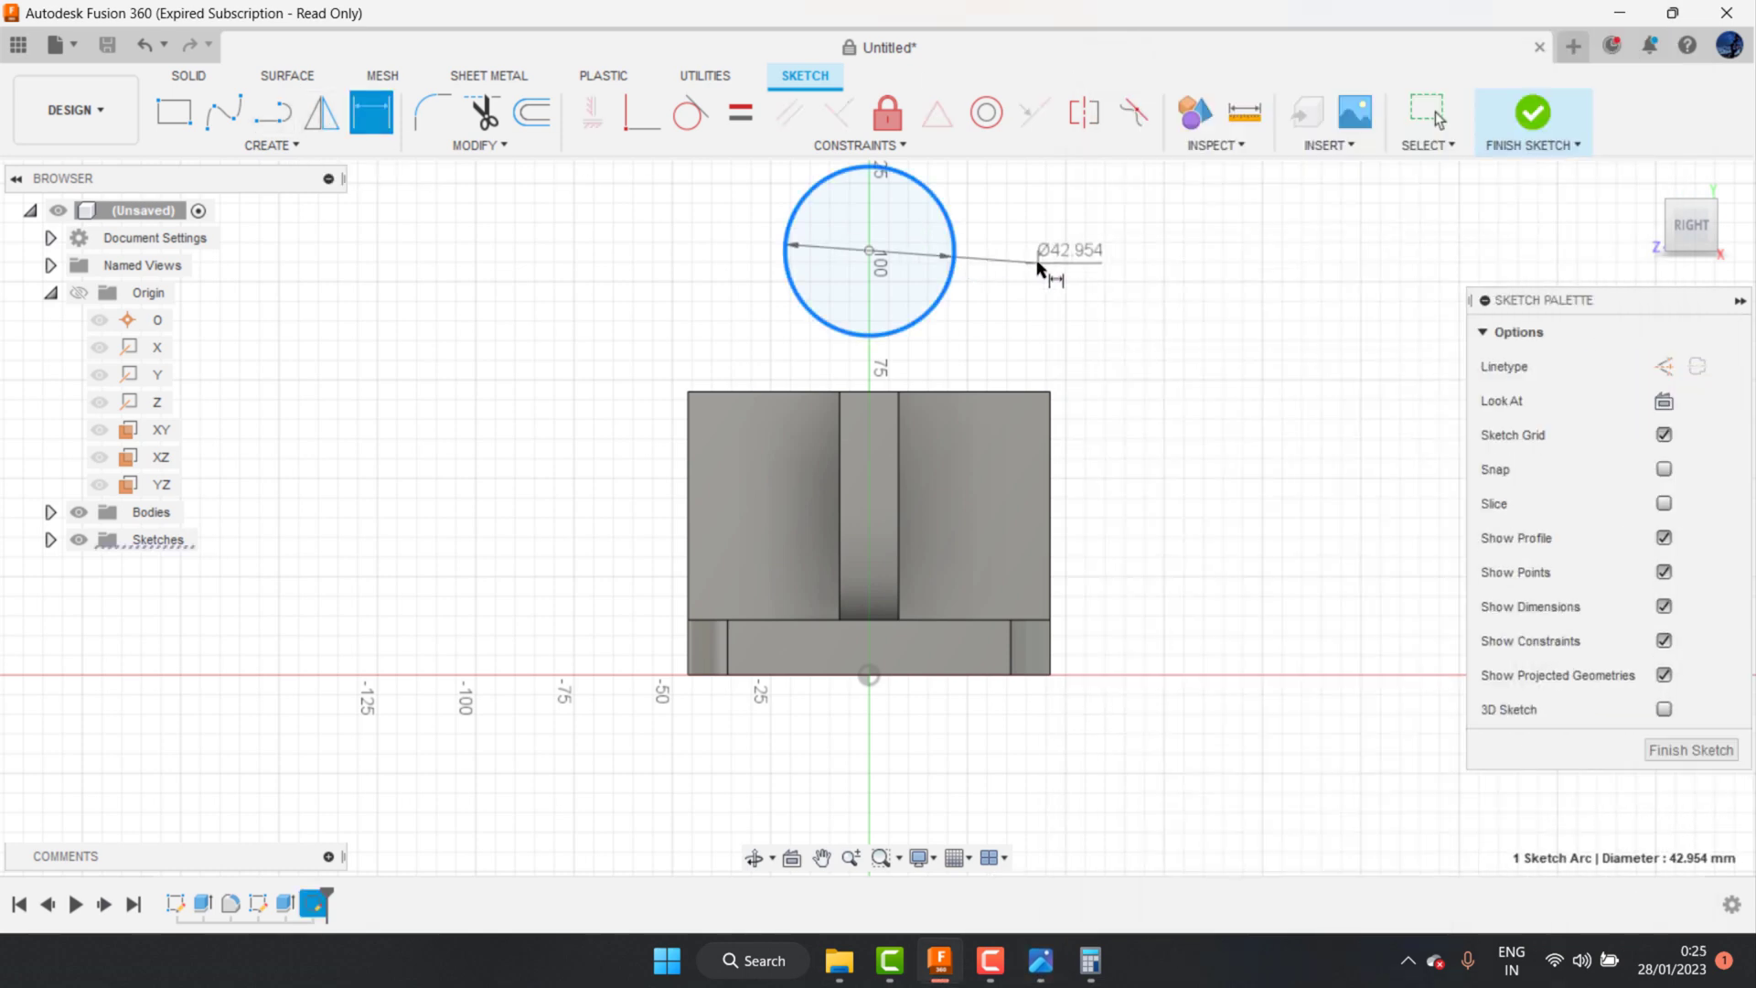
pyautogui.click(1043, 265)
pyautogui.write('55')
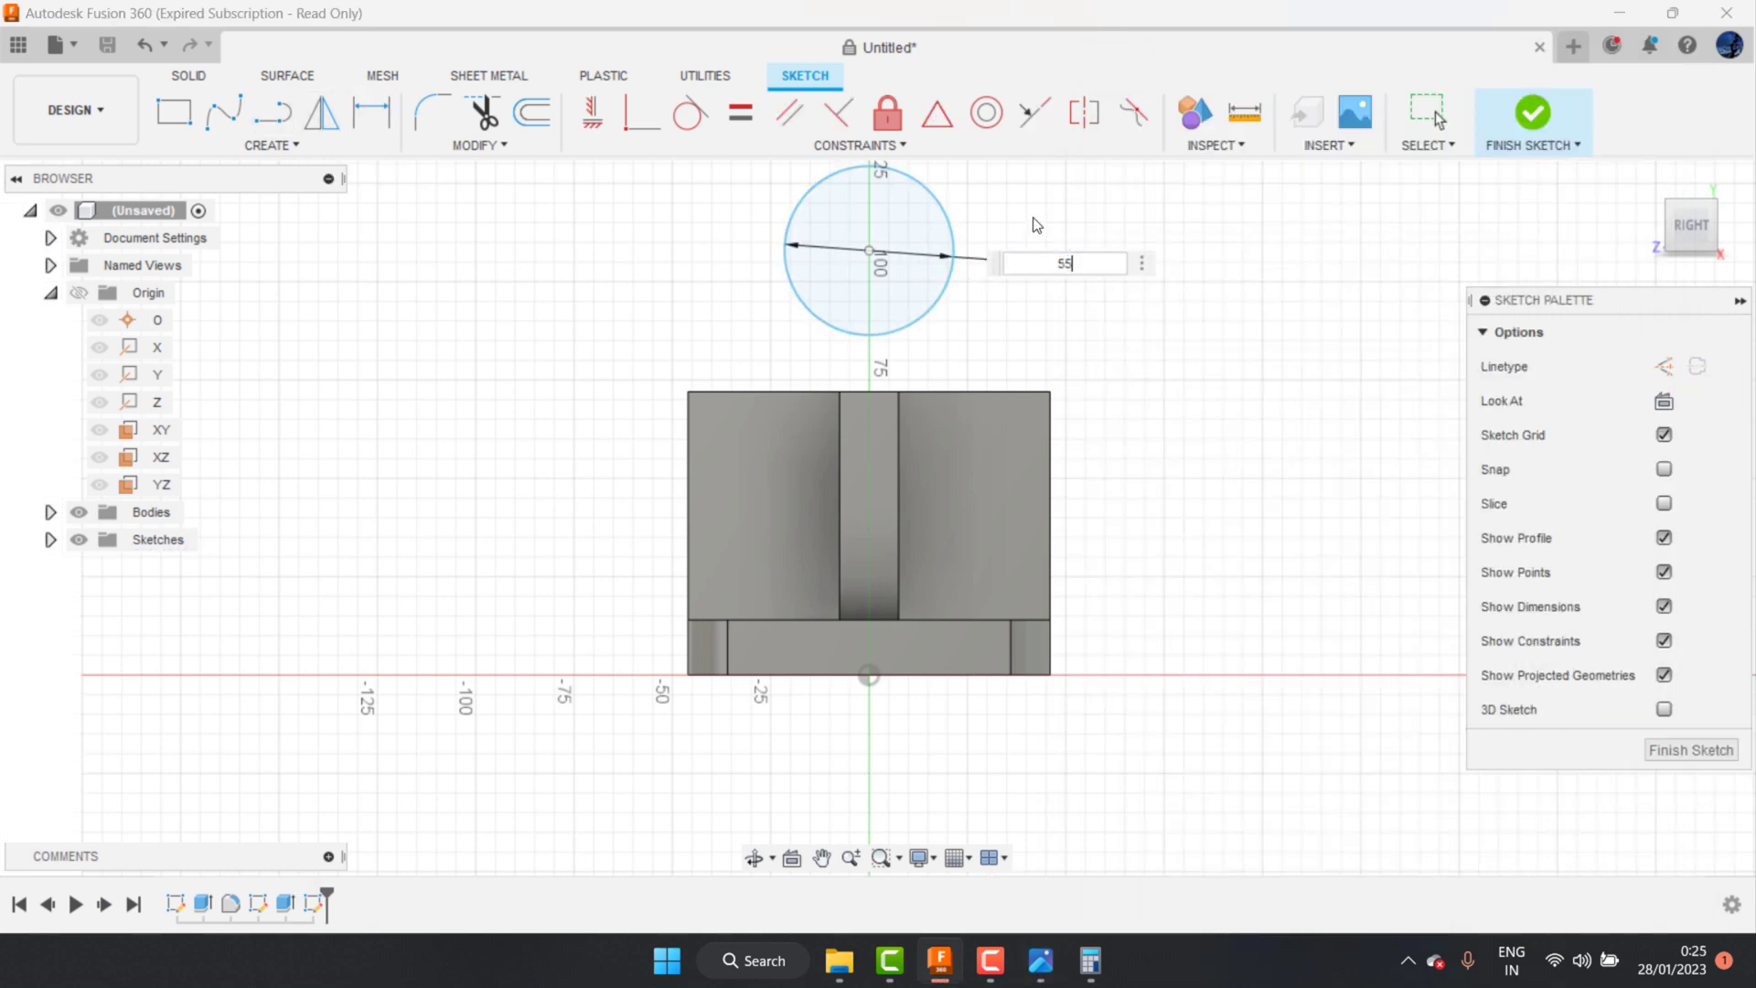
pyautogui.press('Return')
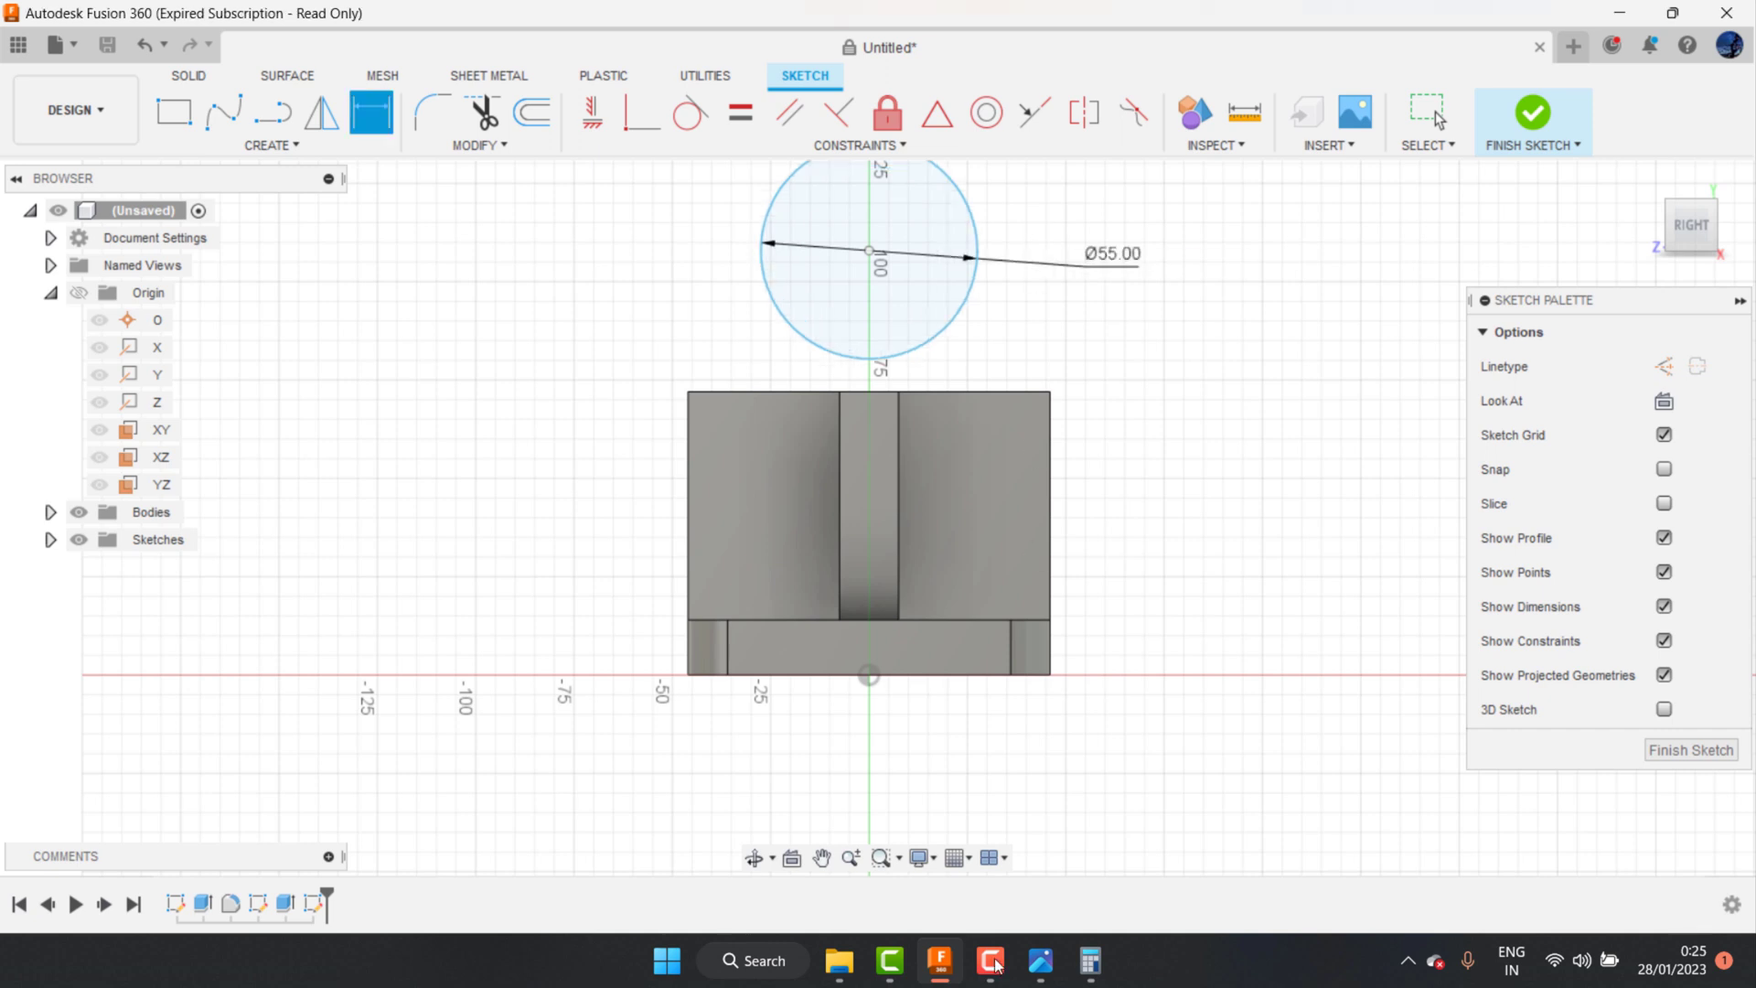
pyautogui.click(1043, 960)
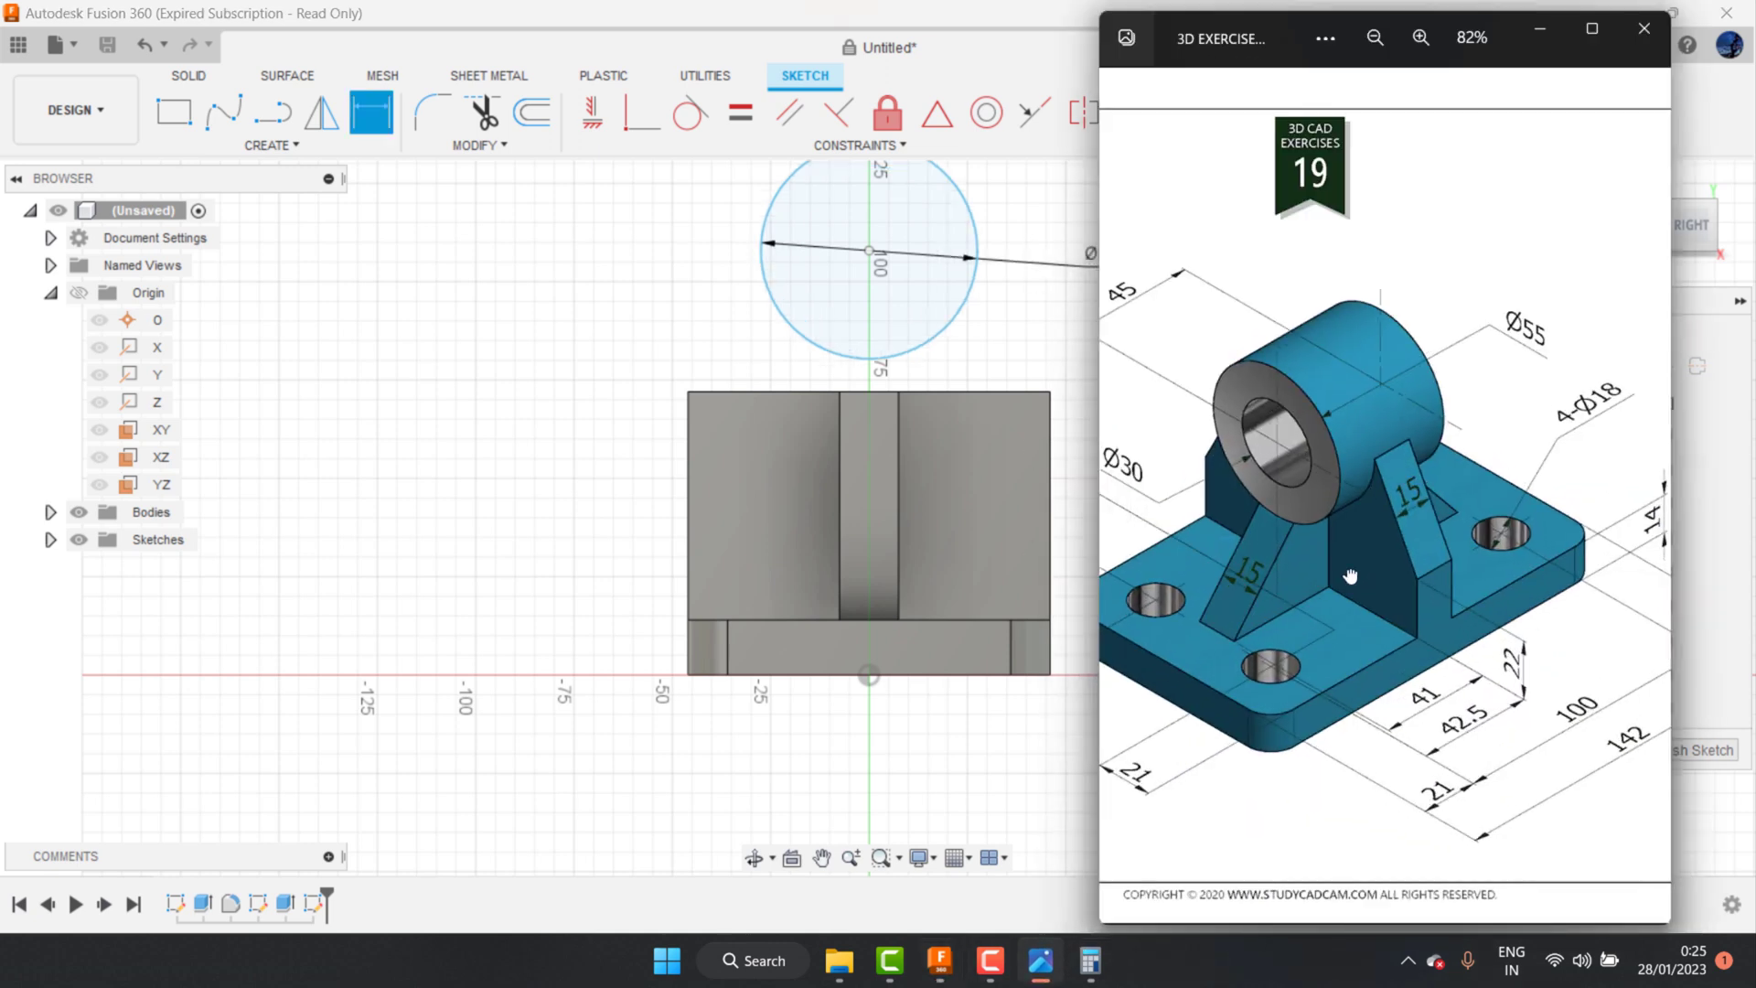
pyautogui.moveTo(1350, 576); pyautogui.dragTo(1465, 576)
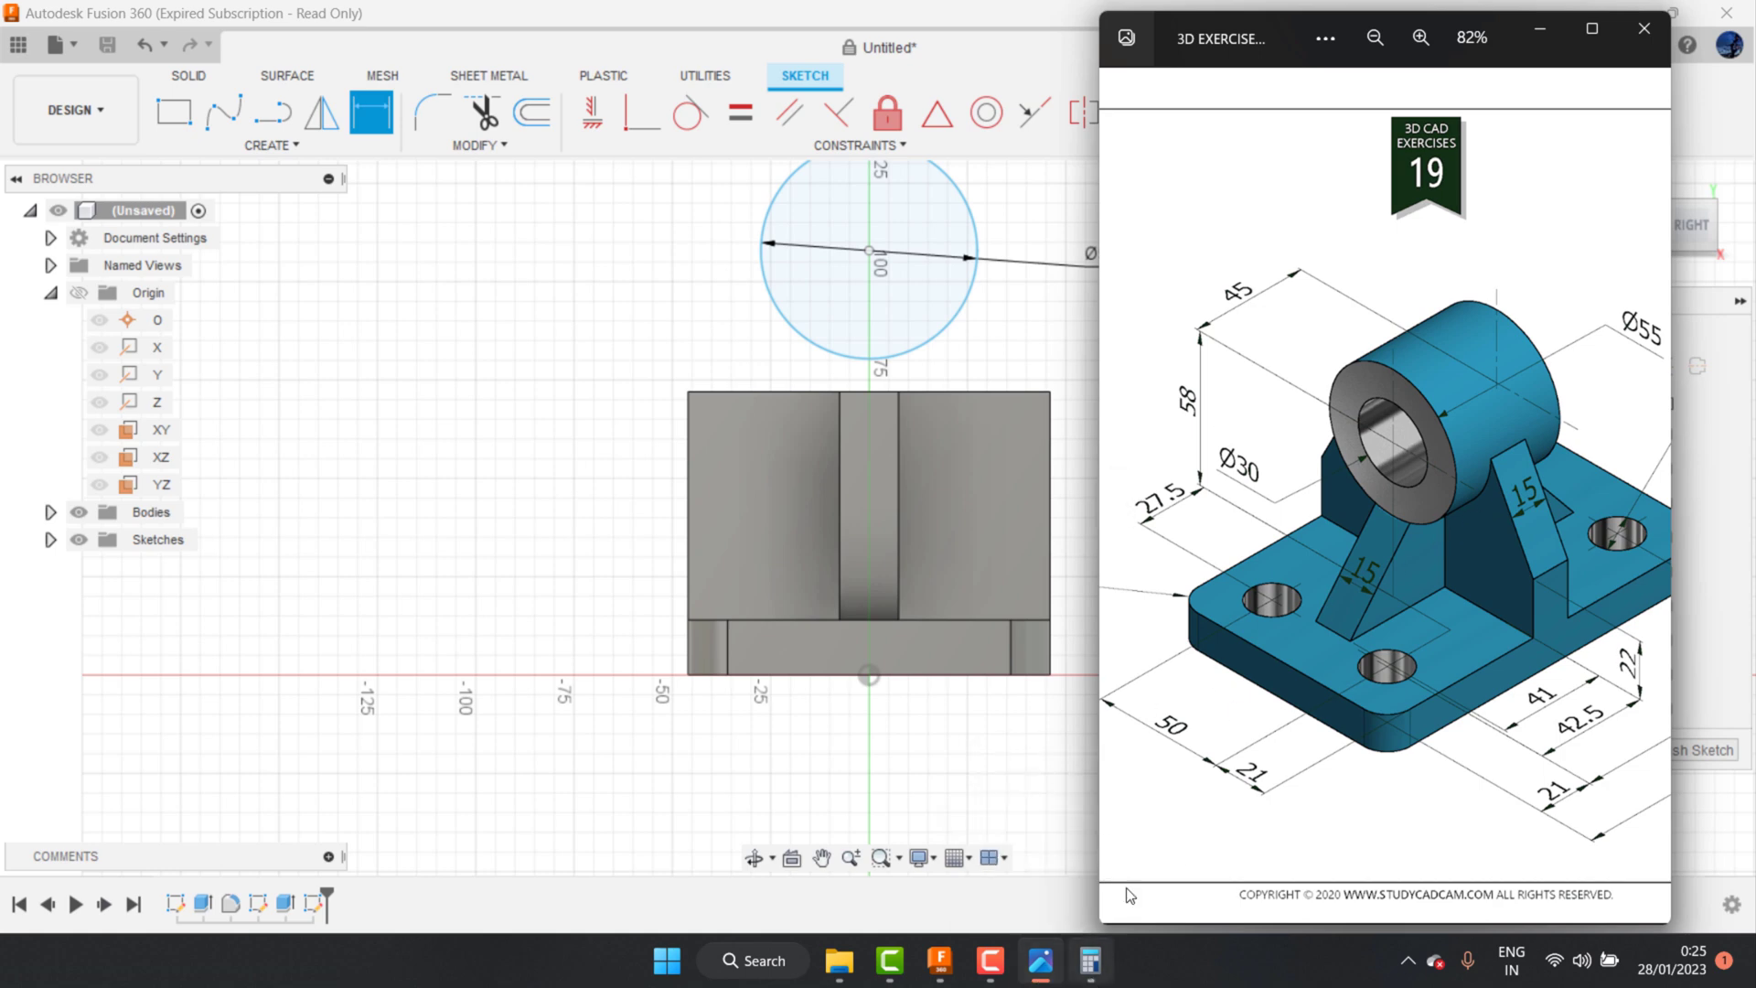
pyautogui.moveTo(1204, 381)
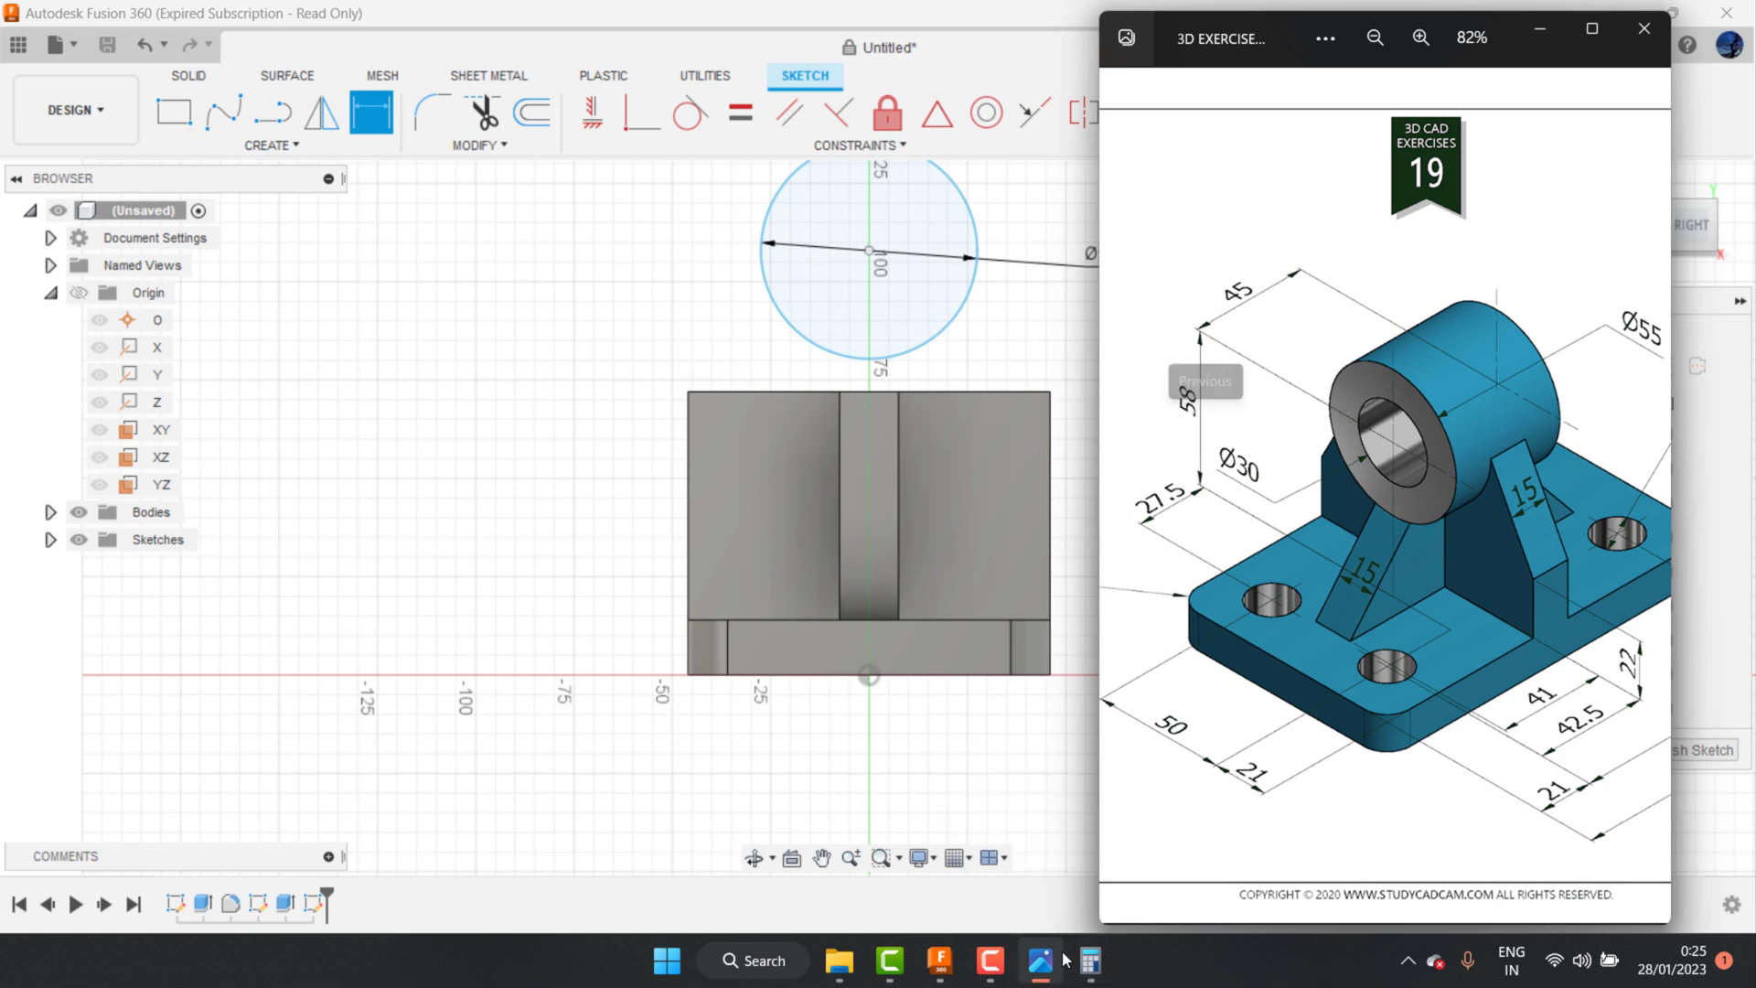
# Step: Compute 58 + 14 = 72 in Calculator, then hide the reference drawing and Calculator
pyautogui.click(1090, 960)
pyautogui.click(804, 407)
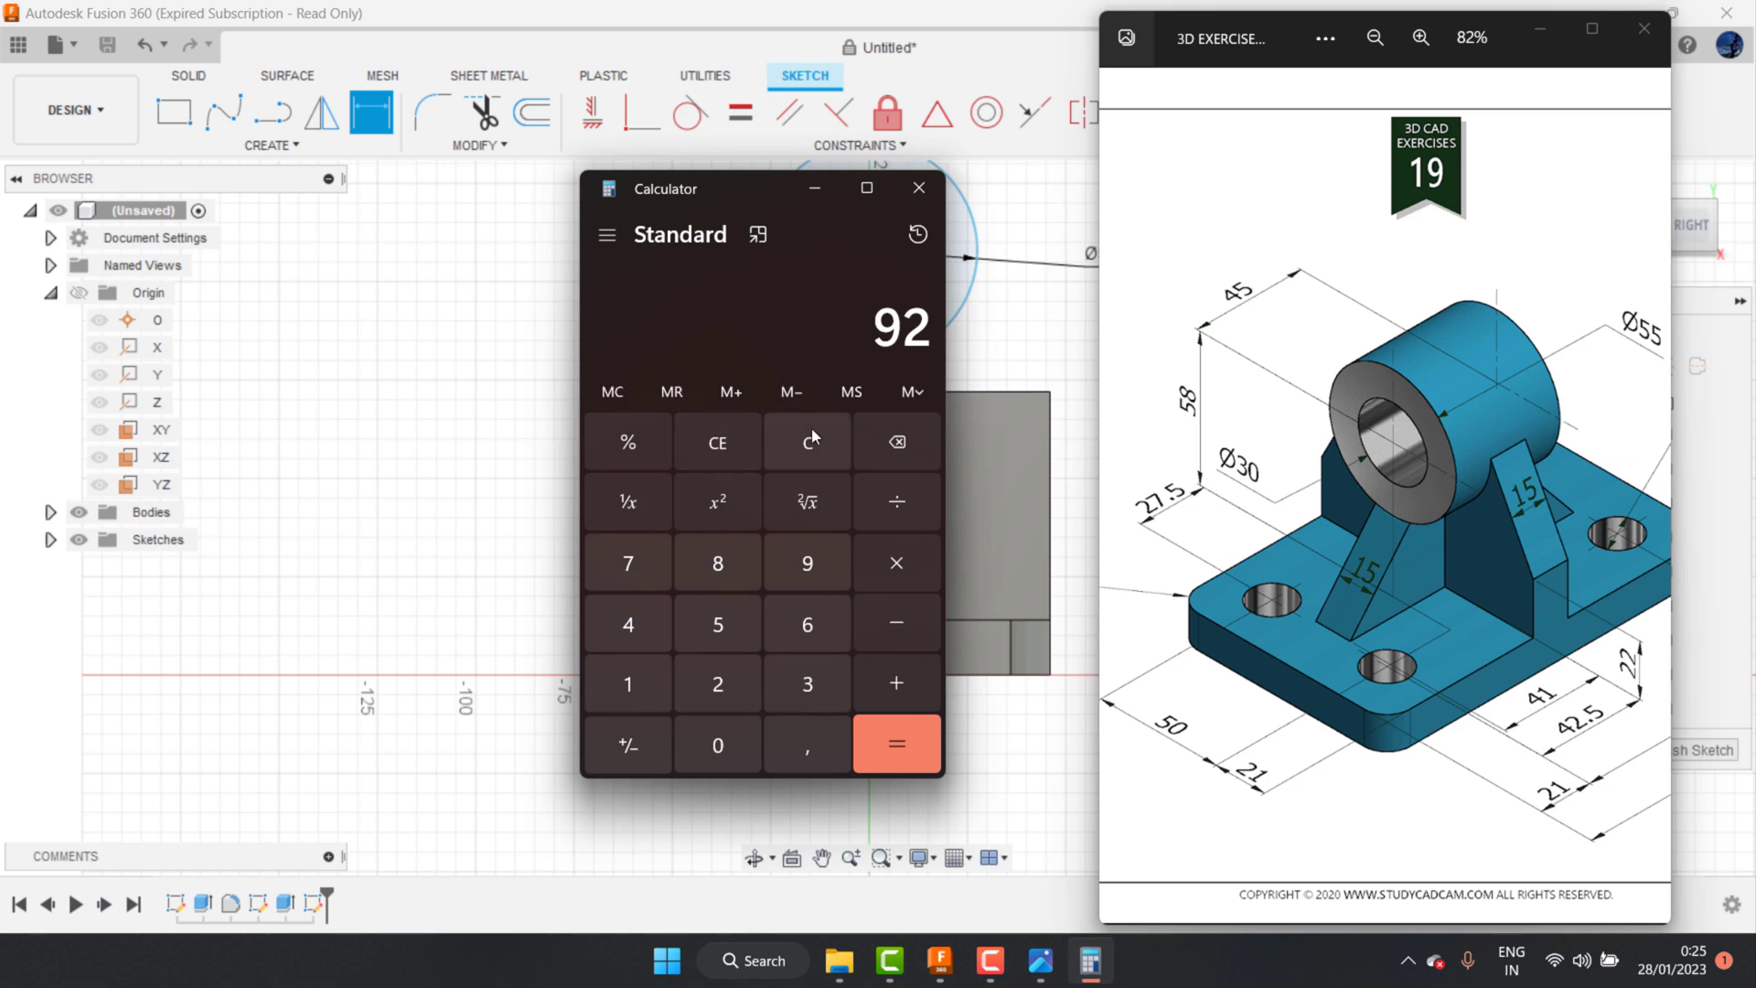
pyautogui.click(805, 443)
pyautogui.click(732, 618)
pyautogui.click(718, 563)
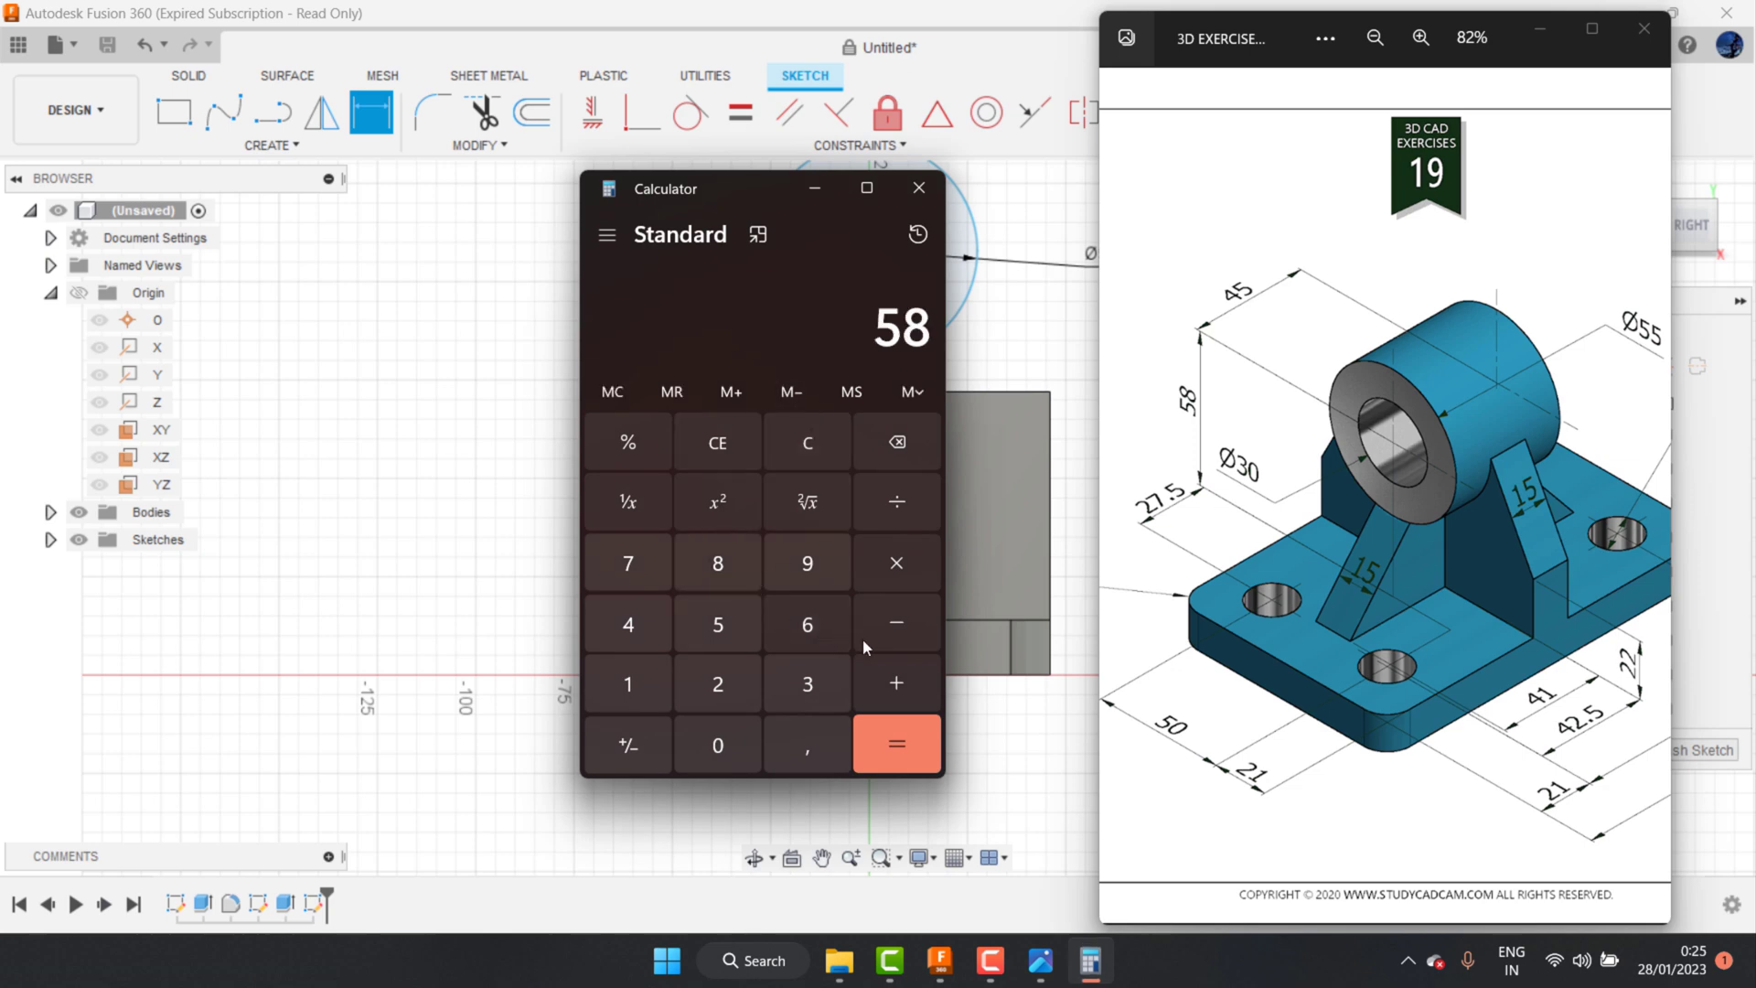
pyautogui.click(894, 677)
pyautogui.scroll(3, 1236, 527)
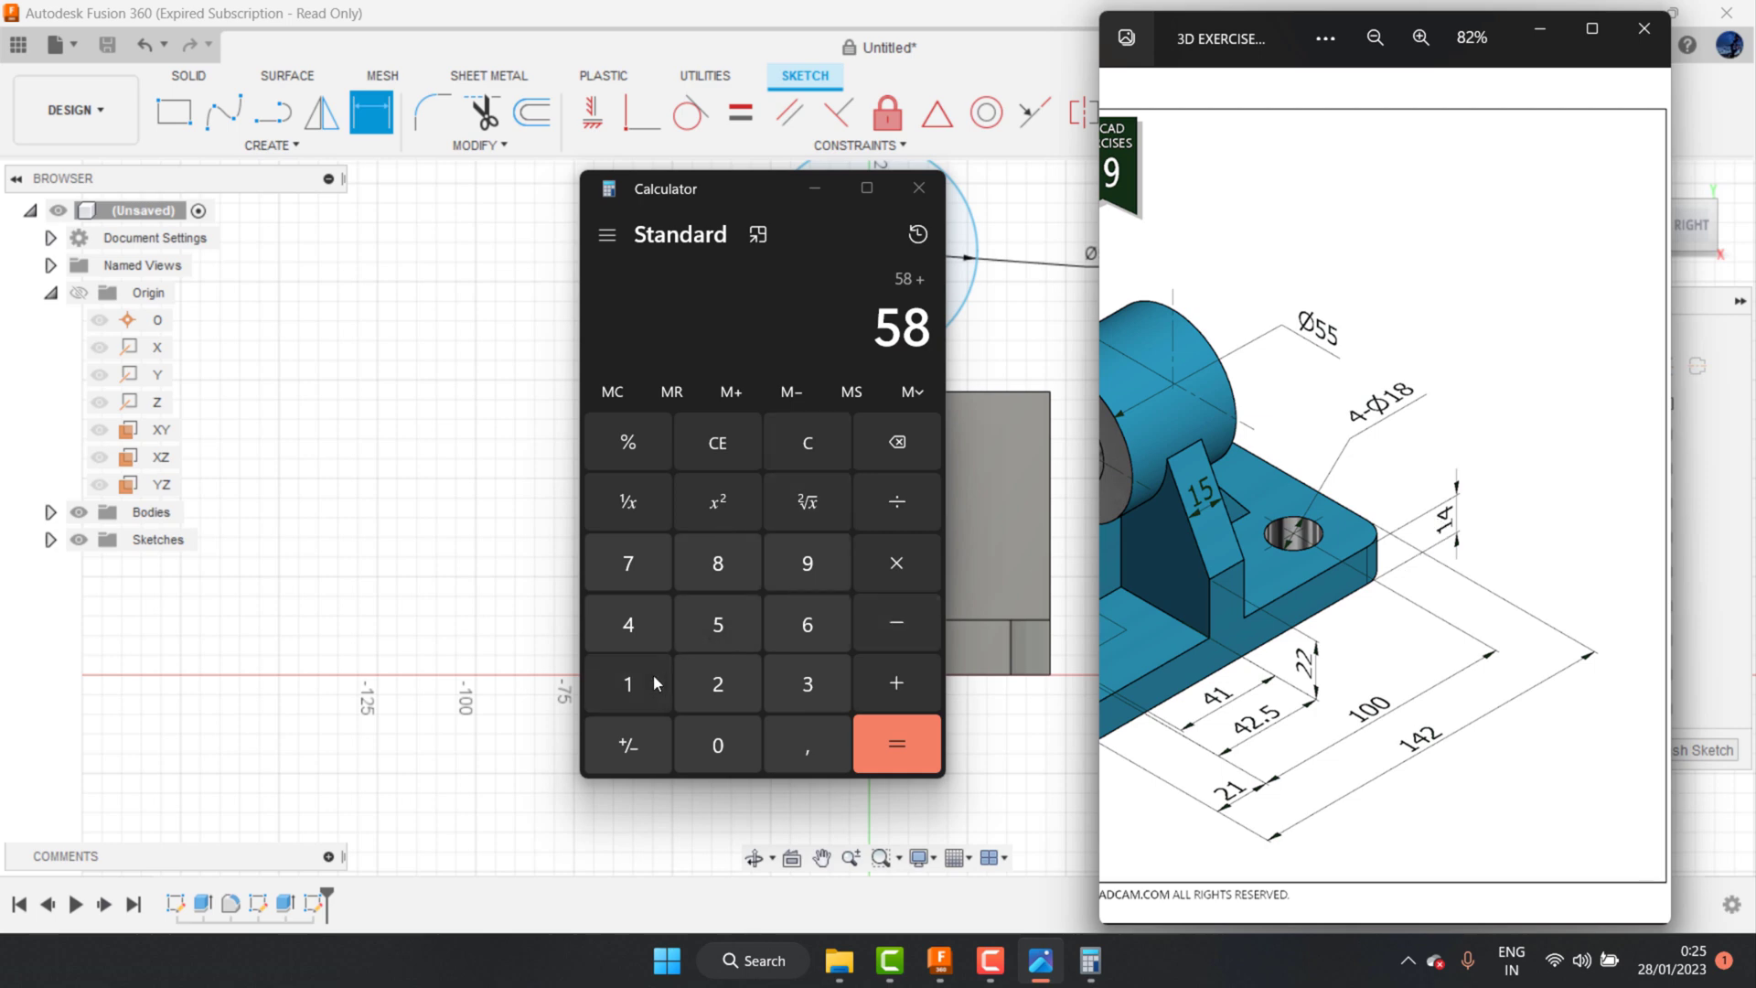
pyautogui.click(638, 687)
pyautogui.click(639, 626)
pyautogui.click(908, 744)
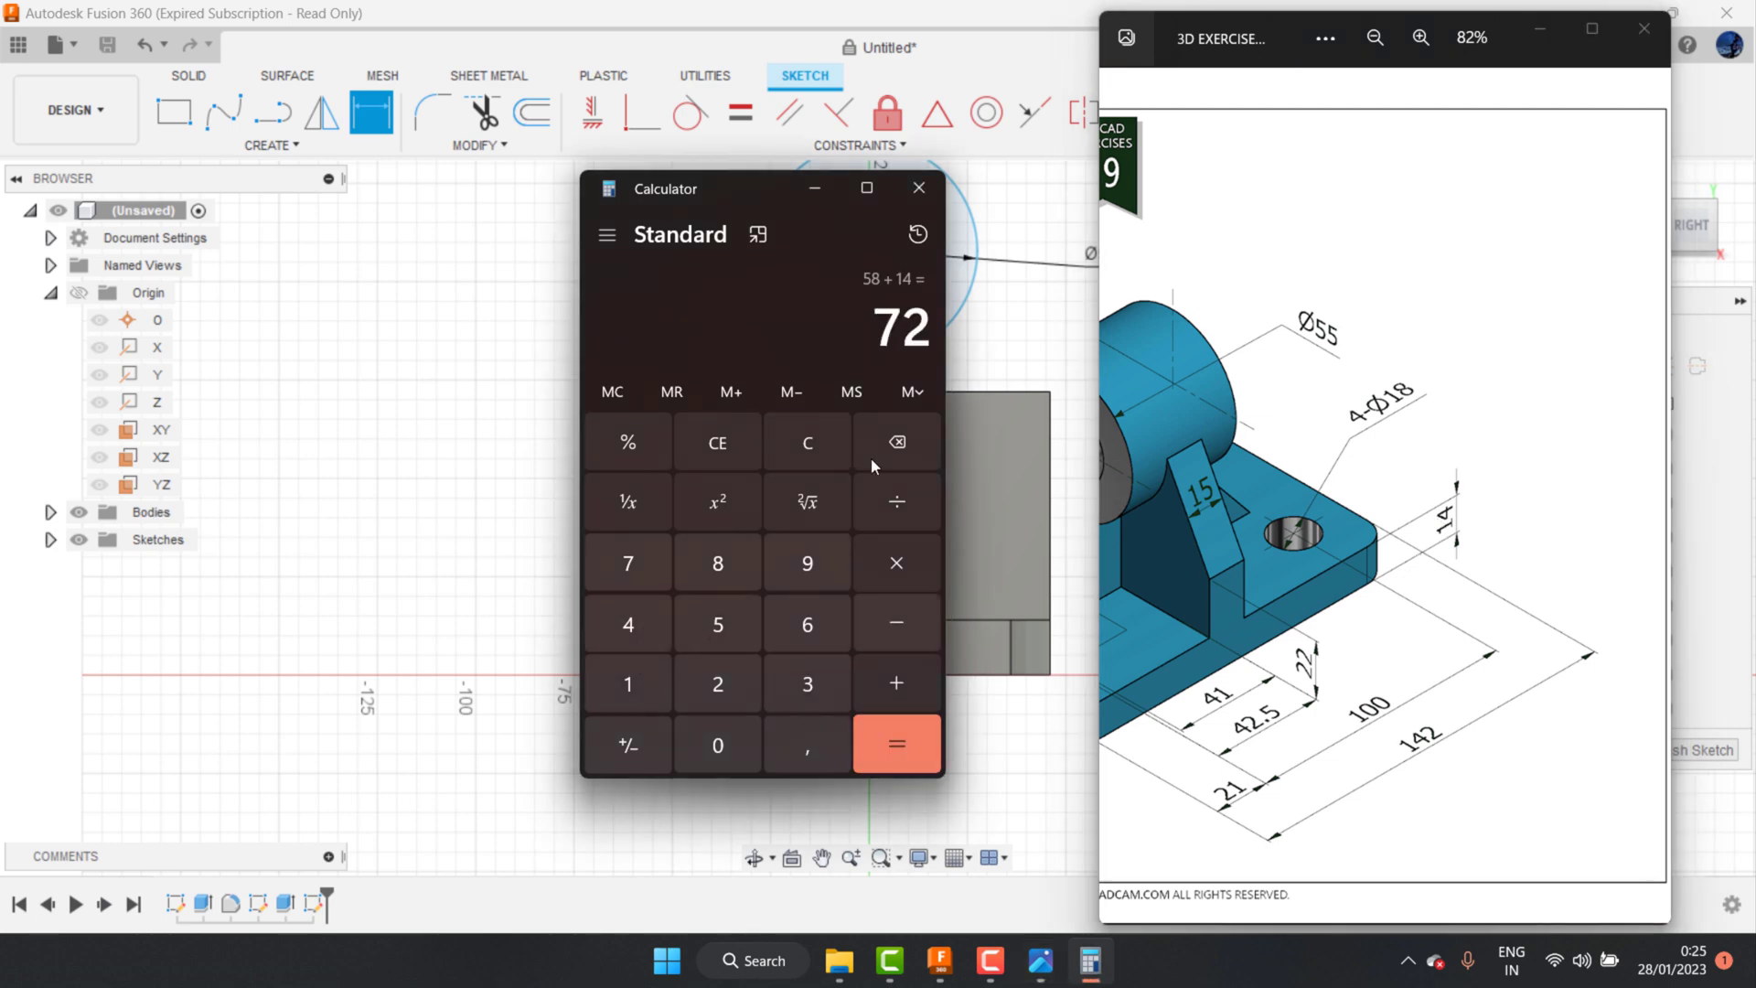
pyautogui.click(1540, 28)
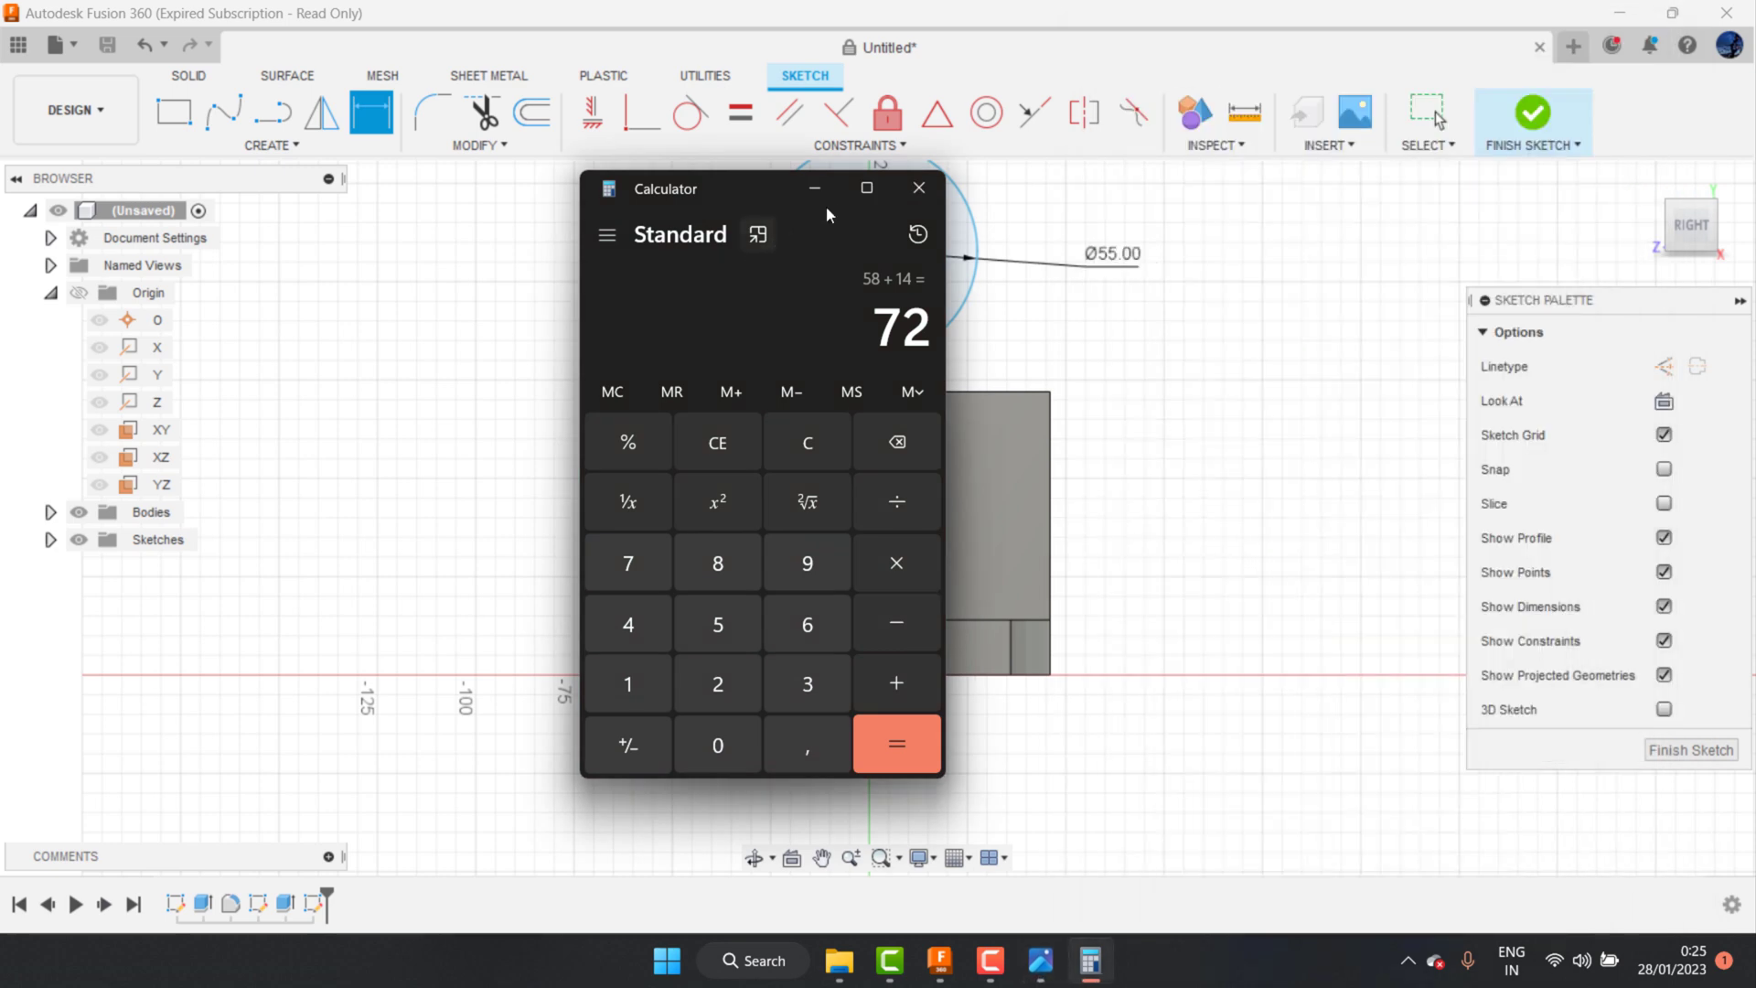
pyautogui.click(816, 189)
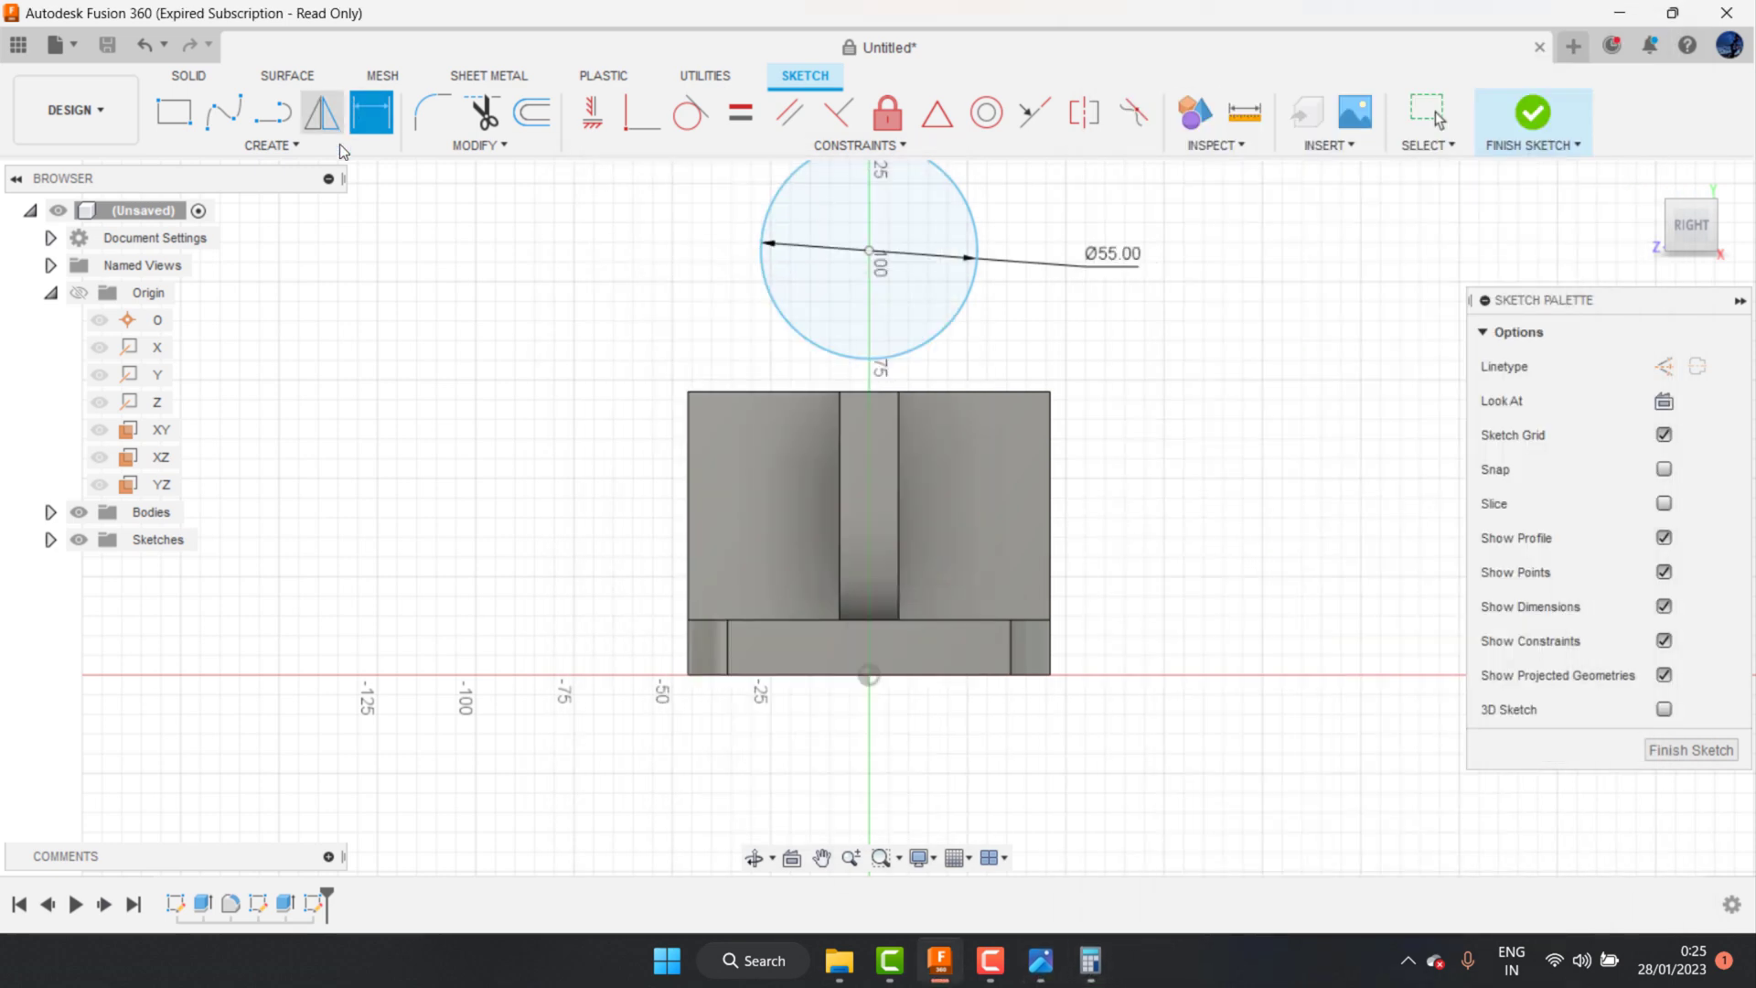
# Step: Add a 72 mm vertical dimension from the Ø55 circle's centre to the base's bottom edge, then finish the sketch
pyautogui.click(870, 253)
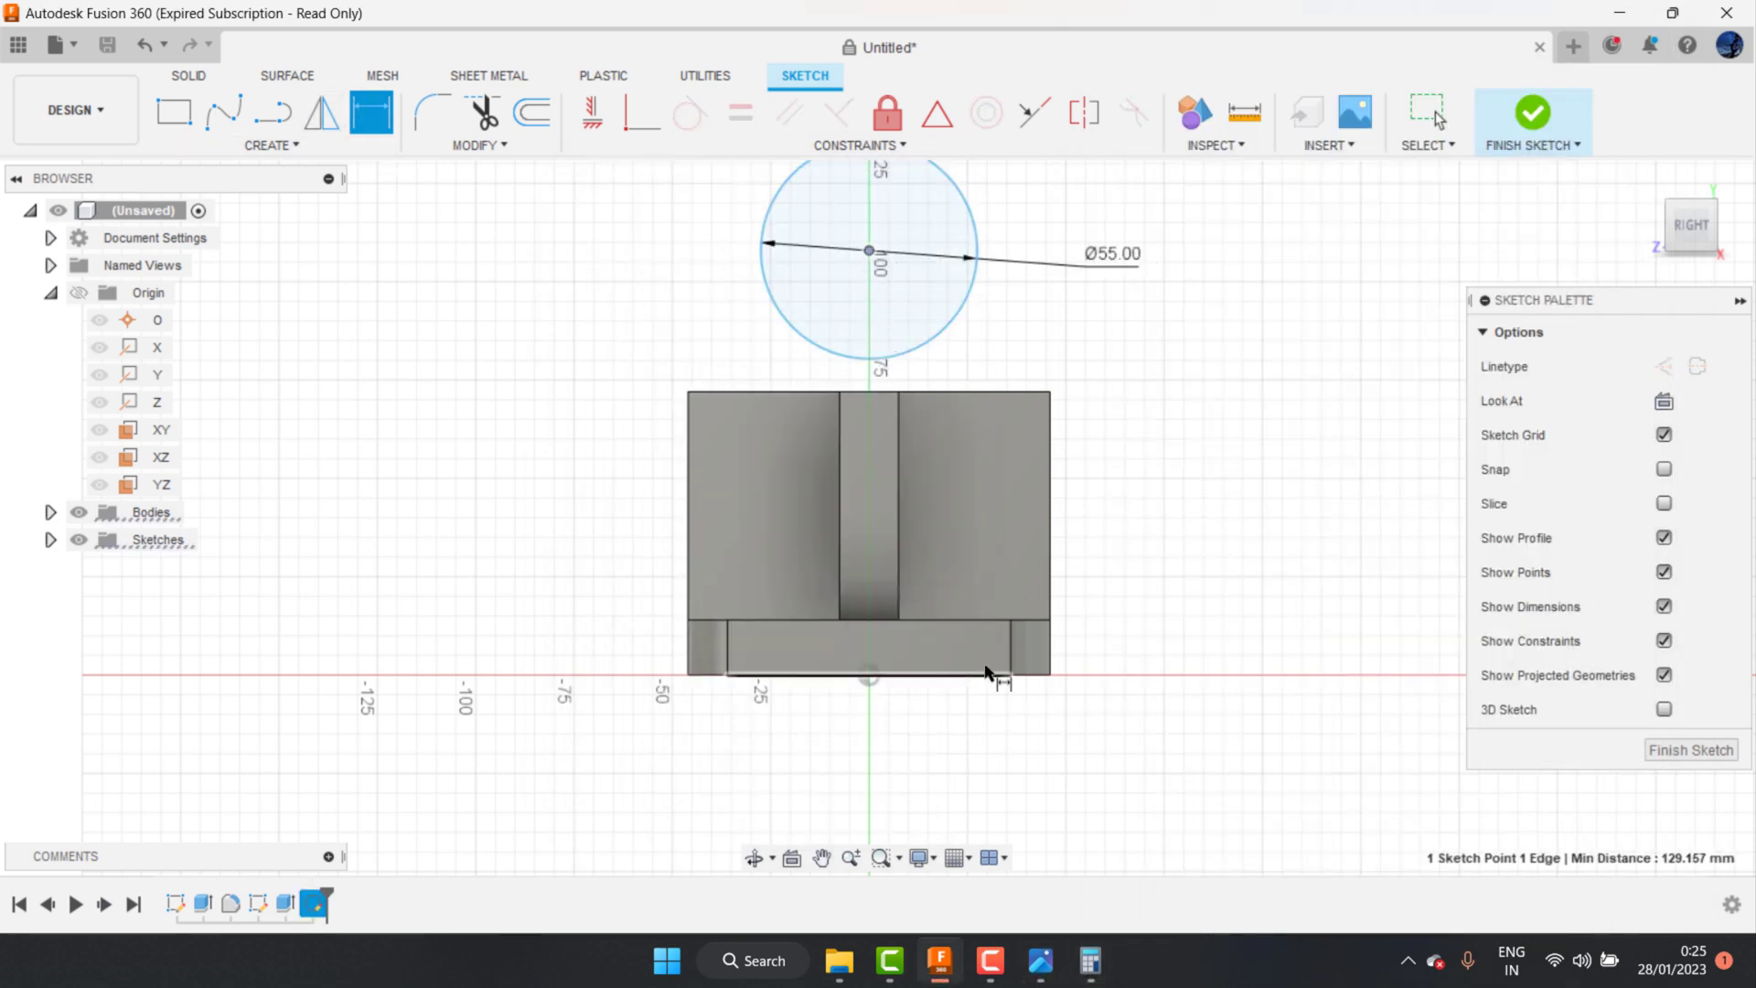
pyautogui.click(991, 675)
pyautogui.click(1221, 553)
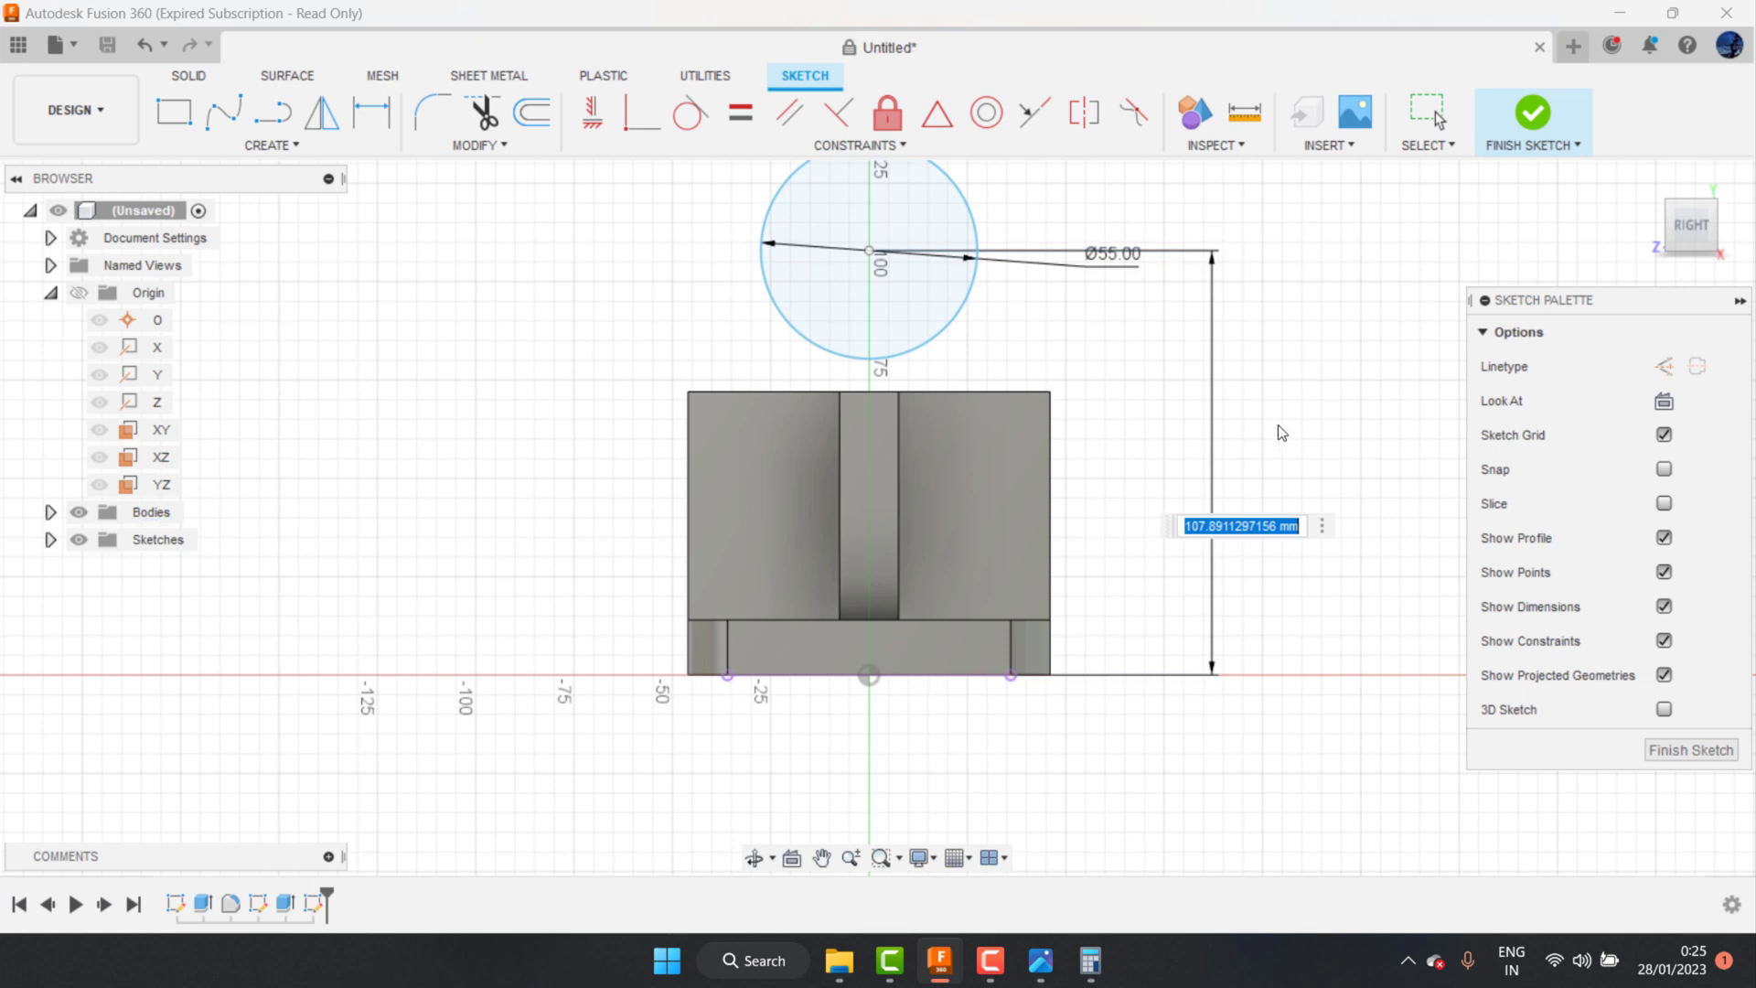
pyautogui.write('72')
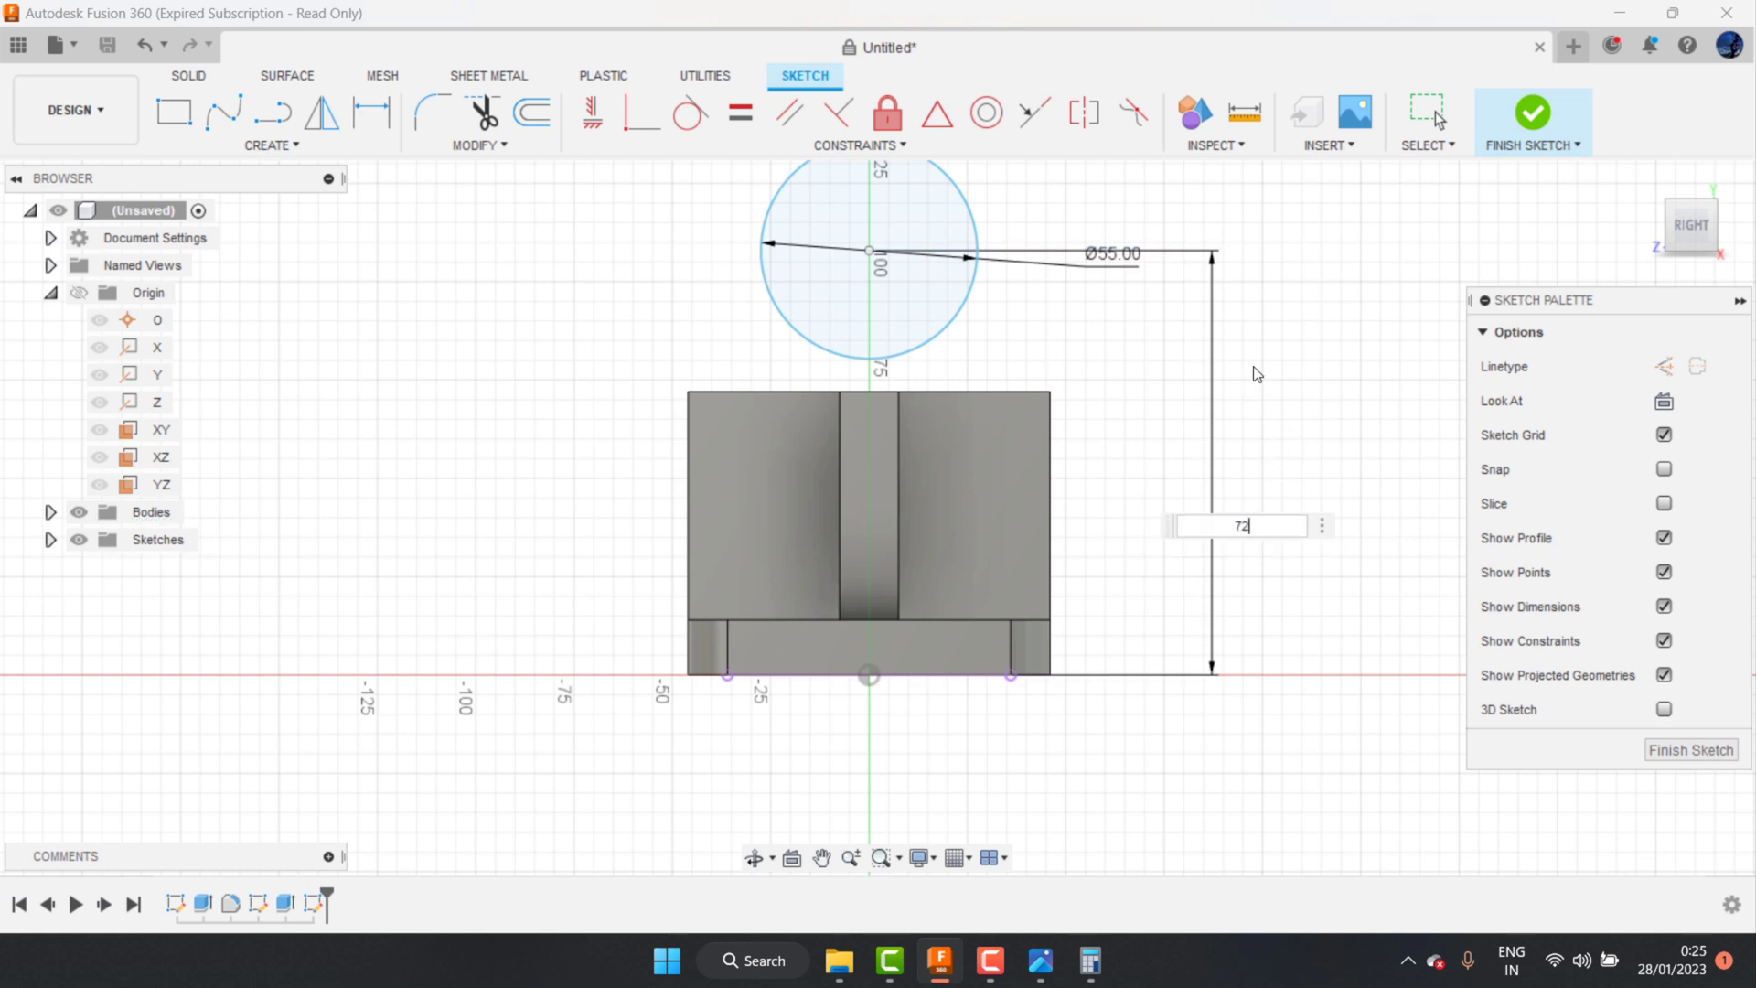
pyautogui.press('Return')
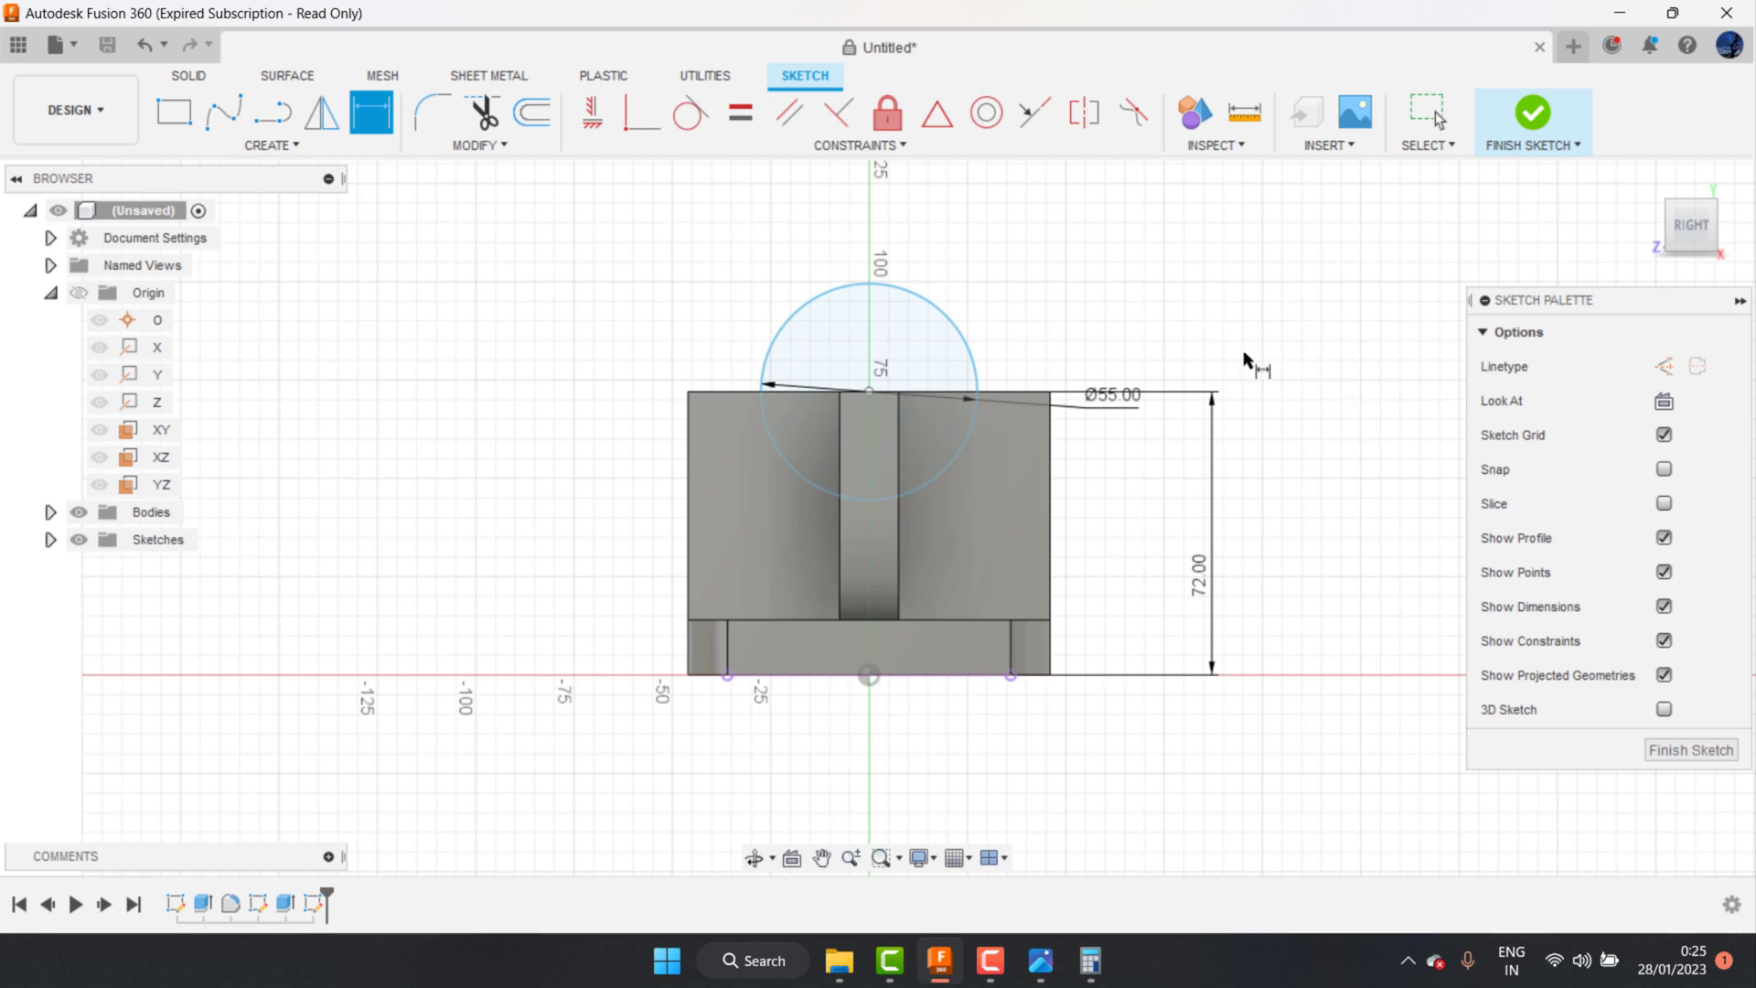
pyautogui.click(1522, 145)
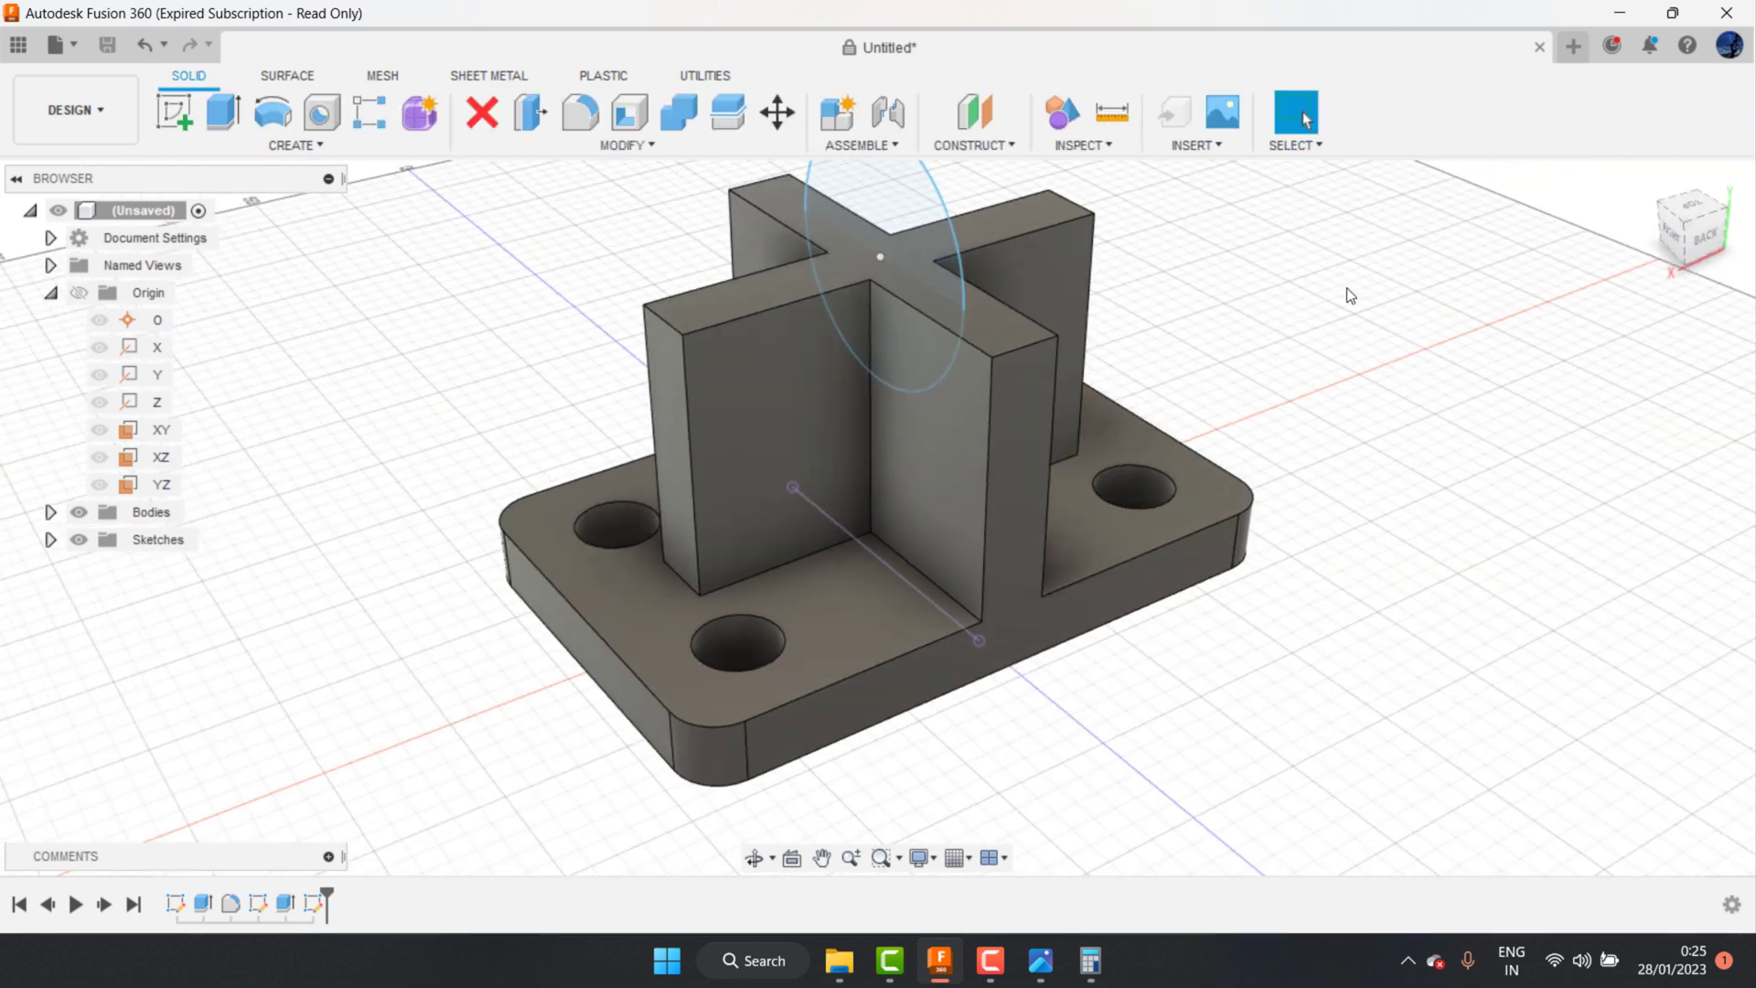
# Step: Start a two-sided Join extrusion of the Ø55 circle and check the reference drawing for its length
pyautogui.click(223, 112)
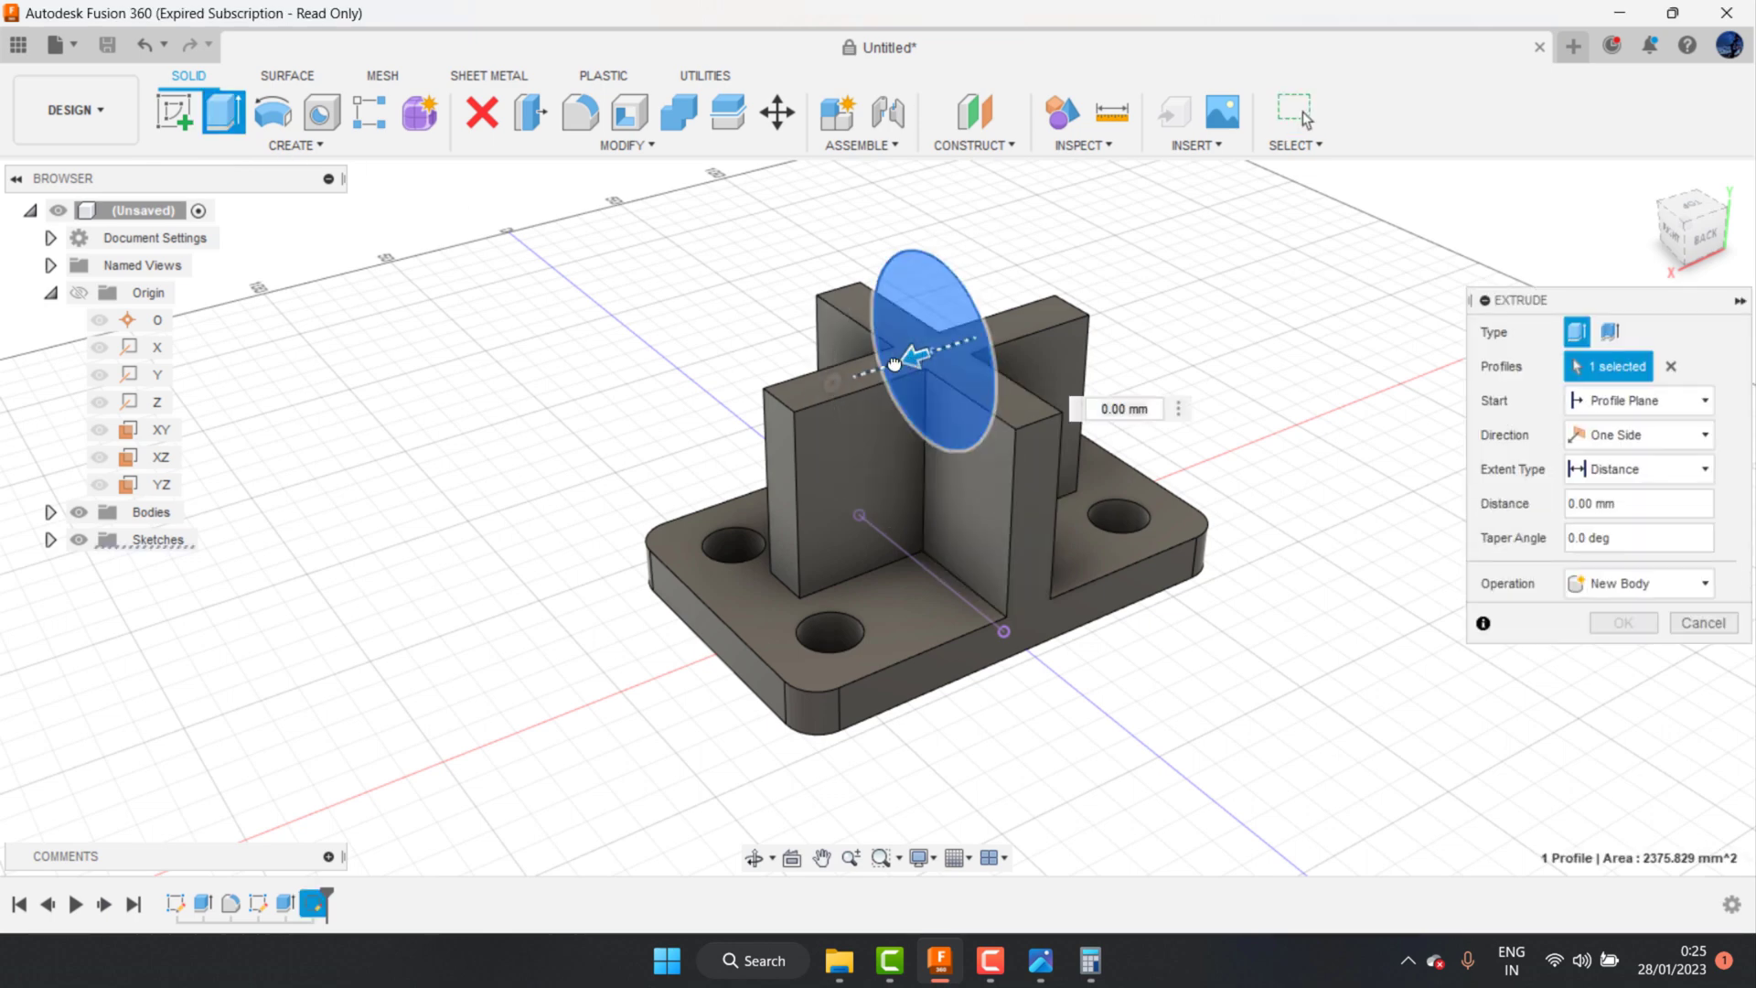
pyautogui.moveTo(915, 357); pyautogui.dragTo(851, 373)
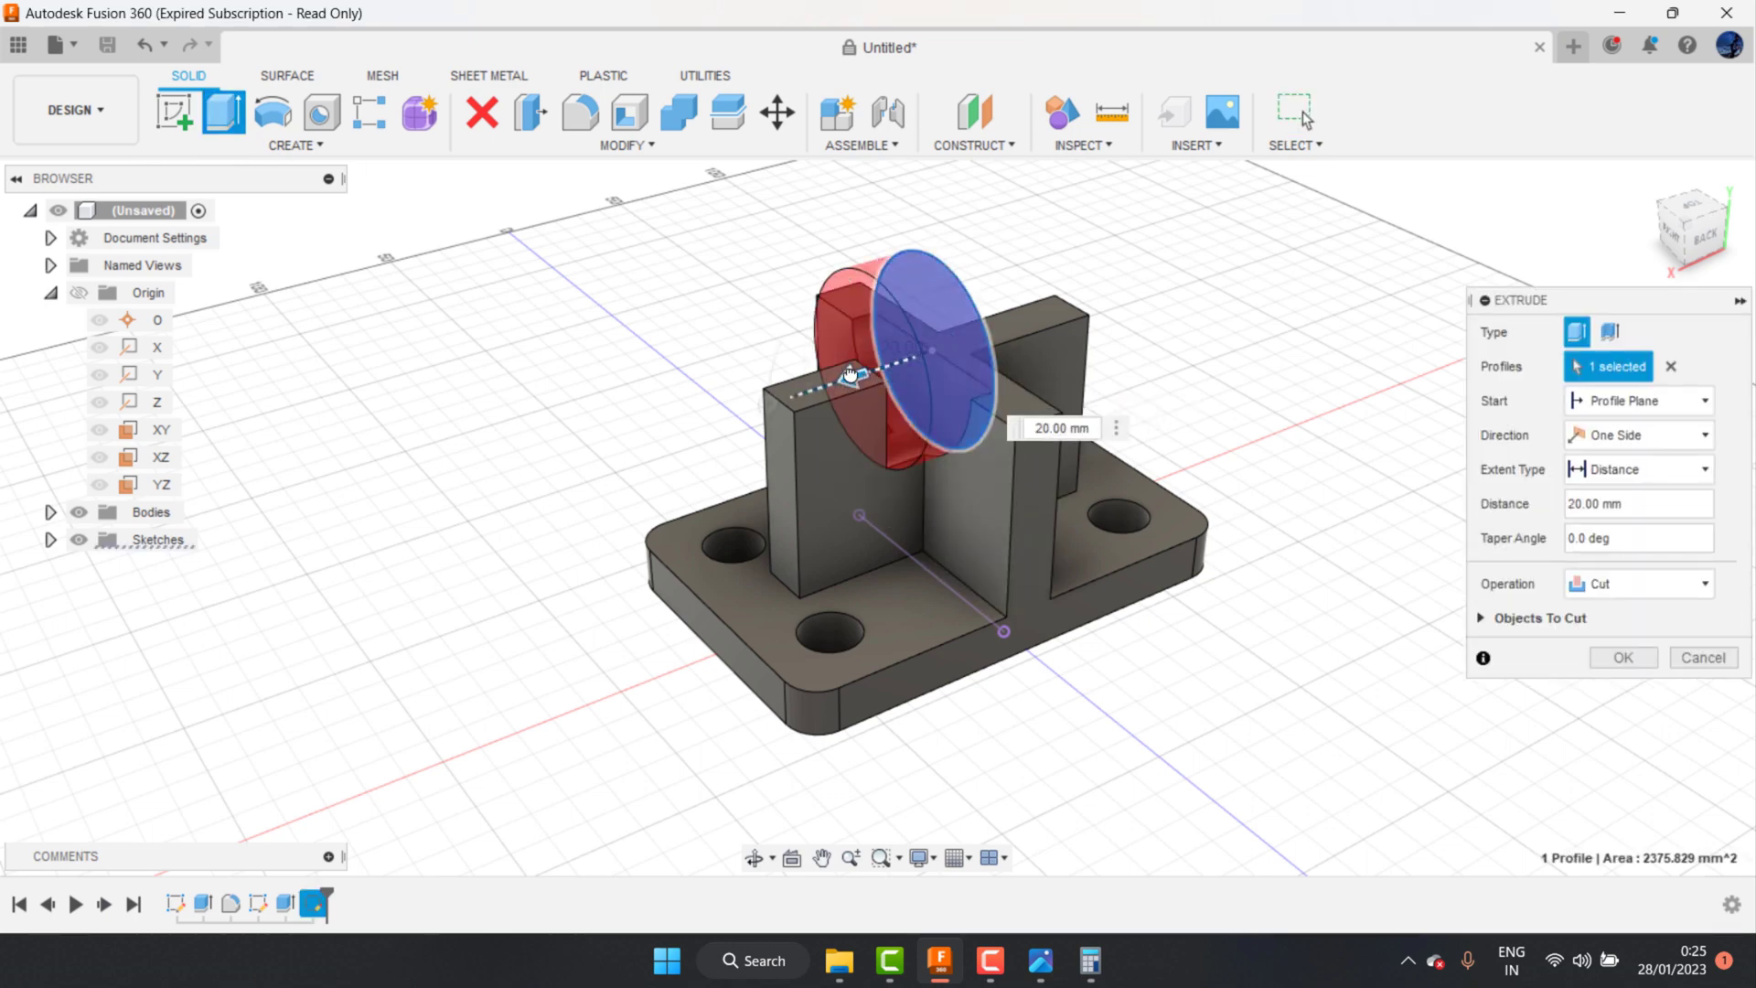
pyautogui.click(1620, 584)
pyautogui.click(1609, 617)
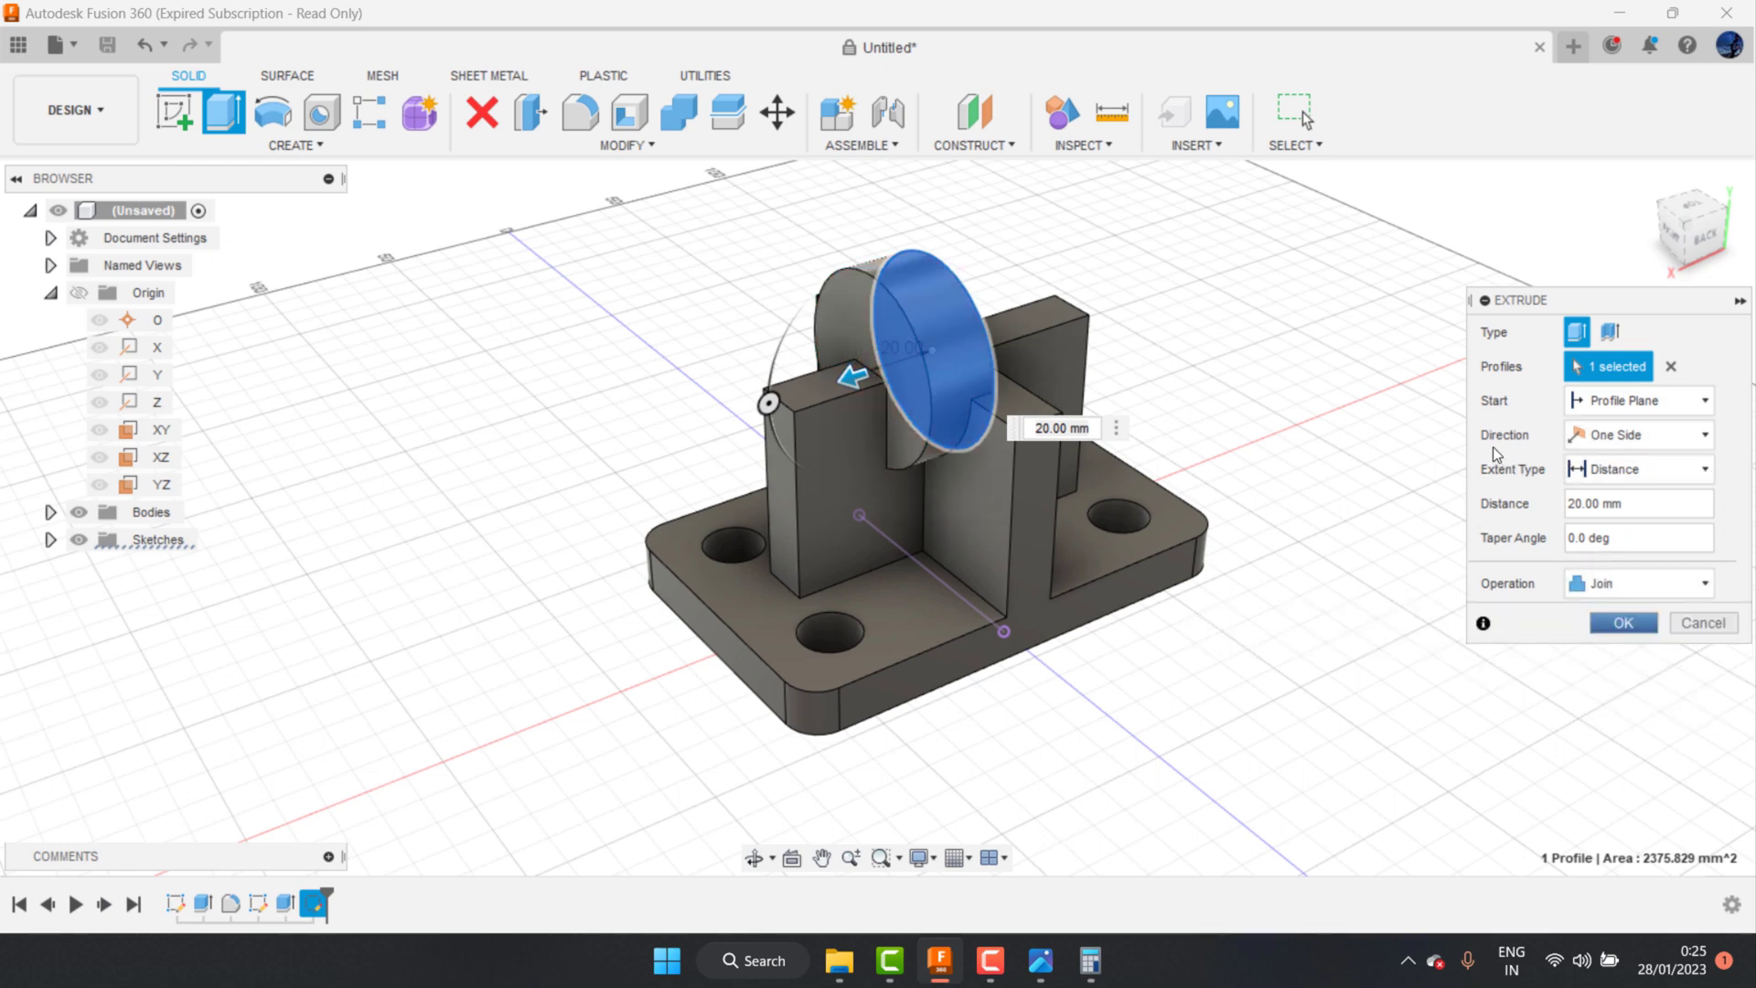
pyautogui.click(1631, 443)
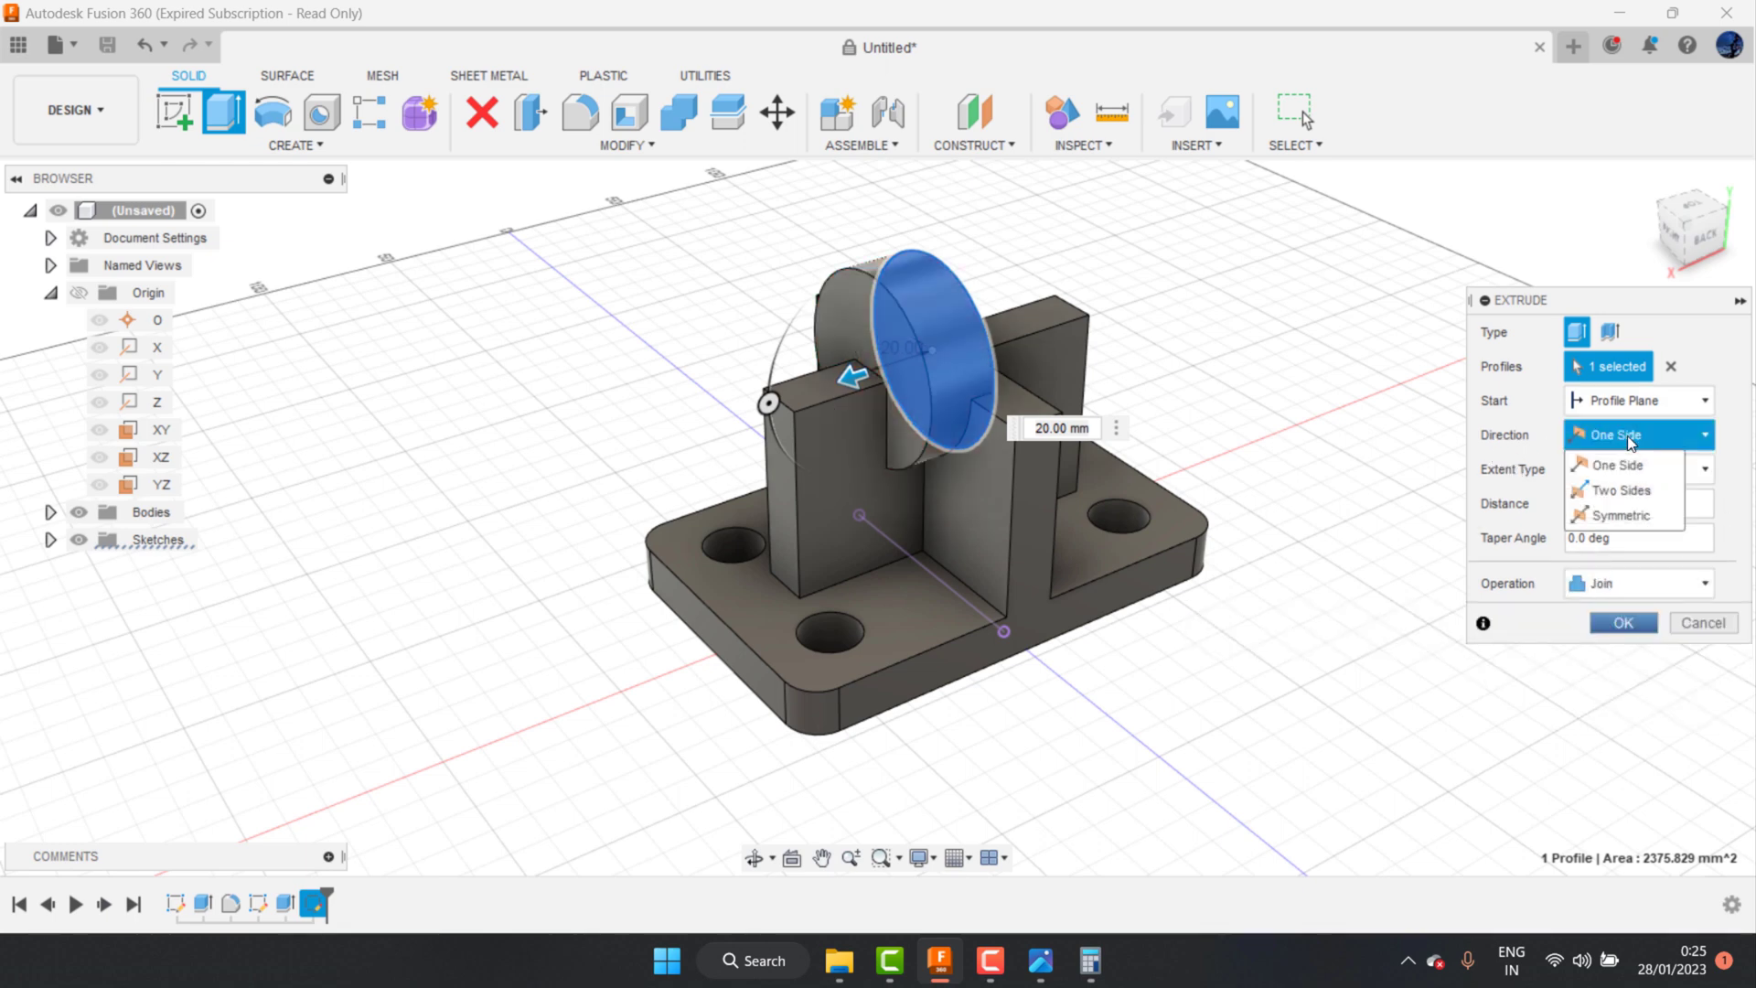
pyautogui.click(1611, 494)
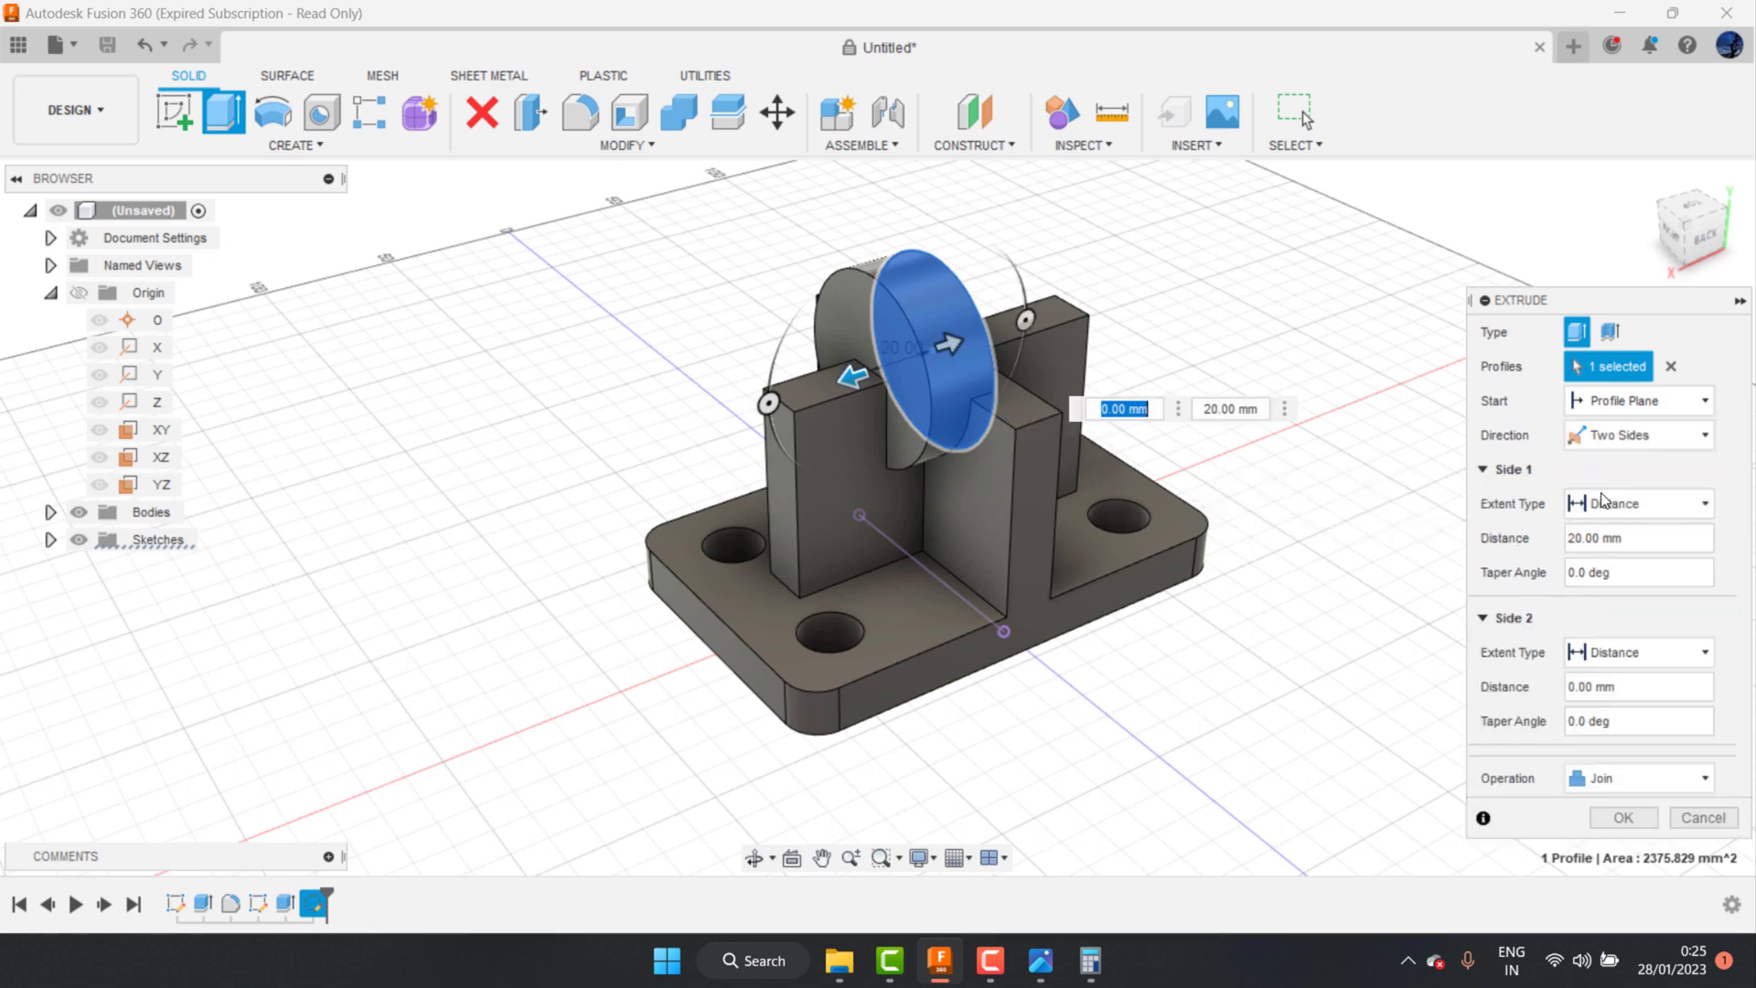
pyautogui.click(1632, 547)
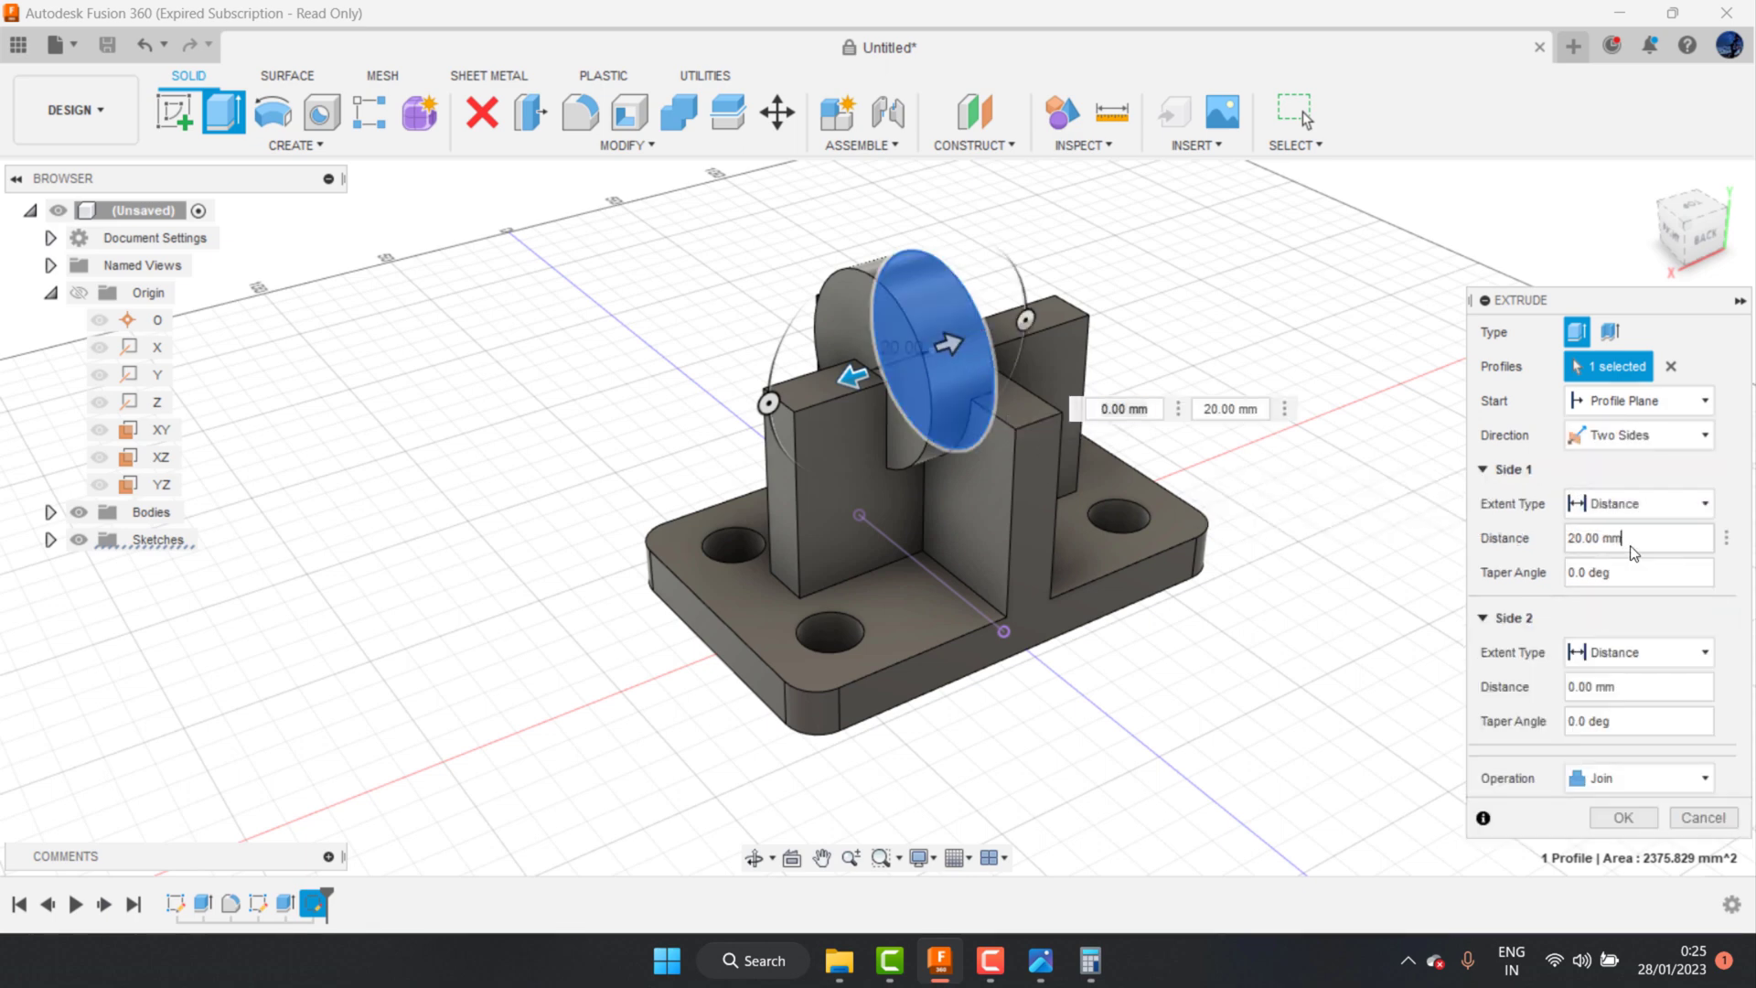
pyautogui.click(1040, 960)
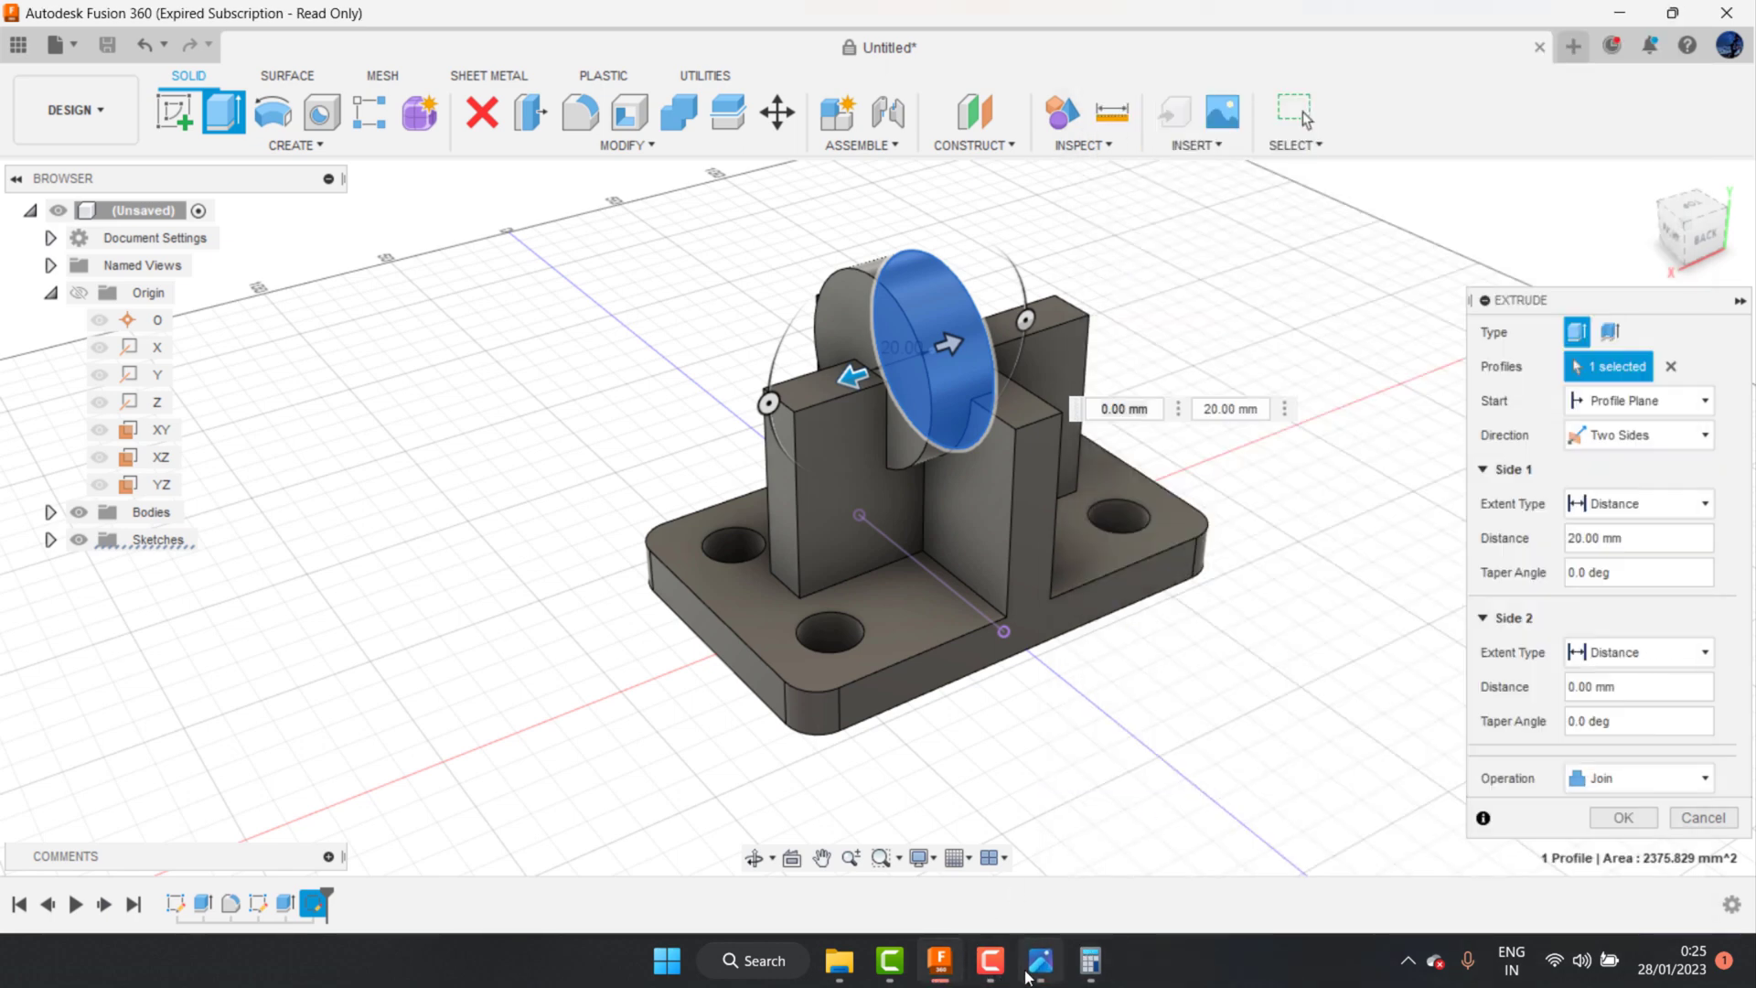
pyautogui.click(1040, 960)
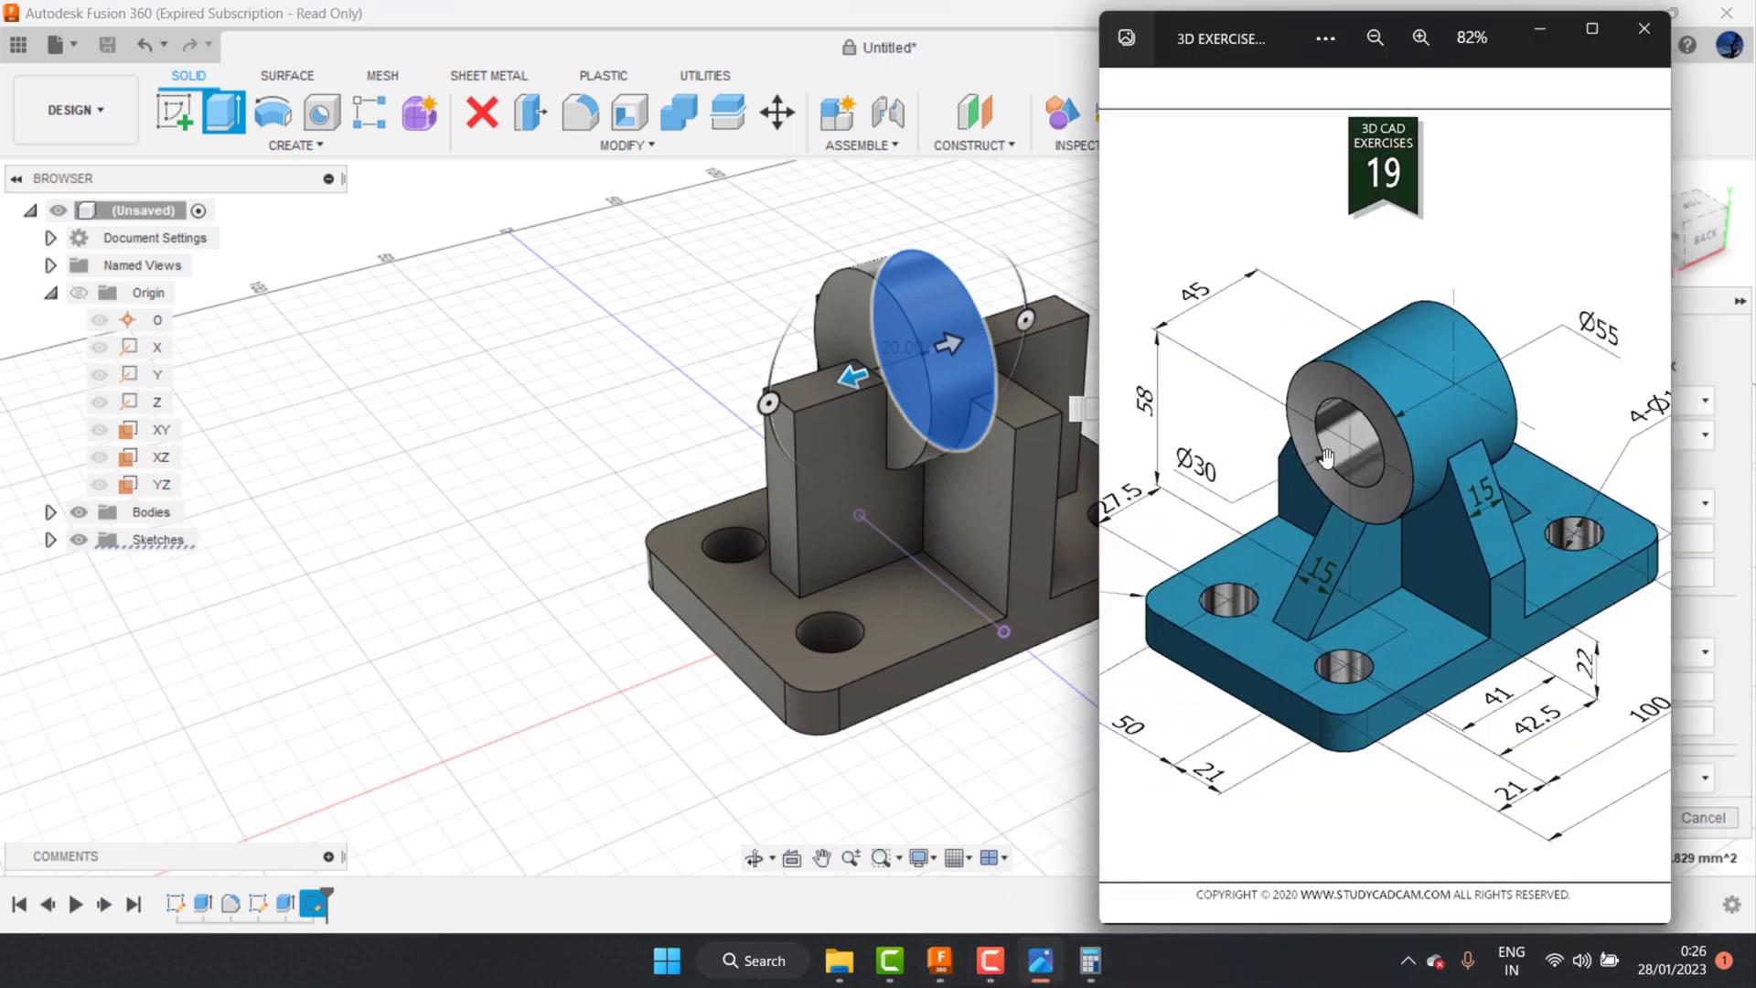
# Step: Compute 45 ÷ 2 = 22.5 in Calculator, then hide Calculator and the reference drawing
pyautogui.click(1090, 960)
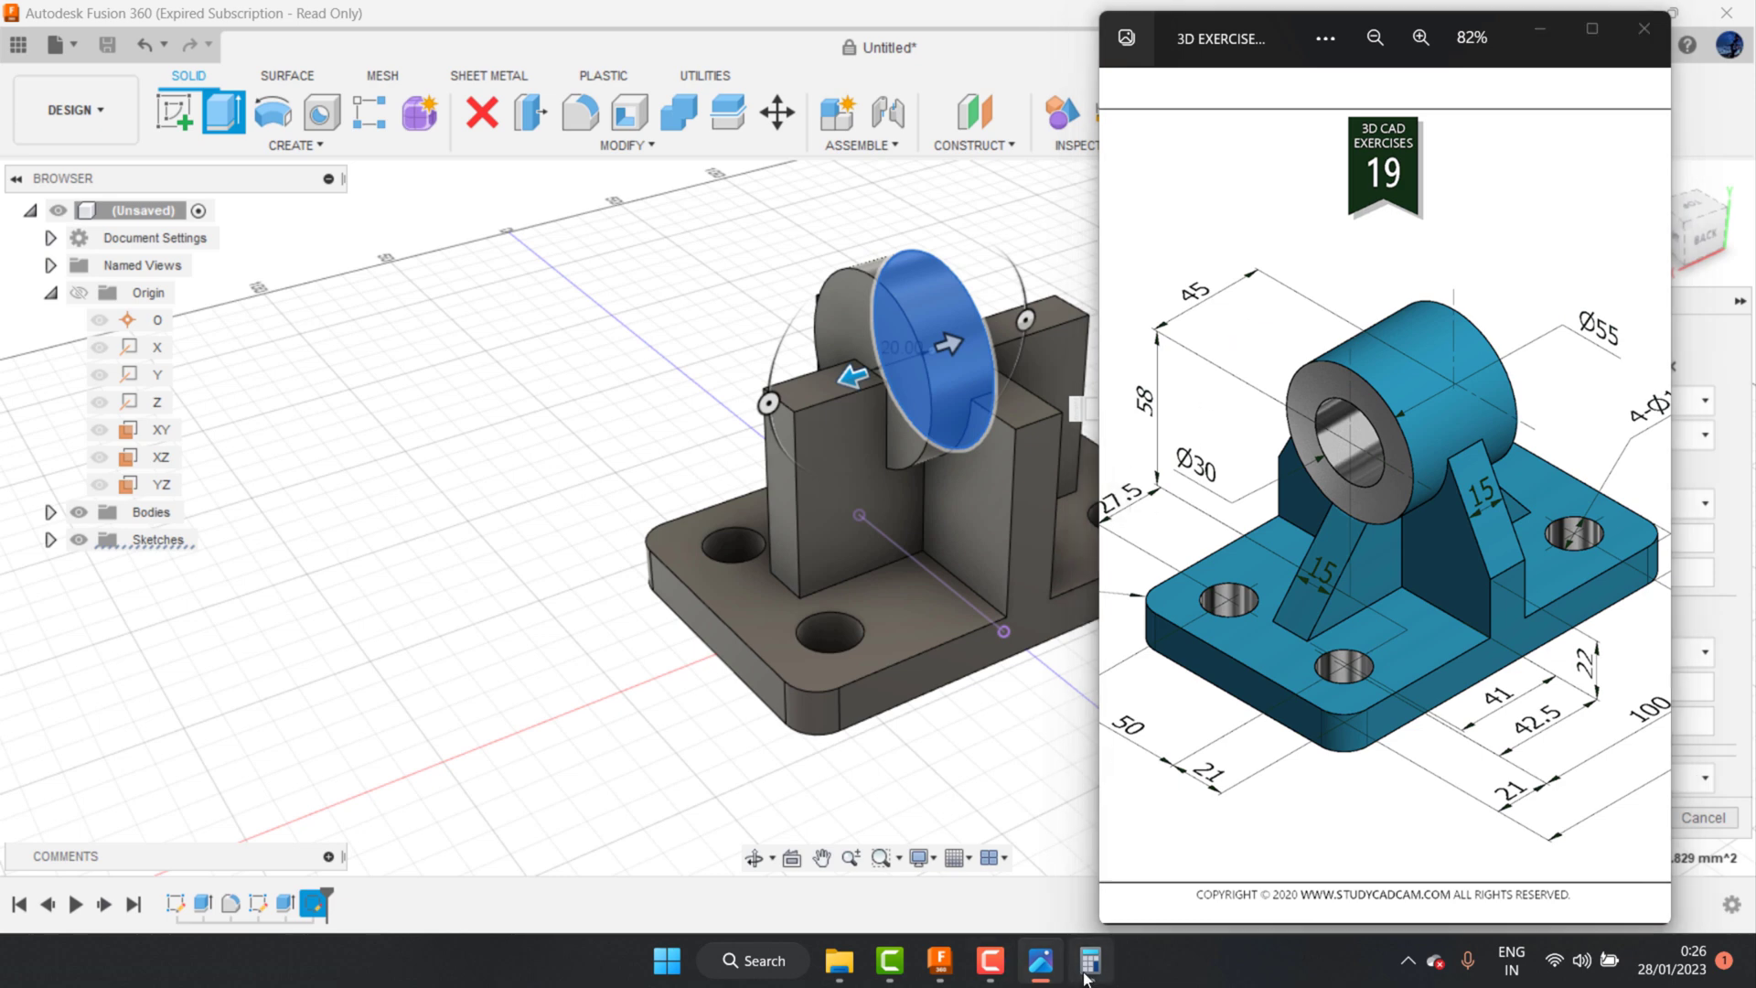
pyautogui.click(806, 450)
pyautogui.click(622, 640)
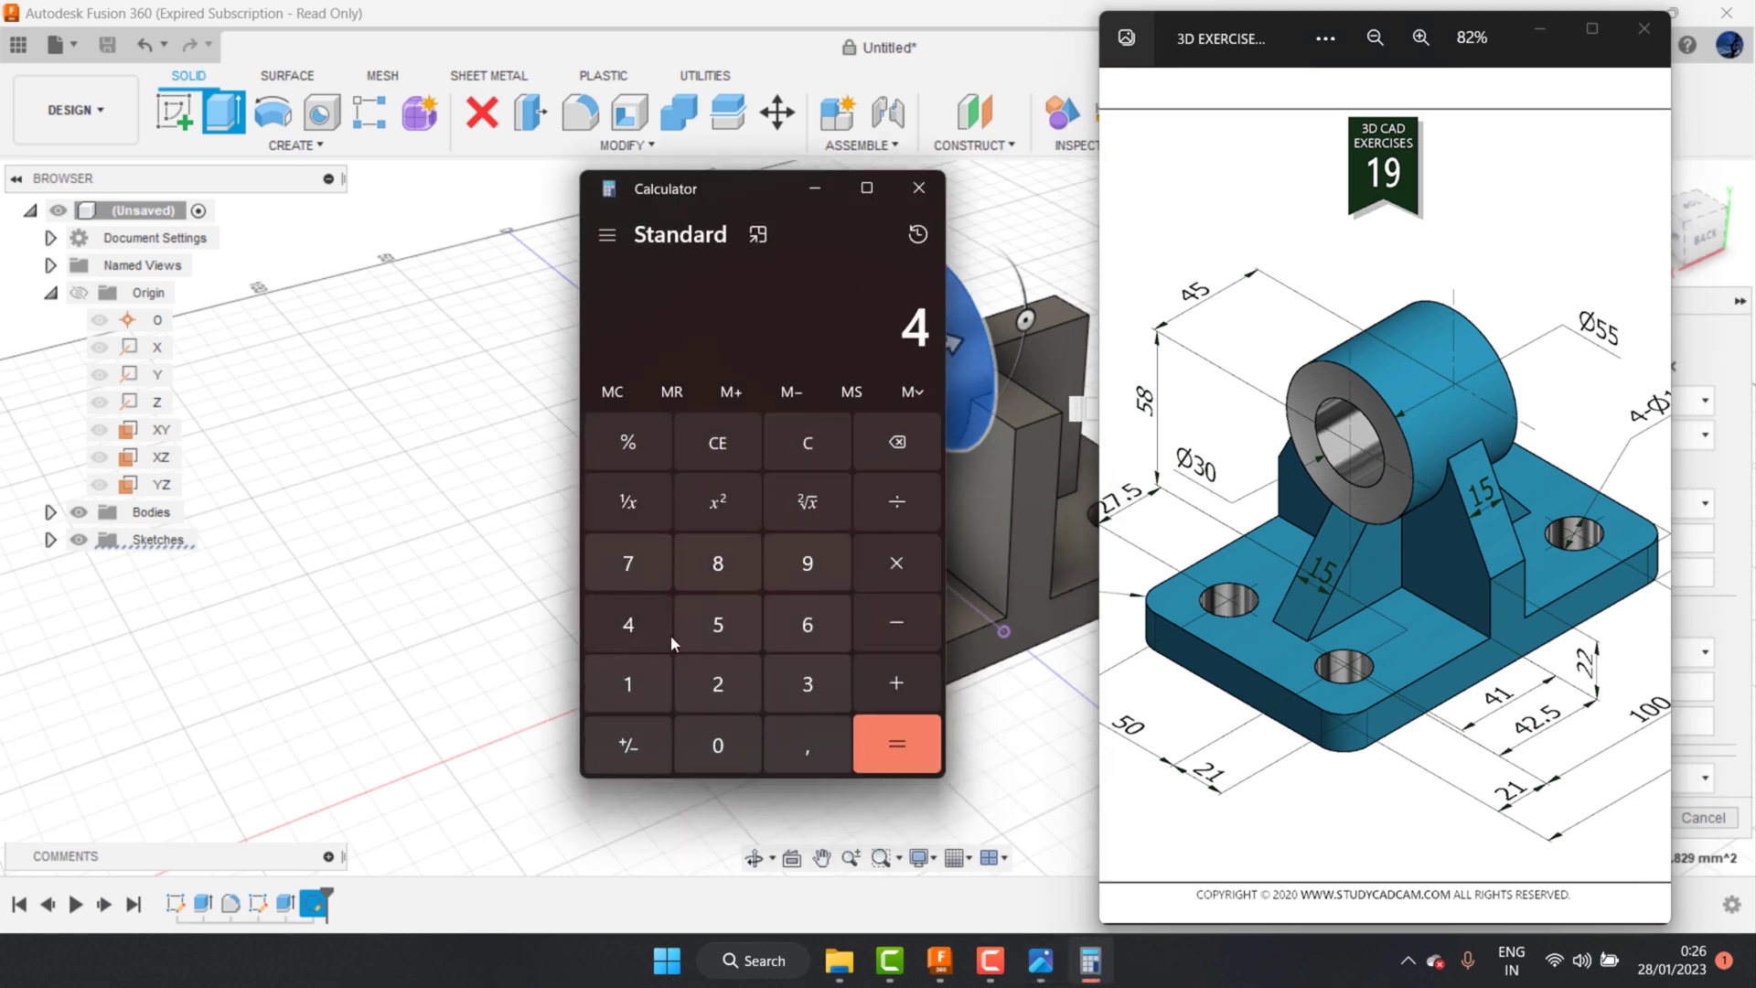
pyautogui.click(713, 626)
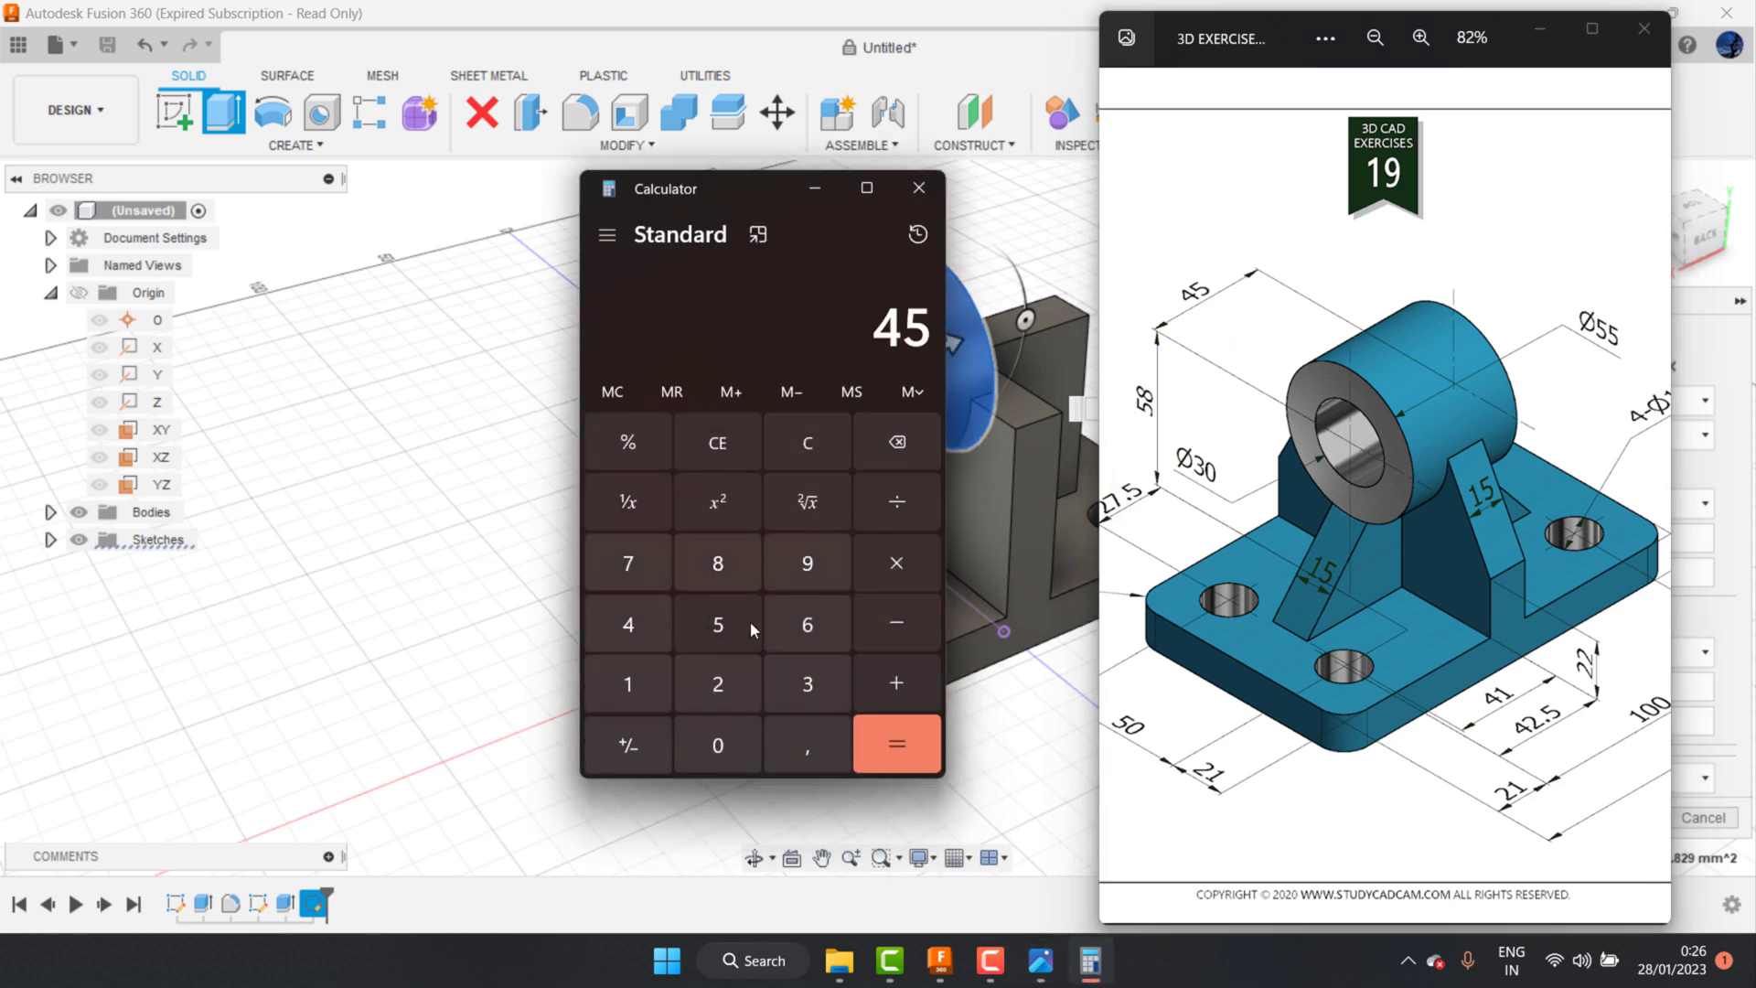
pyautogui.click(716, 684)
pyautogui.click(896, 742)
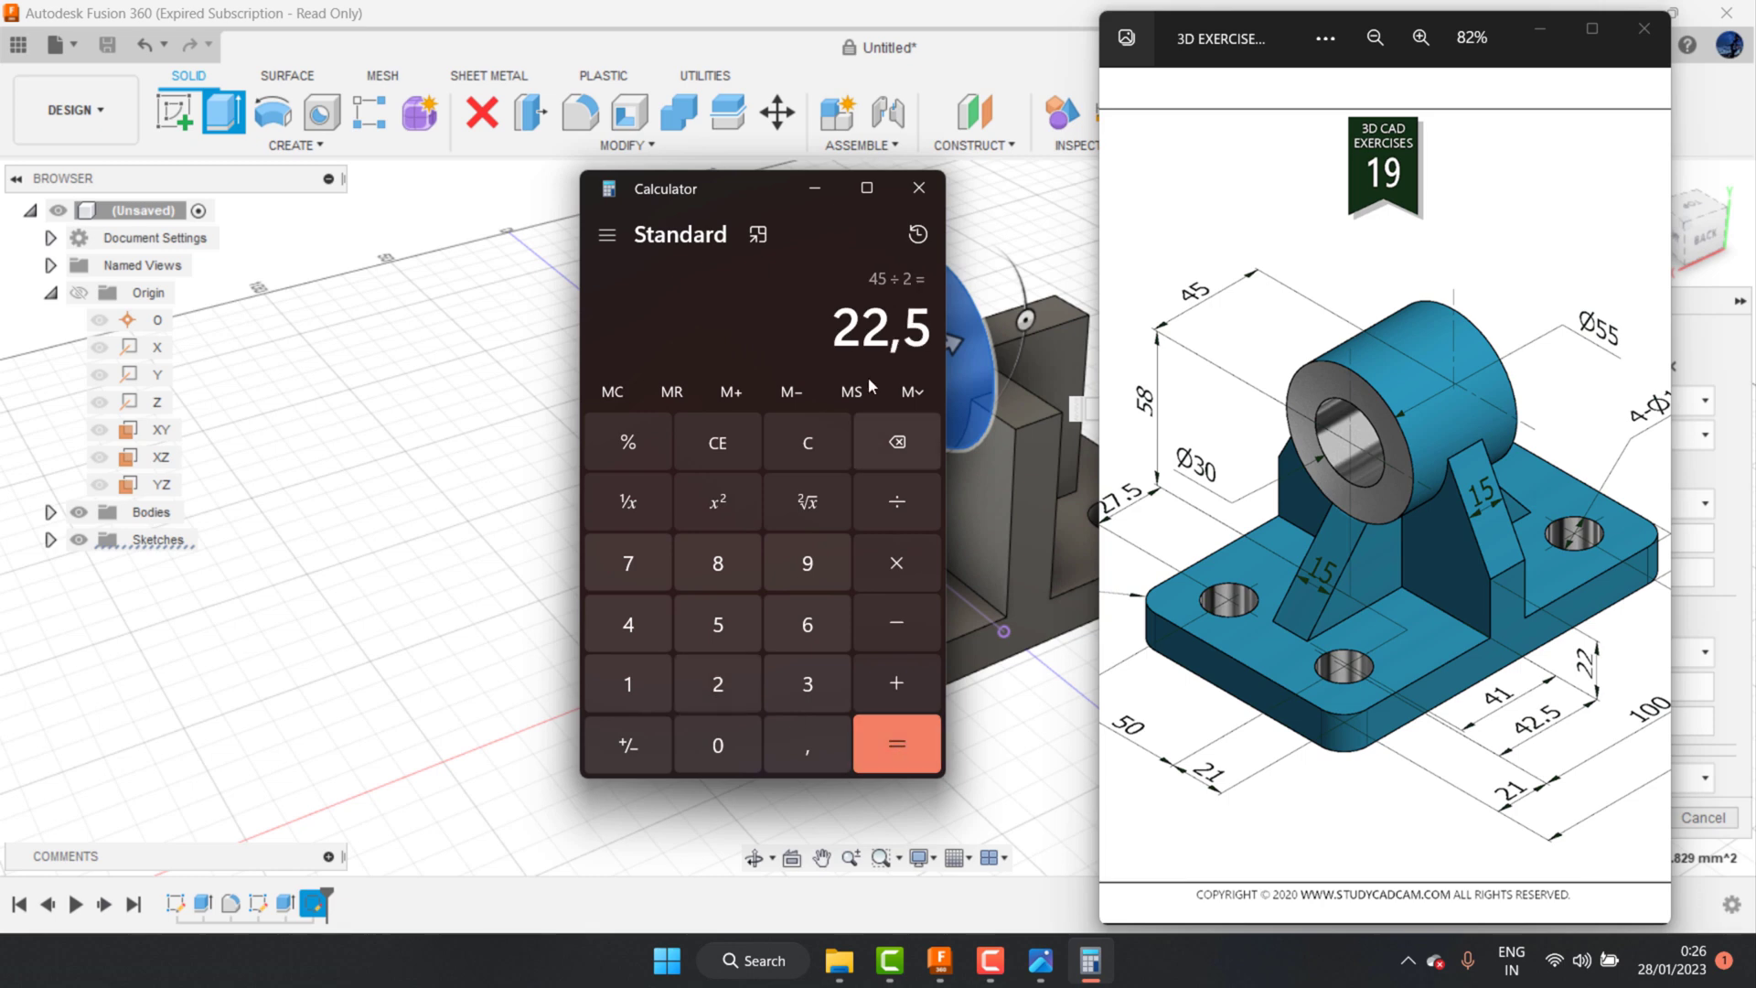
pyautogui.click(809, 190)
pyautogui.click(1540, 28)
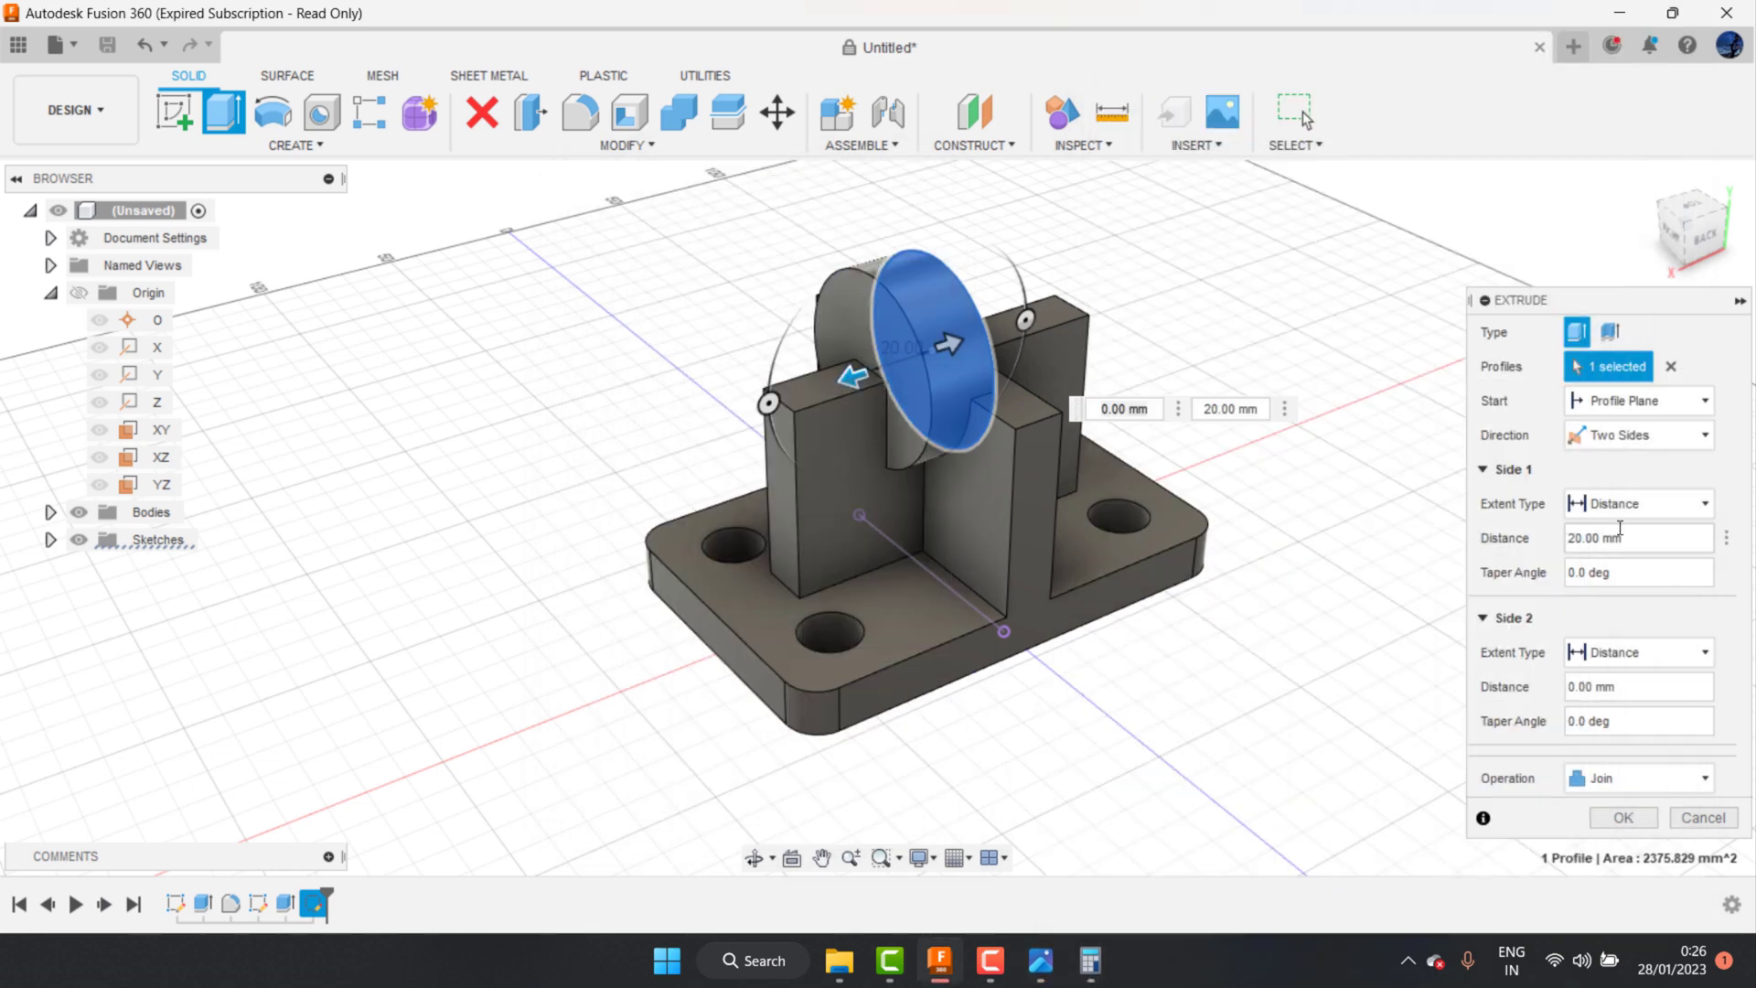
# Step: Set the boss extrusion's first side distance to 22.5 mm and orbit to check the preview
pyautogui.moveTo(1625, 537); pyautogui.dragTo(1509, 547)
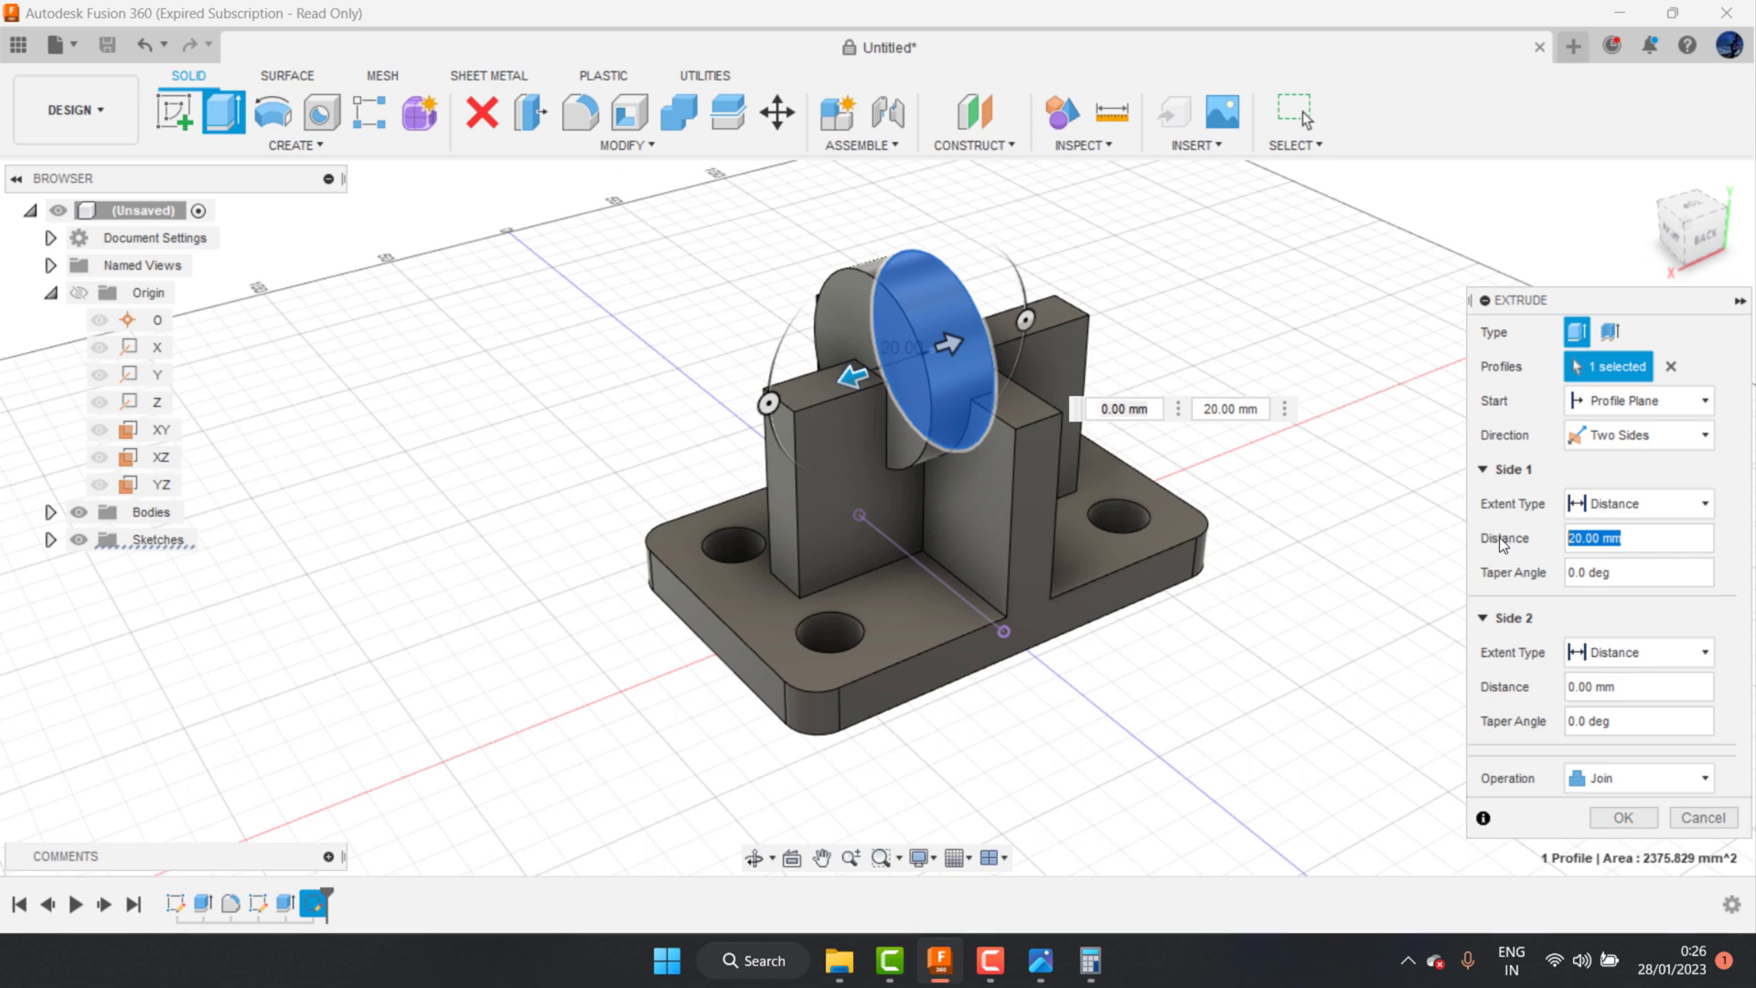
pyautogui.write('22')
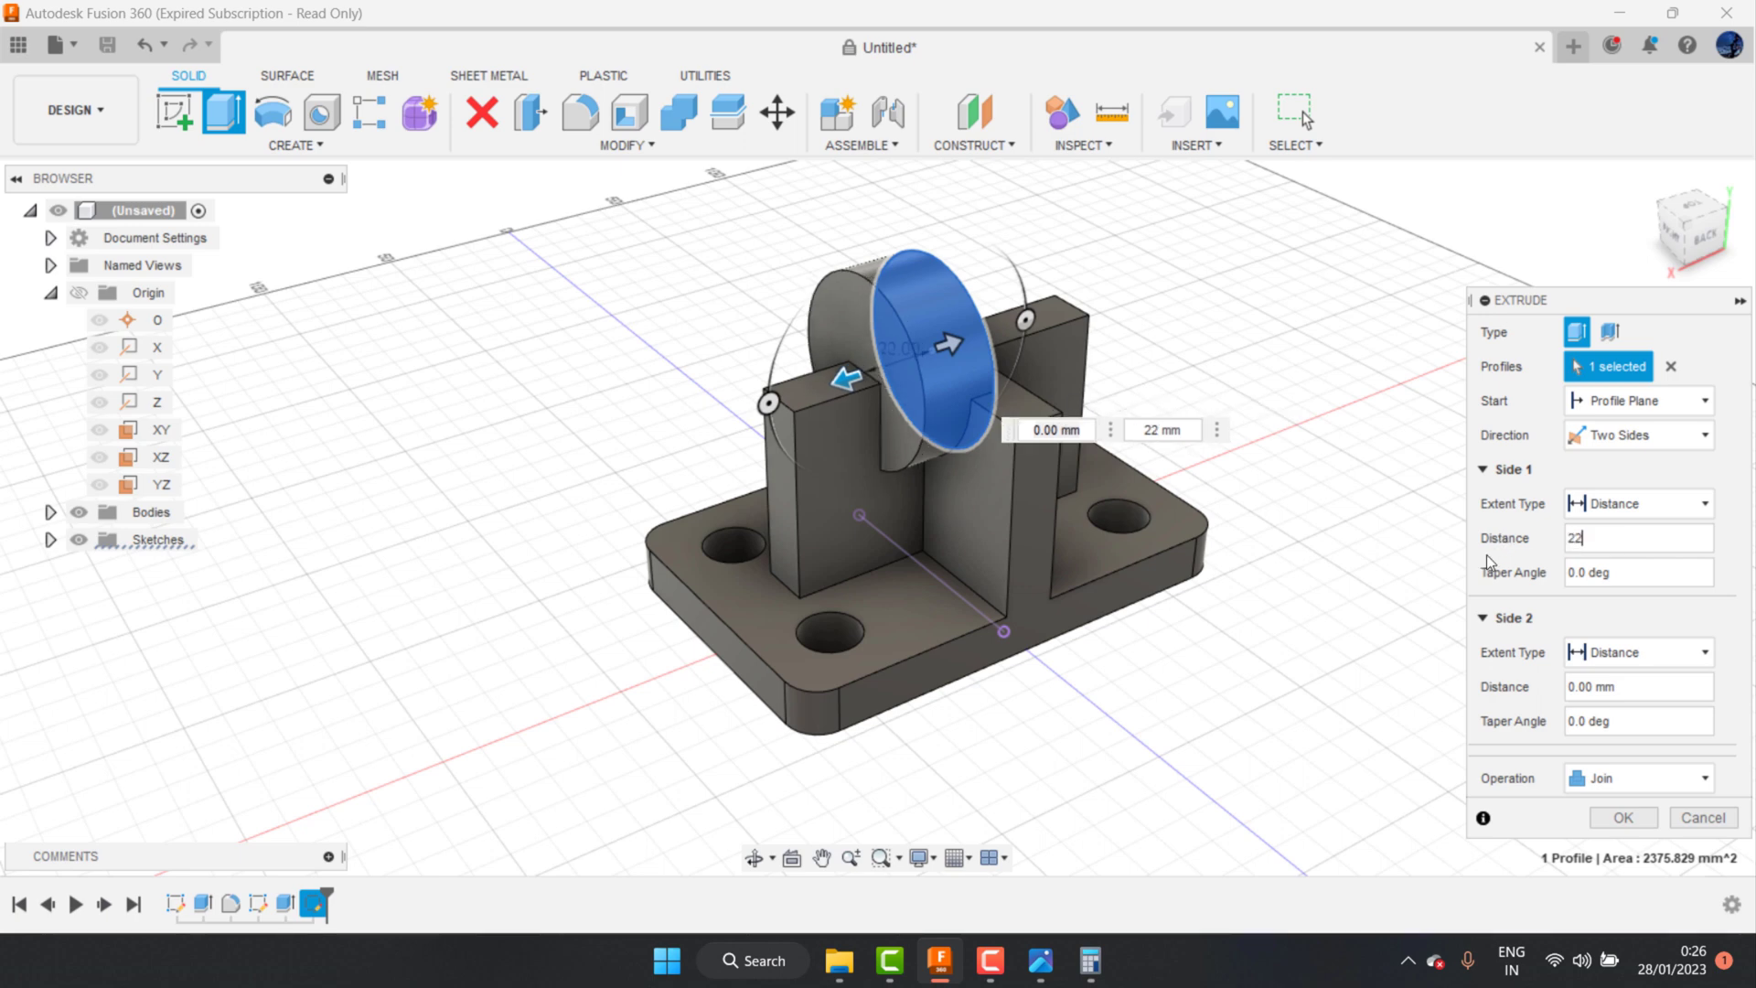
pyautogui.write('.5')
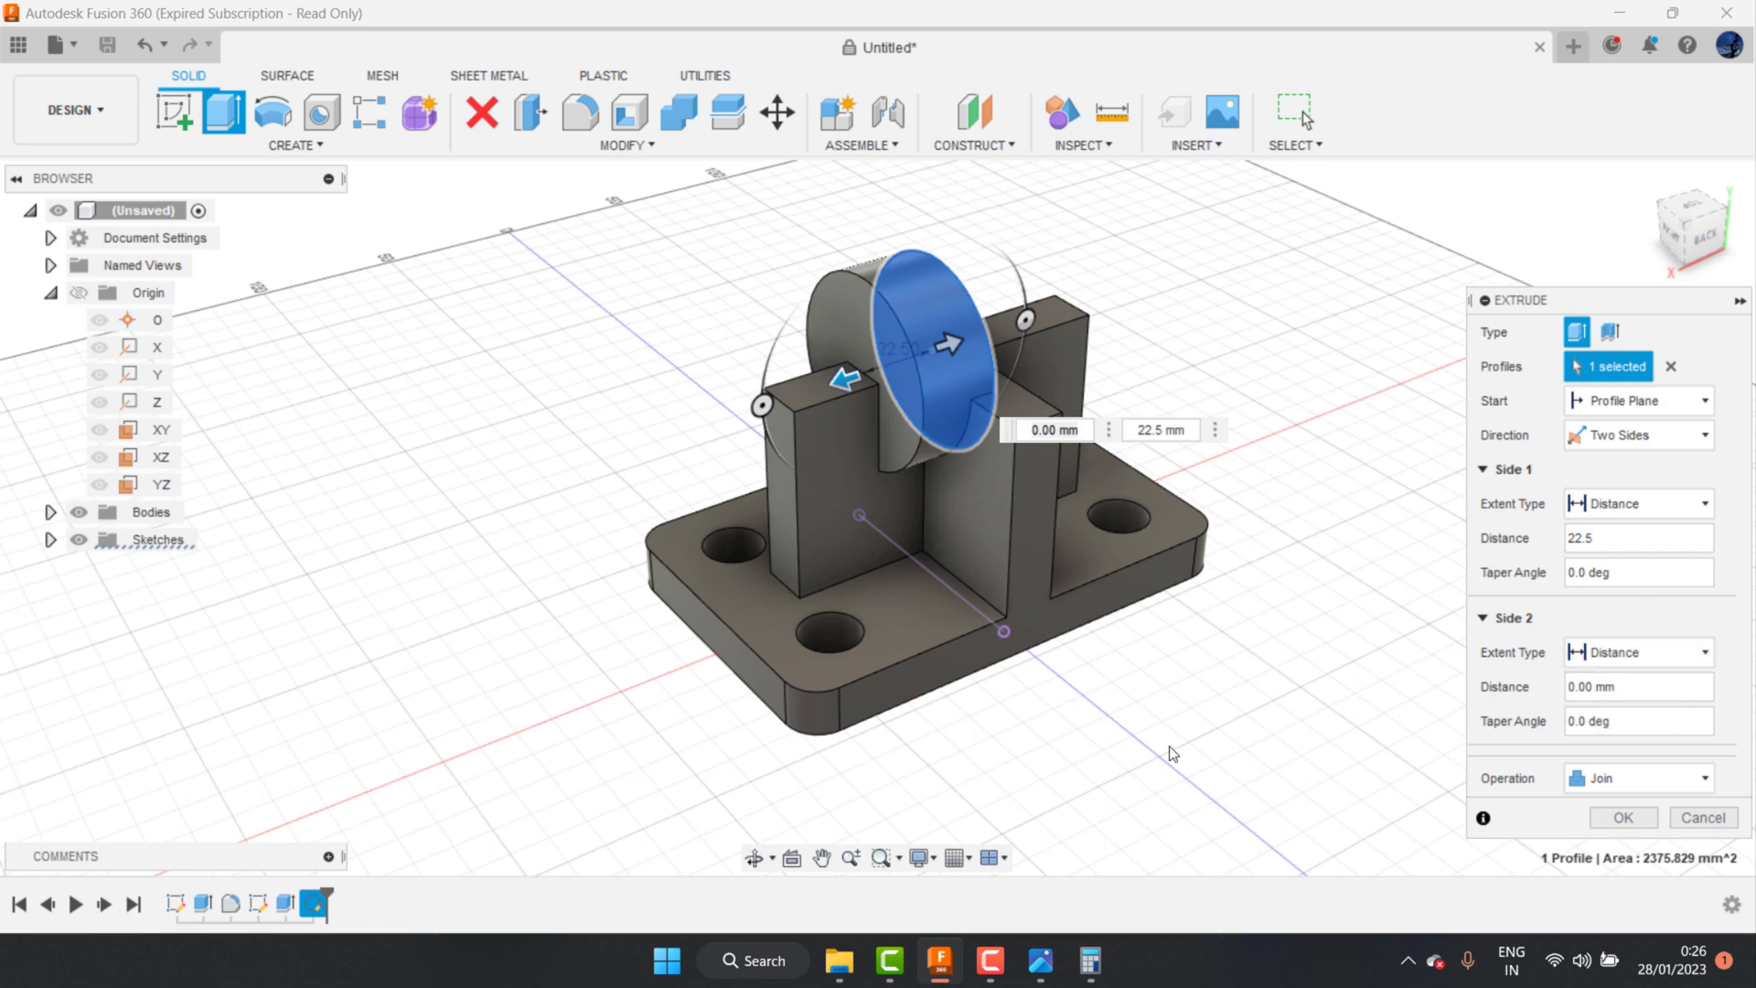
pyautogui.click(754, 857)
pyautogui.moveTo(805, 695)
pyautogui.mouseDown()
pyautogui.moveTo(694, 677)
pyautogui.moveTo(770, 662)
pyautogui.mouseUp()
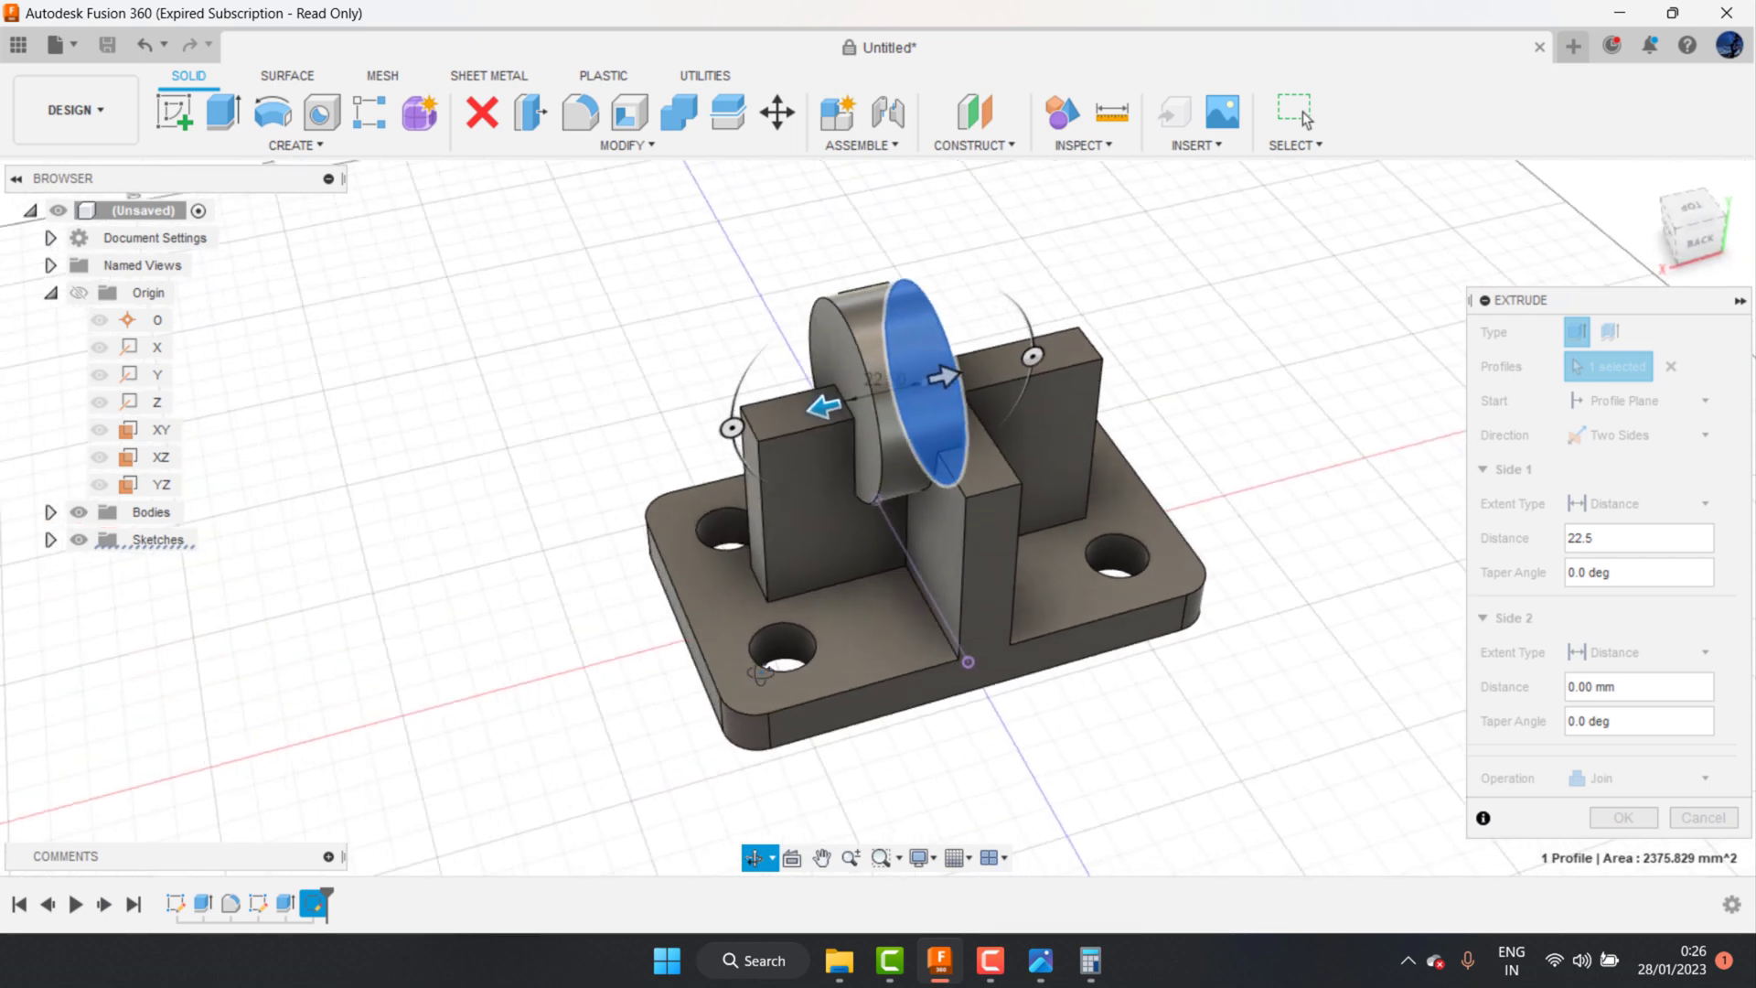
pyautogui.rightClick(1225, 366)
pyautogui.click(1486, 651)
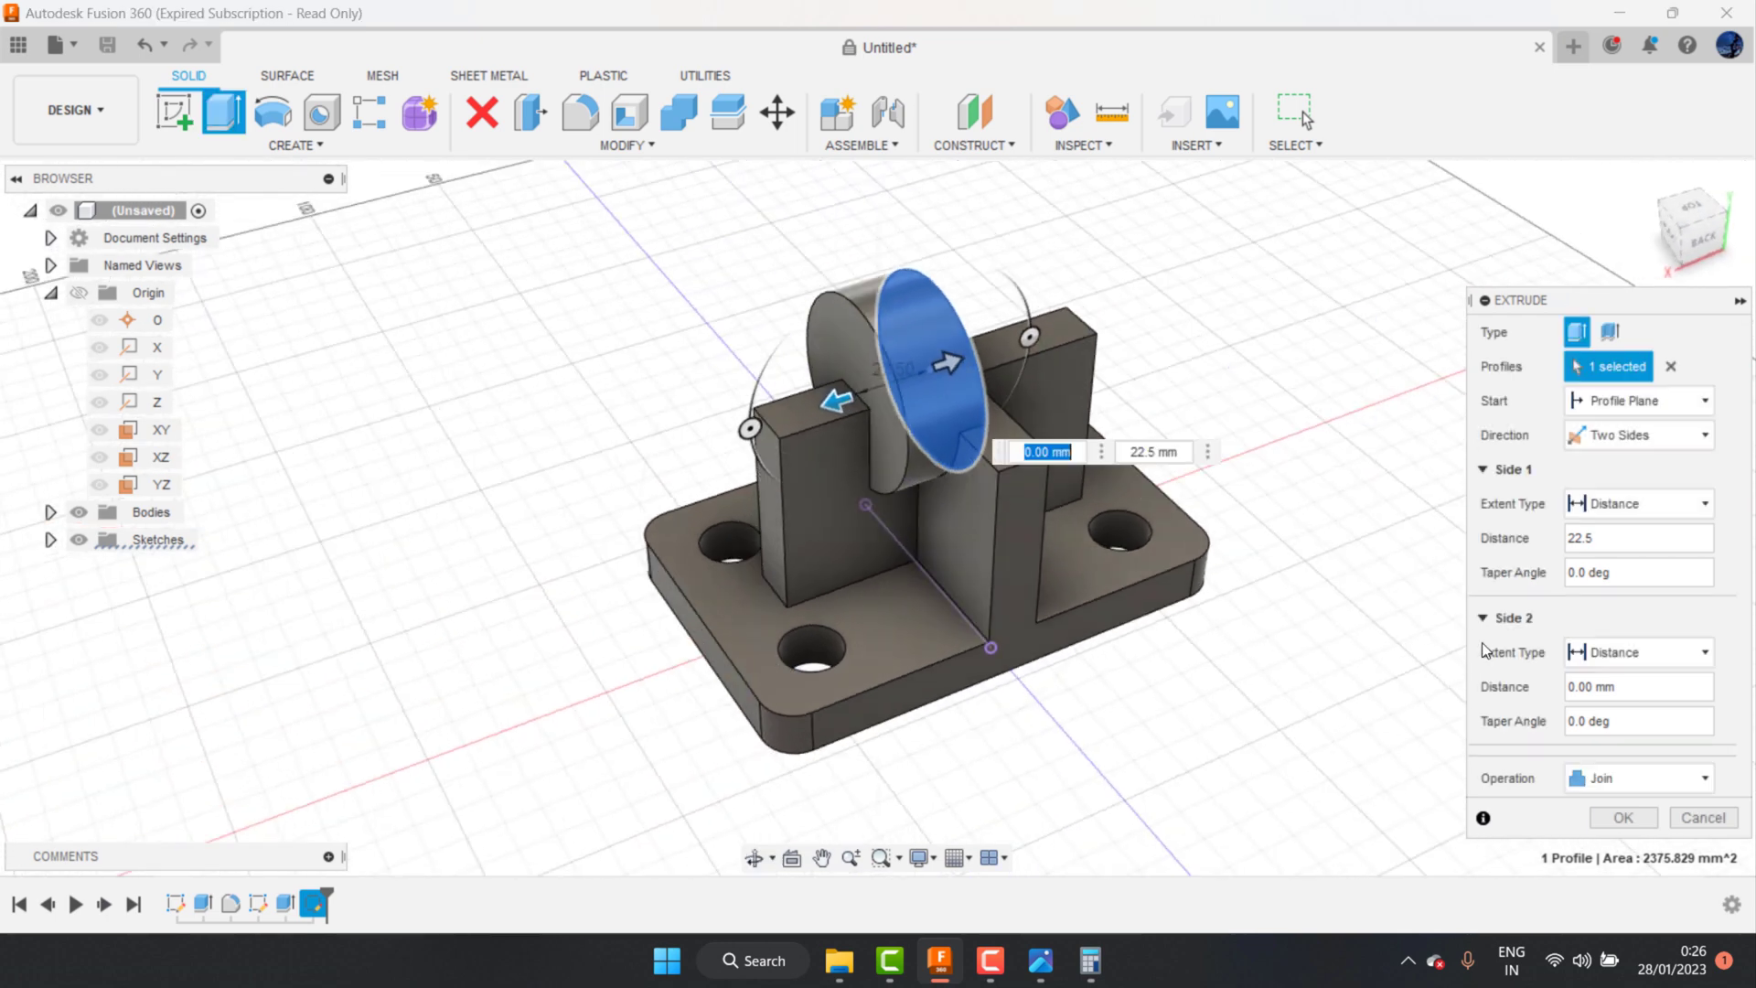
# Step: Set the second side to 22.5 mm and confirm the joined boss extrusion
pyautogui.doubleClick(1612, 688)
pyautogui.write('22.5')
pyautogui.click(1593, 821)
pyautogui.click(753, 857)
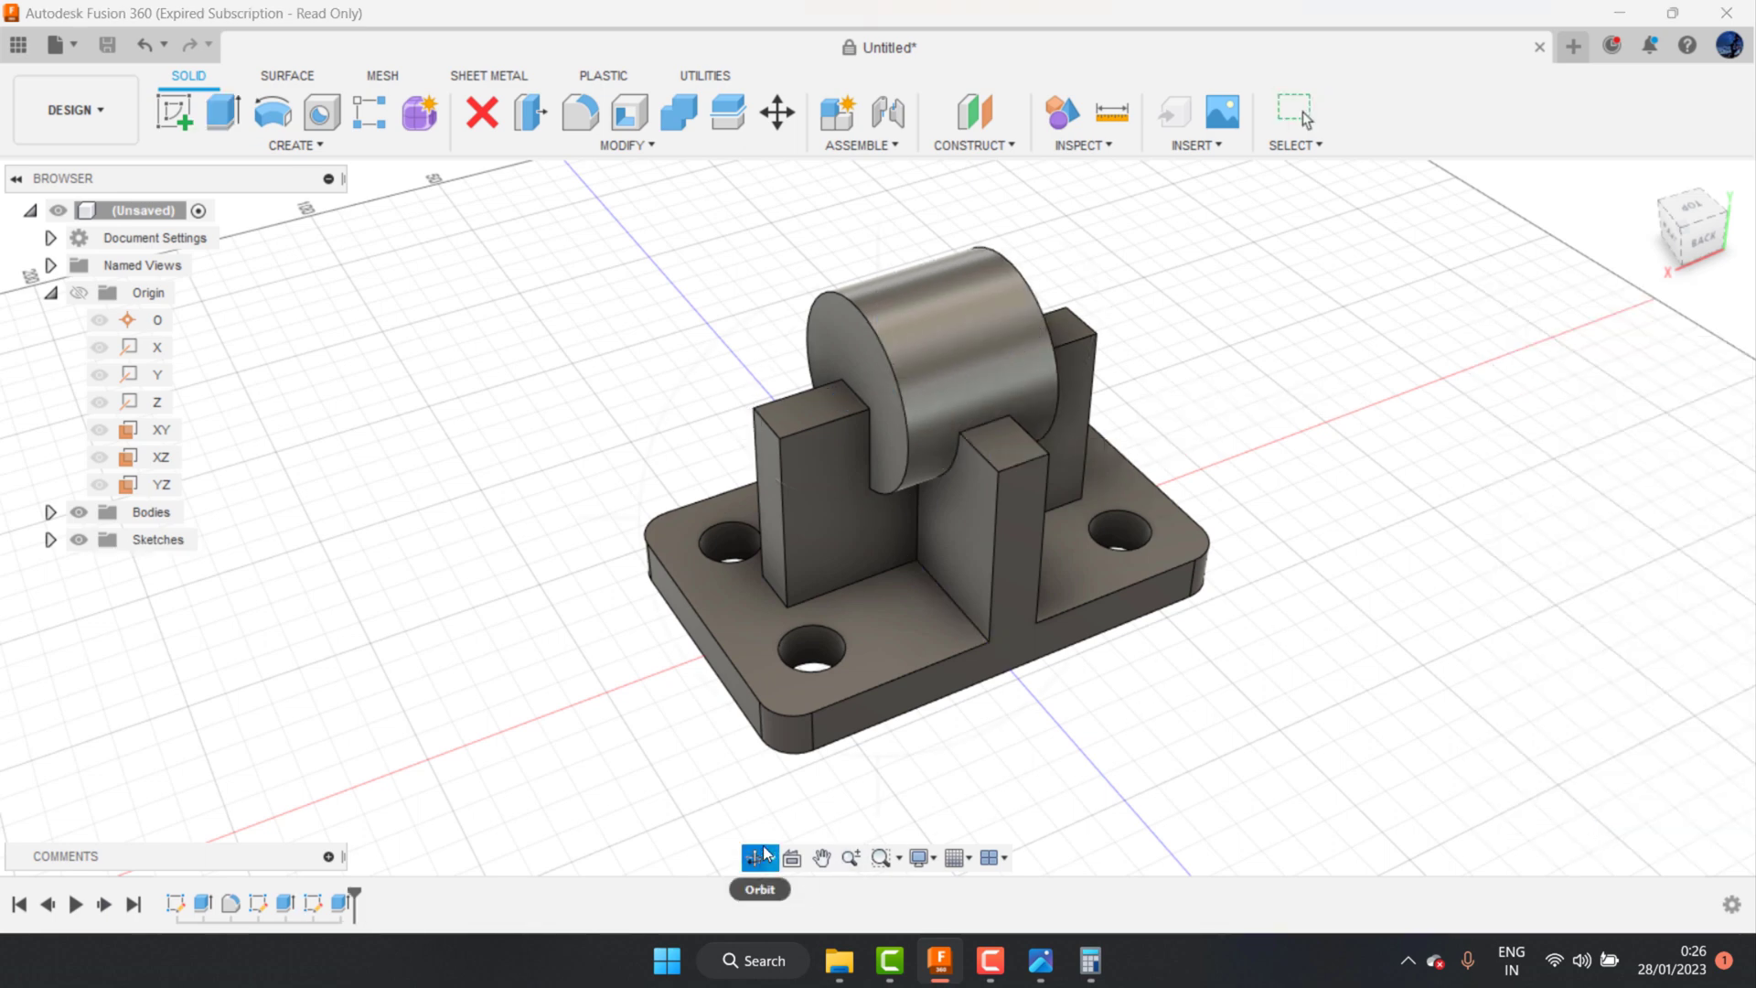
pyautogui.moveTo(759, 731)
pyautogui.mouseDown()
pyautogui.moveTo(751, 486)
pyautogui.moveTo(1329, 283)
pyautogui.mouseUp()
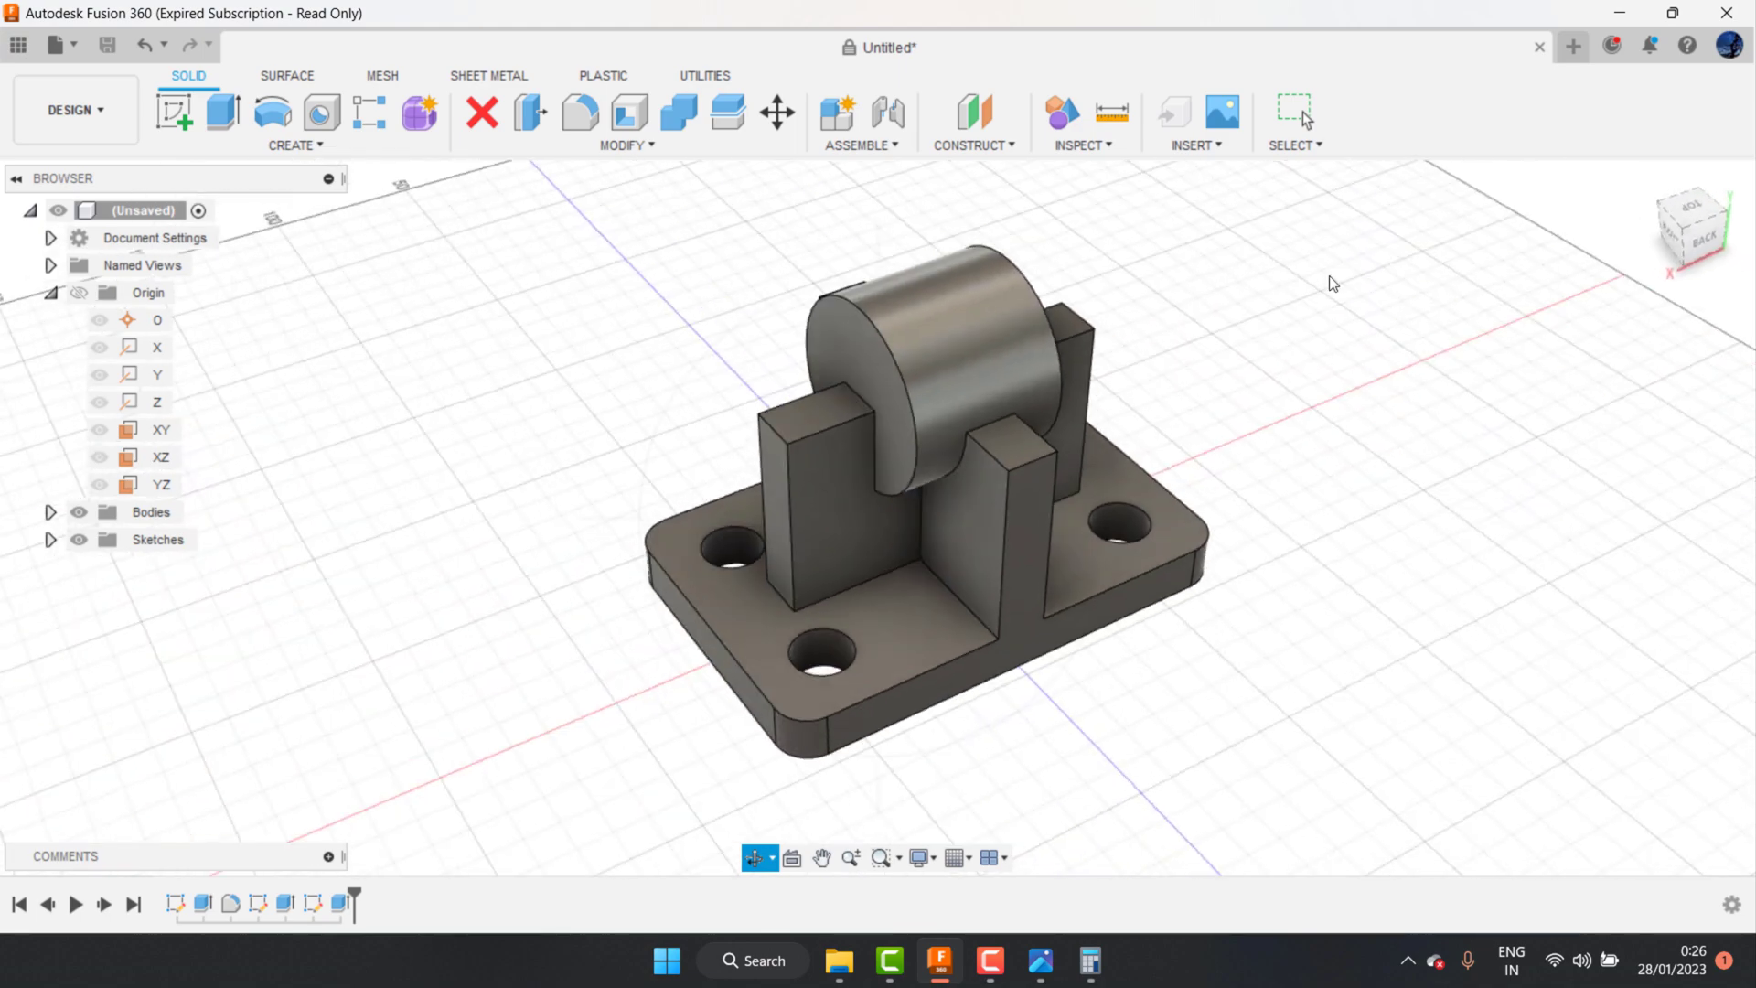
# Step: Compare the model against the exercise 19 reference drawing
pyautogui.rightClick(1330, 284)
pyautogui.click(1424, 293)
pyautogui.click(1040, 960)
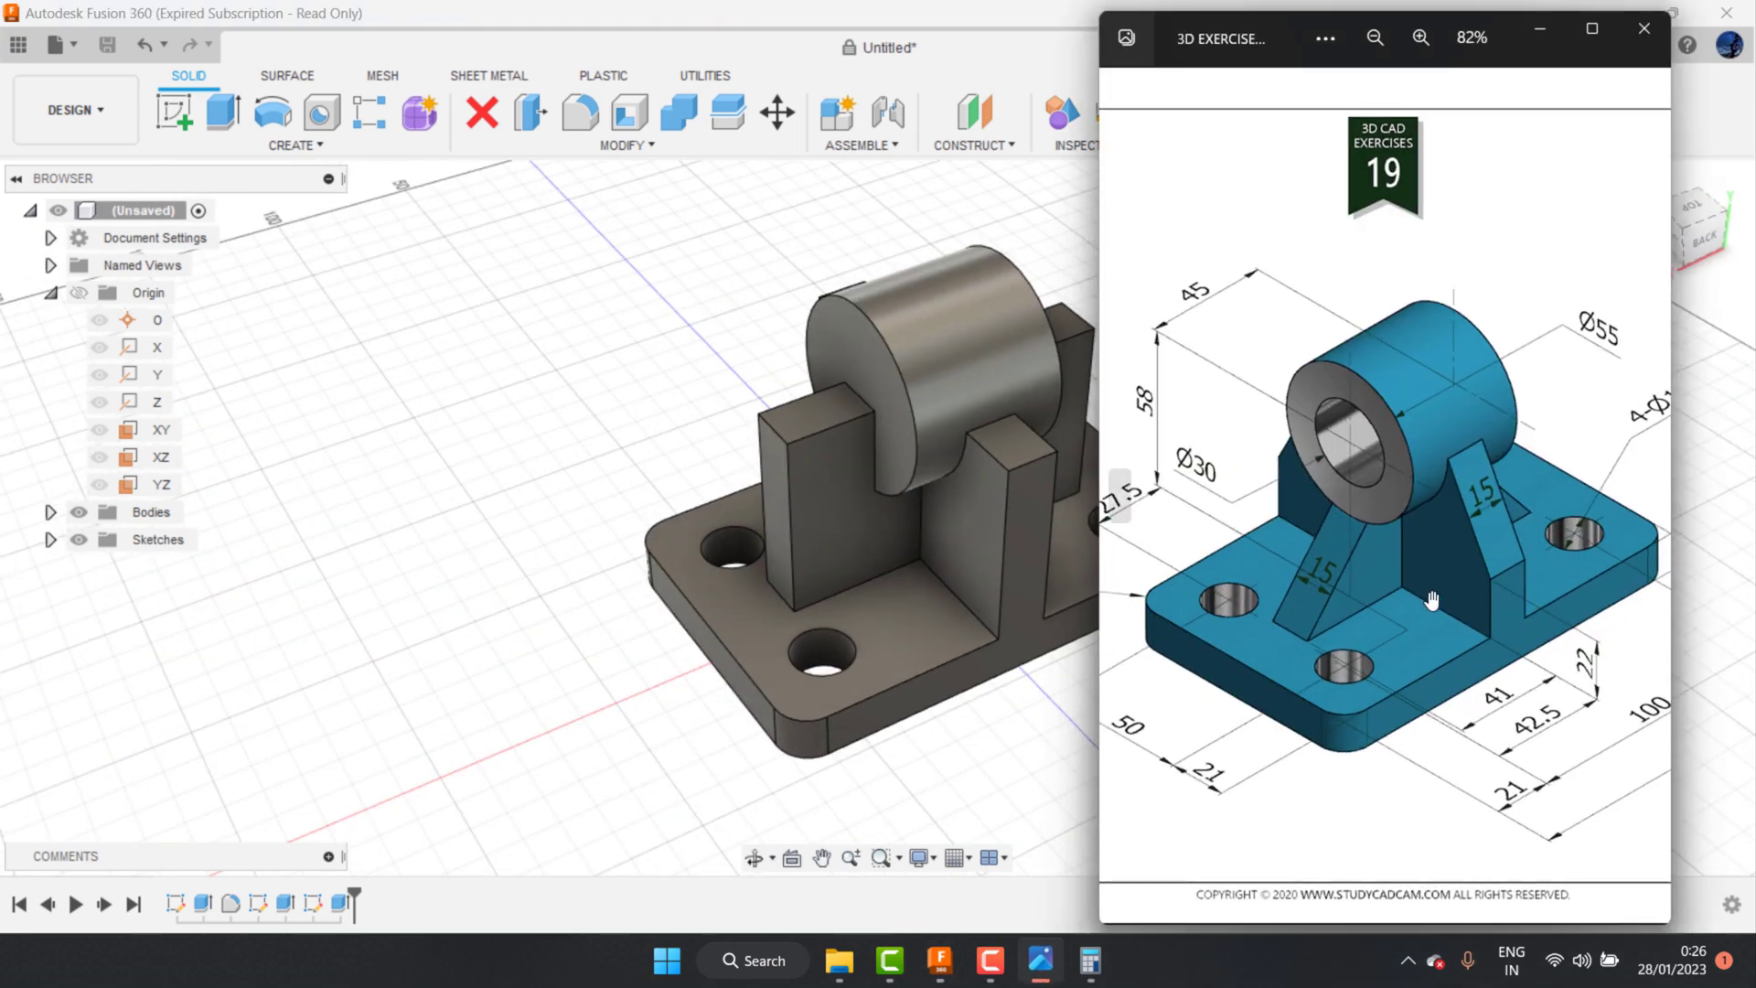
pyautogui.click(1088, 512)
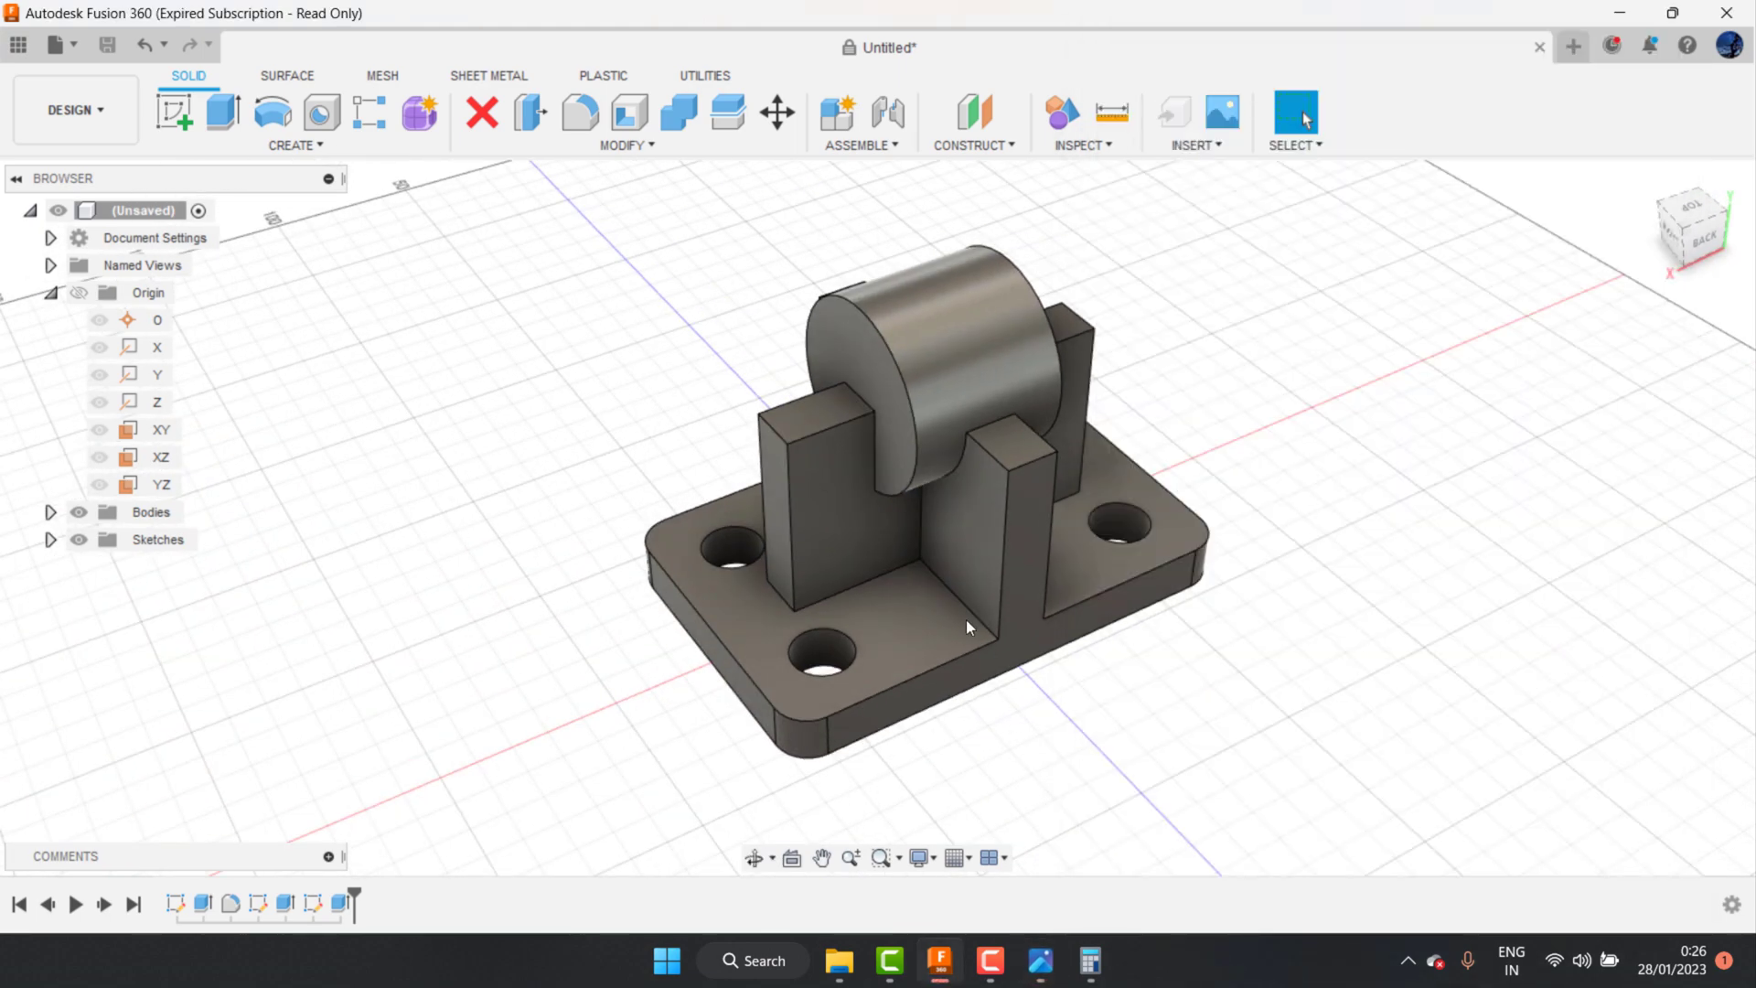
# Step: Sketch a diagonal line on the left upright's front face from boss to base corner
pyautogui.click(841, 470)
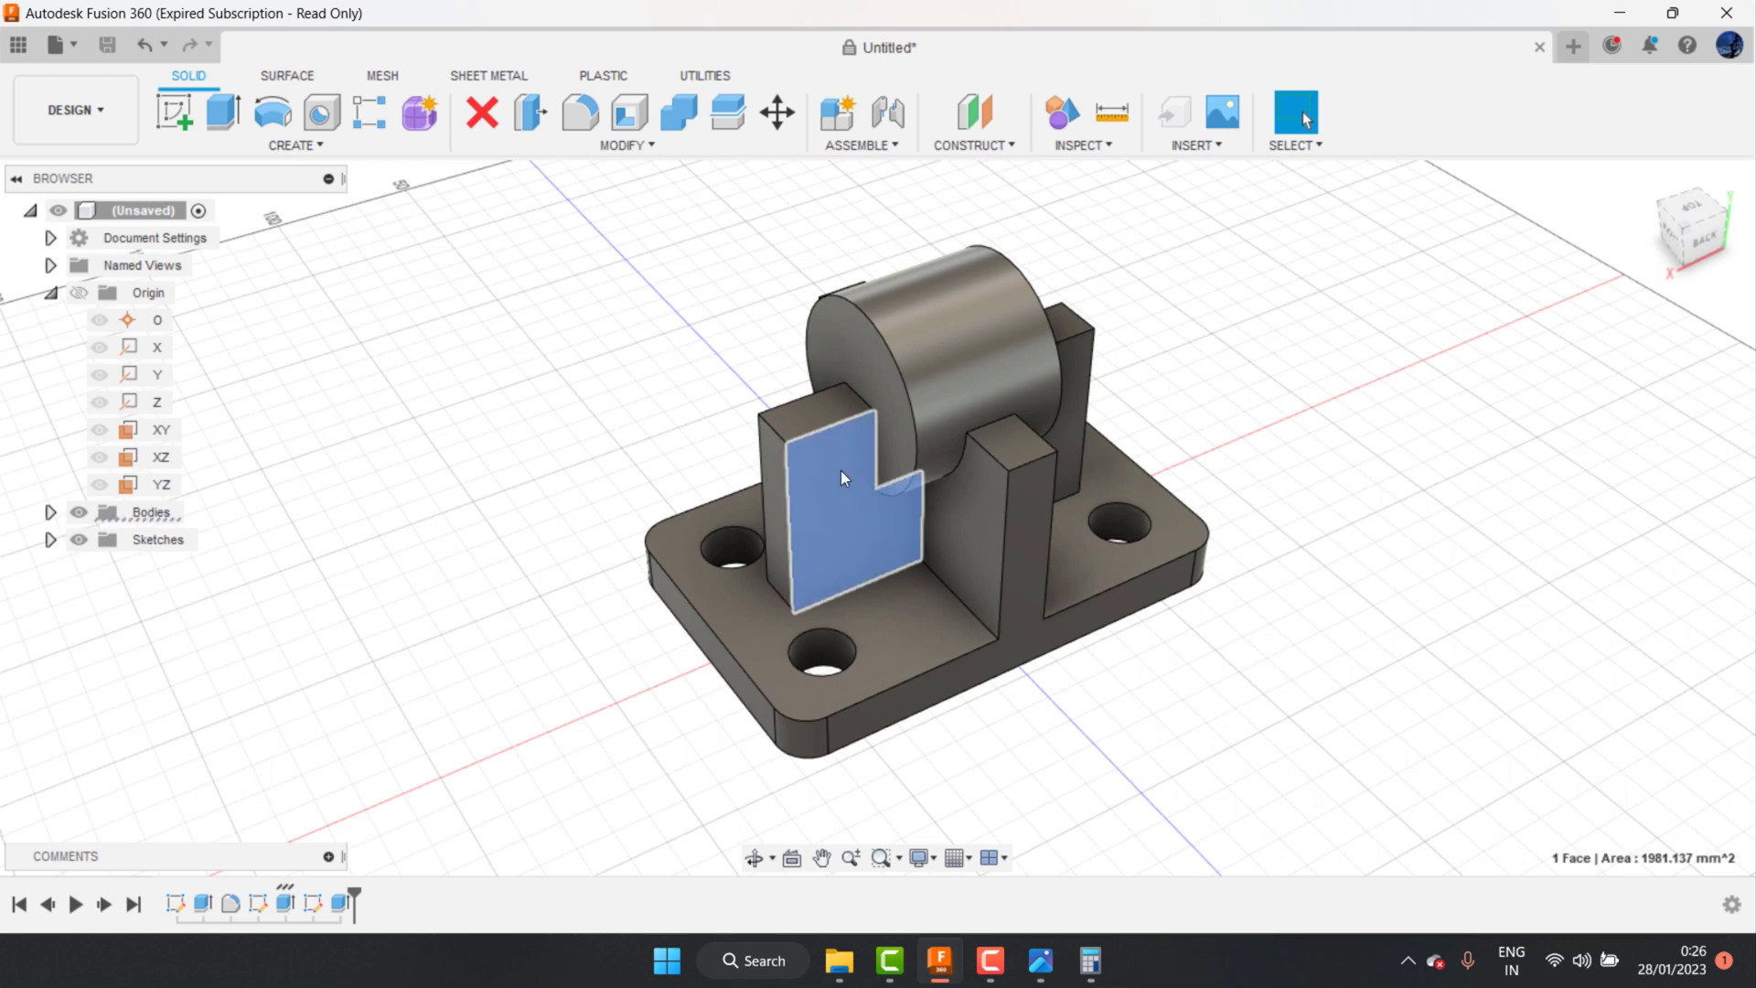
pyautogui.click(167, 117)
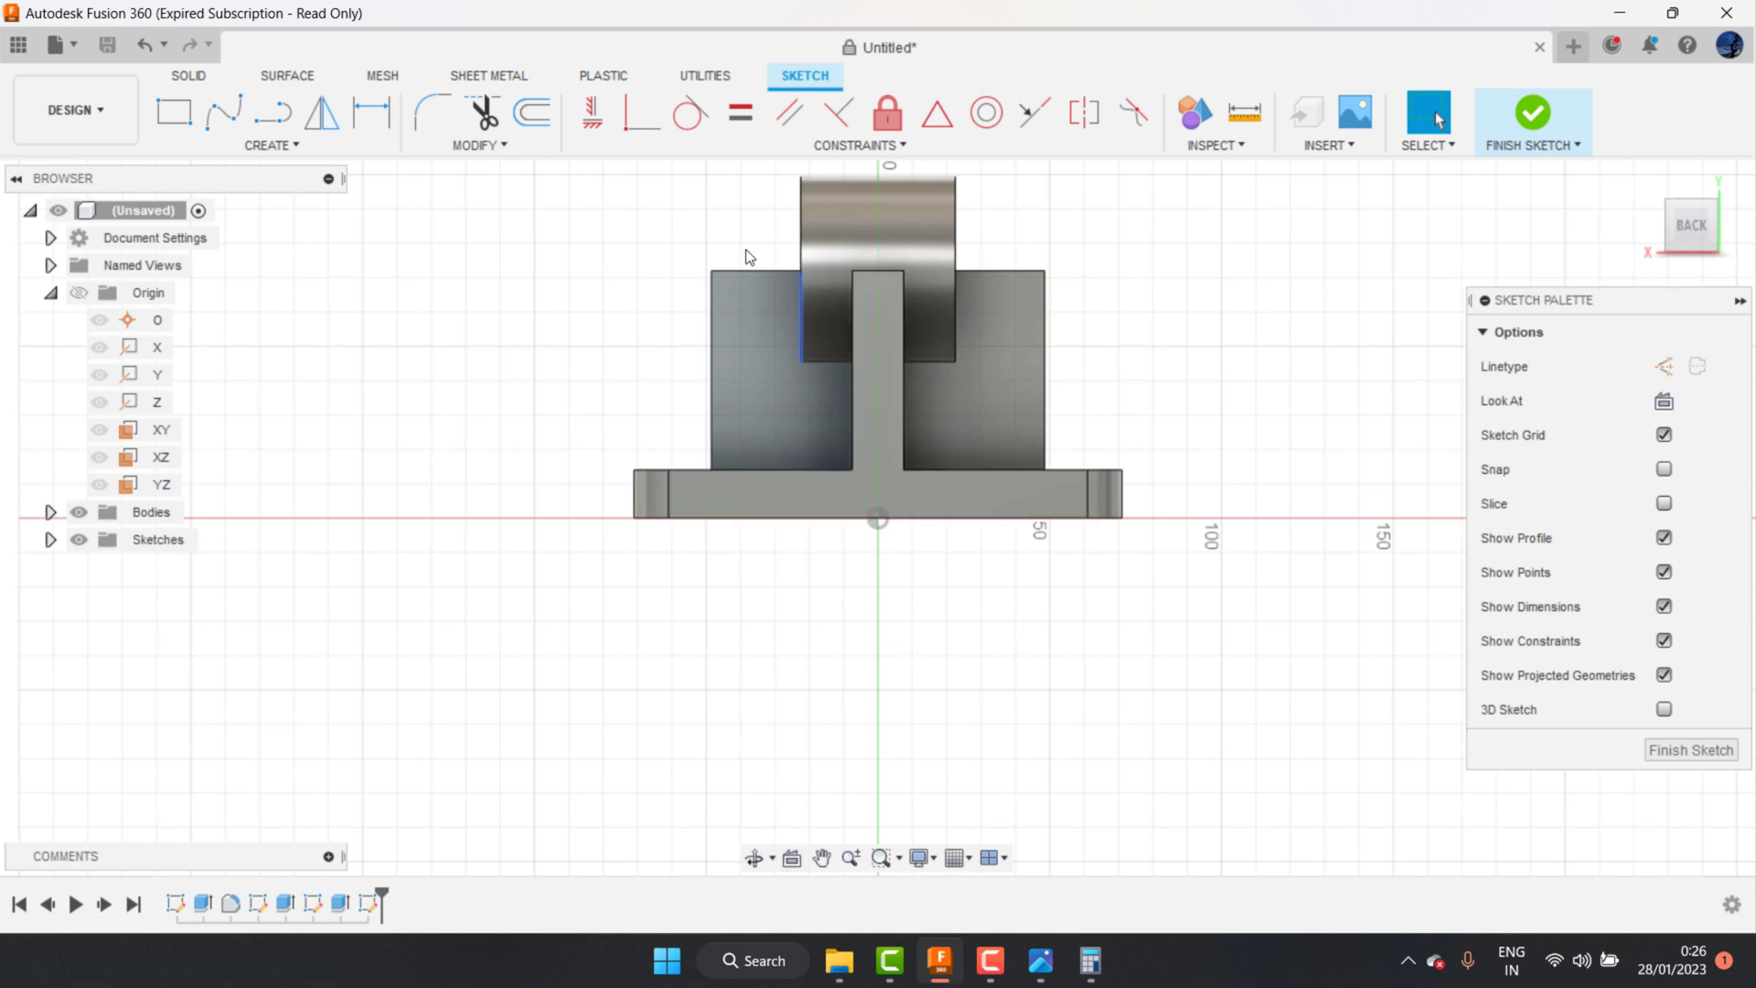
pyautogui.scroll(2, 639, 255)
pyautogui.scroll(2, 677, 233)
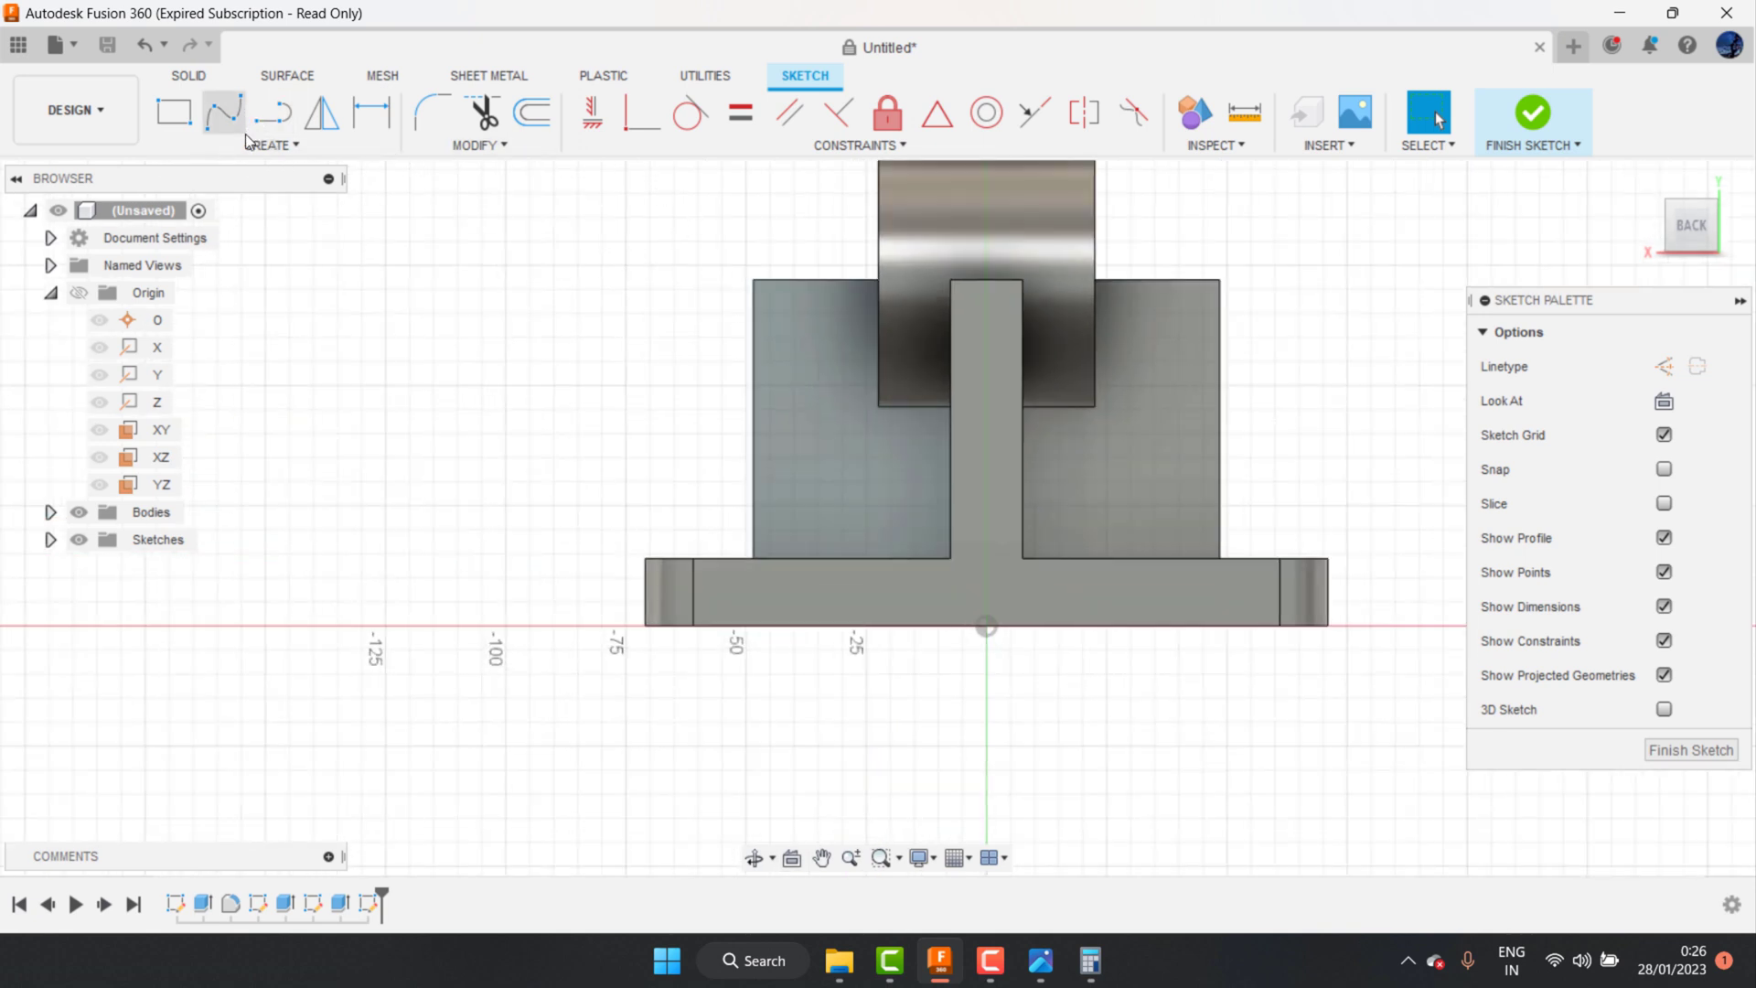
pyautogui.click(272, 112)
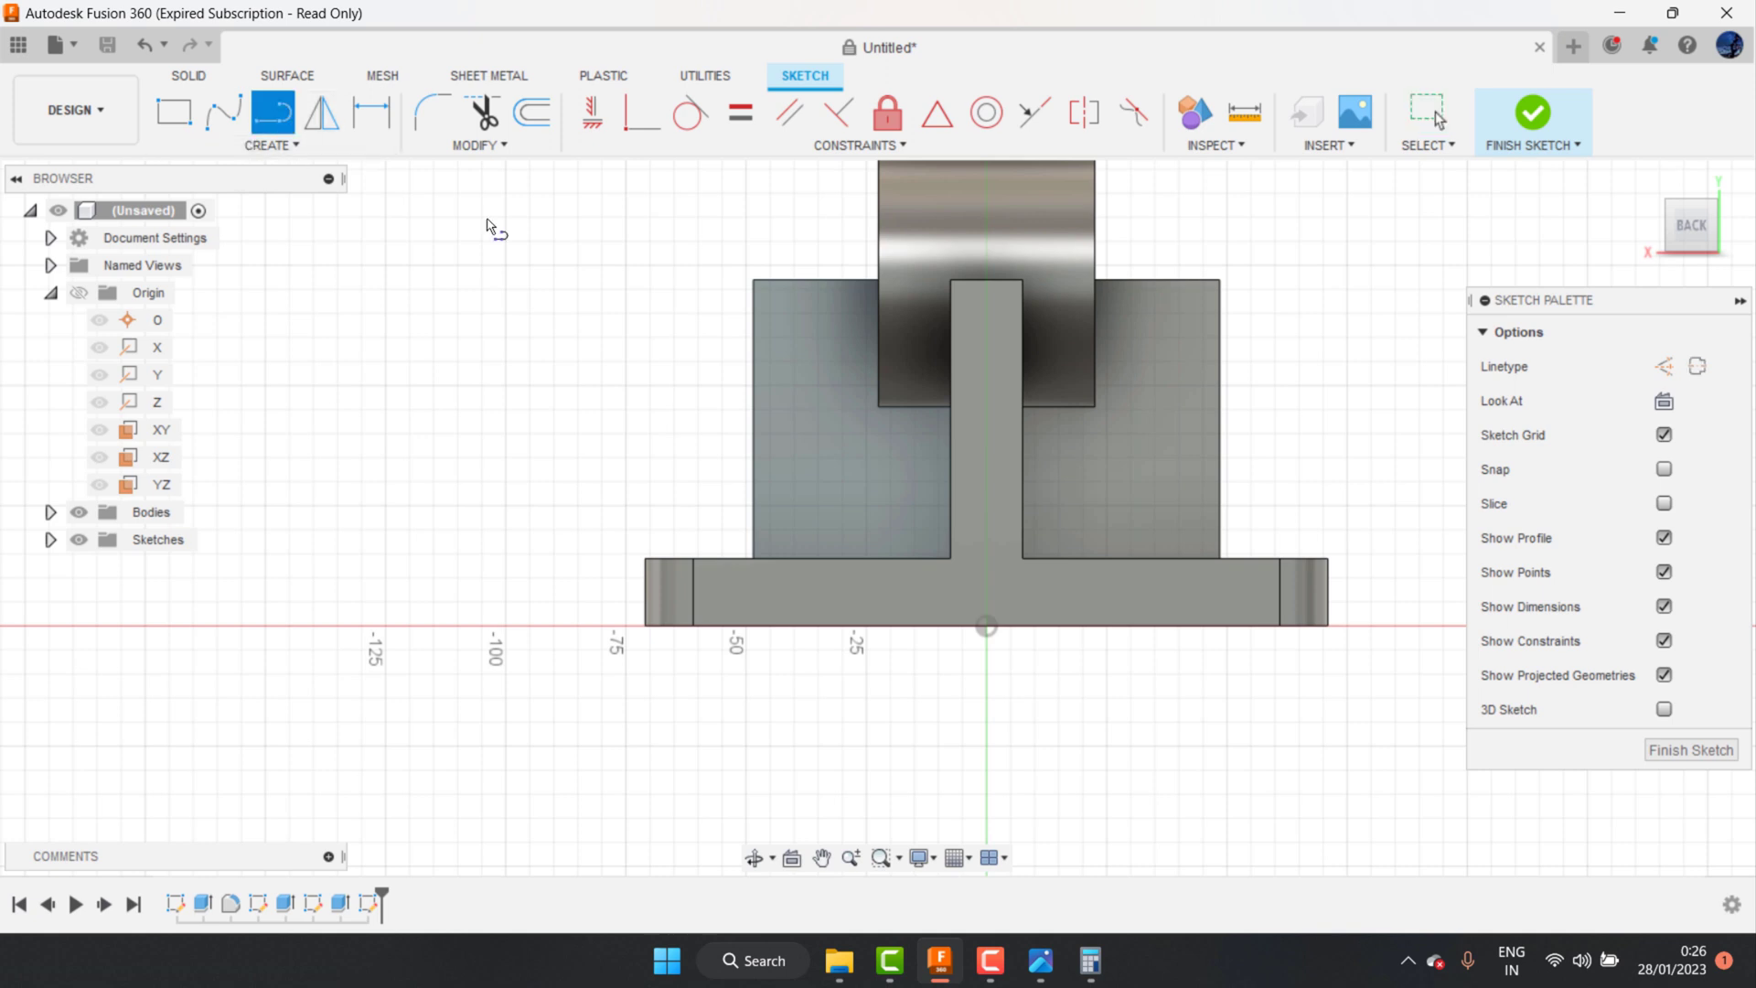
pyautogui.click(753, 558)
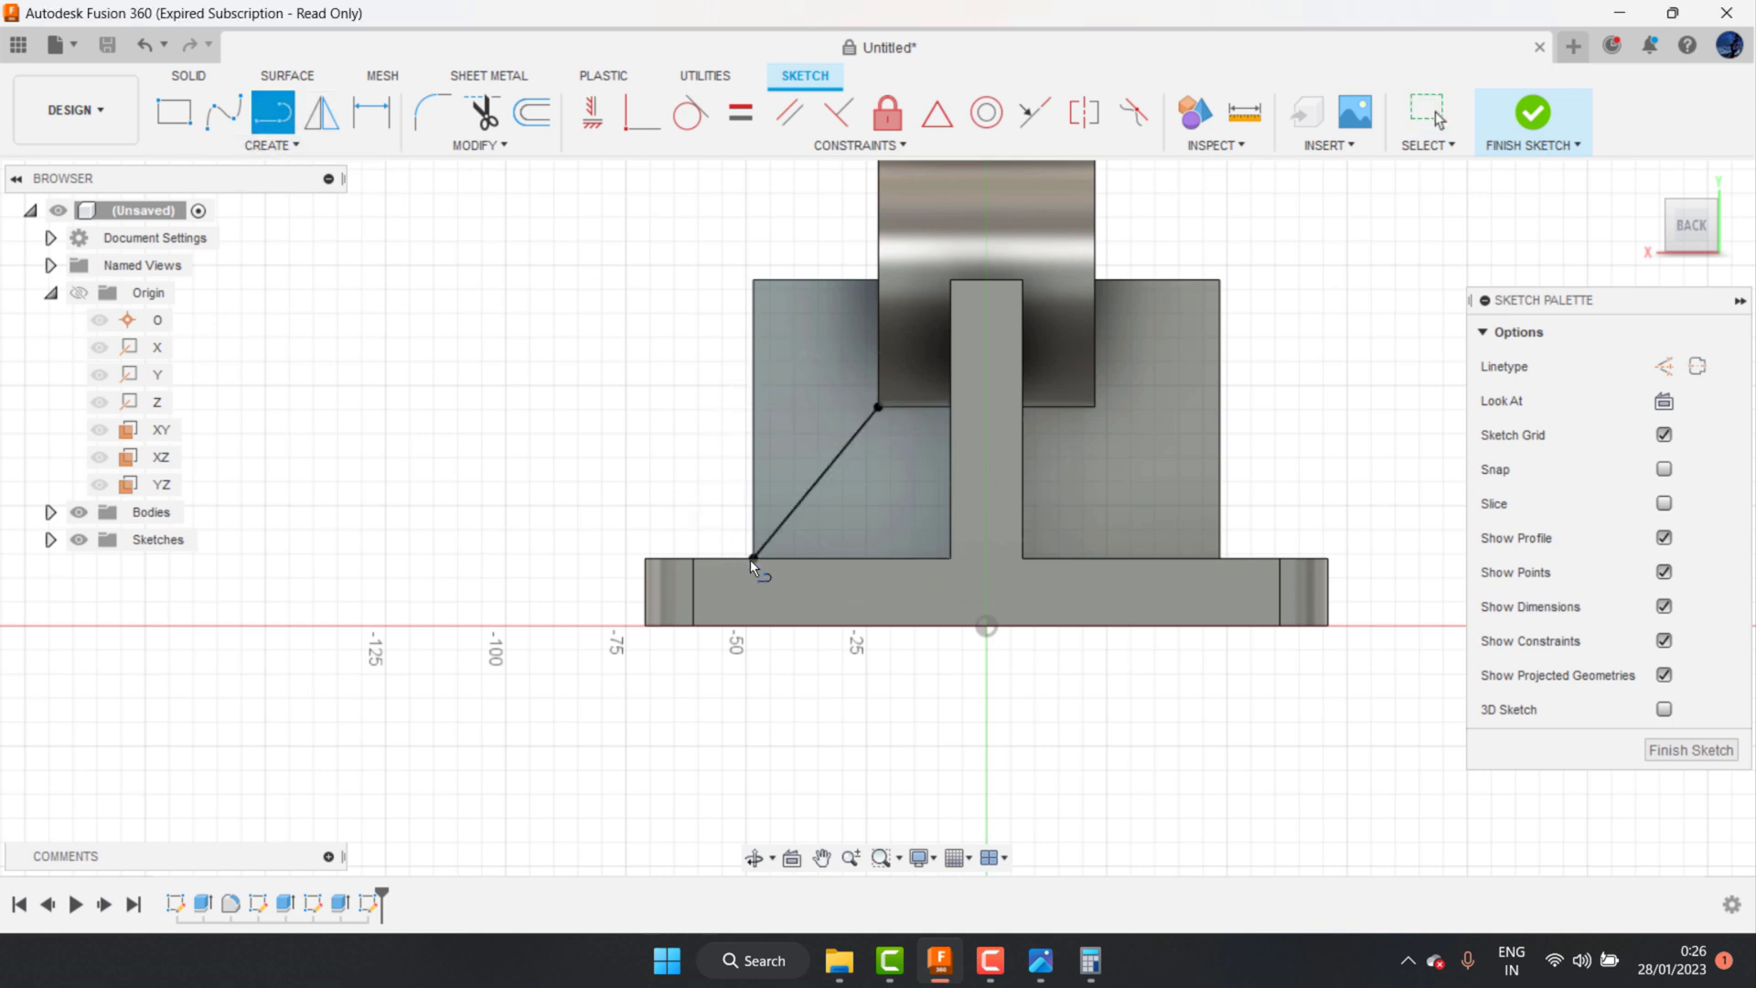
pyautogui.click(1507, 120)
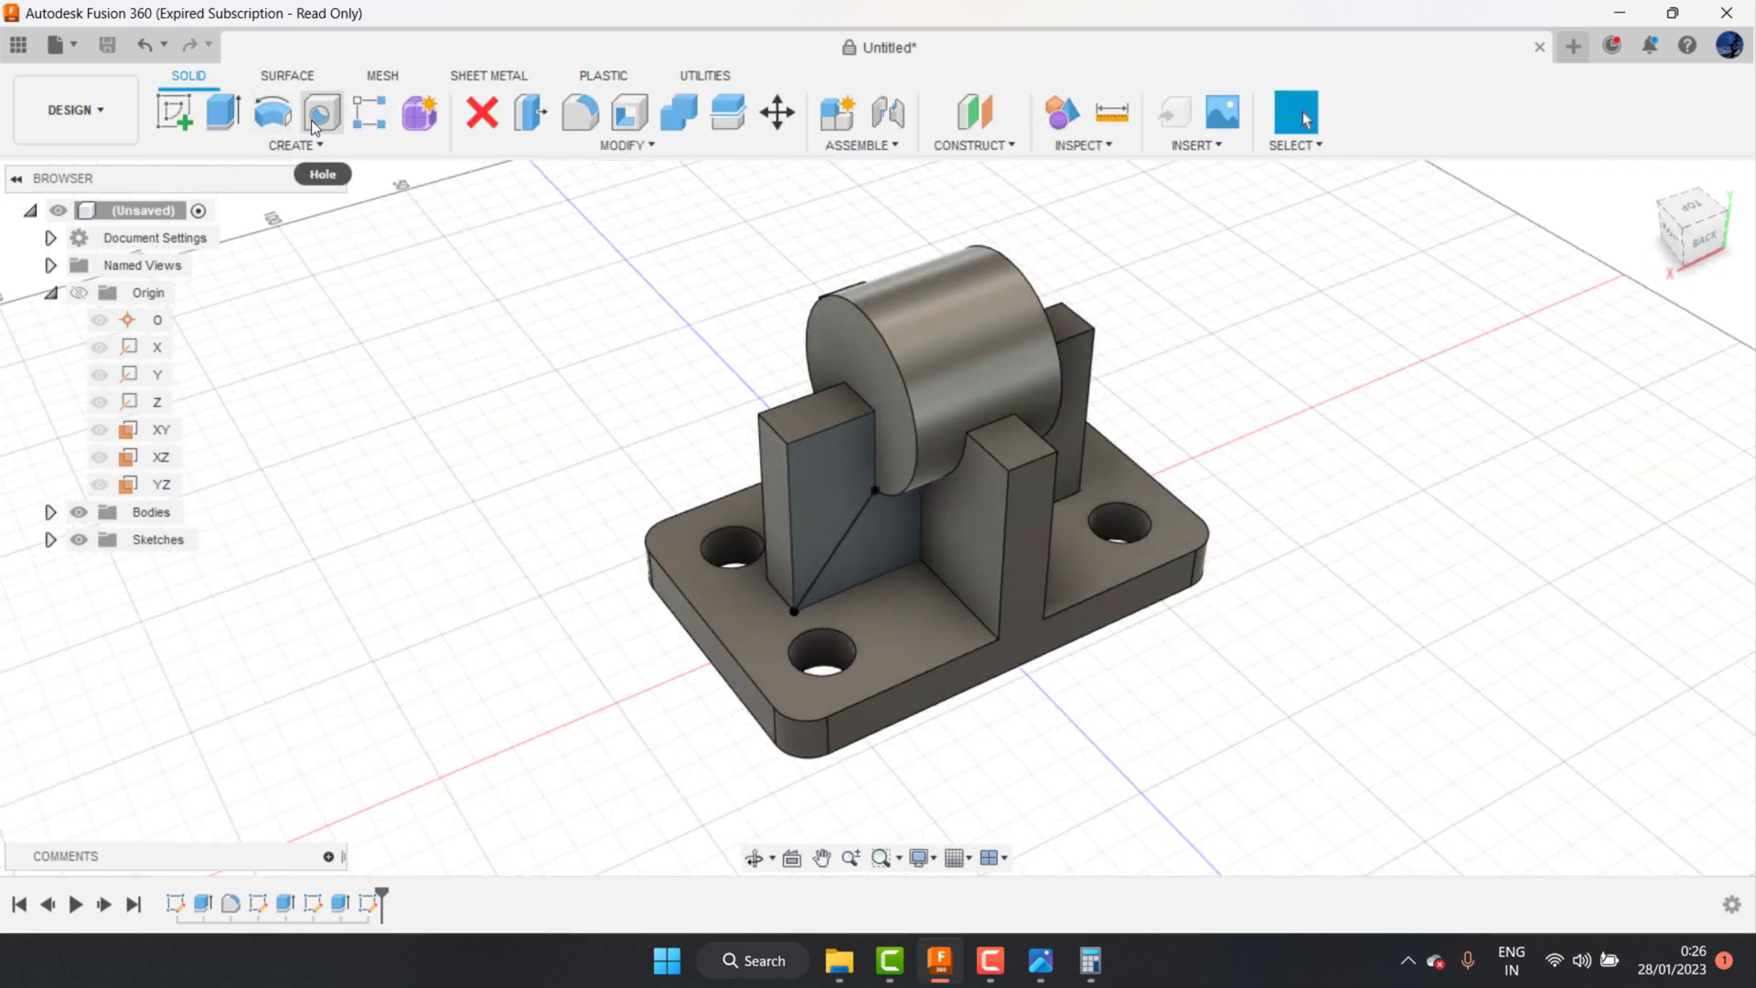
pyautogui.moveTo(321, 112)
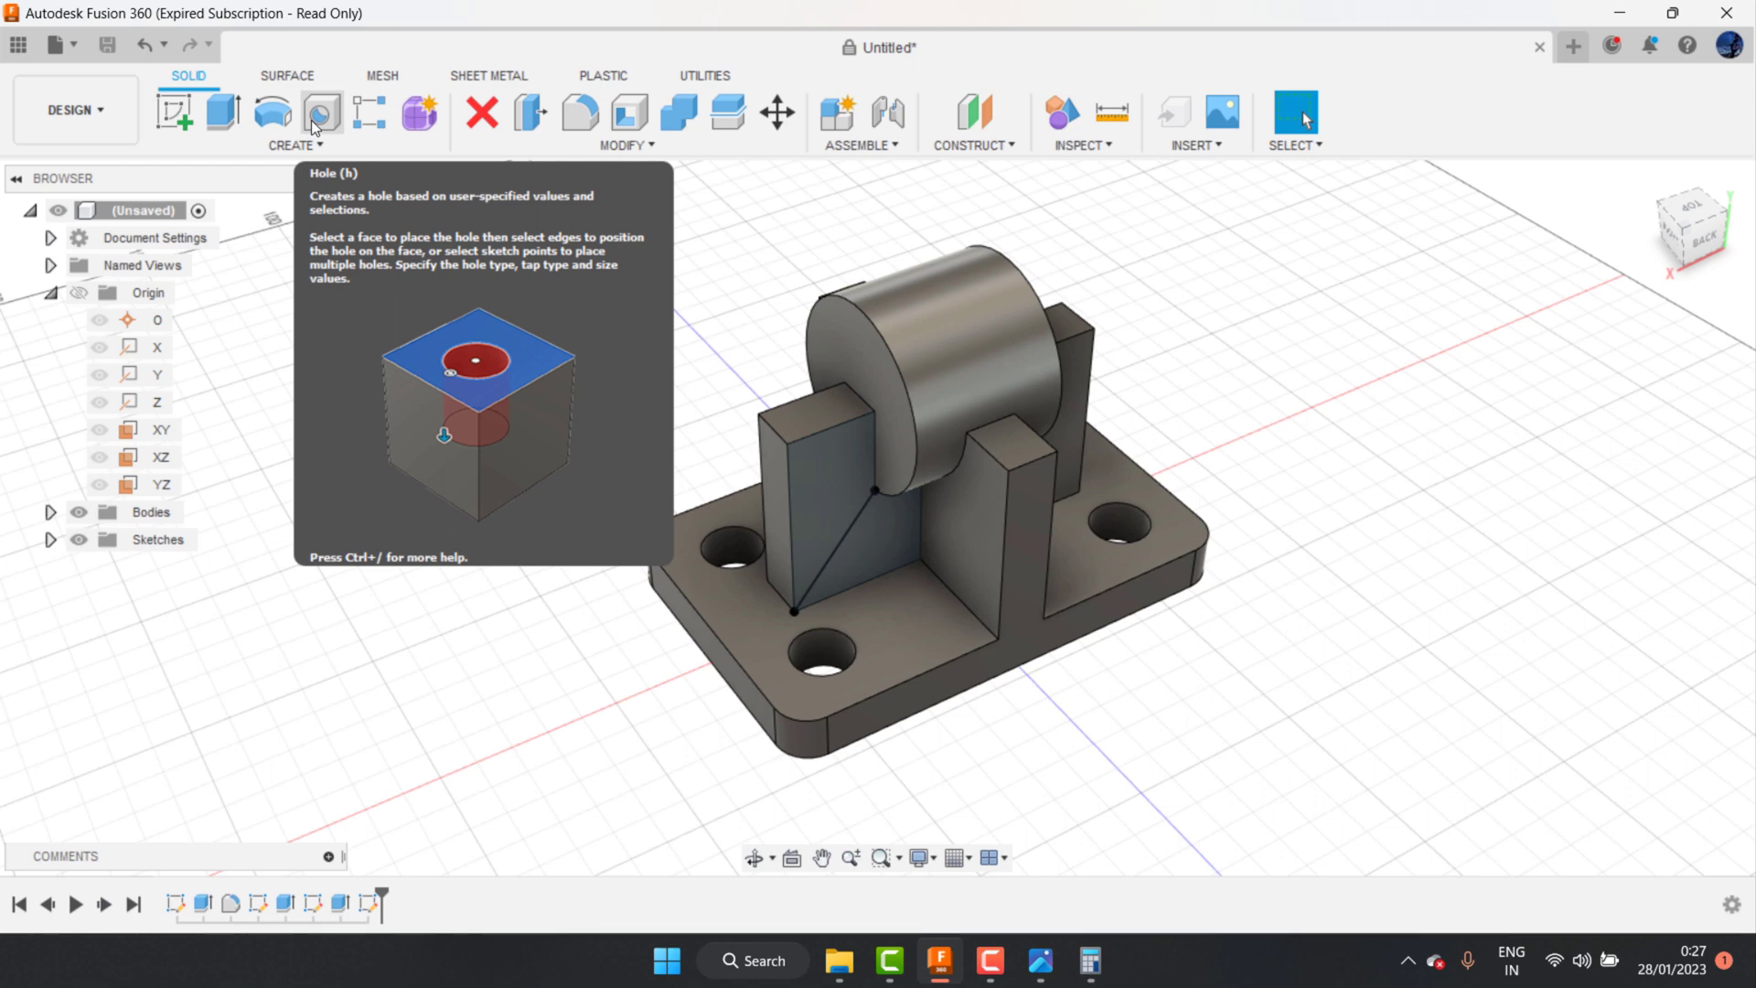
# Step: Cut the triangular profile above the sloped line -50 mm to form the left gusset
pyautogui.click(230, 128)
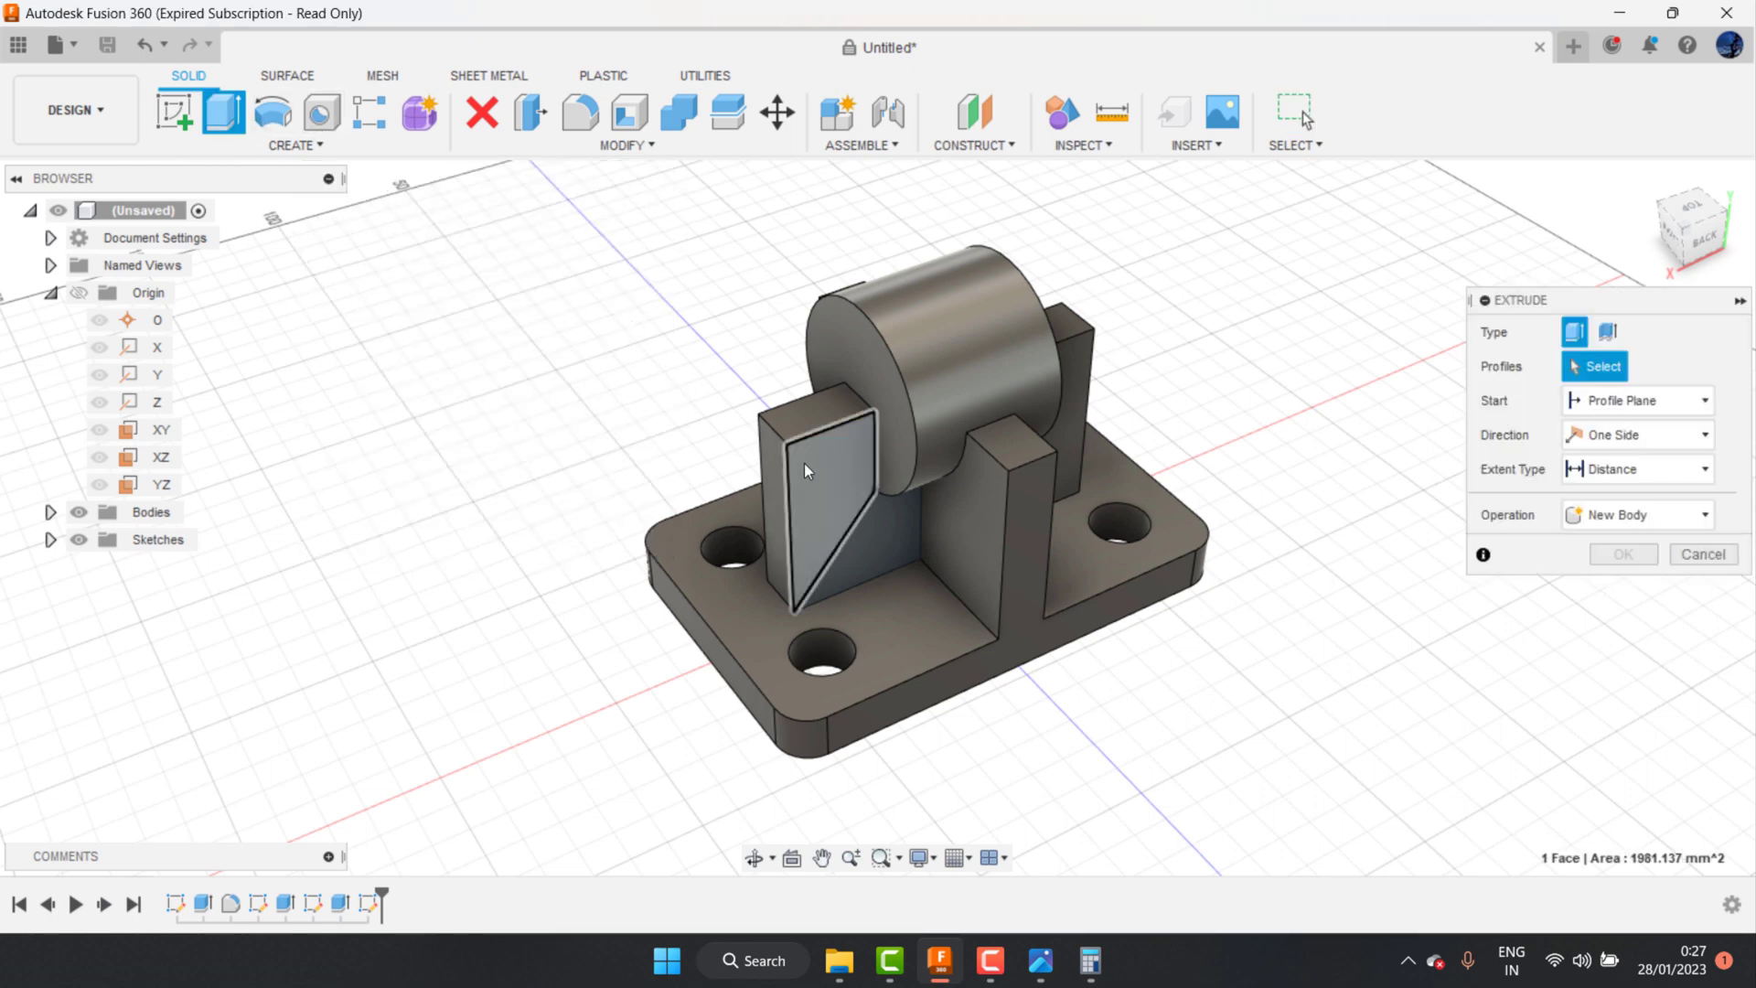
pyautogui.click(804, 462)
pyautogui.click(1619, 578)
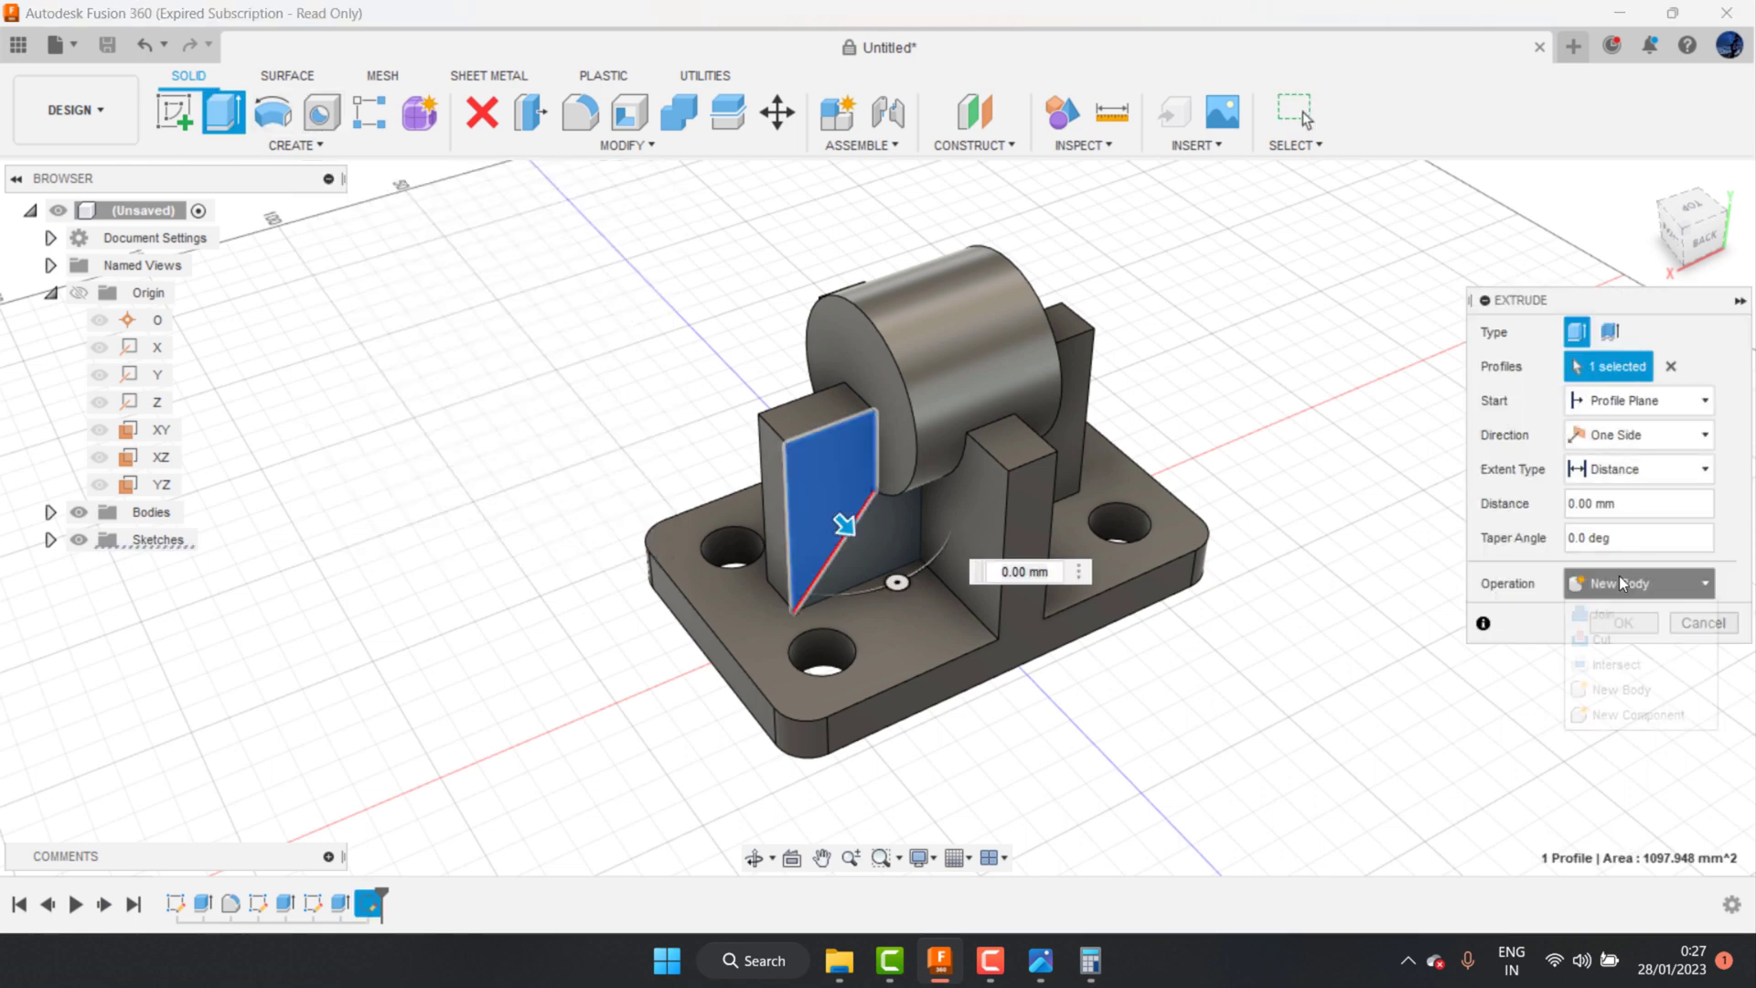
pyautogui.click(1617, 613)
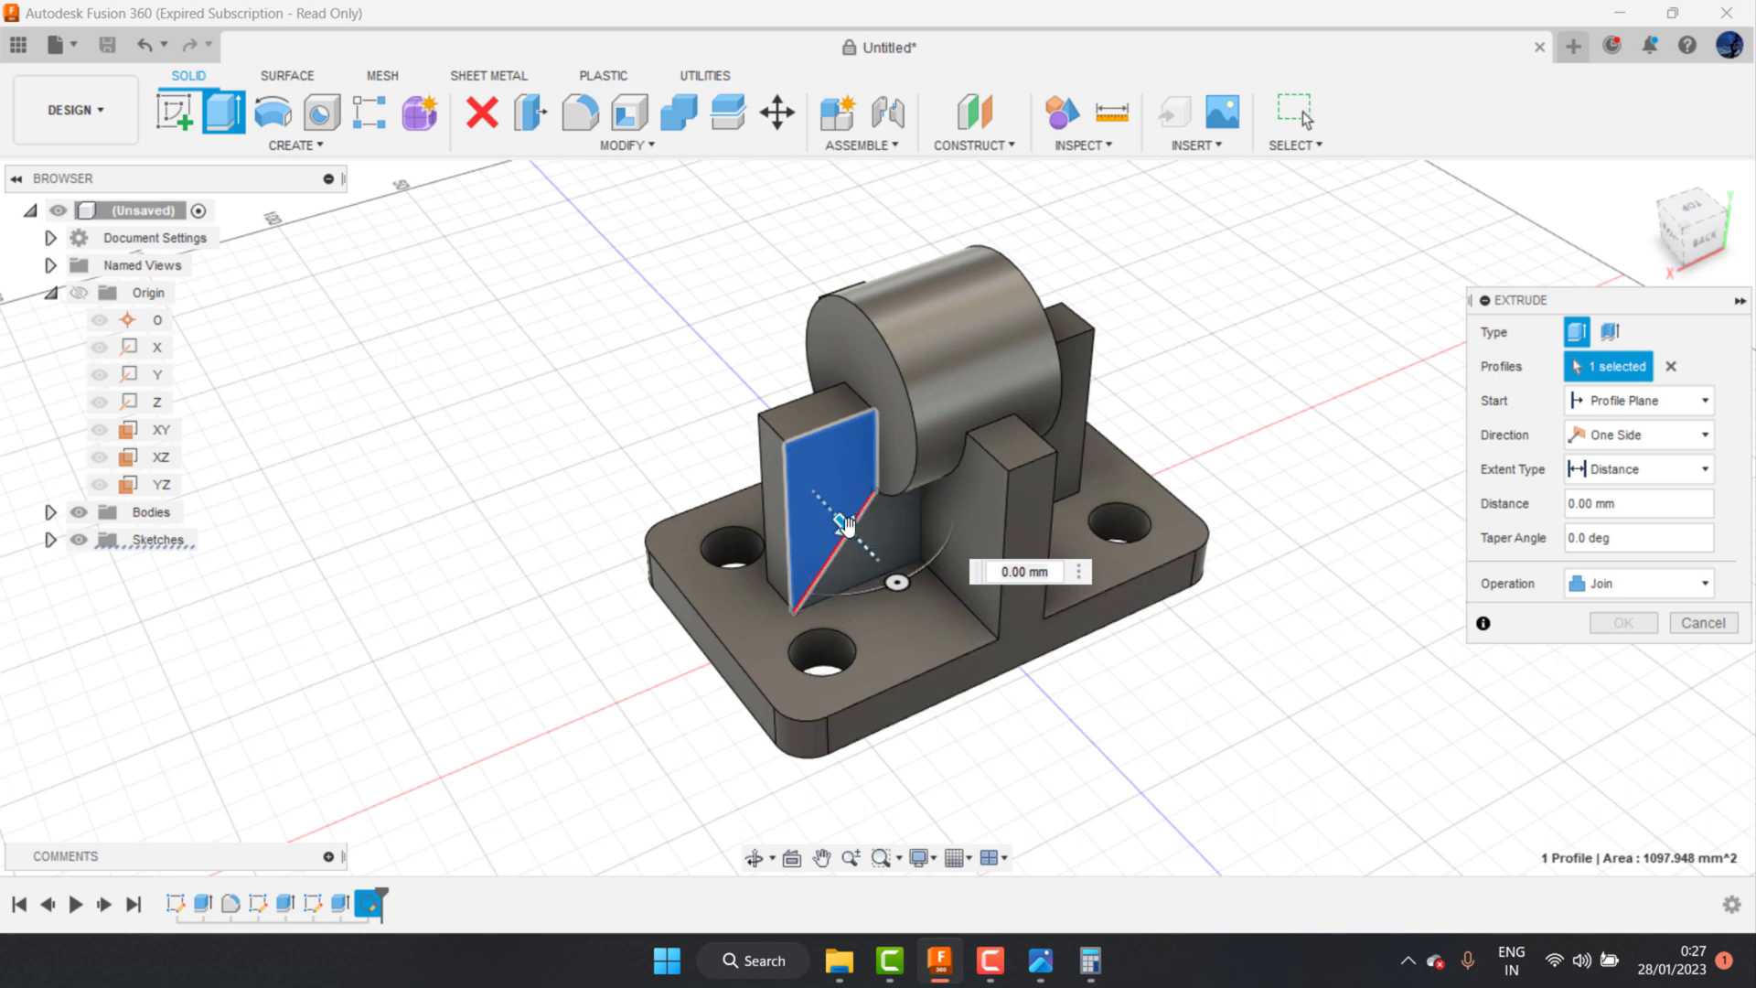
pyautogui.write('-50')
pyautogui.press('Return')
pyautogui.click(1609, 578)
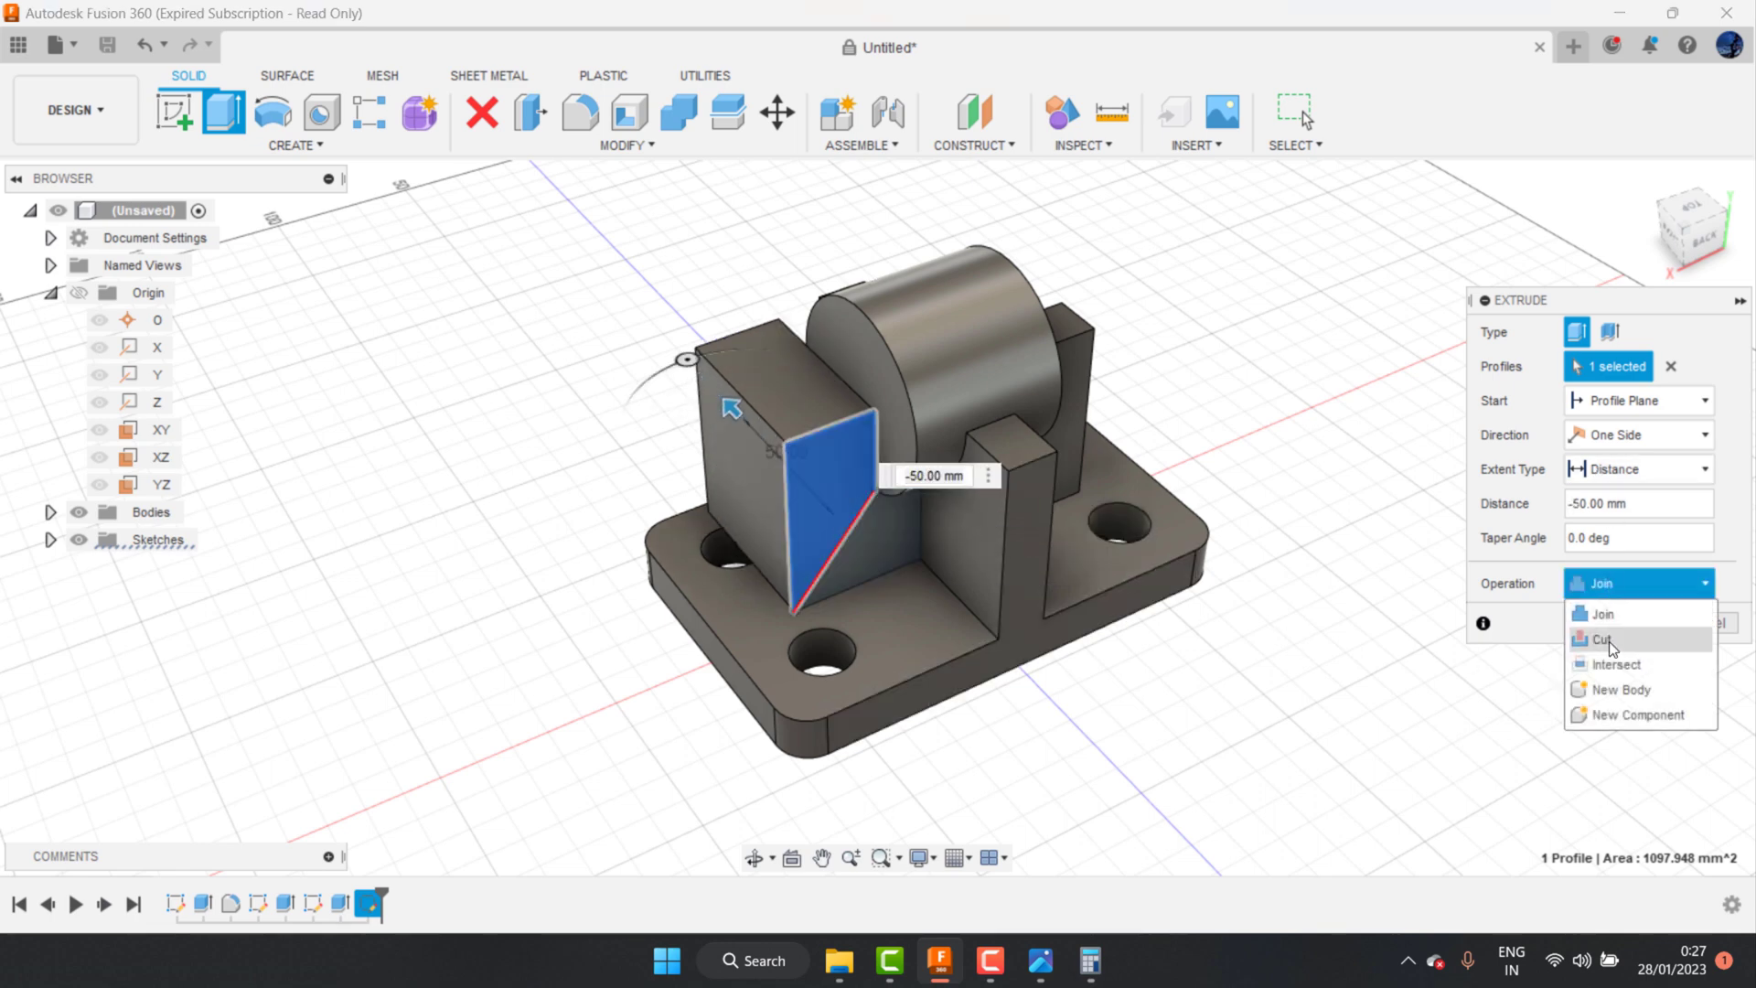
pyautogui.click(1610, 642)
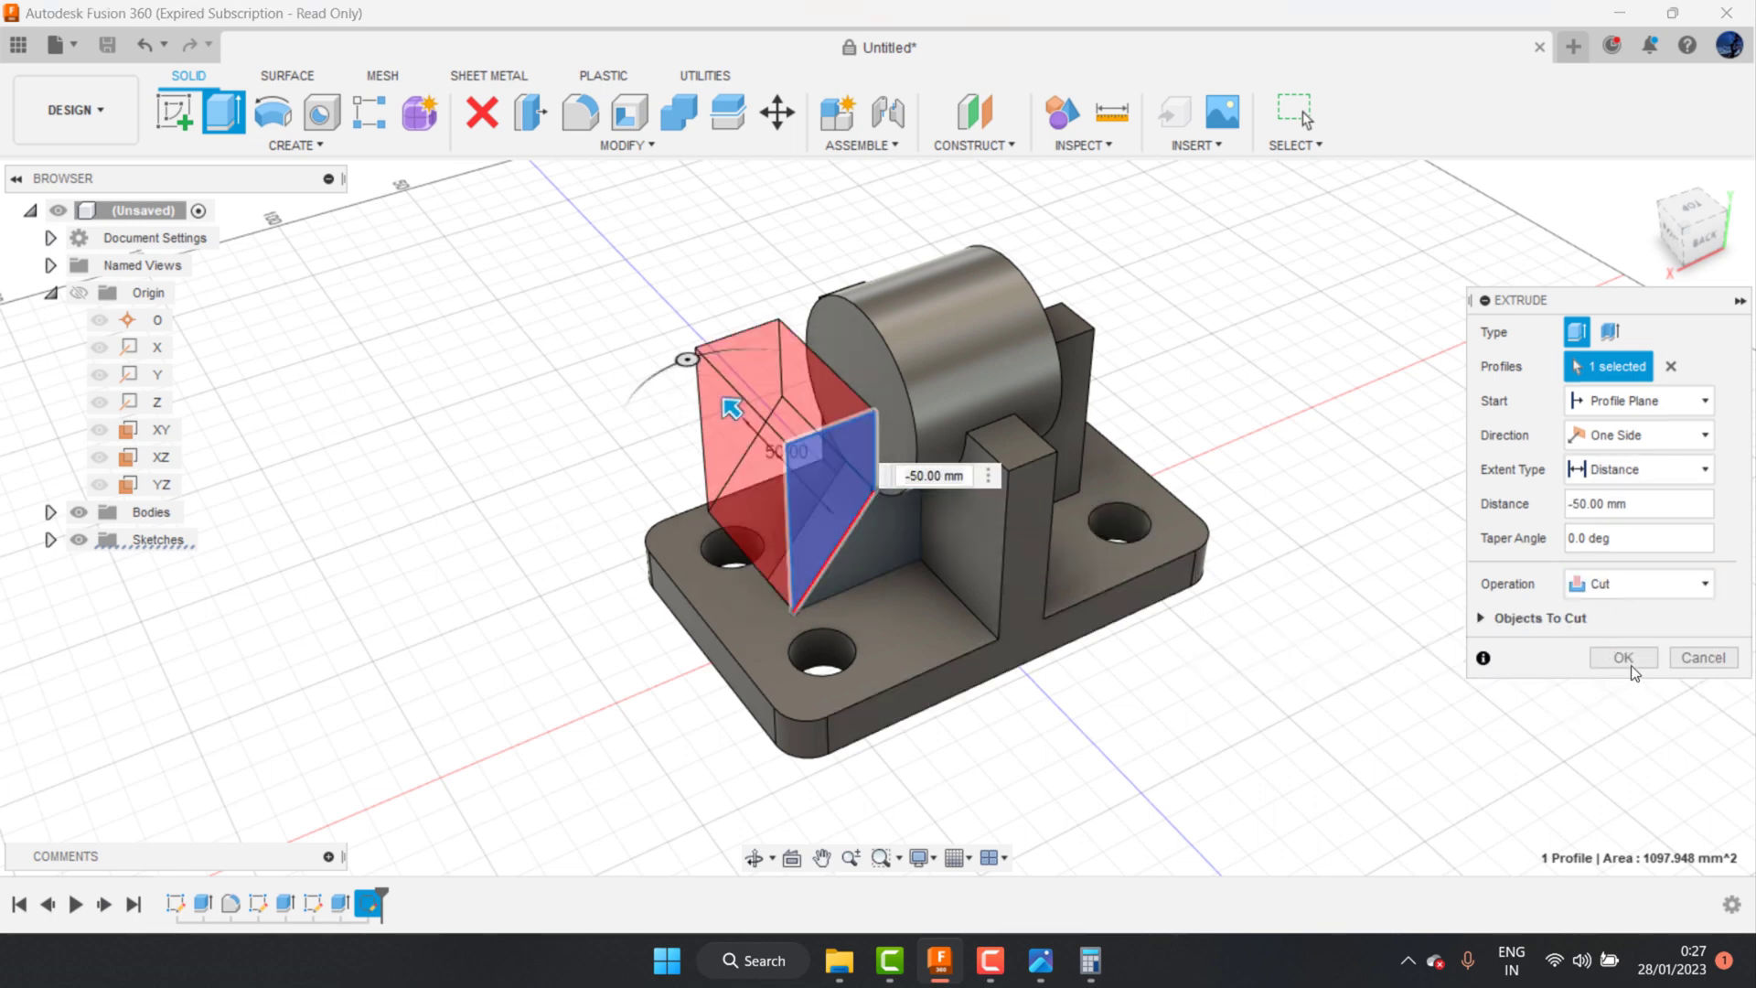
pyautogui.click(1631, 658)
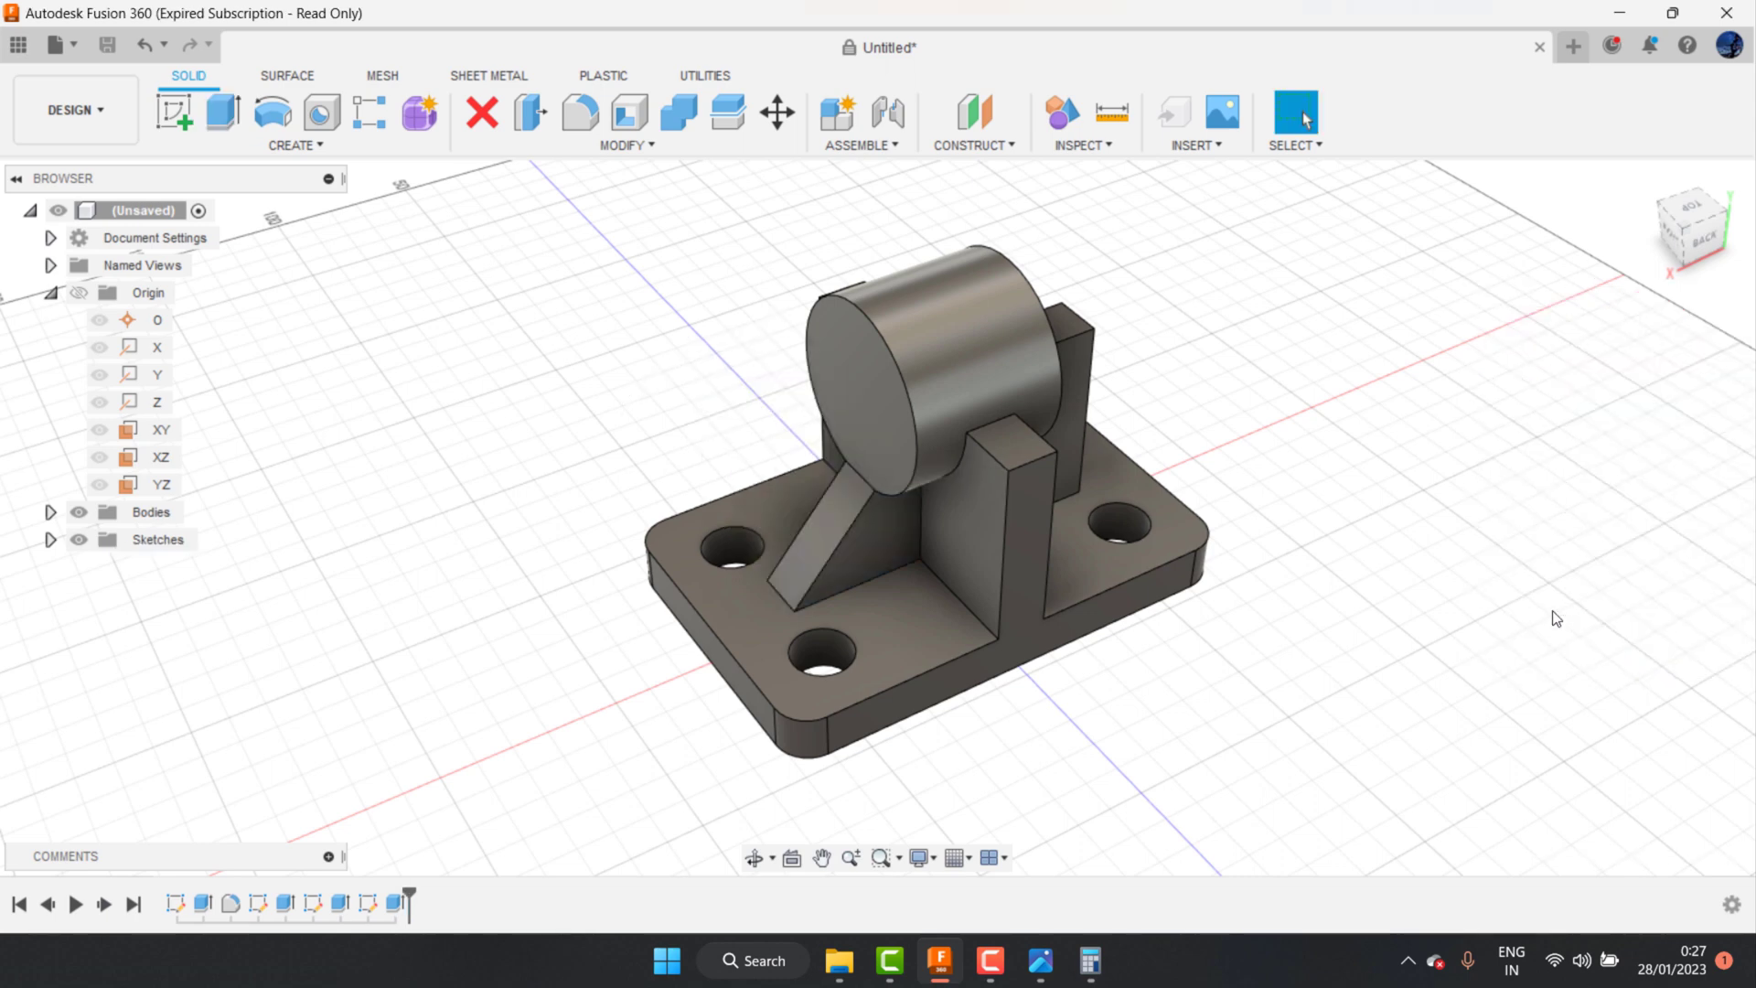
# Step: Orbit to the right upright and select its front face
pyautogui.click(754, 857)
pyautogui.moveTo(823, 777); pyautogui.dragTo(1152, 432)
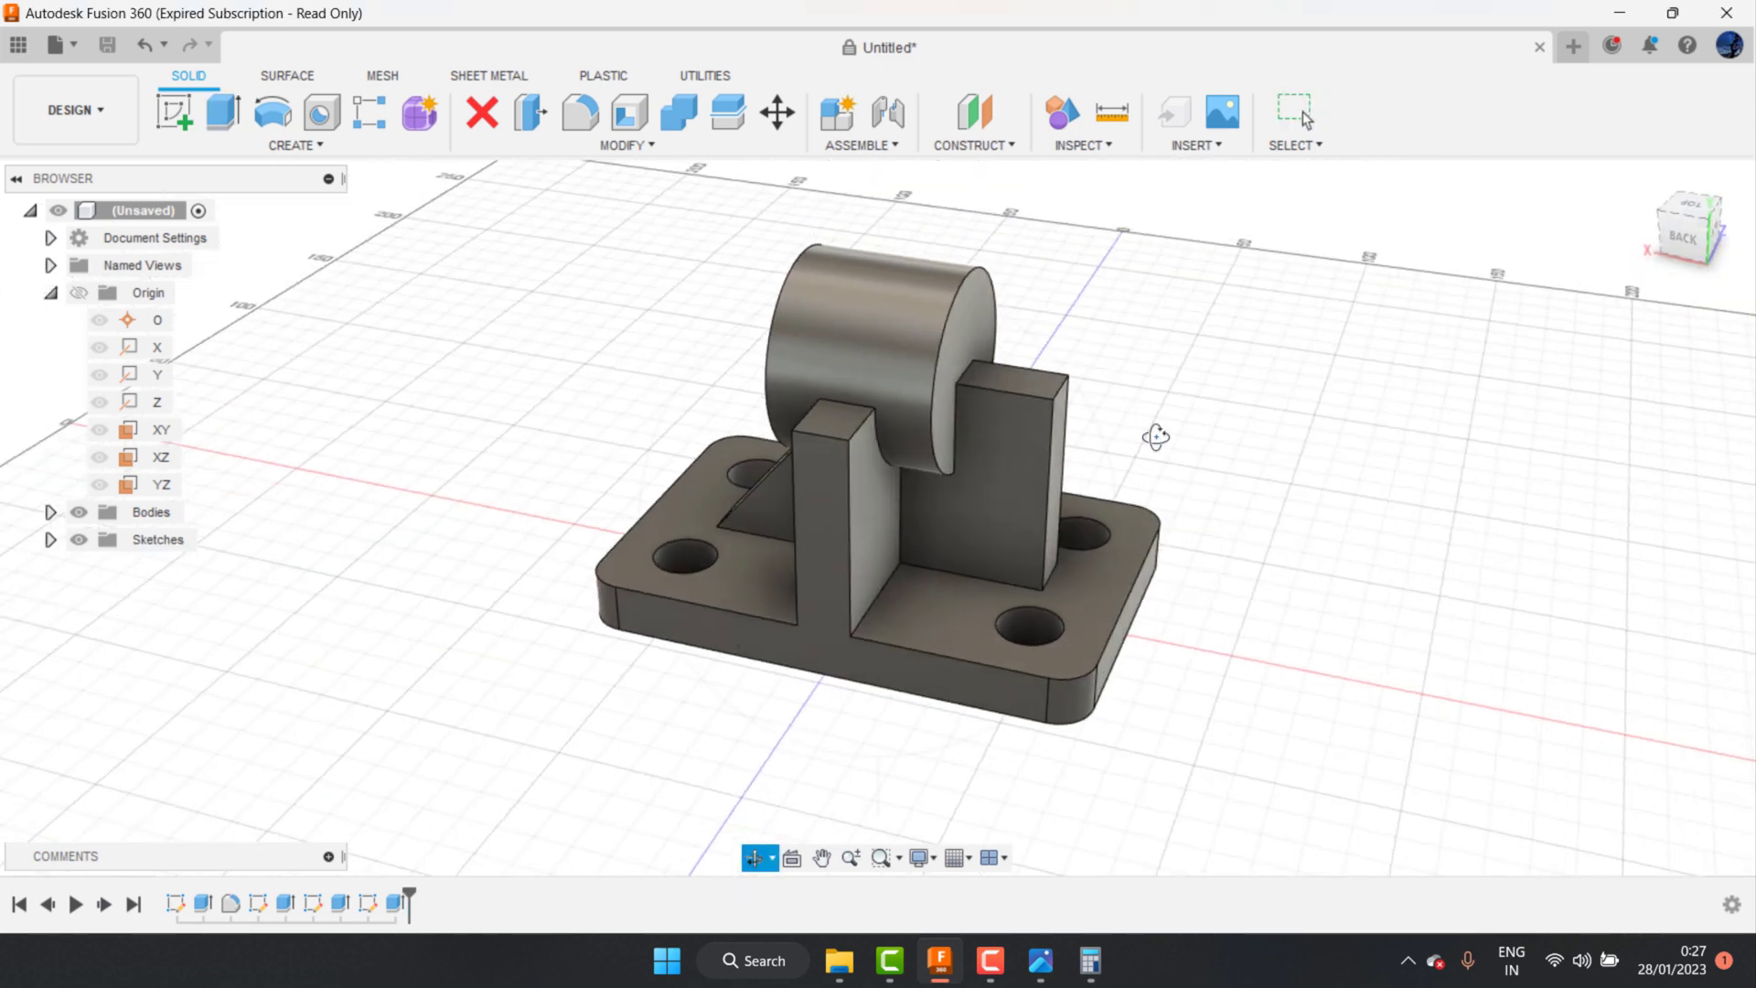
pyautogui.rightClick(1180, 412)
pyautogui.click(1260, 412)
pyautogui.click(987, 506)
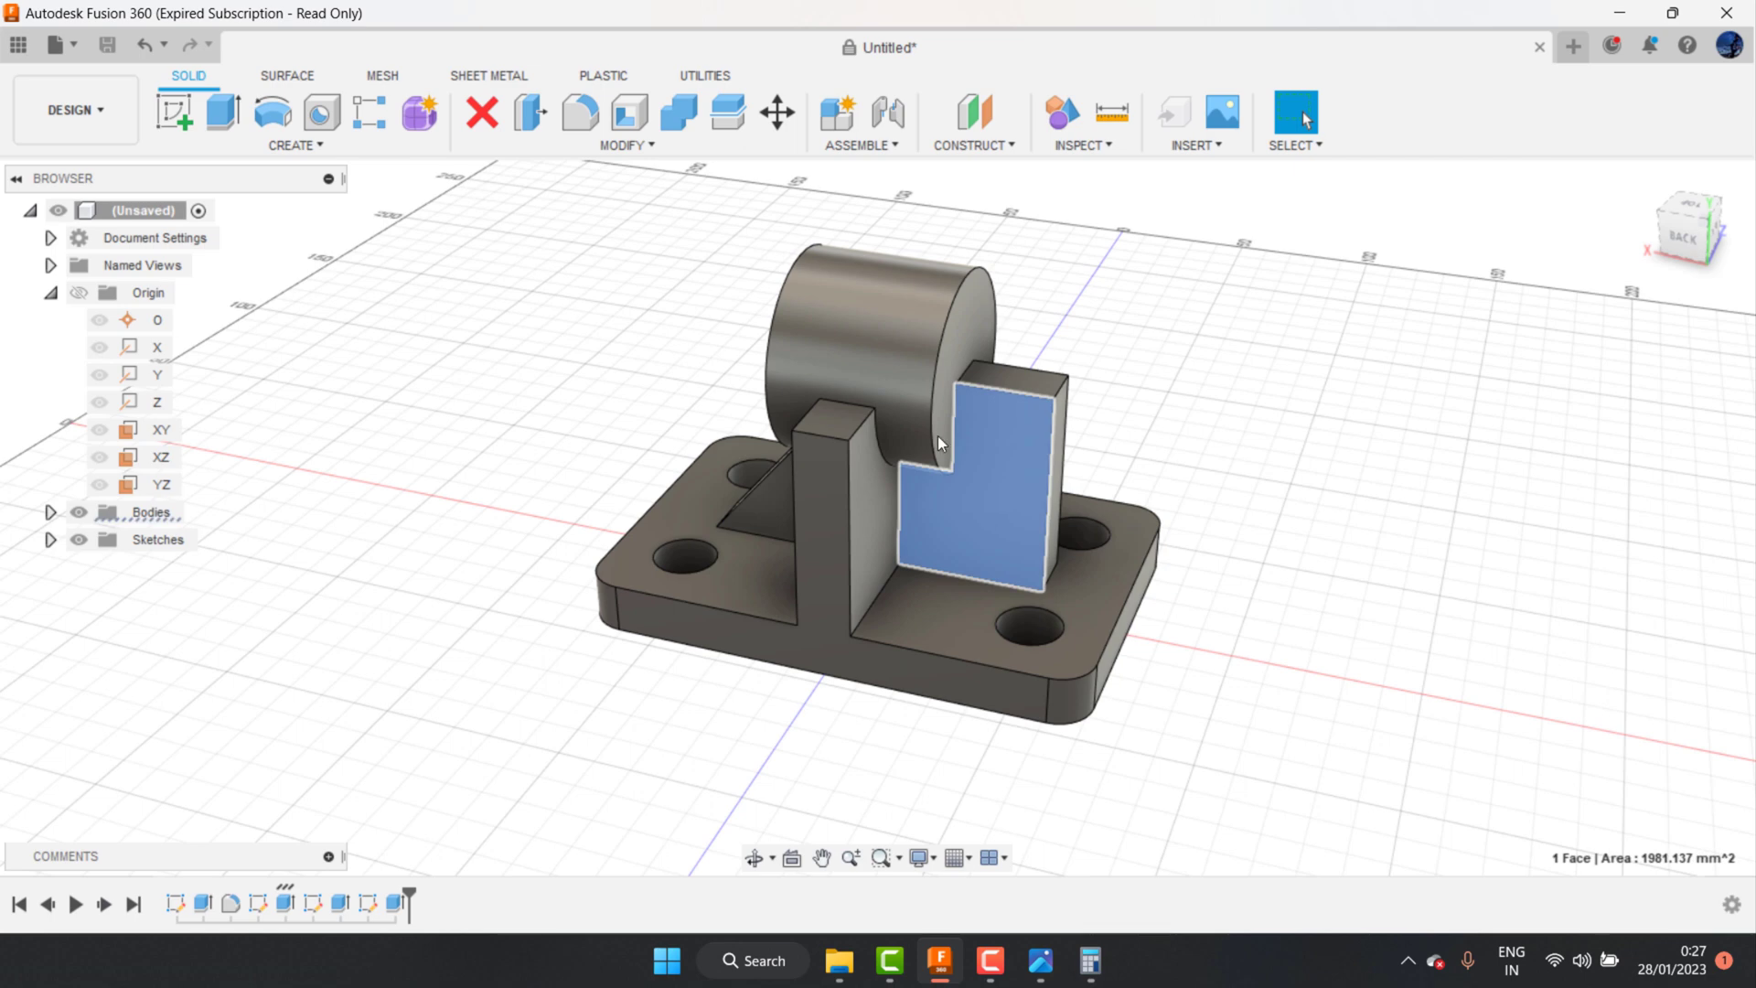
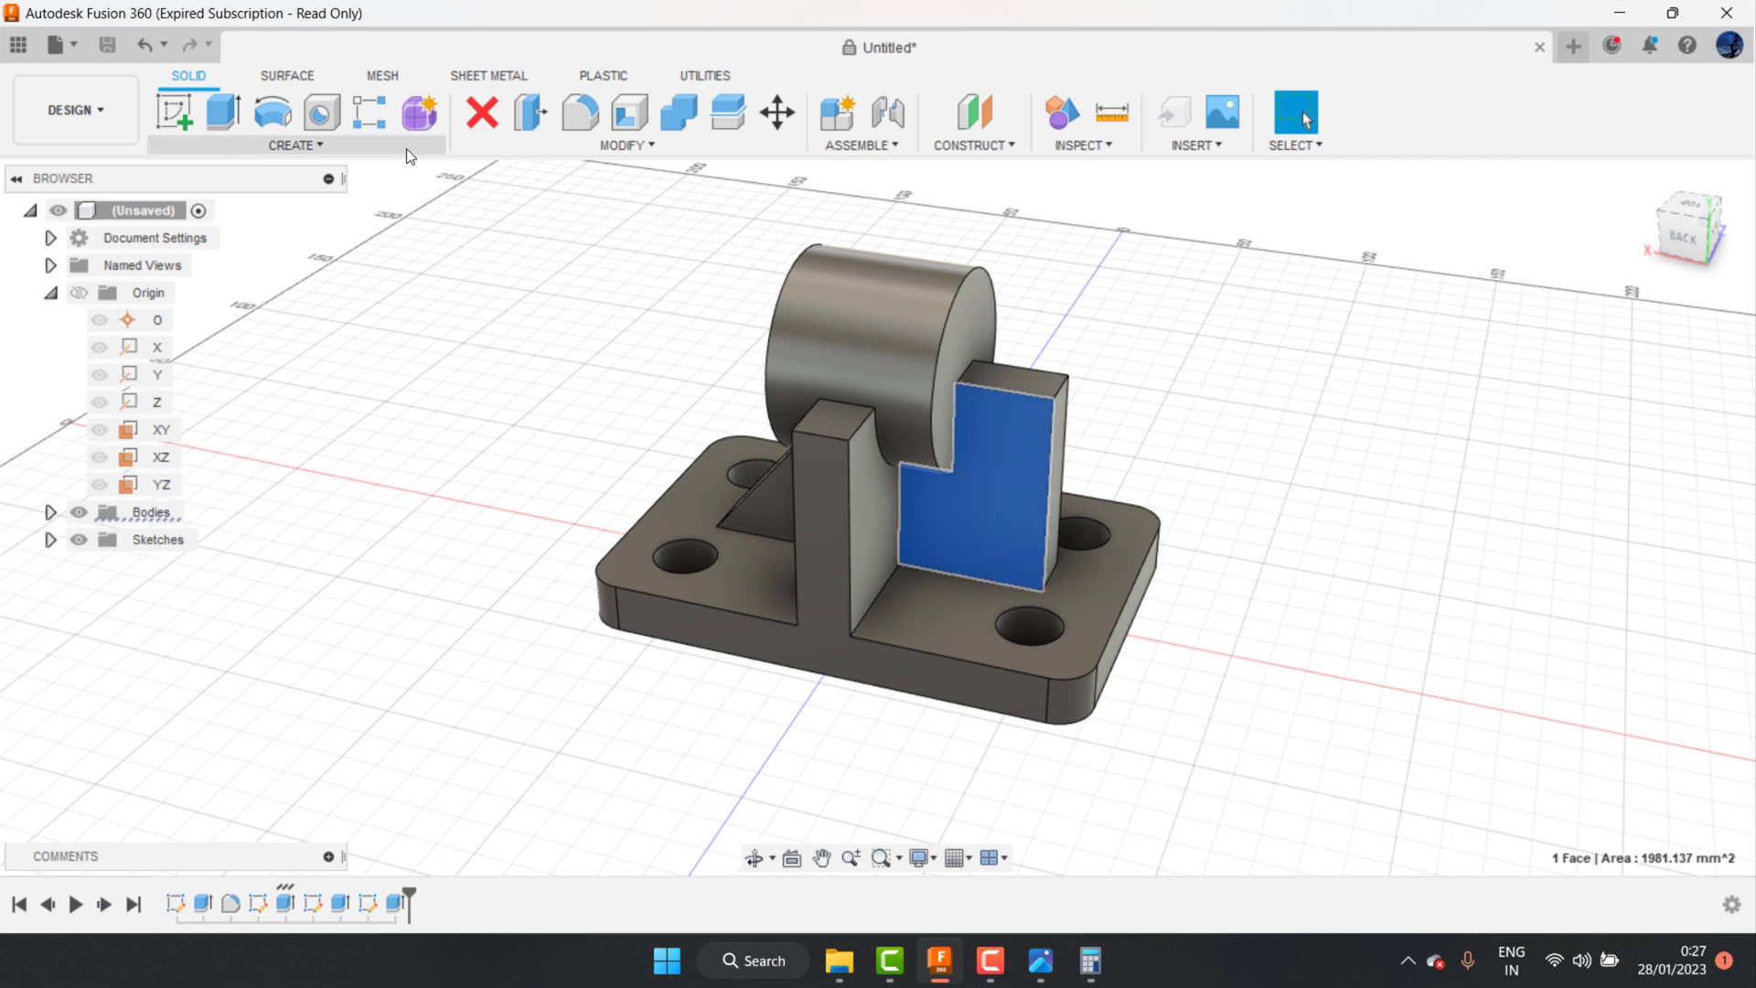
# Step: Sketch a diagonal line on the blue face from the block's upper corner to the base corner
pyautogui.click(171, 126)
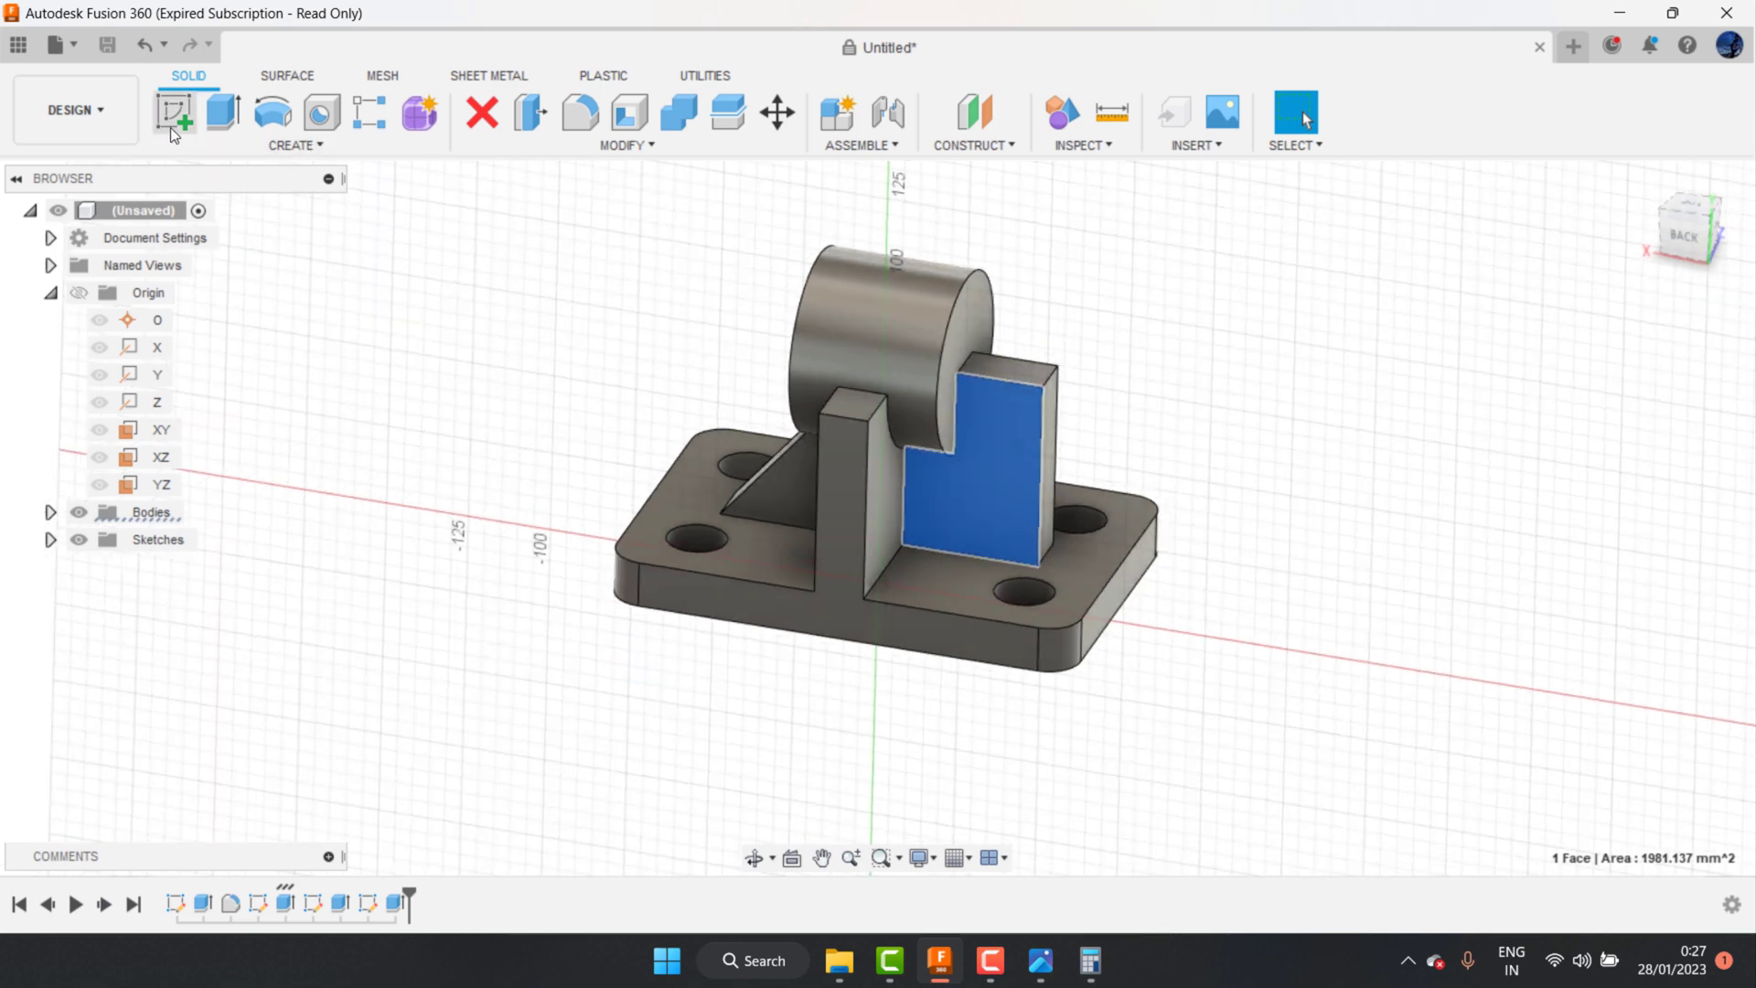
pyautogui.click(272, 112)
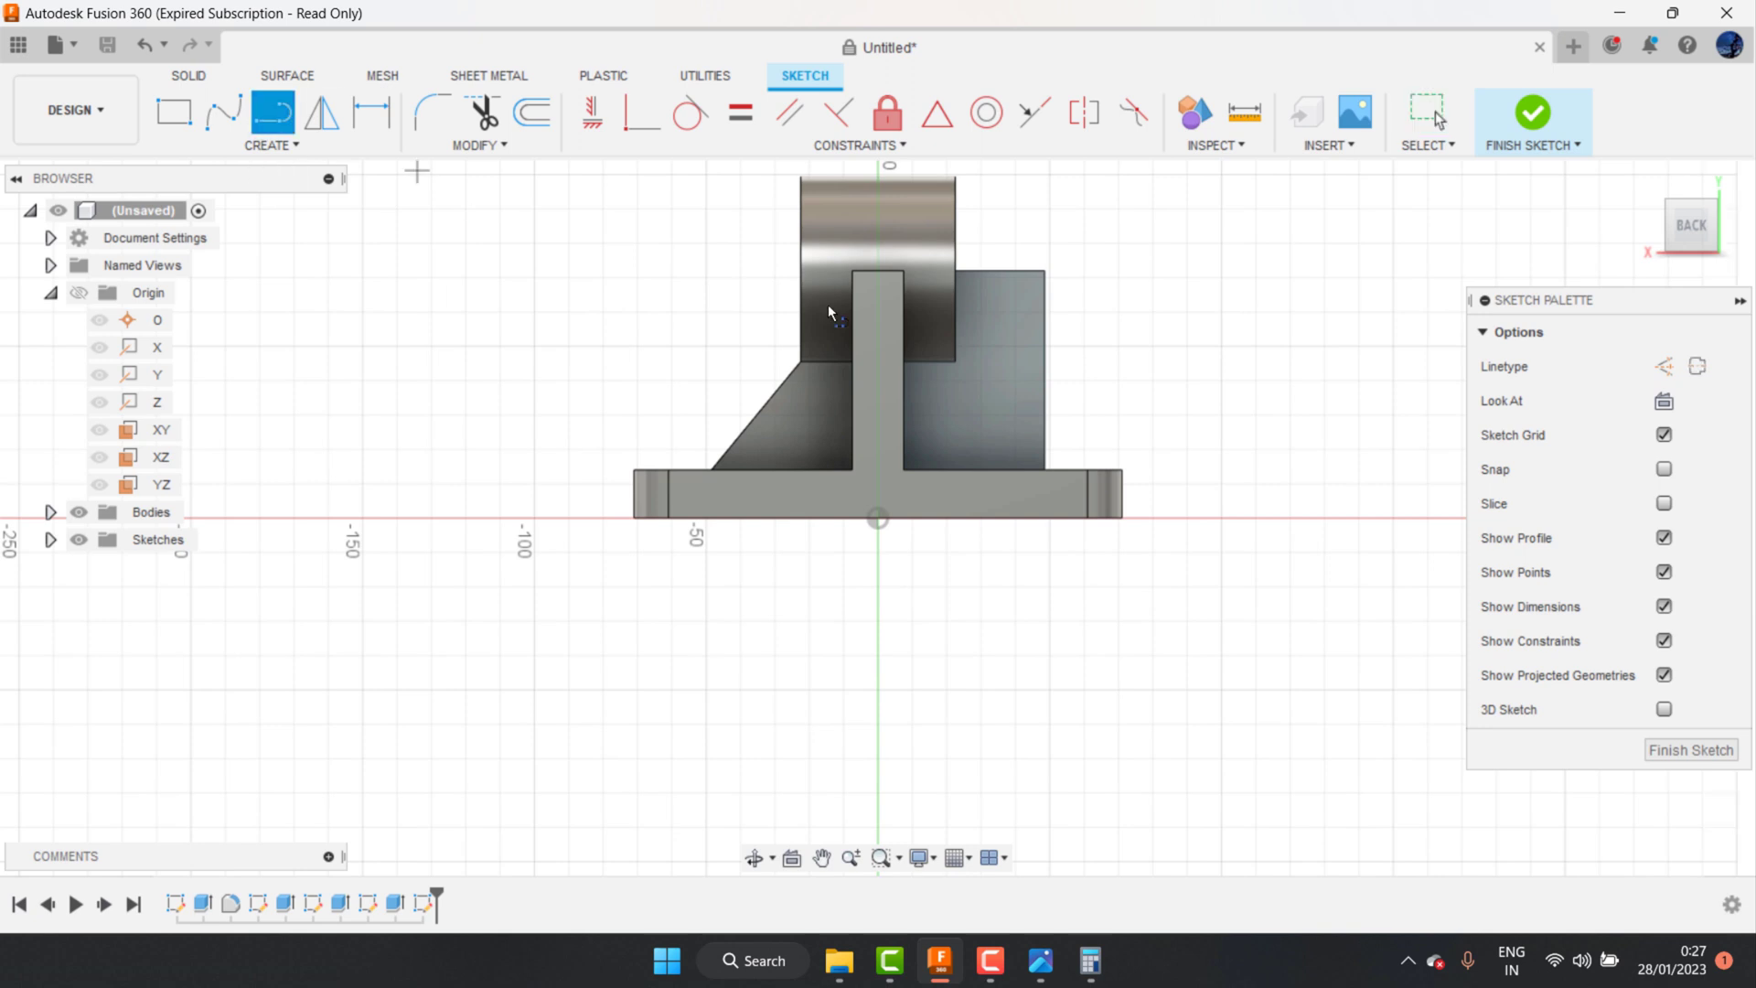
pyautogui.scroll(2, 967, 415)
pyautogui.click(950, 380)
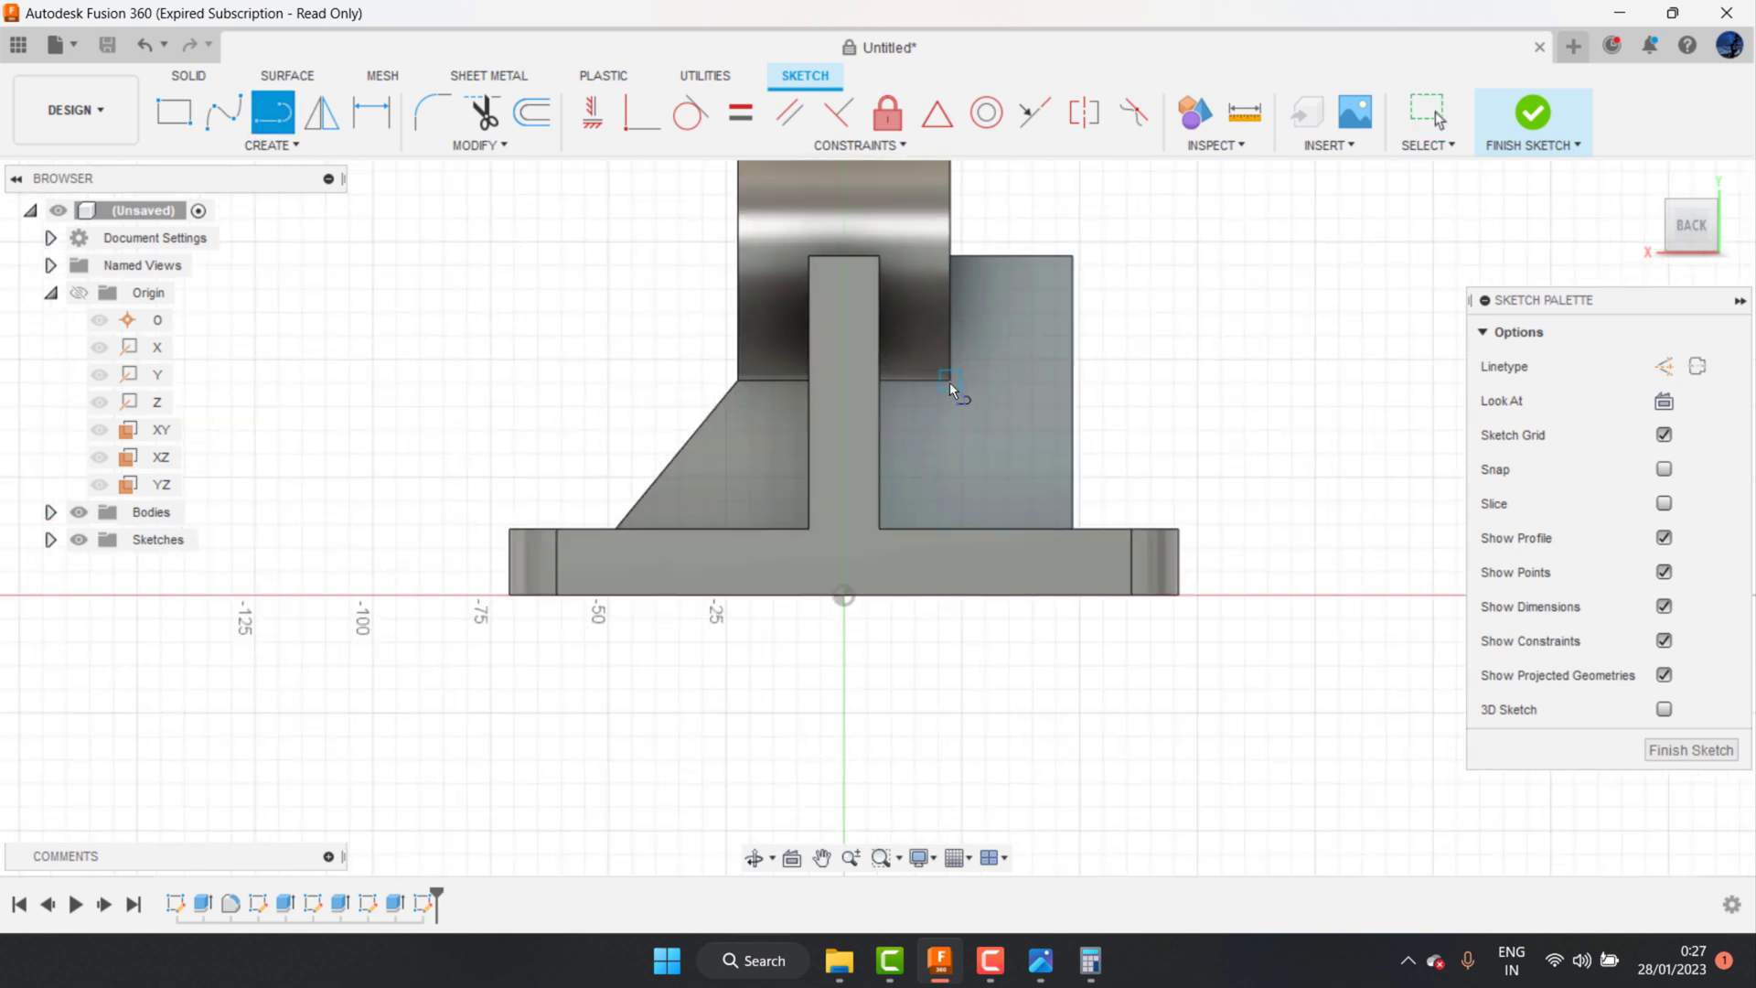
pyautogui.click(1072, 528)
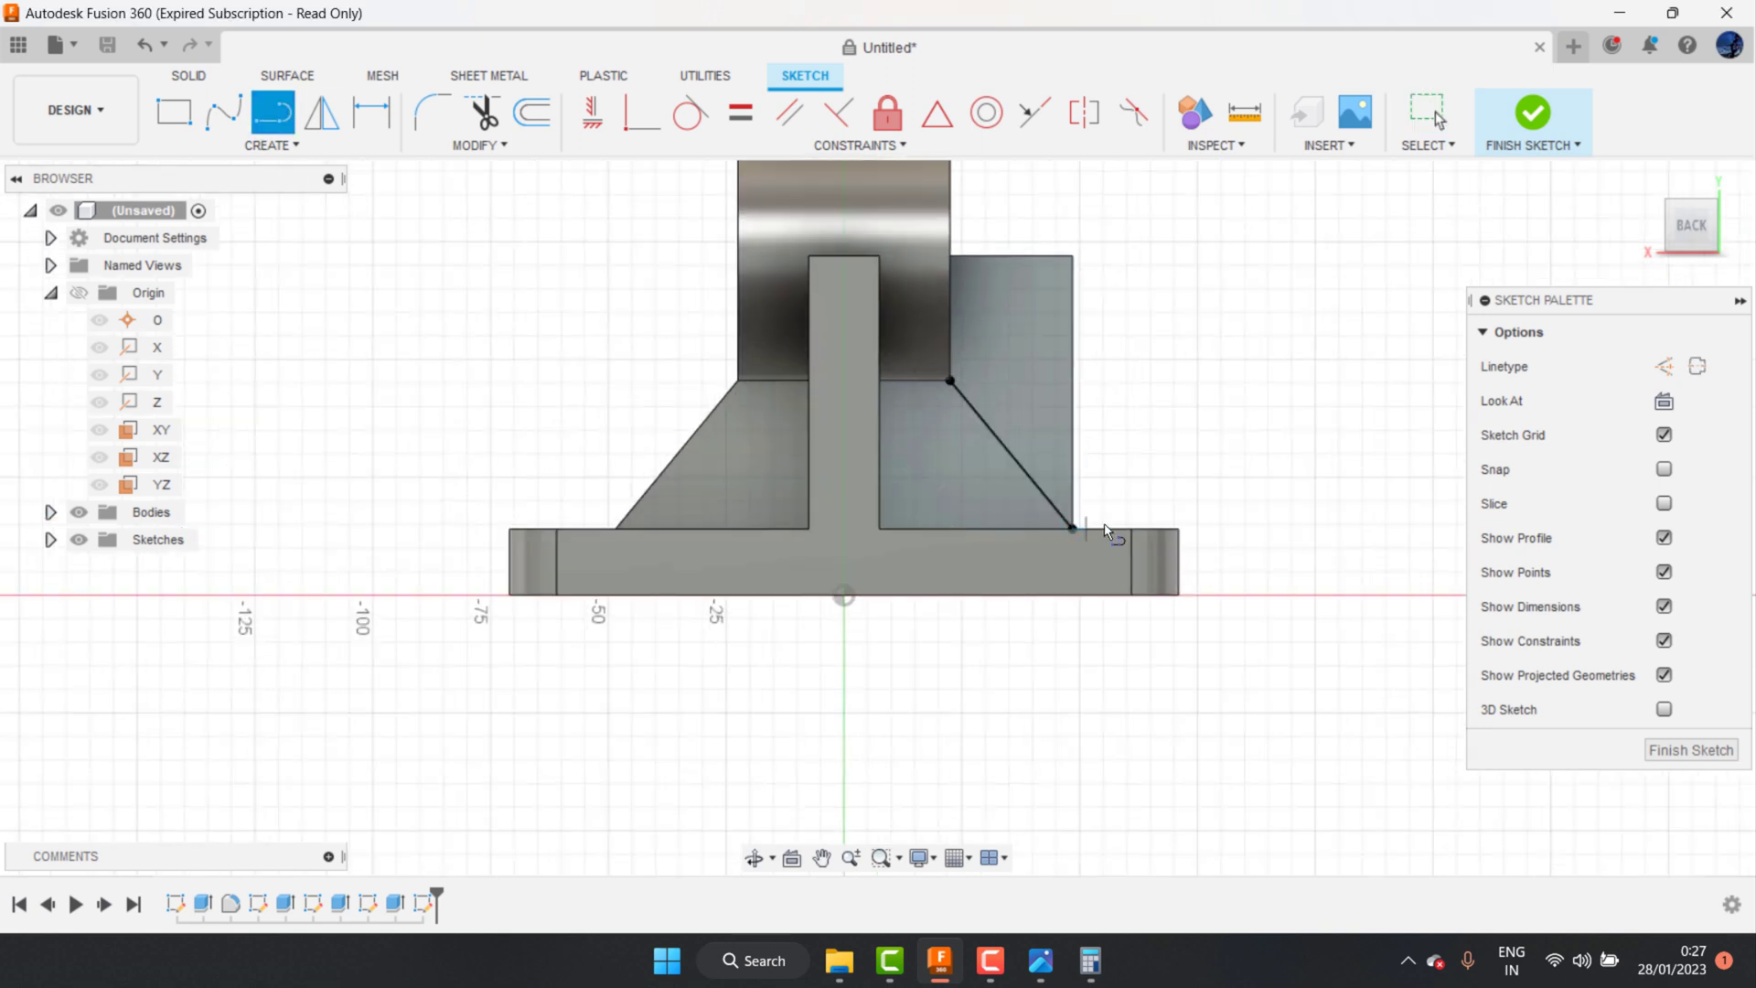
pyautogui.click(1517, 125)
# Step: Extrude-cut the triangular wedge -70 mm through the block to form the sloped rib
pyautogui.click(224, 114)
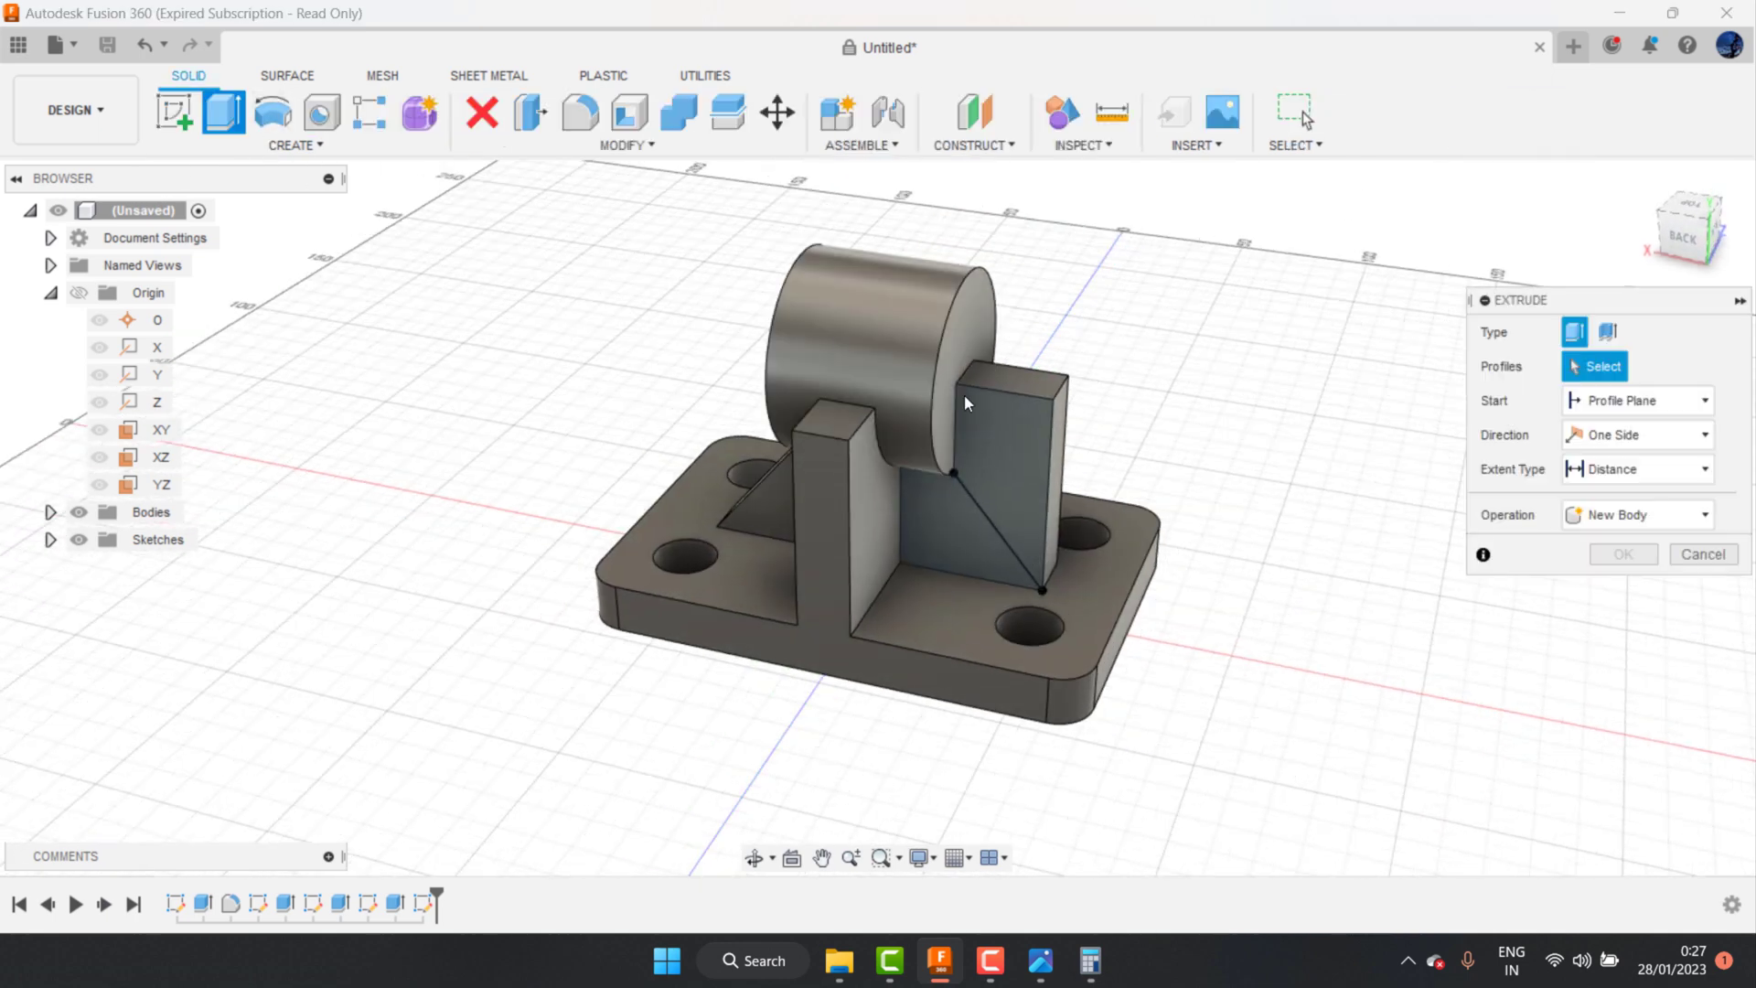
pyautogui.click(995, 430)
pyautogui.click(1628, 583)
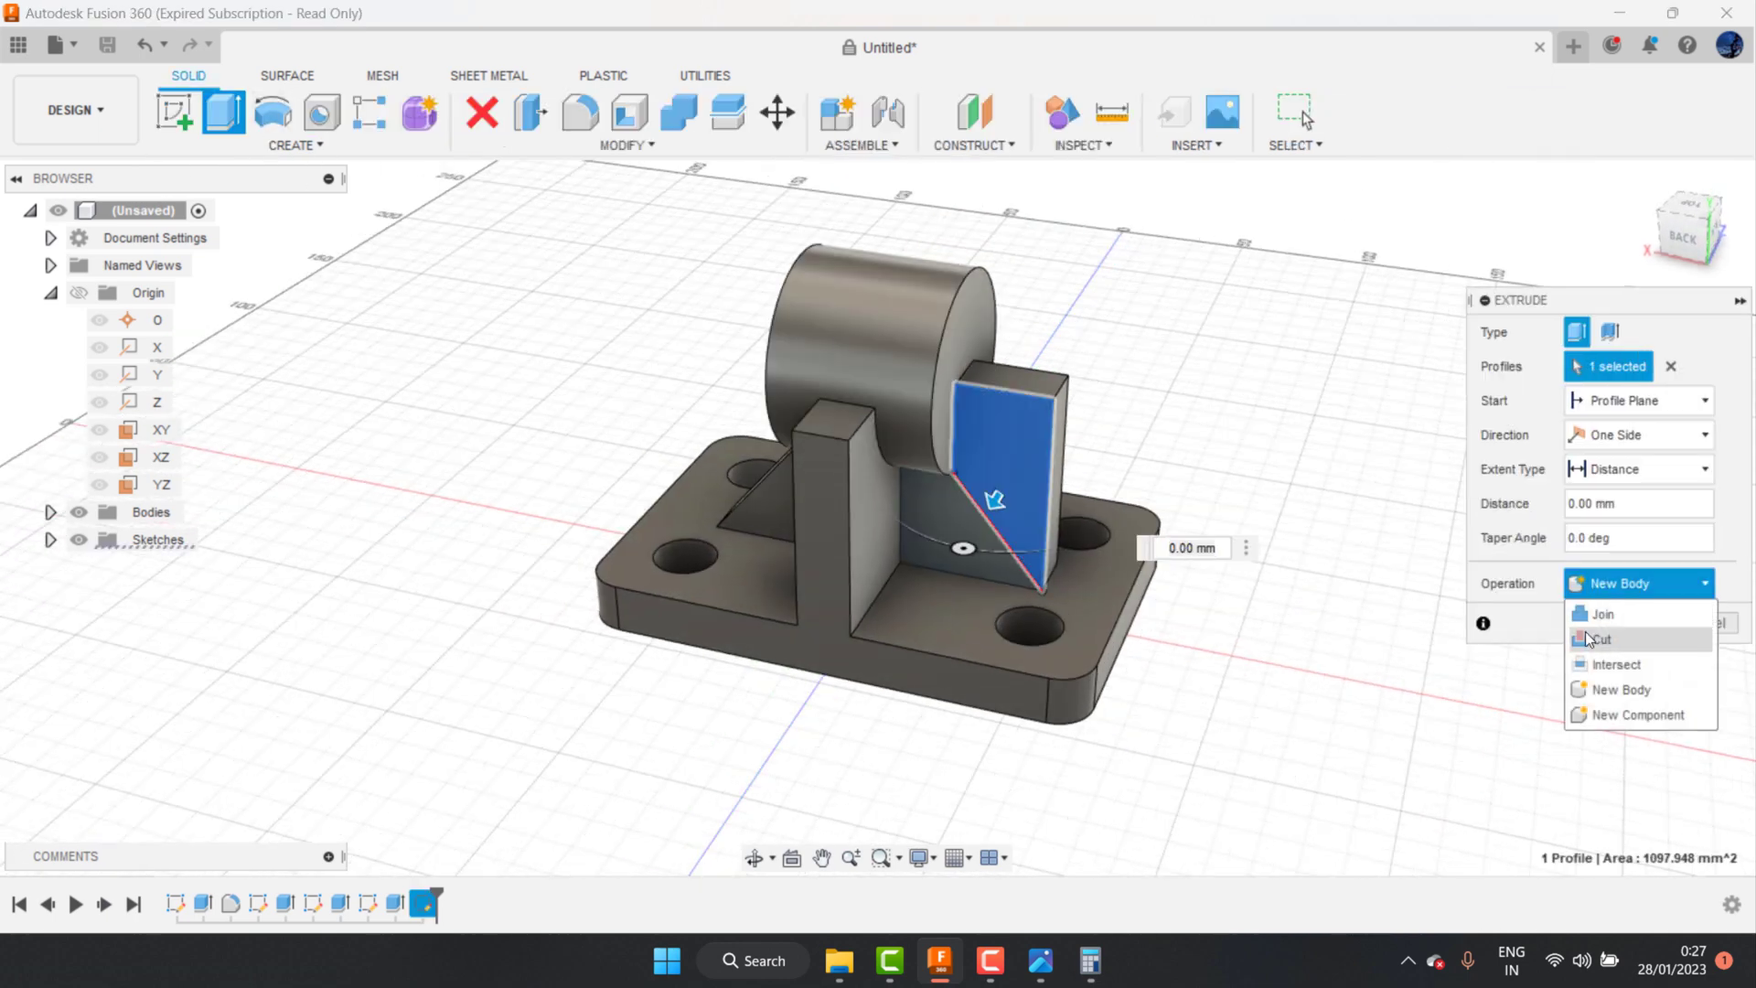
pyautogui.click(1591, 638)
pyautogui.moveTo(995, 500); pyautogui.dragTo(1122, 440)
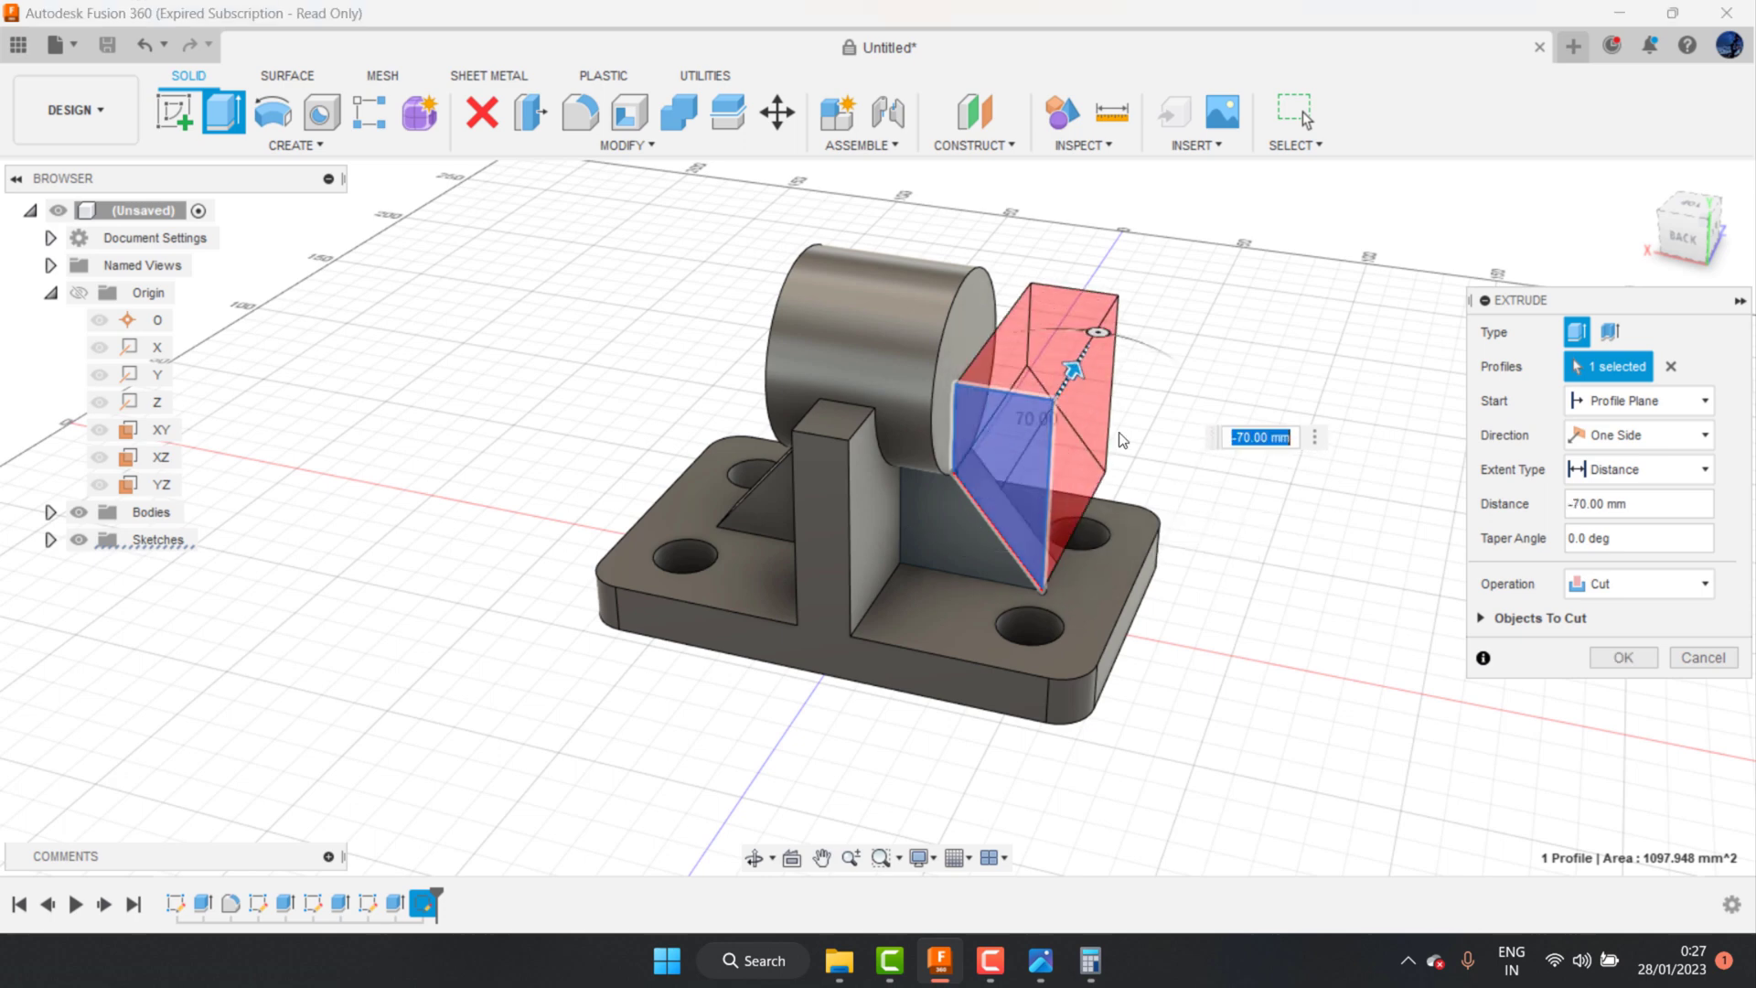
pyautogui.click(1620, 658)
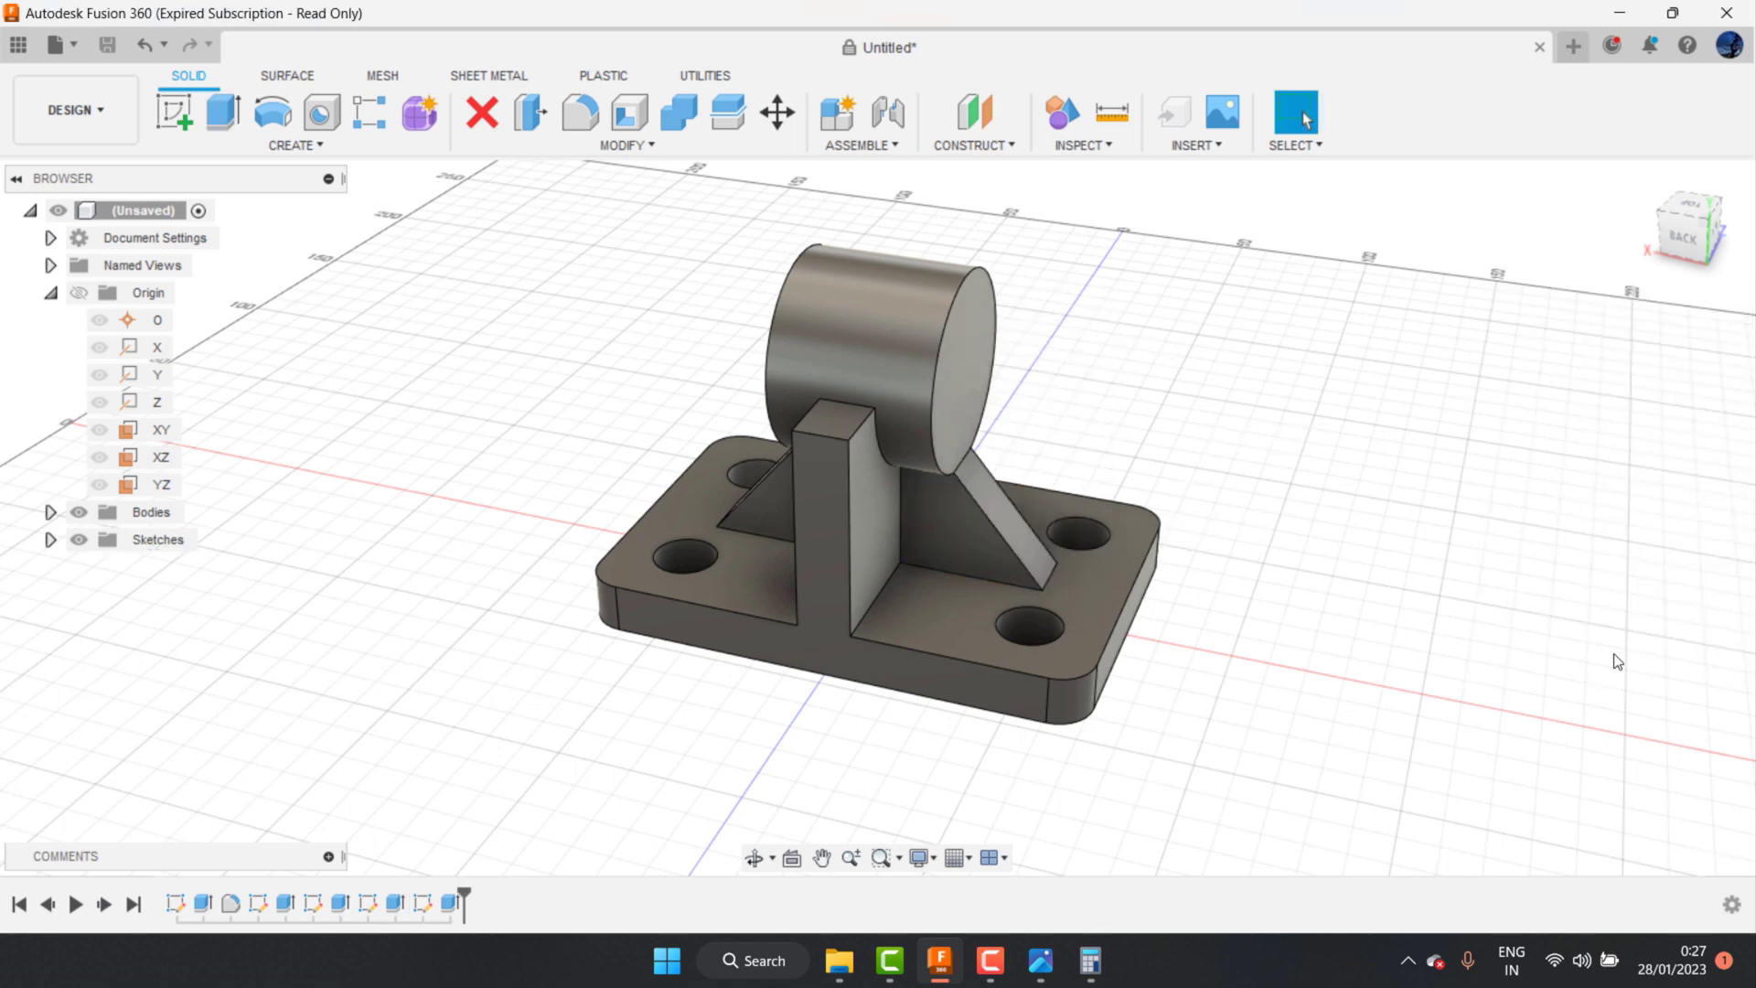
pyautogui.click(864, 475)
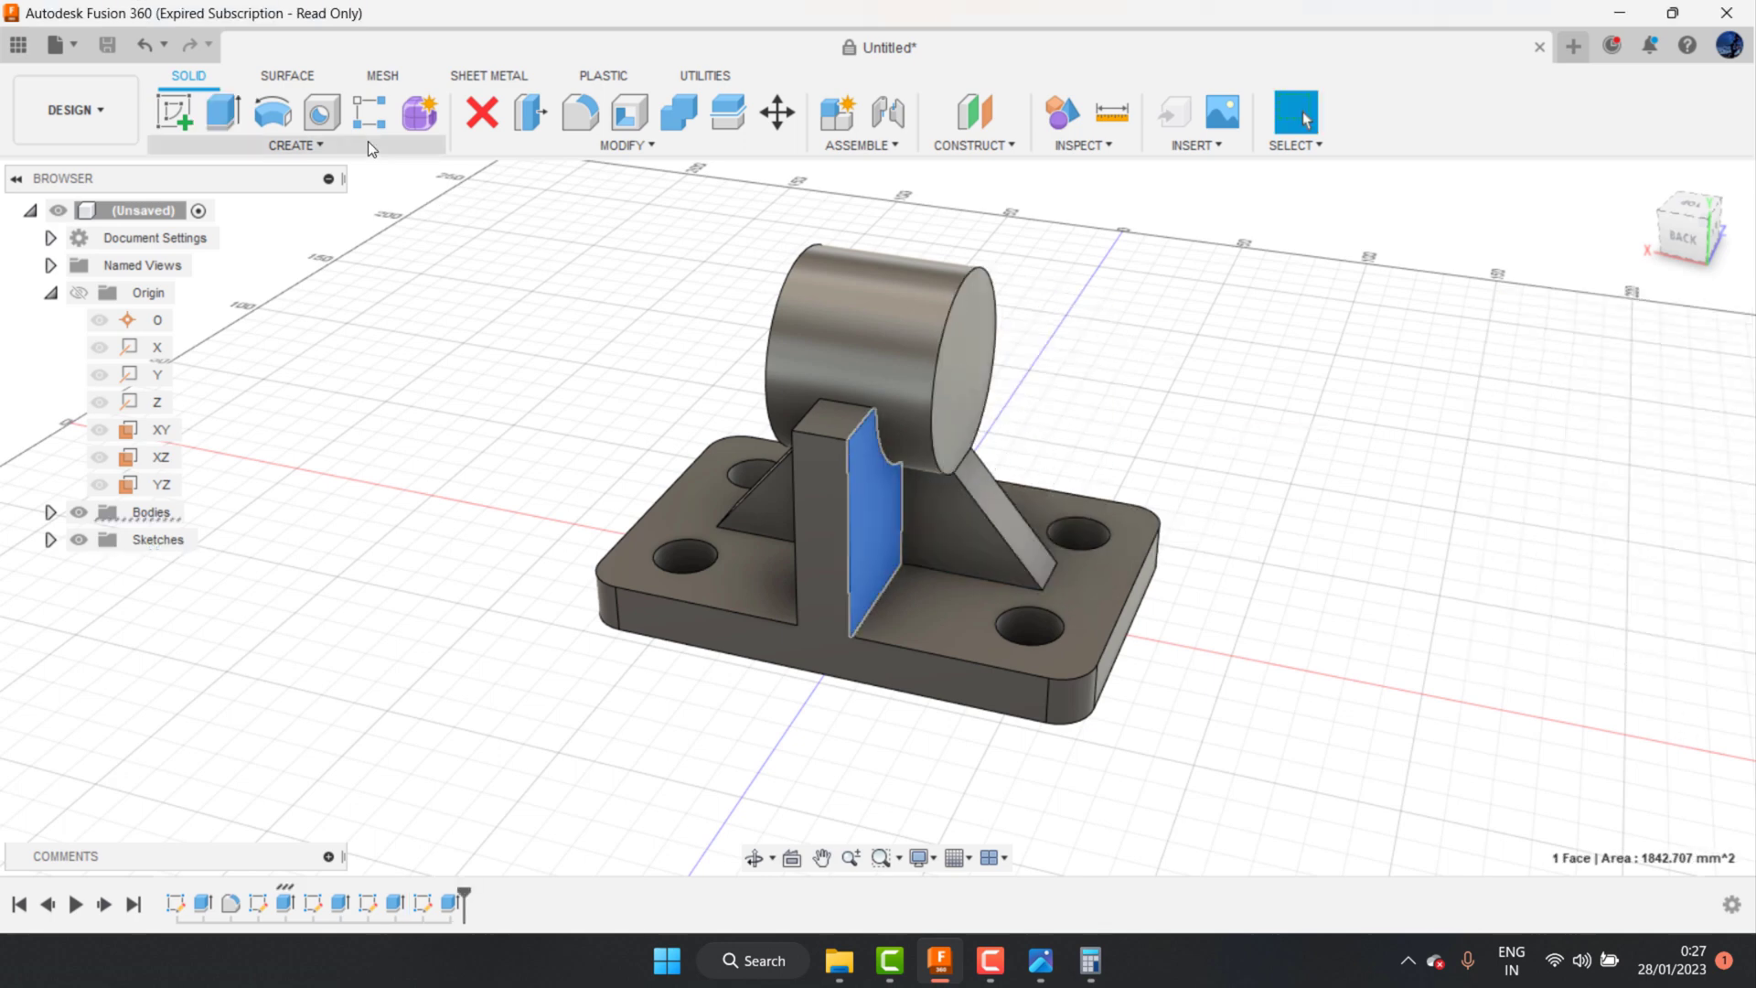
# Step: Start a sketch on the upright's side face and check the reference drawing
pyautogui.click(184, 112)
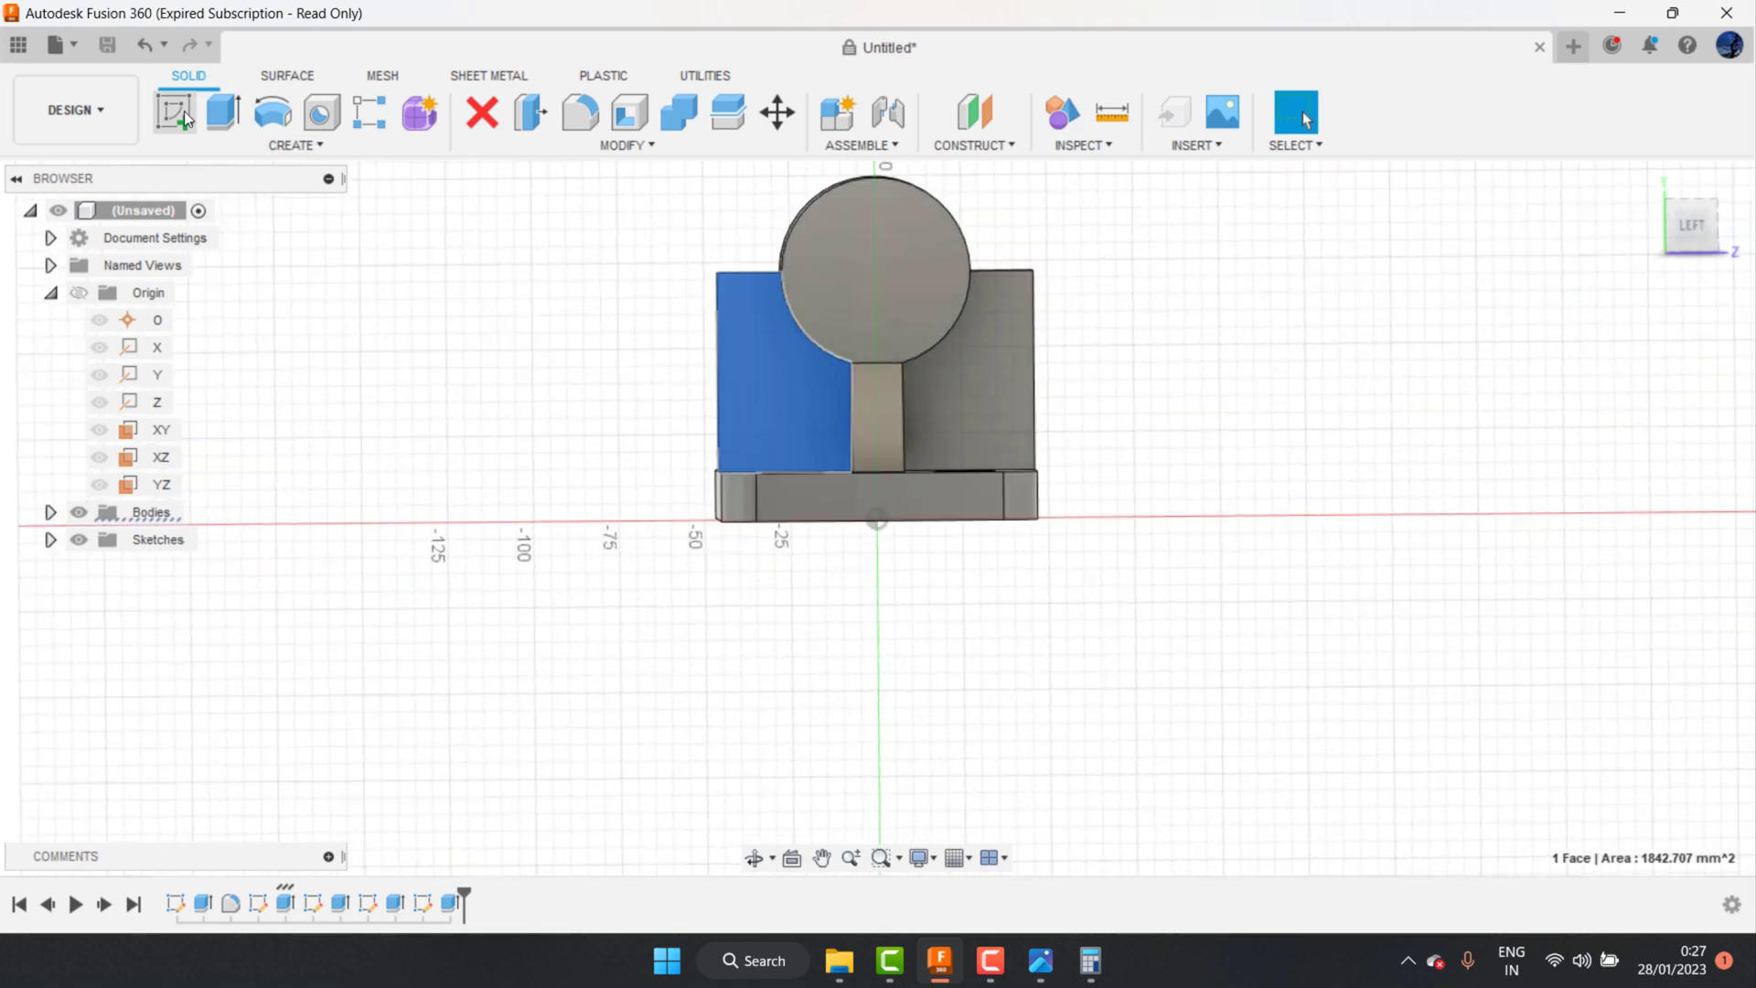
pyautogui.scroll(1, 721, 306)
pyautogui.scroll(1, 729, 326)
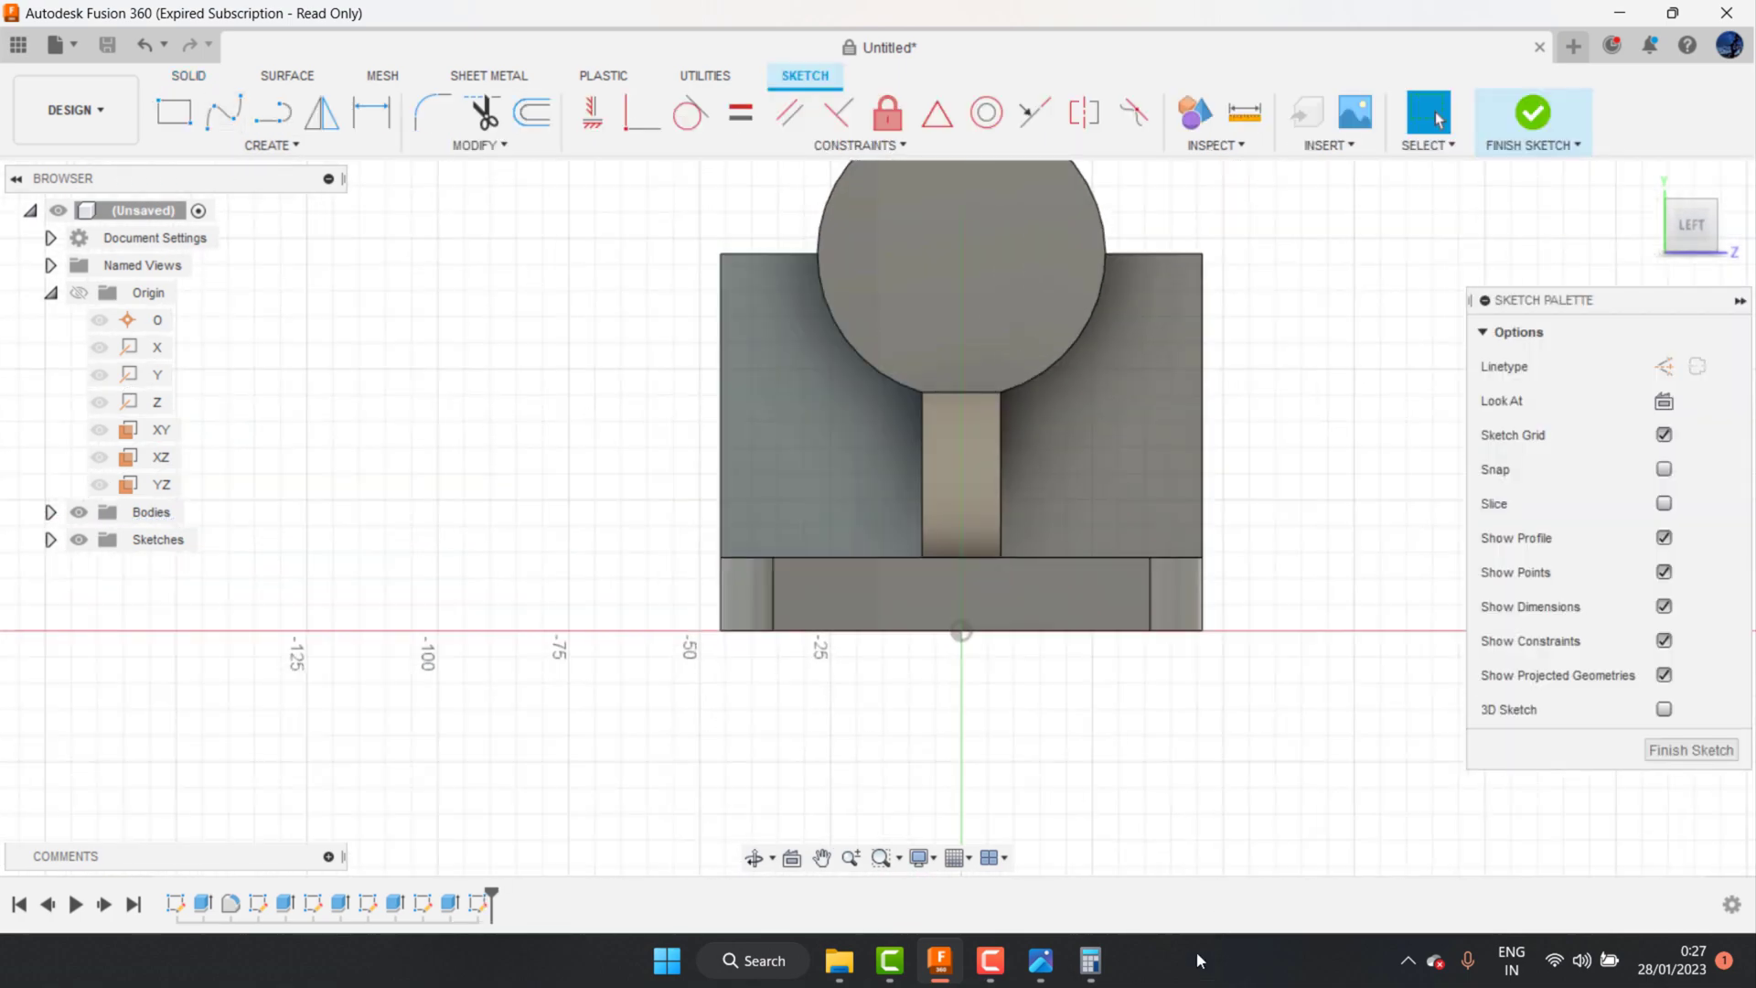
pyautogui.click(1040, 962)
pyautogui.scroll(1, 1479, 468)
pyautogui.scroll(1, 1479, 468)
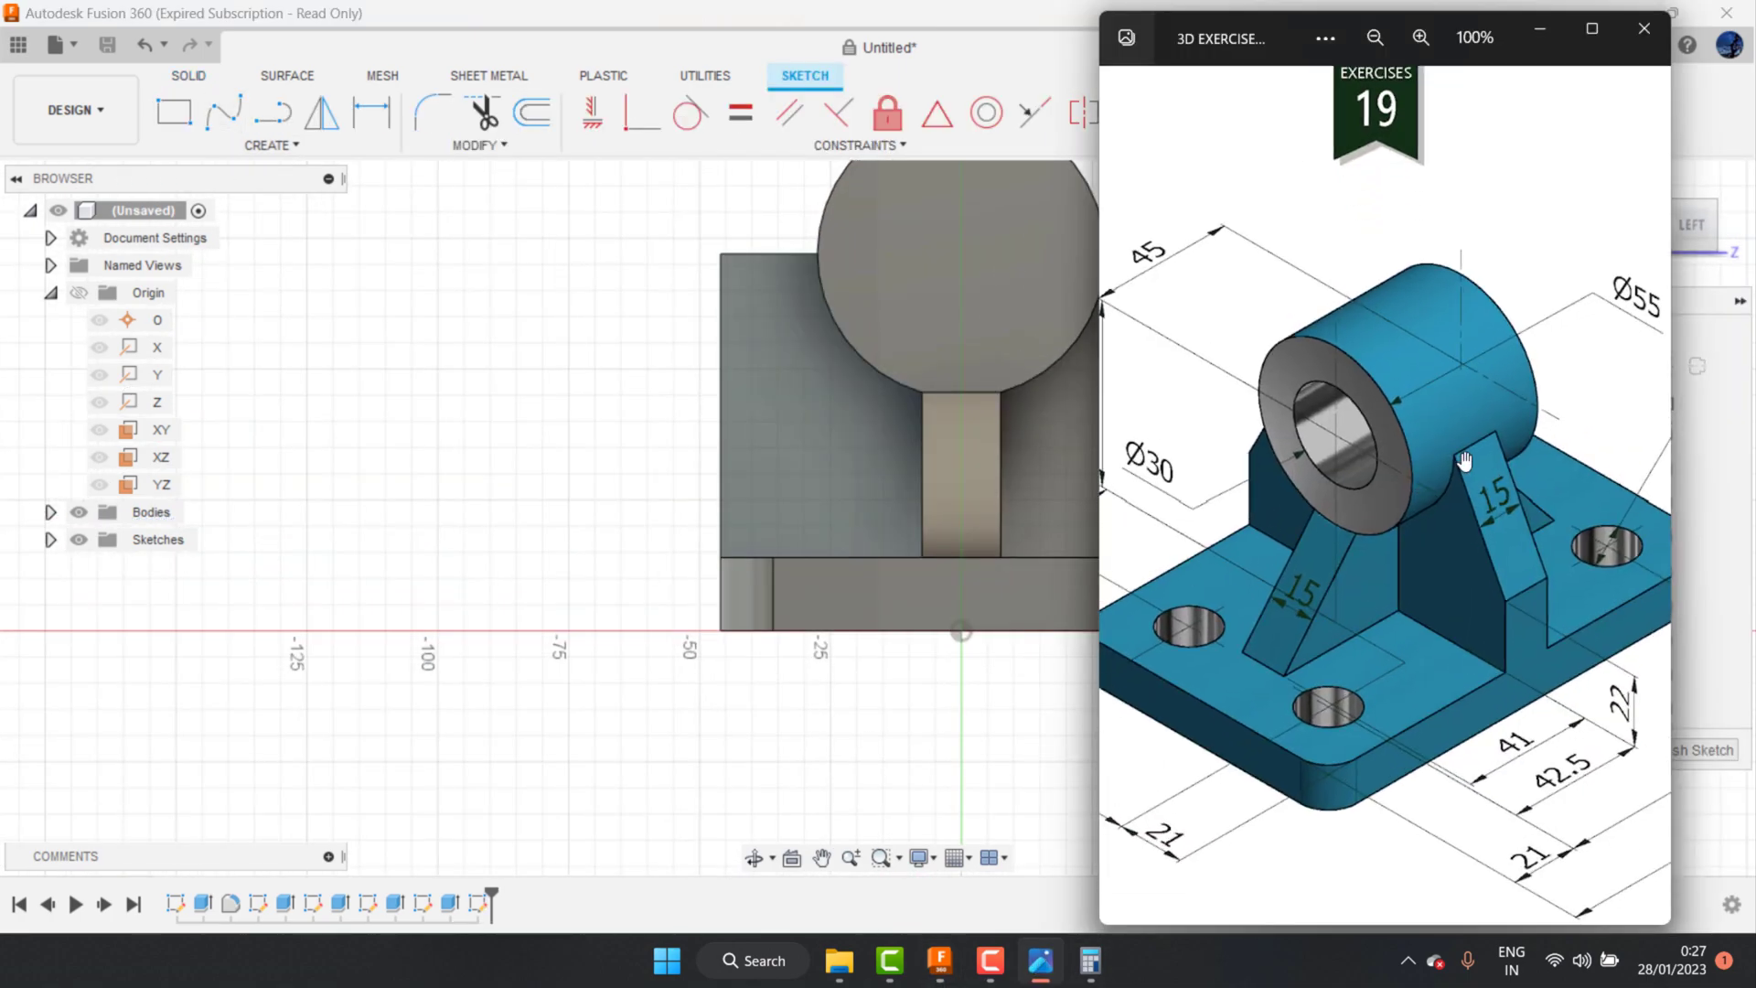
pyautogui.scroll(2, 1480, 468)
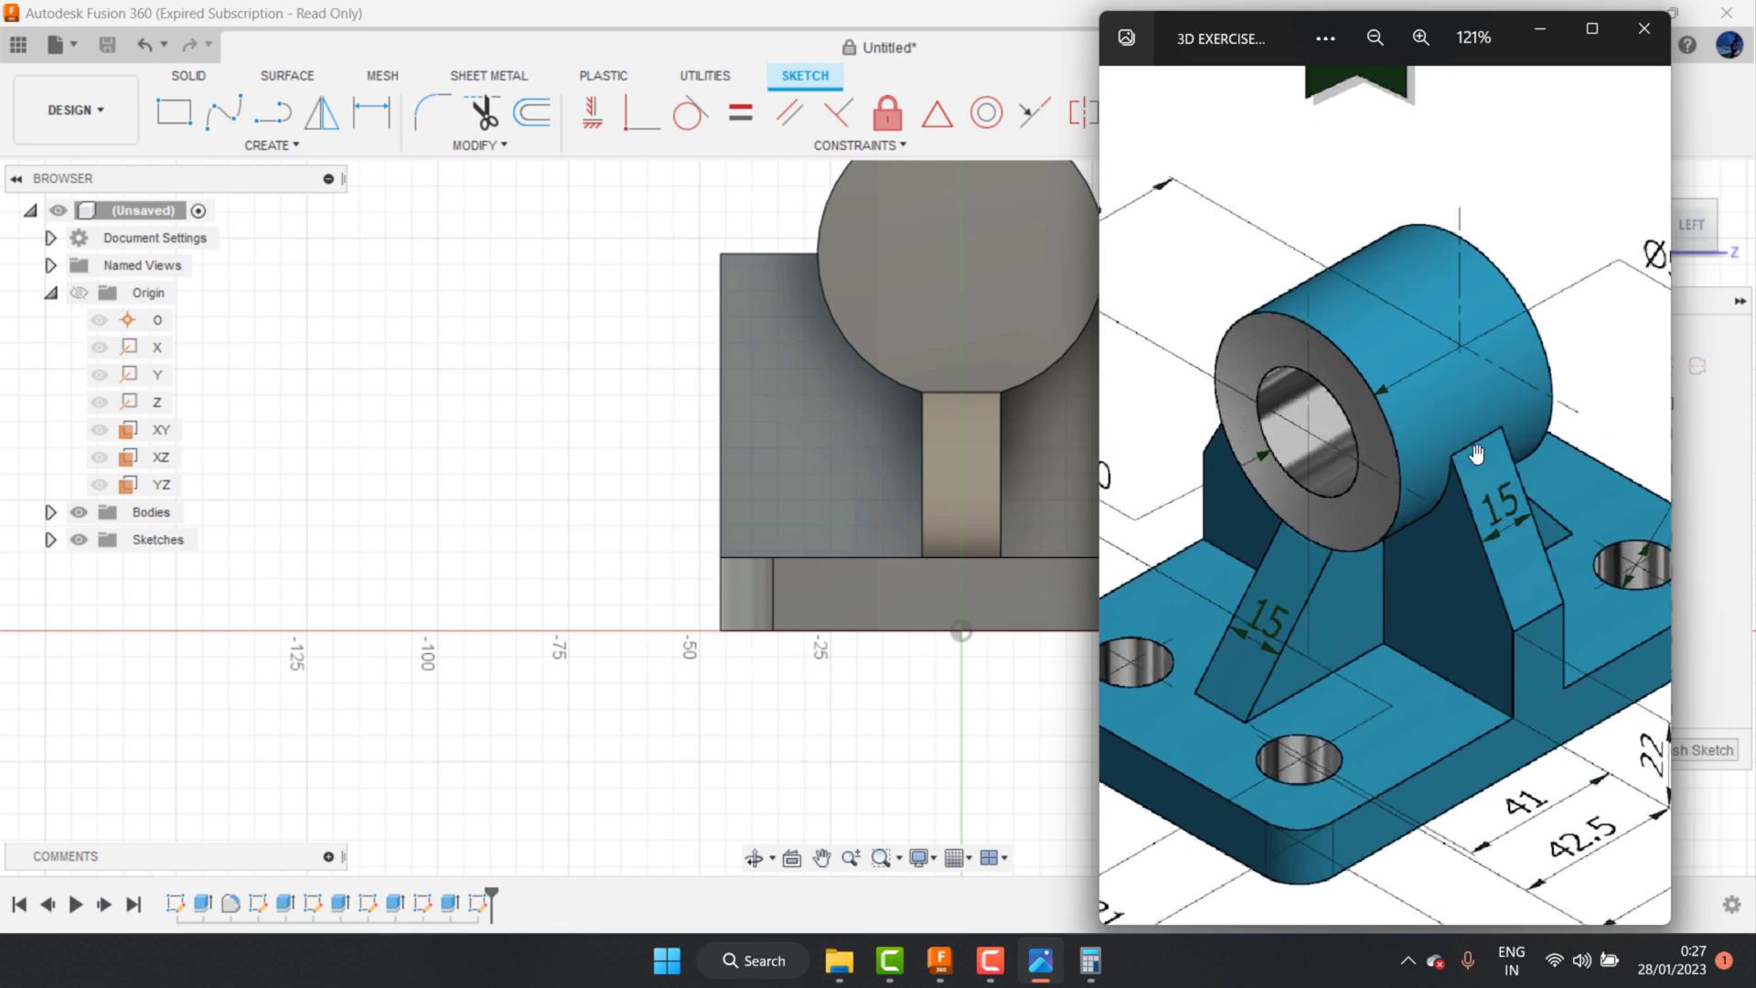
# Step: Orbit to an angled 3D view and shift the reference image to show the ribs
pyautogui.click(757, 855)
pyautogui.moveTo(903, 474); pyautogui.dragTo(927, 485)
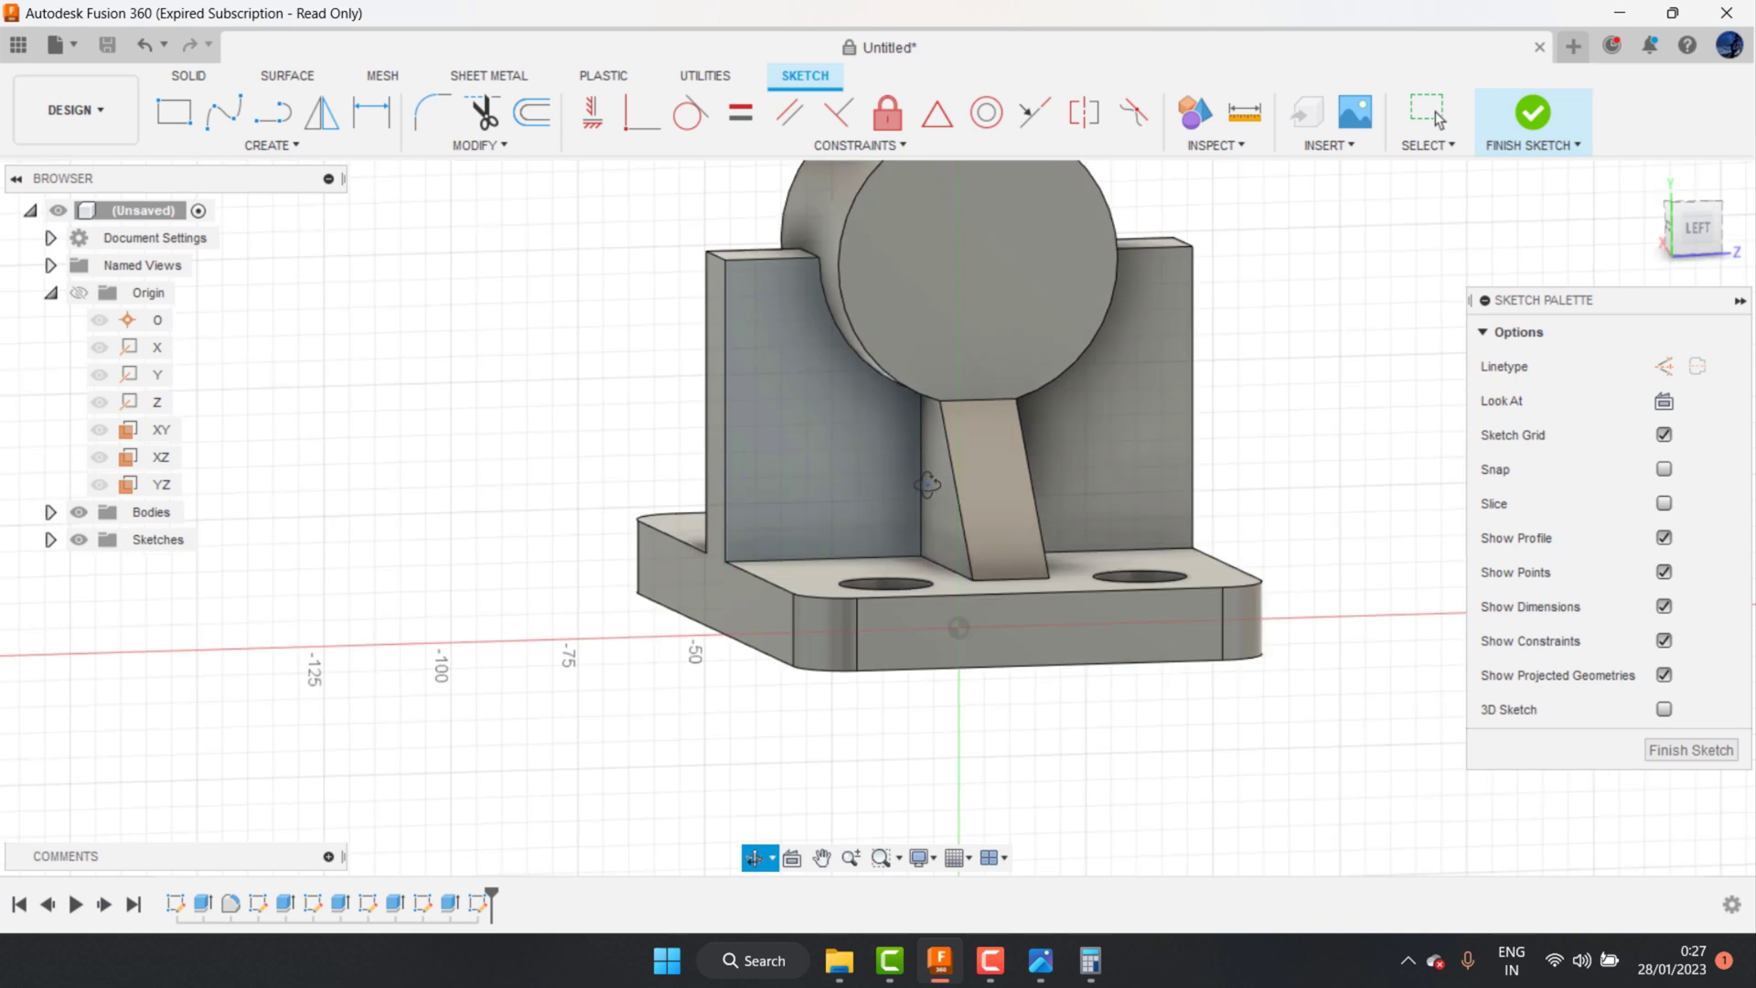
pyautogui.rightClick(927, 484)
pyautogui.click(1031, 361)
pyautogui.click(1043, 960)
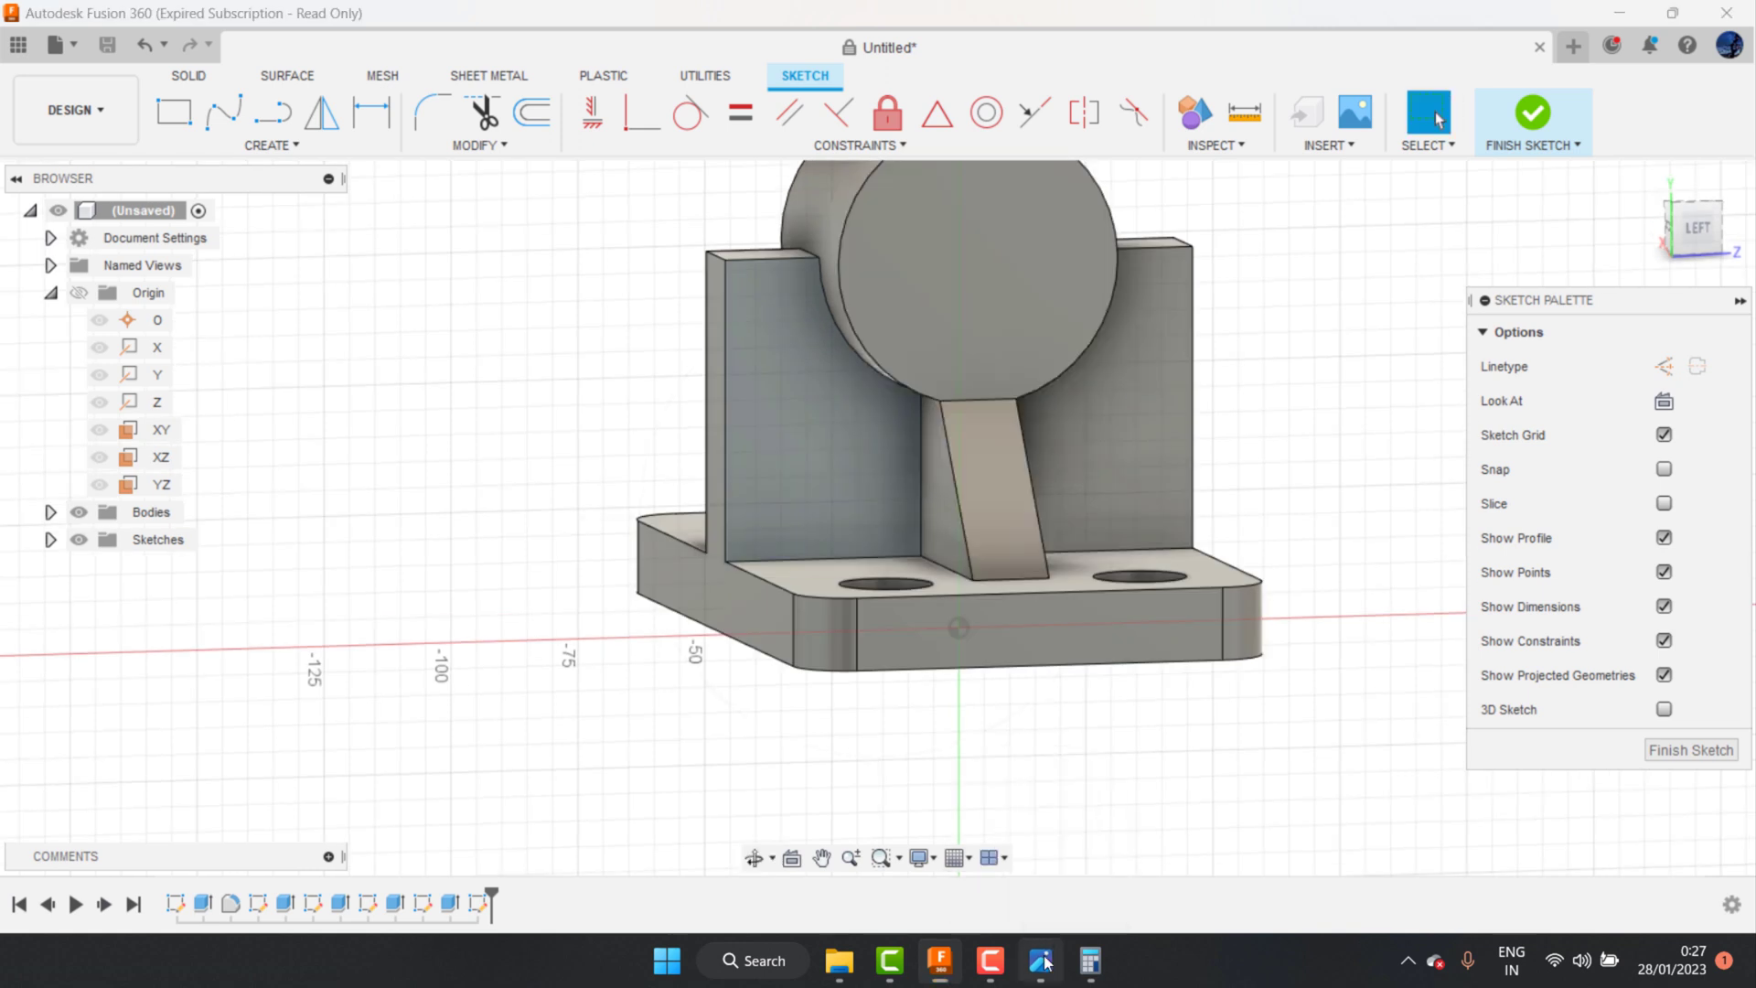
pyautogui.moveTo(1540, 654); pyautogui.dragTo(1461, 639)
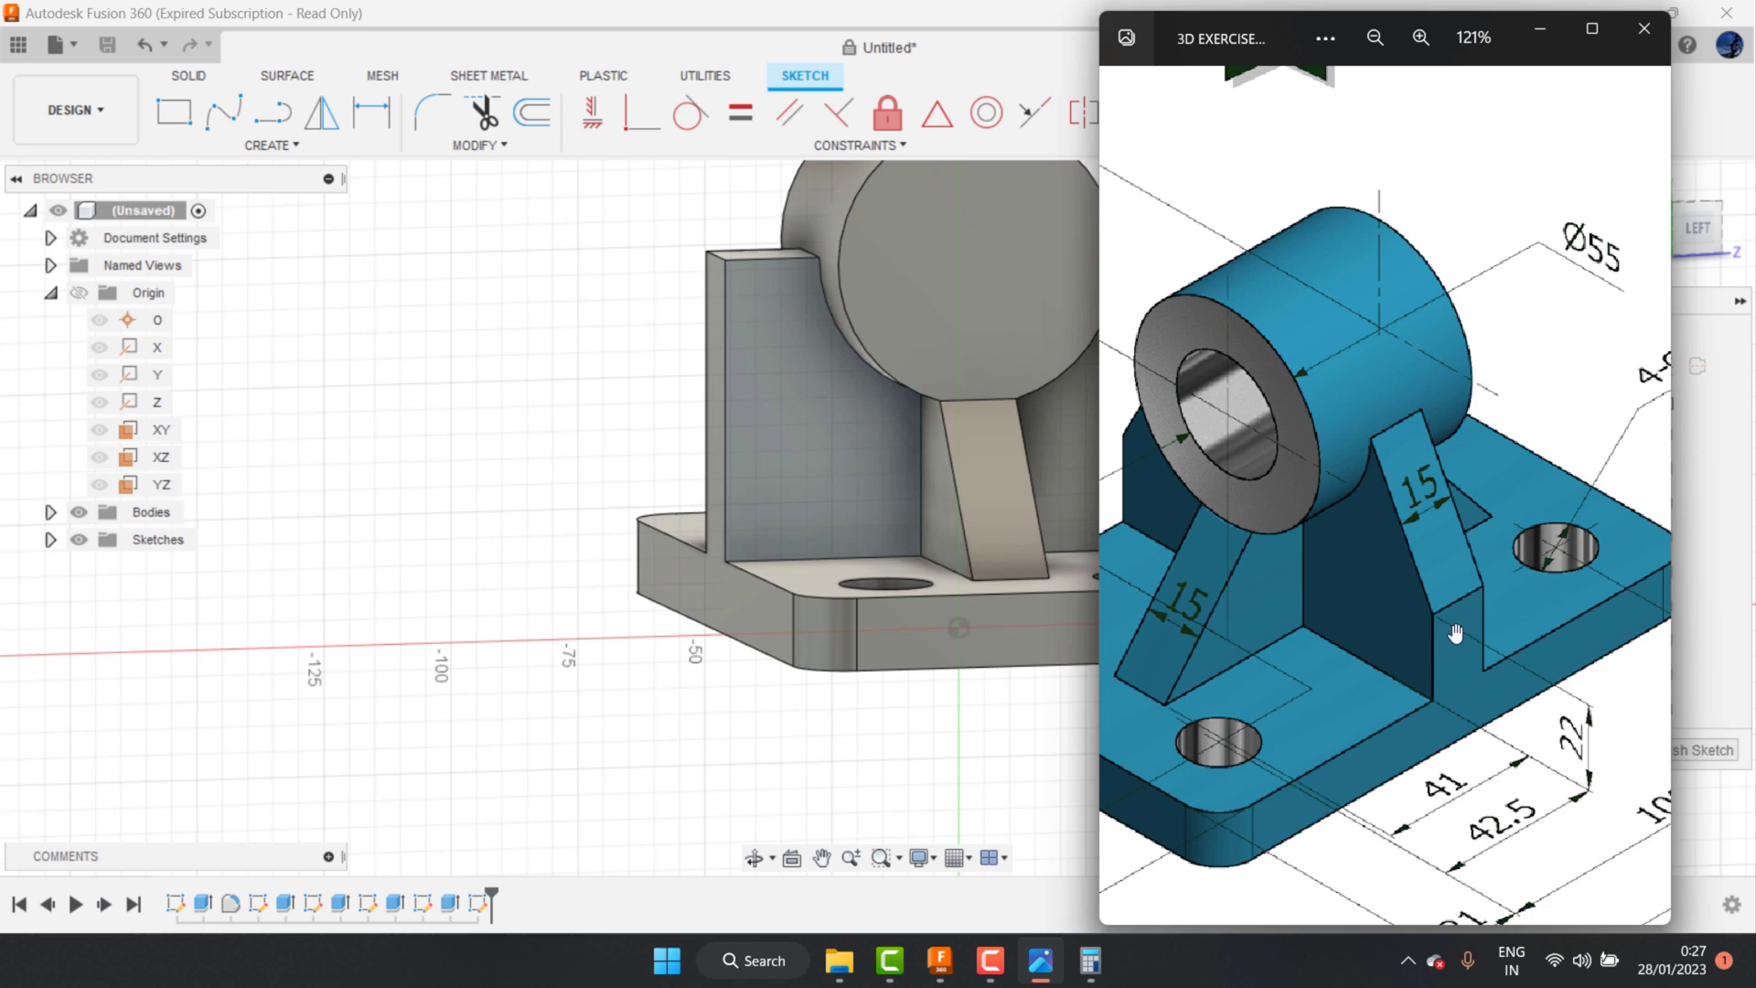
# Step: Draw a slope line from the upright's top corner partway down its outer edge
pyautogui.click(291, 116)
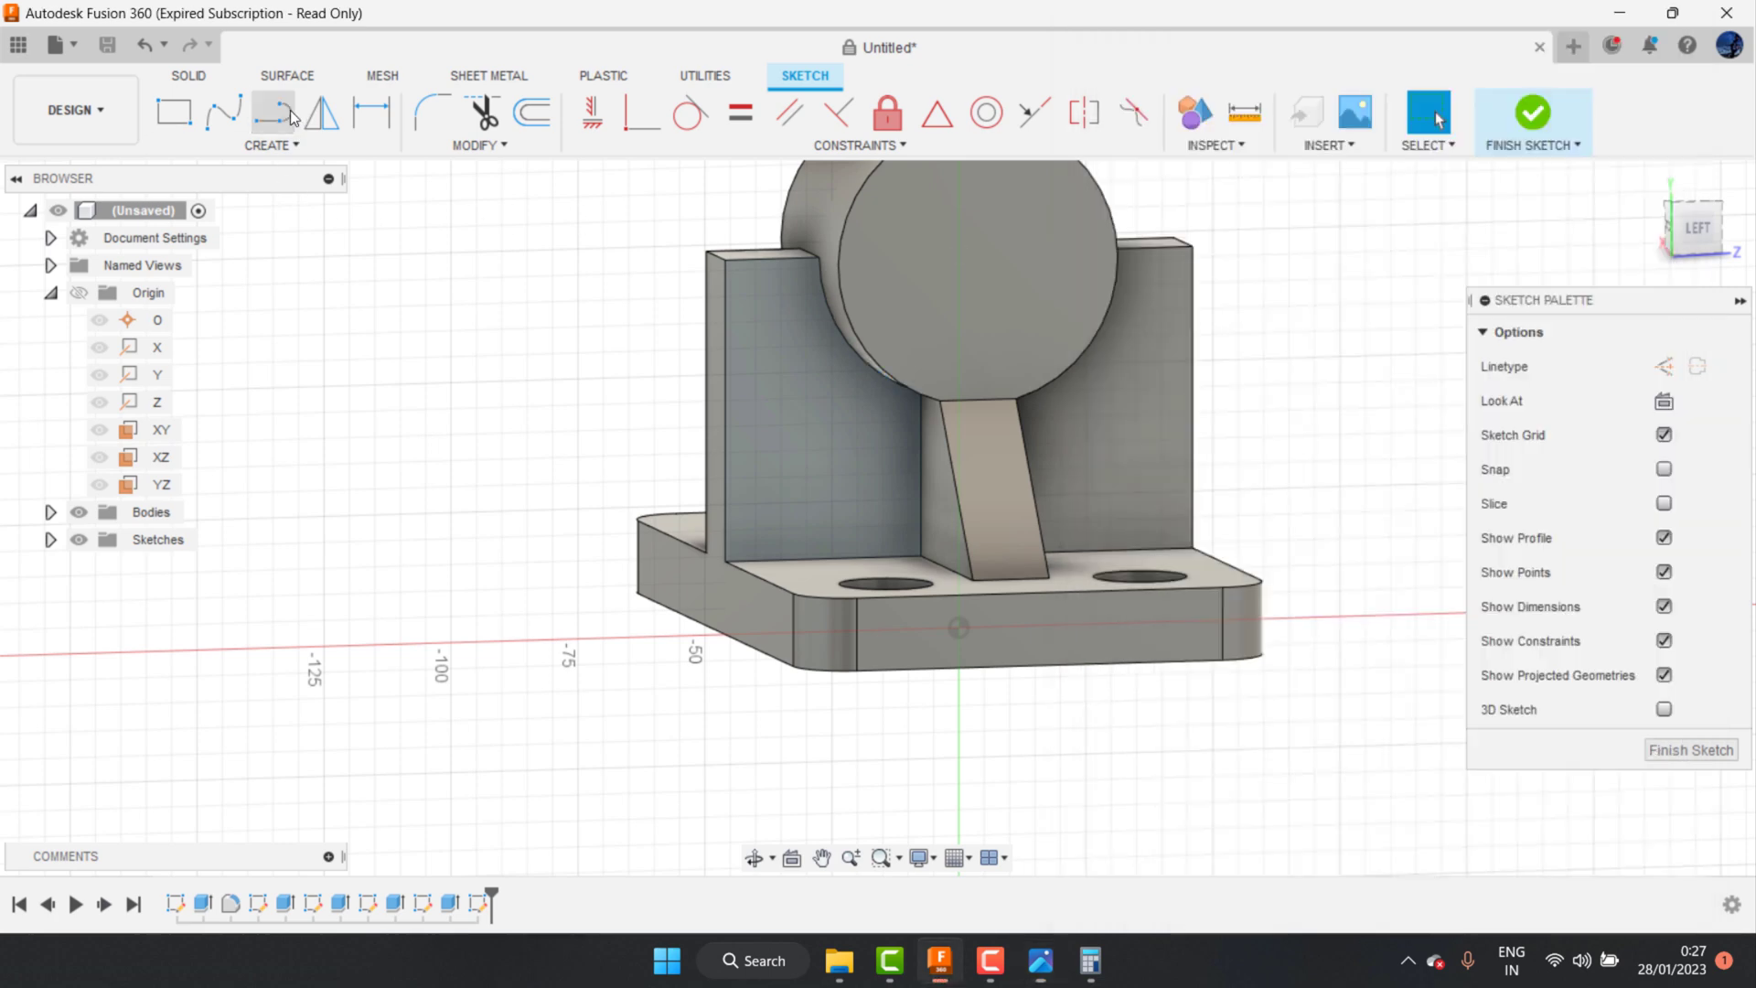
pyautogui.click(819, 258)
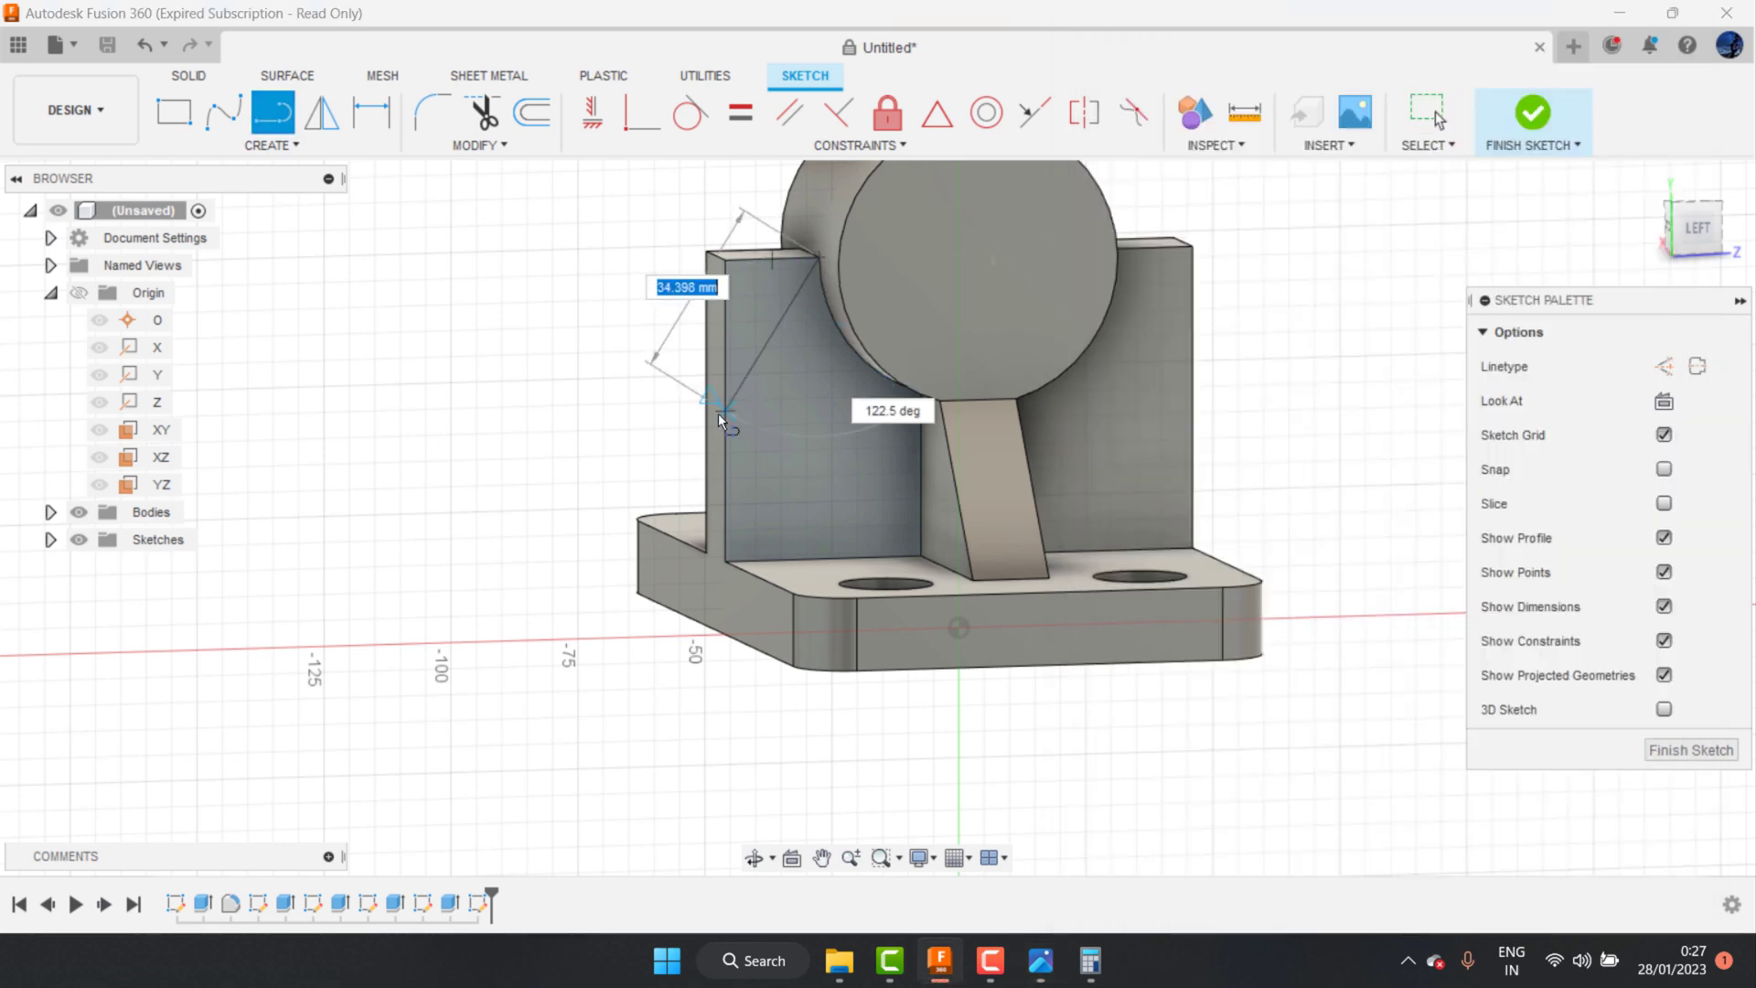
pyautogui.click(726, 449)
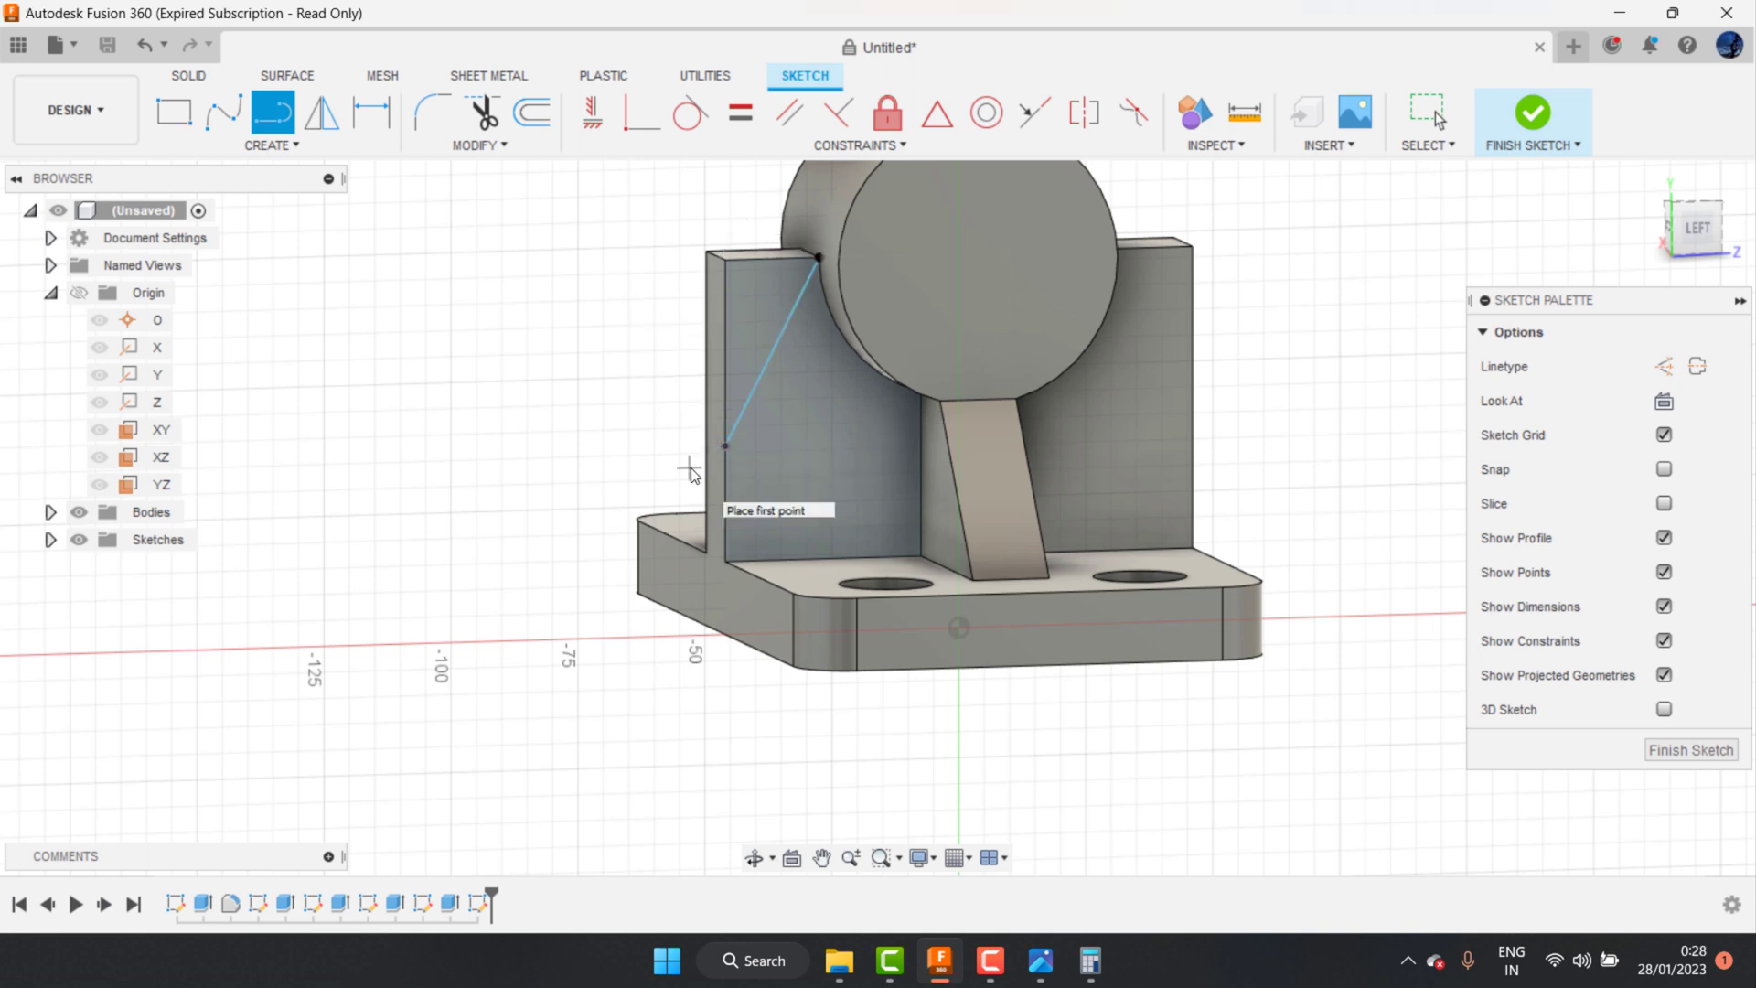
pyautogui.press('Escape')
# Step: Dimension the slope point 22 mm above the base and finish the sketch
pyautogui.click(388, 134)
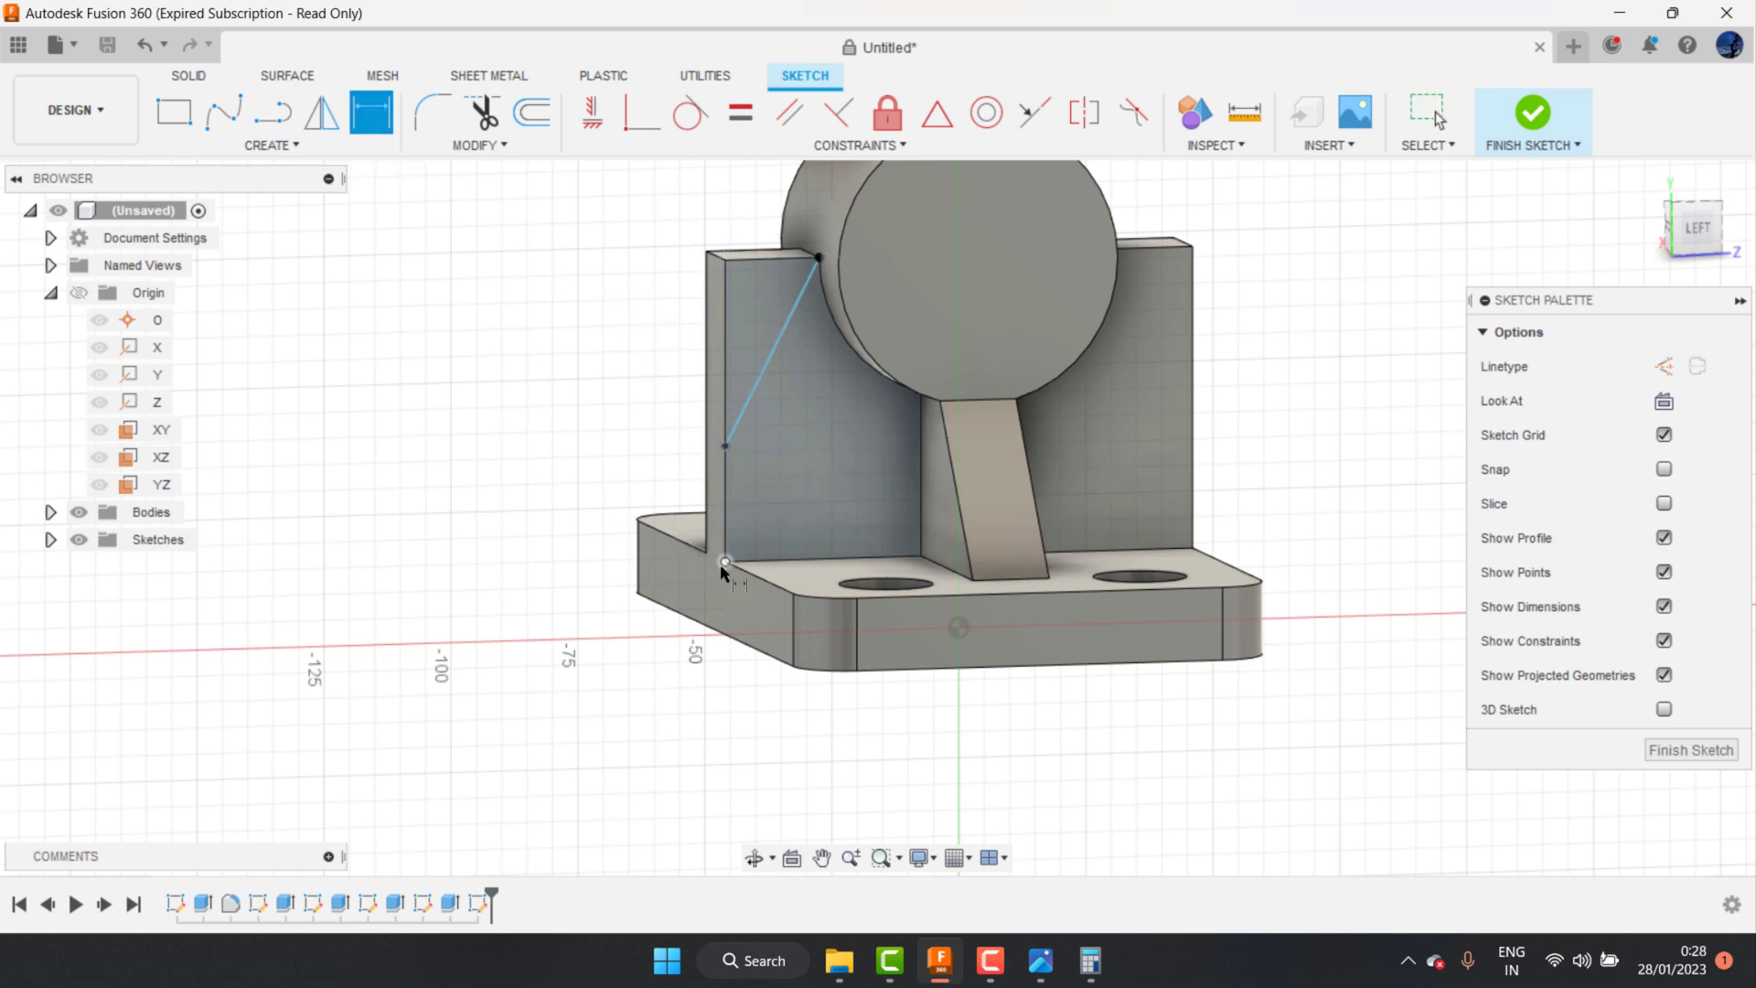
pyautogui.click(722, 464)
pyautogui.click(726, 447)
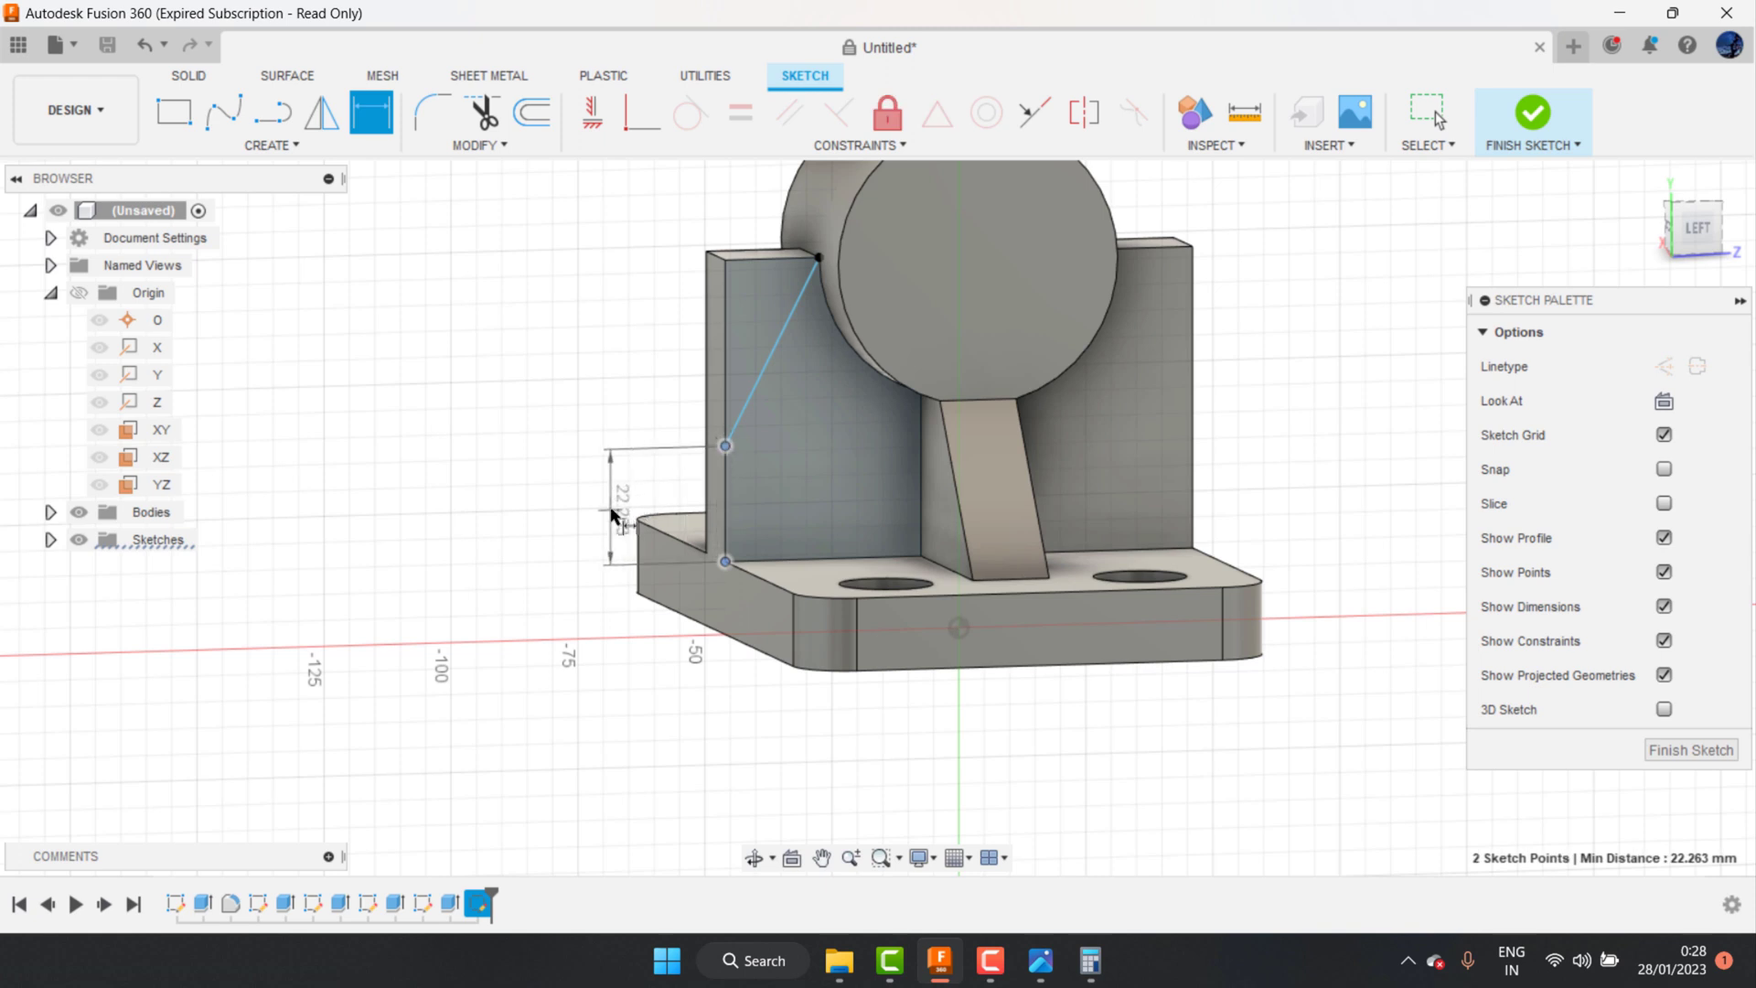
pyautogui.click(608, 508)
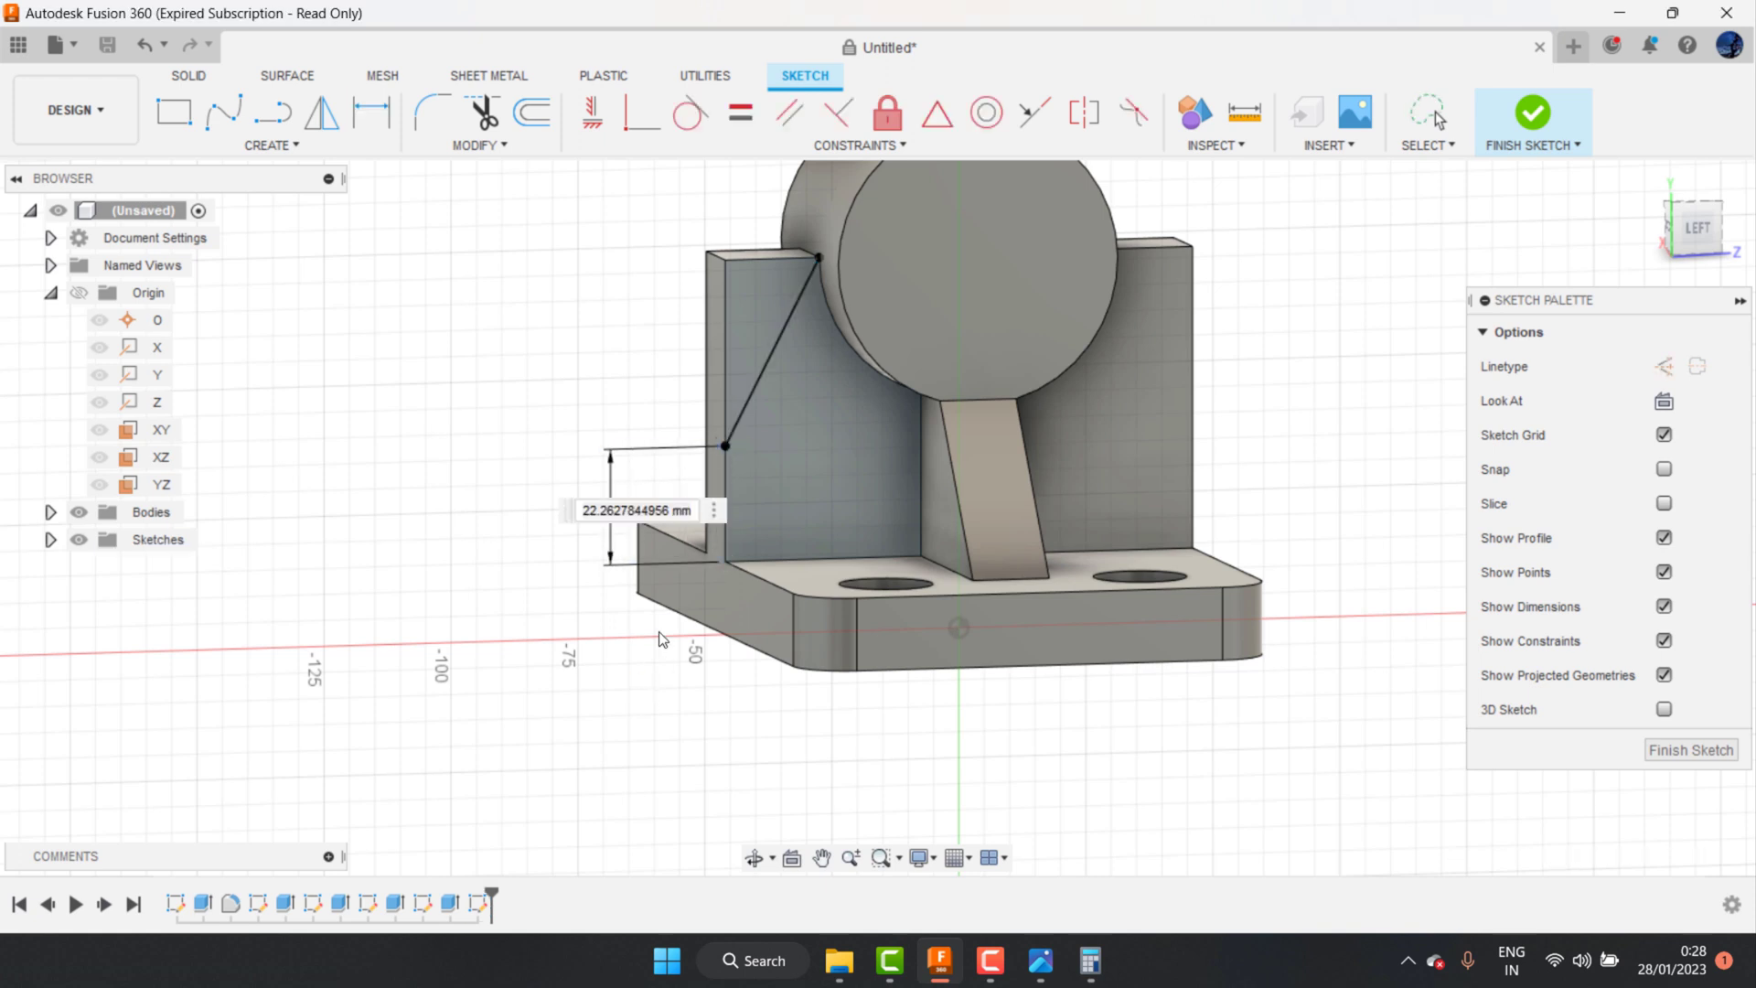
pyautogui.doubleClick(694, 517)
pyautogui.write('22')
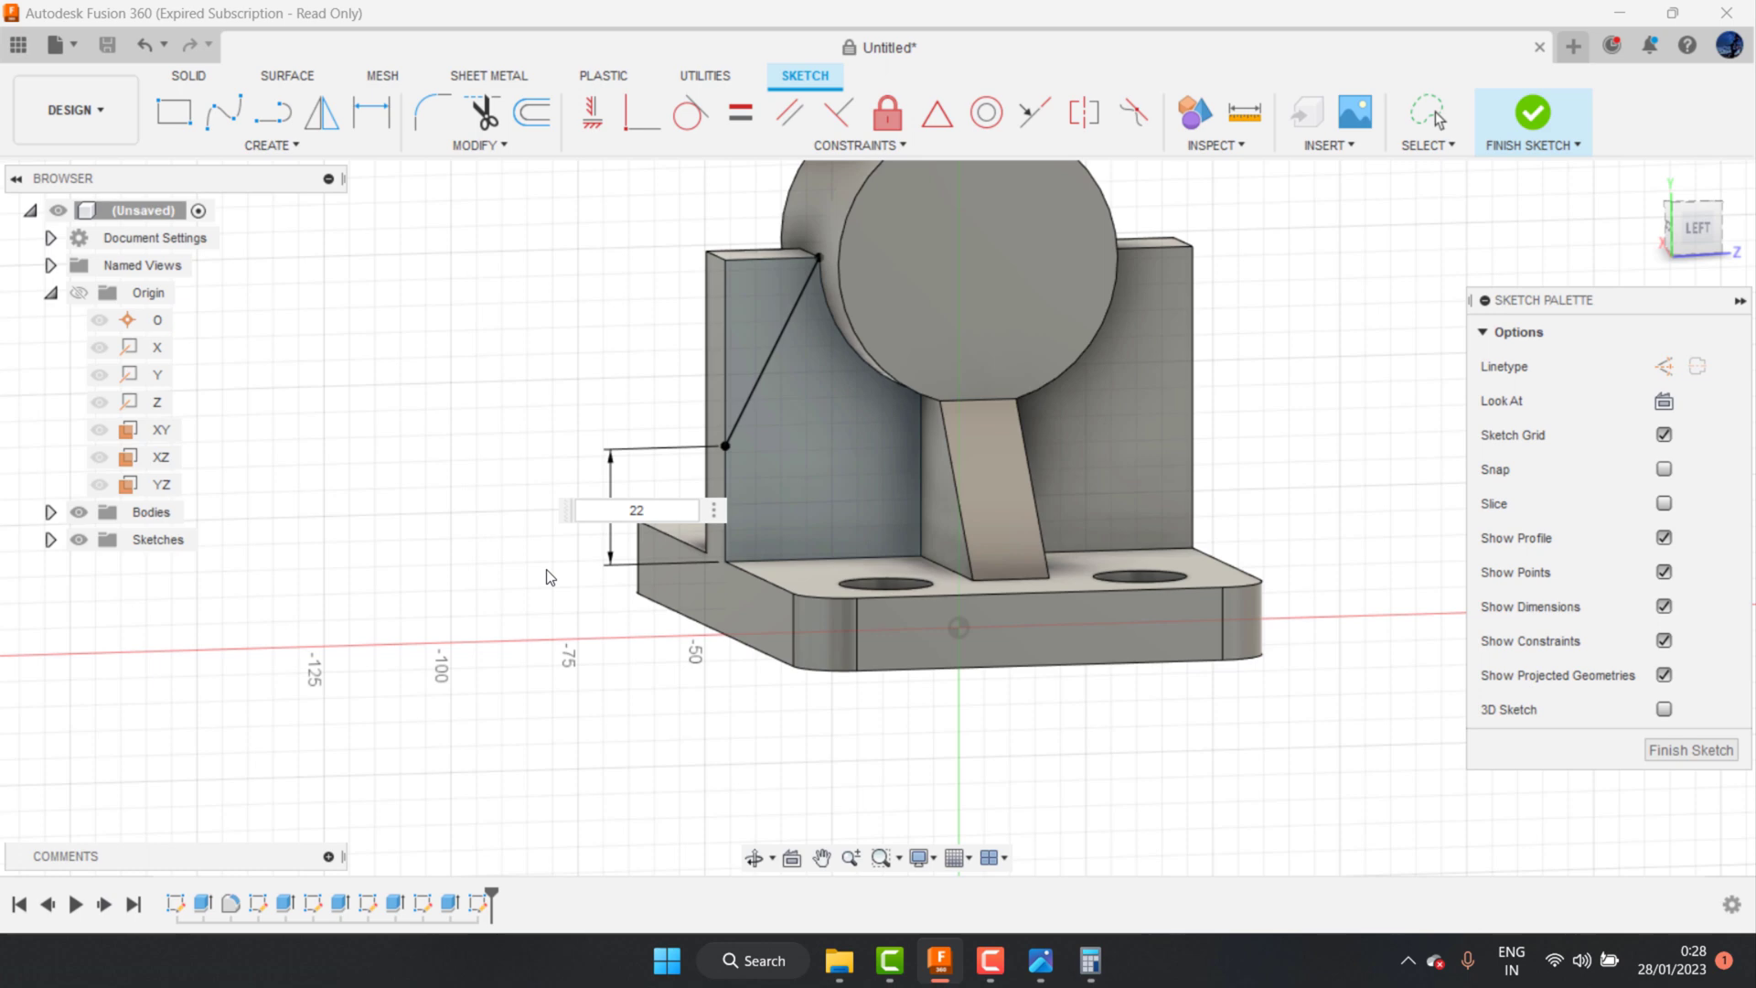
pyautogui.press('Return')
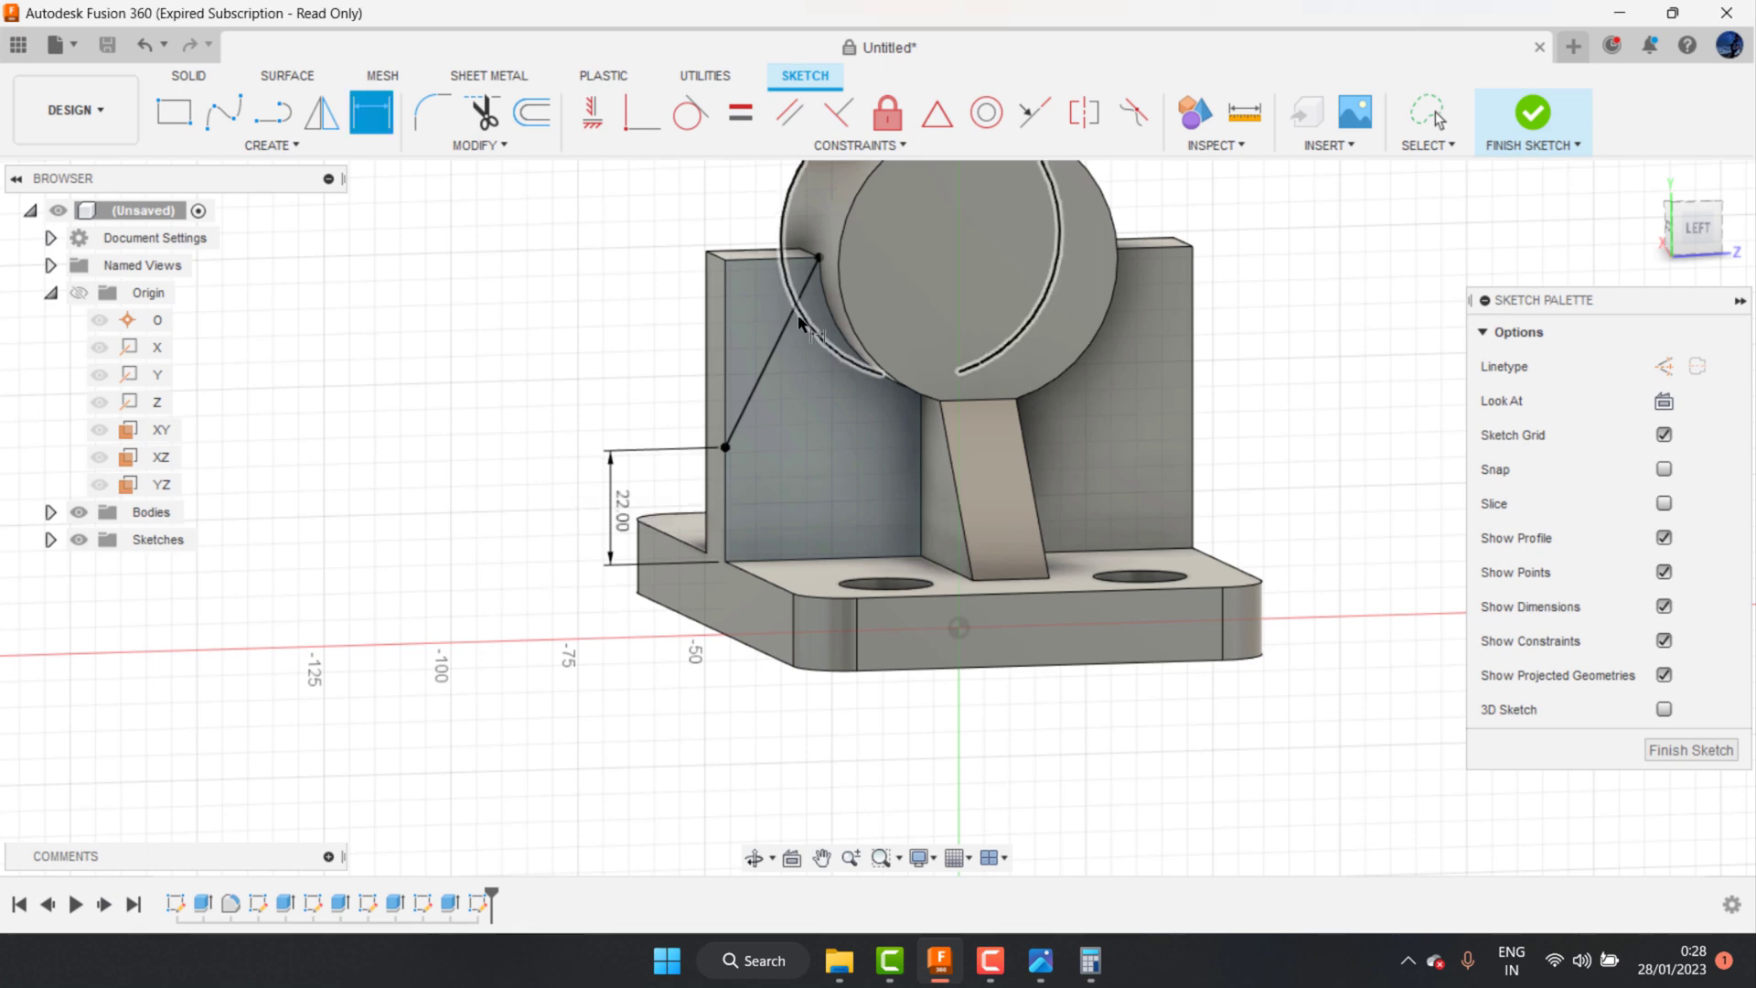
pyautogui.click(1533, 116)
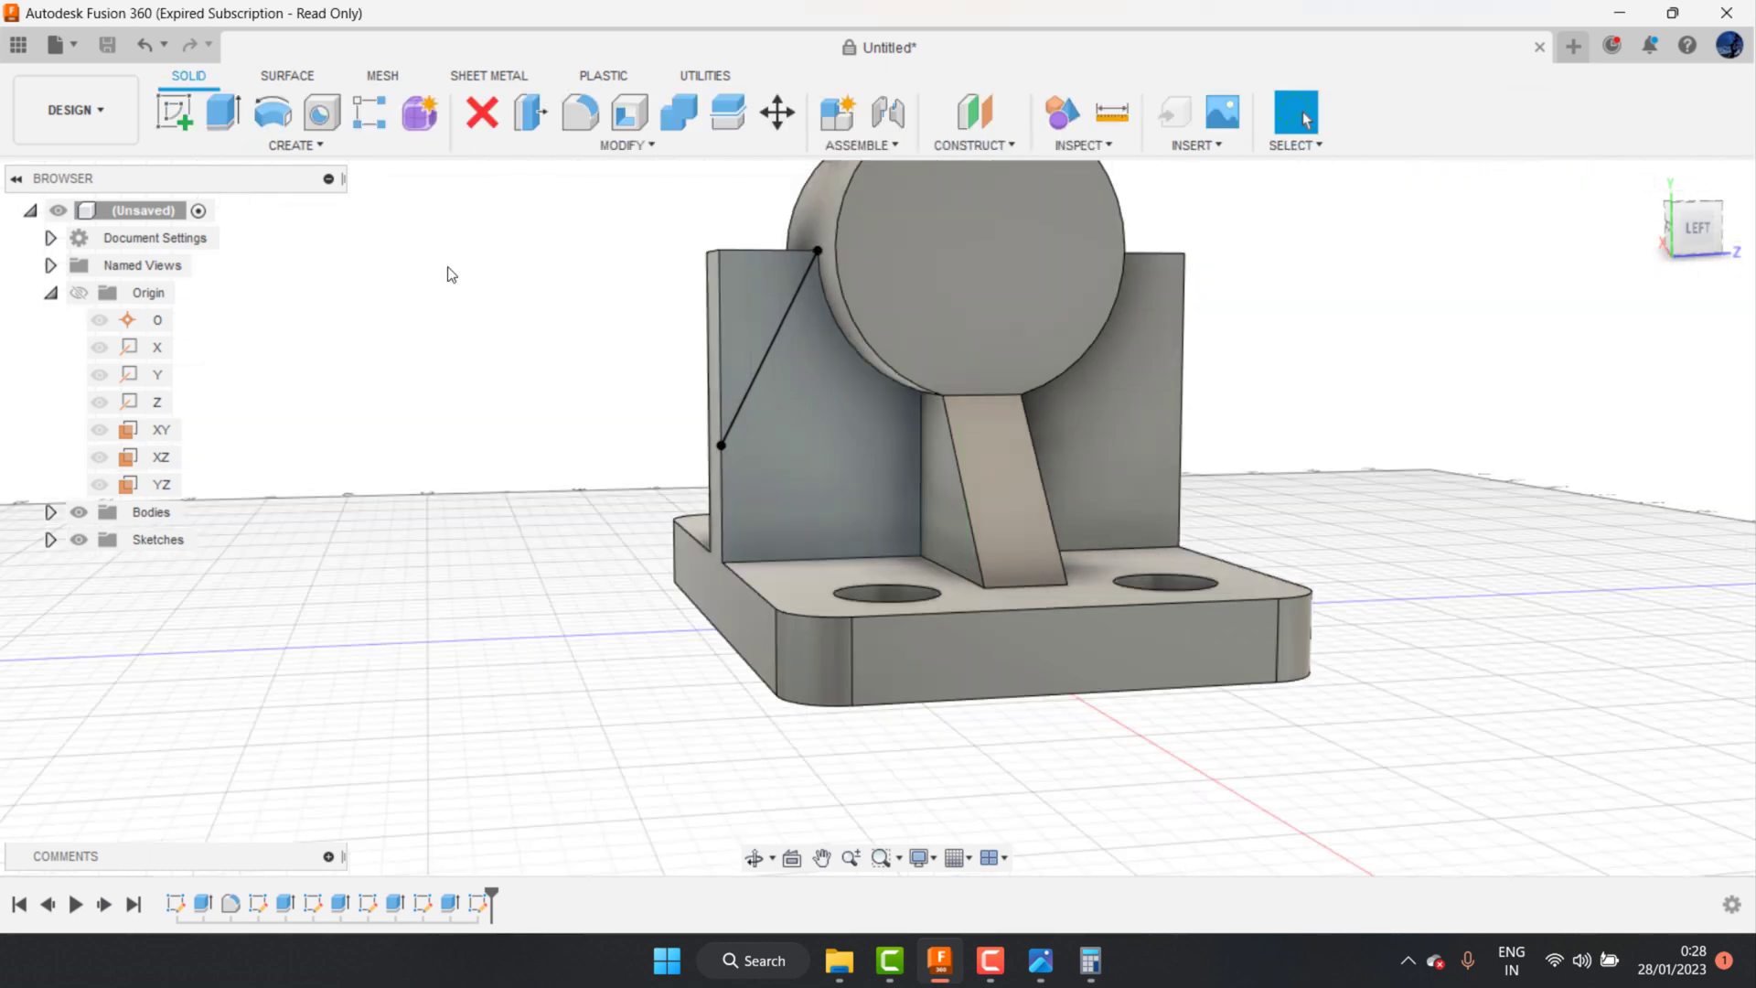
# Step: Extrude-cut the triangular corner profile -35 mm, then orbit toward the opposite wall
pyautogui.click(230, 133)
pyautogui.click(753, 287)
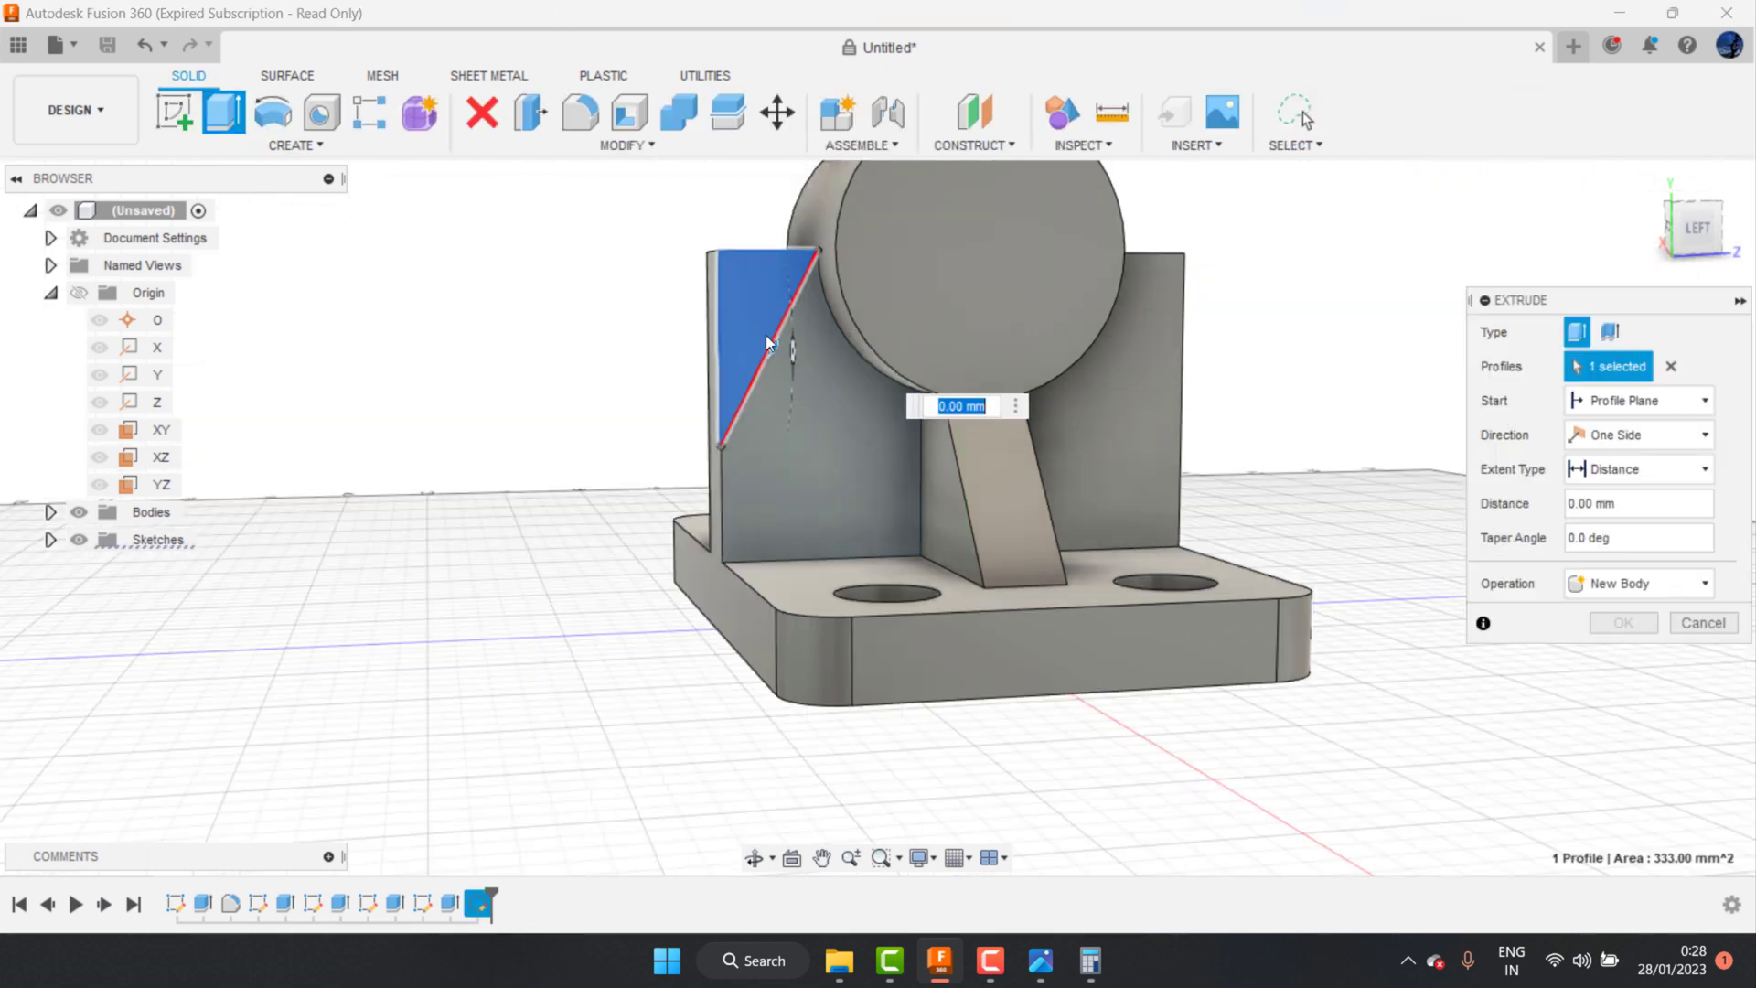
pyautogui.click(754, 858)
pyautogui.moveTo(829, 599)
pyautogui.mouseDown()
pyautogui.moveTo(784, 381)
pyautogui.moveTo(686, 326)
pyautogui.mouseUp()
pyautogui.rightClick(933, 407)
pyautogui.click(1003, 416)
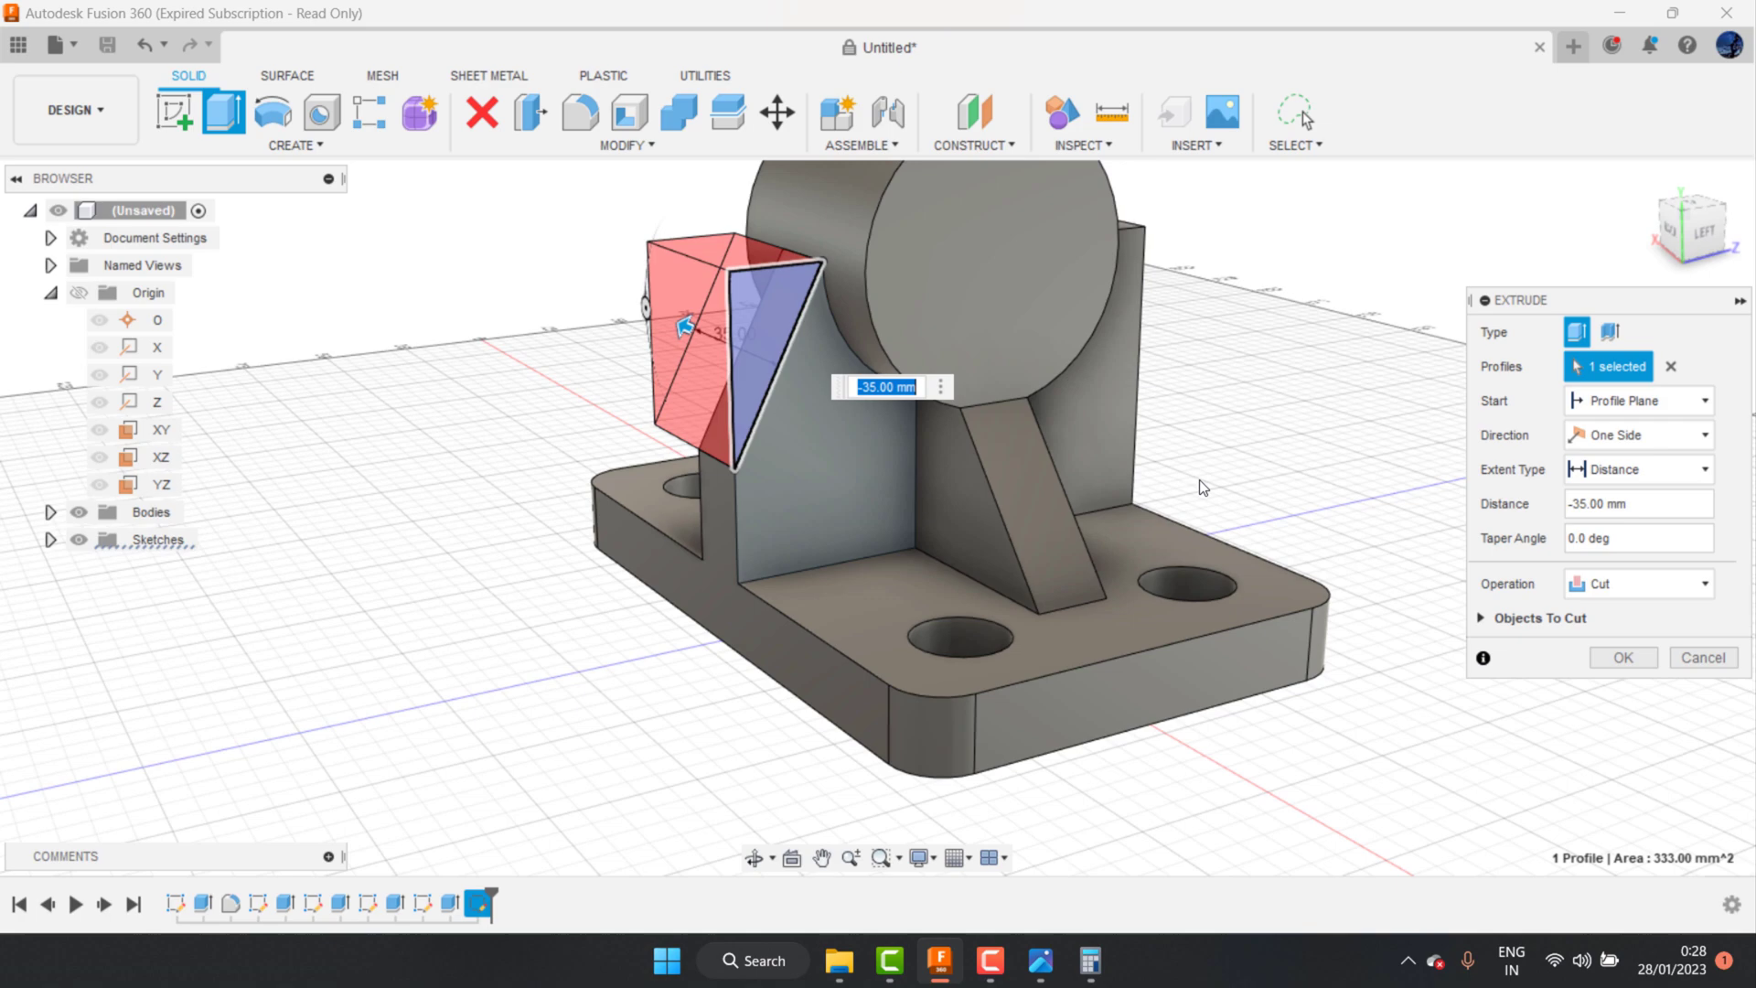
pyautogui.click(1623, 657)
pyautogui.click(753, 858)
pyautogui.moveTo(900, 645)
pyautogui.mouseDown()
pyautogui.moveTo(828, 647)
pyautogui.moveTo(1024, 631)
pyautogui.mouseUp()
pyautogui.rightClick(1188, 409)
# Step: Start a sketch on the opposite wall's outer face, viewed at an angle
pyautogui.click(1248, 413)
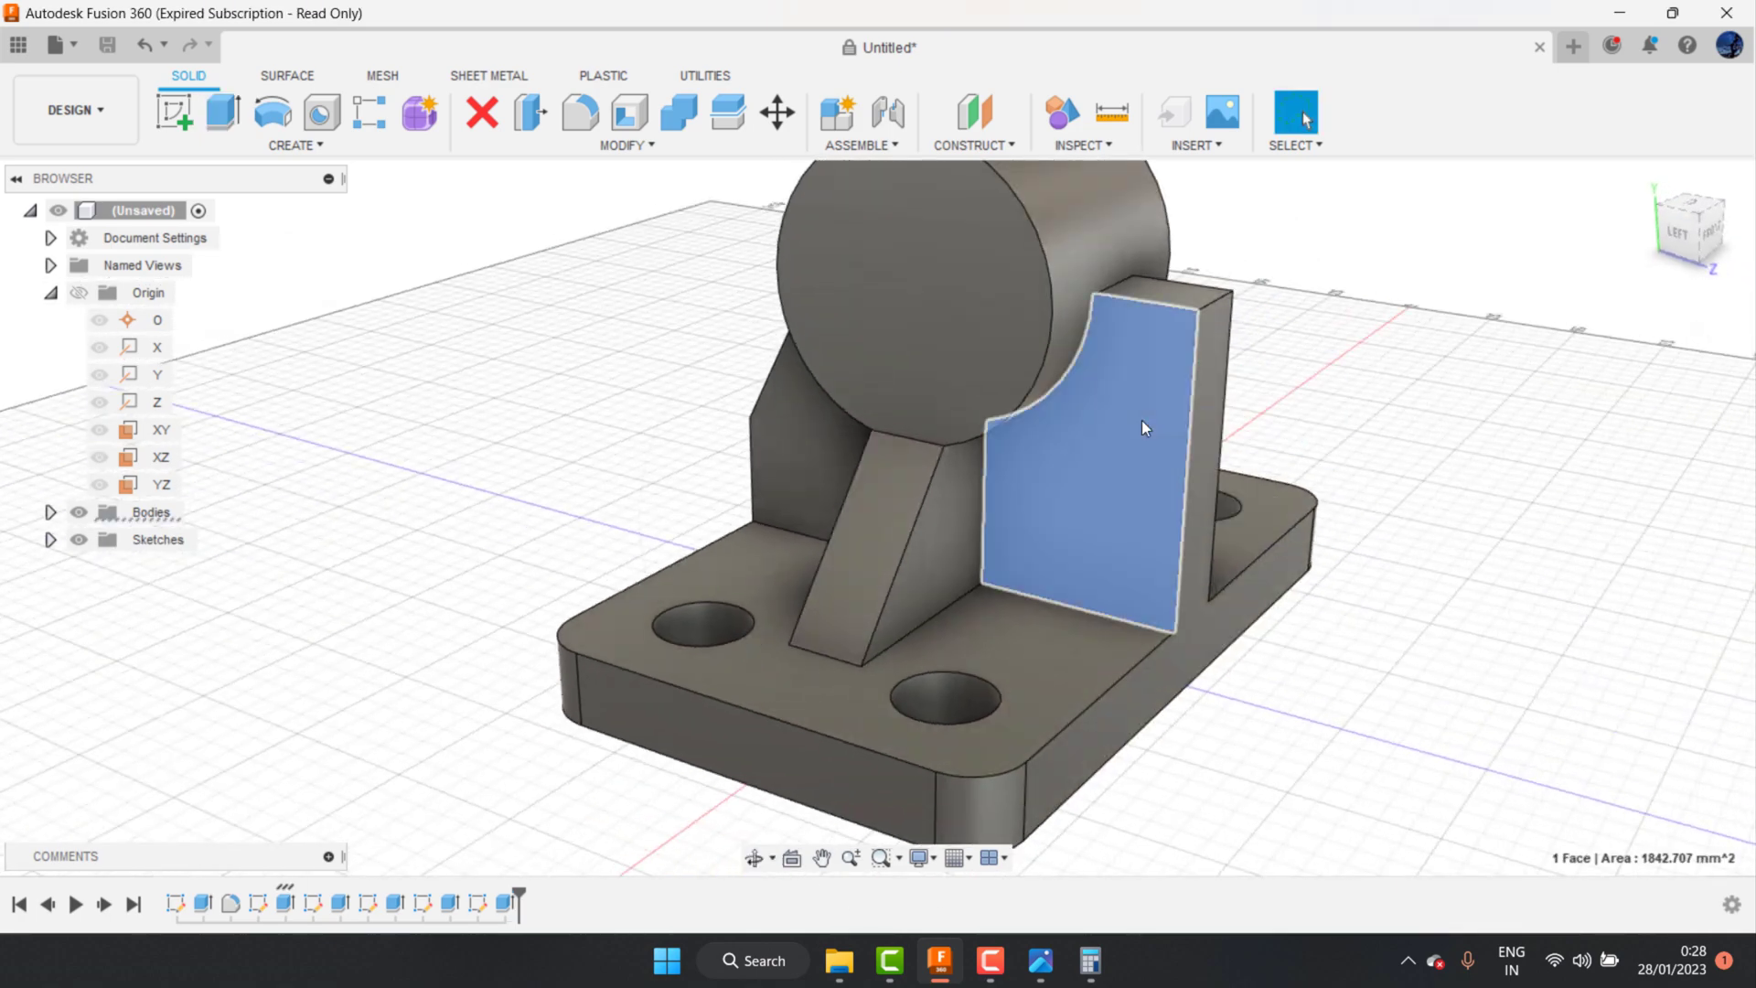
pyautogui.click(1143, 421)
pyautogui.click(176, 110)
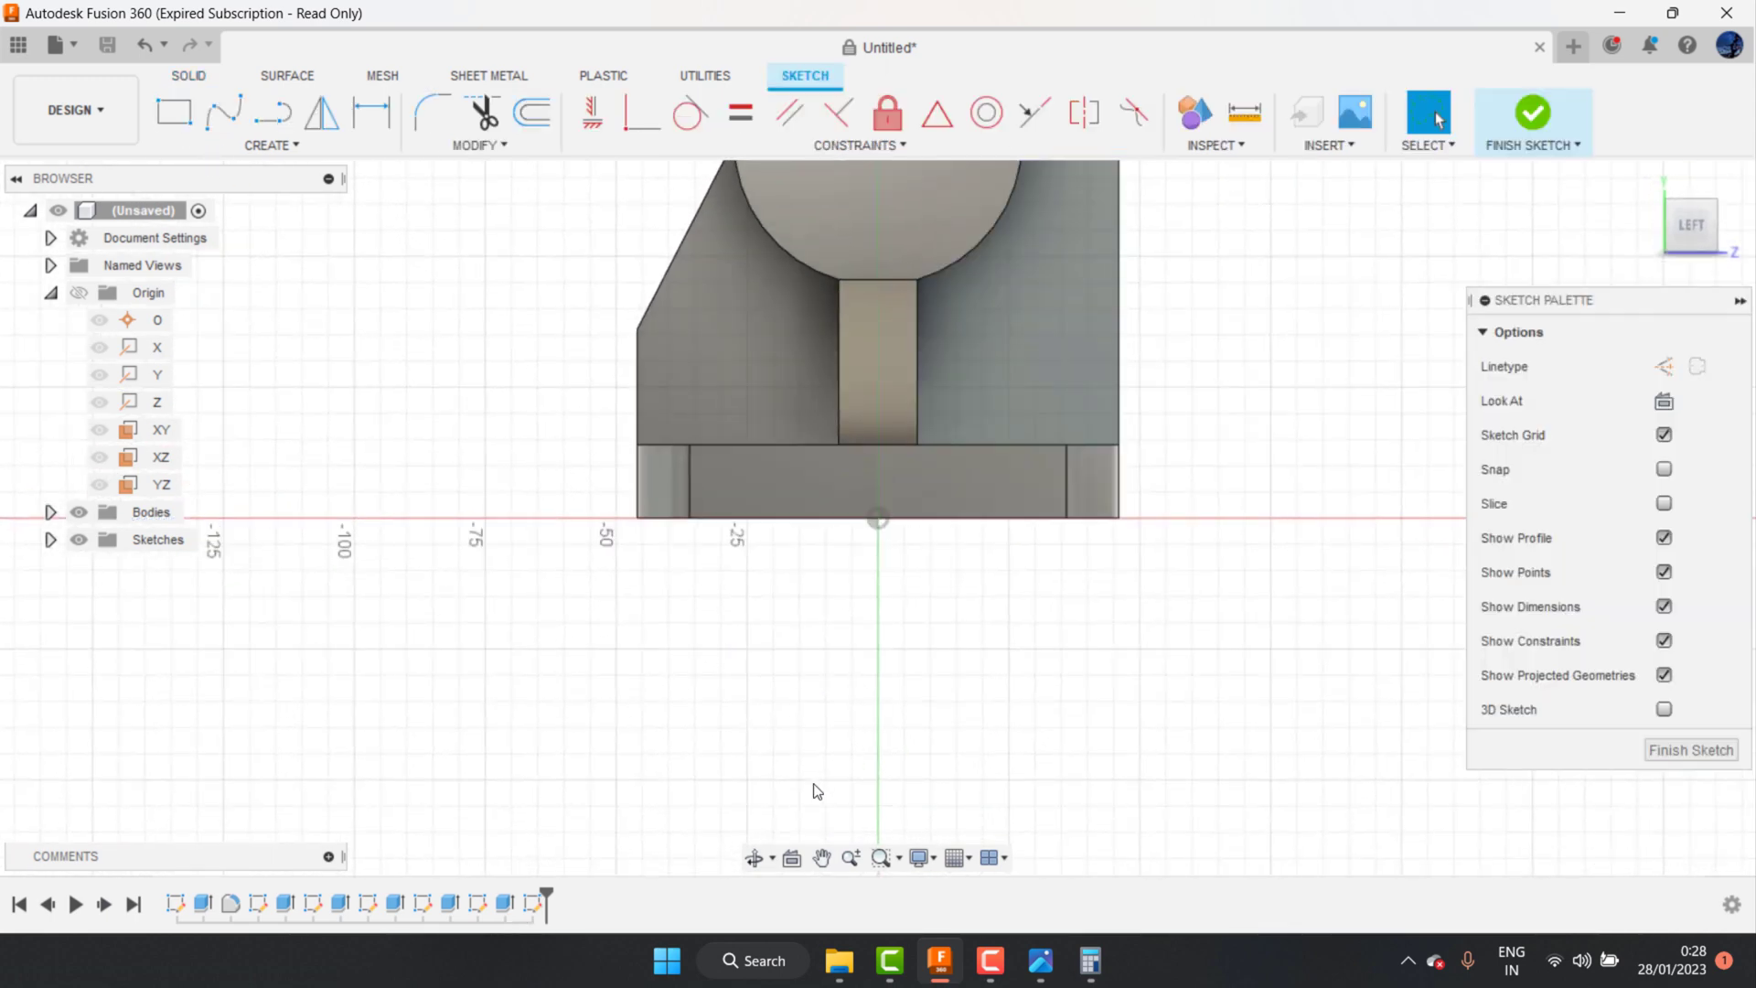
pyautogui.click(769, 860)
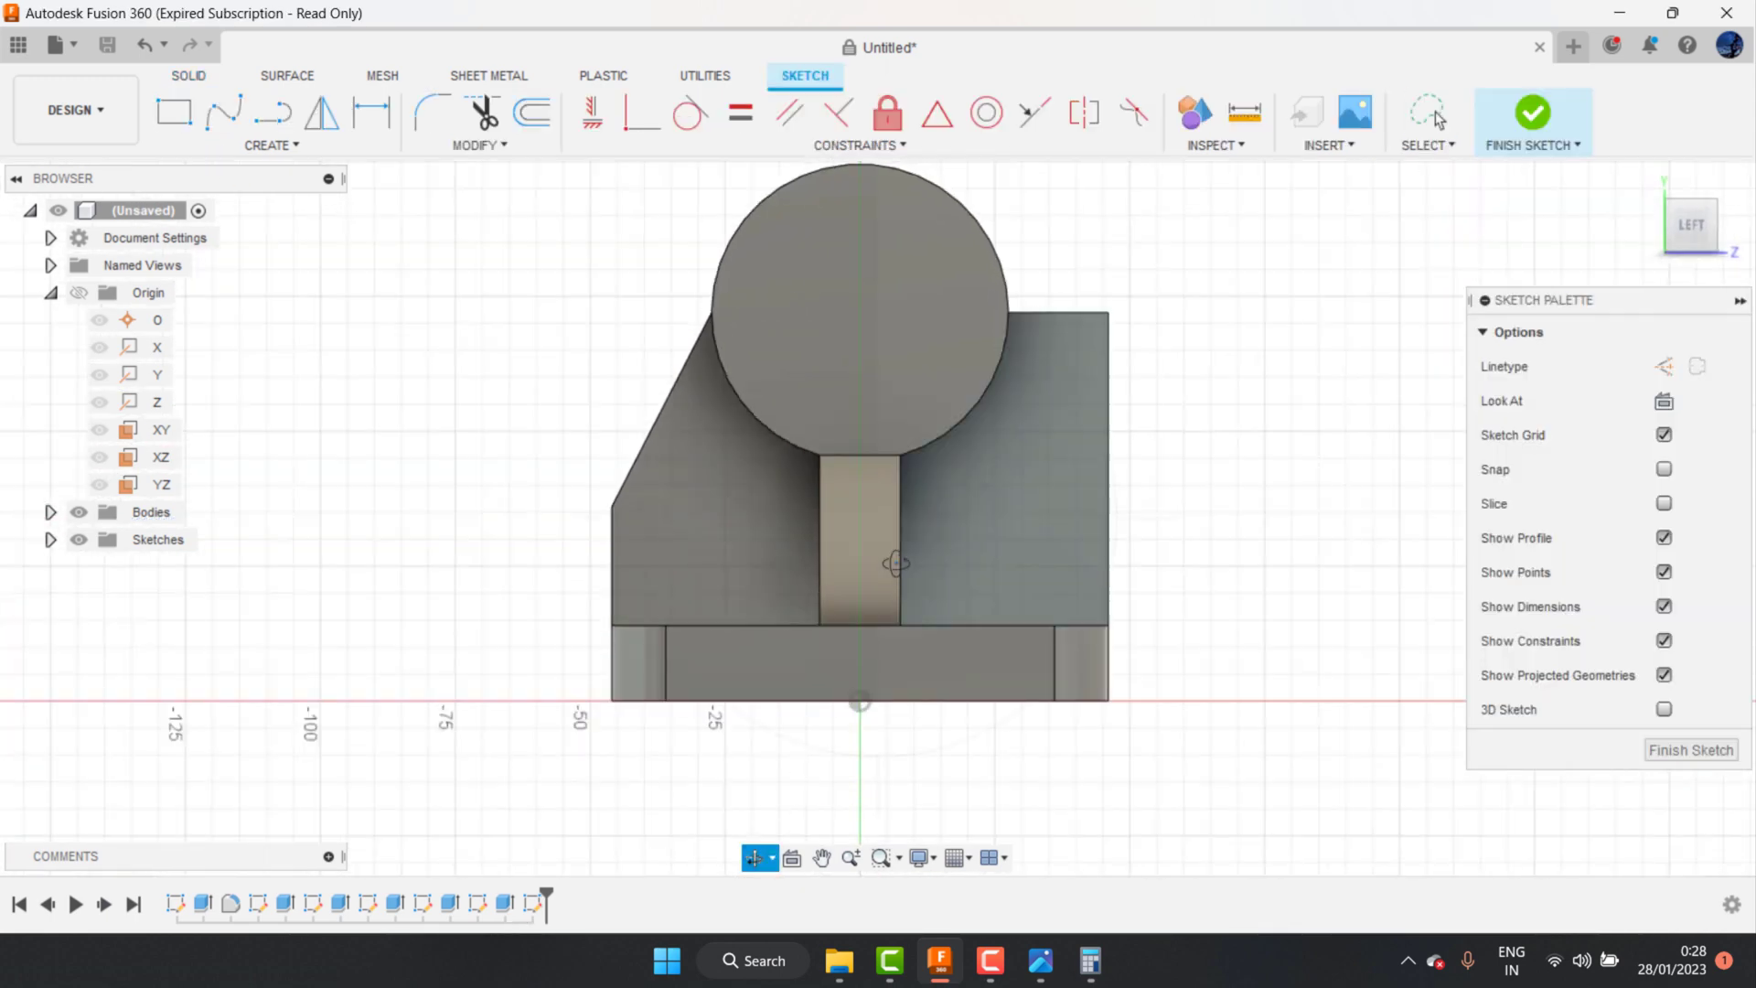
pyautogui.moveTo(823, 567); pyautogui.dragTo(1161, 370)
pyautogui.rightClick(1163, 370)
pyautogui.click(1216, 366)
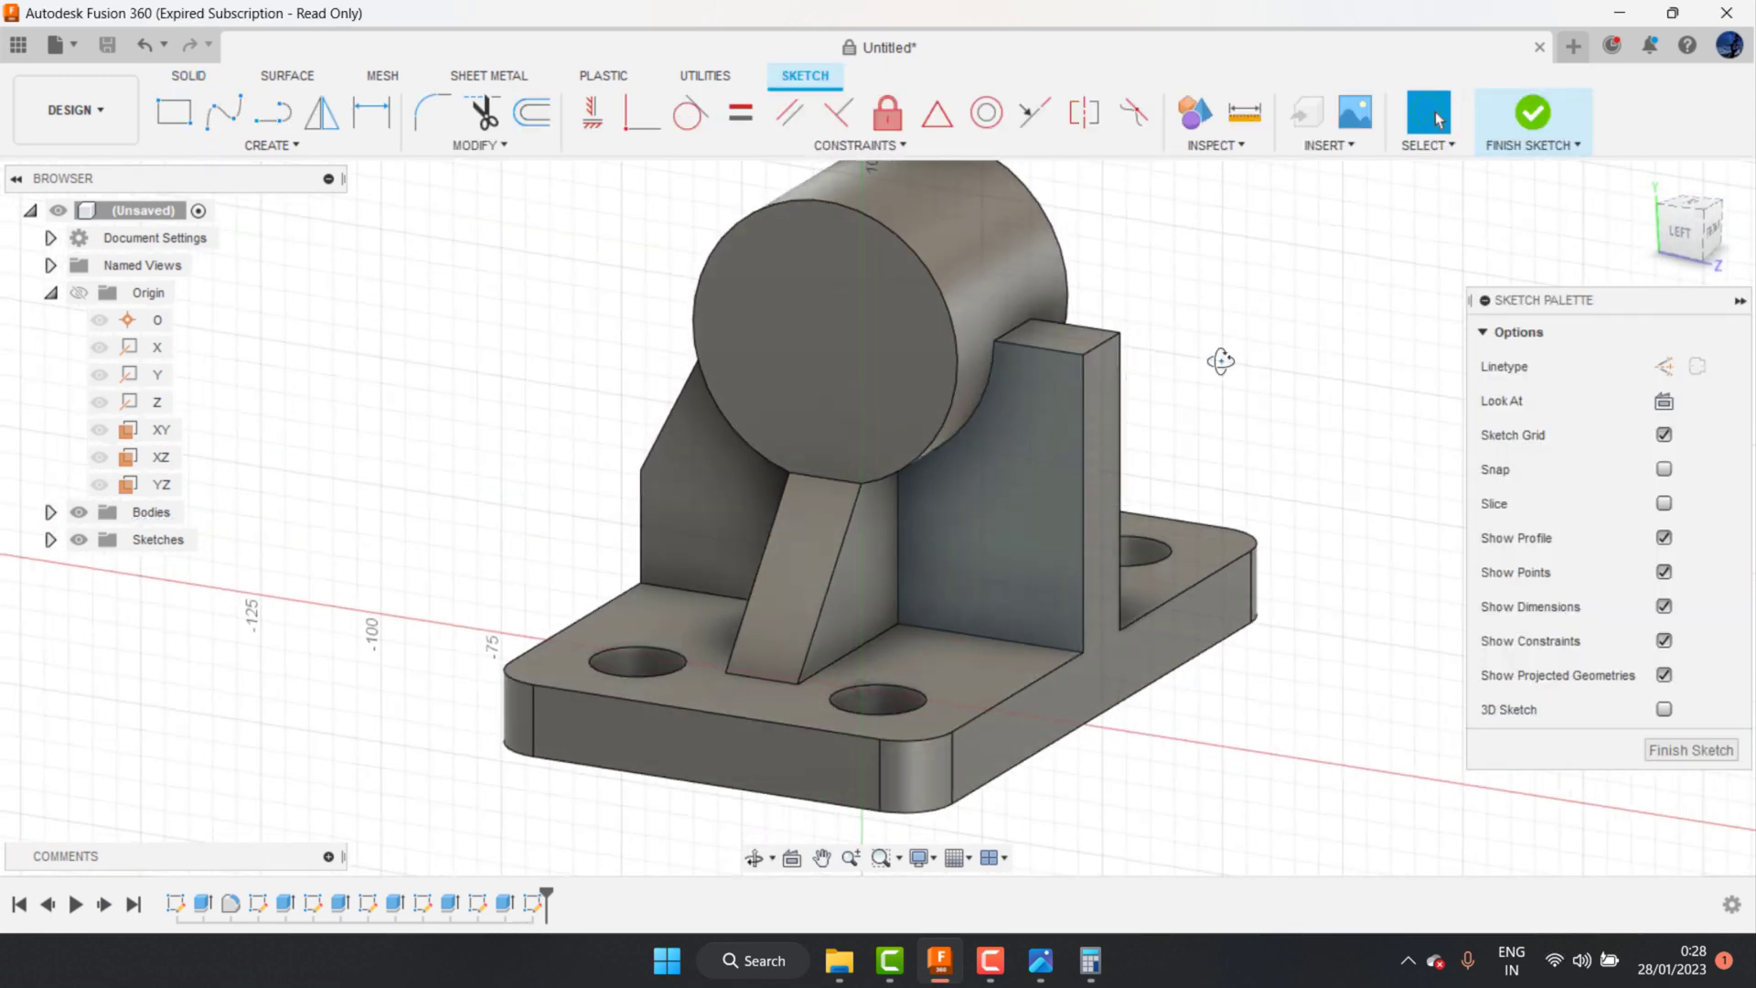
# Step: Draw a line from the wall's top corner by the cylinder to its outer edge and dimension its height
pyautogui.click(262, 126)
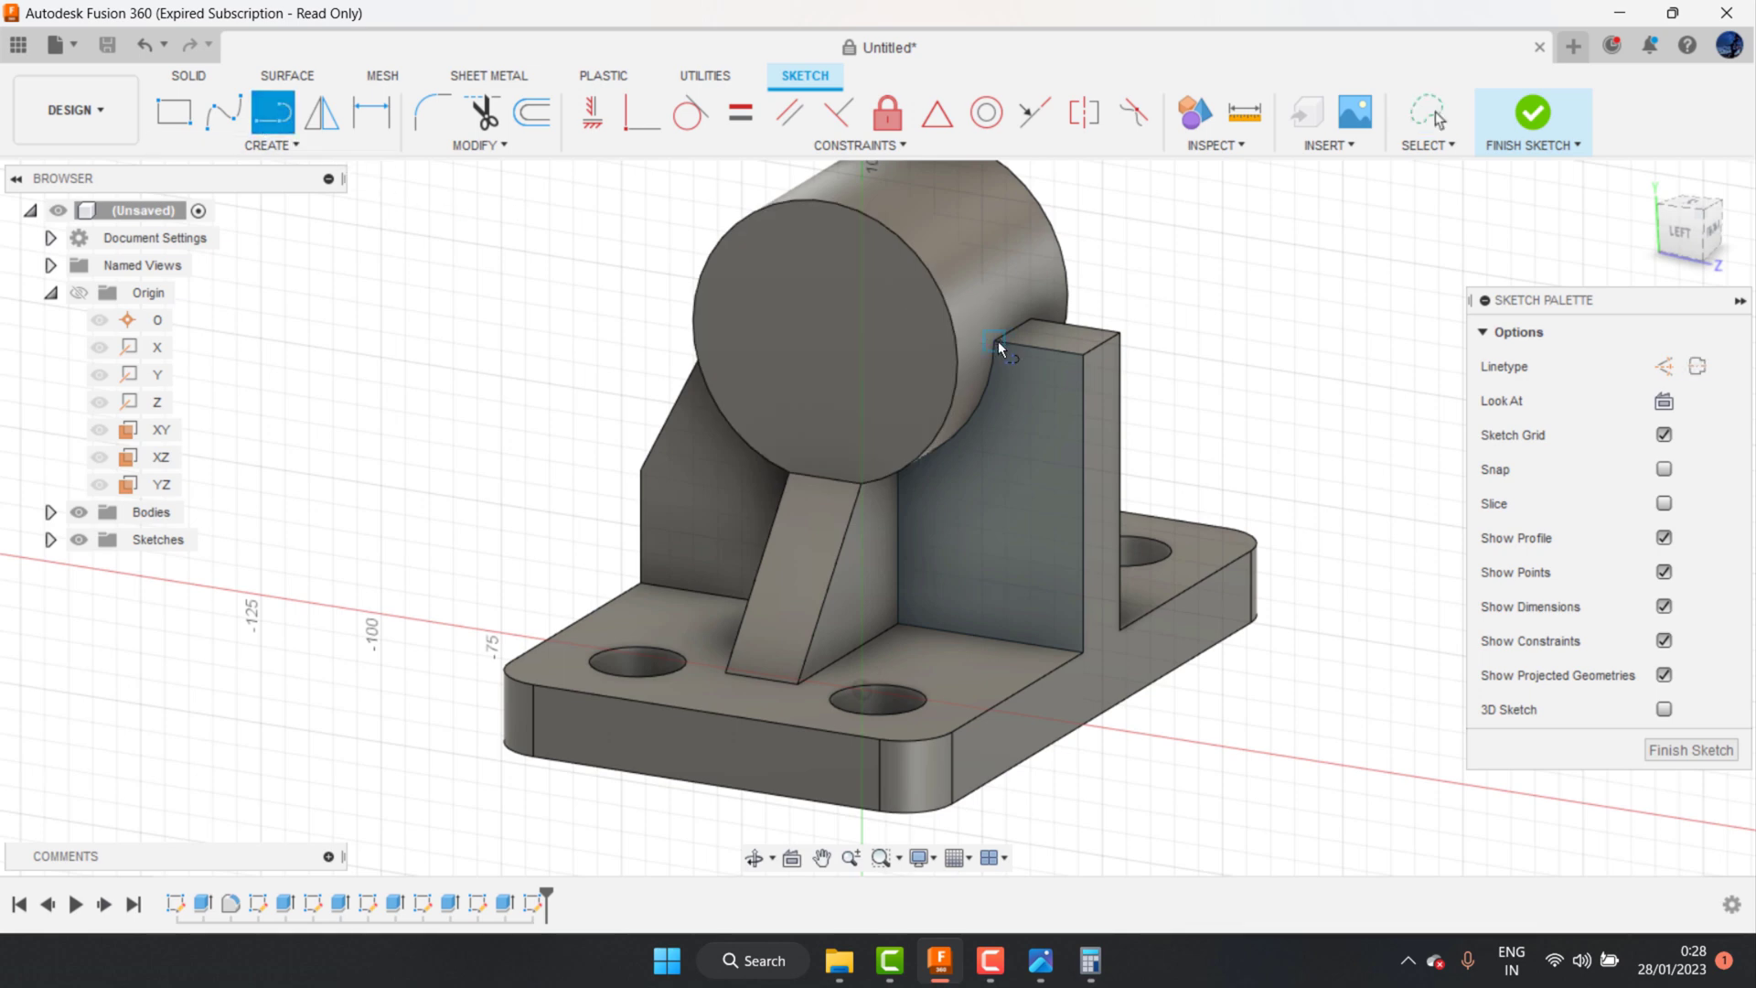
pyautogui.click(997, 340)
pyautogui.click(1083, 556)
pyautogui.click(371, 111)
pyautogui.click(1083, 557)
pyautogui.click(1084, 651)
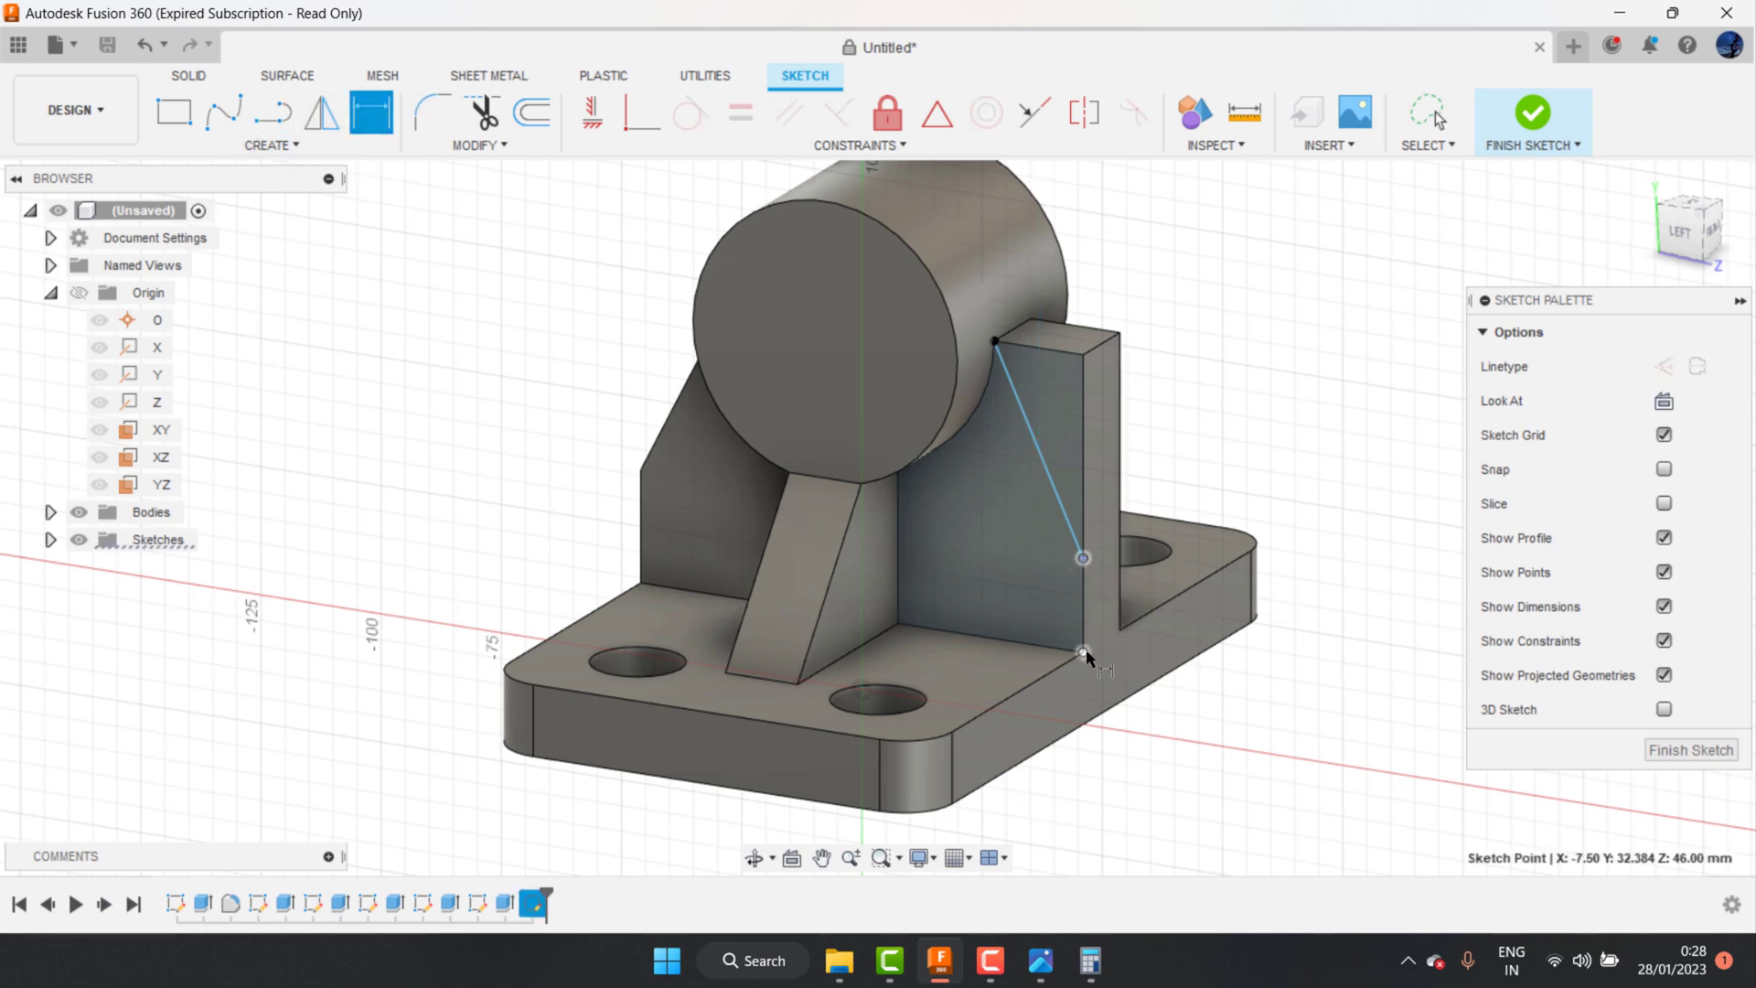
pyautogui.click(1180, 629)
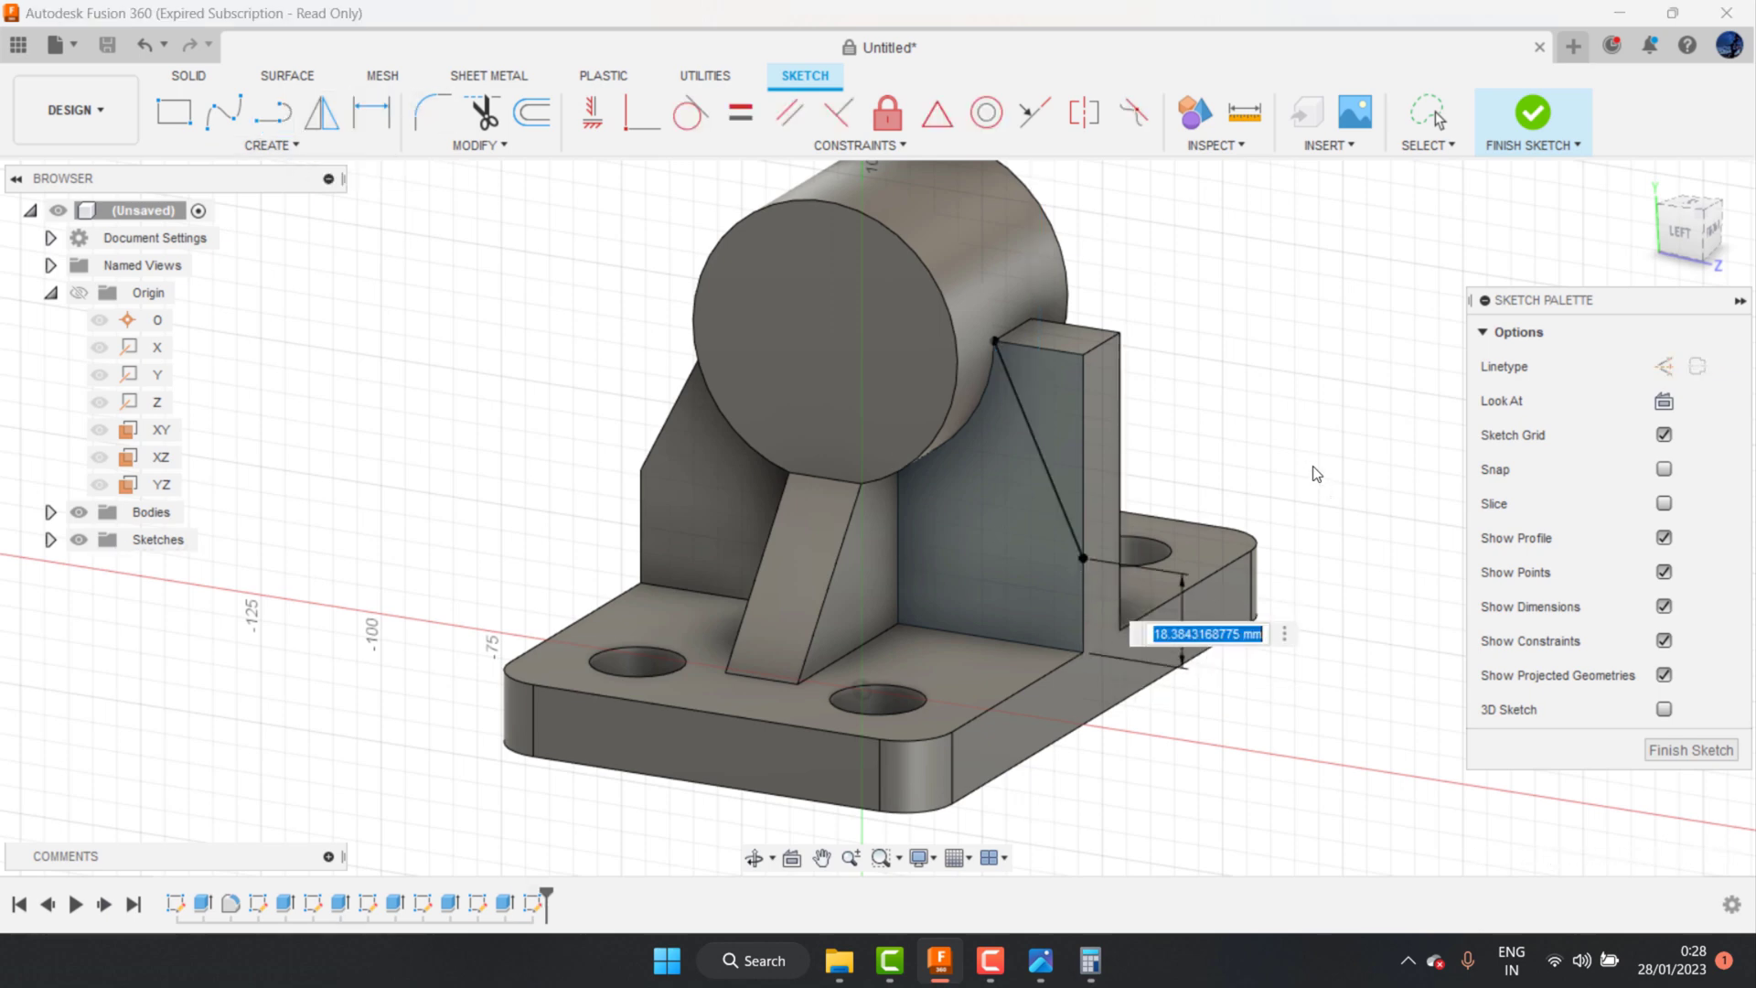
# Step: Set the height dimension to 22 mm, checked against the reference, and finish the sketch
pyautogui.write('21')
pyautogui.click(1043, 965)
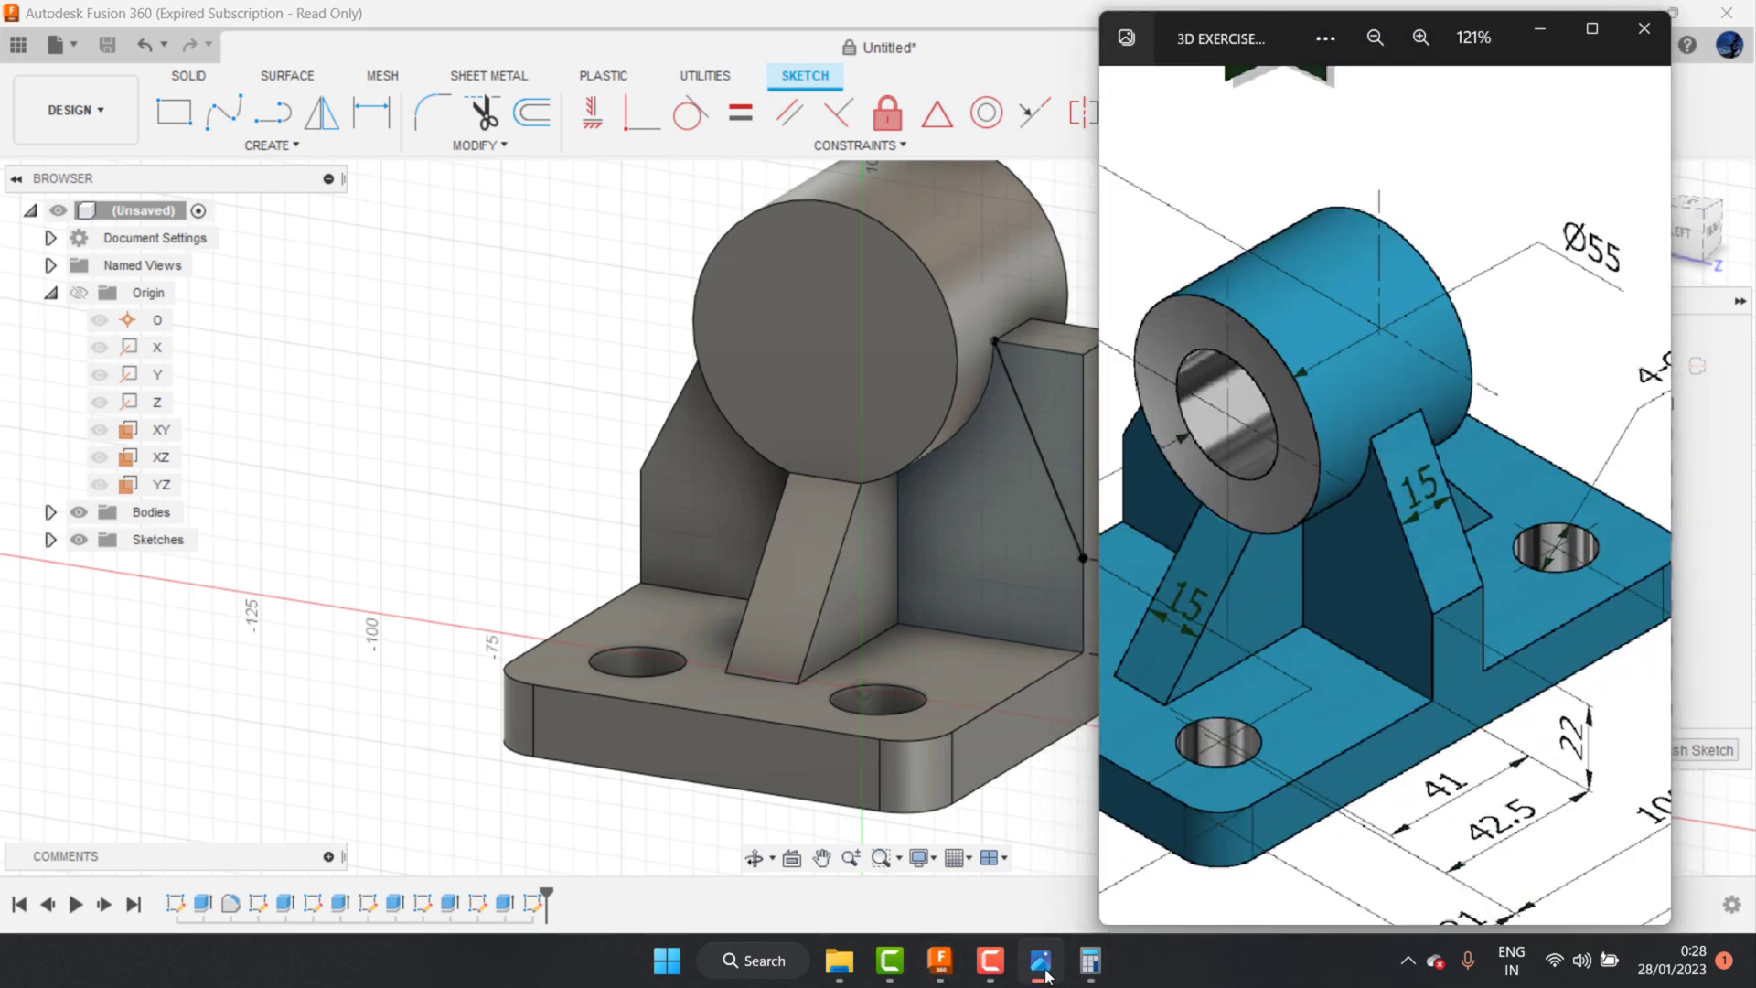
pyautogui.click(1042, 964)
pyautogui.moveTo(1220, 638); pyautogui.dragTo(1187, 638)
pyautogui.write('22')
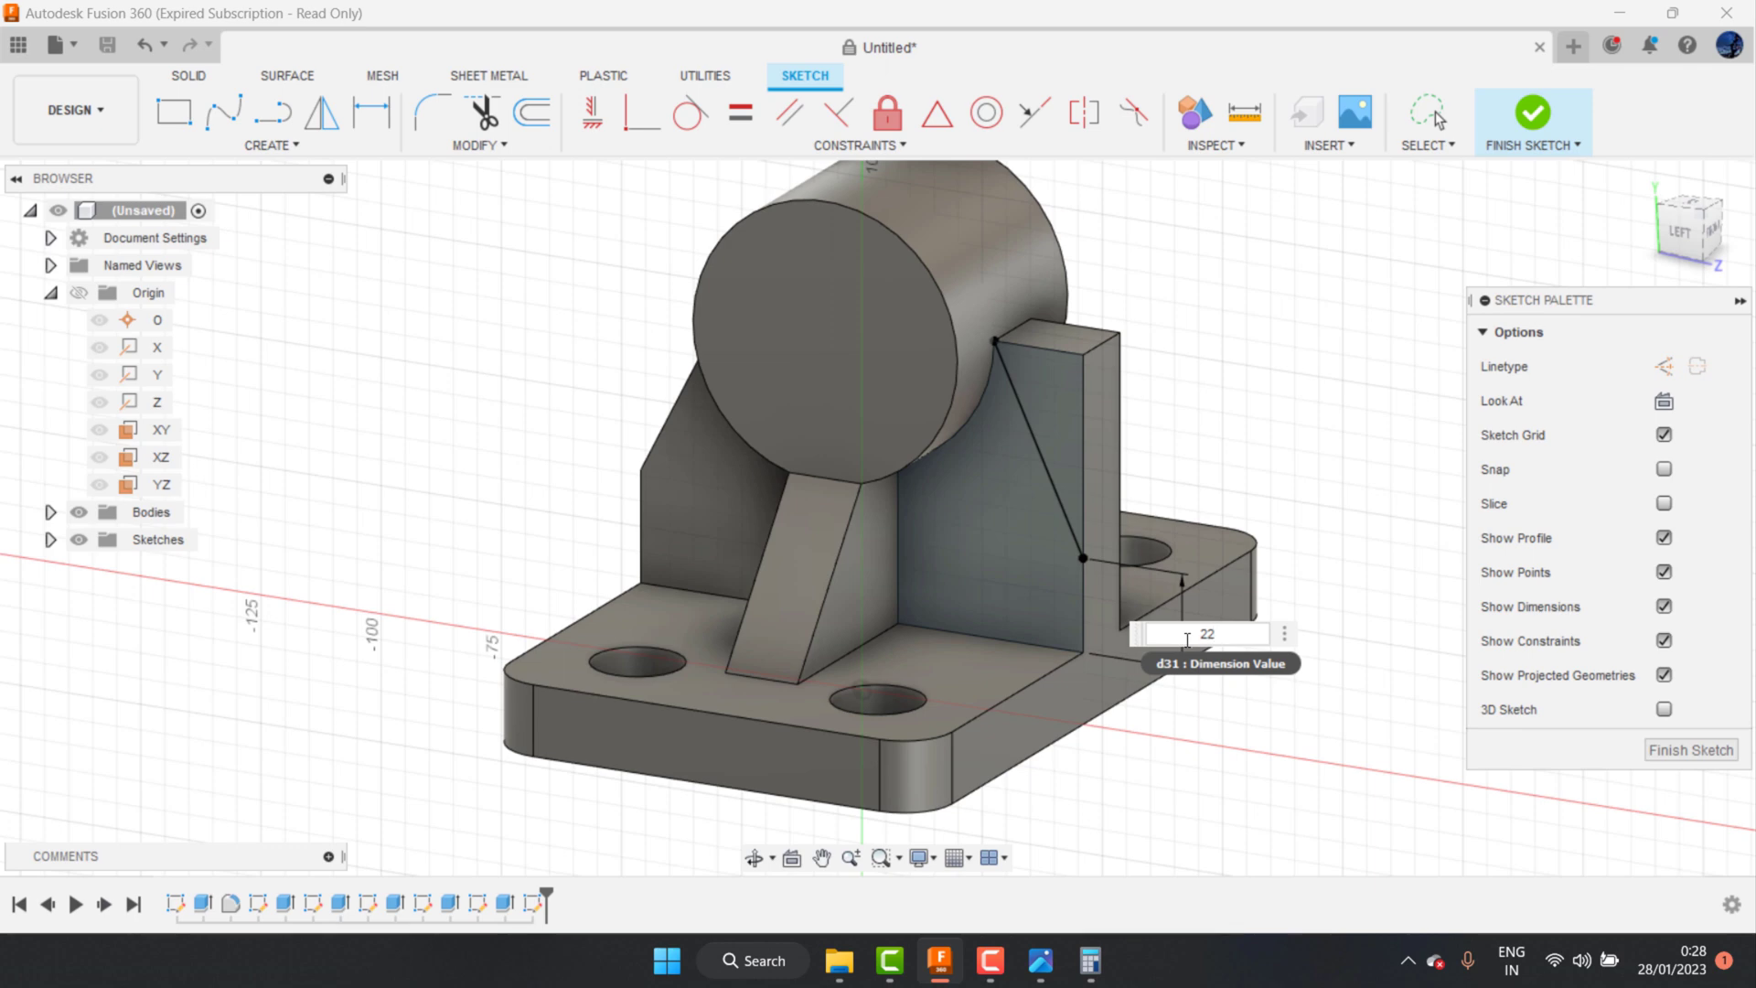
pyautogui.press('Return')
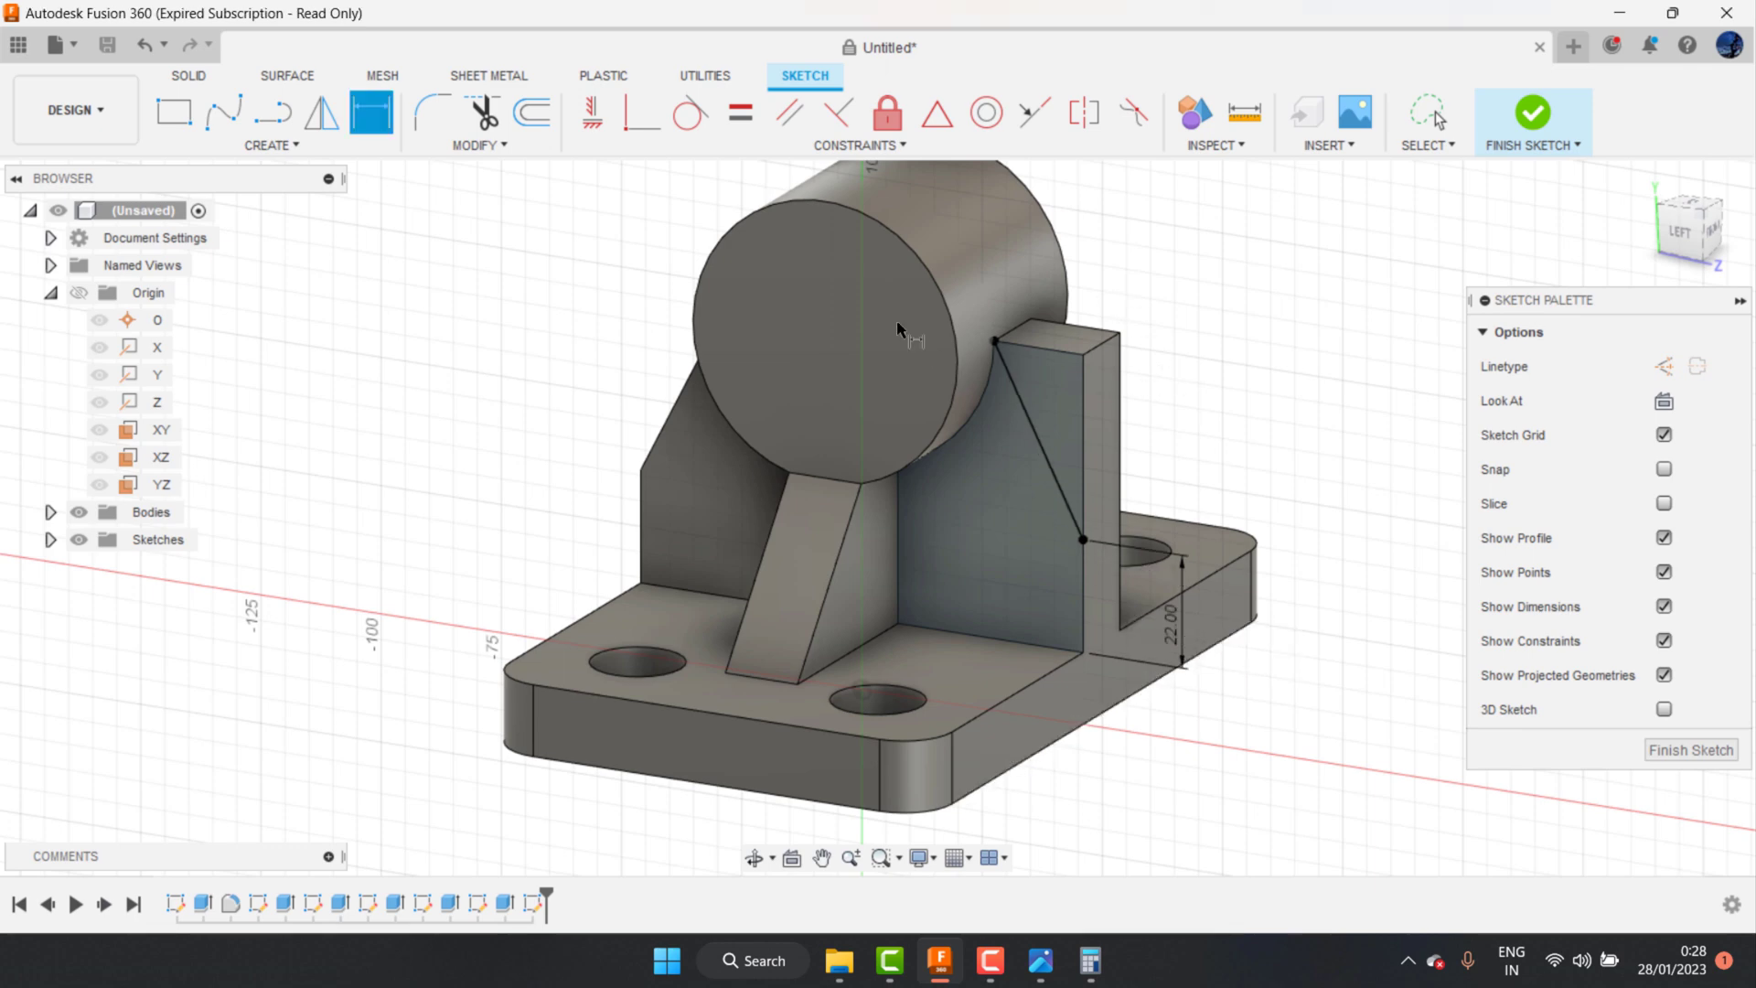
pyautogui.click(1517, 127)
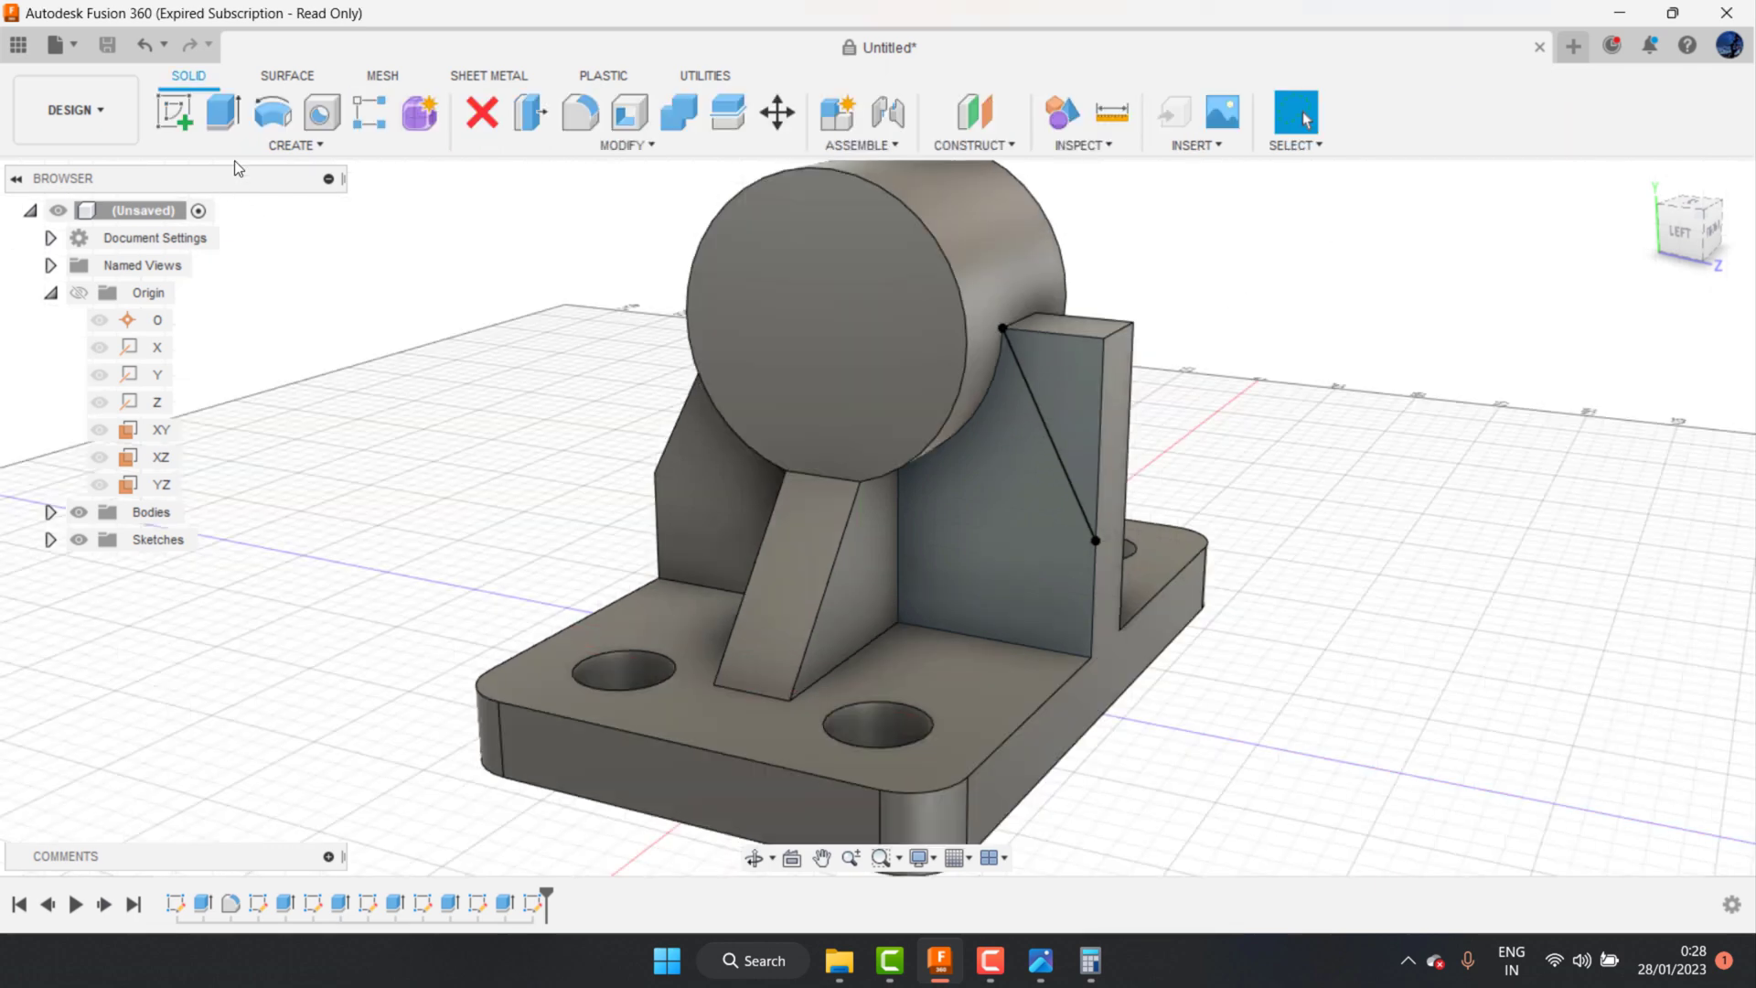
# Step: Extrude-cut the triangular corner profile -45 mm through the wall
pyautogui.click(245, 122)
pyautogui.click(1078, 402)
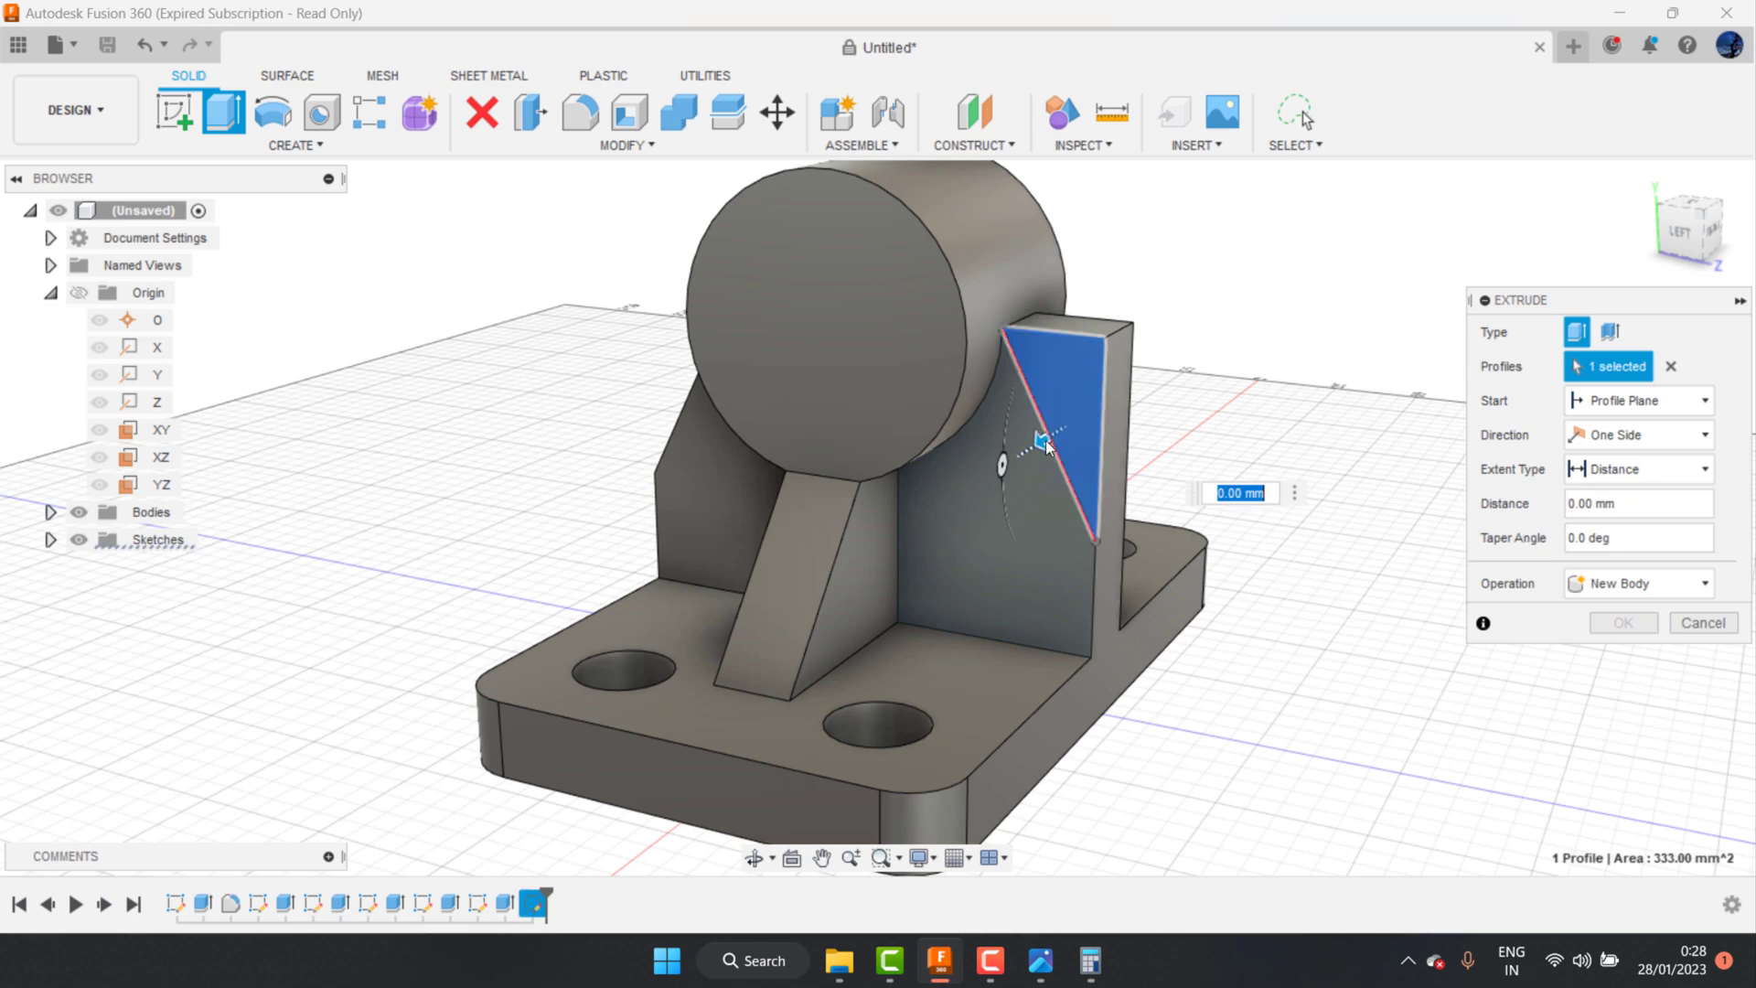
pyautogui.moveTo(1122, 387); pyautogui.dragTo(1173, 356)
pyautogui.click(1621, 657)
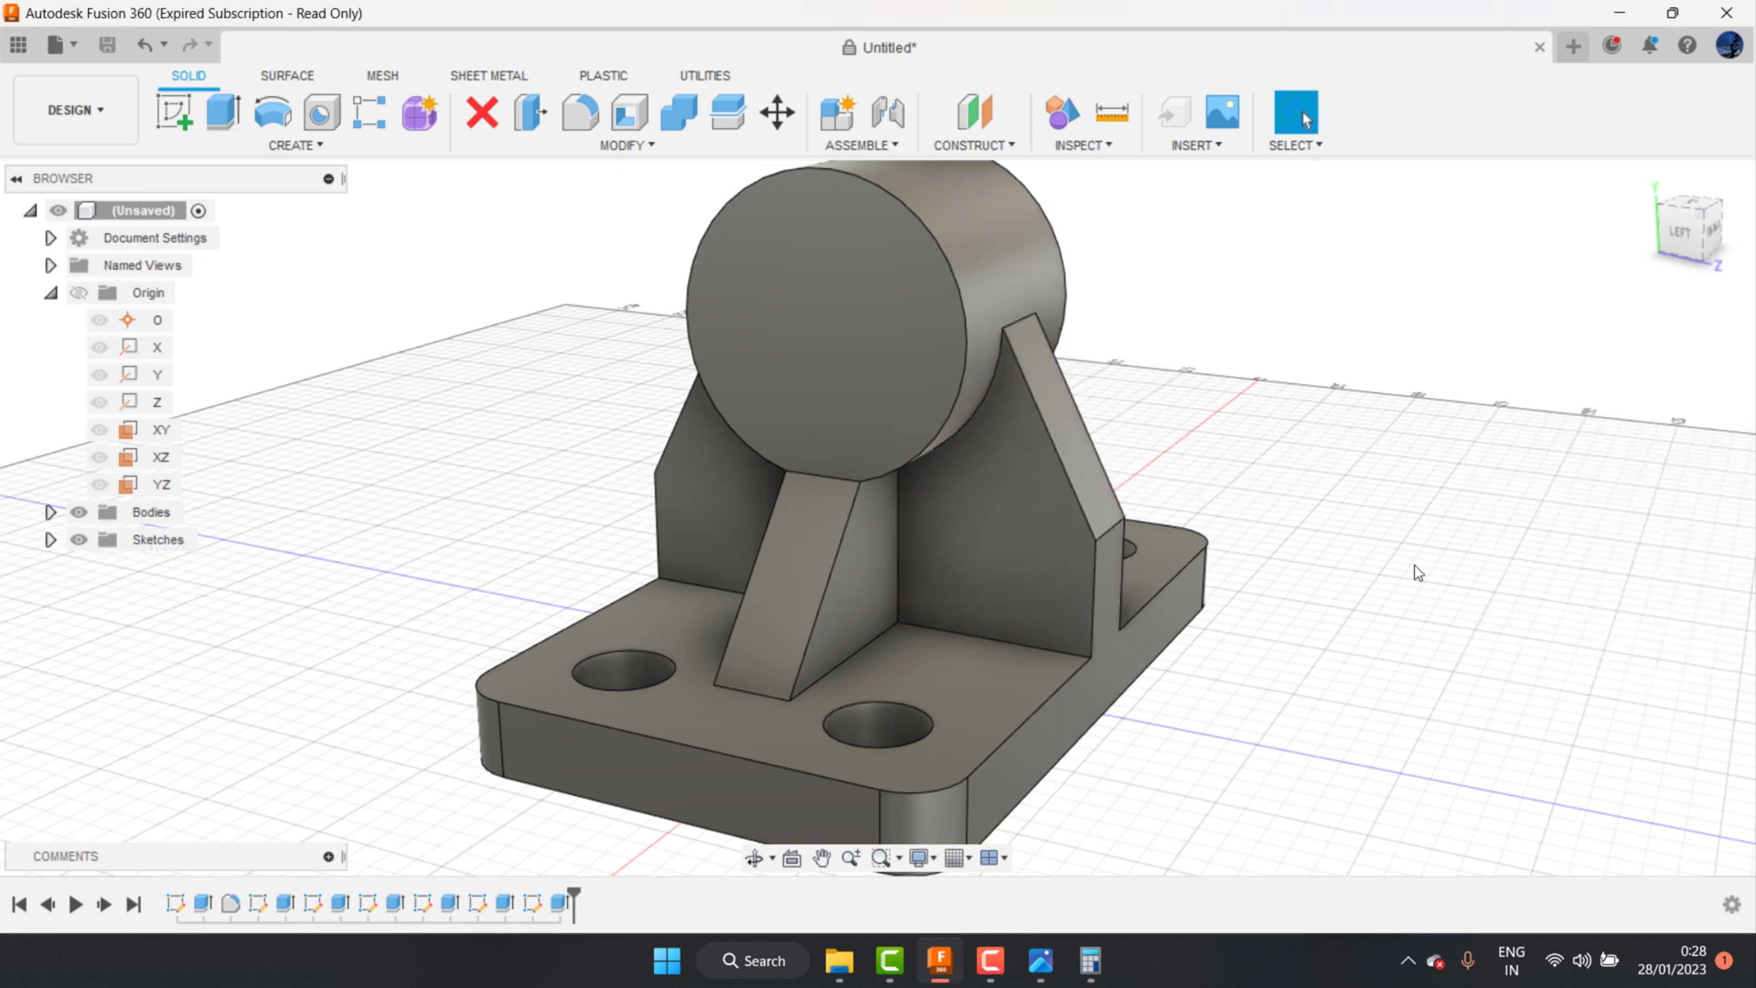
pyautogui.scroll(-3, 1253, 622)
# Step: Check the Ø30 bore dimension on the reference drawing
pyautogui.click(1039, 960)
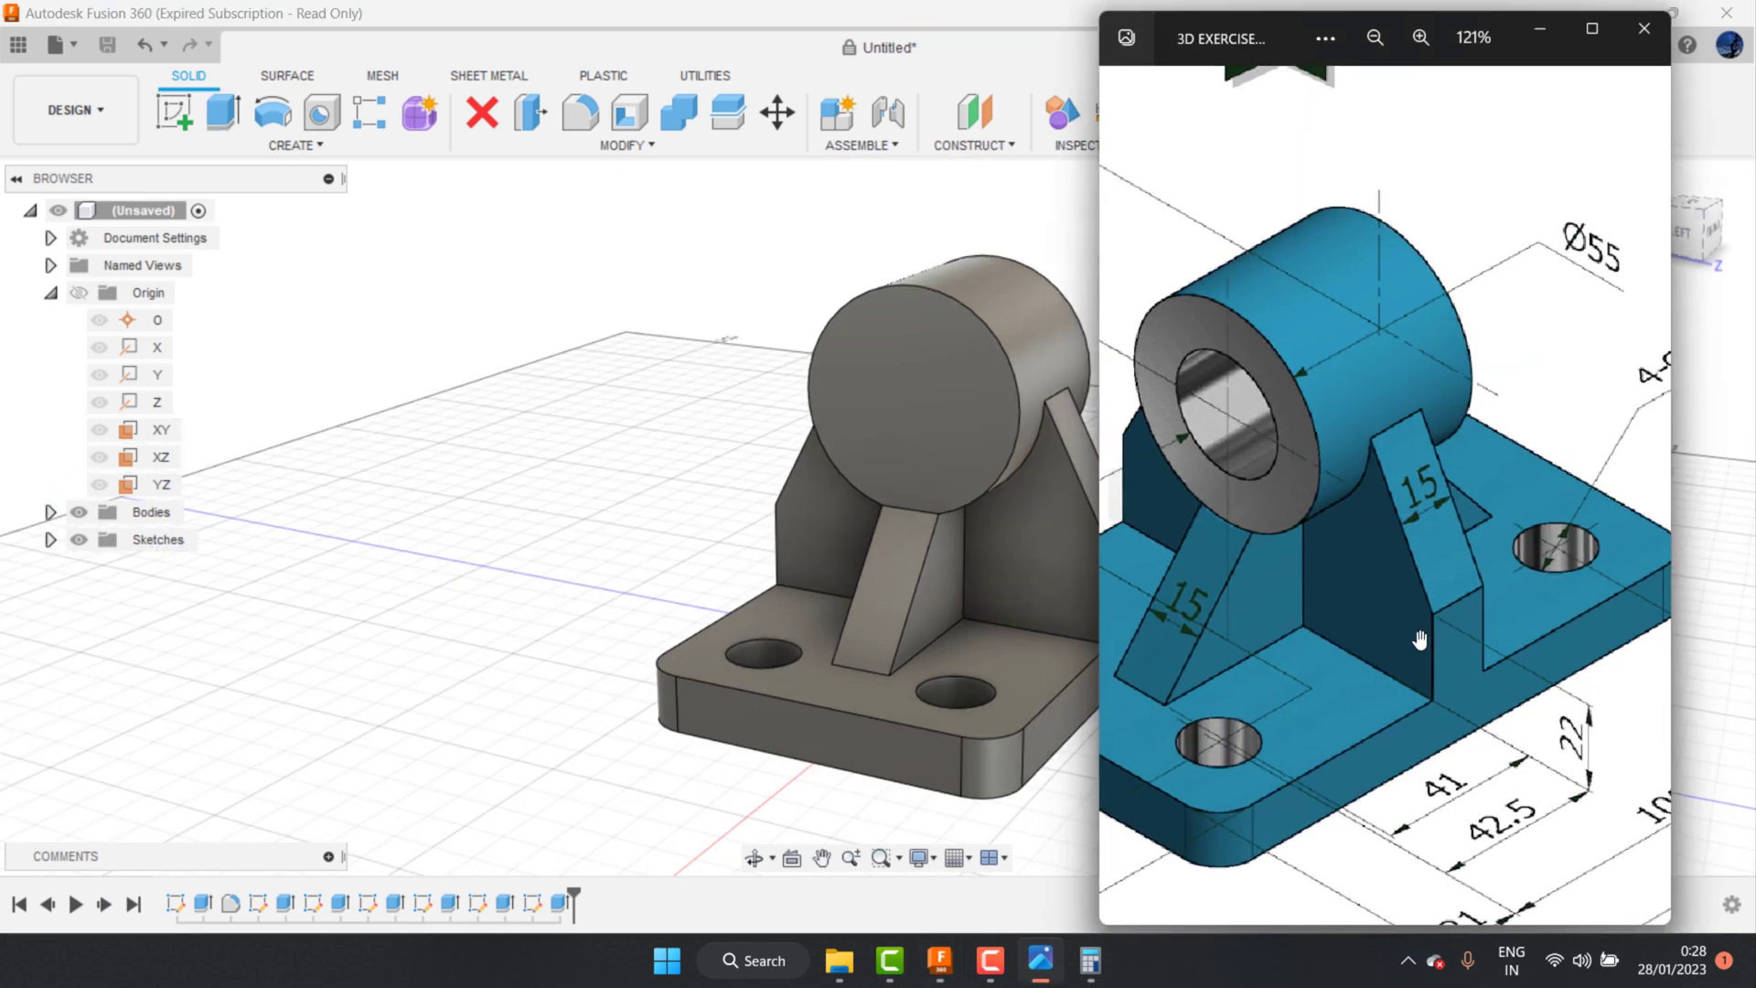
pyautogui.scroll(-3, 1258, 487)
pyautogui.moveTo(1295, 443); pyautogui.dragTo(1382, 461)
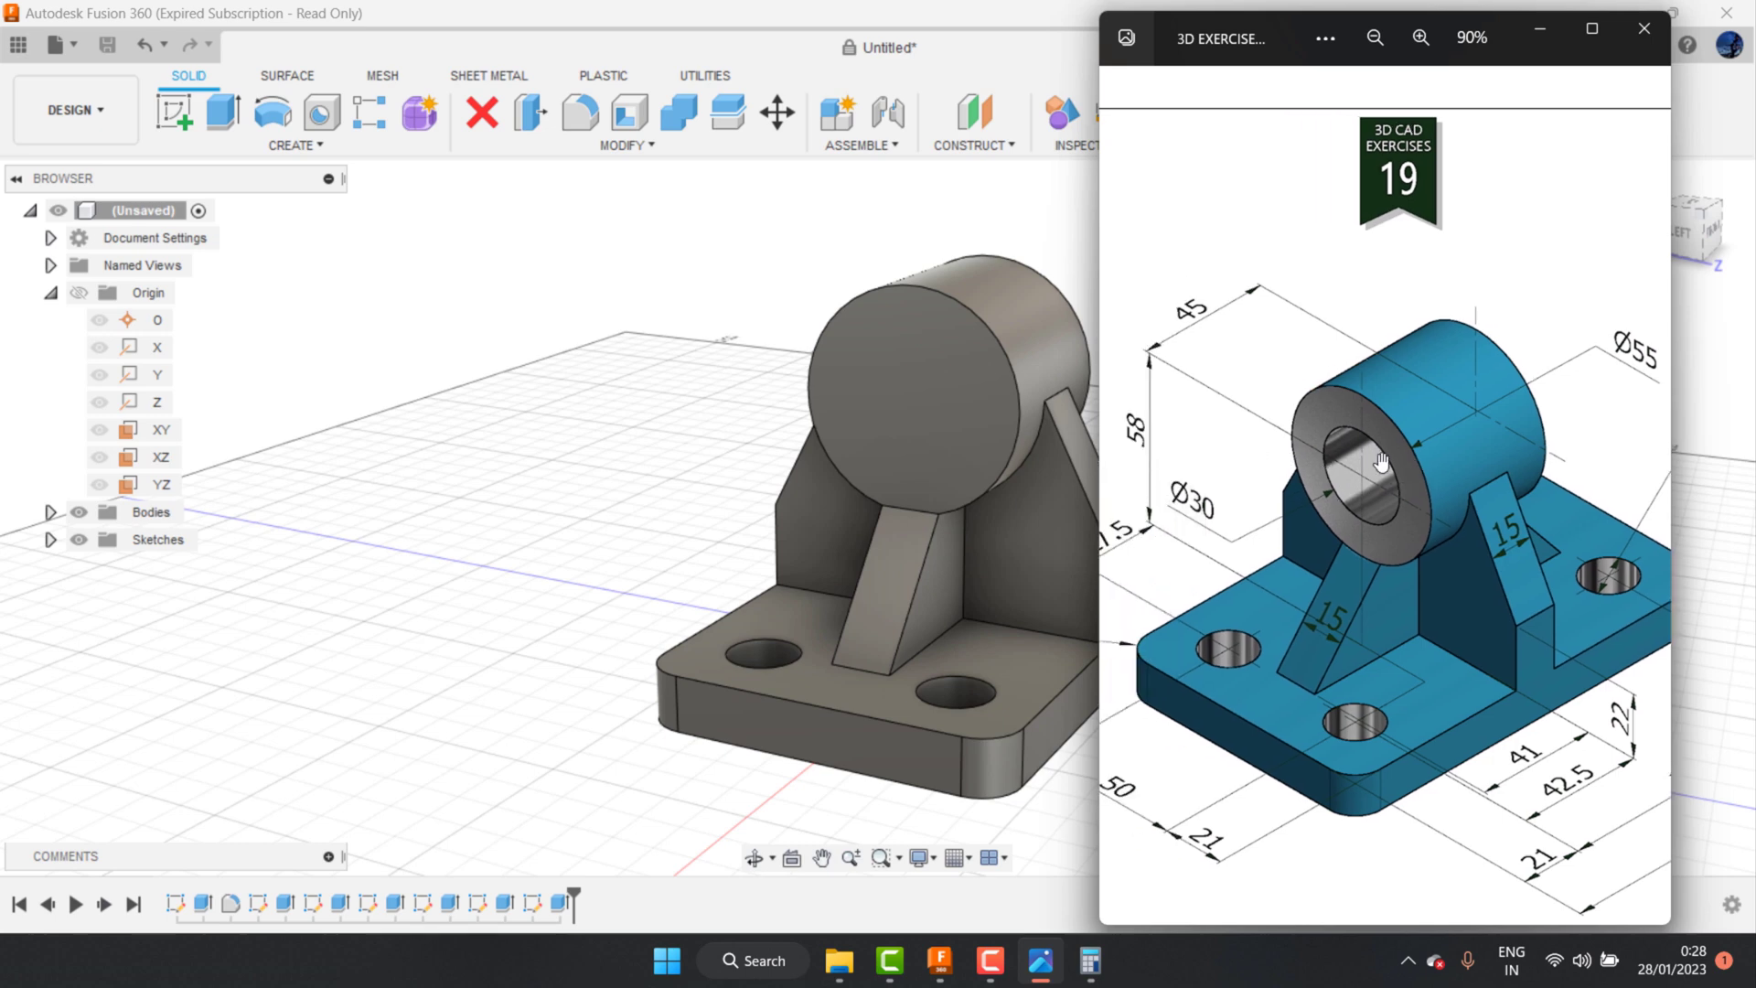
pyautogui.click(939, 960)
# Step: On the cylinder's end face, draw a centre-diameter circle at its centre with diameter 30 mm
pyautogui.click(933, 409)
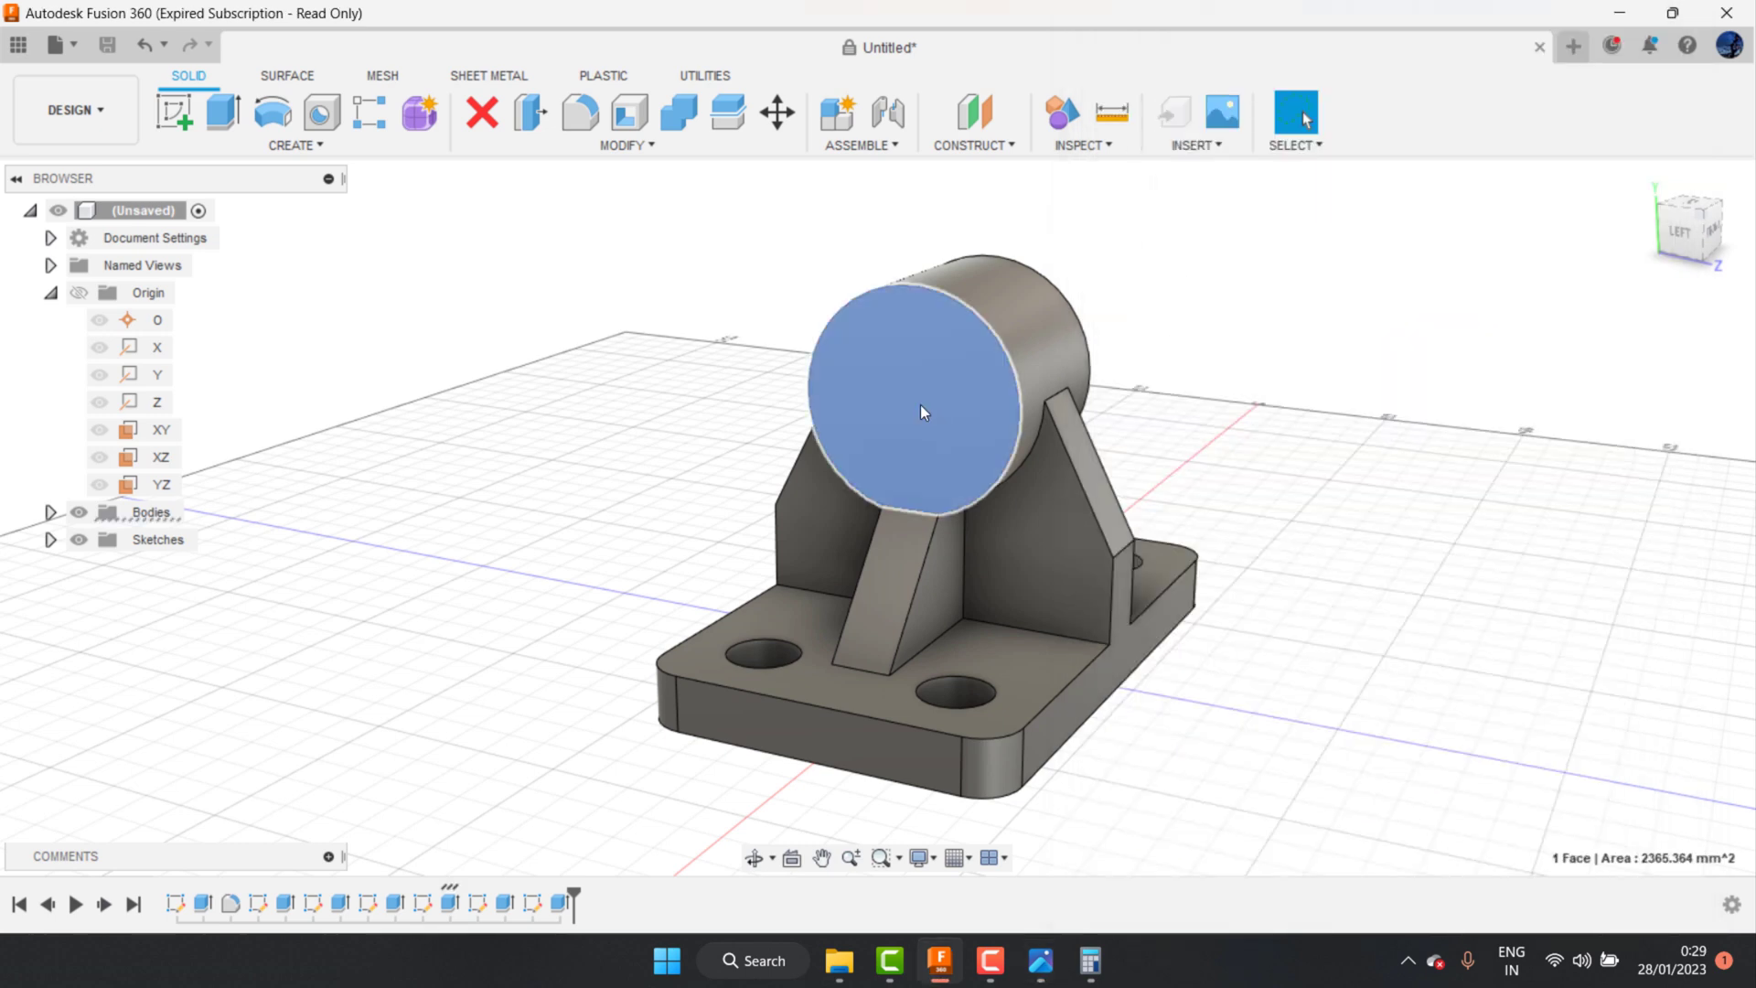
pyautogui.click(177, 128)
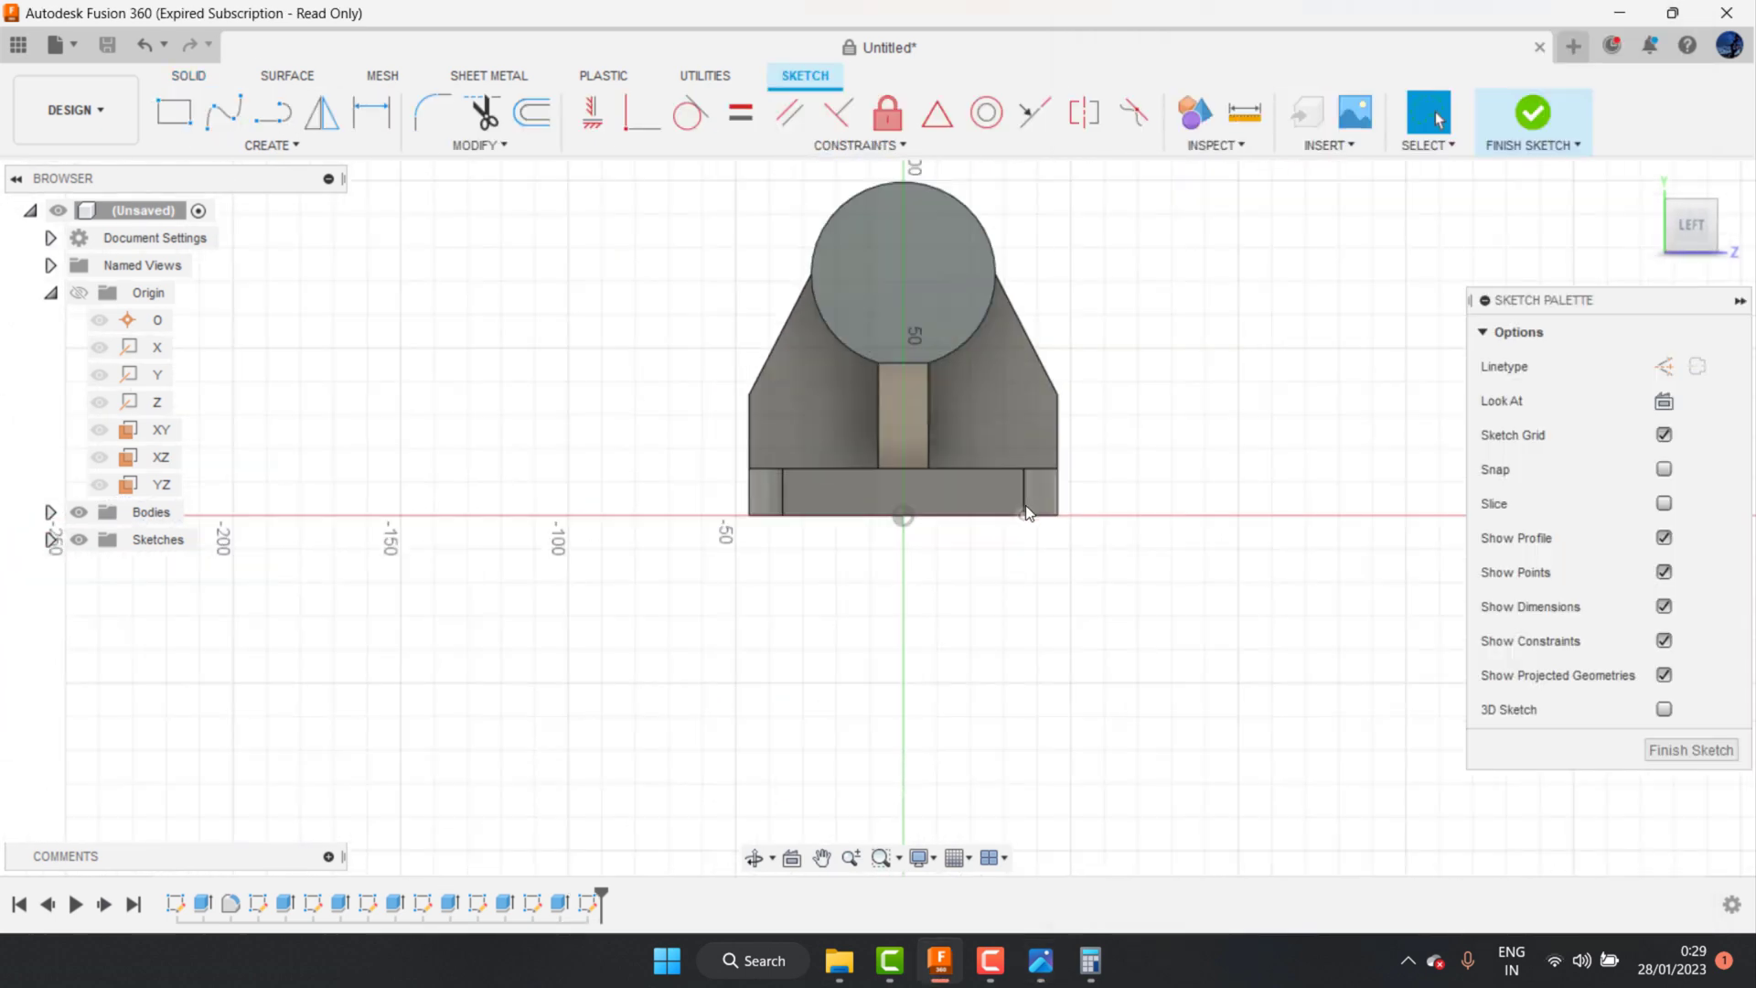
pyautogui.scroll(2, 960, 212)
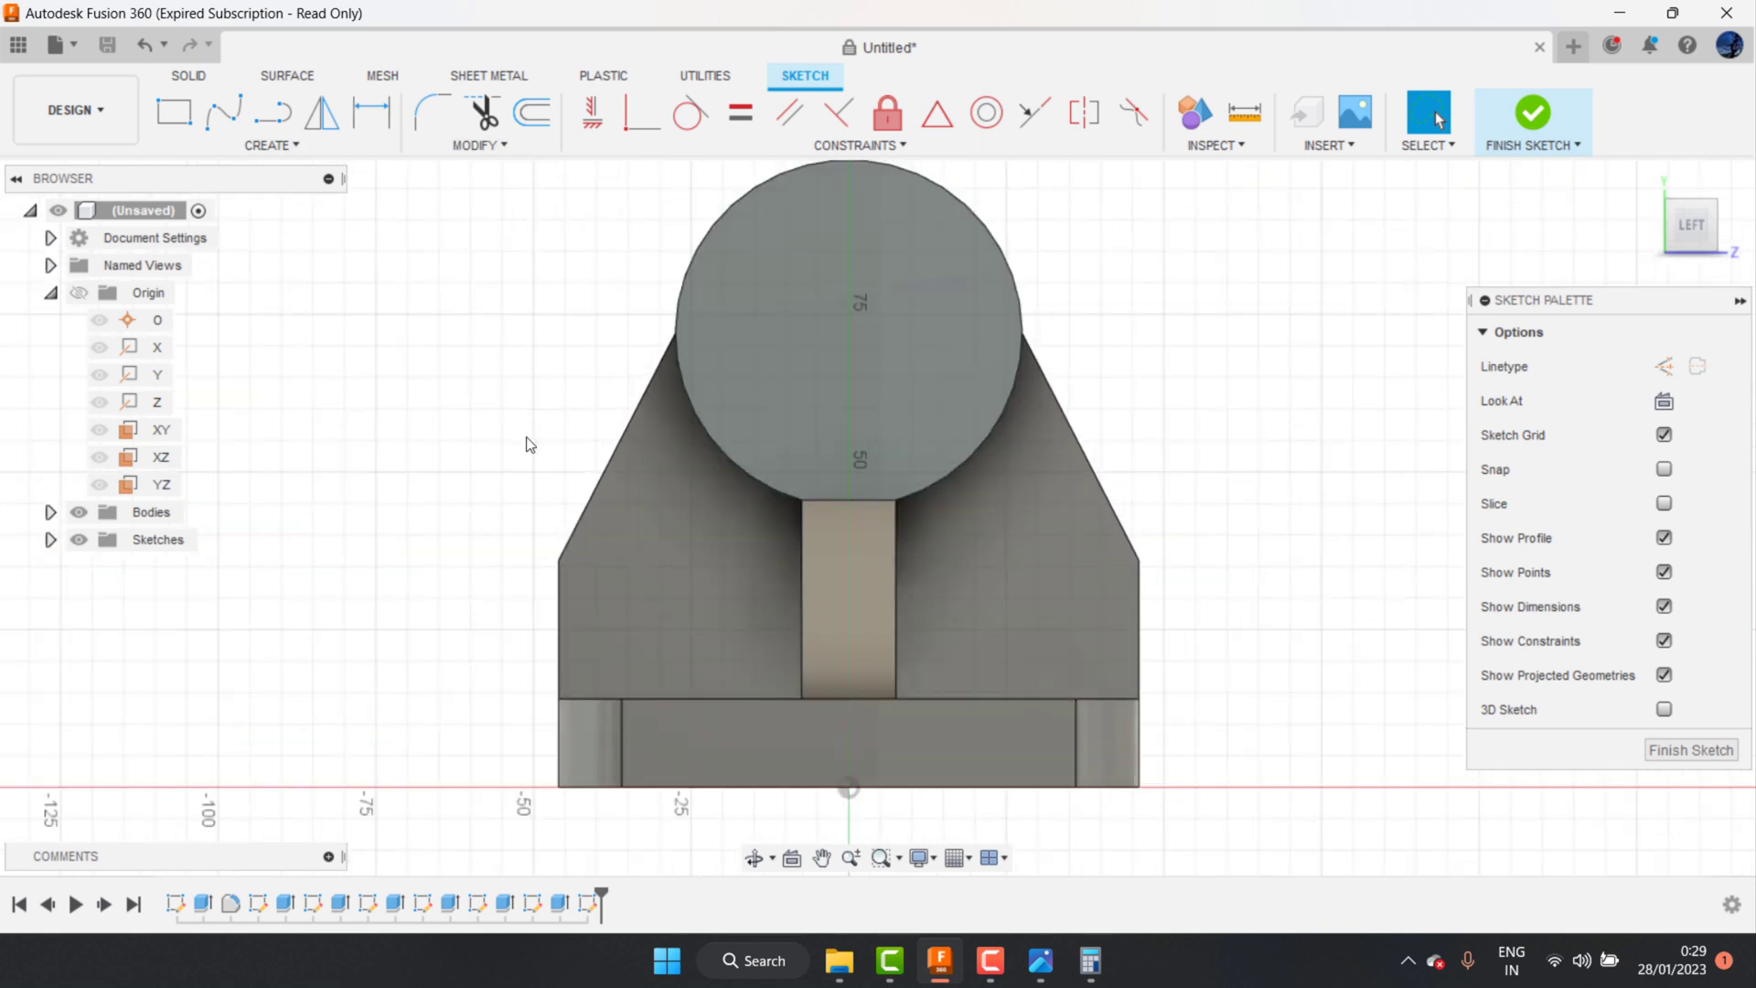
pyautogui.press('c')
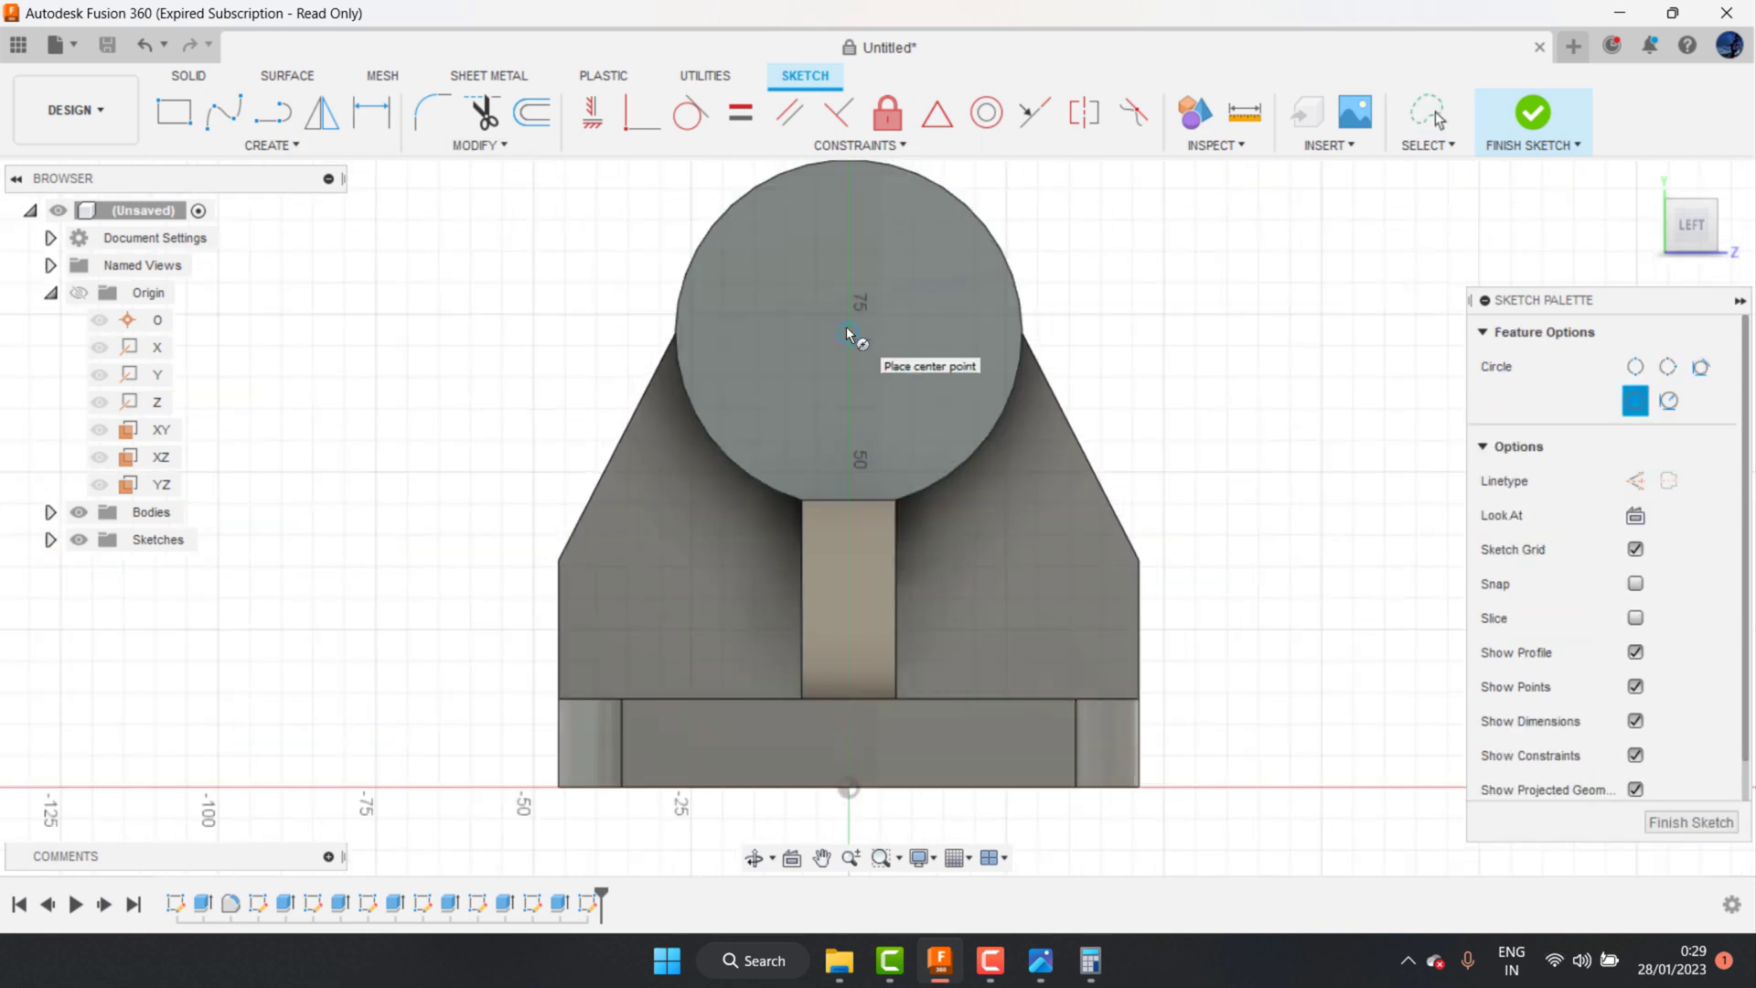
pyautogui.click(849, 332)
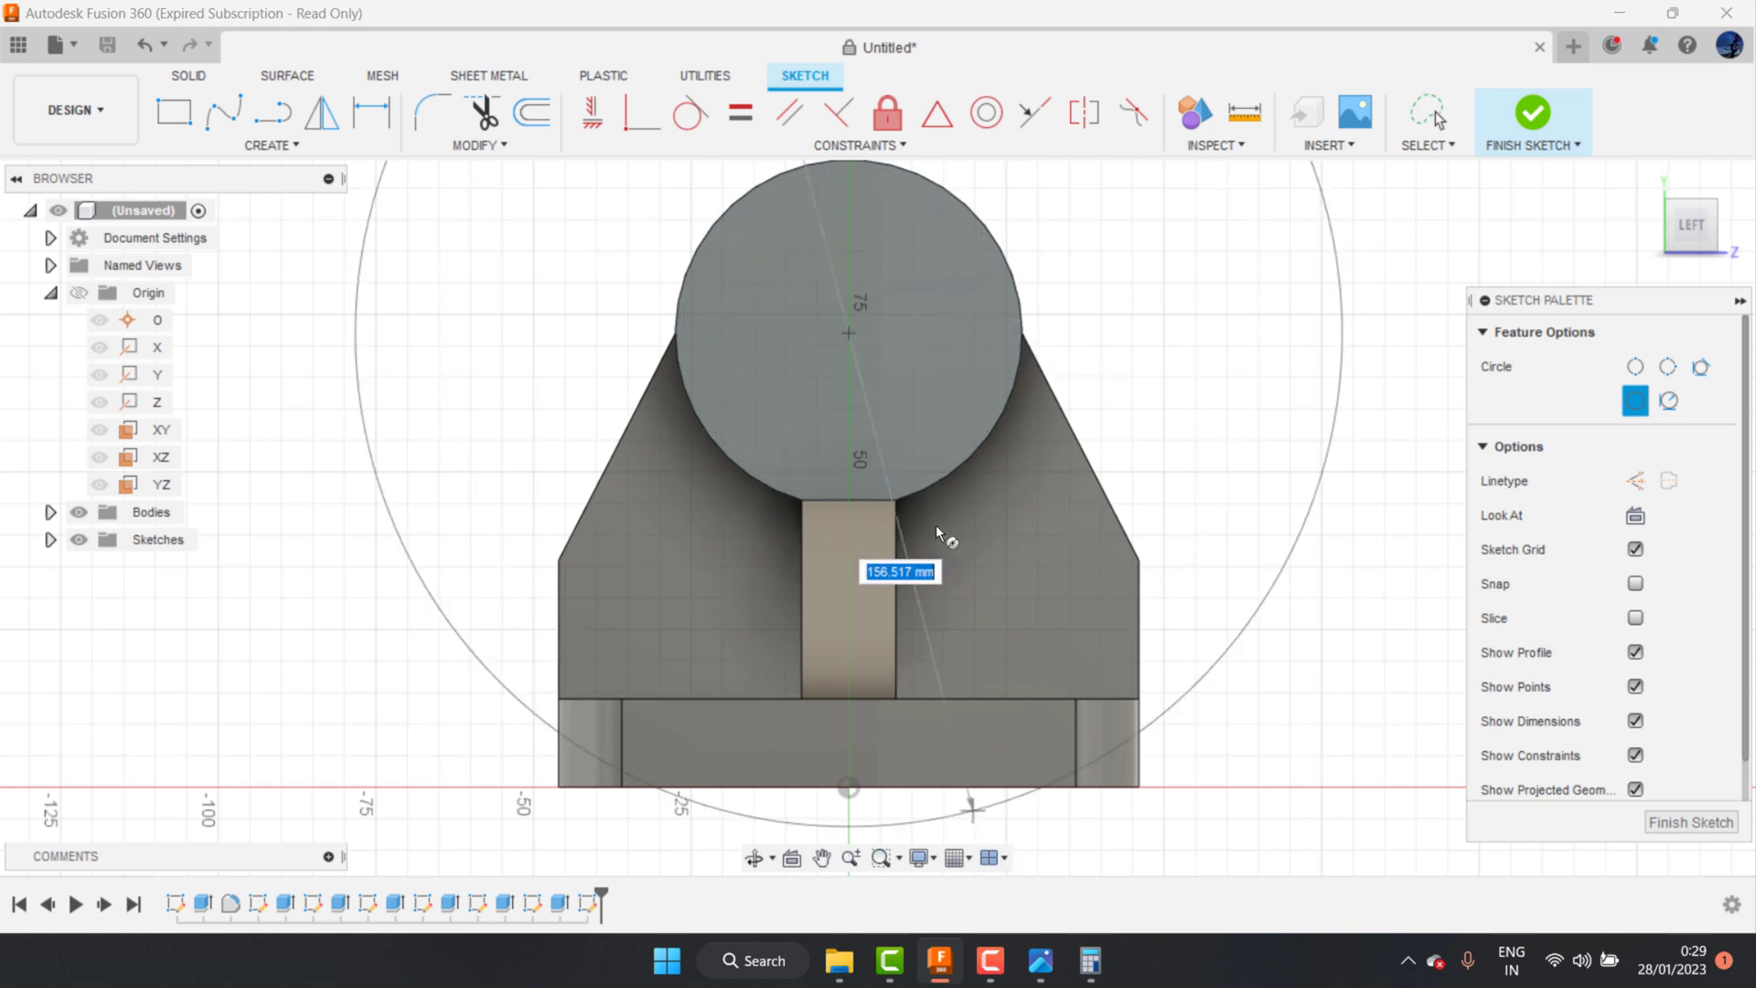
pyautogui.click(1039, 962)
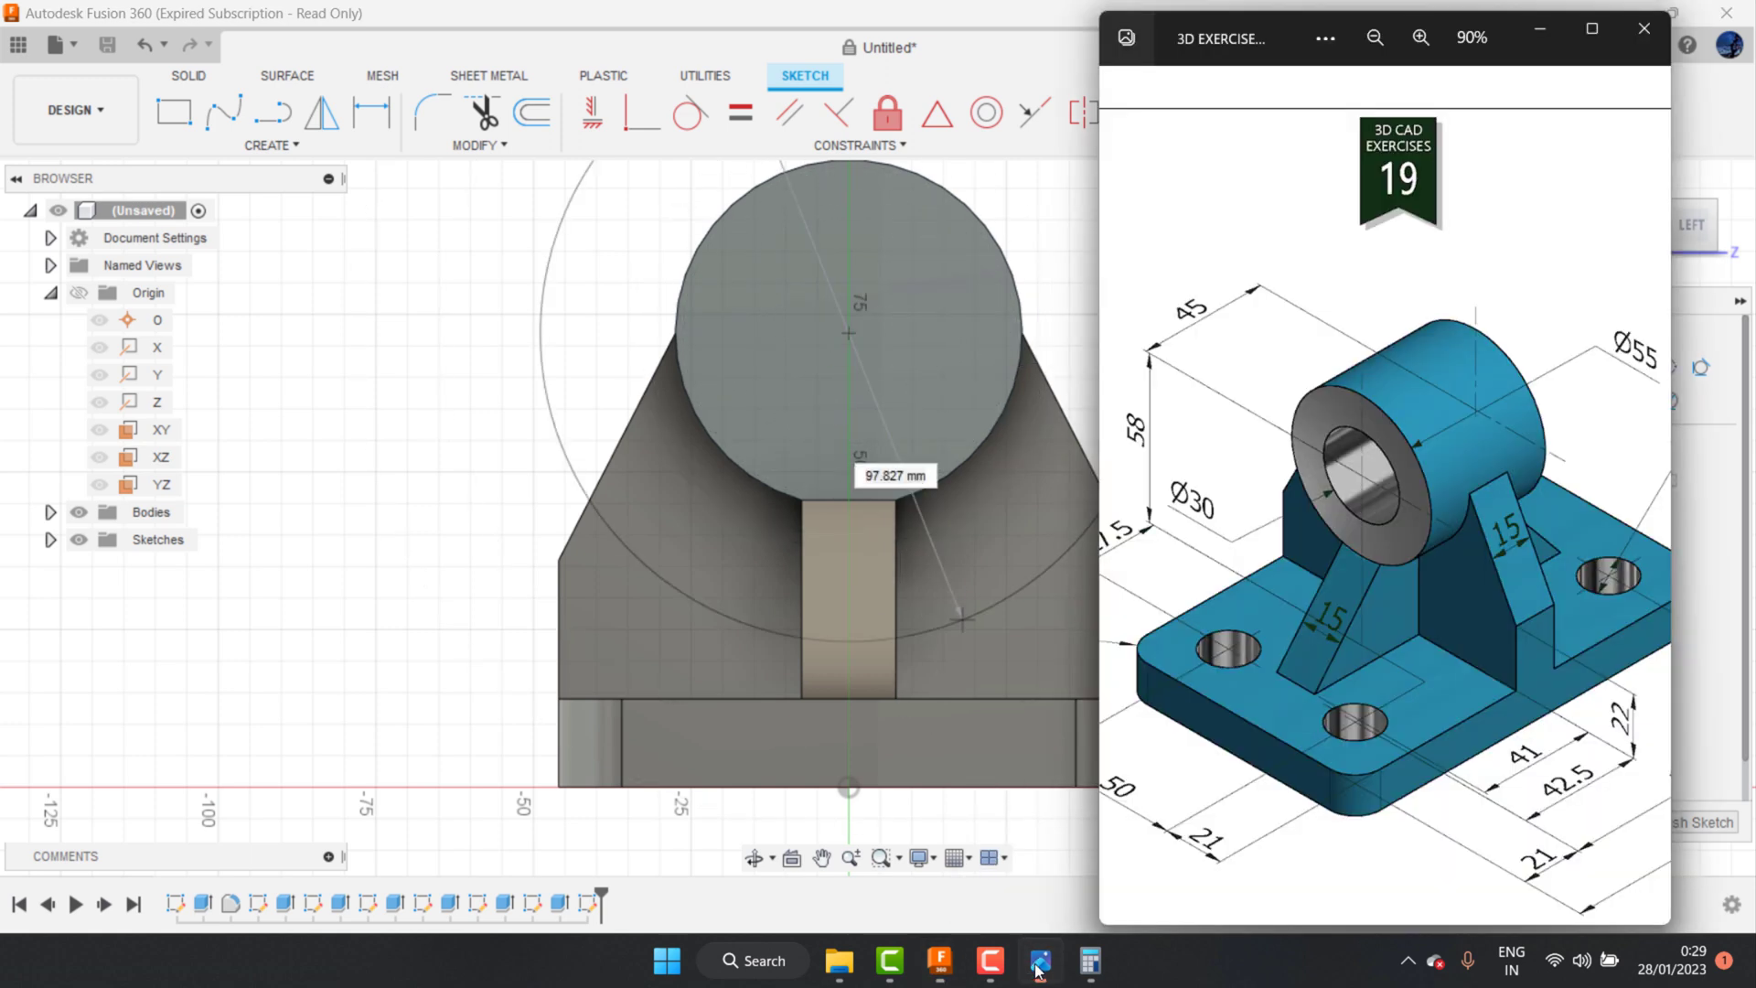
pyautogui.click(1039, 965)
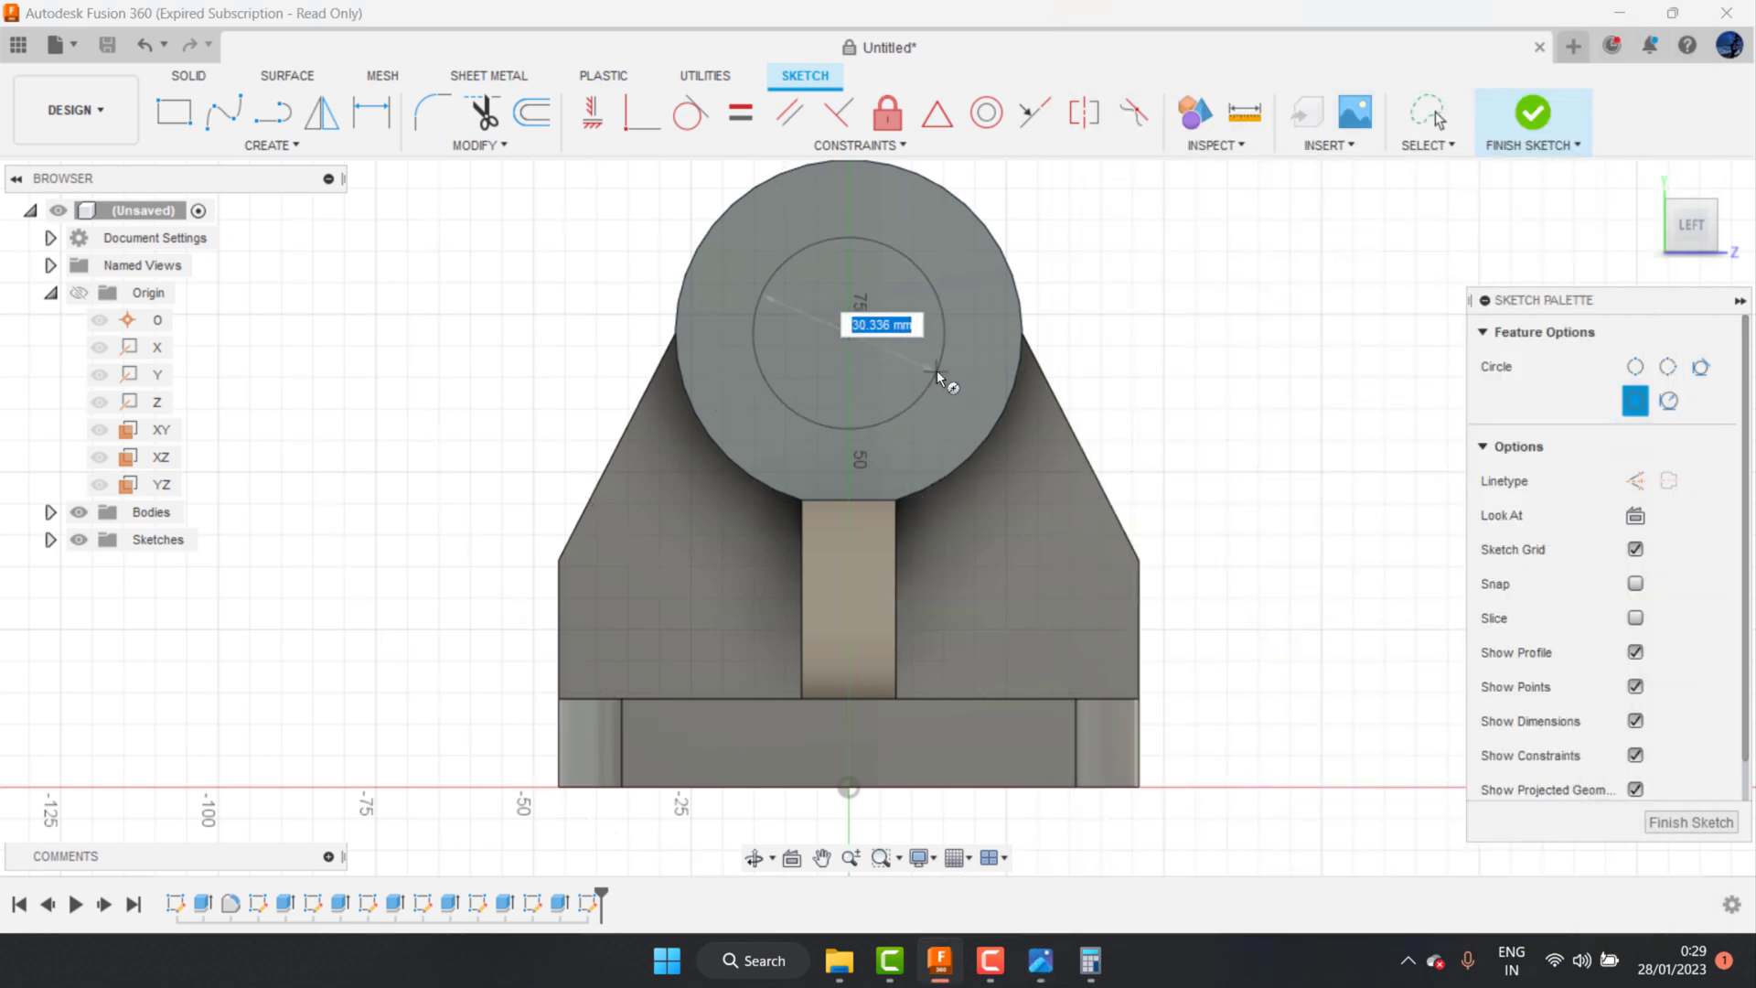
pyautogui.write('0')
pyautogui.press('Return')
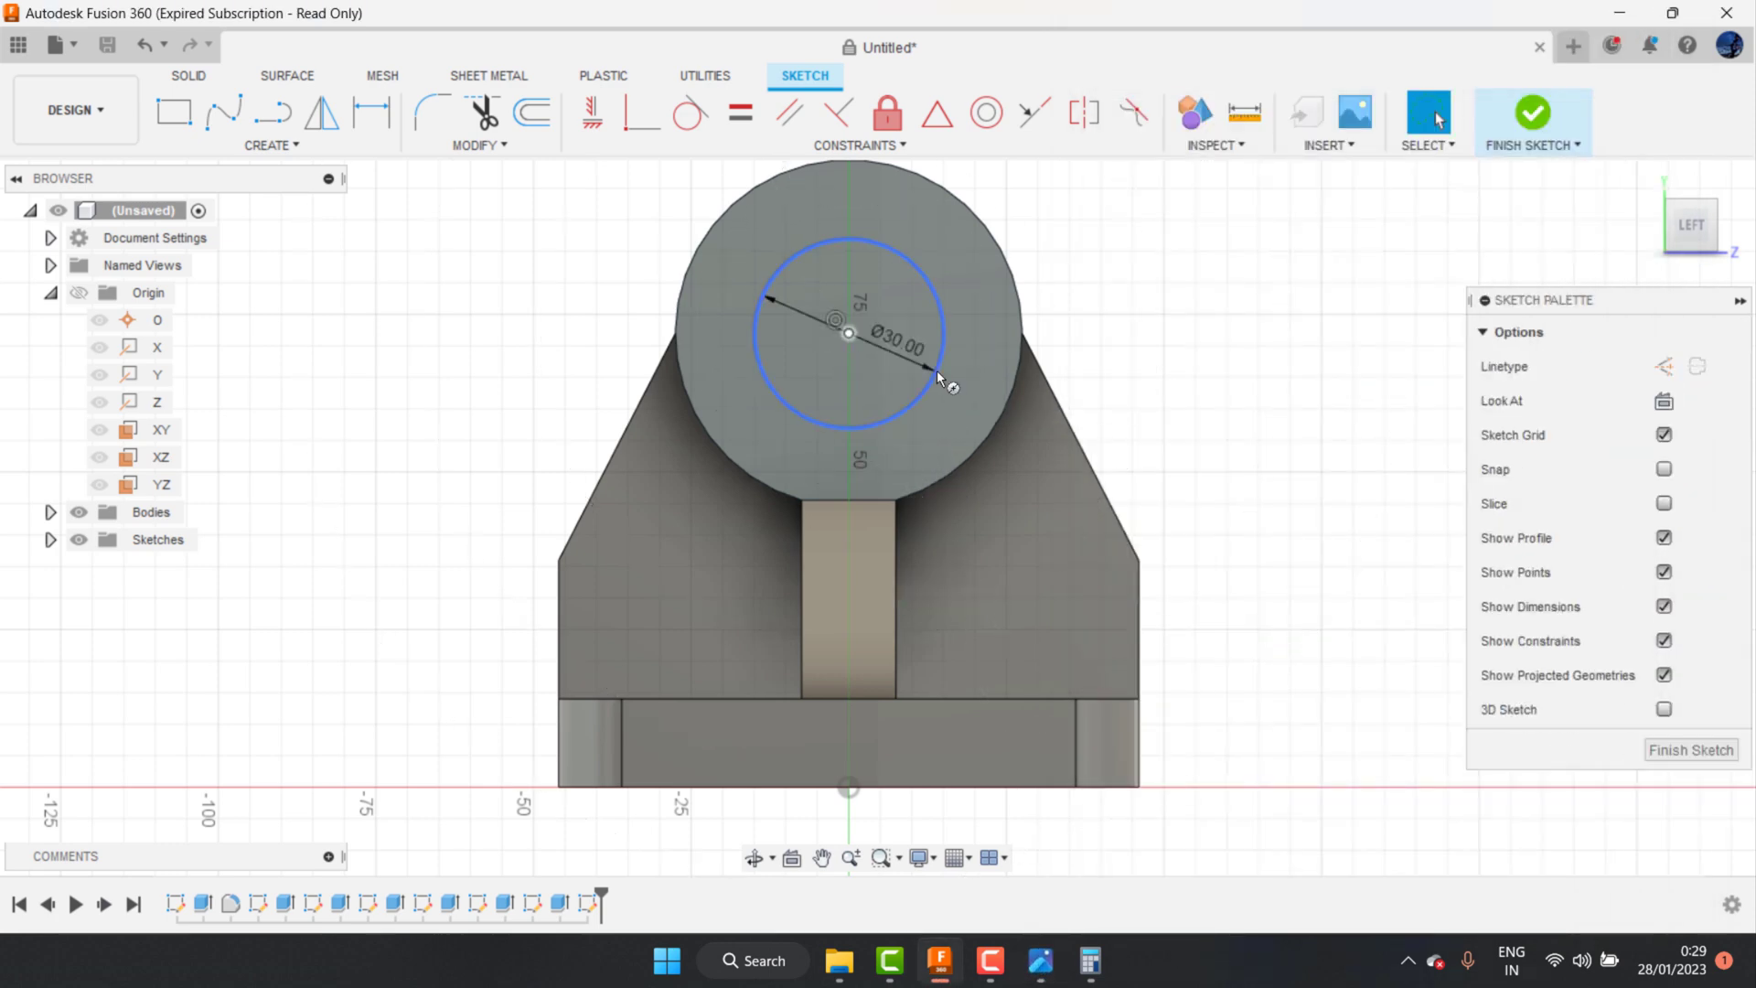
pyautogui.click(1532, 113)
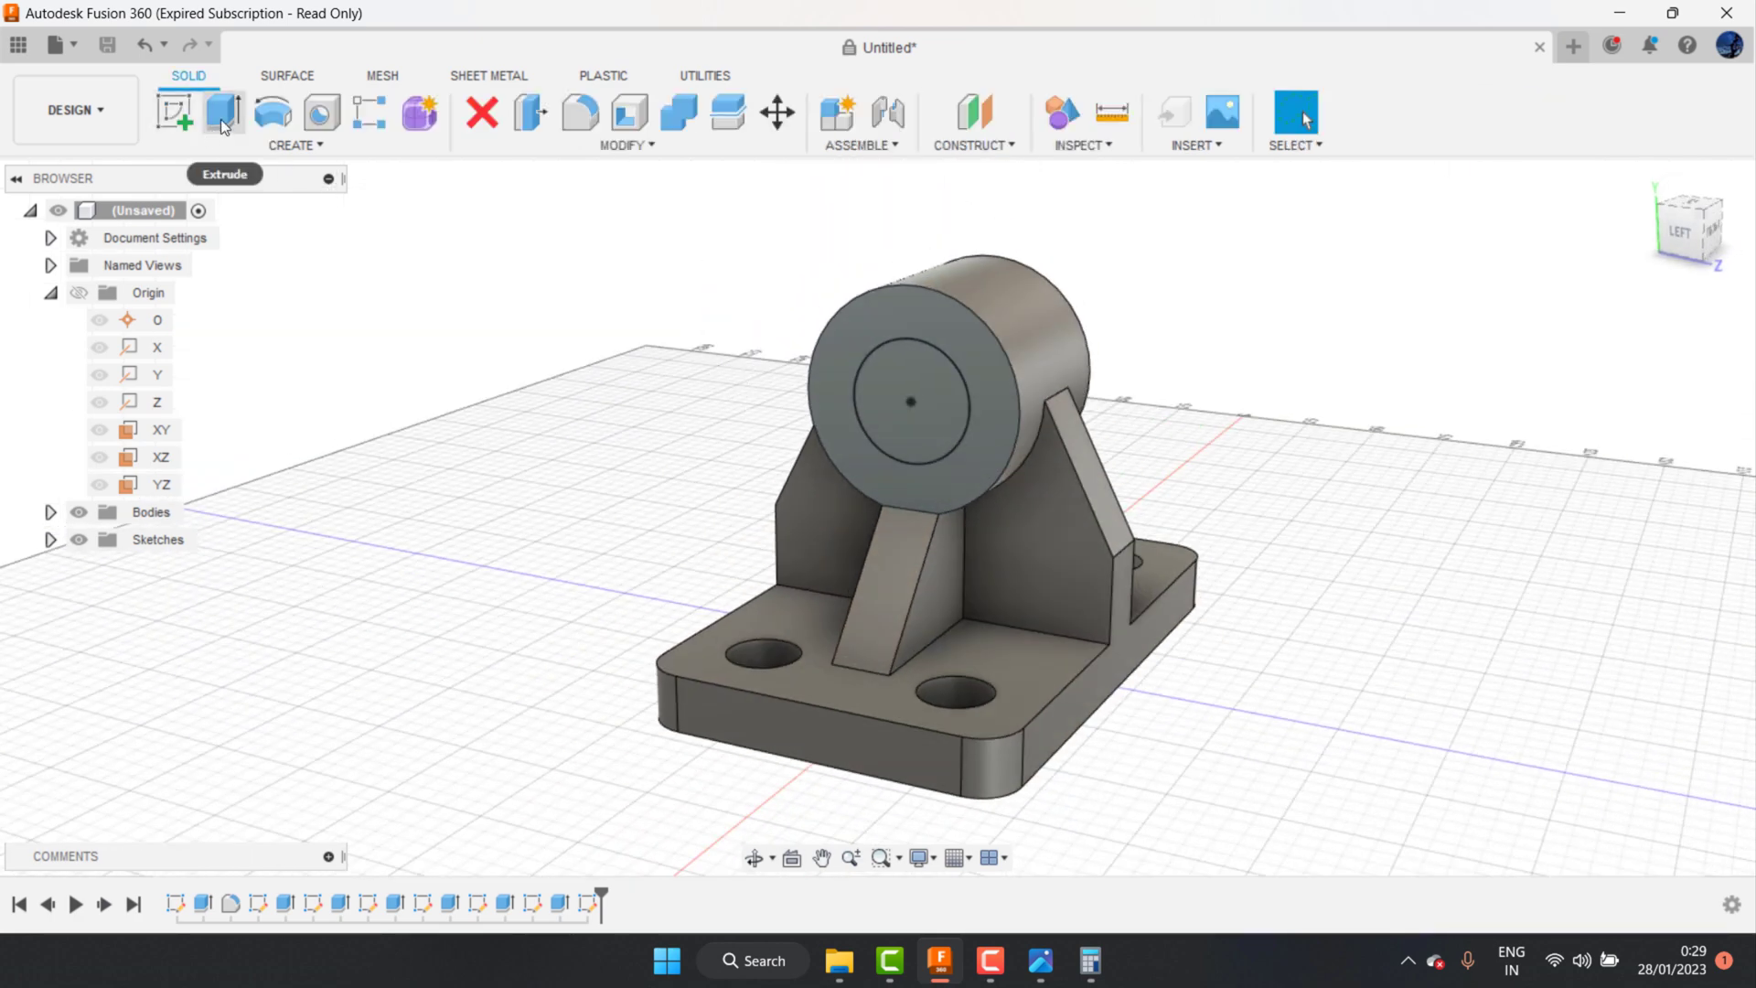
# Step: Extrude the end-face circle -200 mm as a cut through the cylinder
pyautogui.click(222, 111)
pyautogui.click(900, 393)
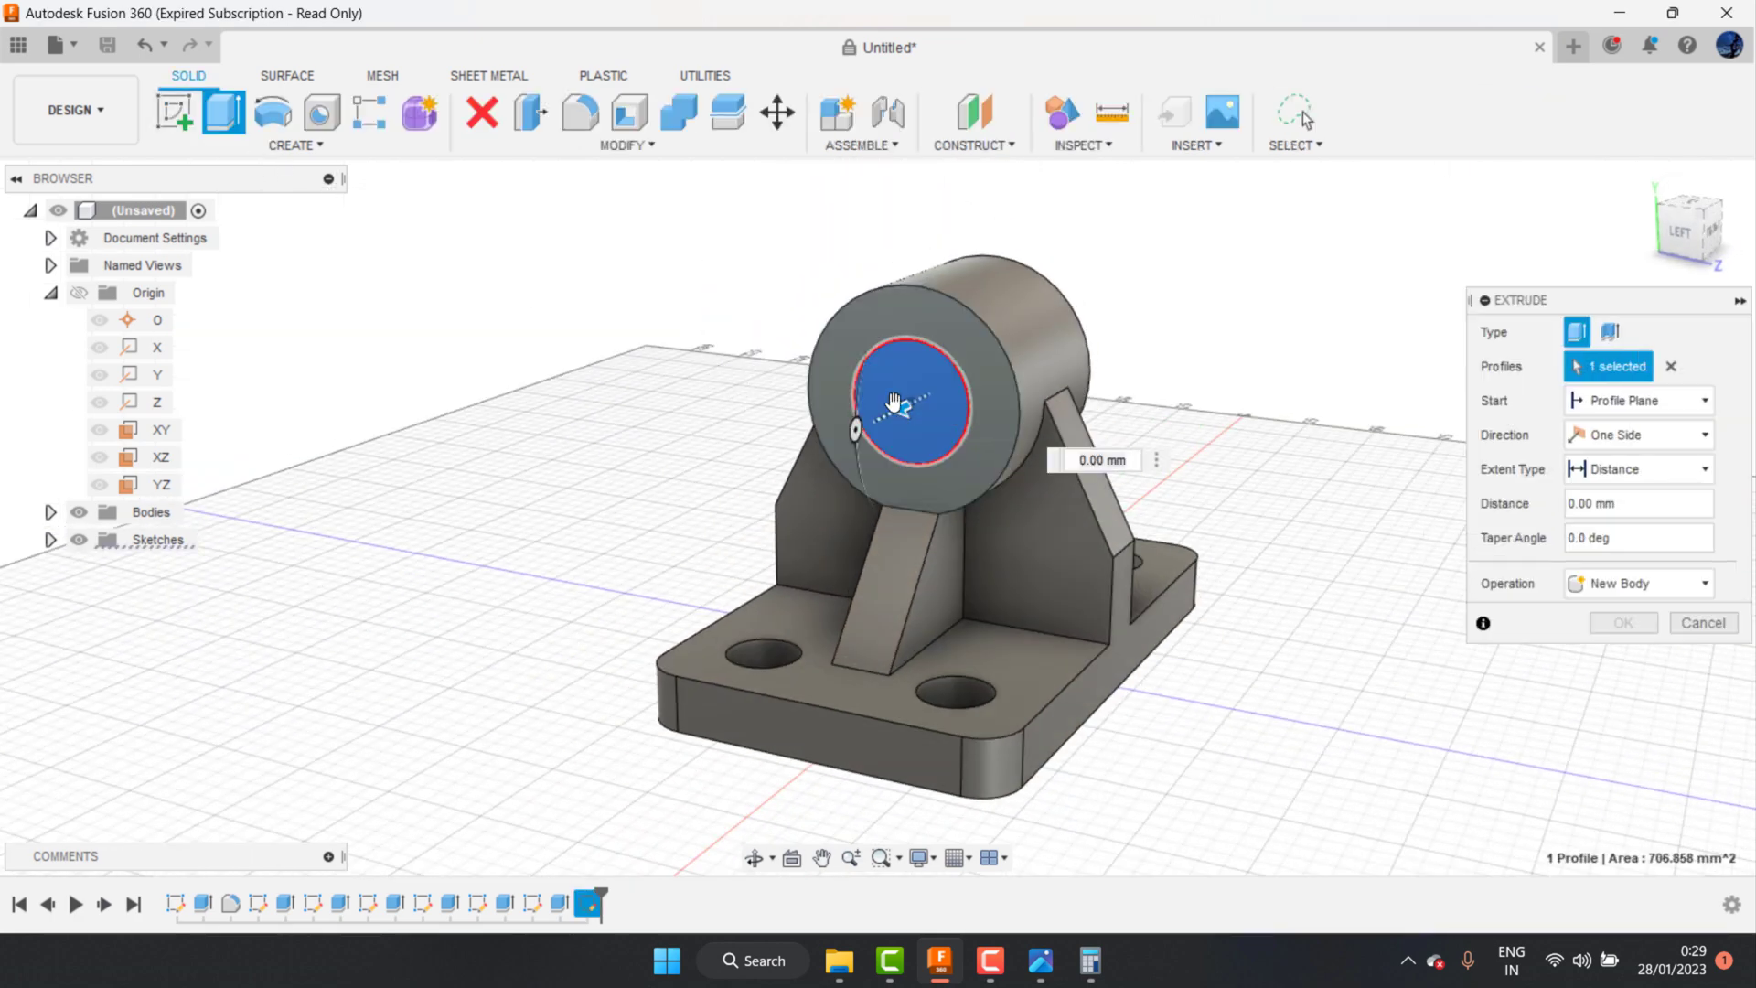
pyautogui.write('-200')
pyautogui.click(1615, 662)
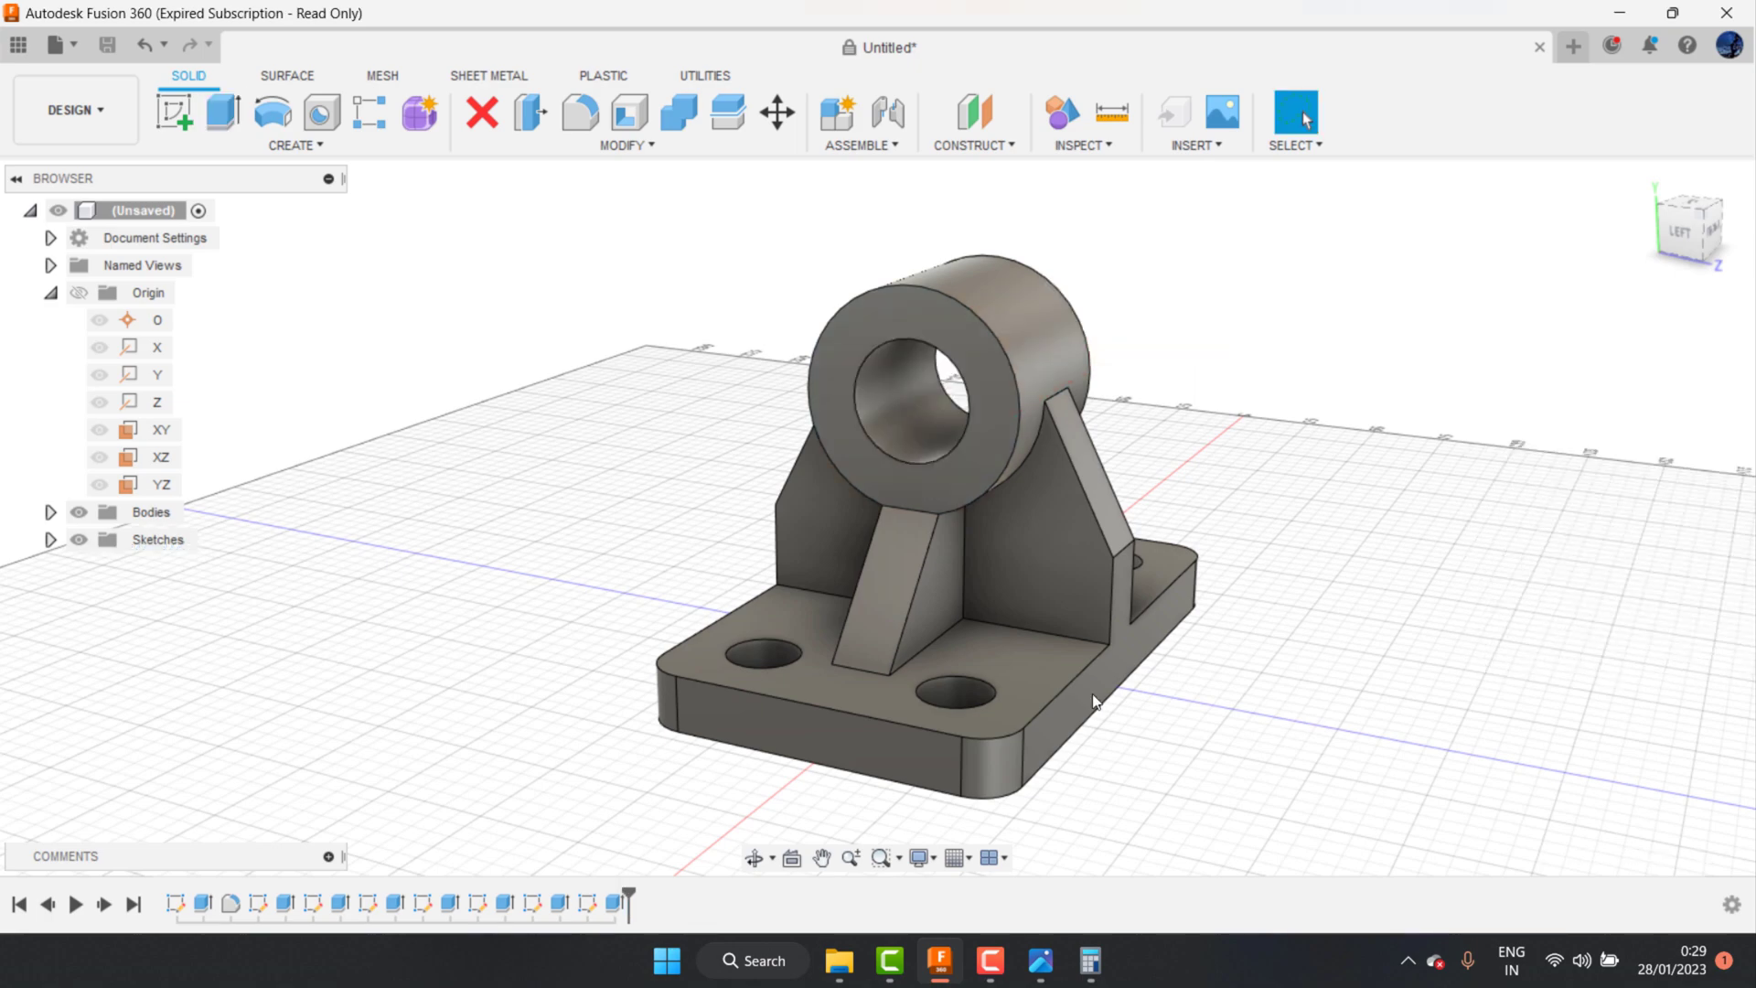
# Step: Orbit to a front-left view and select the cylinder's outer face
pyautogui.click(754, 857)
pyautogui.moveTo(901, 498)
pyautogui.mouseDown()
pyautogui.moveTo(880, 551)
pyautogui.moveTo(875, 501)
pyautogui.mouseUp()
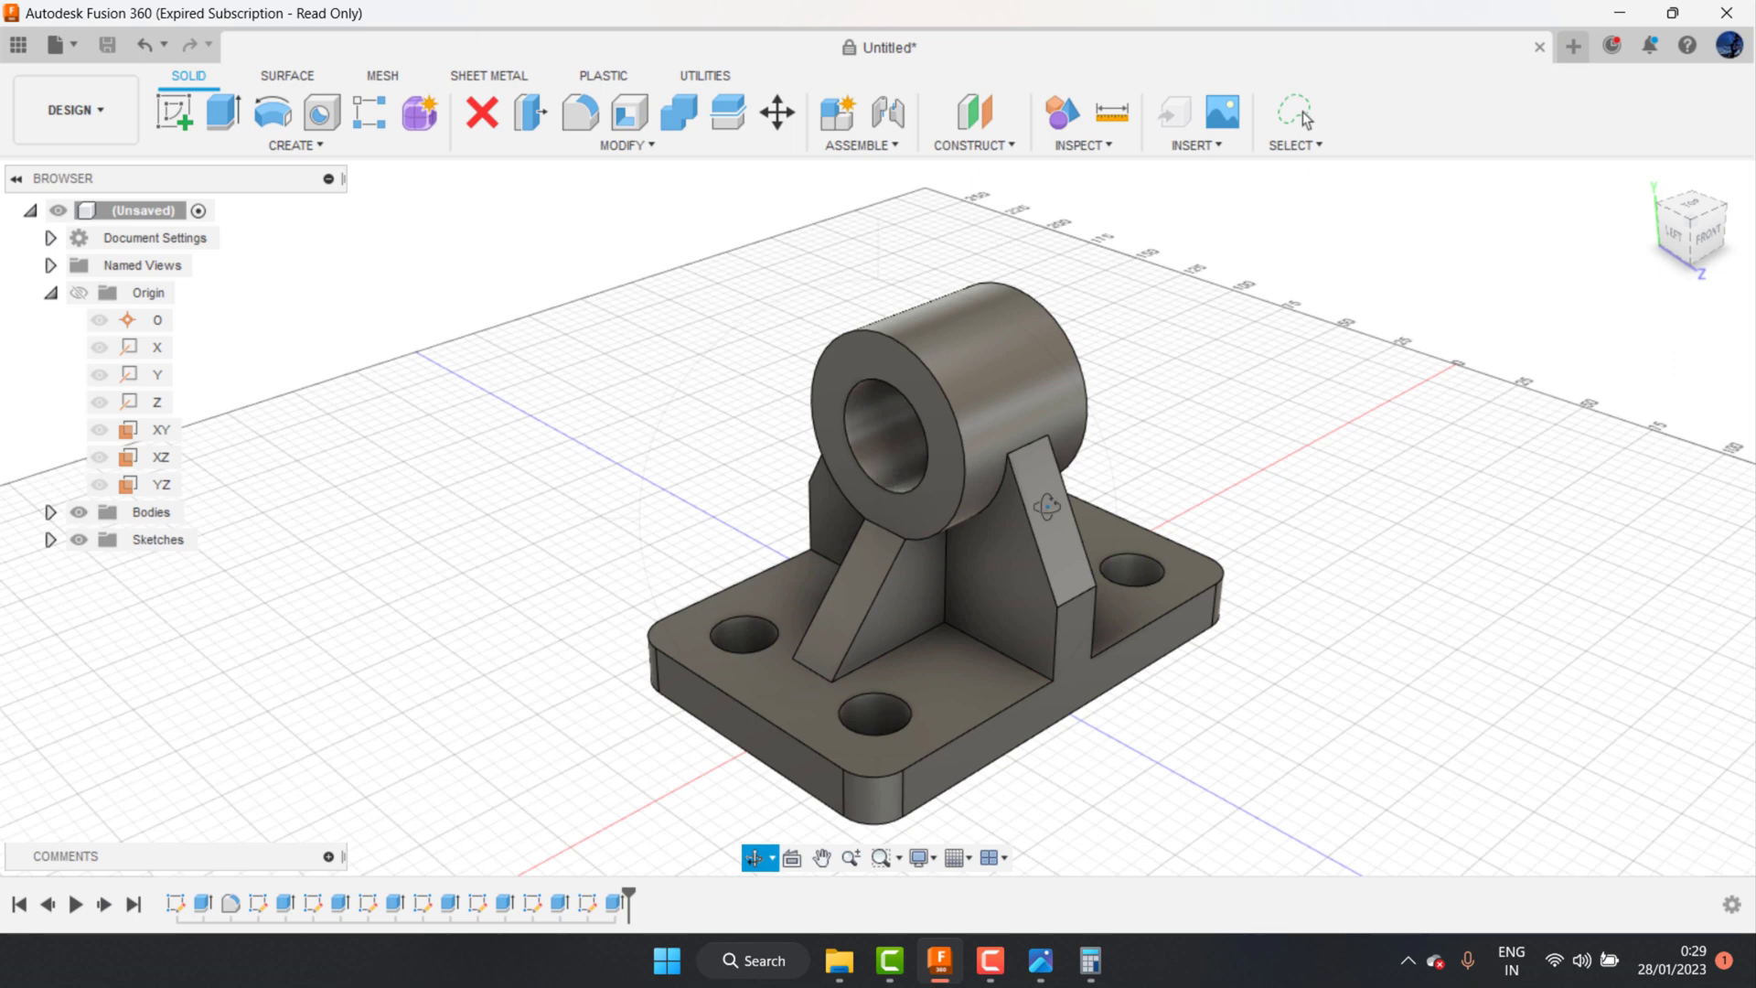
pyautogui.scroll(2, 1052, 576)
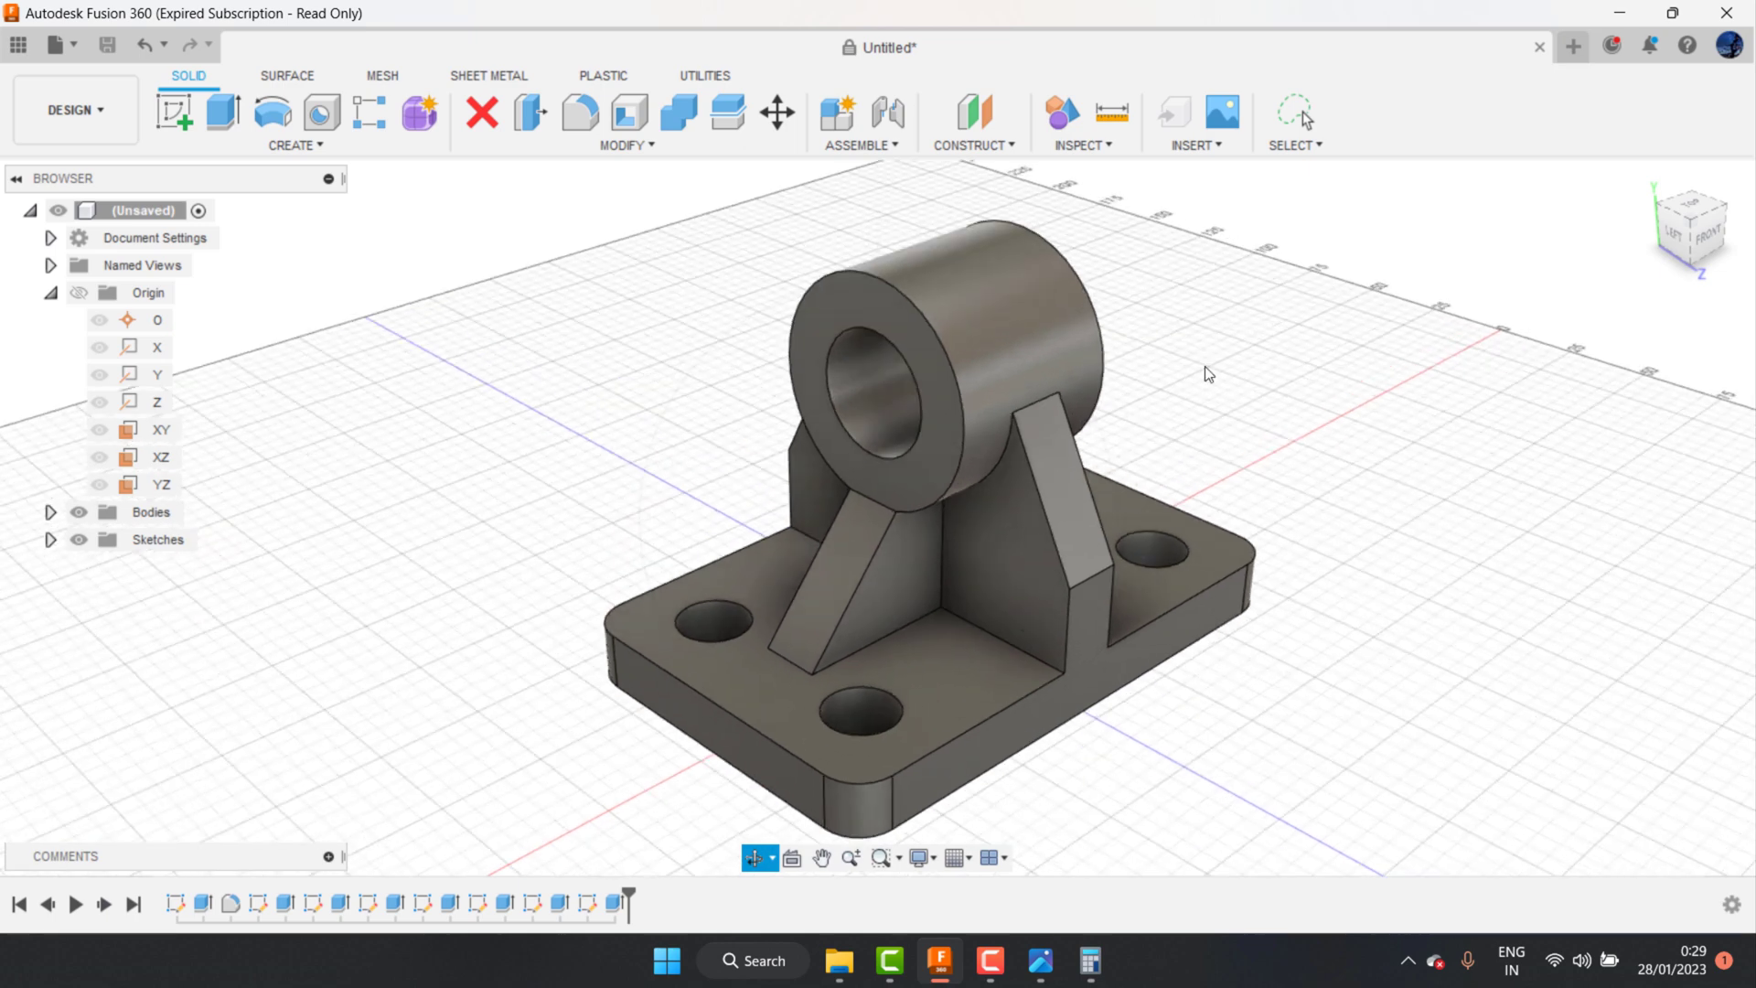
pyautogui.press('Escape')
pyautogui.scroll(-2, 869, 699)
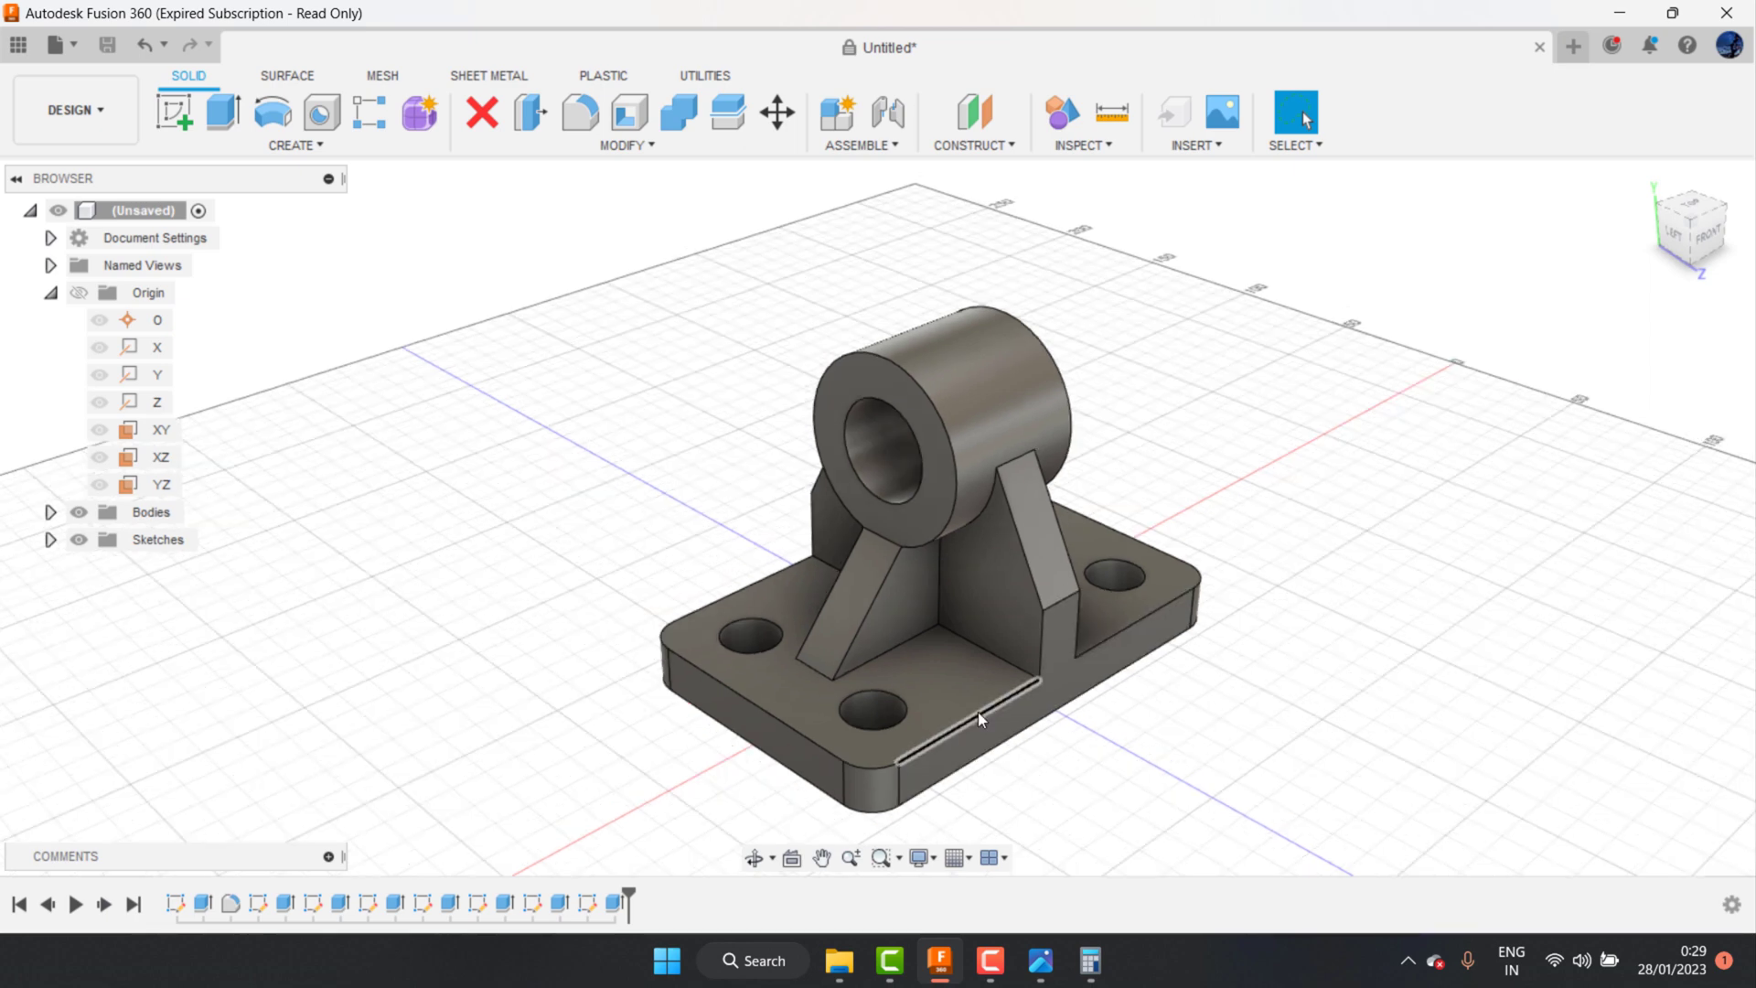
pyautogui.scroll(1, 978, 711)
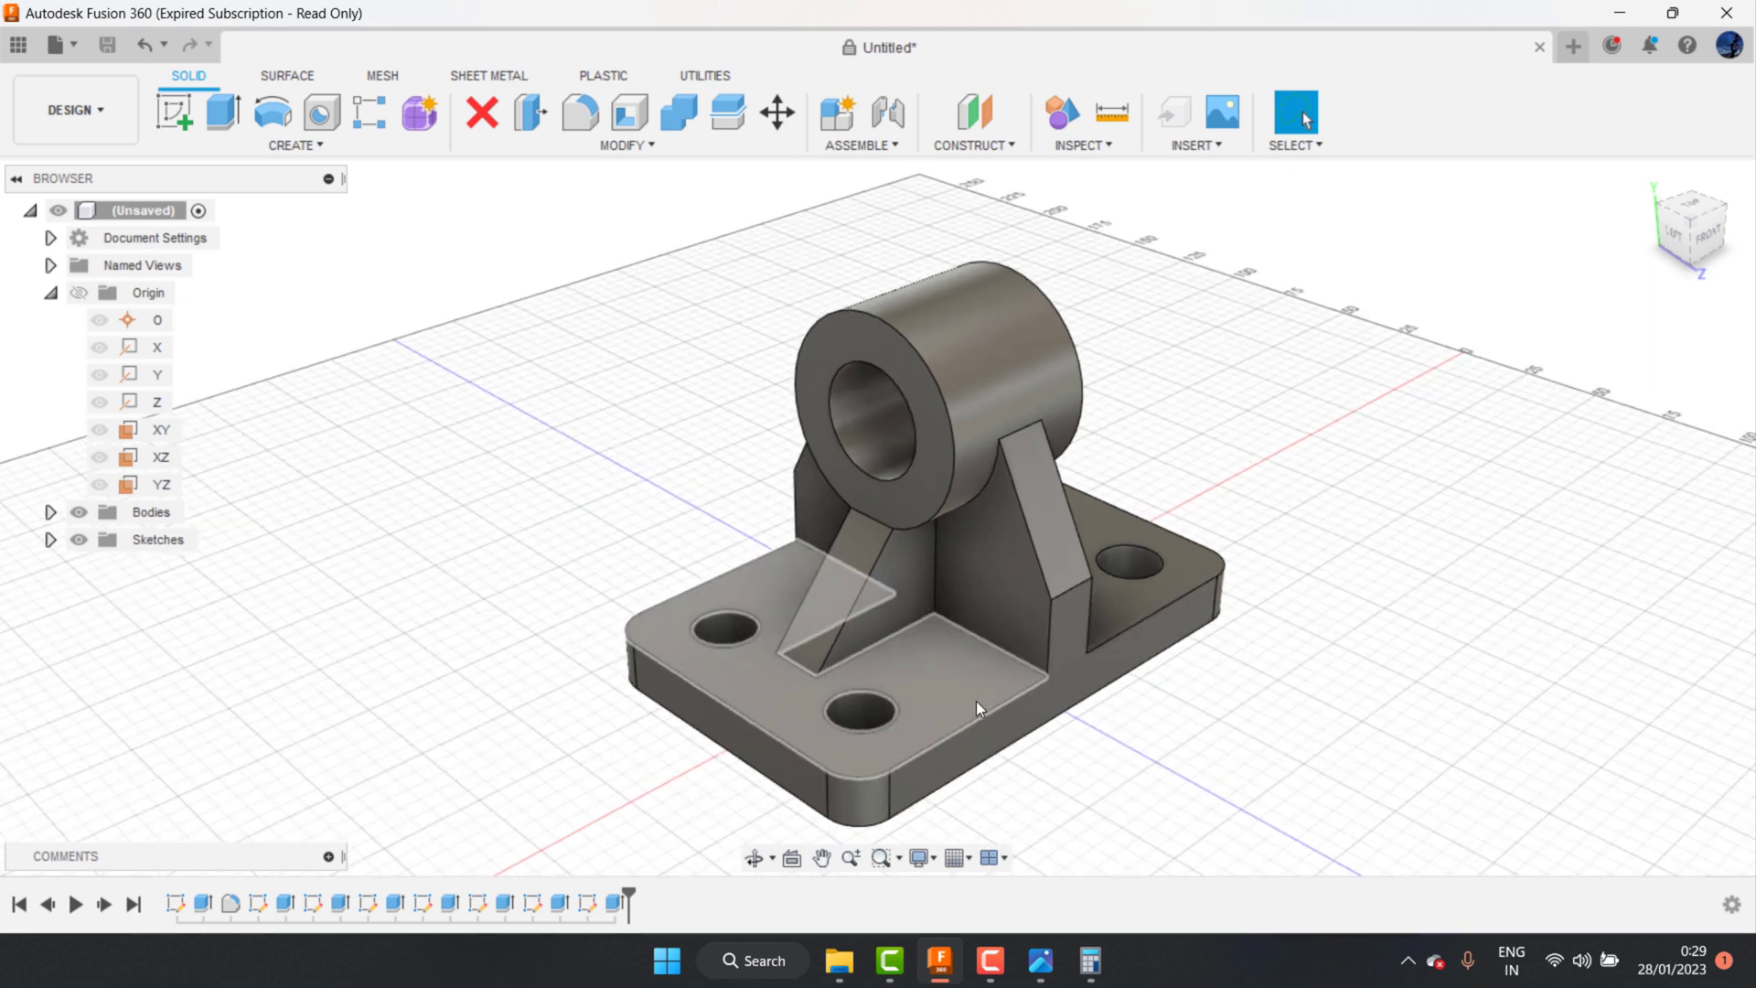
pyautogui.click(1011, 365)
# Step: Open the Appearance panel for the body and collapse the In Design section
pyautogui.rightClick(1011, 365)
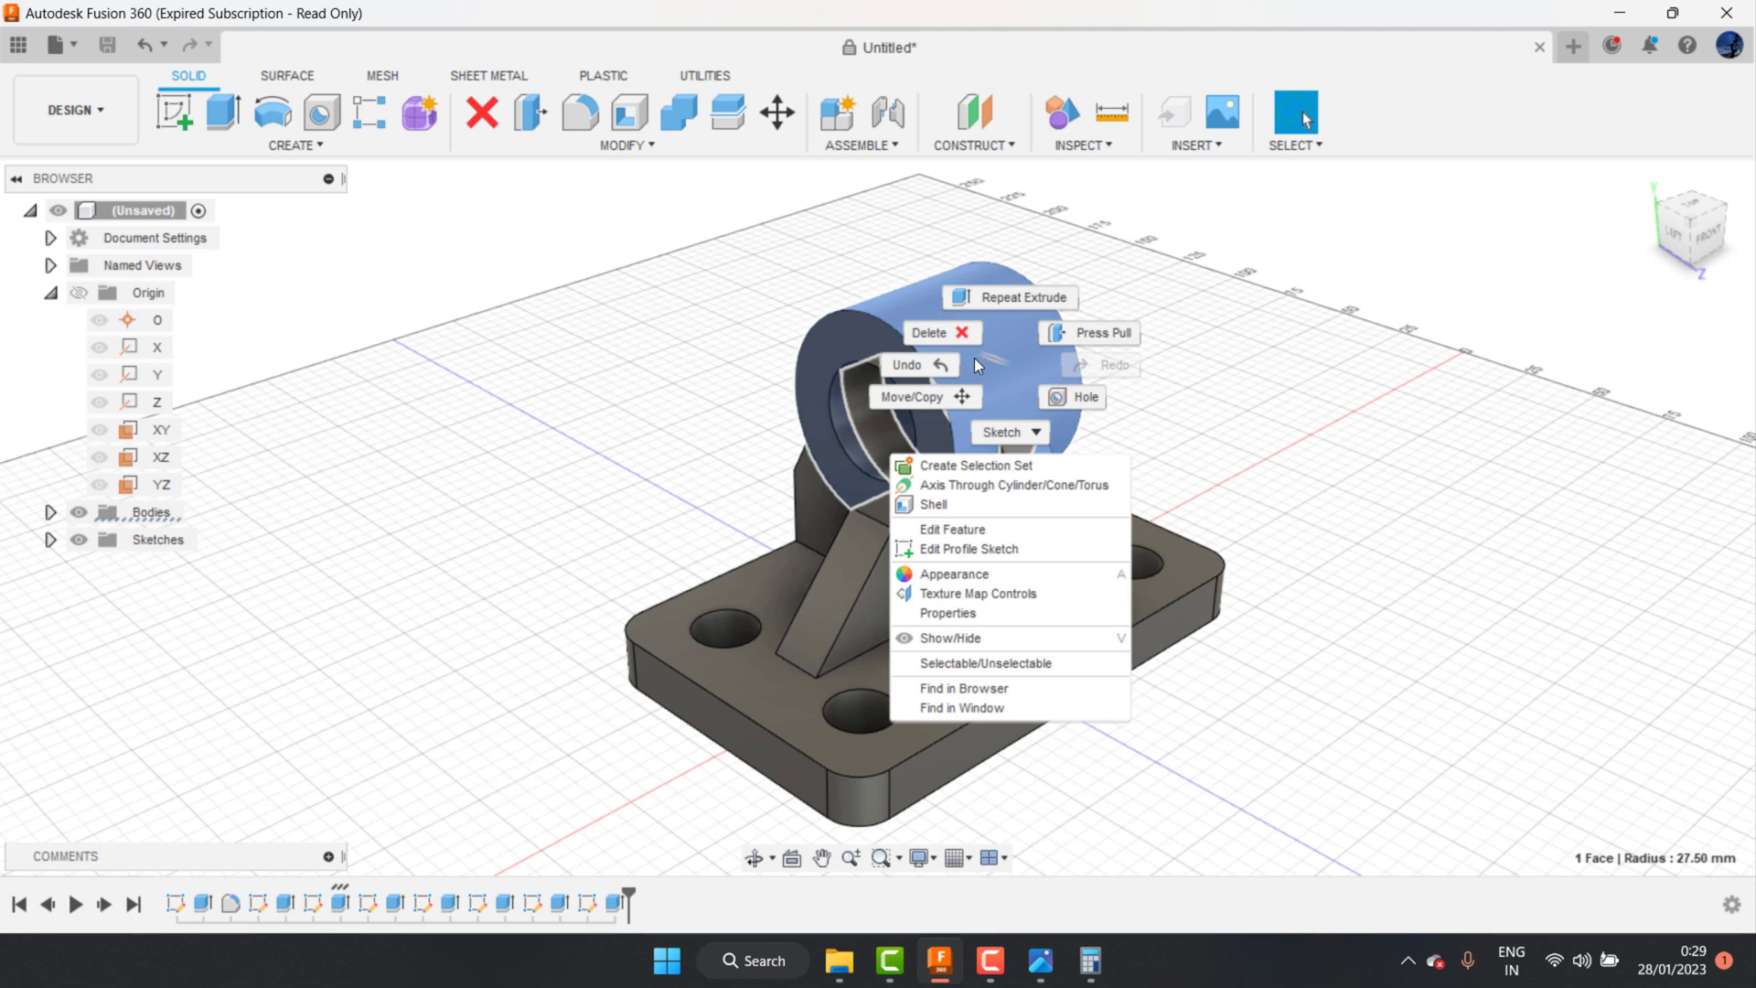
pyautogui.click(921, 582)
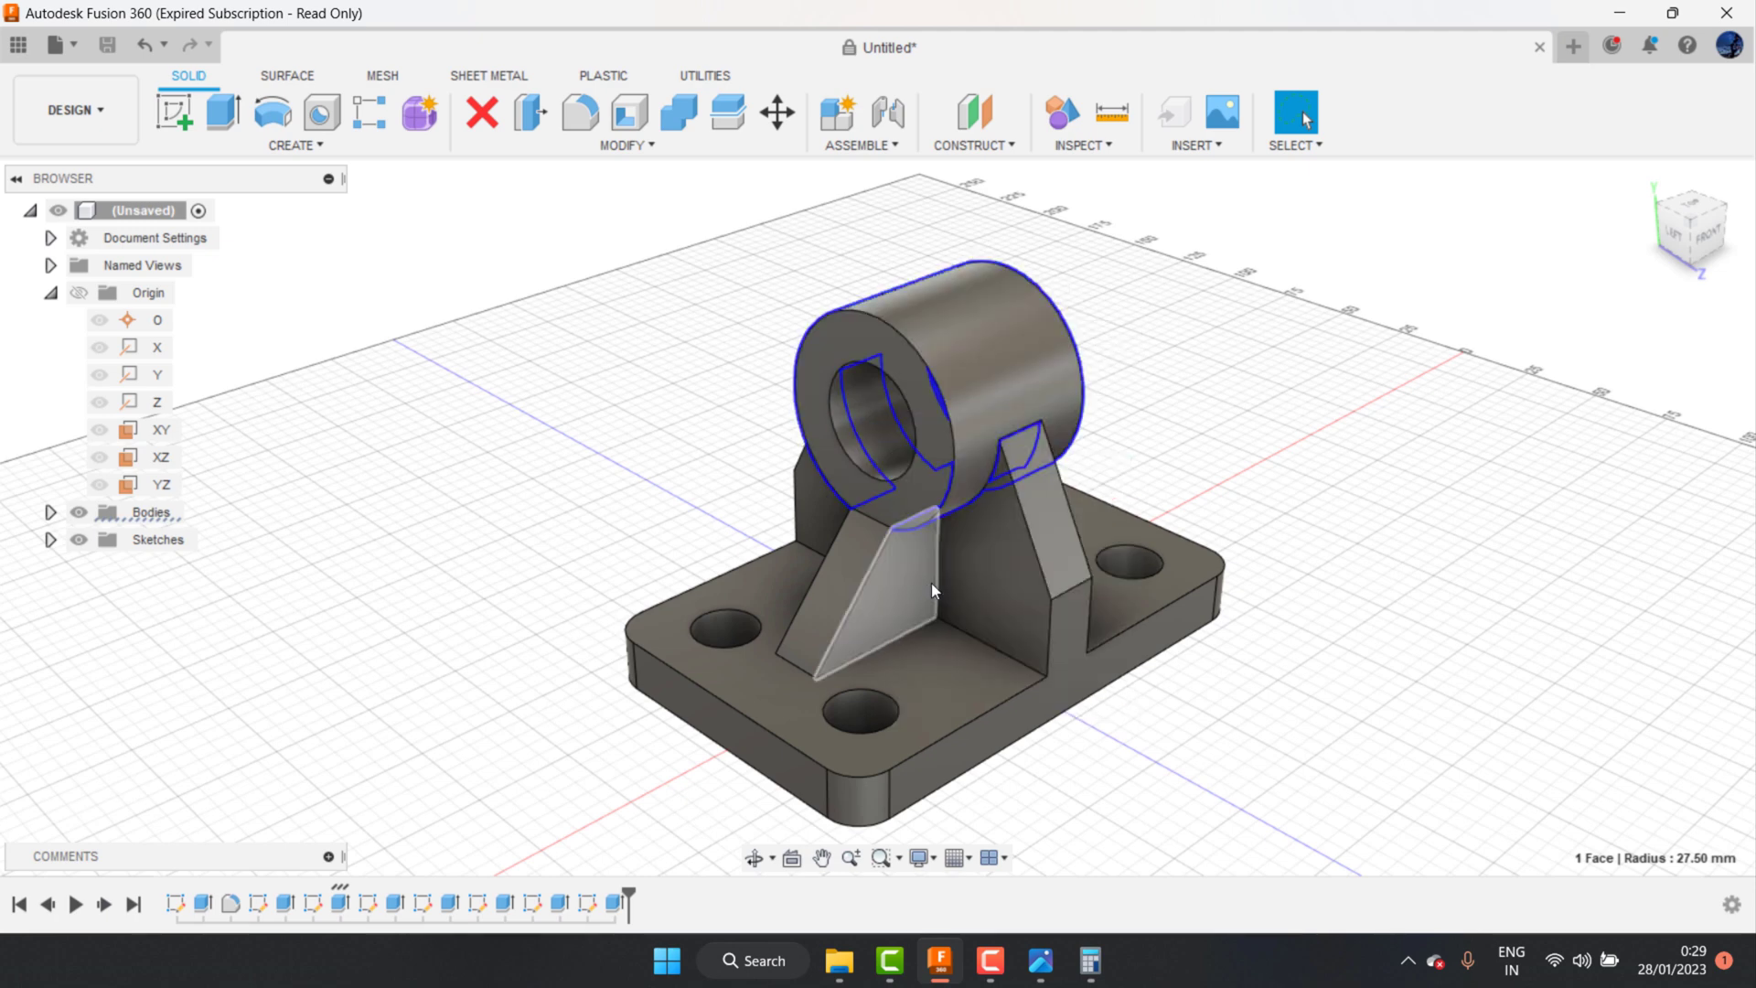
pyautogui.scroll(-2, 1375, 611)
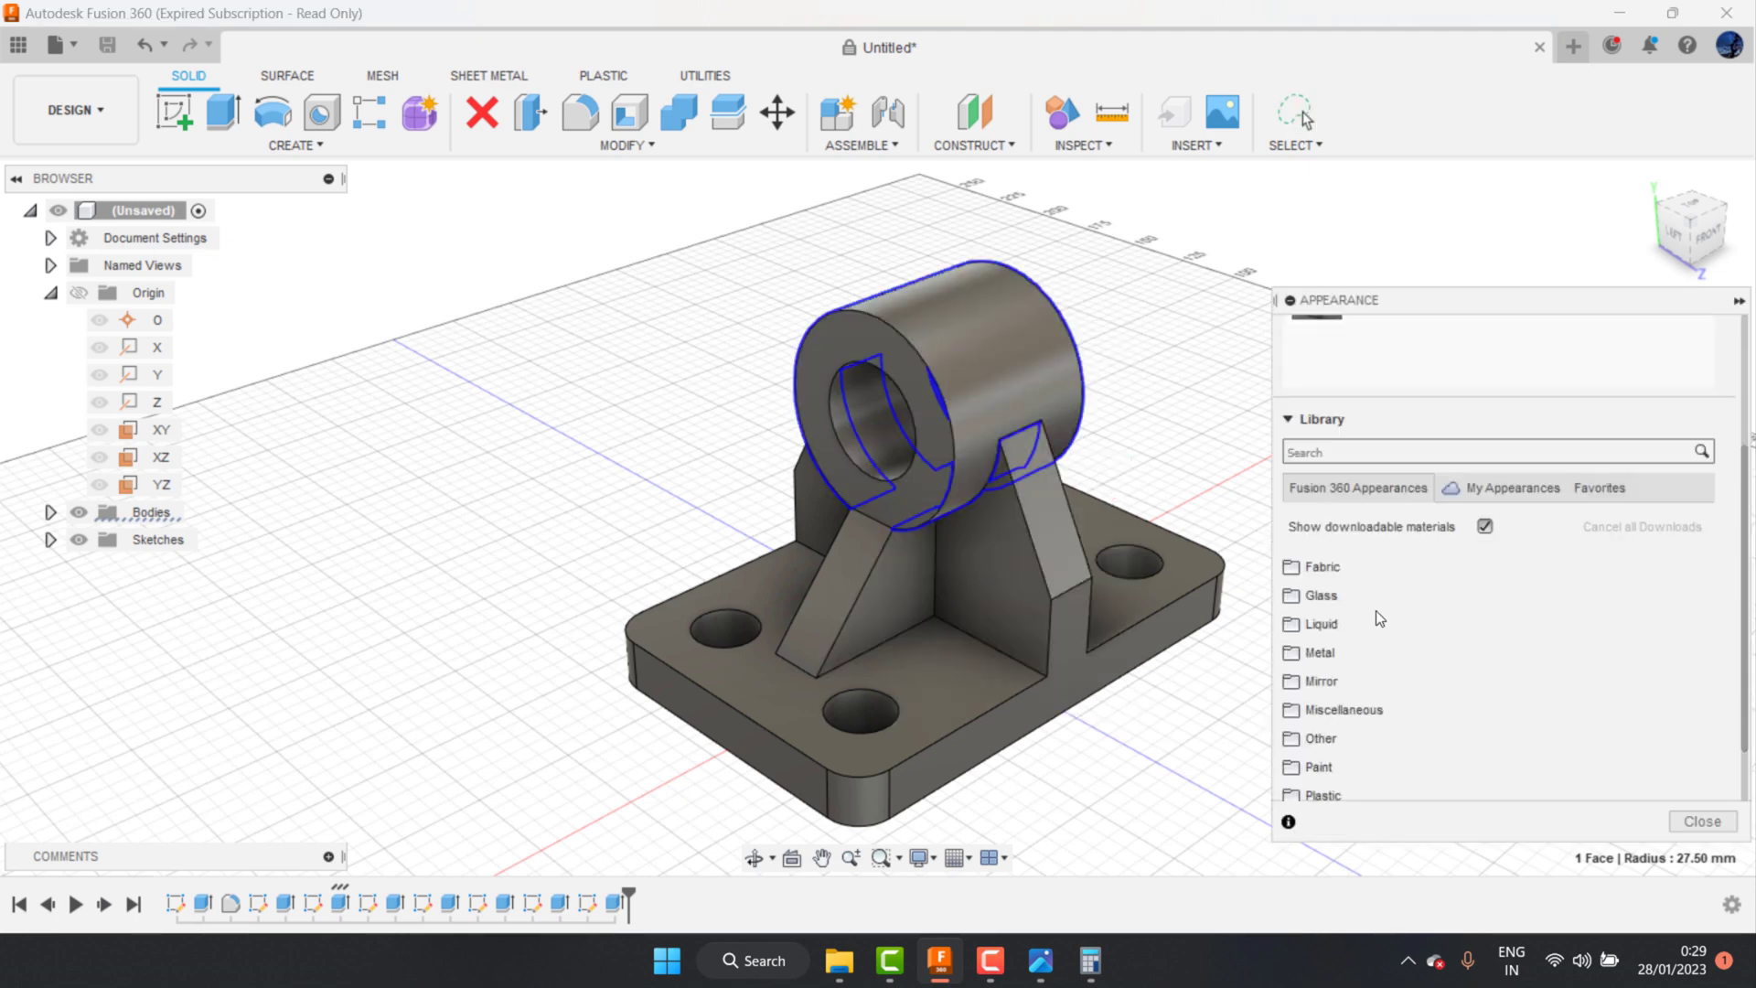
pyautogui.scroll(-2, 1390, 630)
pyautogui.scroll(2, 1341, 467)
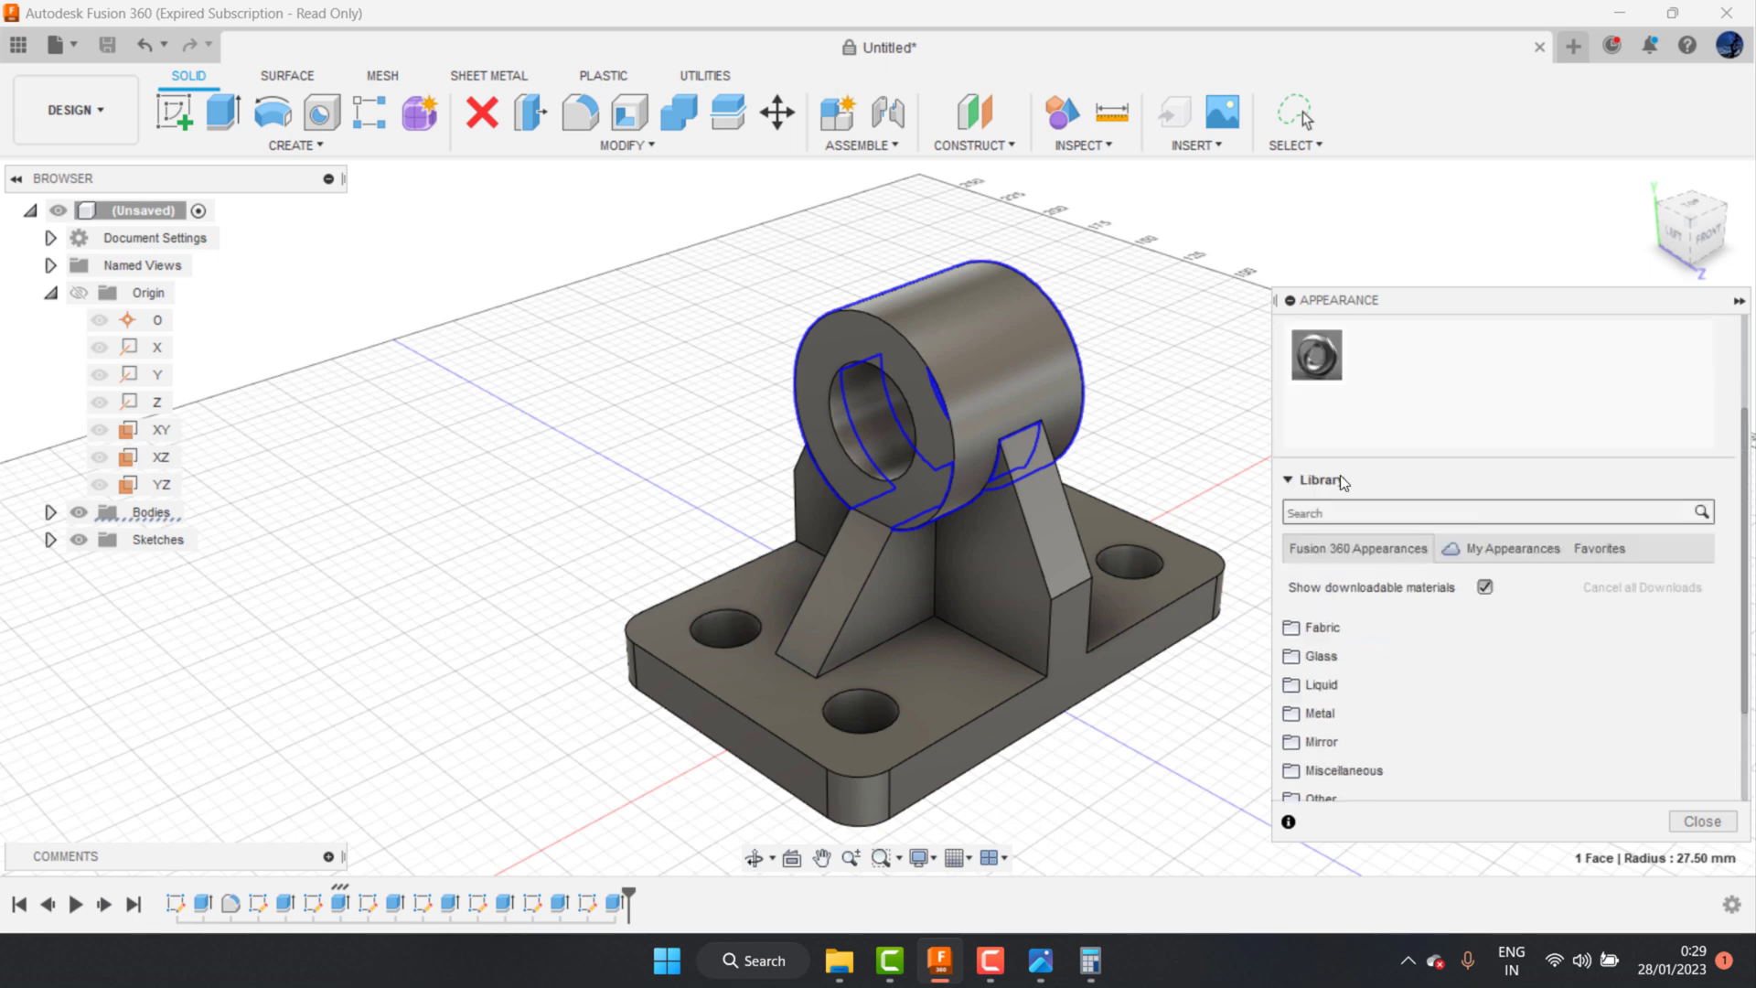
pyautogui.scroll(2, 1340, 477)
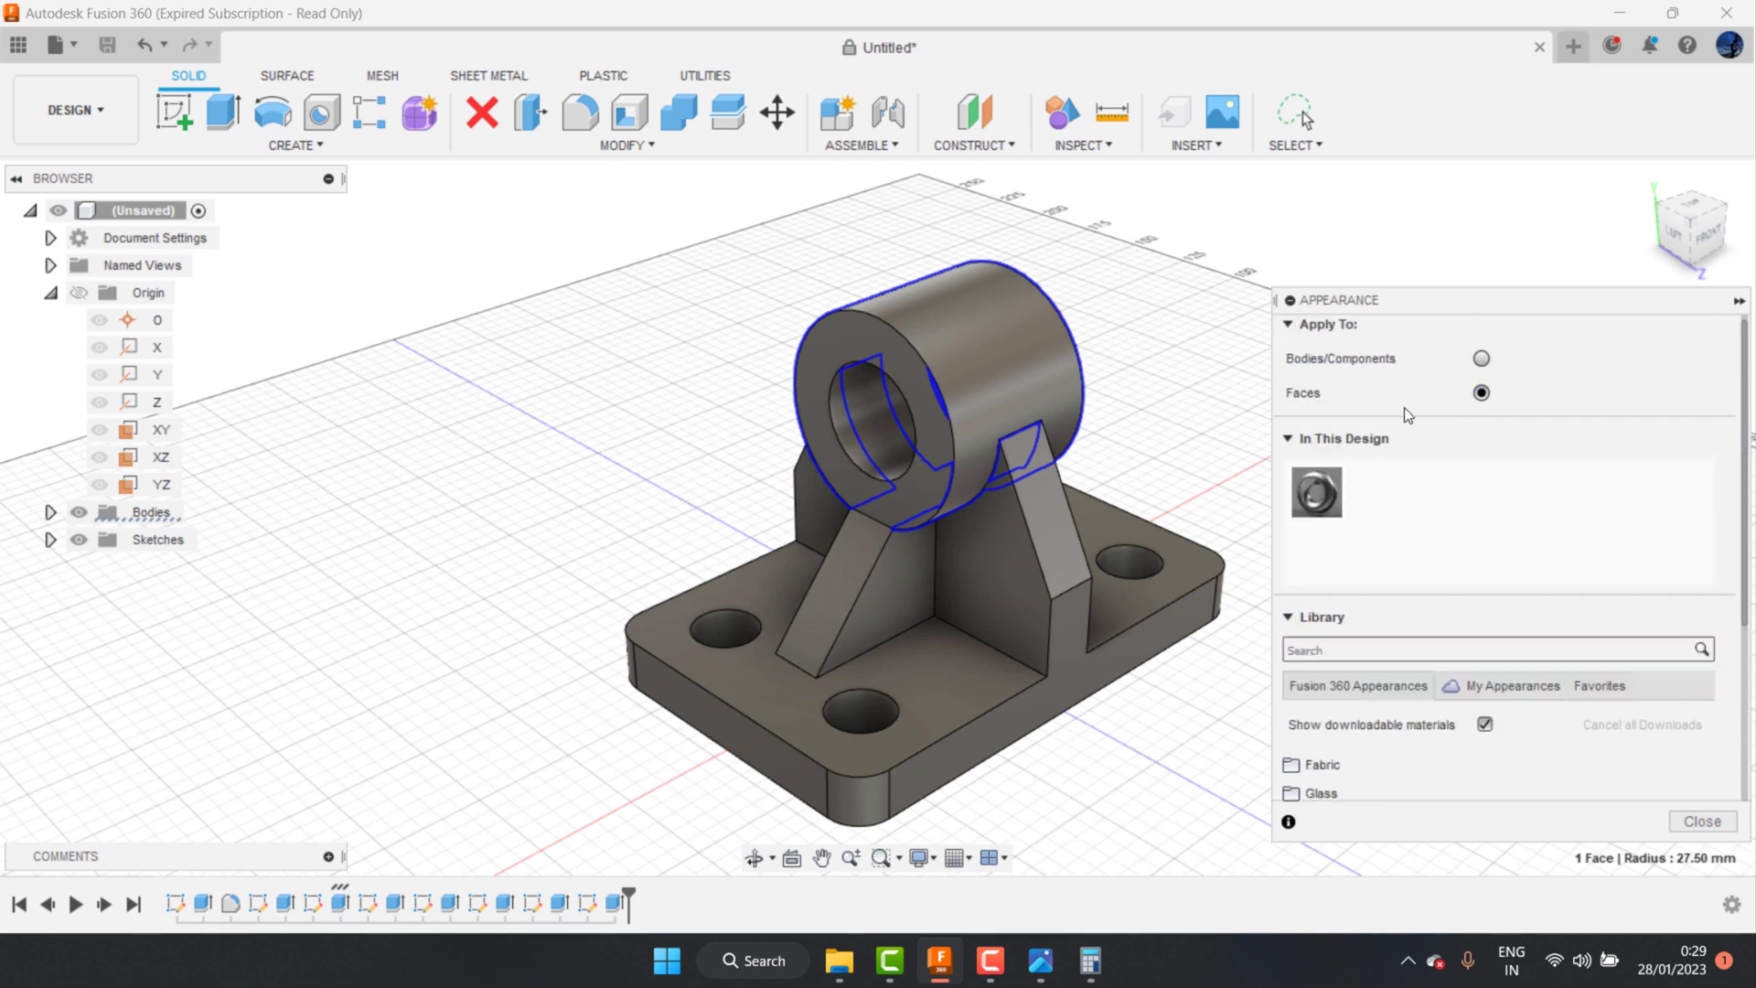
pyautogui.click(1286, 445)
pyautogui.click(1289, 444)
pyautogui.scroll(-3, 1349, 649)
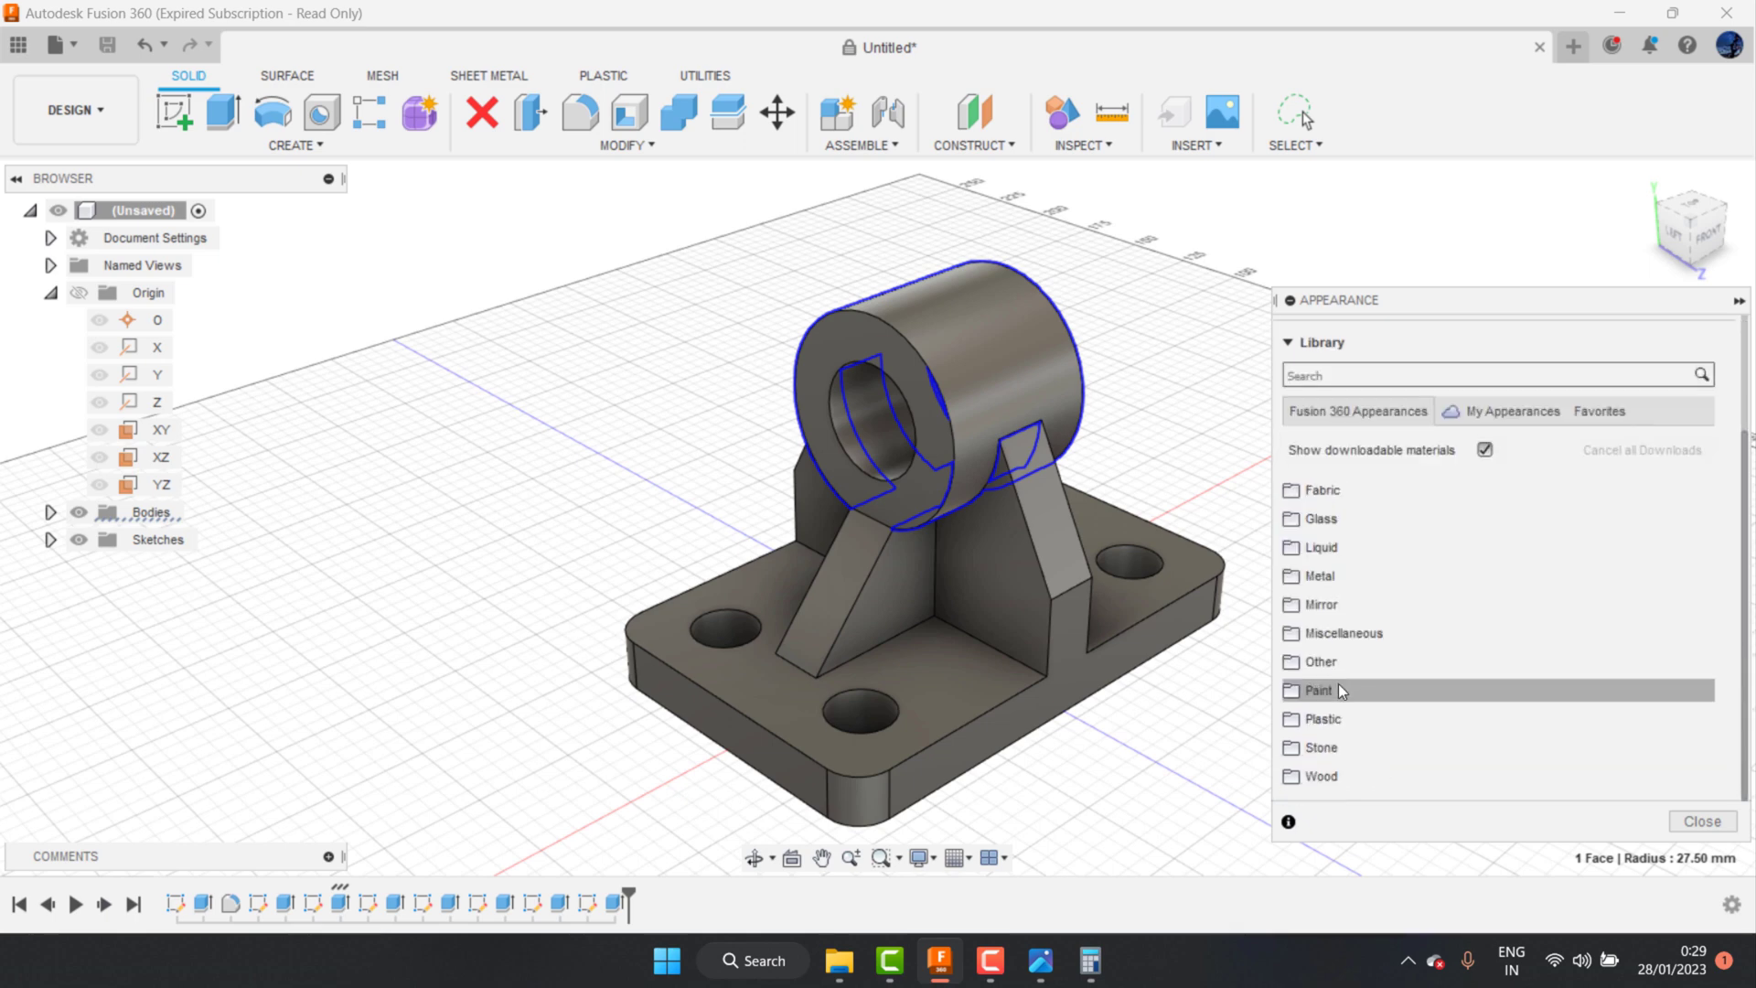
# Step: Apply the Mirror appearance to the body, then browse the Aluminum metals
pyautogui.click(1342, 606)
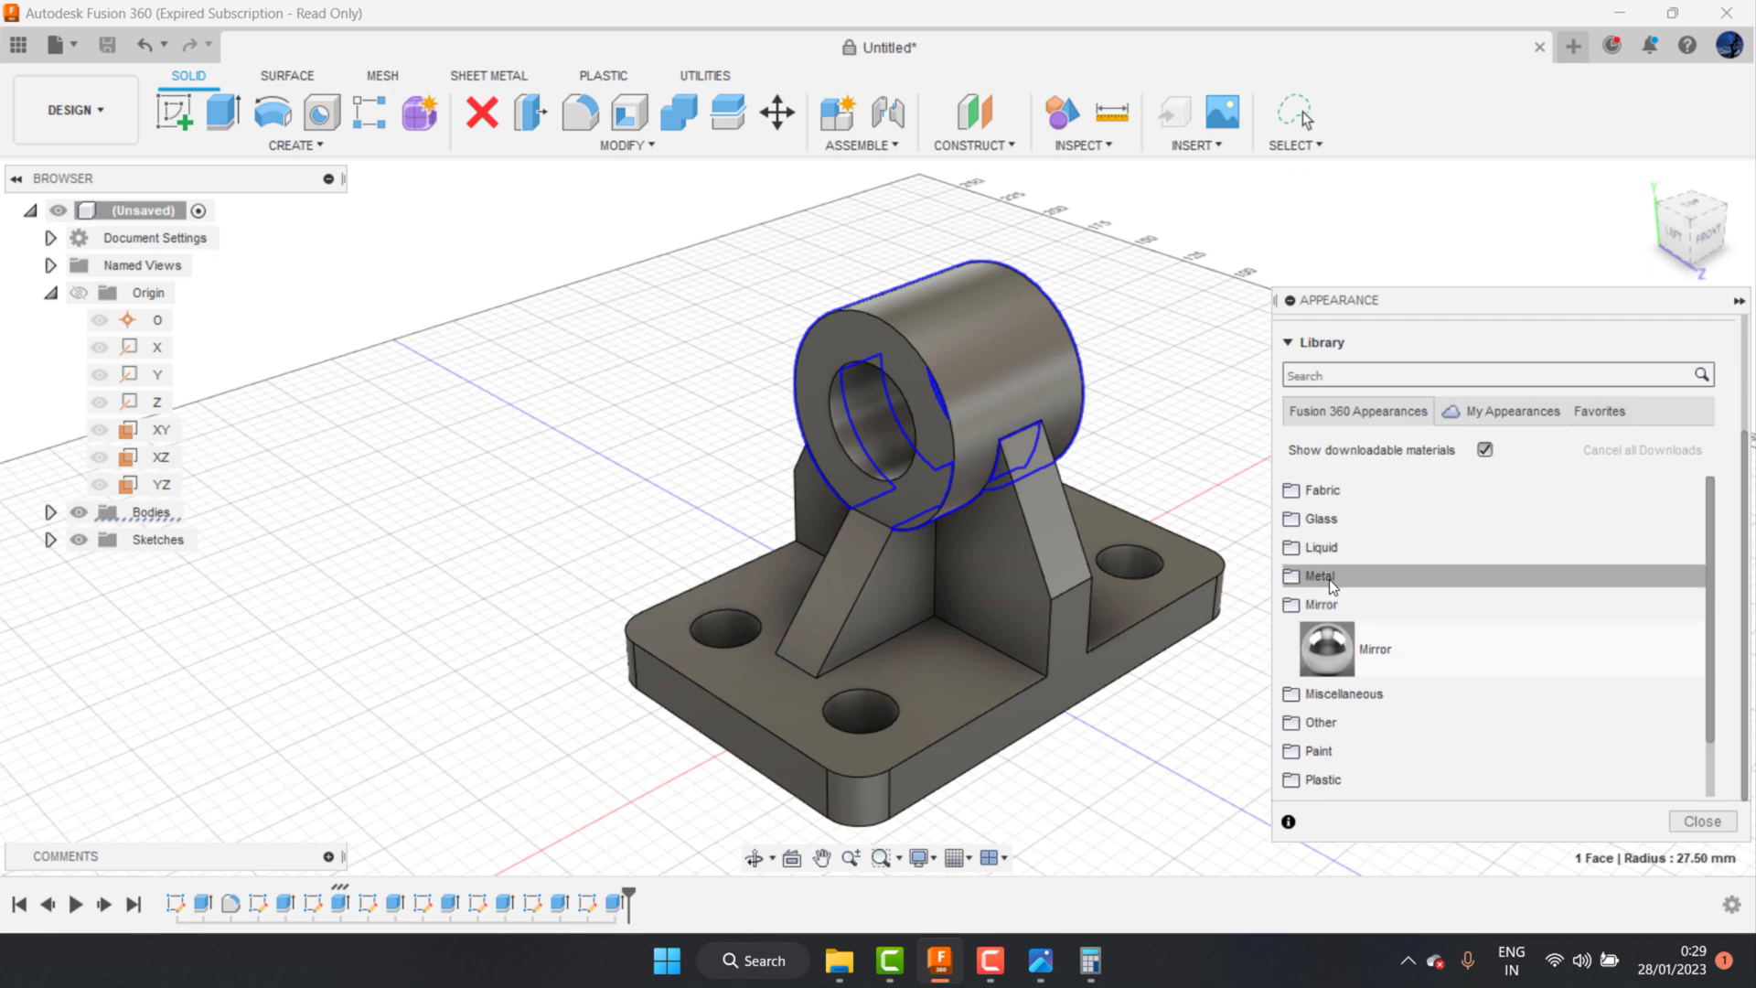
pyautogui.moveTo(1350, 653); pyautogui.dragTo(911, 671)
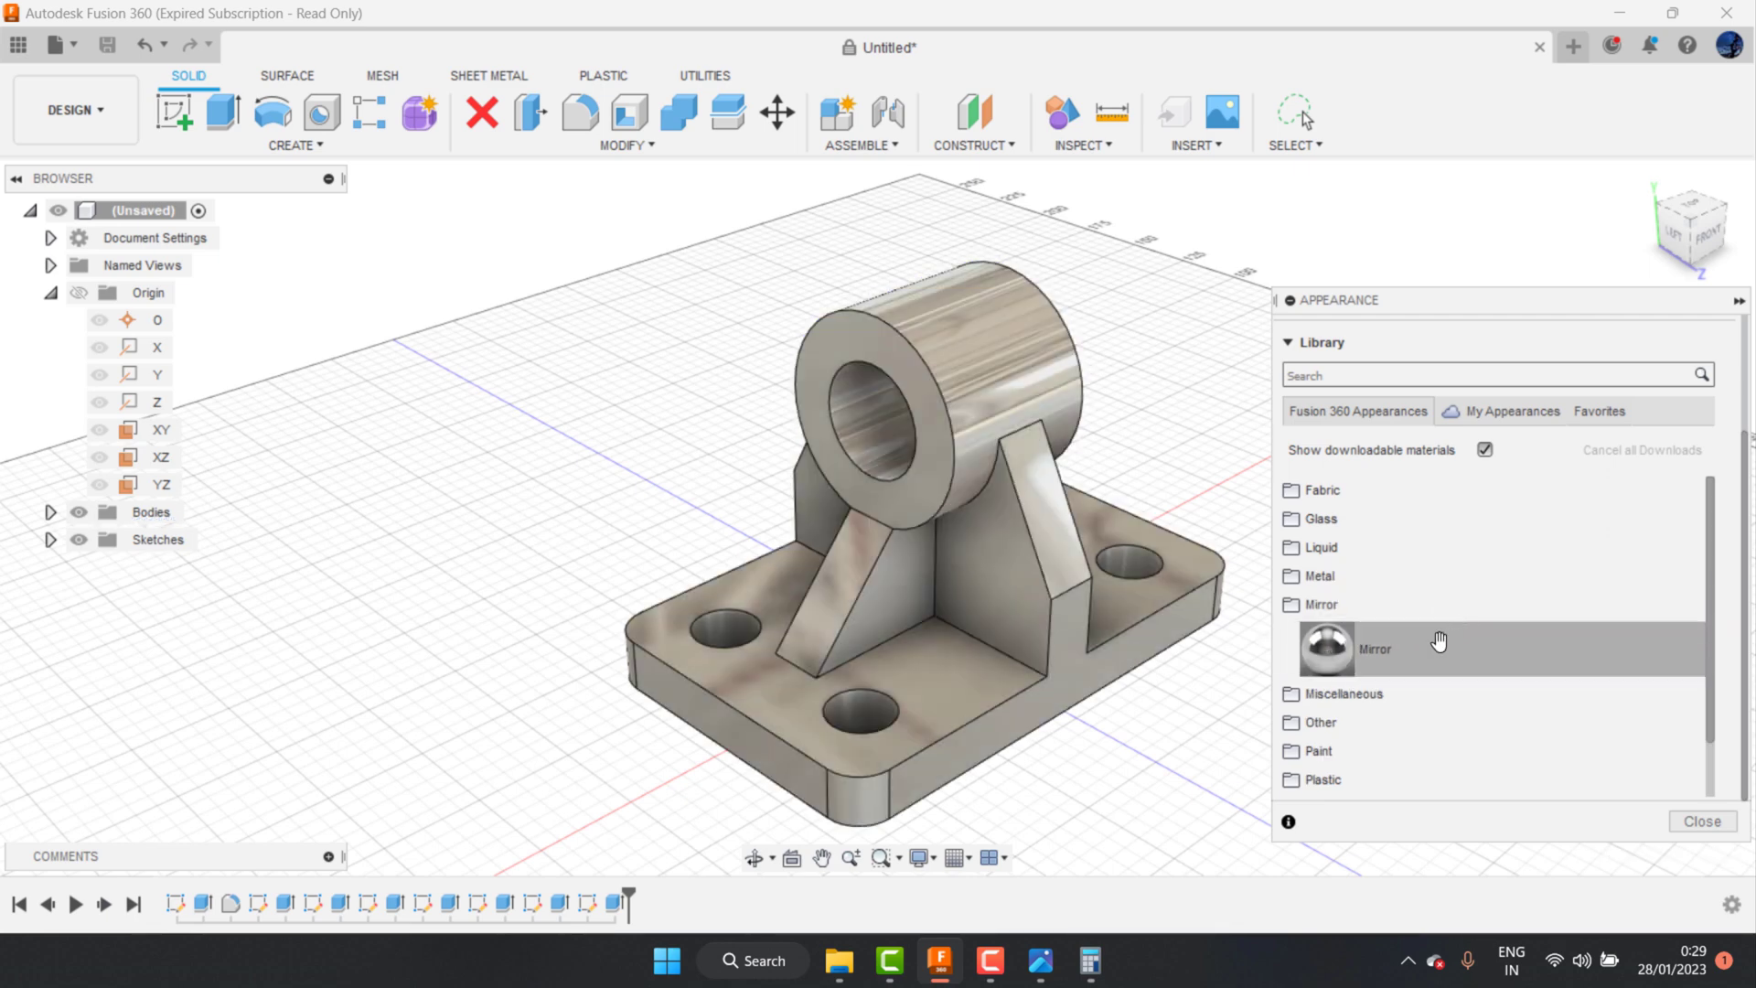
pyautogui.click(1335, 607)
pyautogui.click(1326, 574)
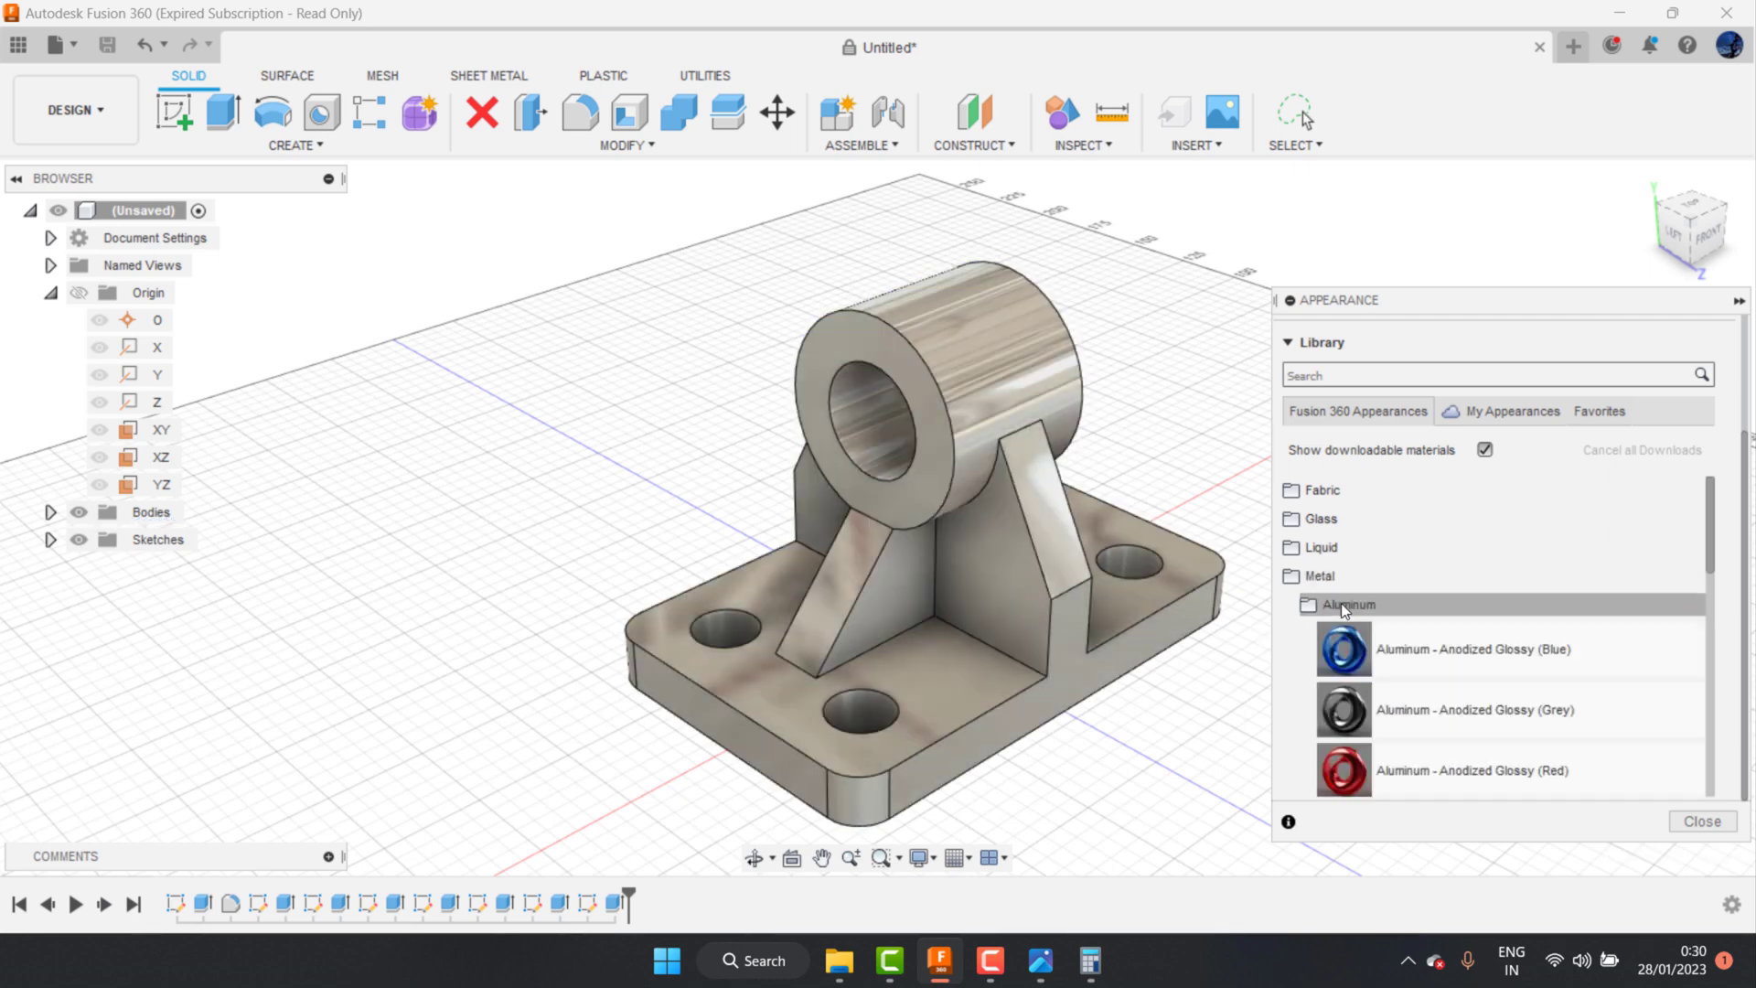
pyautogui.scroll(-4, 1365, 665)
pyautogui.scroll(-2, 1365, 665)
pyautogui.moveTo(1344, 687)
pyautogui.mouseDown()
pyautogui.moveTo(1057, 573)
pyautogui.moveTo(1150, 615)
pyautogui.mouseUp()
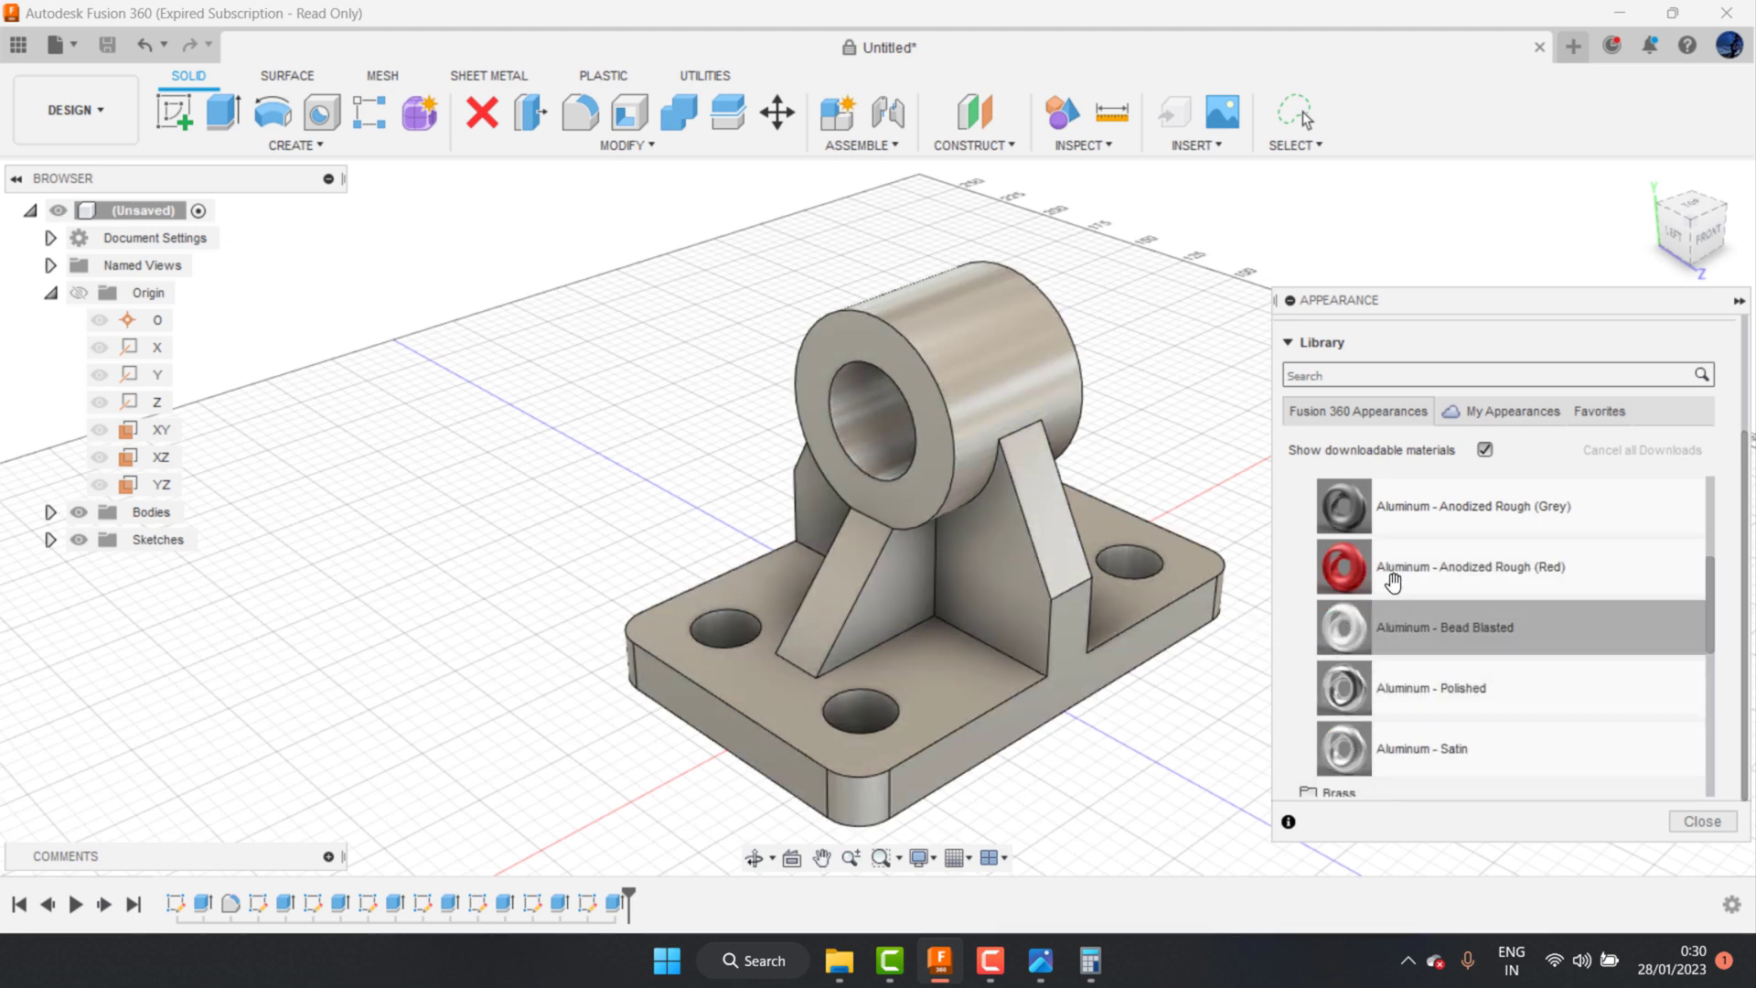
# Step: Browse Brass and Titanium, then reapply Mirror to the bracket and close the panel
pyautogui.scroll(3, 1344, 594)
pyautogui.click(1326, 517)
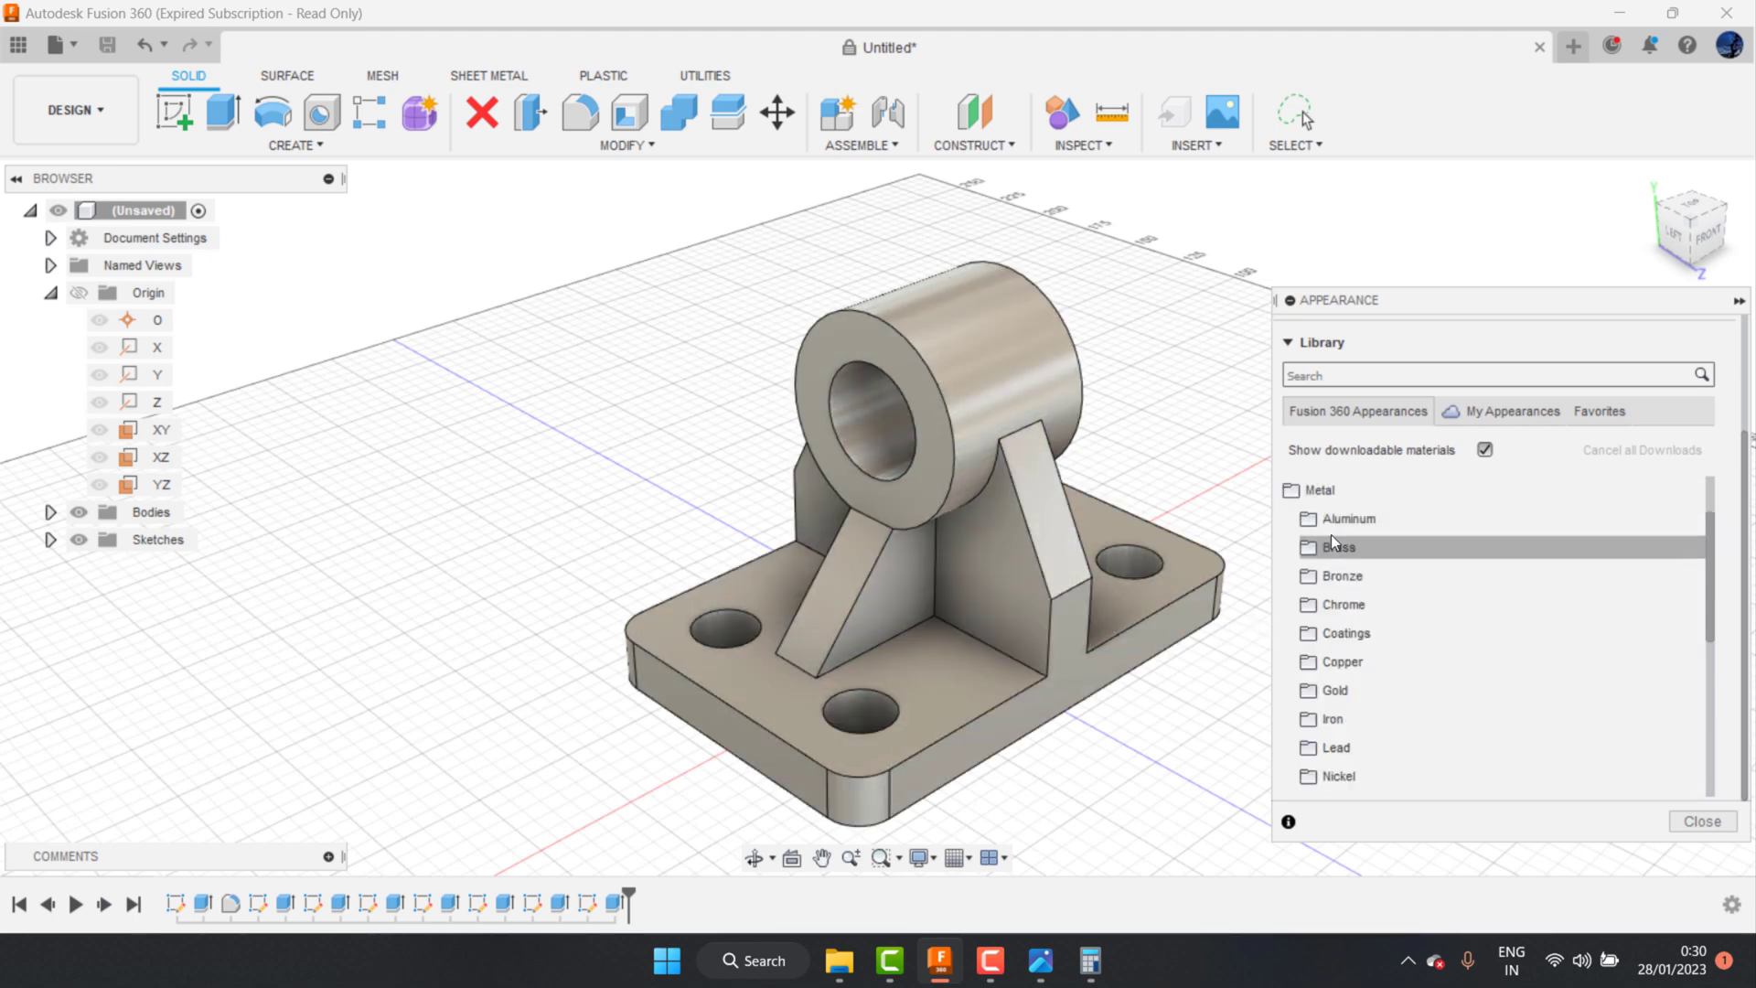
pyautogui.click(1342, 551)
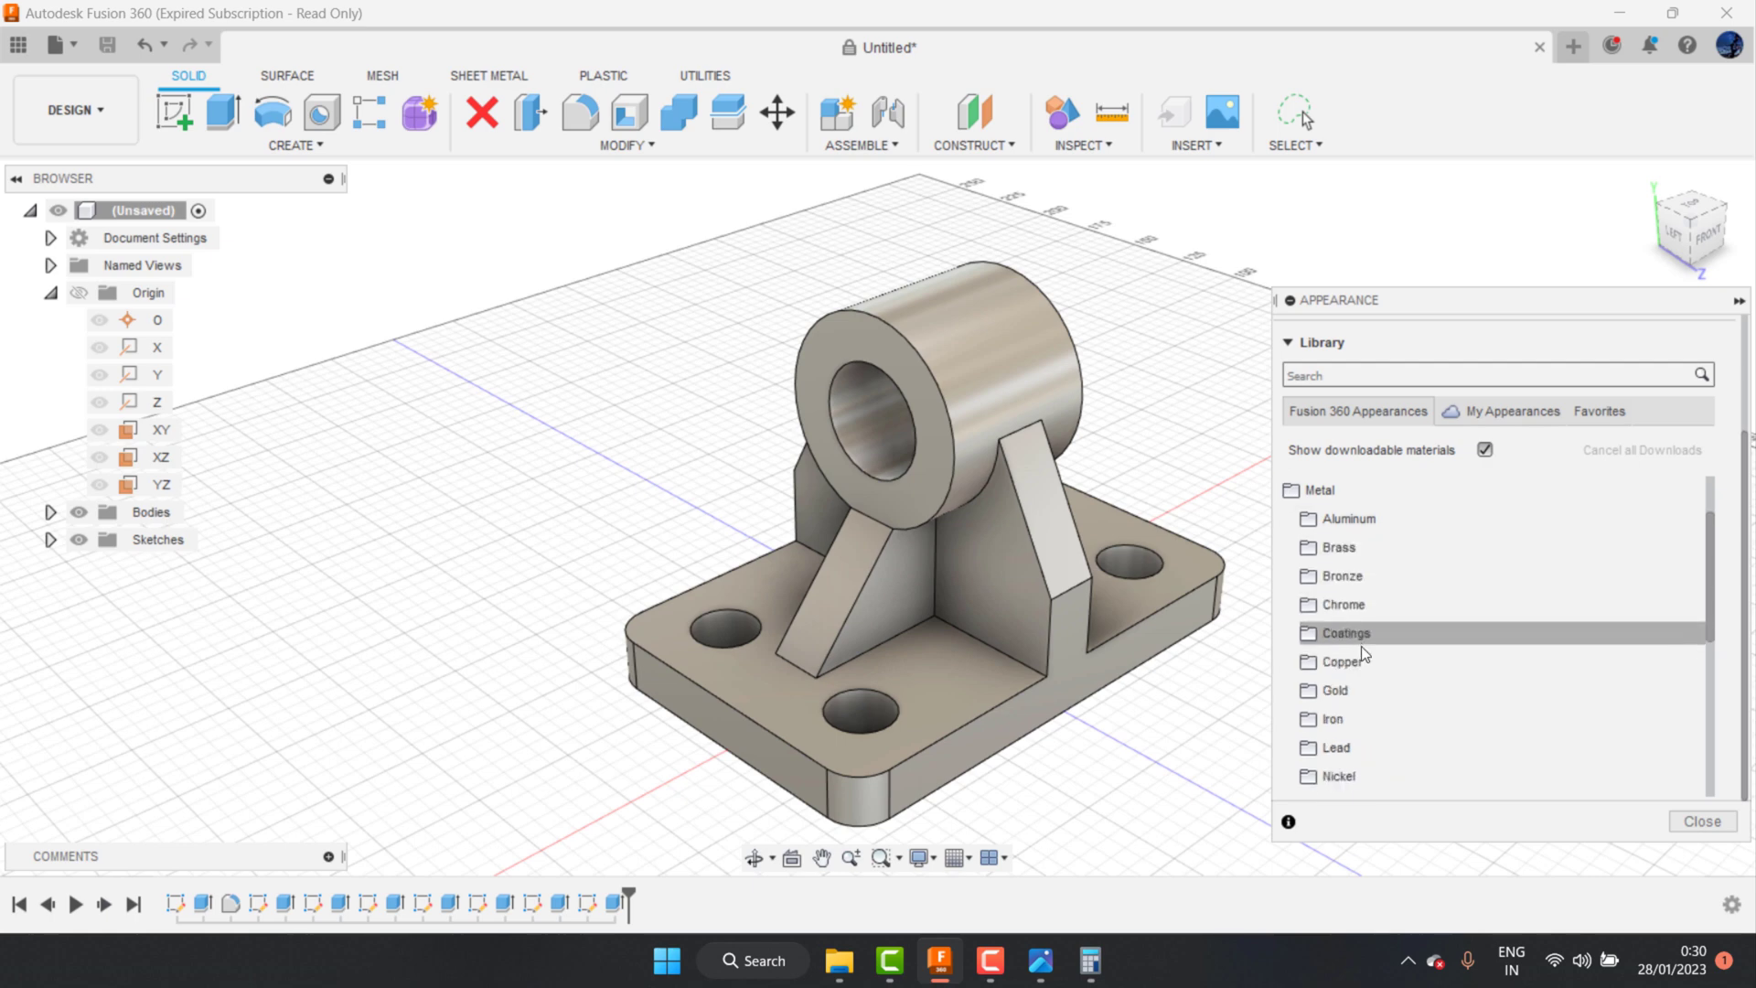
pyautogui.scroll(-3, 1361, 645)
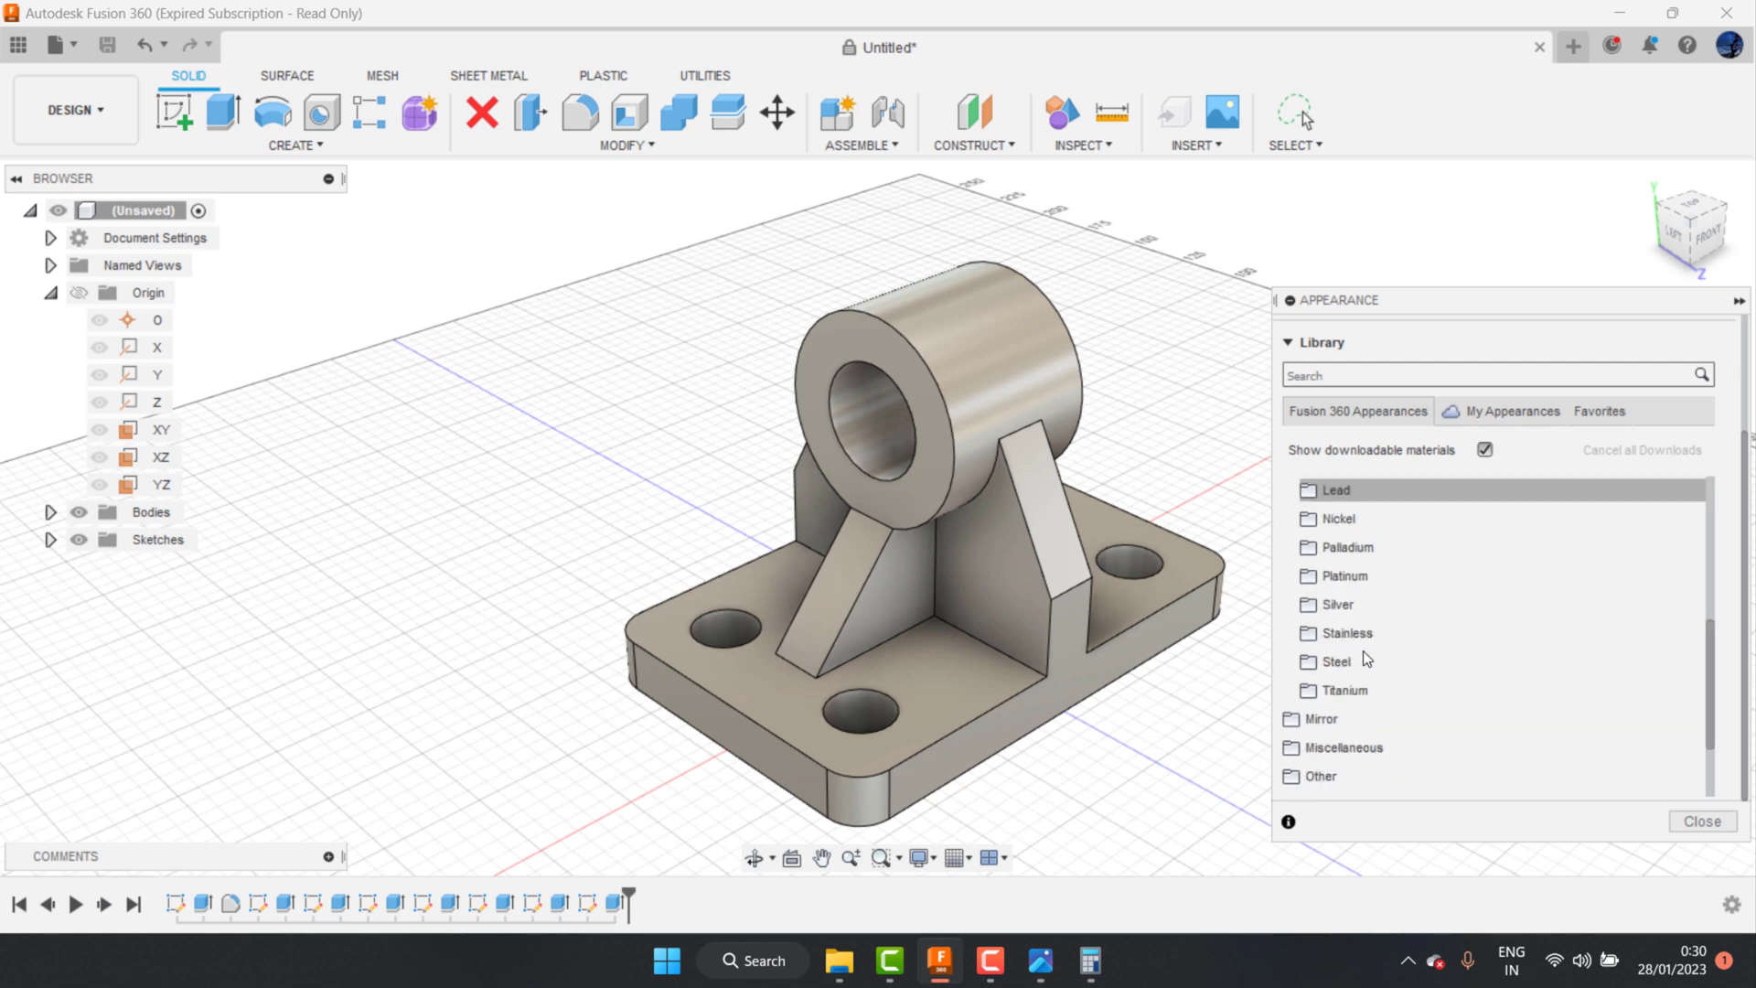
pyautogui.click(1345, 695)
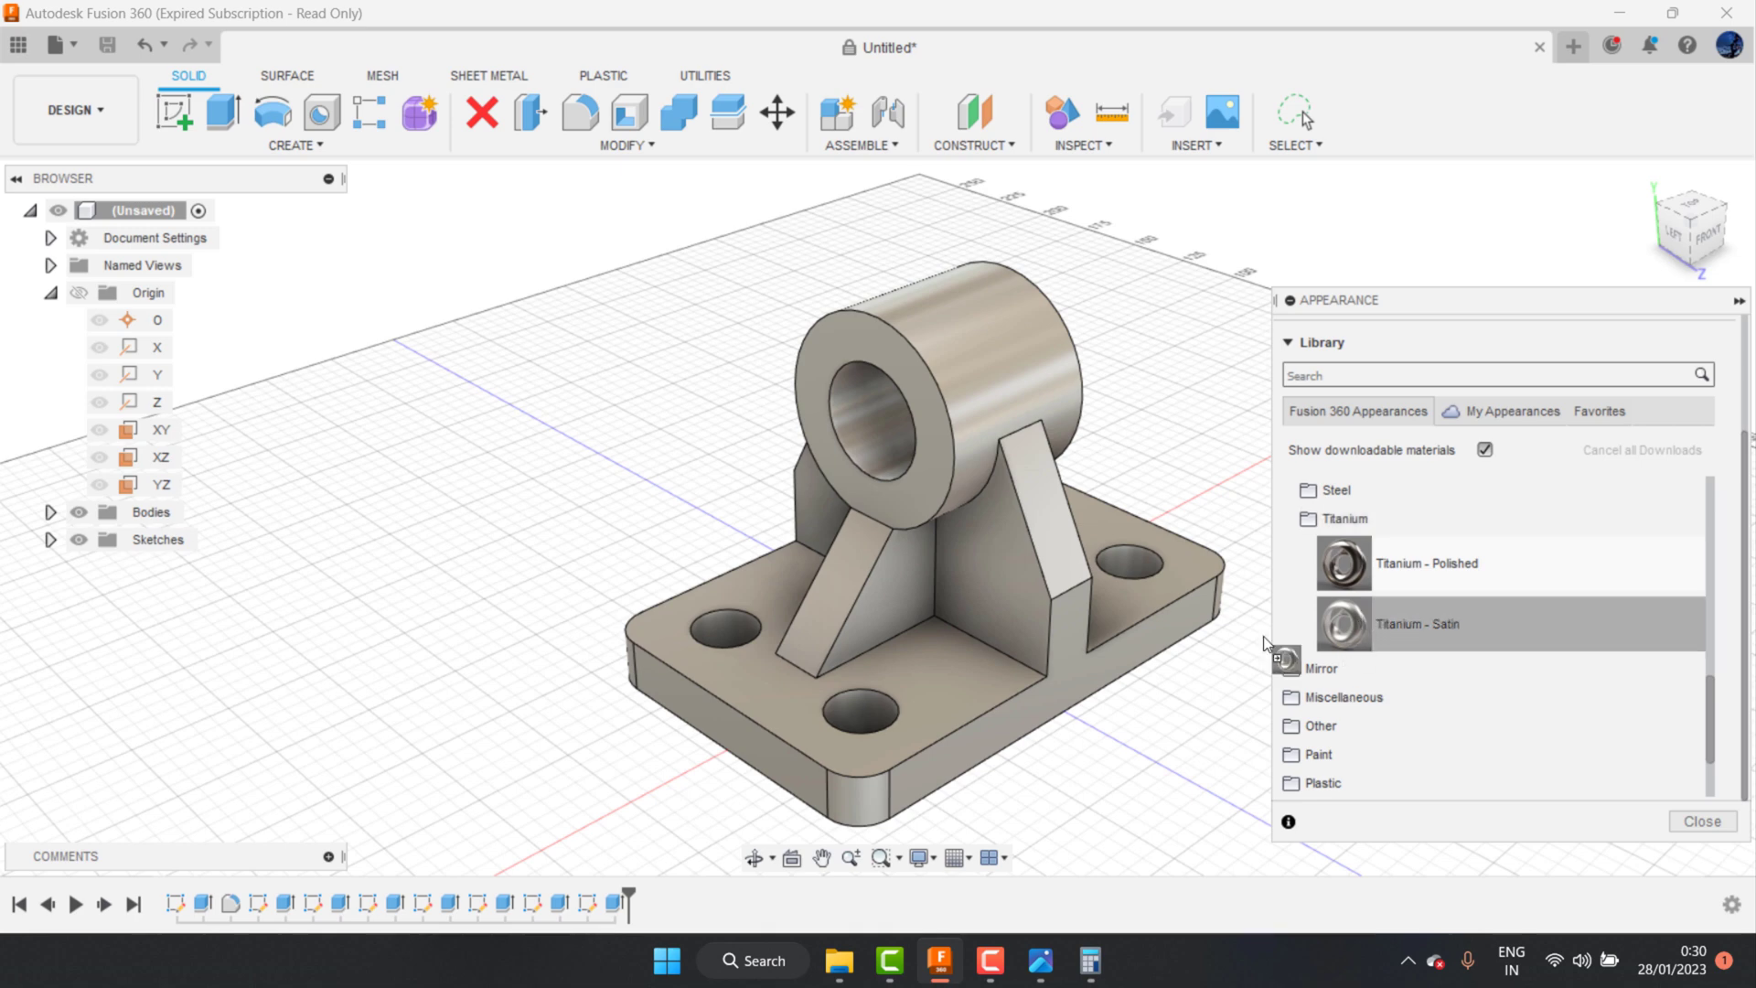
pyautogui.moveTo(1343, 623); pyautogui.dragTo(976, 629)
pyautogui.scroll(-2, 1322, 669)
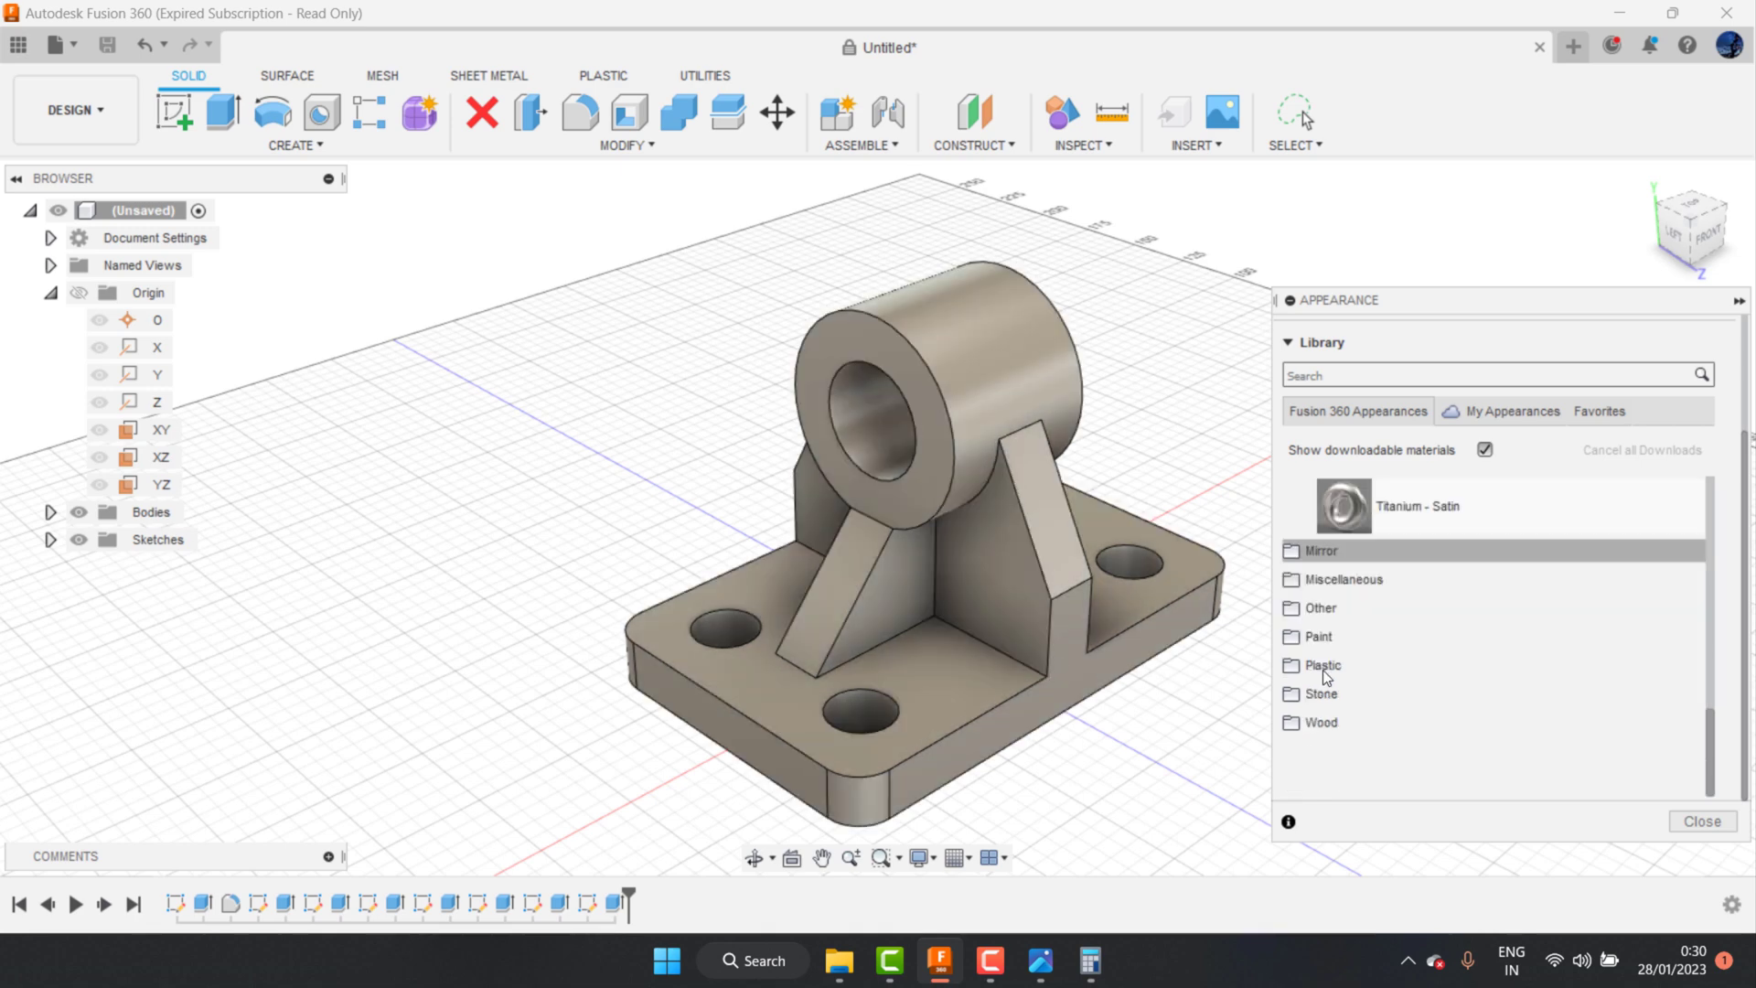
pyautogui.click(1330, 549)
pyautogui.moveTo(1327, 594); pyautogui.dragTo(852, 601)
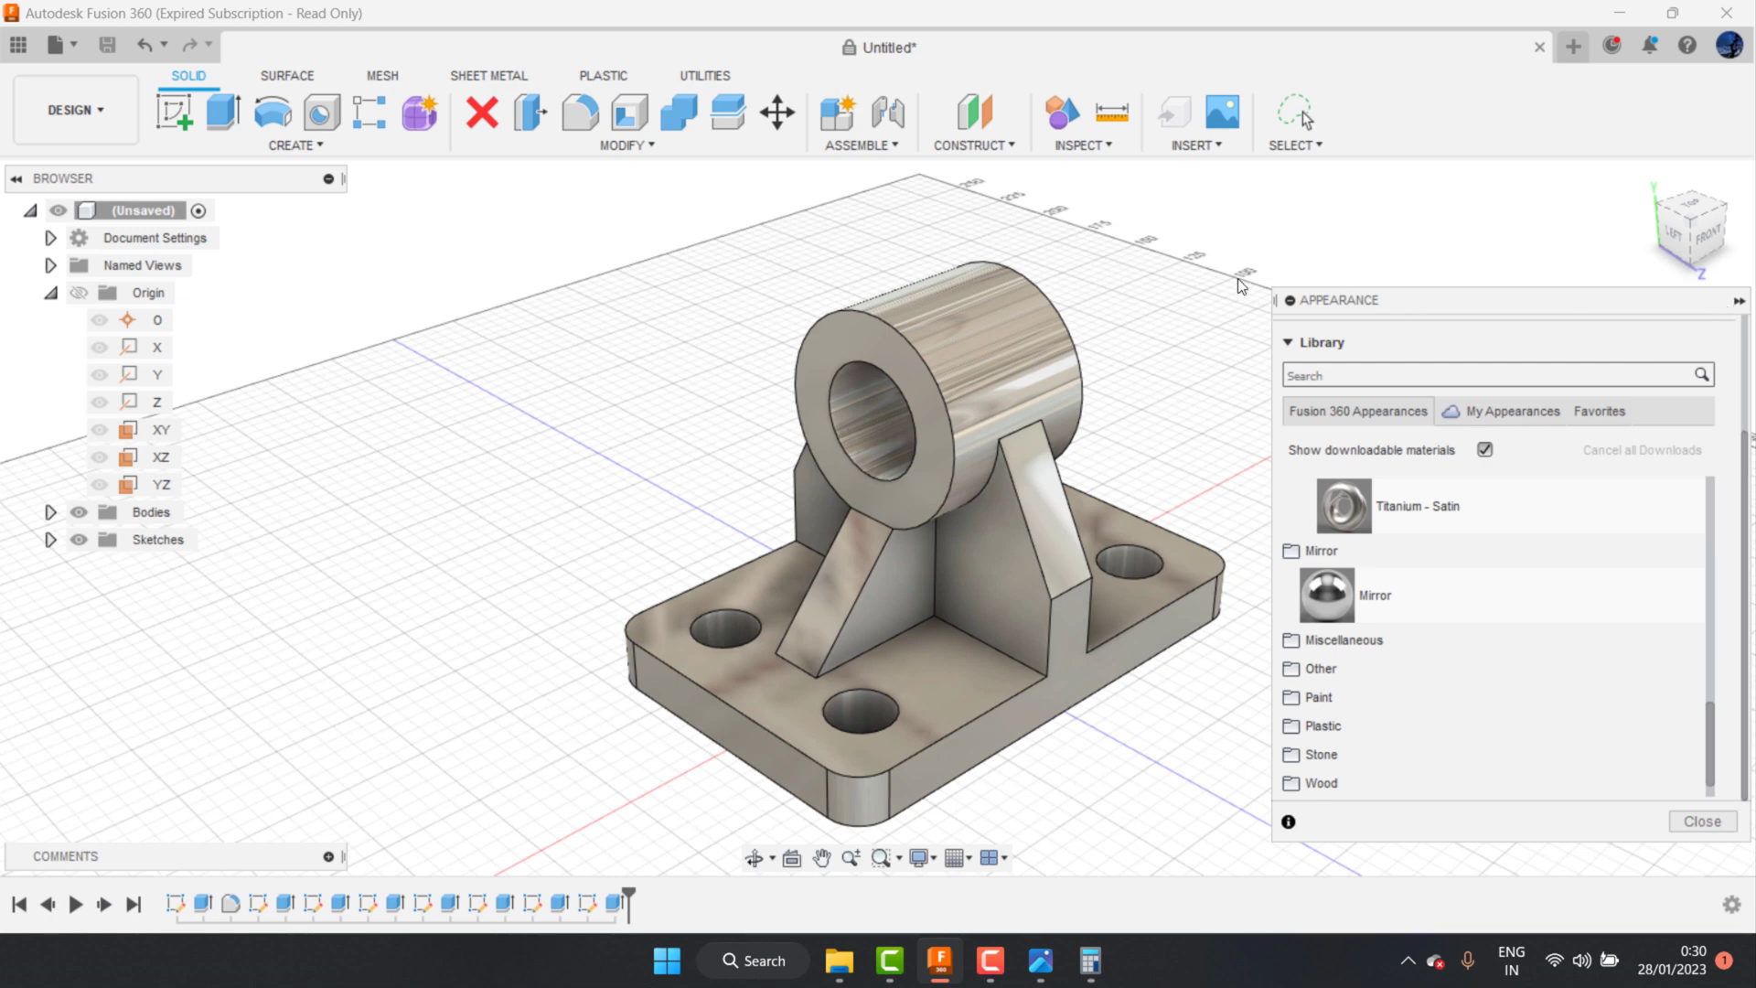
pyautogui.click(1738, 301)
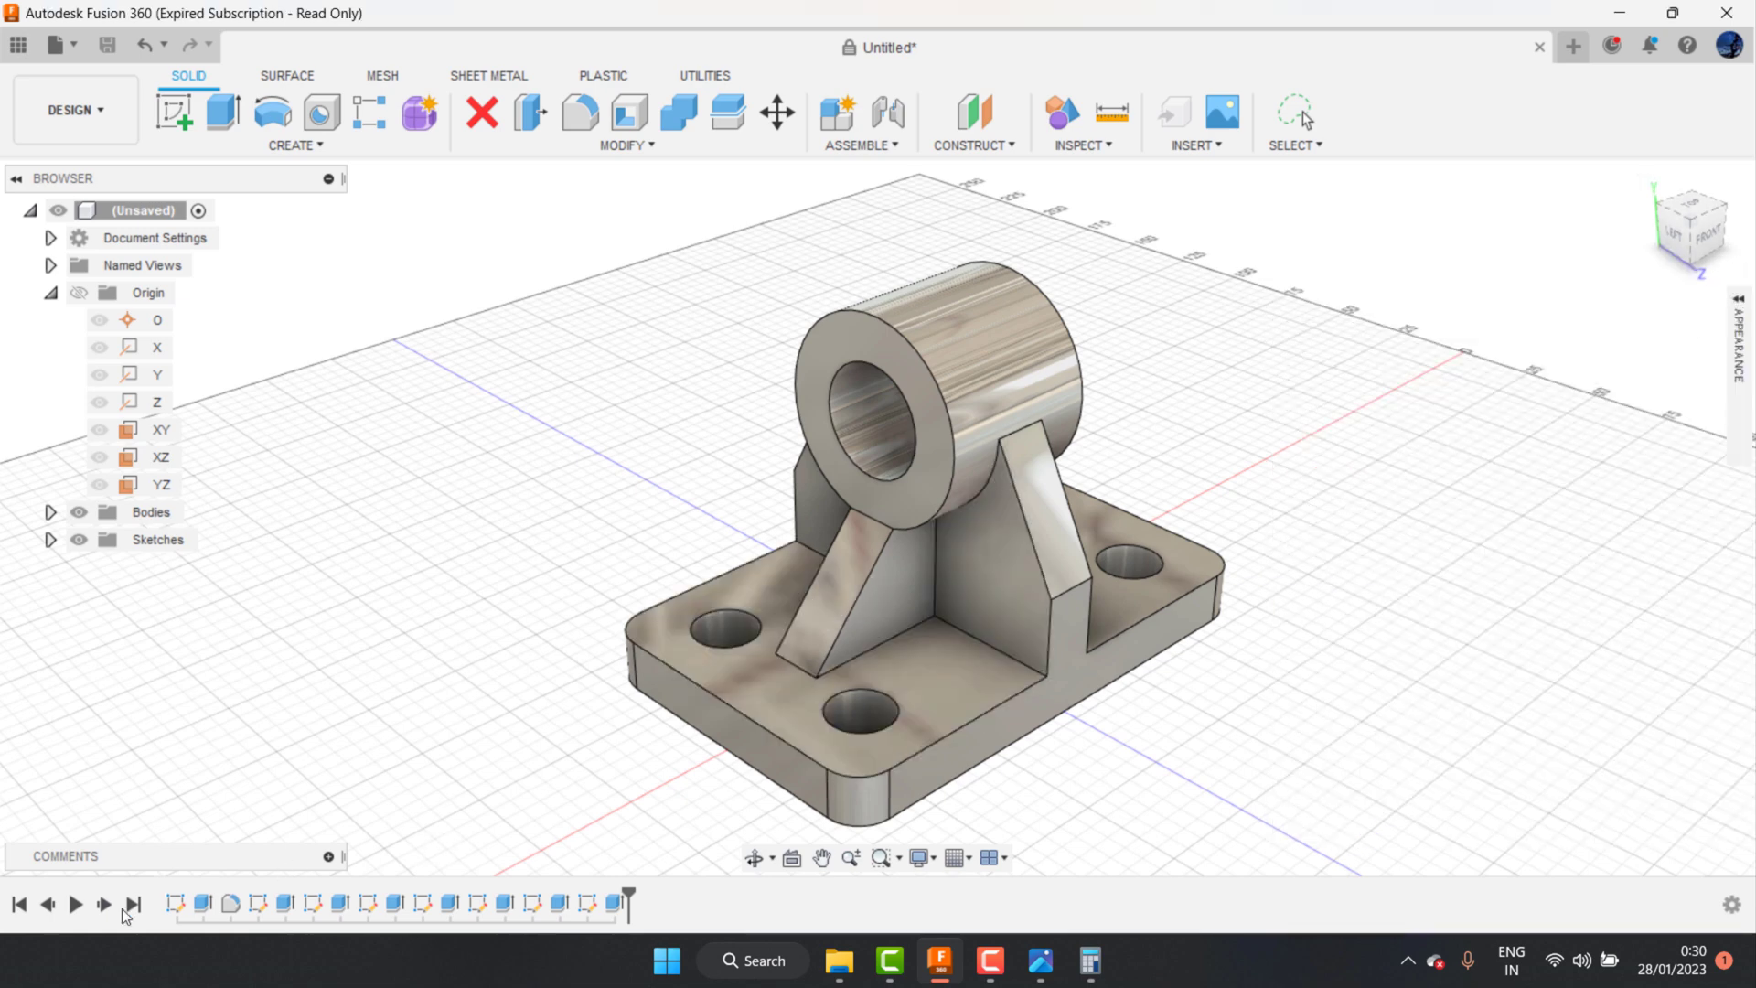
pyautogui.scroll(-1, 1127, 593)
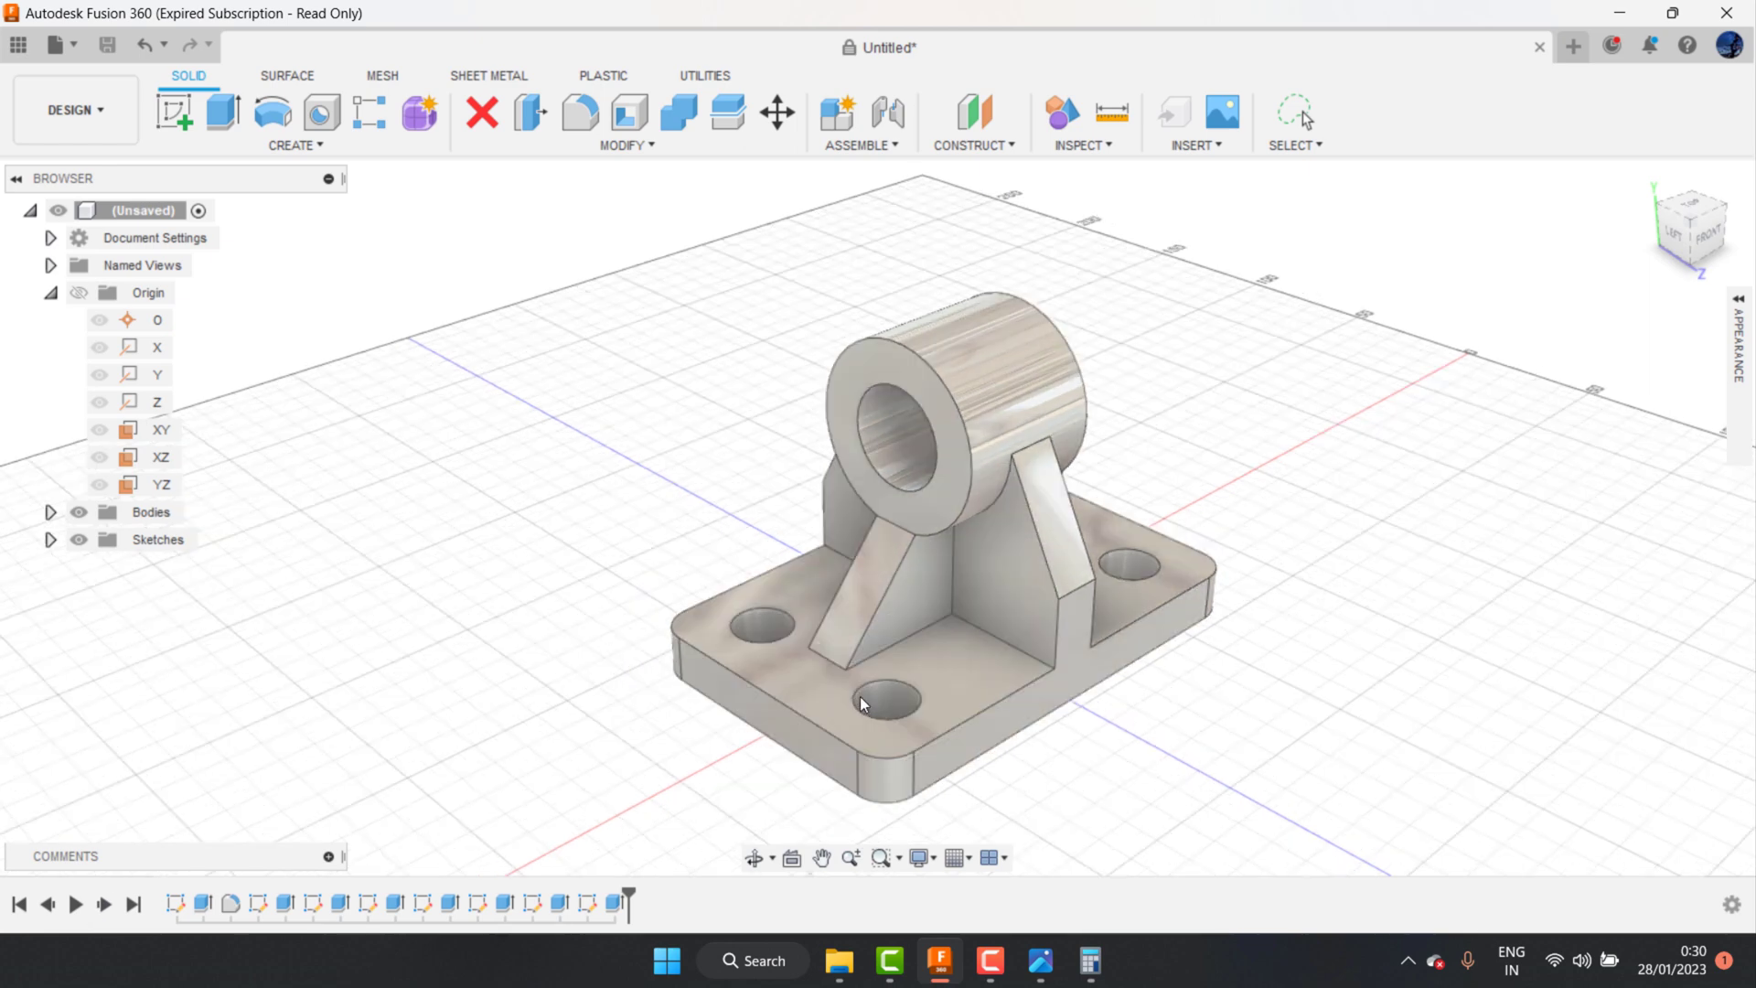
pyautogui.scroll(1, 1005, 672)
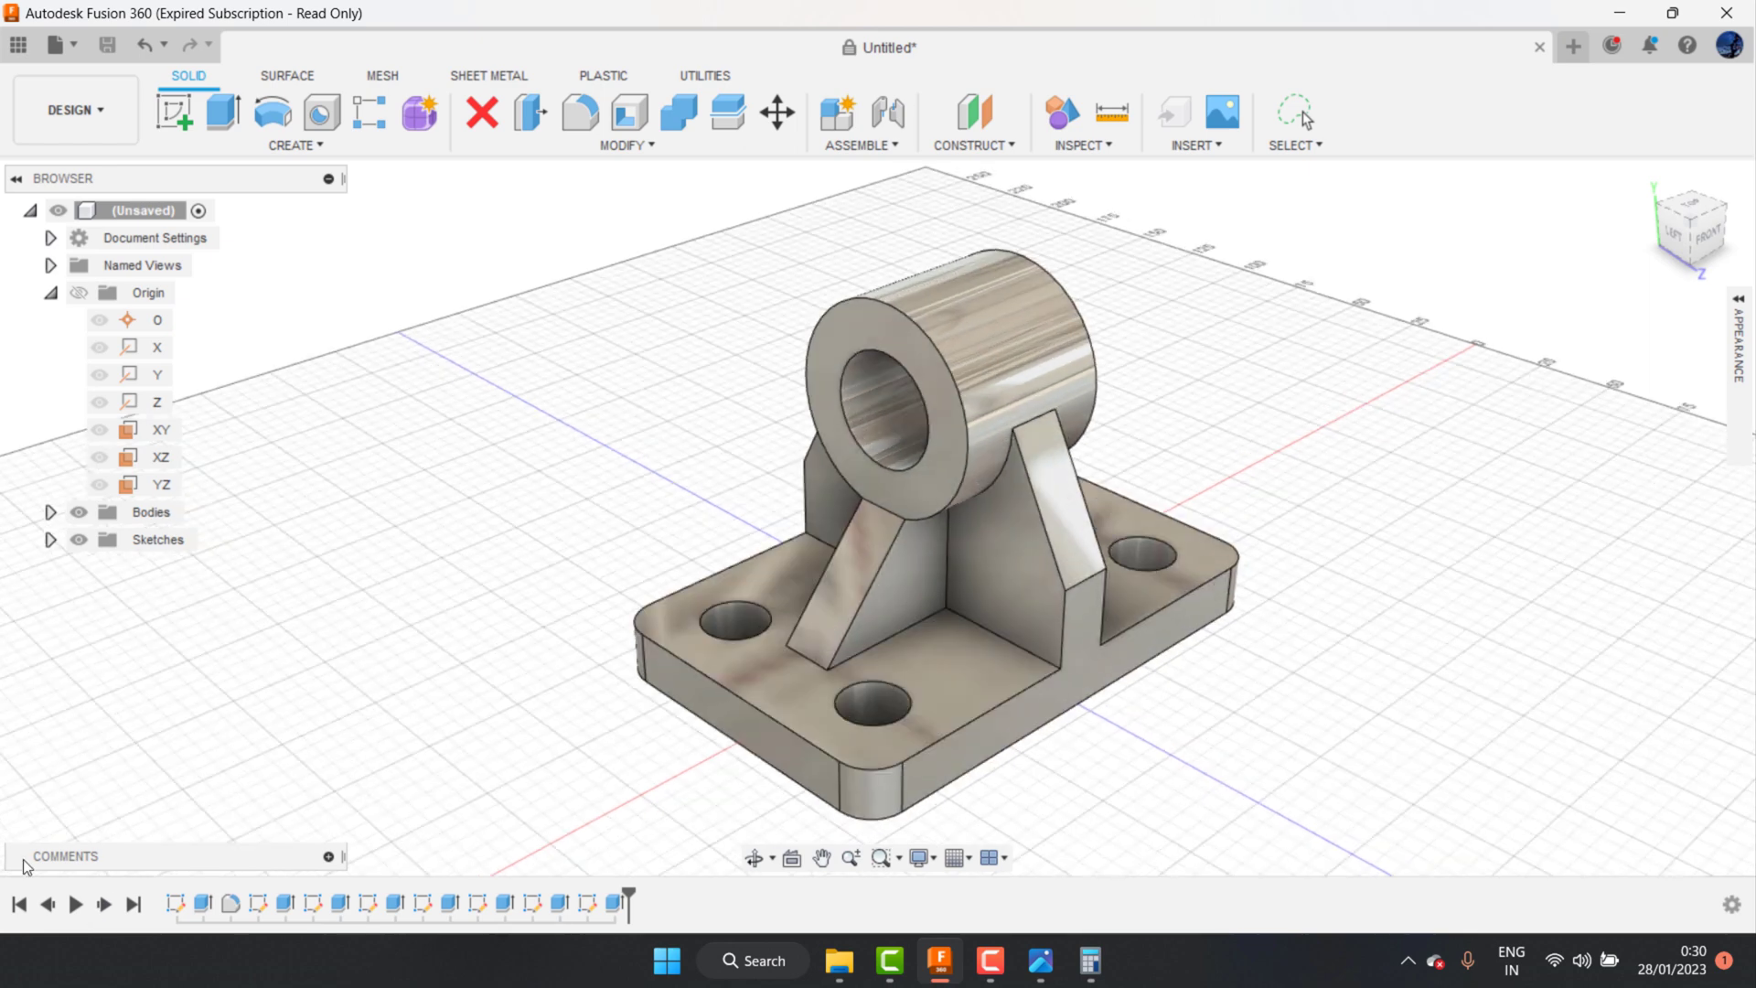
pyautogui.click(73, 906)
pyautogui.scroll(-2, 781, 669)
pyautogui.scroll(2, 781, 661)
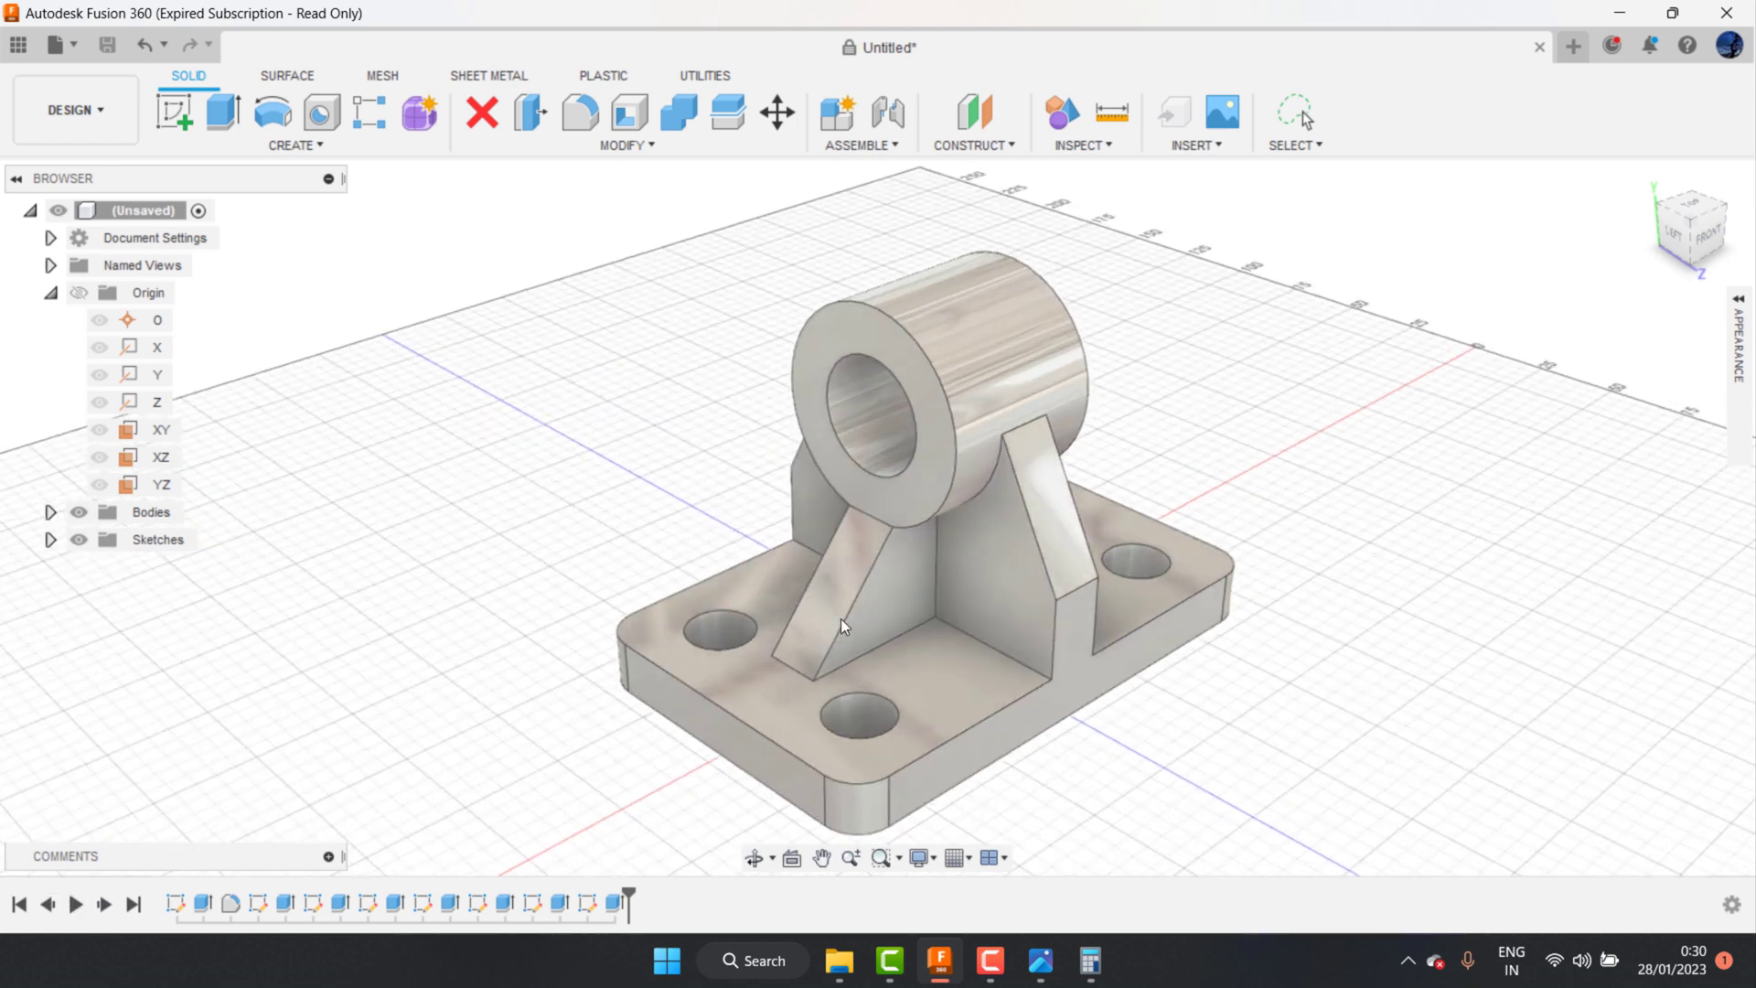